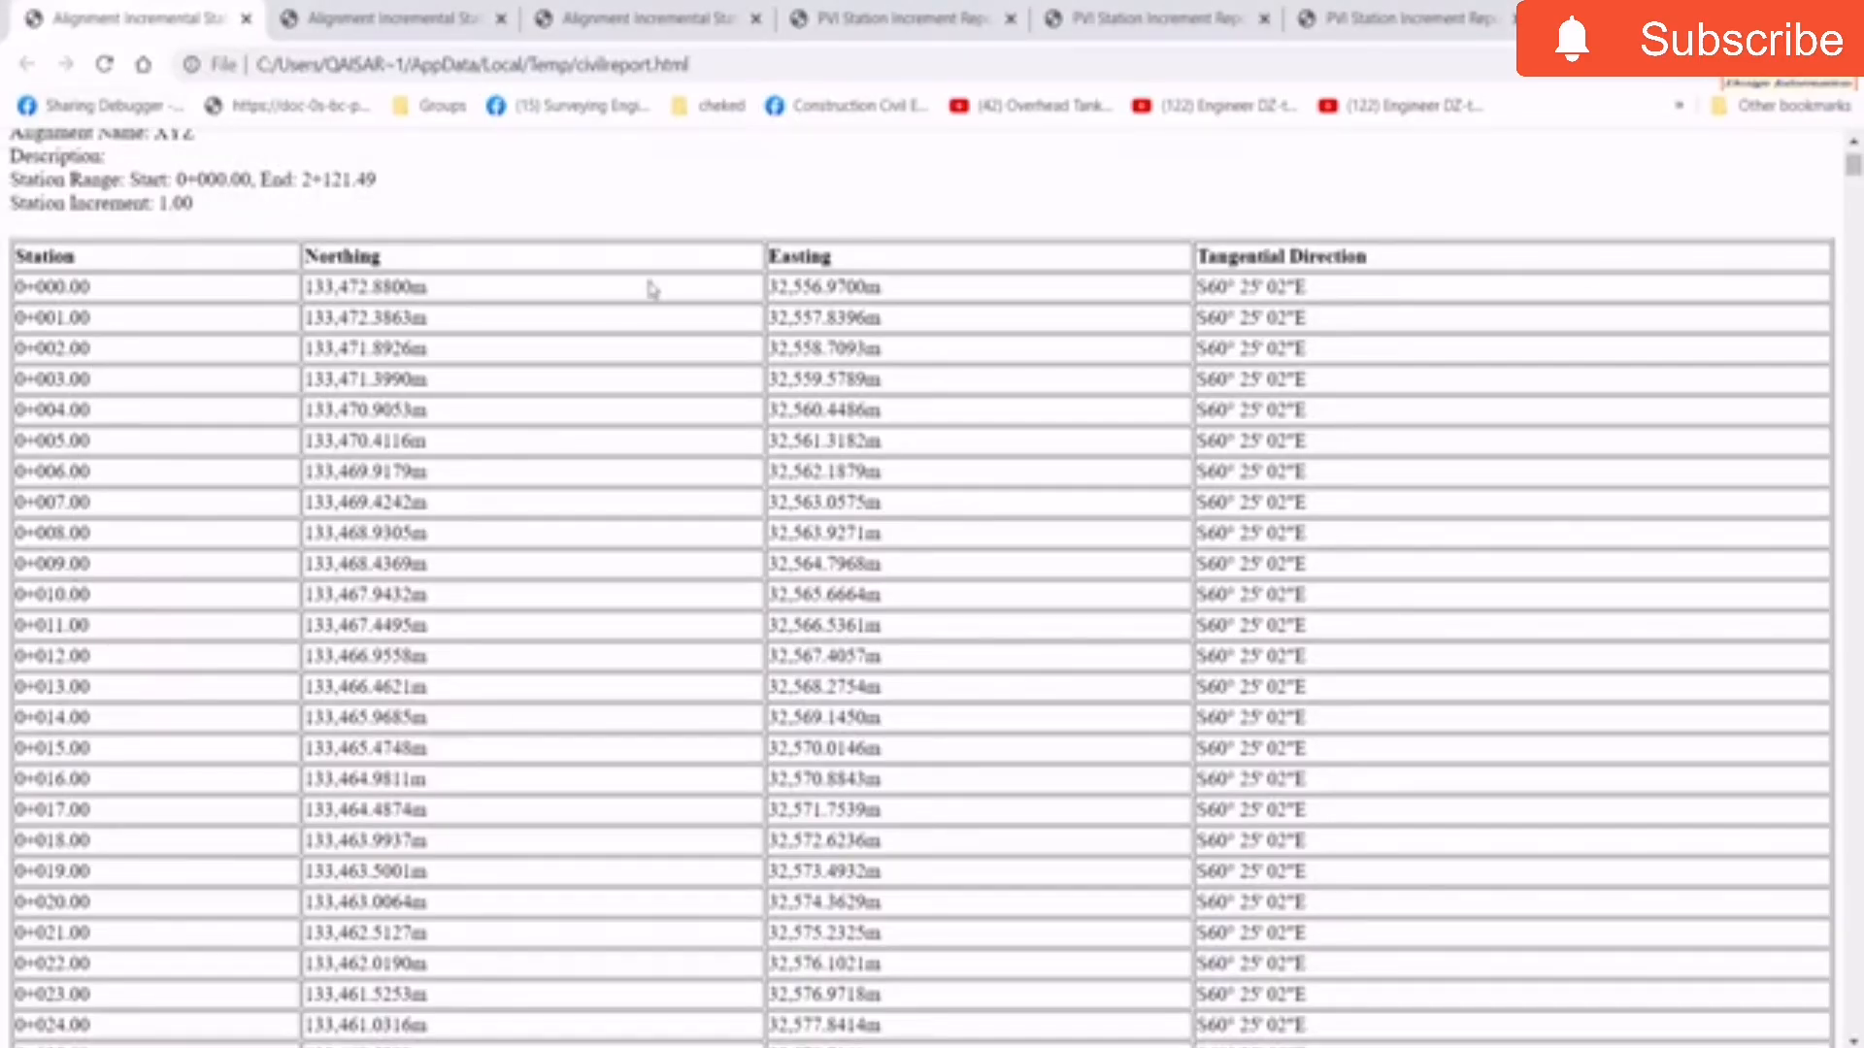
Examine the alignment incremental station reports and the PVI station increment reports at their different station increments.
{"action": "left_click", "coordinate": [441, 18]}
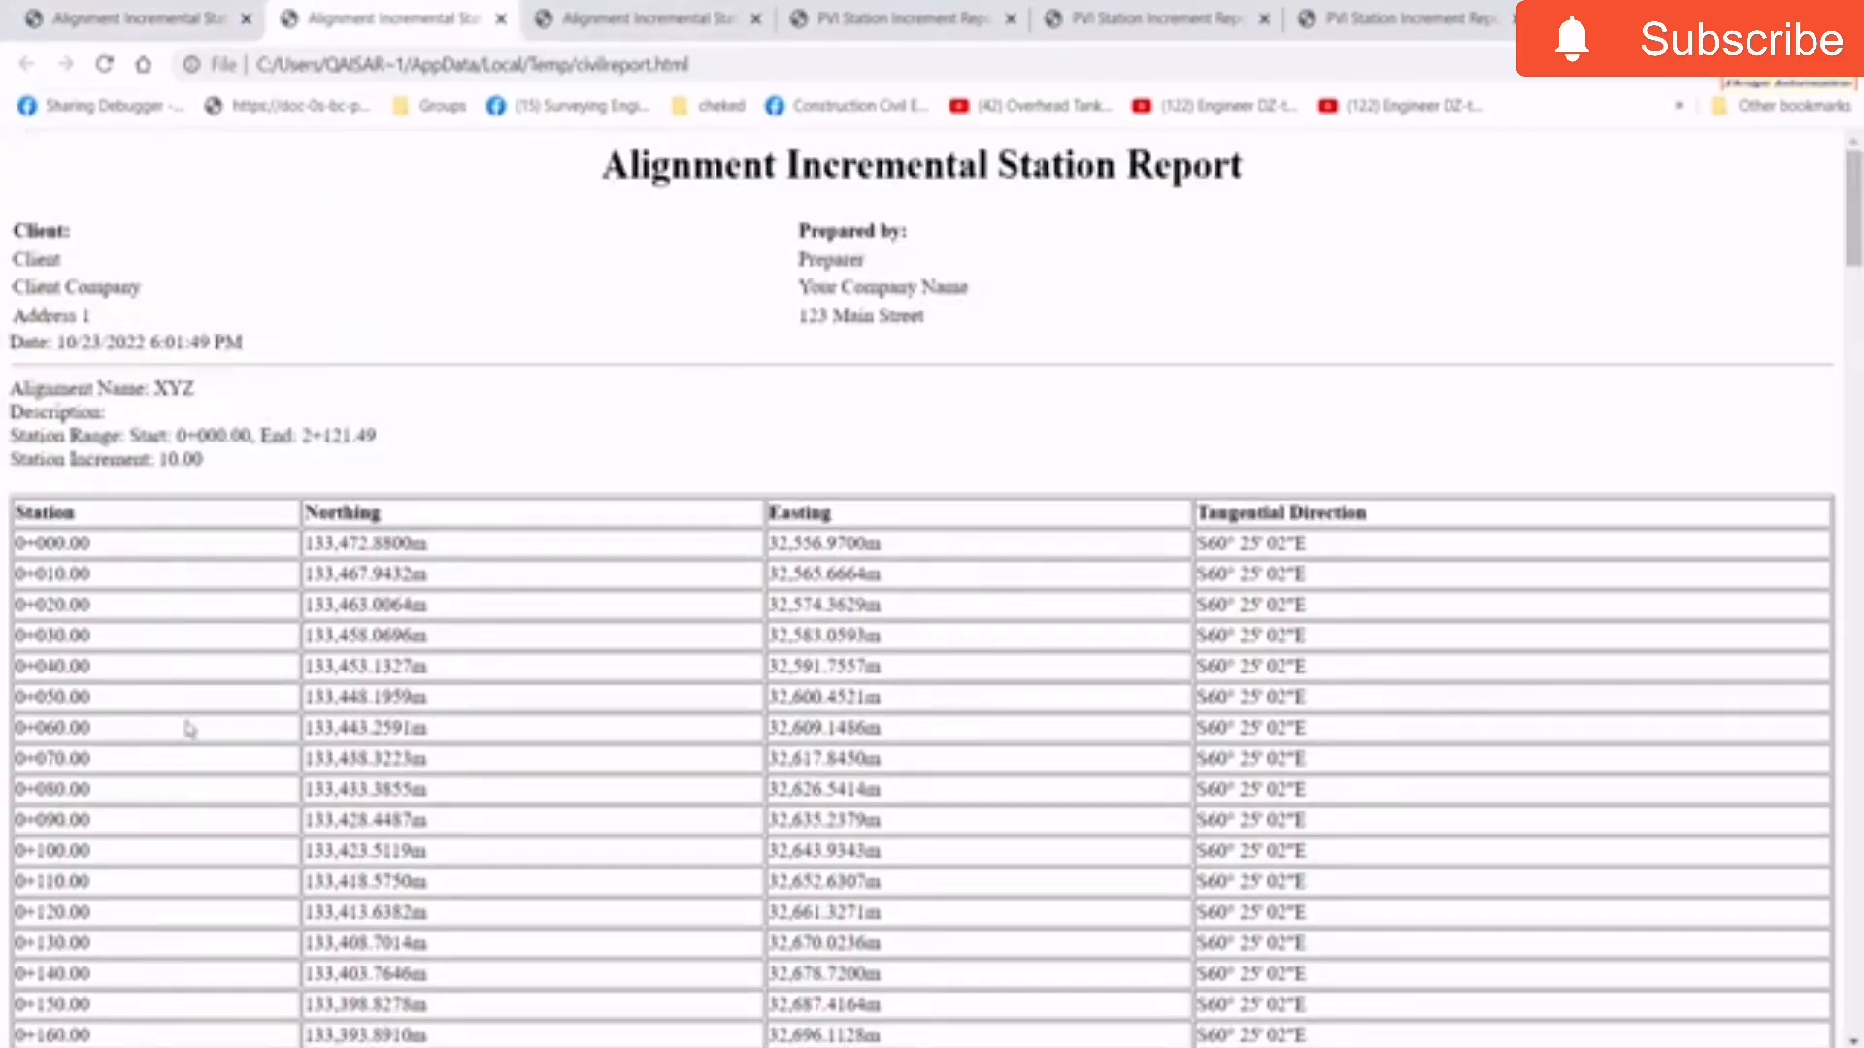
{"action": "left_click", "coordinate": [670, 20]}
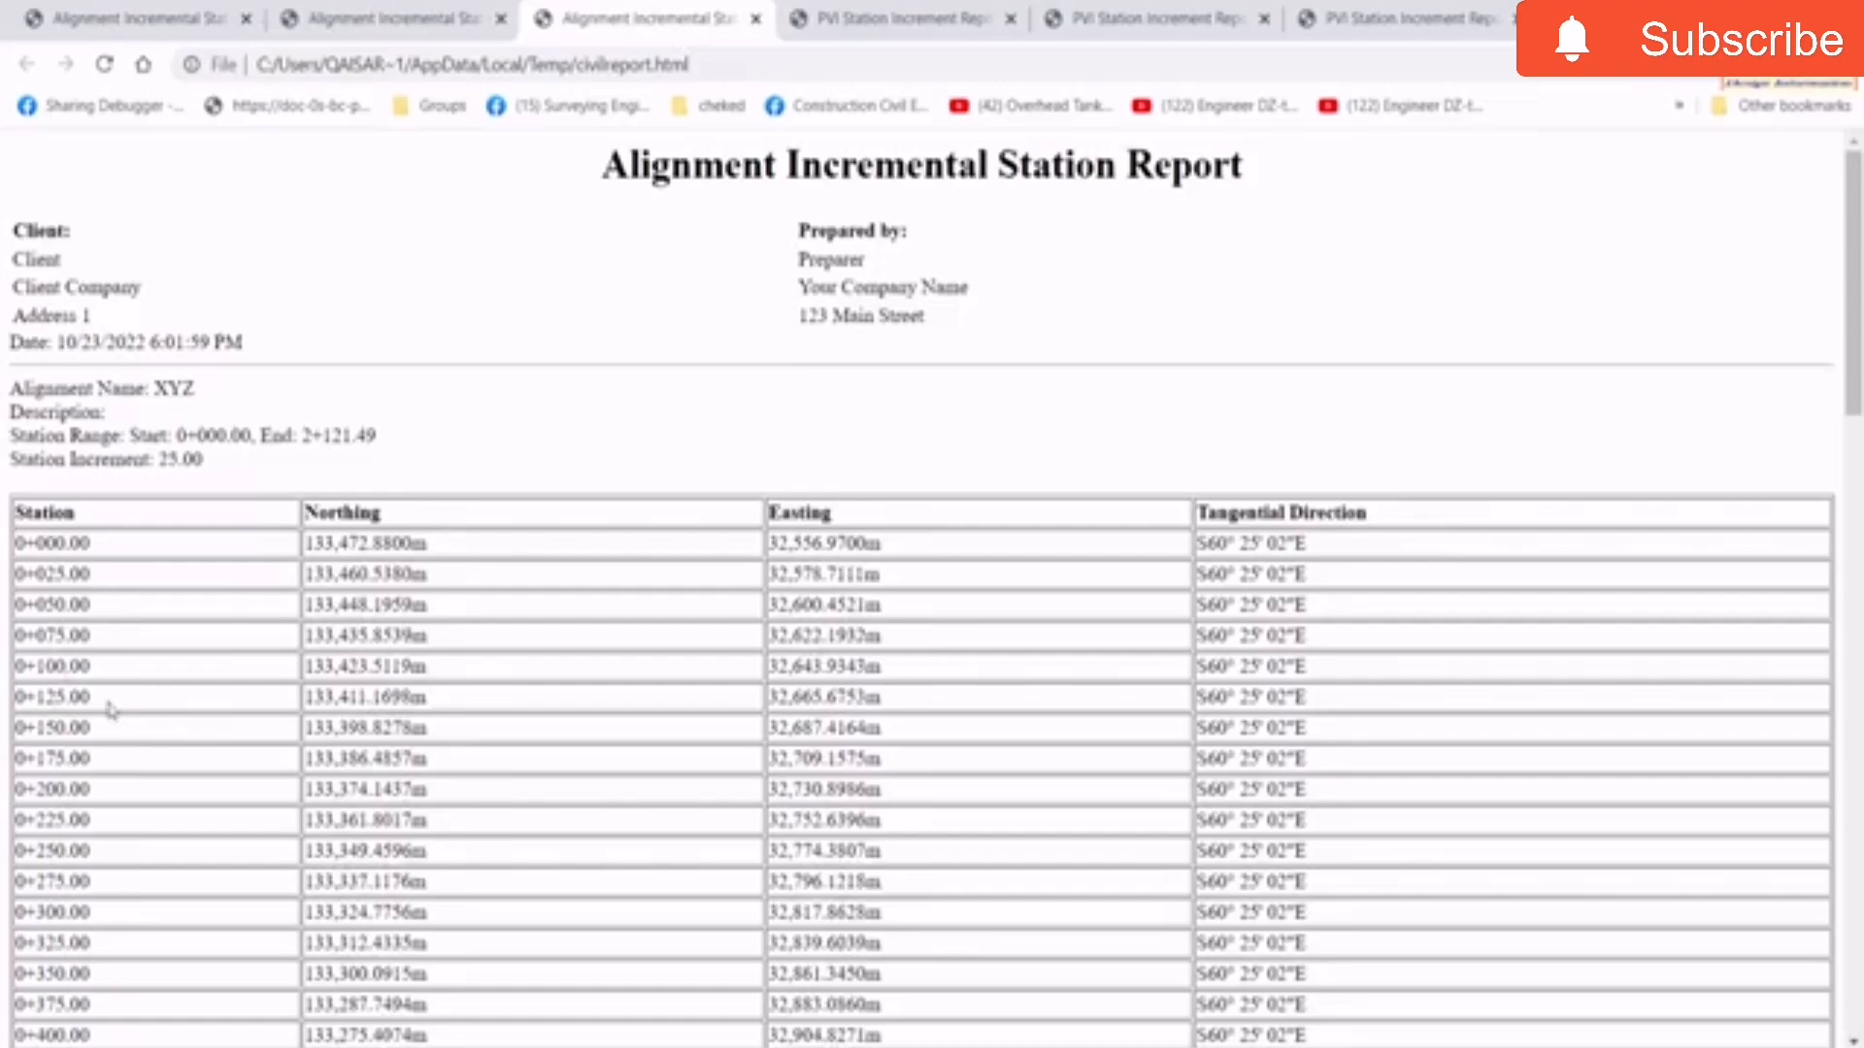
{"action": "left_click", "coordinate": [863, 10]}
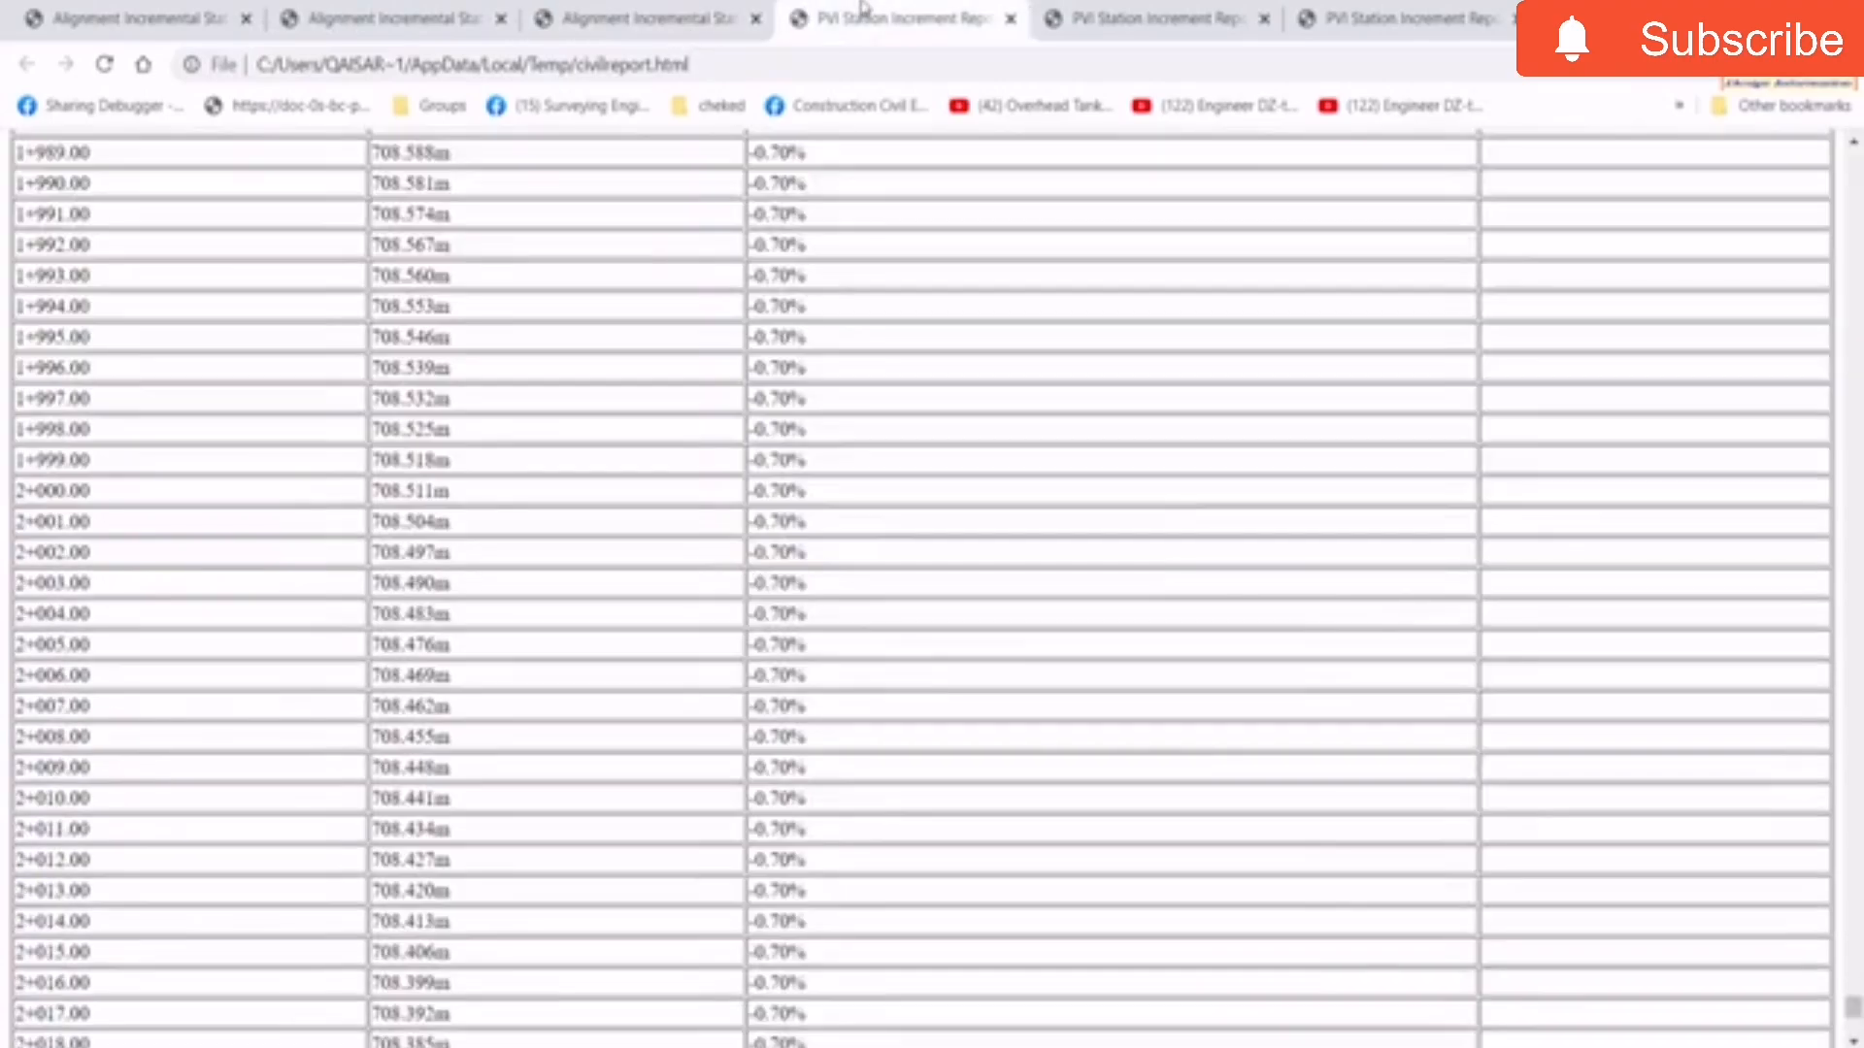
{"action": "scroll", "coordinate": [413, 392], "scroll_direction": "up", "scroll_amount": 20}
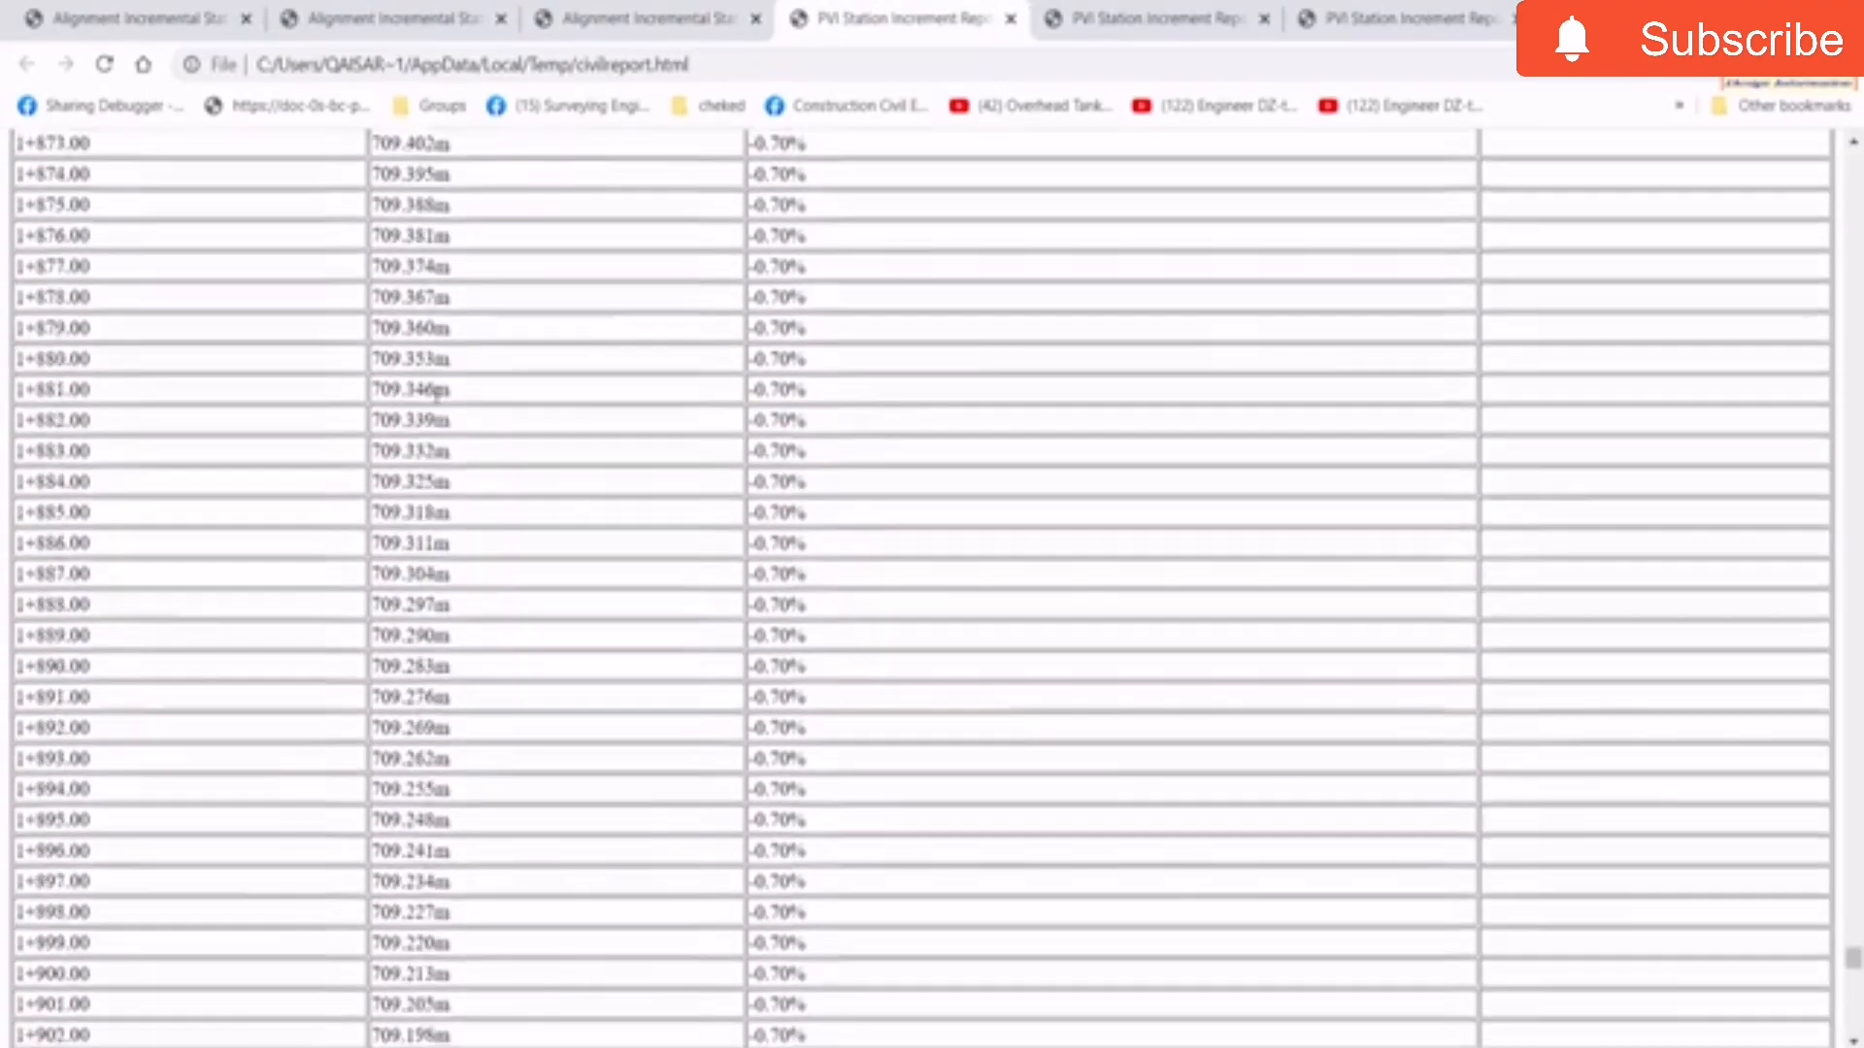
{"action": "scroll", "coordinate": [440, 393], "scroll_direction": "up", "scroll_amount": 20}
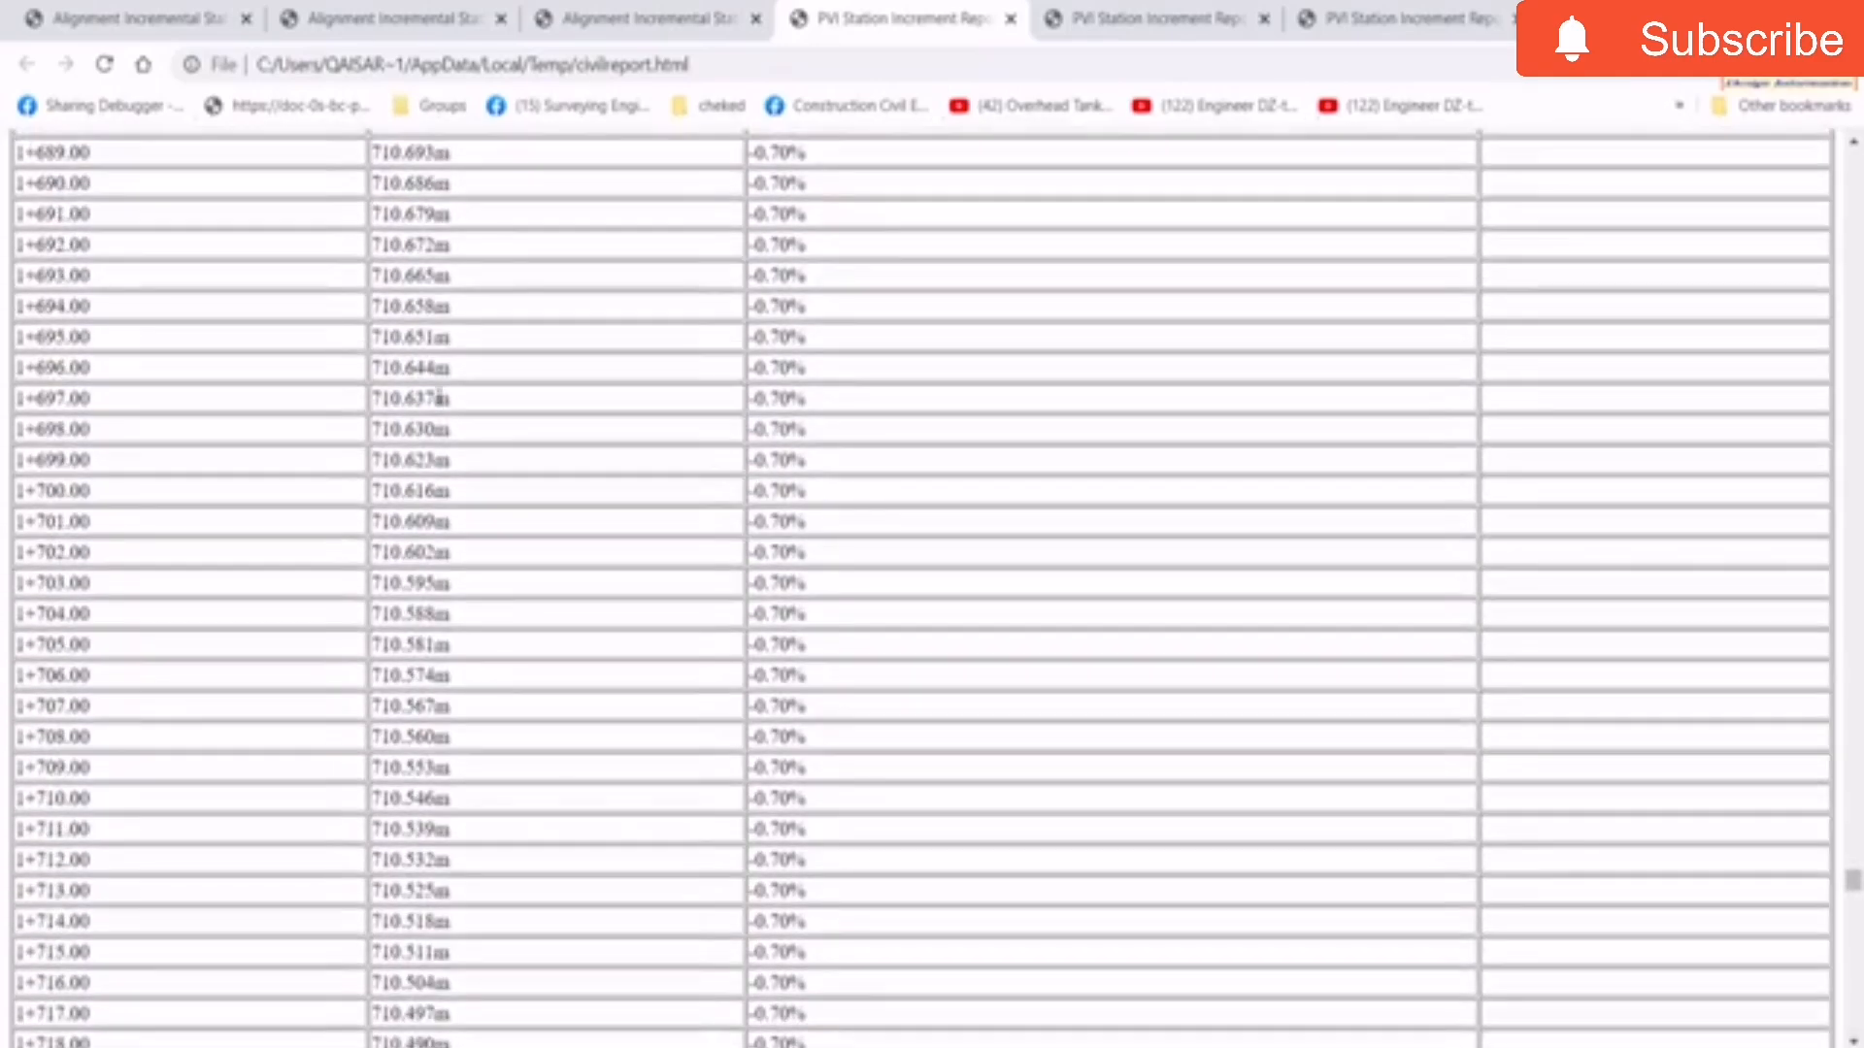
{"action": "left_click", "coordinate": [1072, 29]}
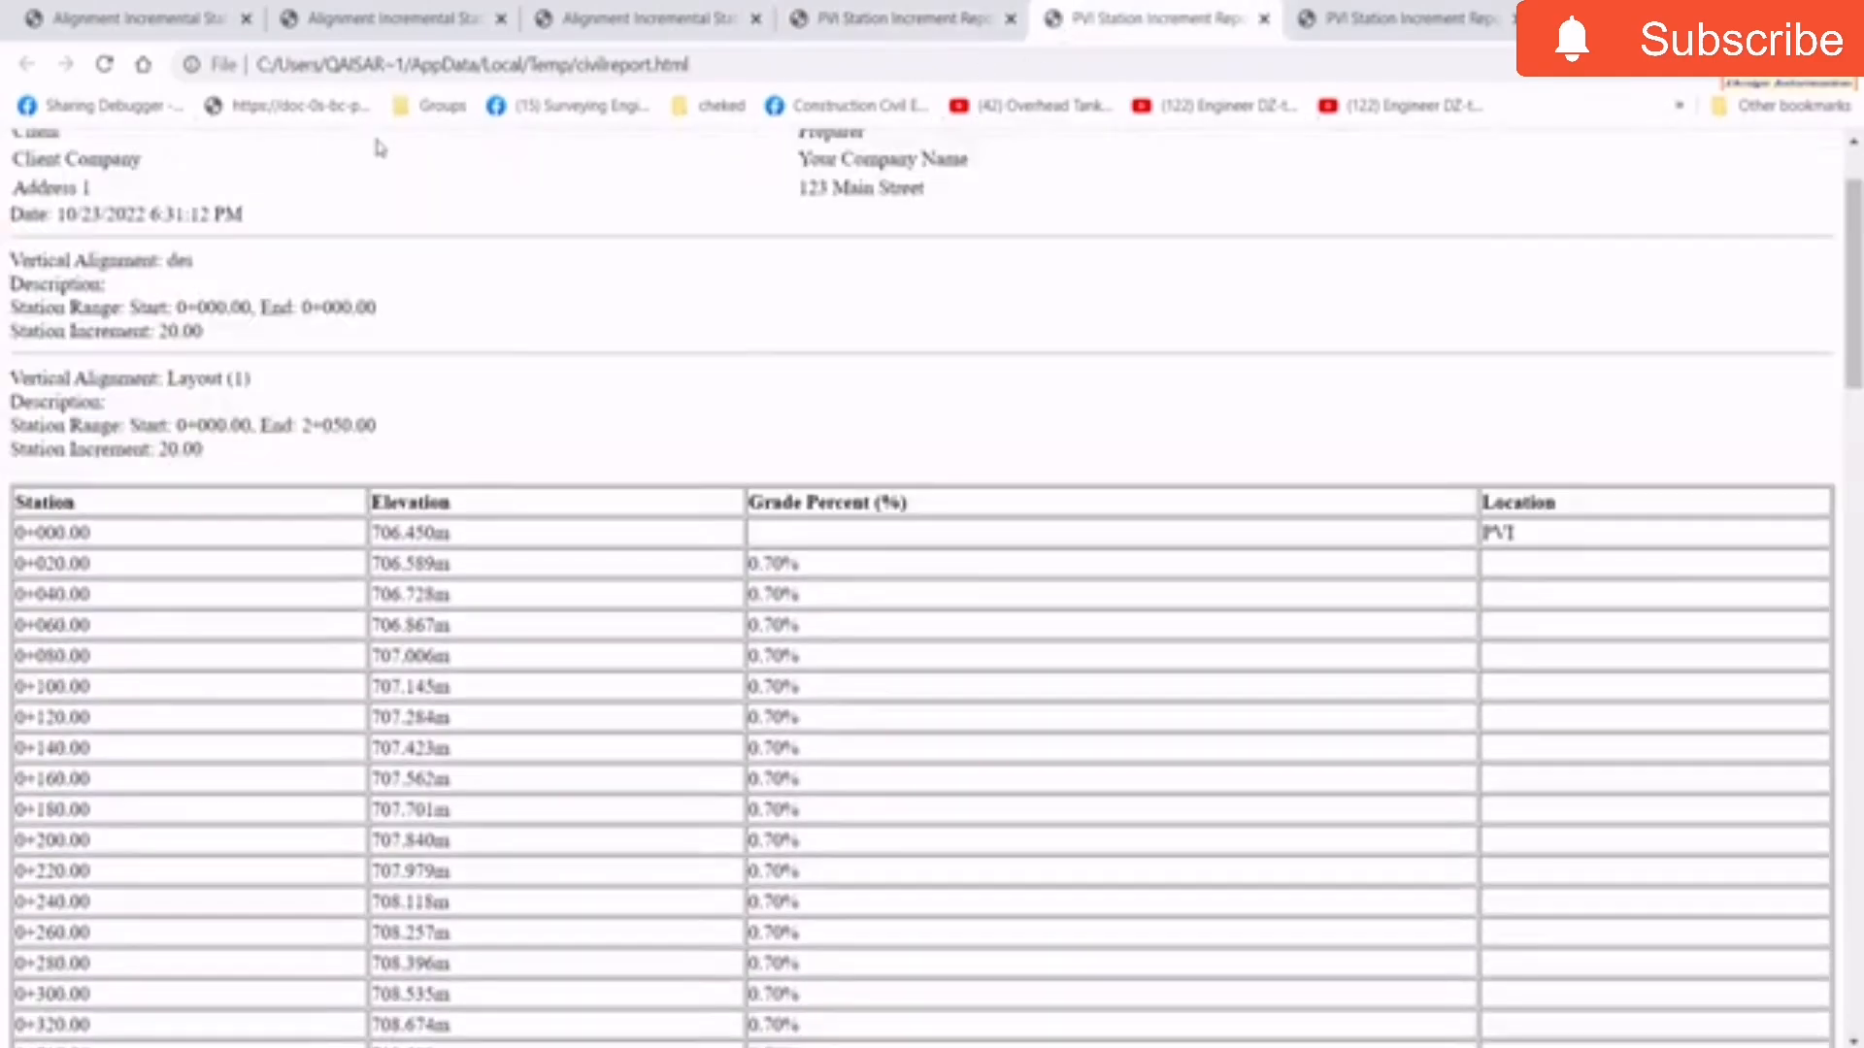
{"action": "left_click", "coordinate": [1359, 18]}
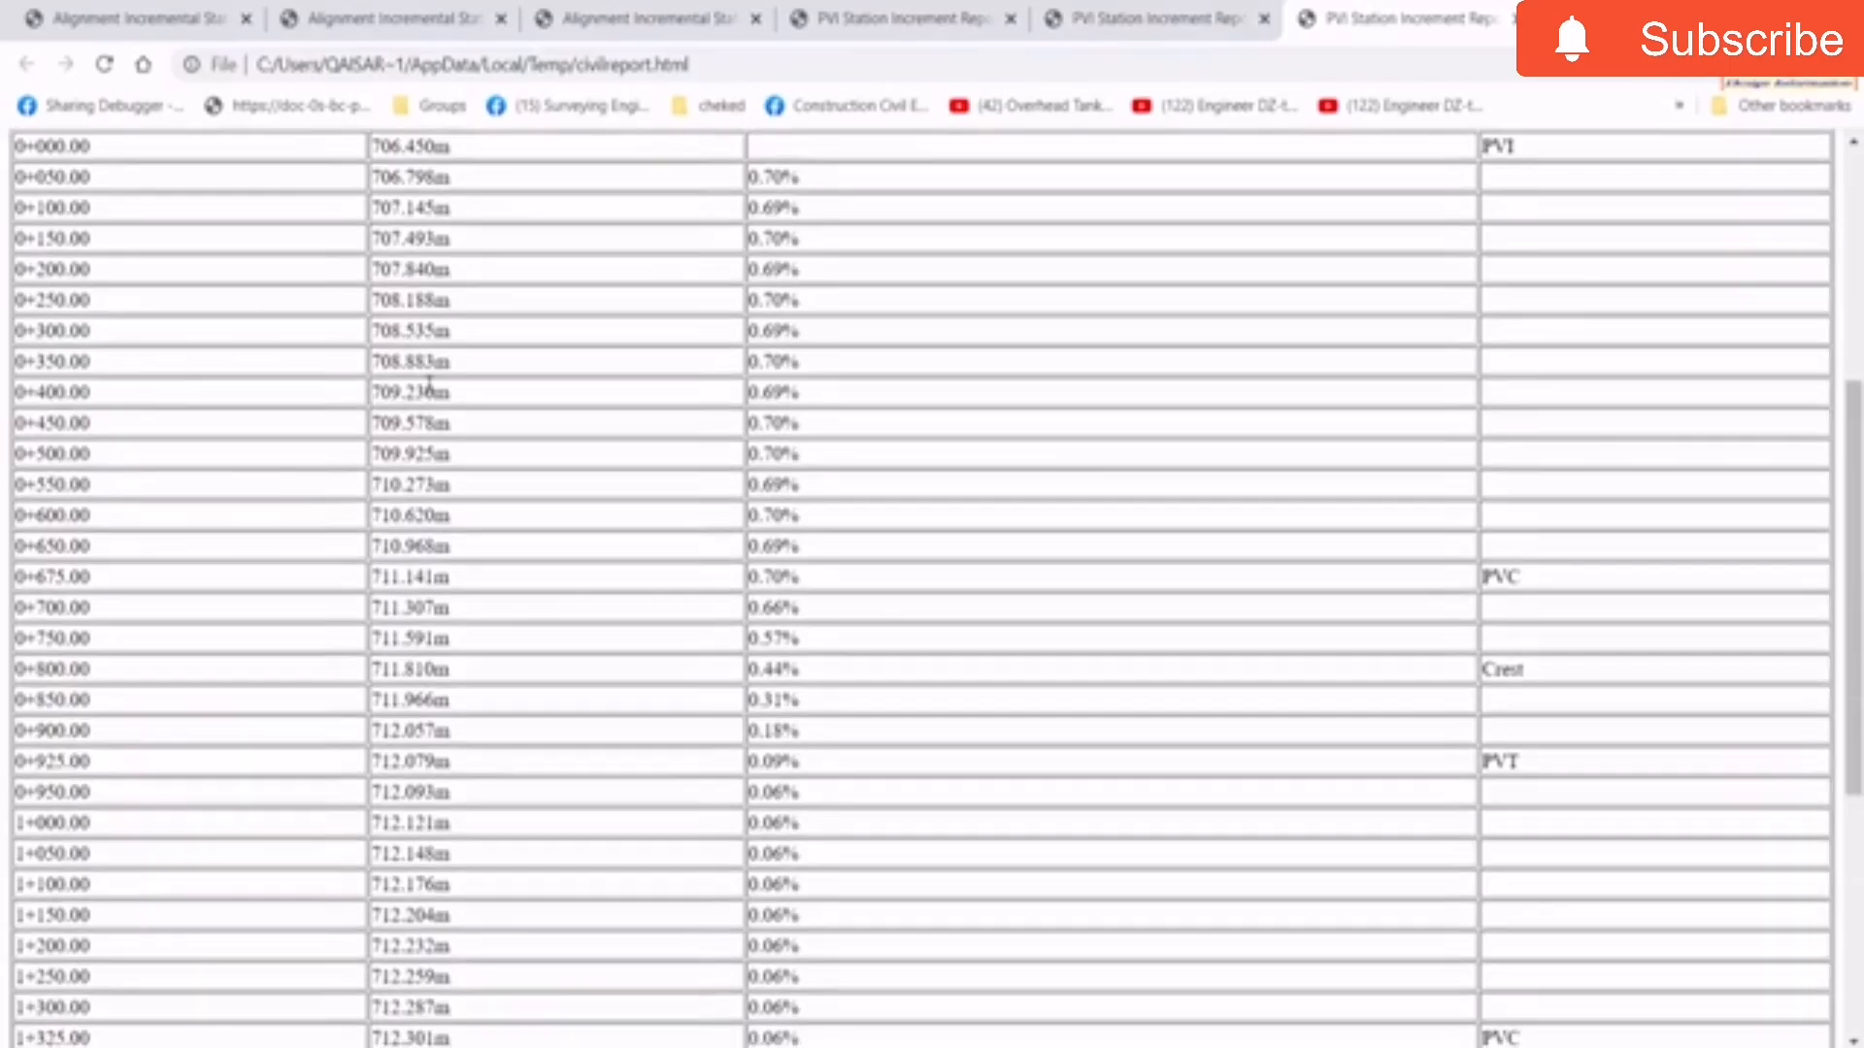
{"action": "scroll", "coordinate": [407, 446], "scroll_direction": "down", "scroll_amount": 6}
{"action": "scroll", "coordinate": [429, 384], "scroll_direction": "up", "scroll_amount": 12}
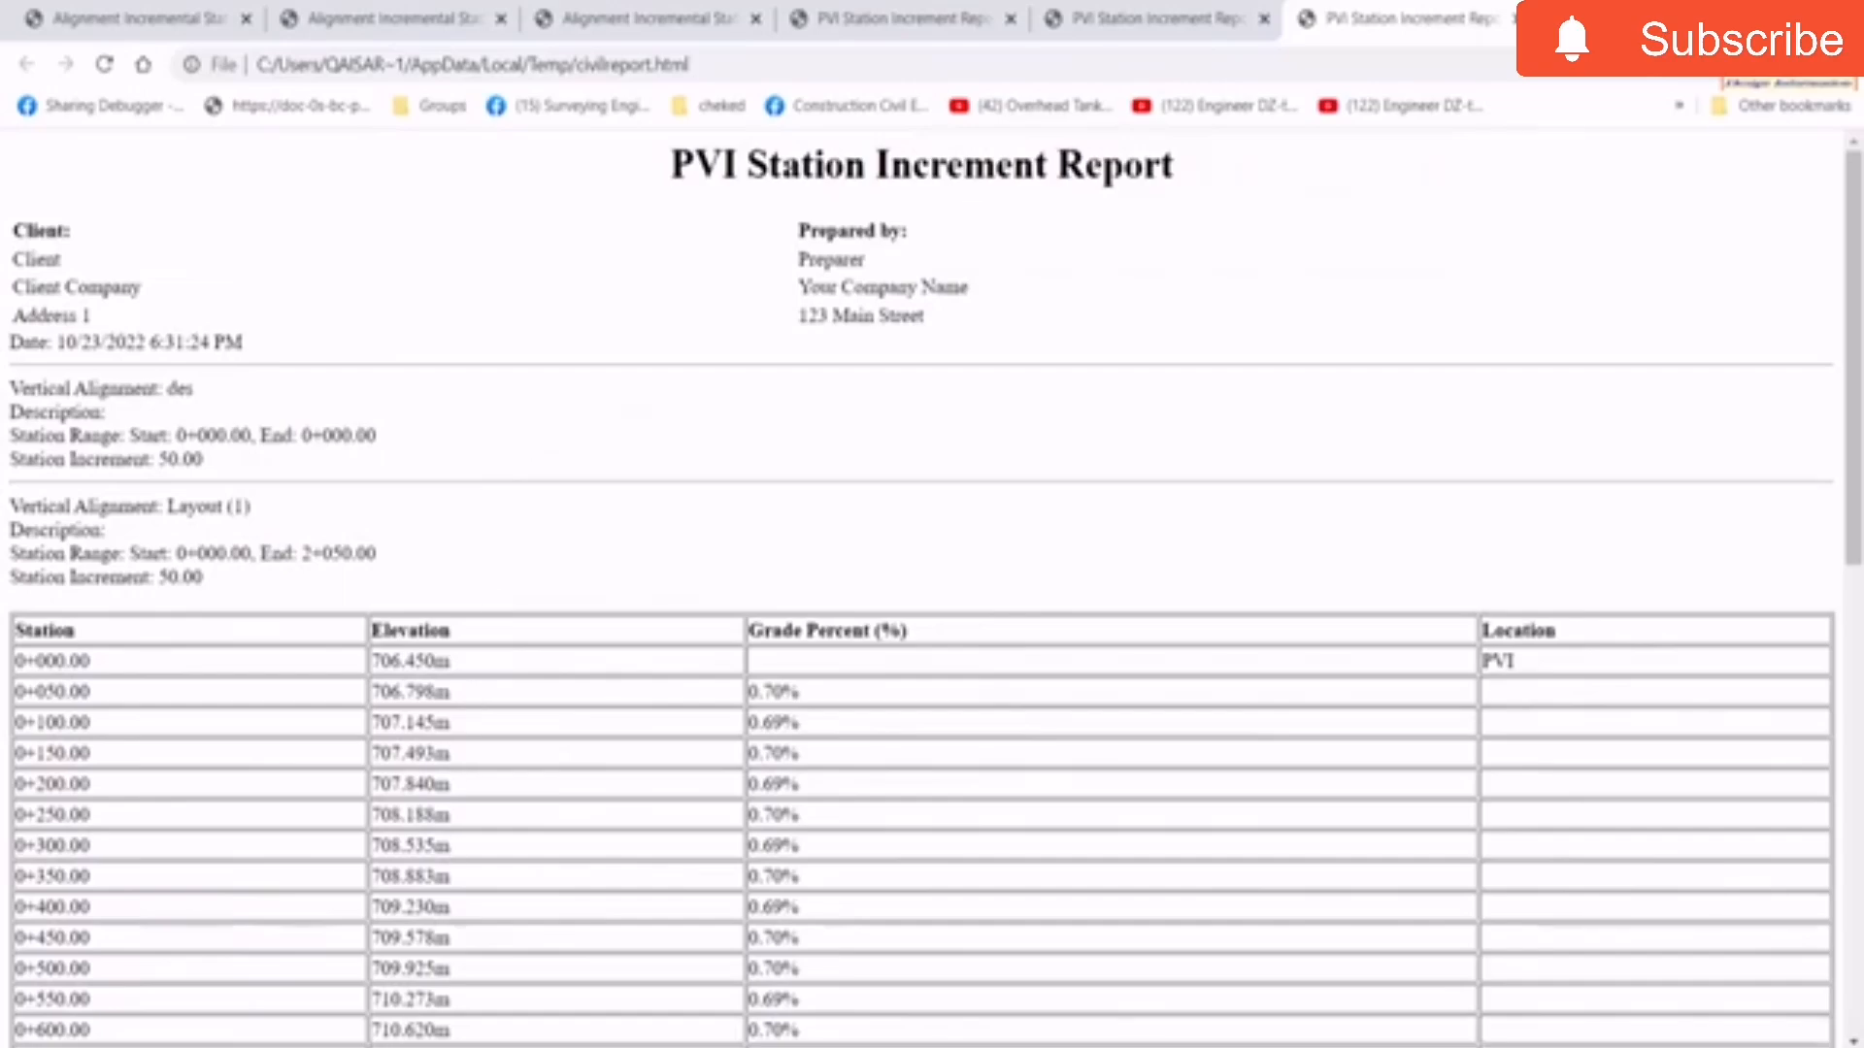
Switch to the Excel workbook with the curve data, maximize it, and examine the station coordinates on Sheet2.
{"action": "key", "text": "alt+Tab"}
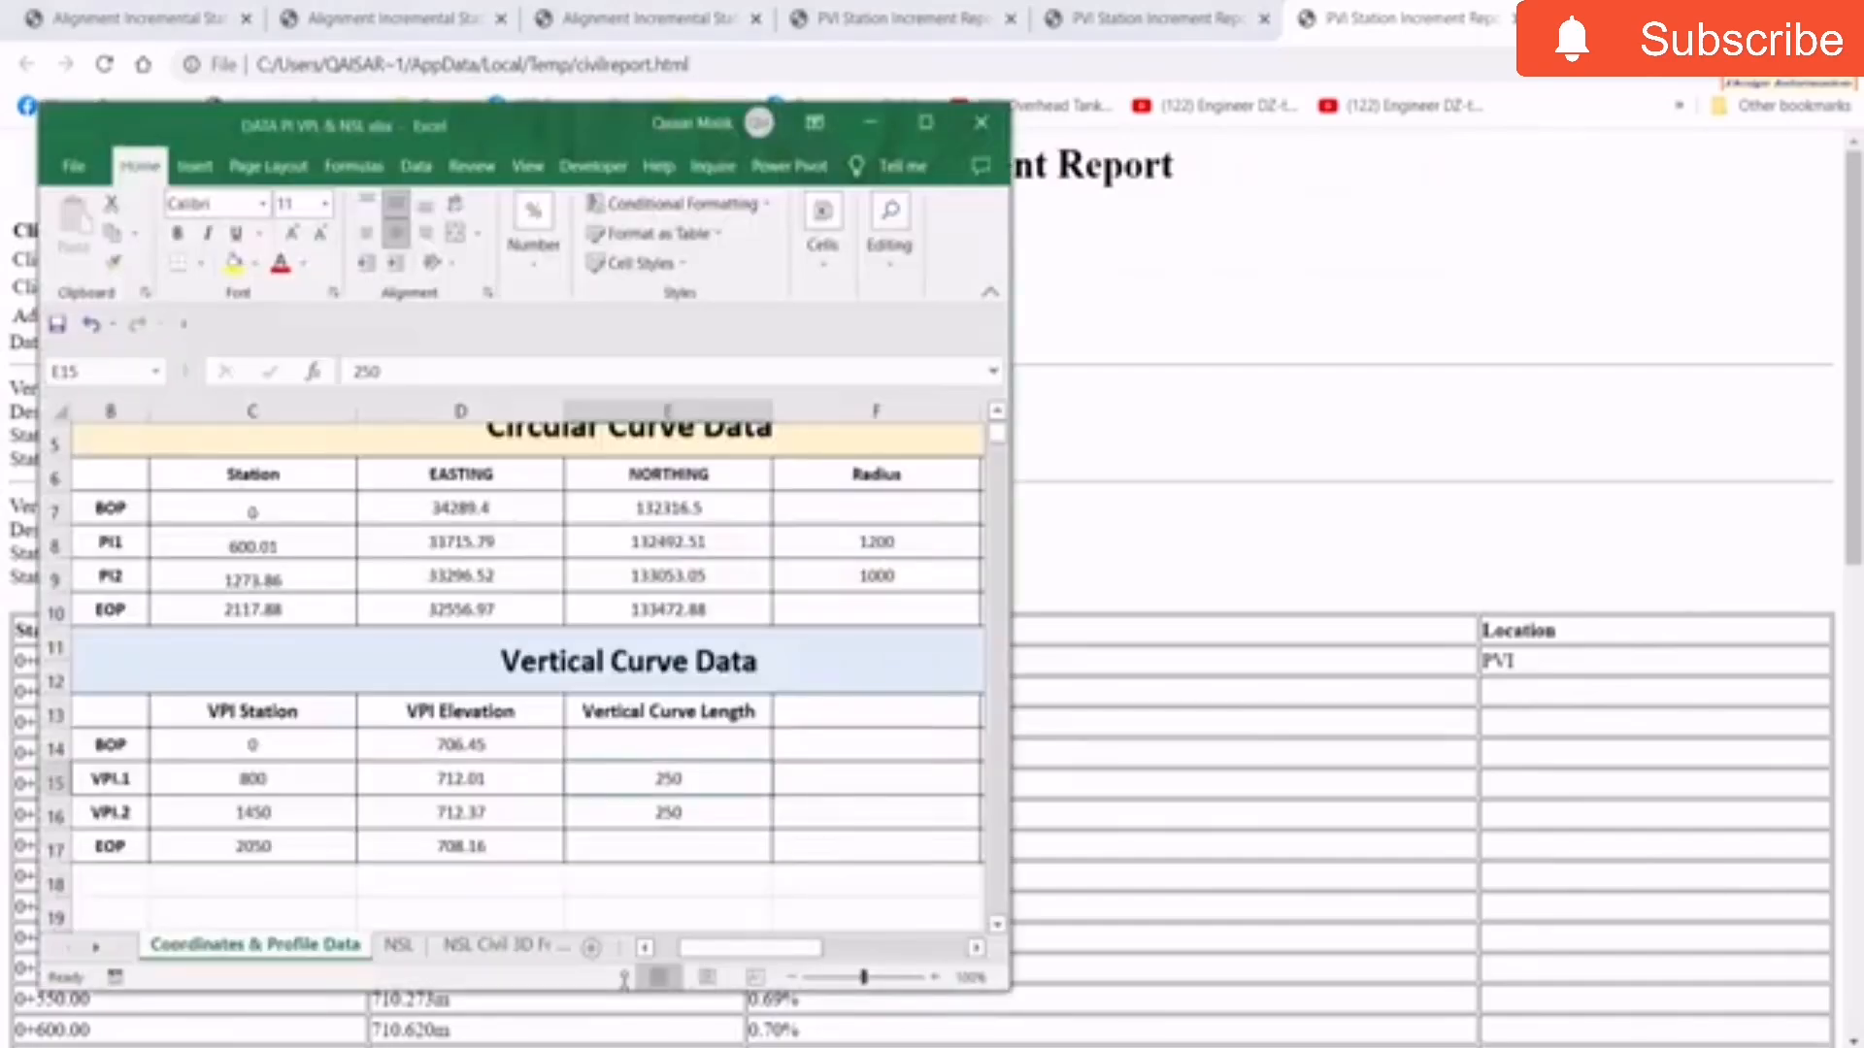
{"action": "left_click", "coordinate": [927, 136]}
{"action": "key", "text": "ctrl+Page_Down"}
{"action": "key", "text": "ctrl+Page_Down"}
{"action": "key", "text": "ctrl+Page_Down"}
{"action": "key", "text": "ctrl+Page_Down"}
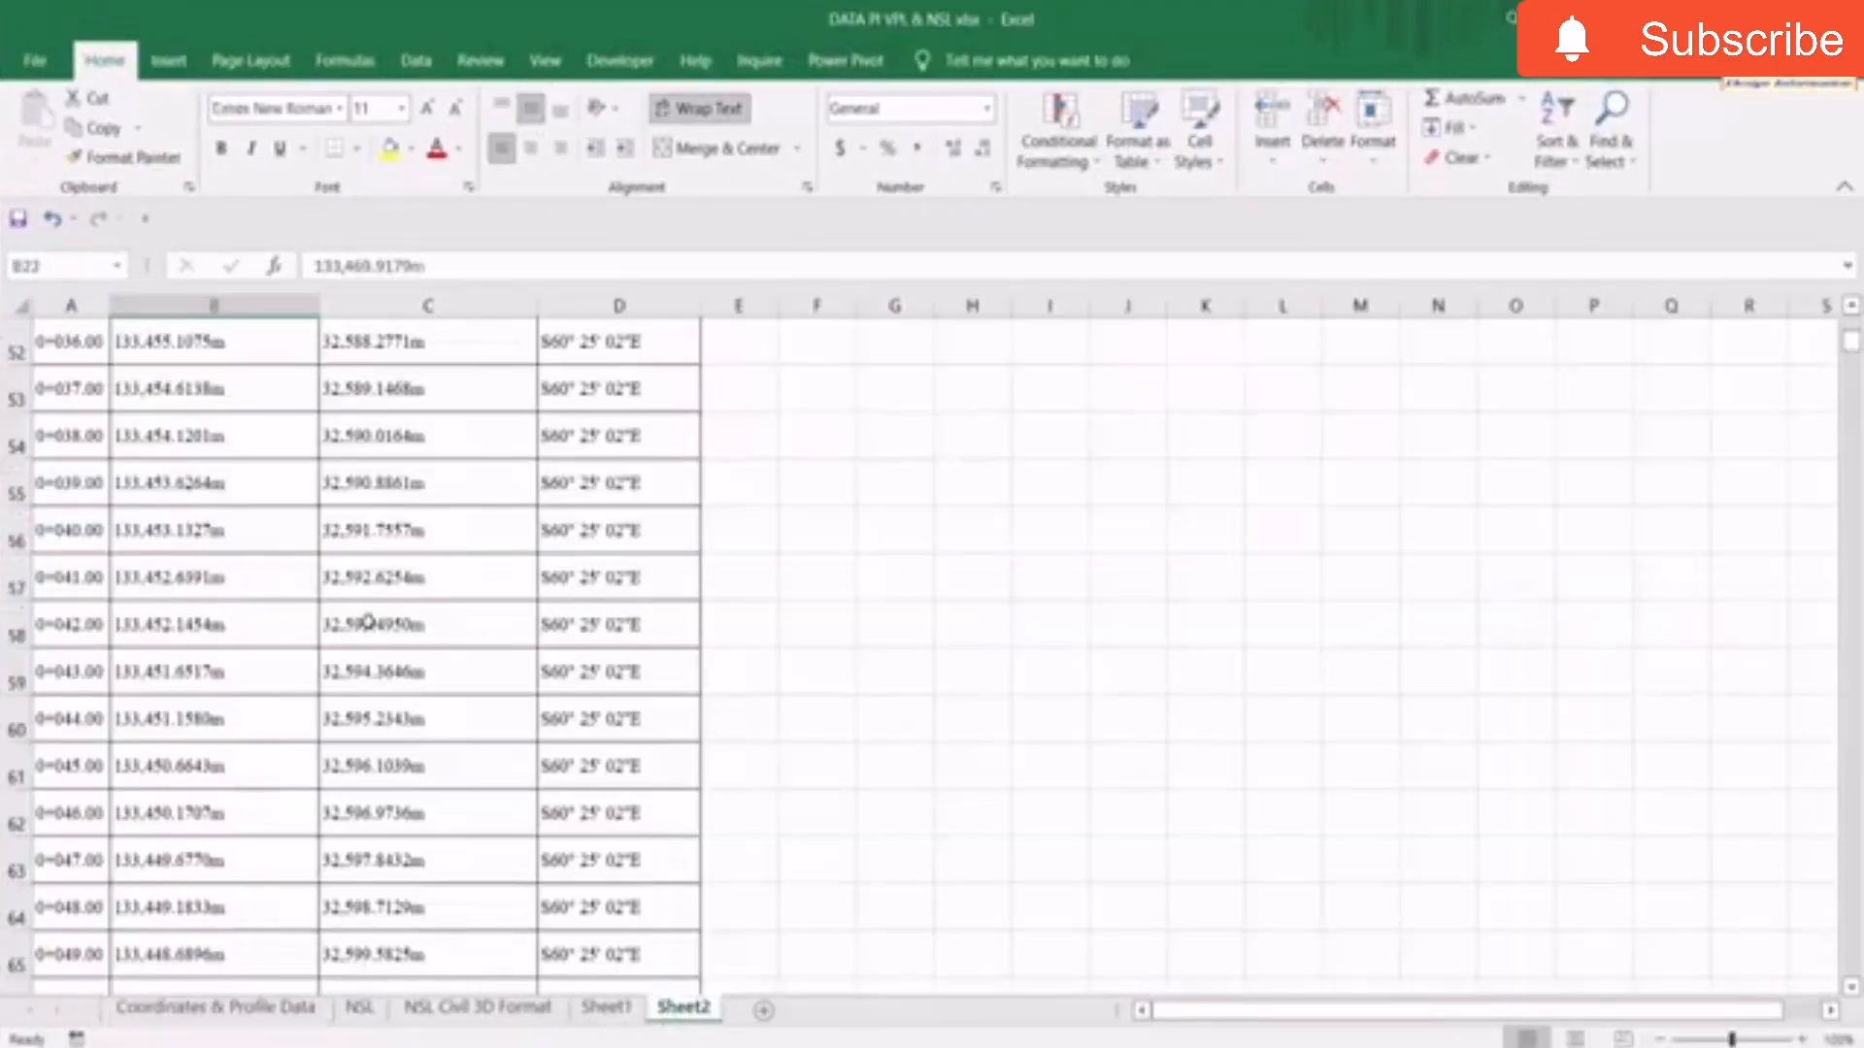
{"action": "scroll", "coordinate": [368, 622], "scroll_direction": "up", "scroll_amount": 7}
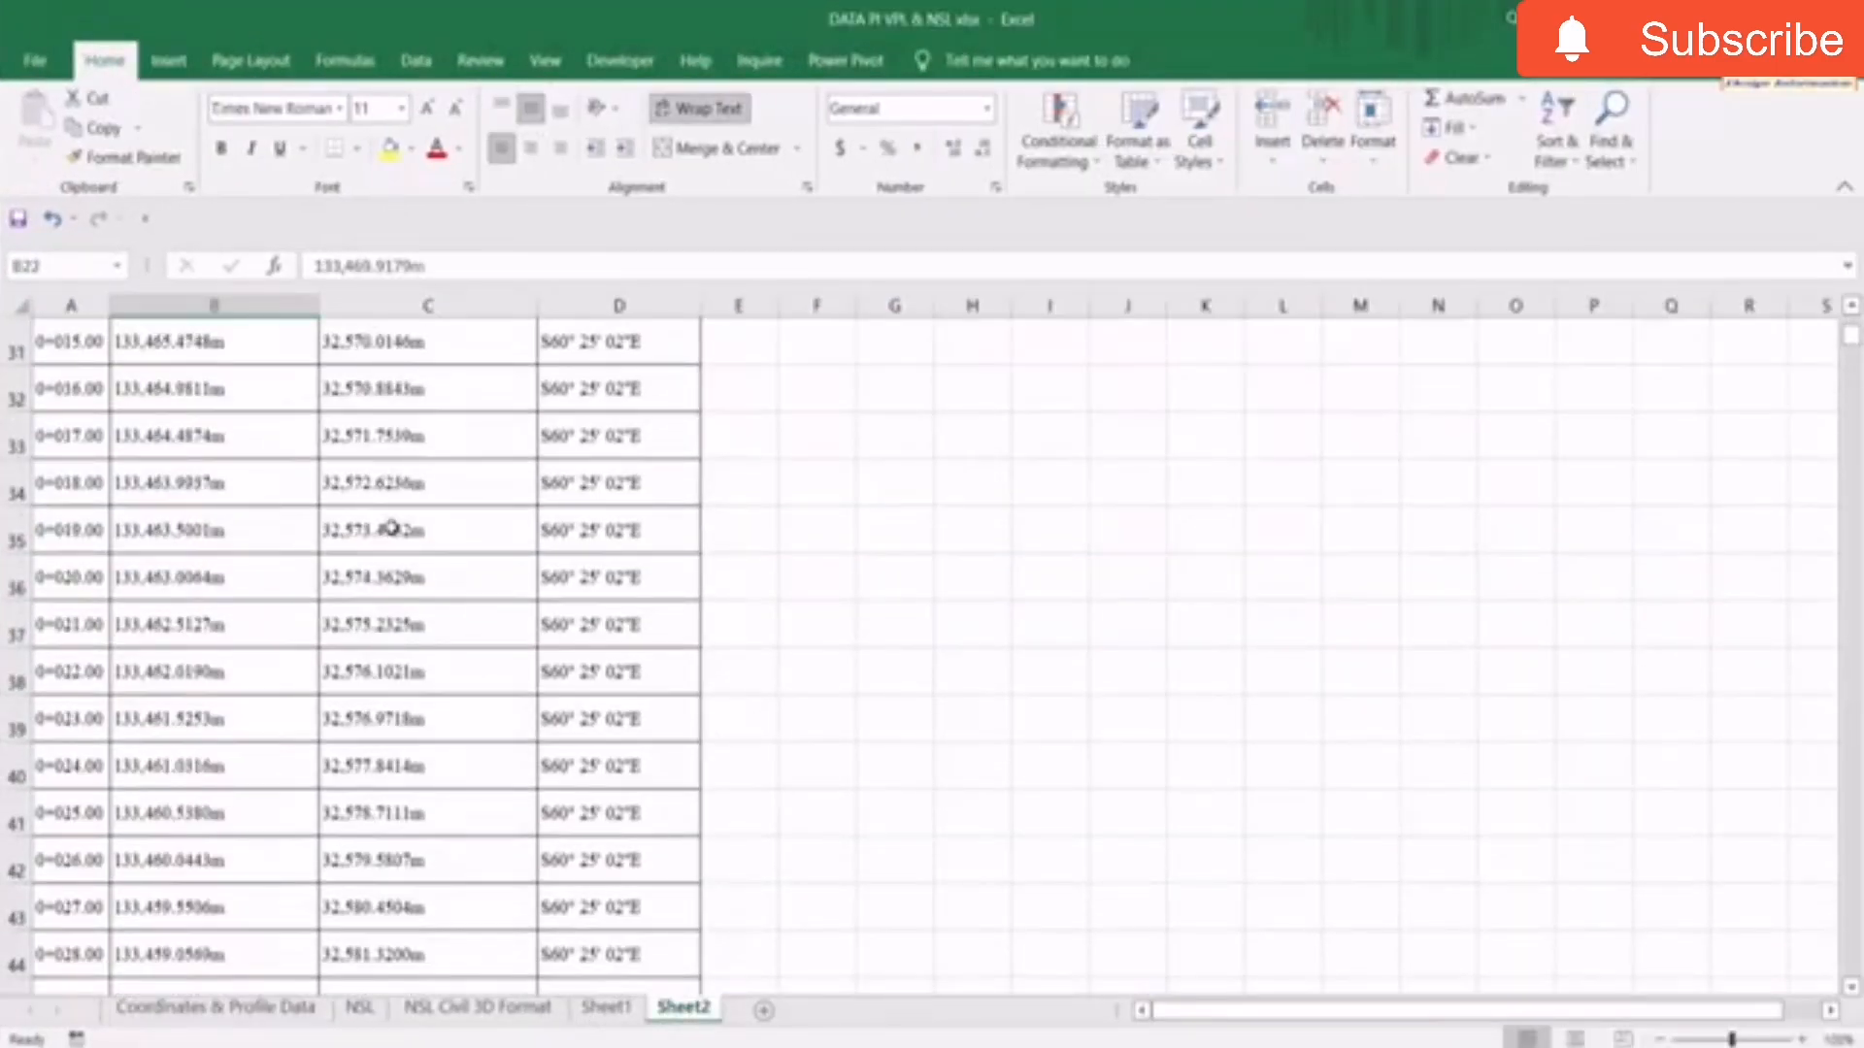
Switch to PLAN PROFILE.pdf and examine the horizontal alignment and its curve data from BOP to EOP.
{"action": "key", "text": "alt+Tab"}
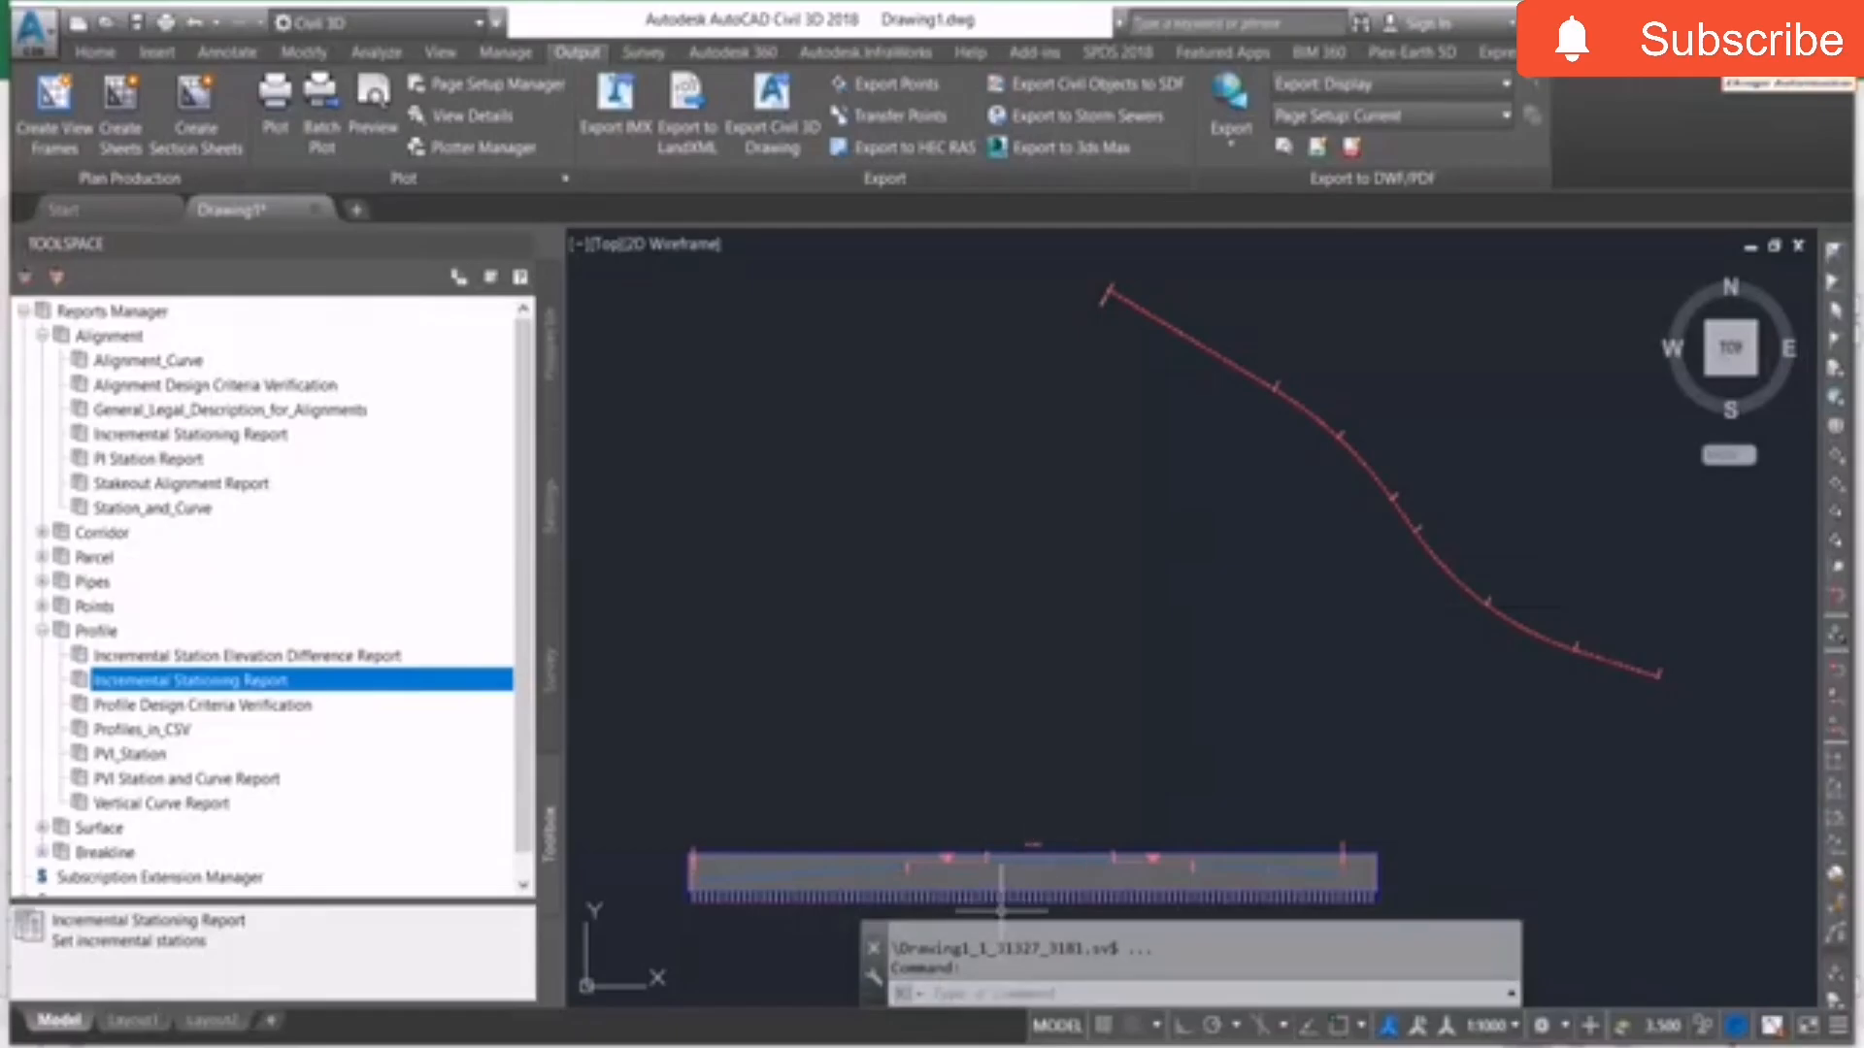
{"action": "key", "text": "alt+Tab"}
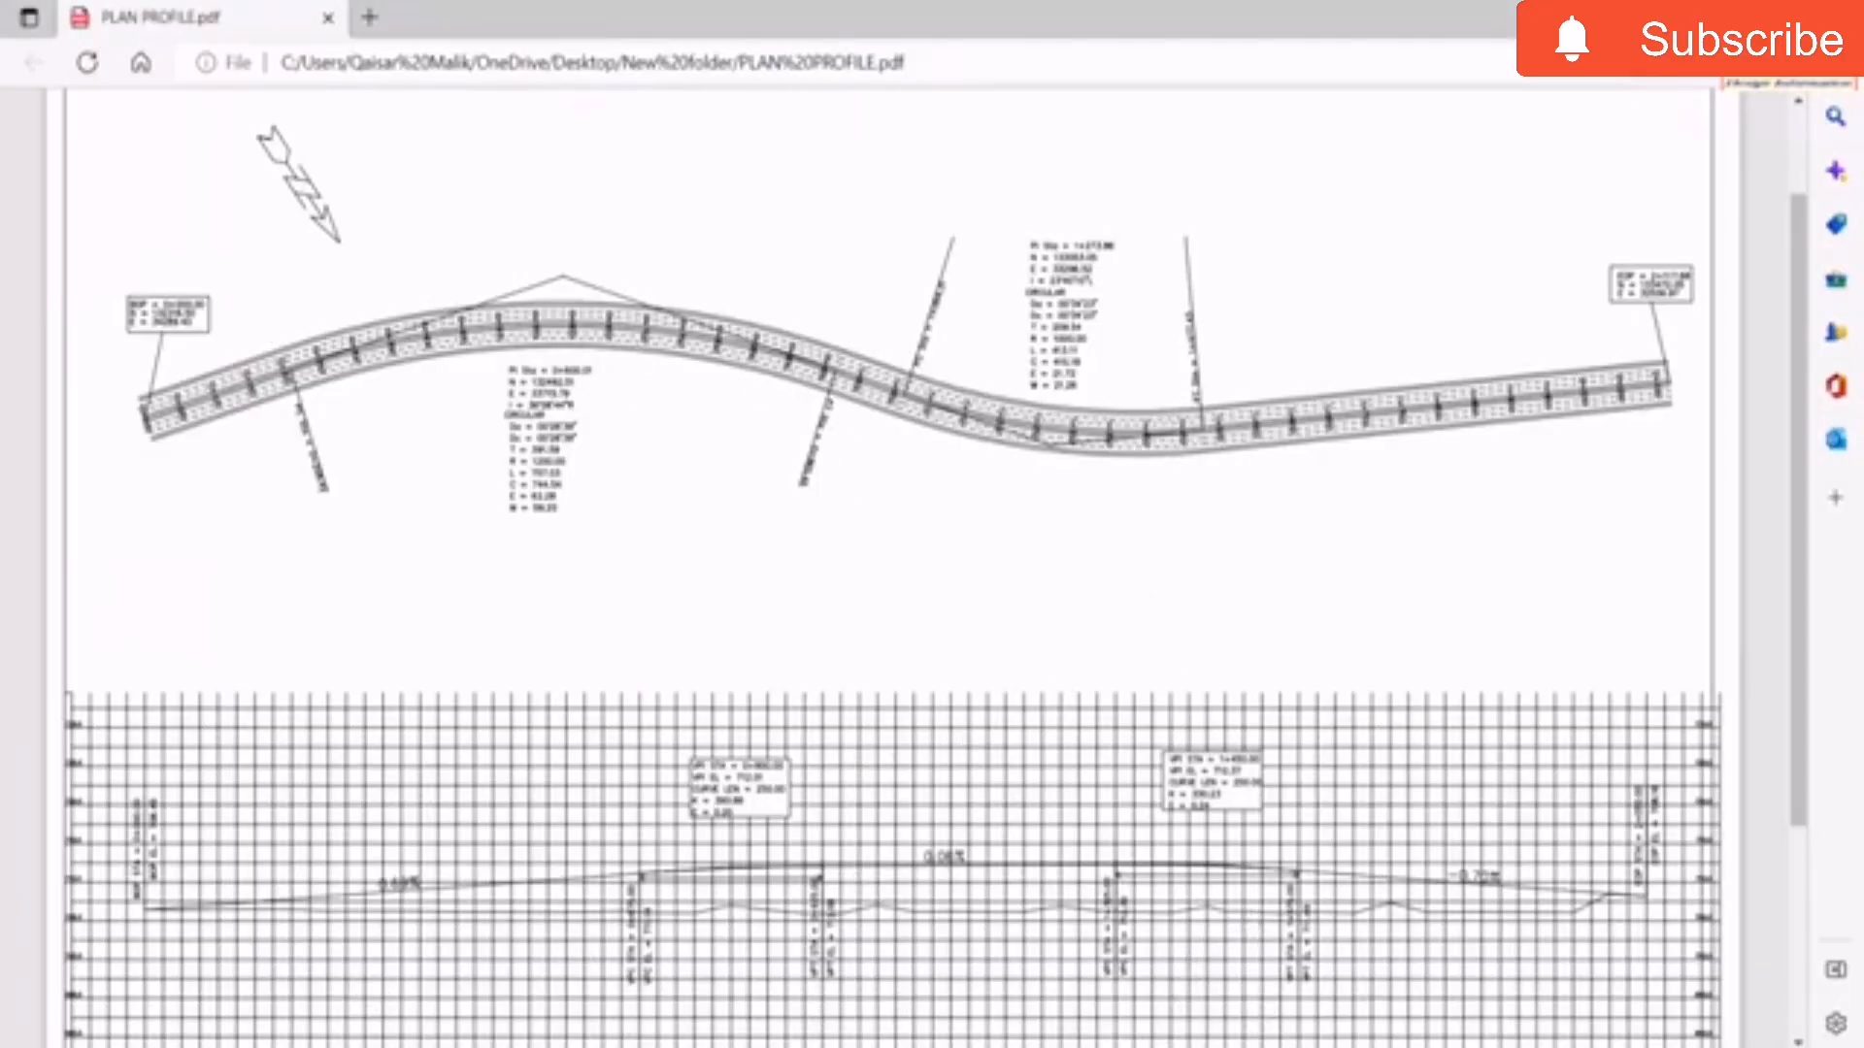
{"action": "key", "text": "alt+Tab"}
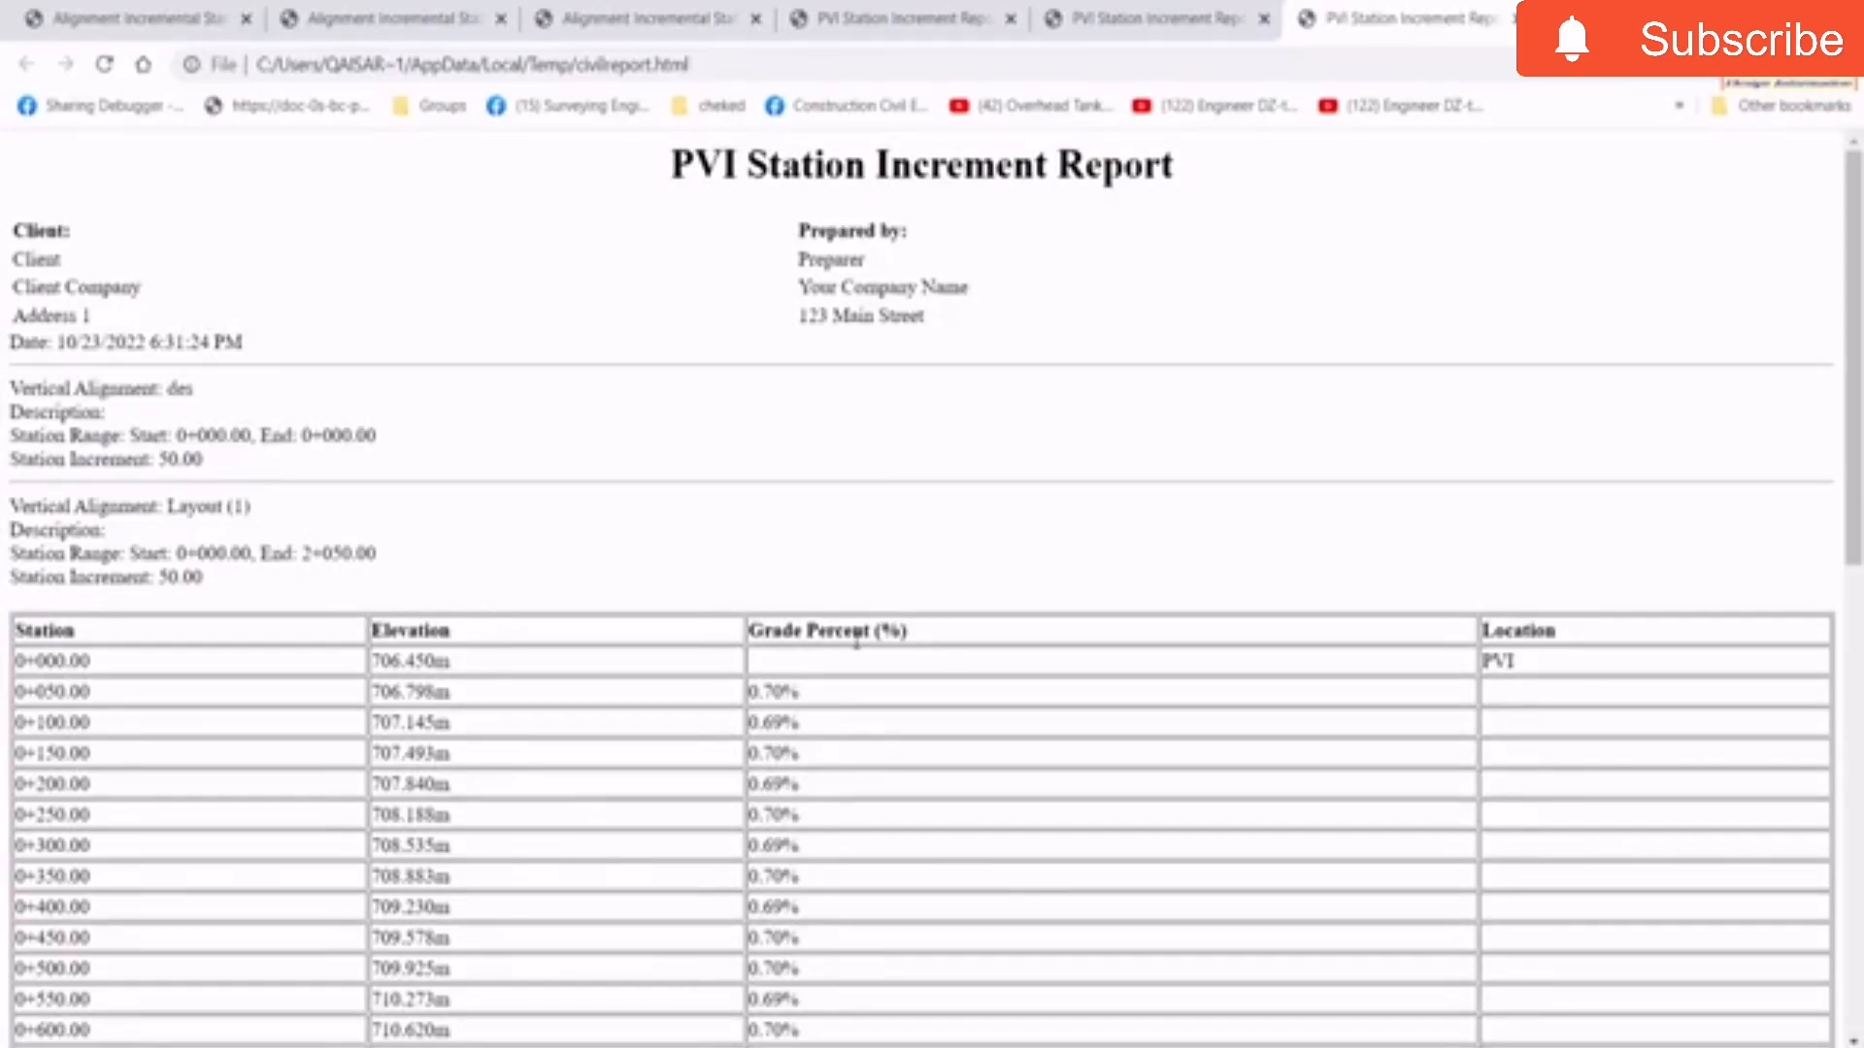
{"action": "key", "text": "alt+Tab"}
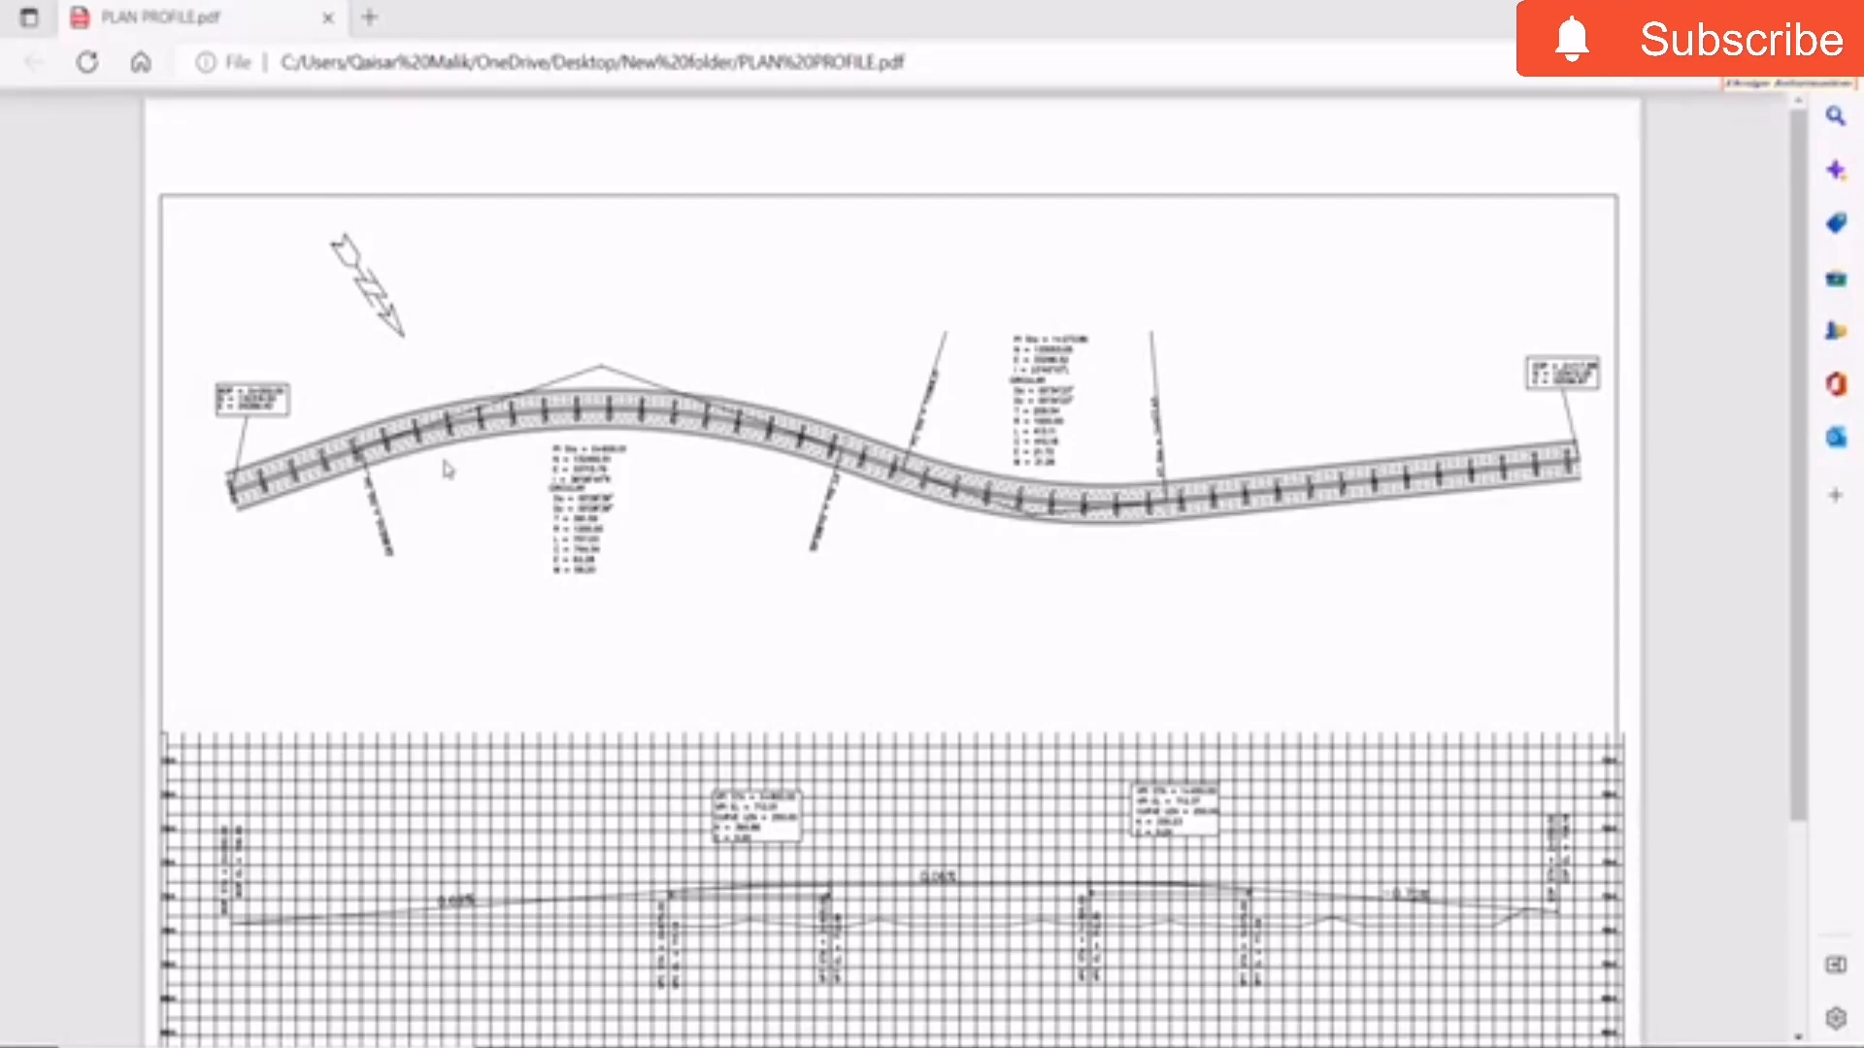
{"action": "scroll", "coordinate": [311, 493], "scroll_direction": "up", "scroll_amount": 2, "text": "ctrl"}
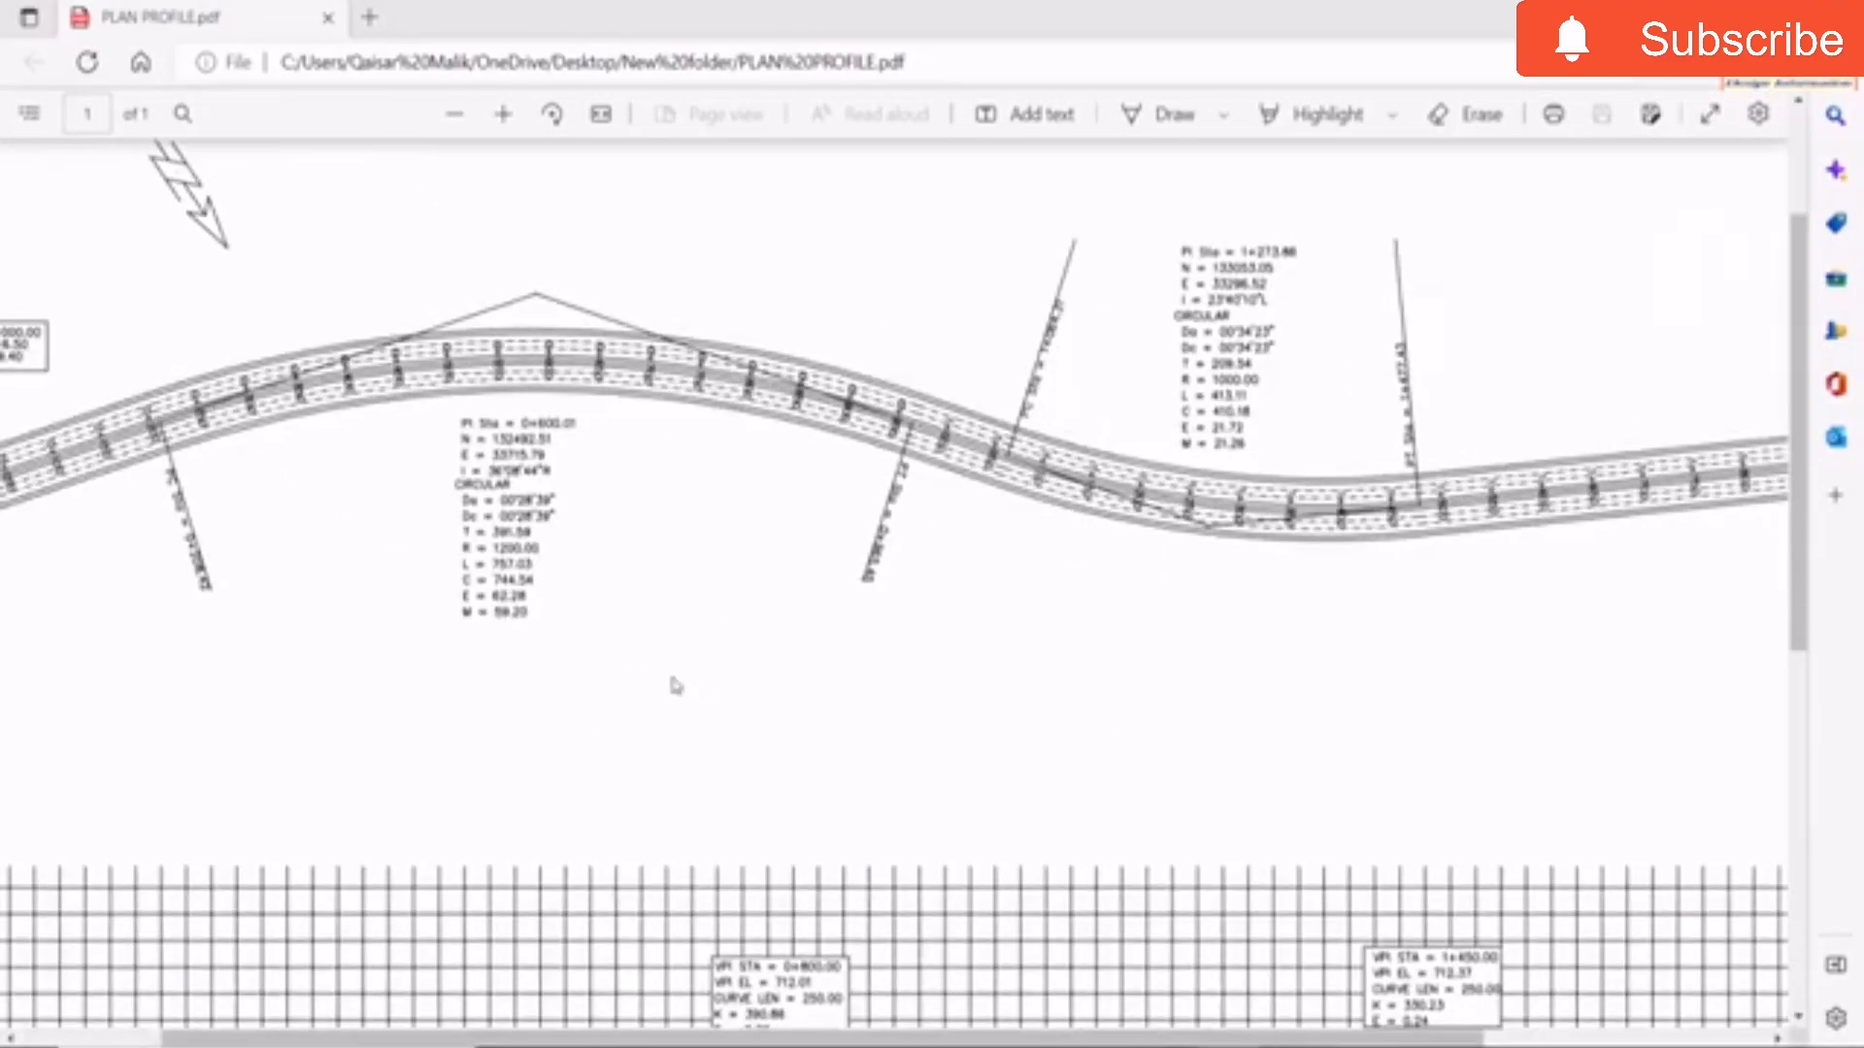
{"action": "scroll", "coordinate": [595, 844], "scroll_direction": "left", "scroll_amount": 2}
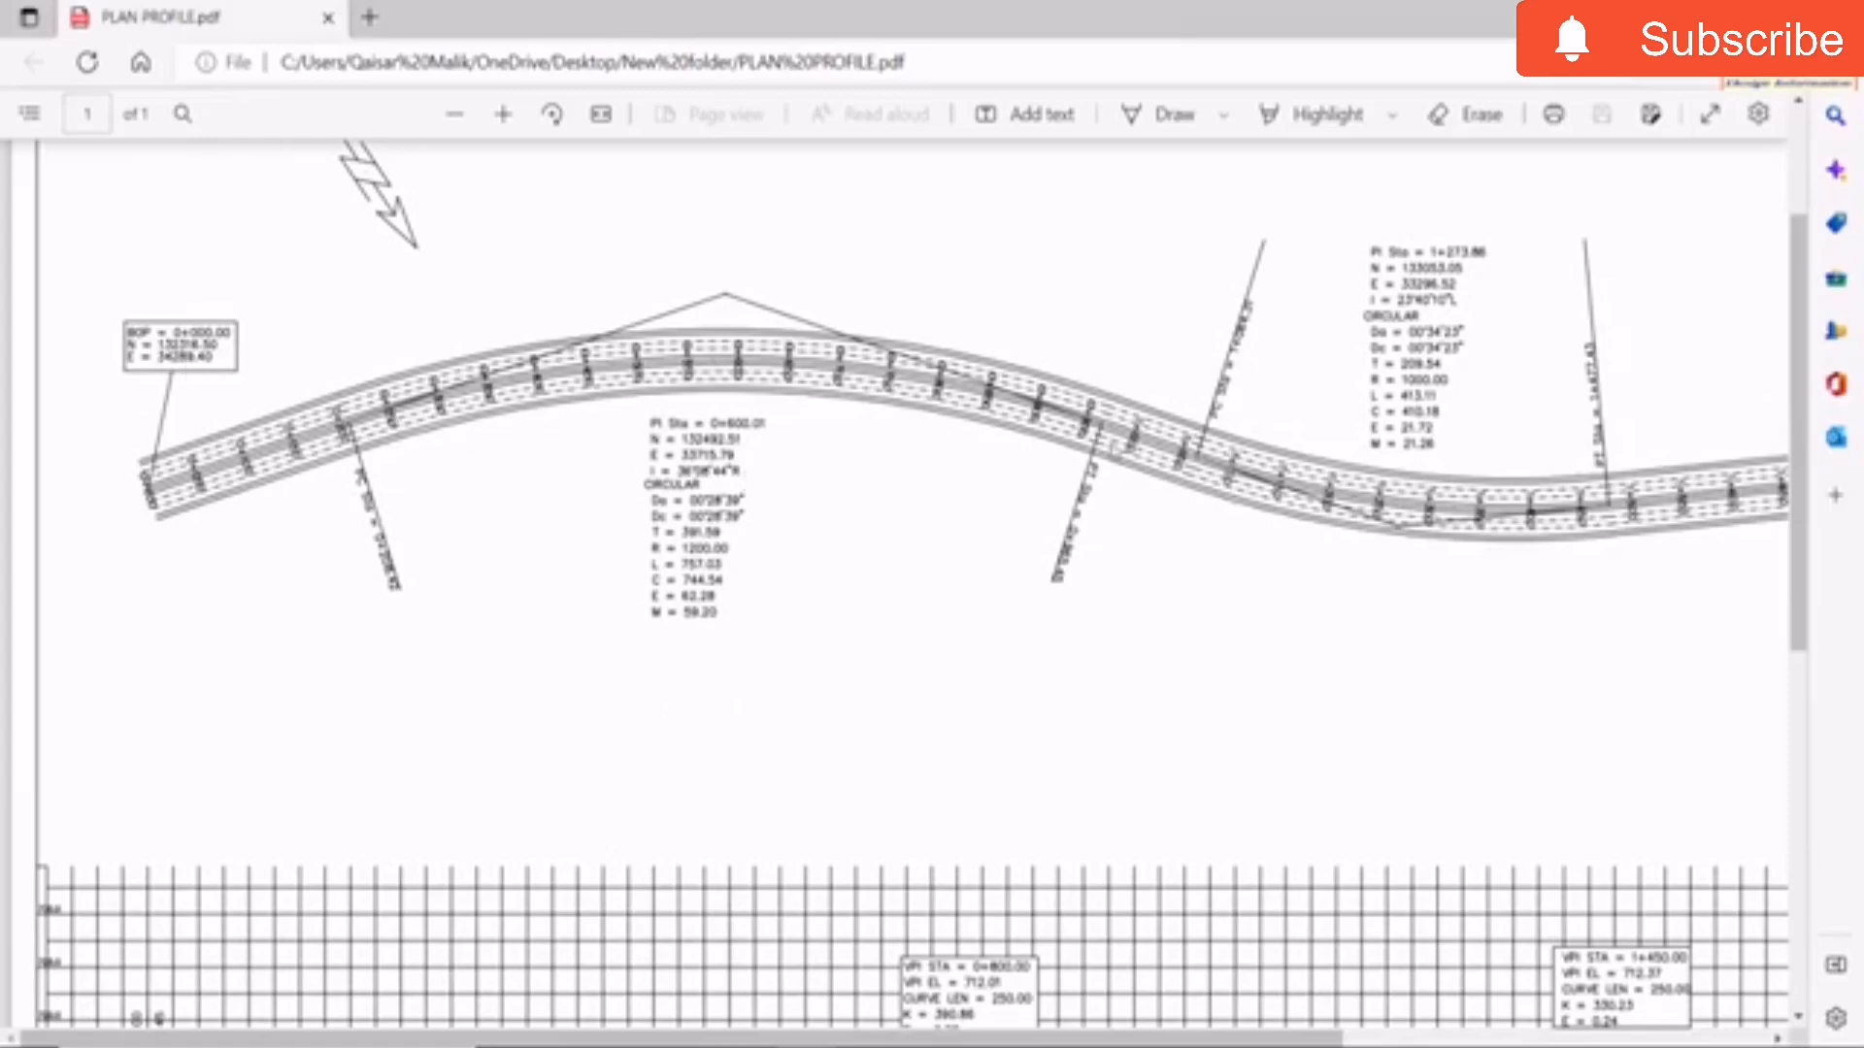
{"action": "scroll", "coordinate": [1689, 518], "scroll_direction": "right", "scroll_amount": 4}
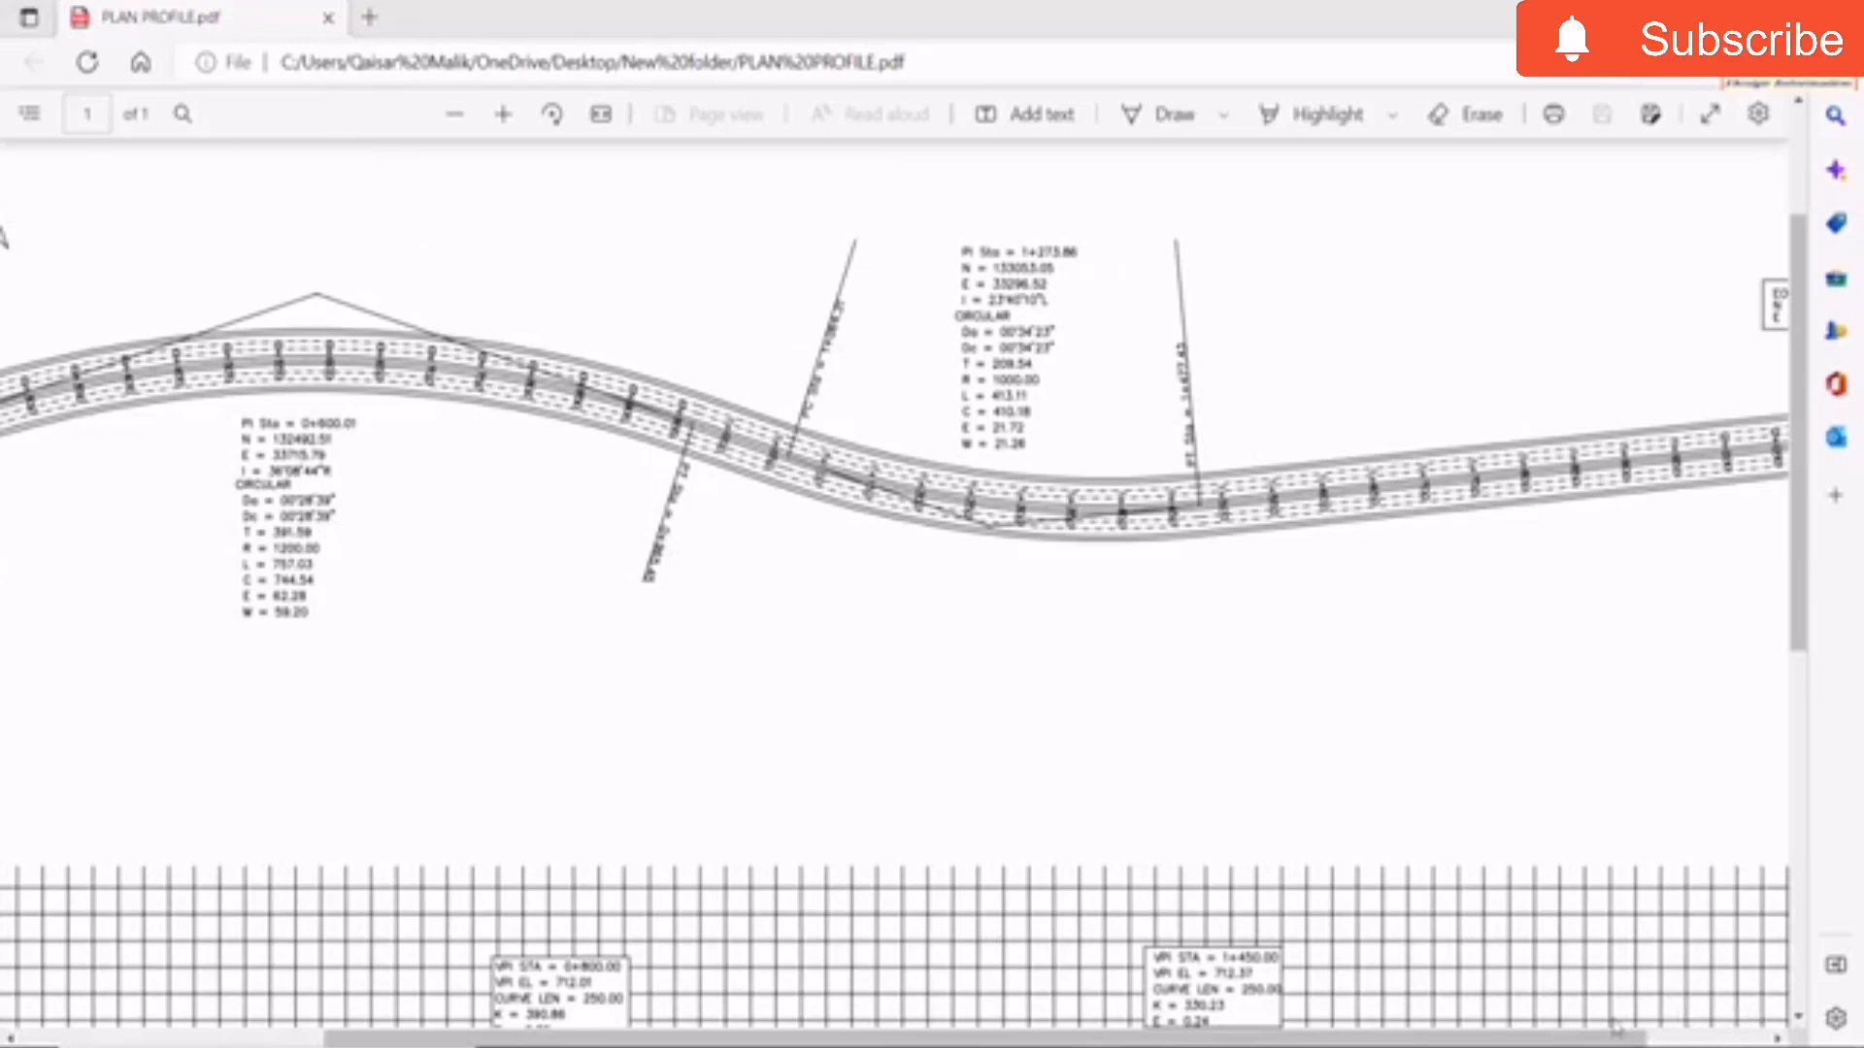
{"action": "left_click_drag", "start_coordinate": [1617, 1037], "coordinate": [1741, 1037]}
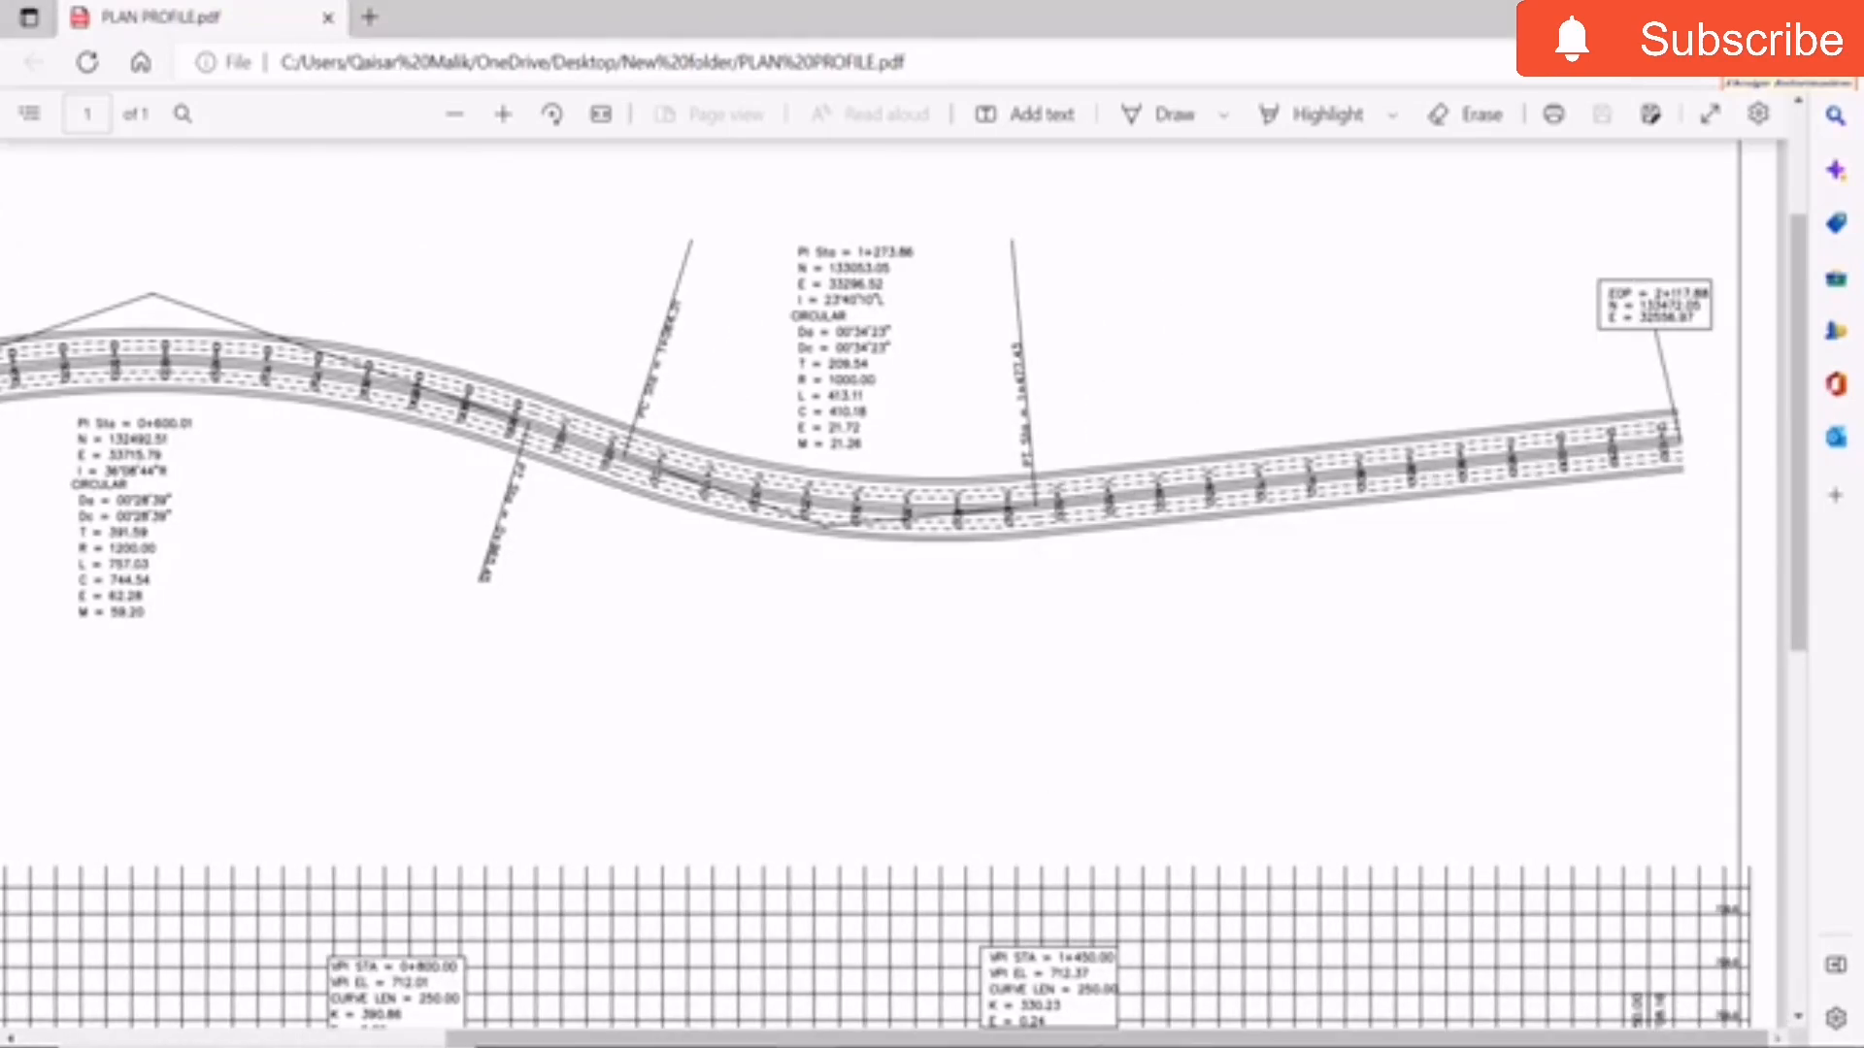
{"action": "left_click_drag", "start_coordinate": [1177, 1036], "coordinate": [750, 1037]}
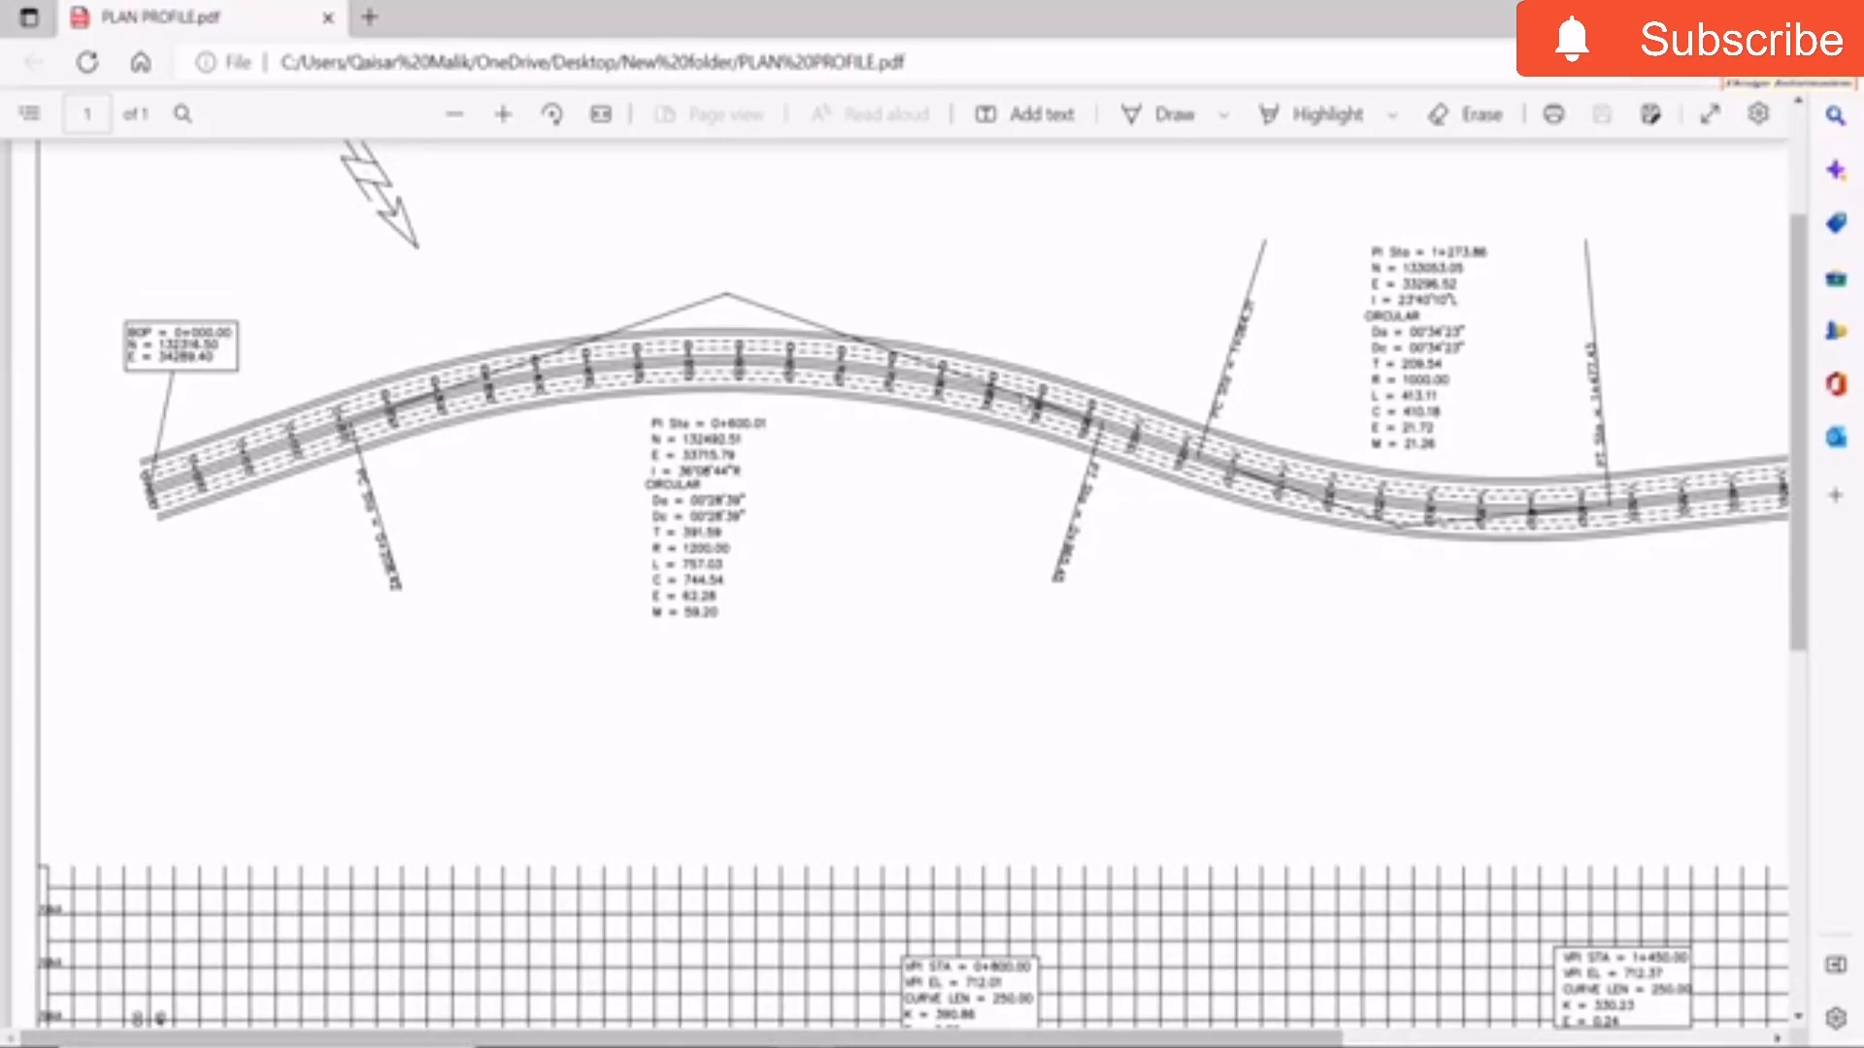
Examine the vertical profile, its grades and the two VPI labels from BOP to EOP in the PDF.
{"action": "scroll", "coordinate": [717, 412], "scroll_direction": "down", "scroll_amount": 6}
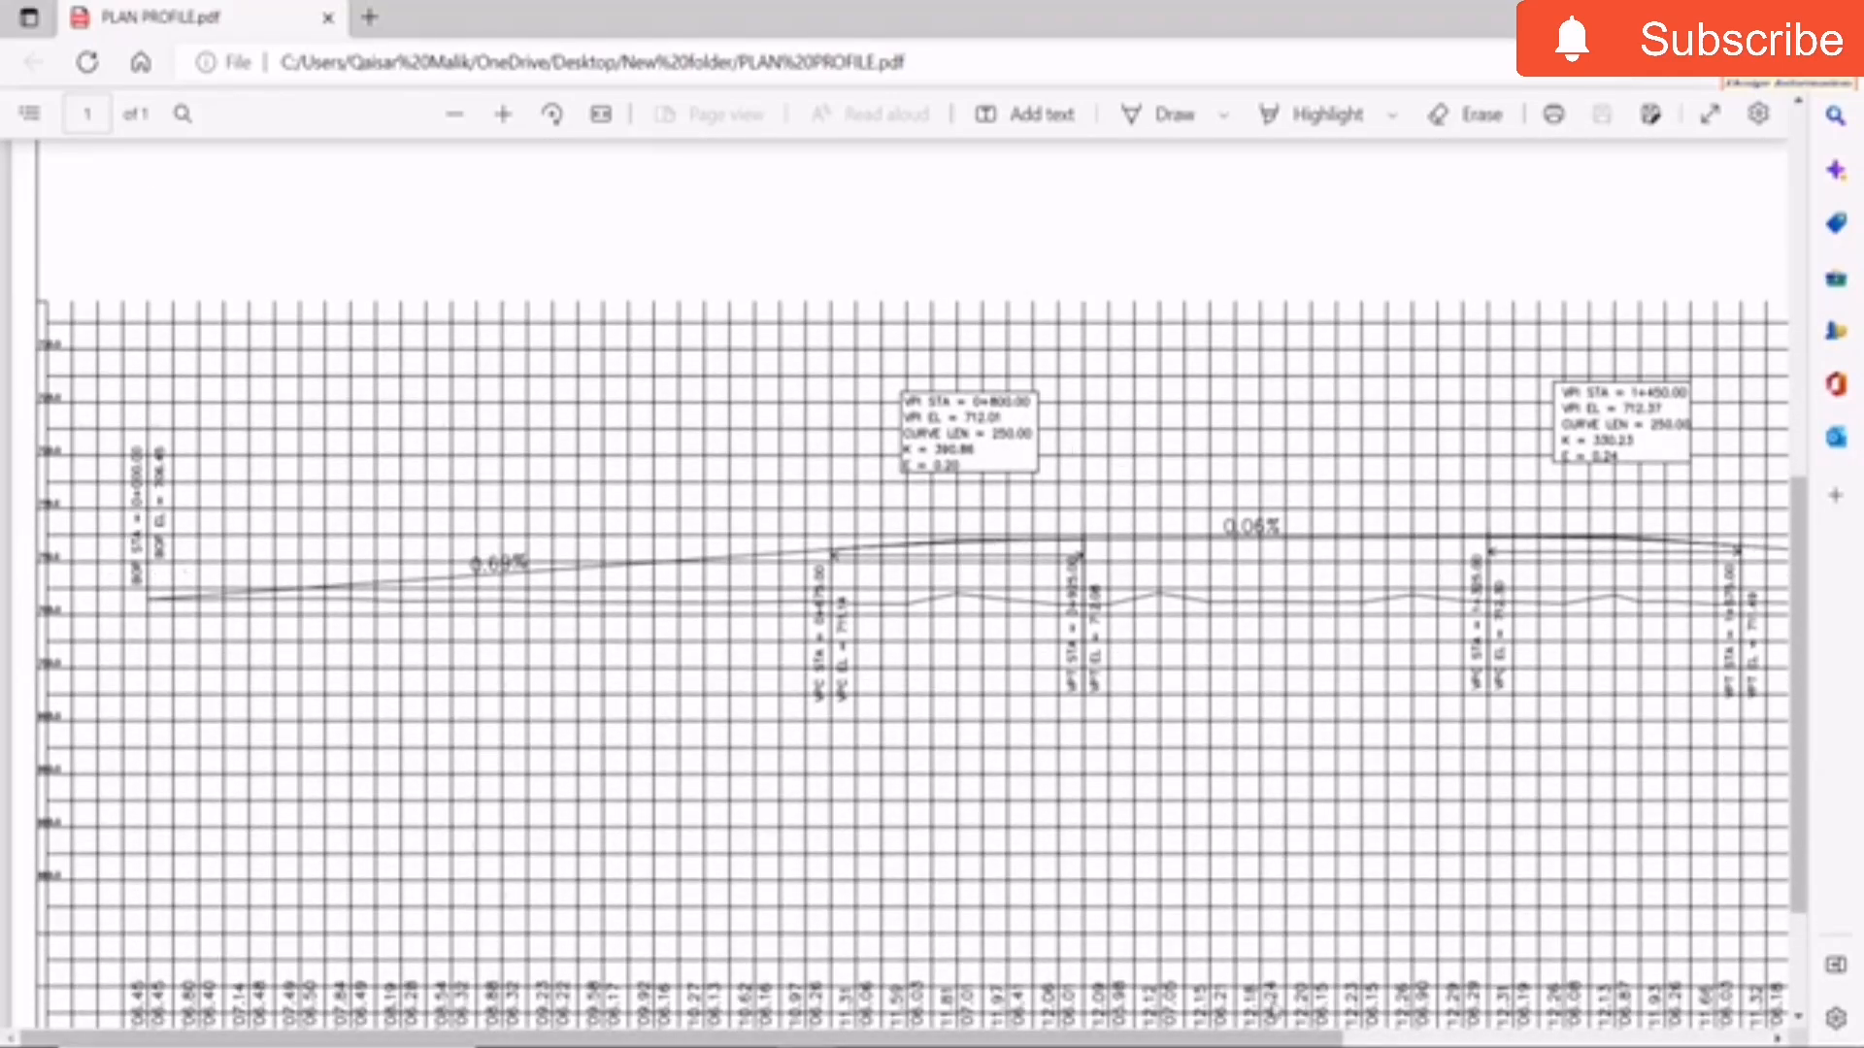
{"action": "left_click_drag", "start_coordinate": [1266, 1038], "coordinate": [1618, 1039]}
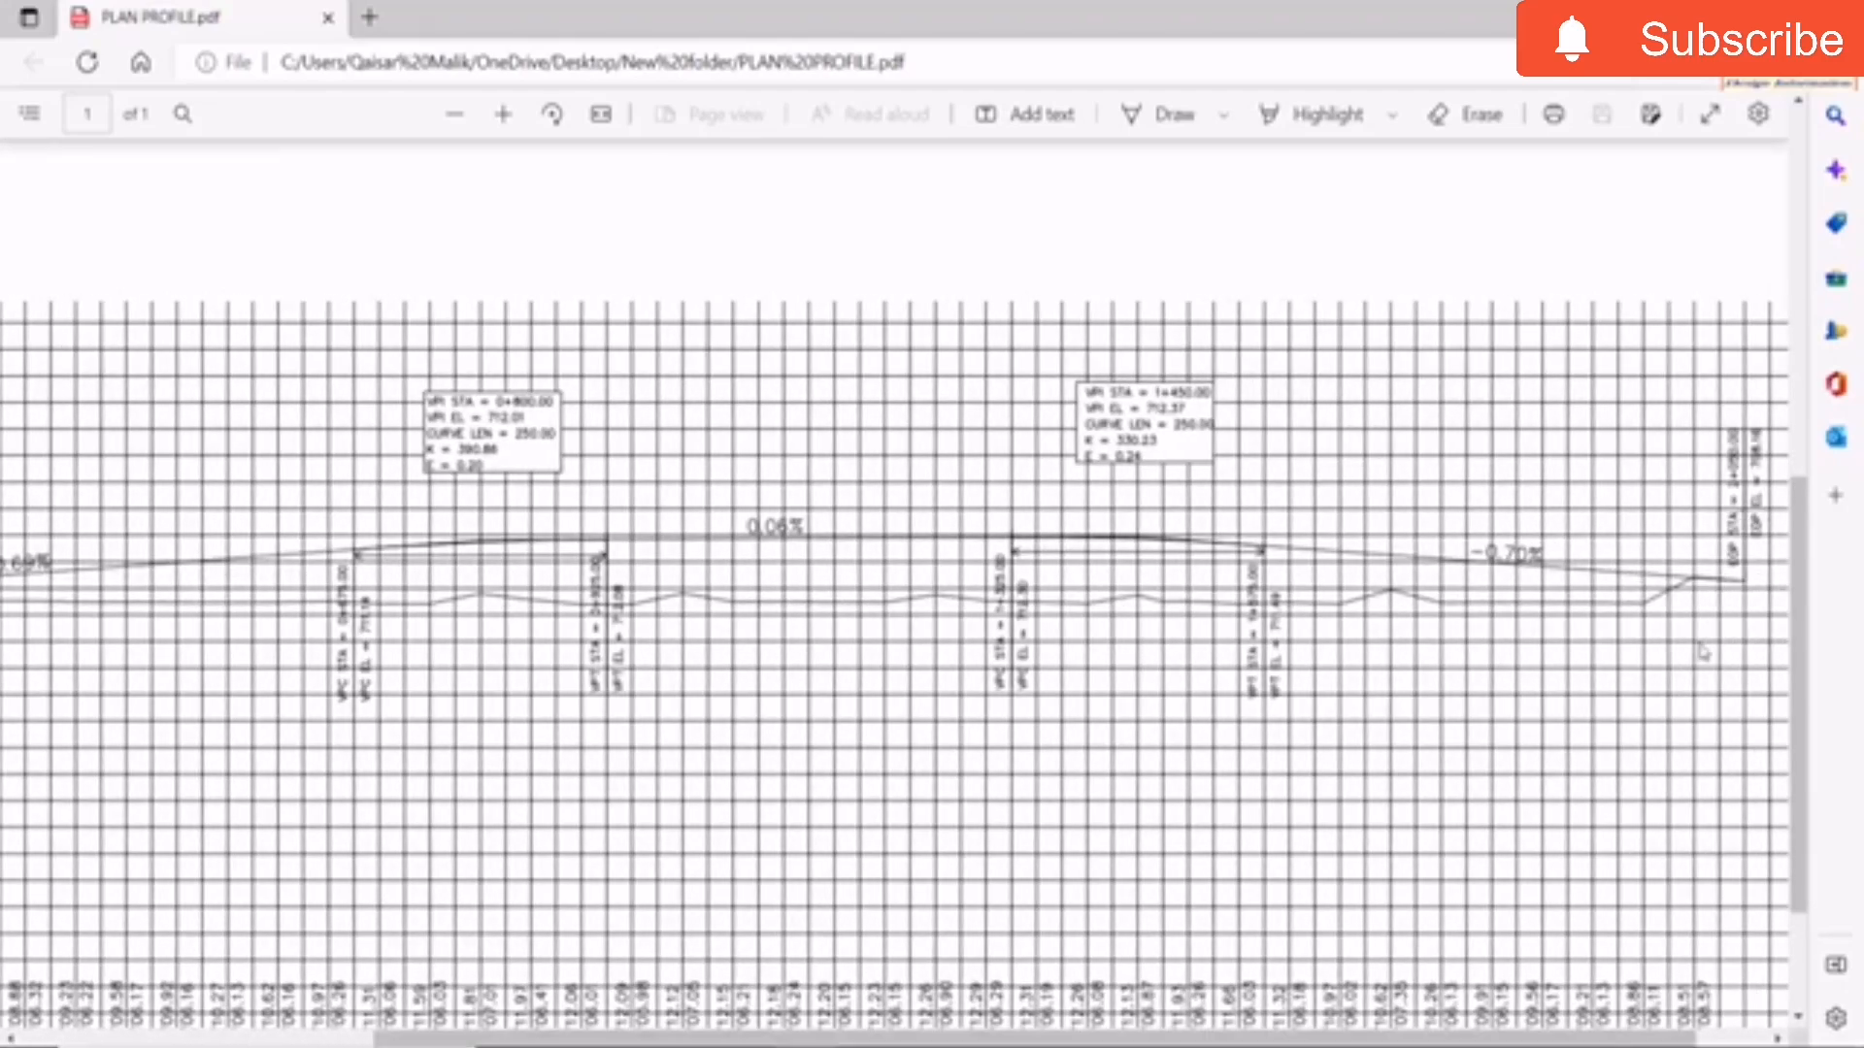
{"action": "scroll", "coordinate": [1032, 681], "scroll_direction": "down", "scroll_amount": 3, "text": "ctrl"}
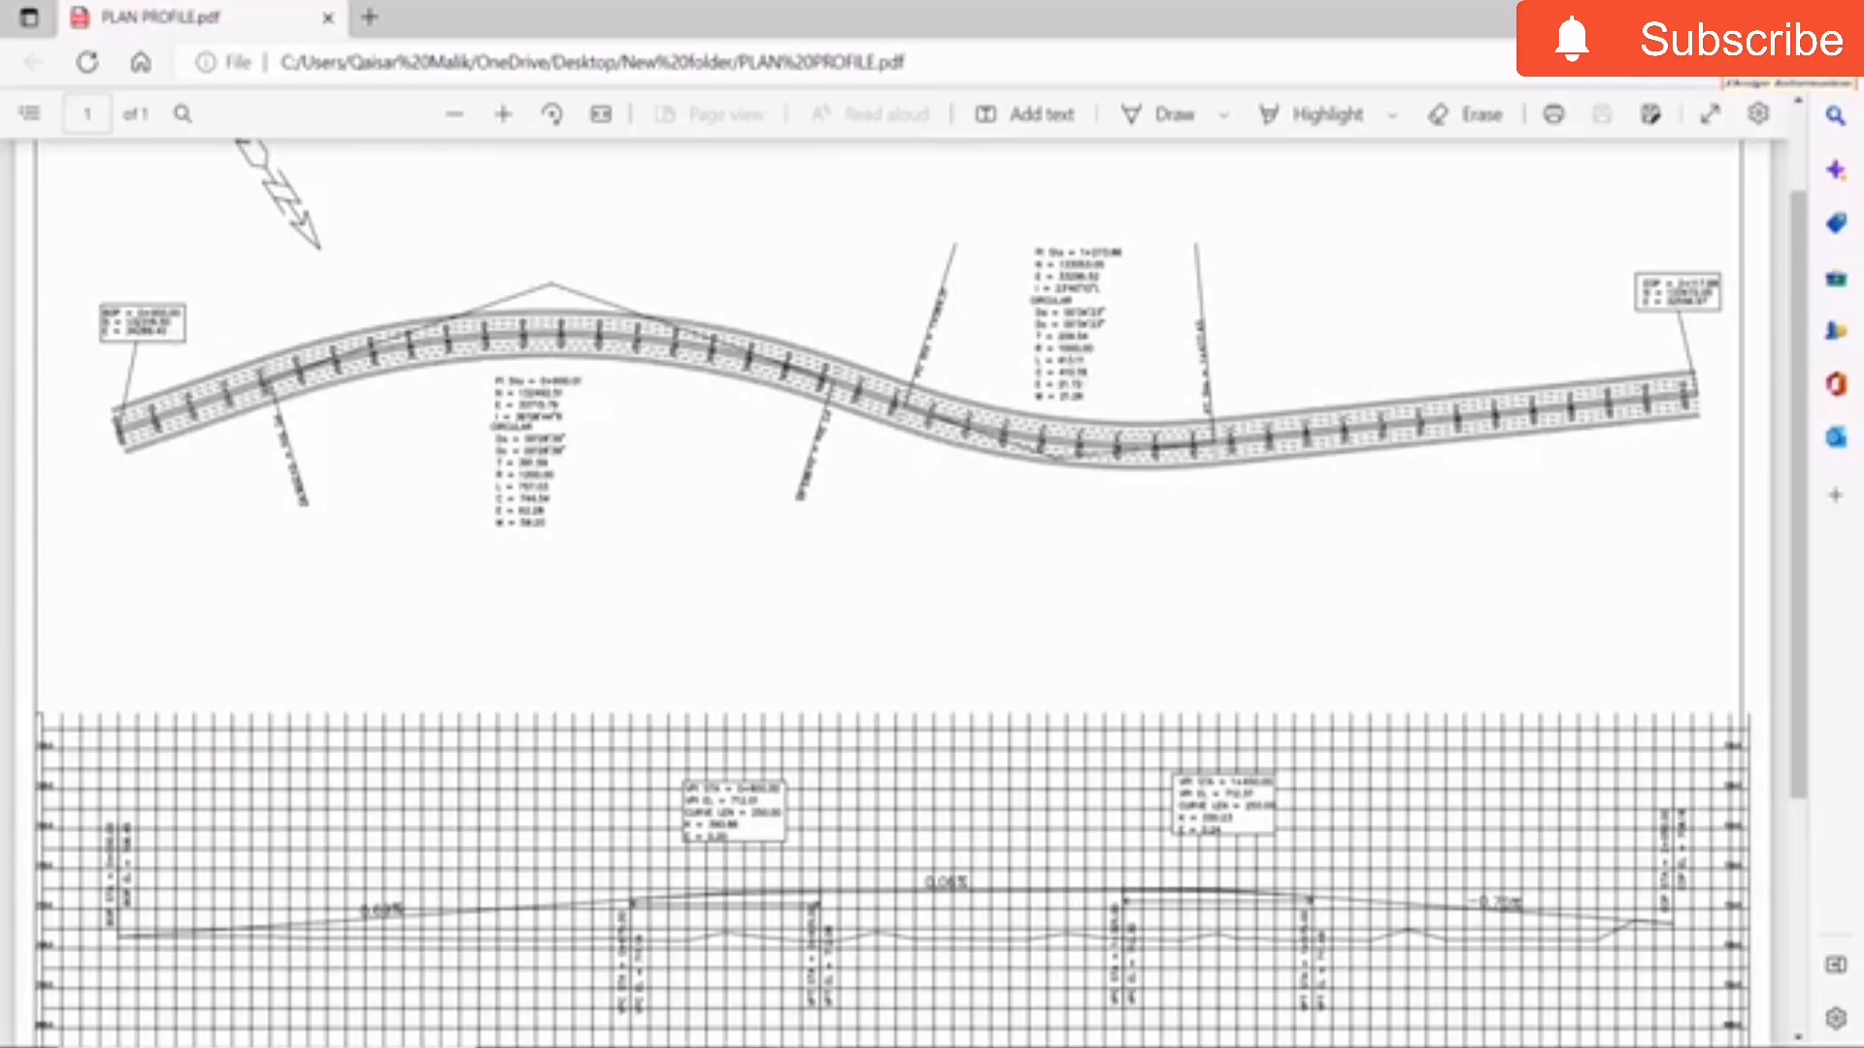
Switch to the maximized Excel workbook and review the station, easting, northing and radius entries of the circular curve data.
{"action": "key", "text": "alt+Tab"}
{"action": "left_click", "coordinate": [1152, 113]}
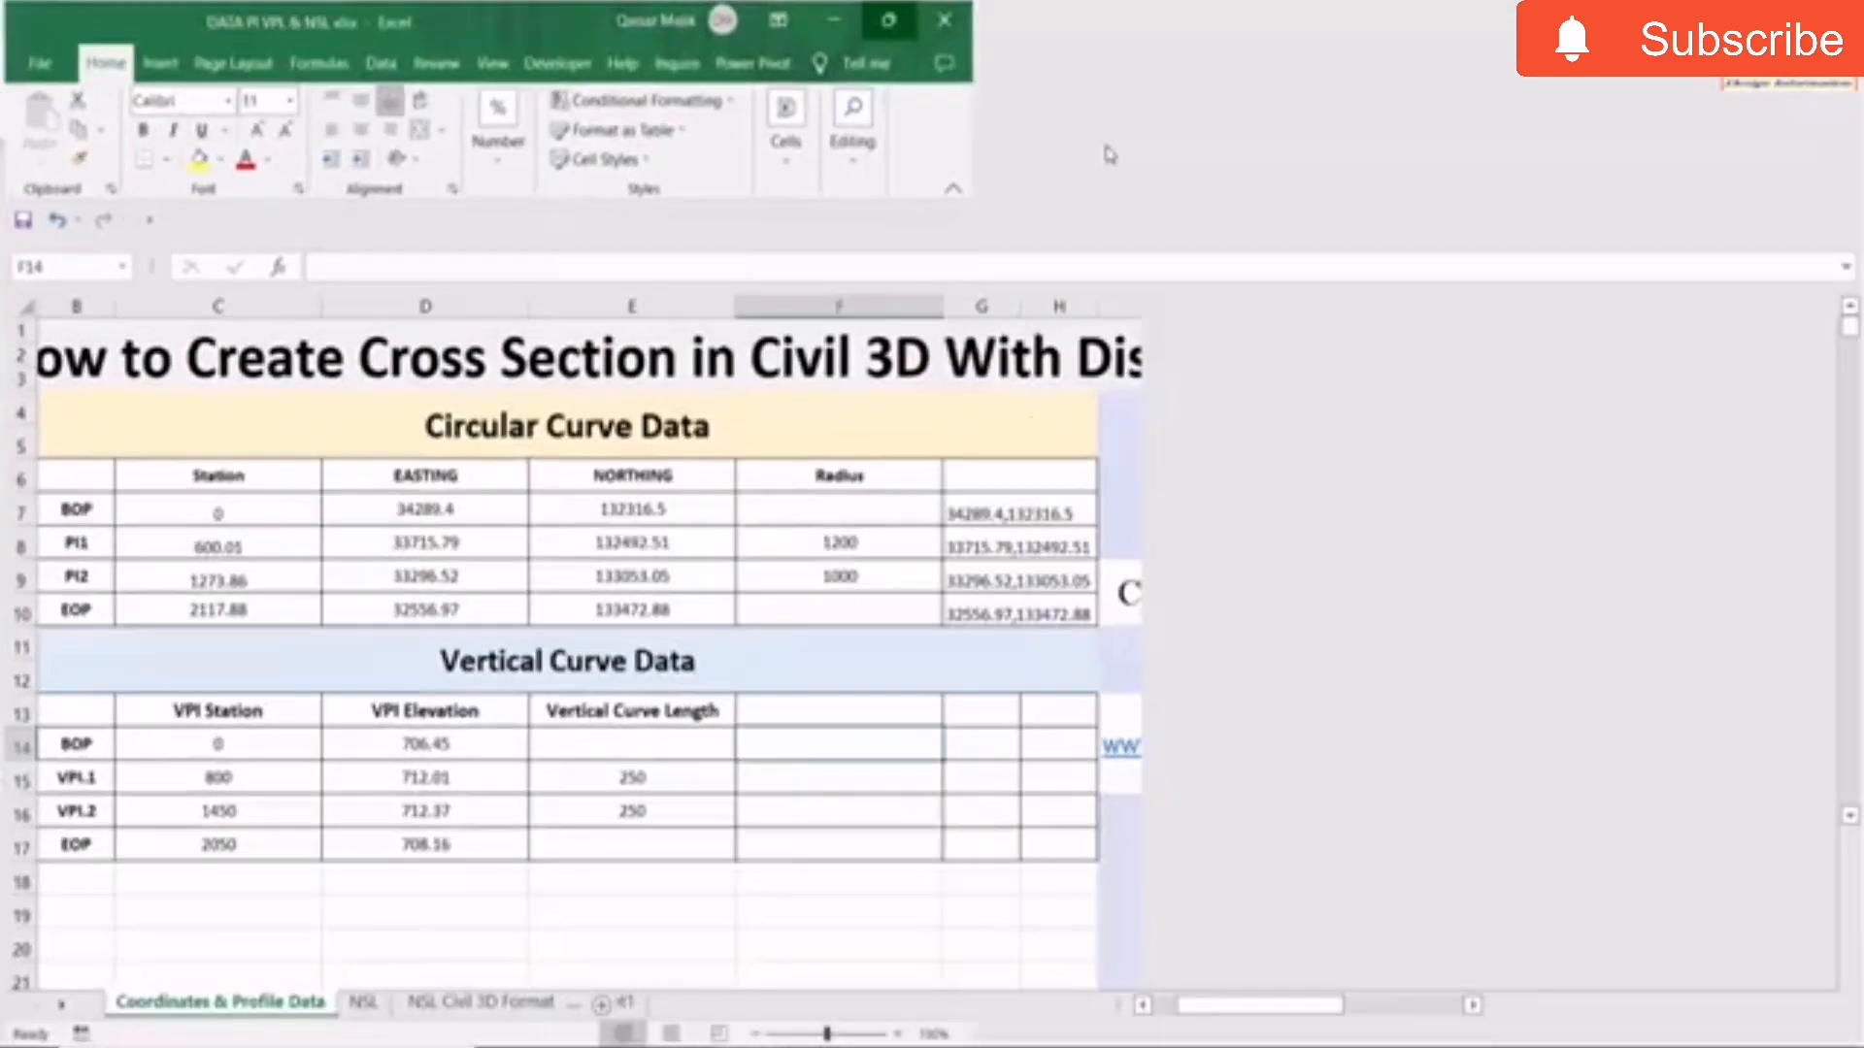
{"action": "left_click_drag", "start_coordinate": [165, 508], "coordinate": [176, 537]}
{"action": "left_click", "coordinate": [199, 543]}
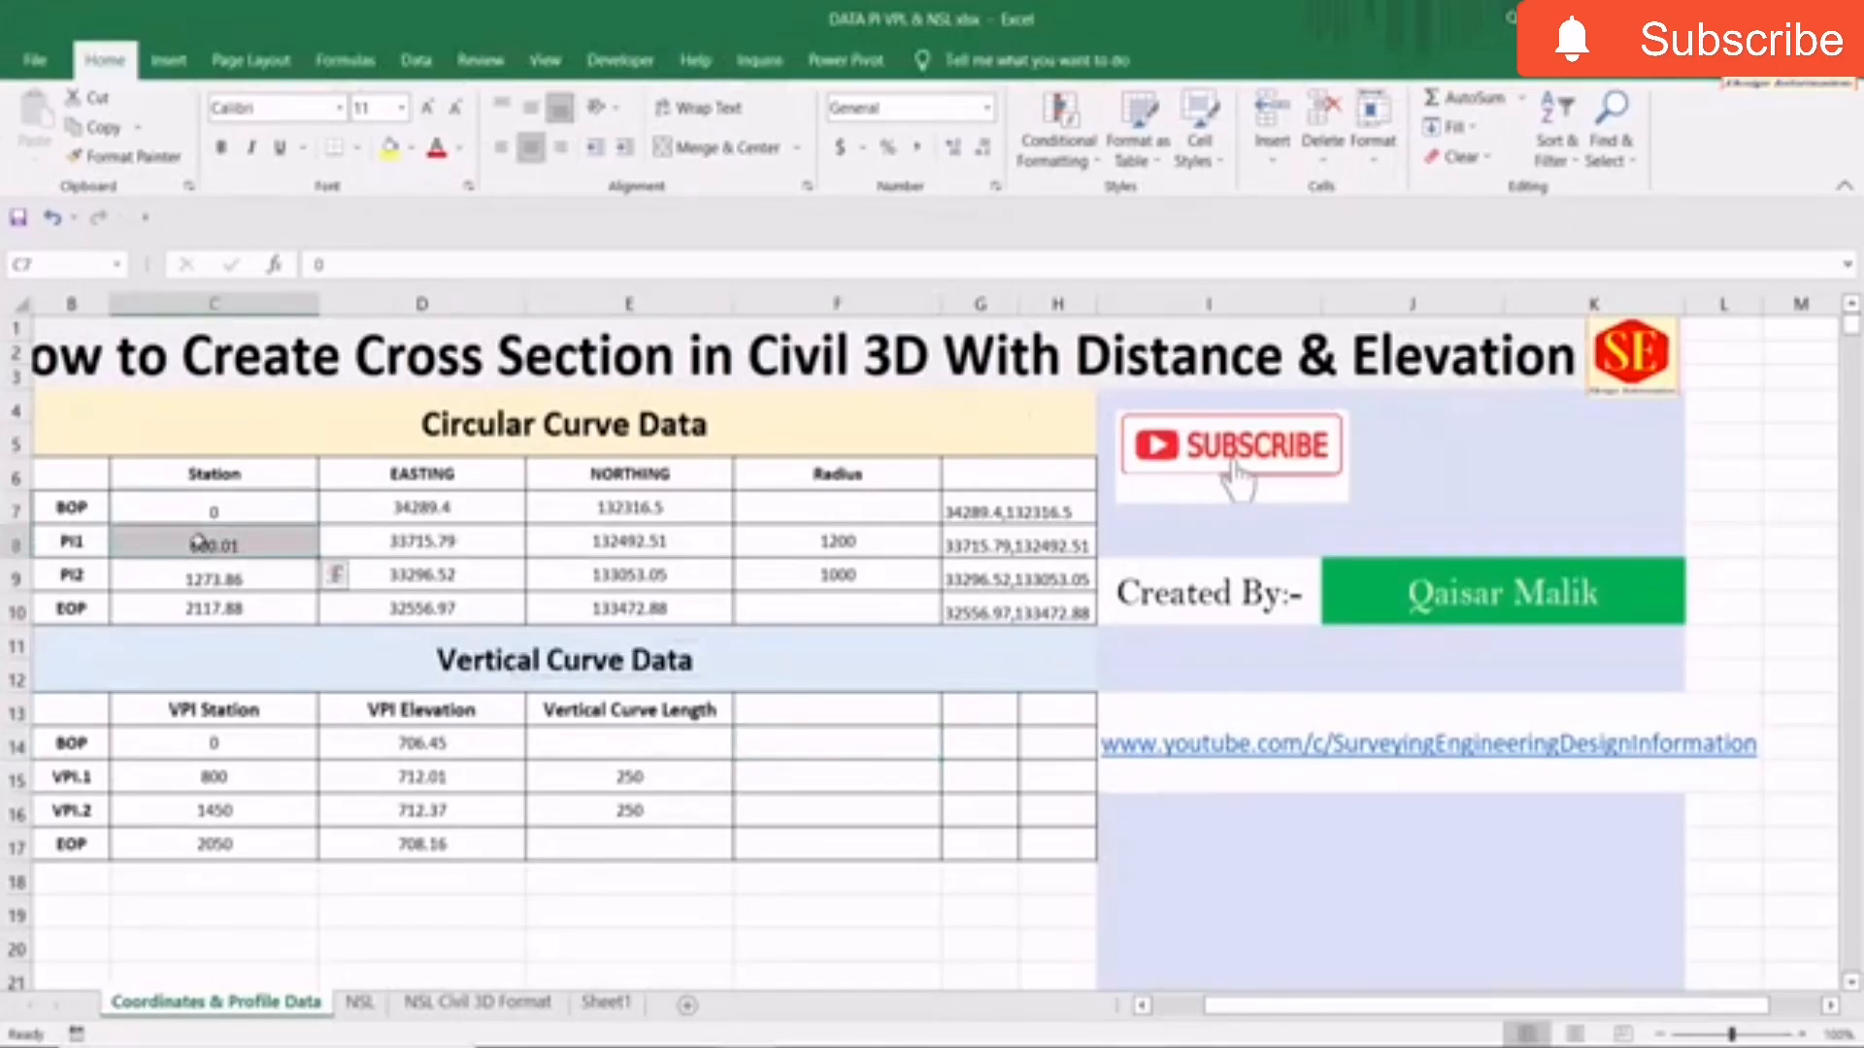
{"action": "left_click", "coordinate": [204, 585]}
{"action": "left_click", "coordinate": [200, 610]}
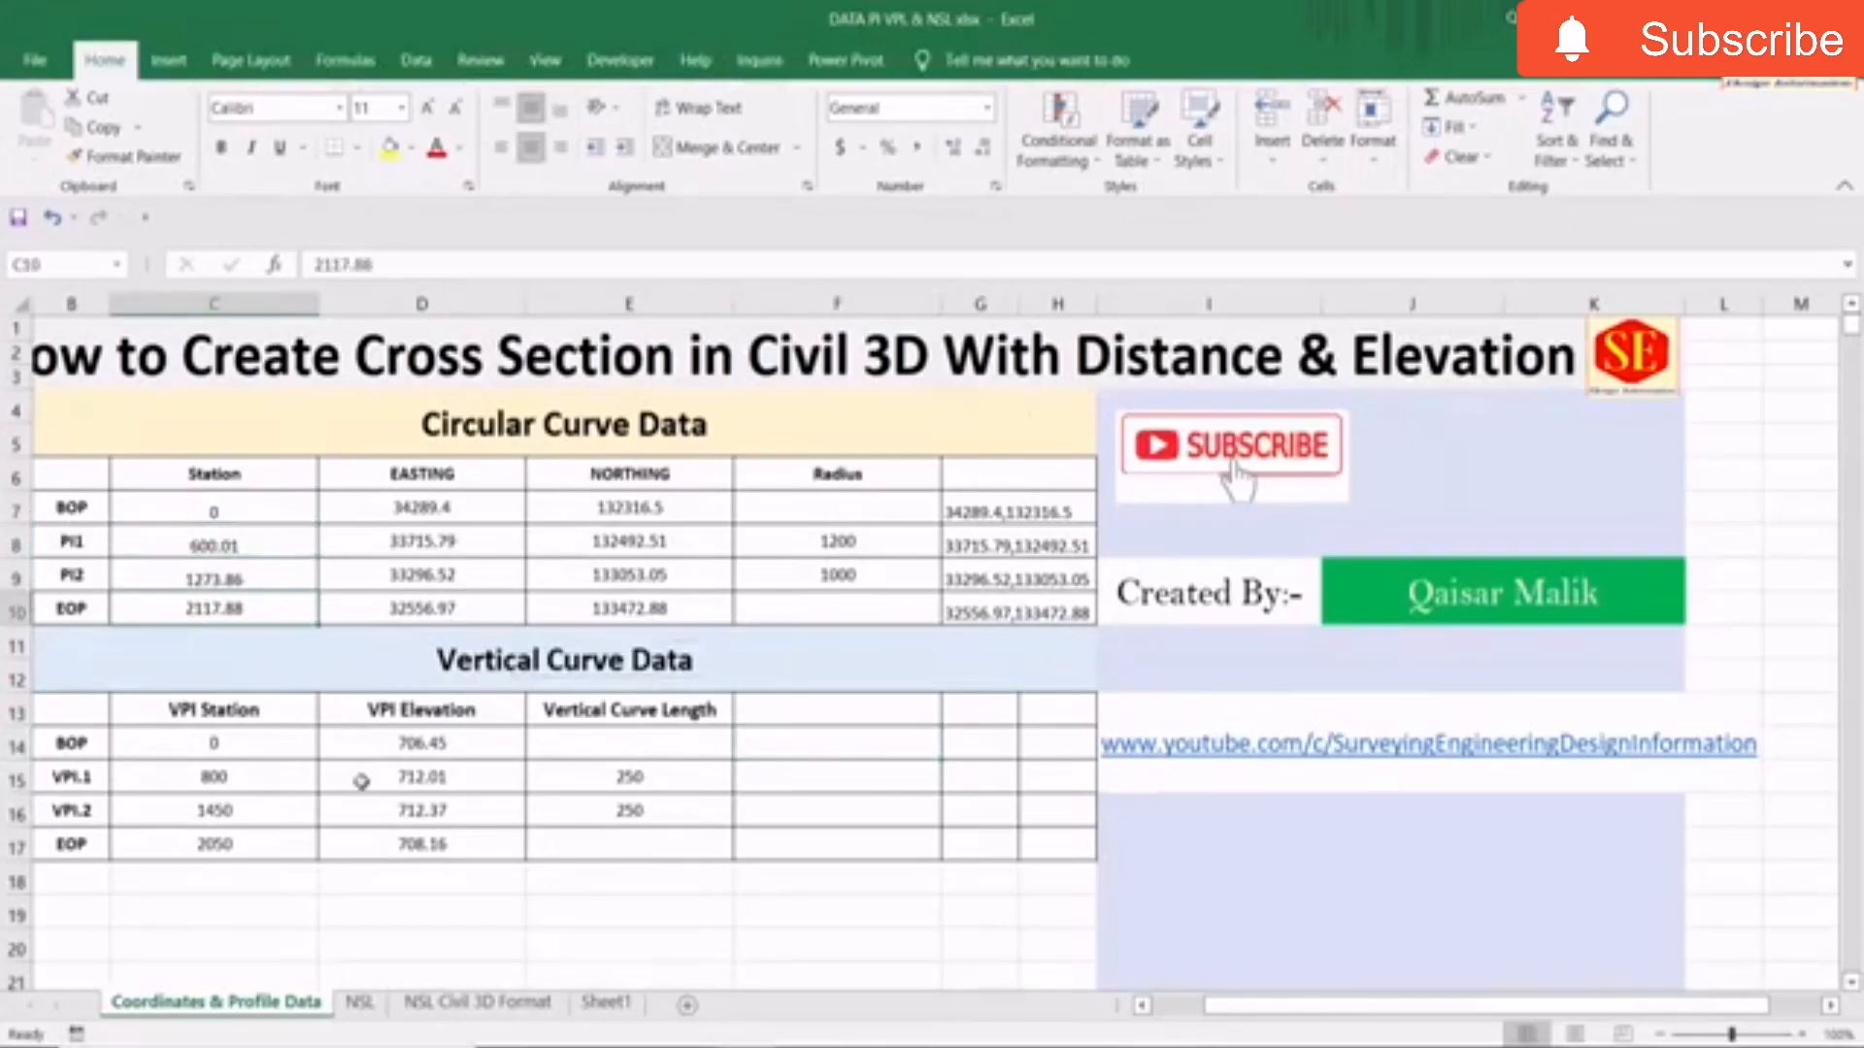
{"action": "left_click", "coordinate": [408, 516]}
{"action": "left_click", "coordinate": [610, 501]}
{"action": "left_click", "coordinate": [802, 579]}
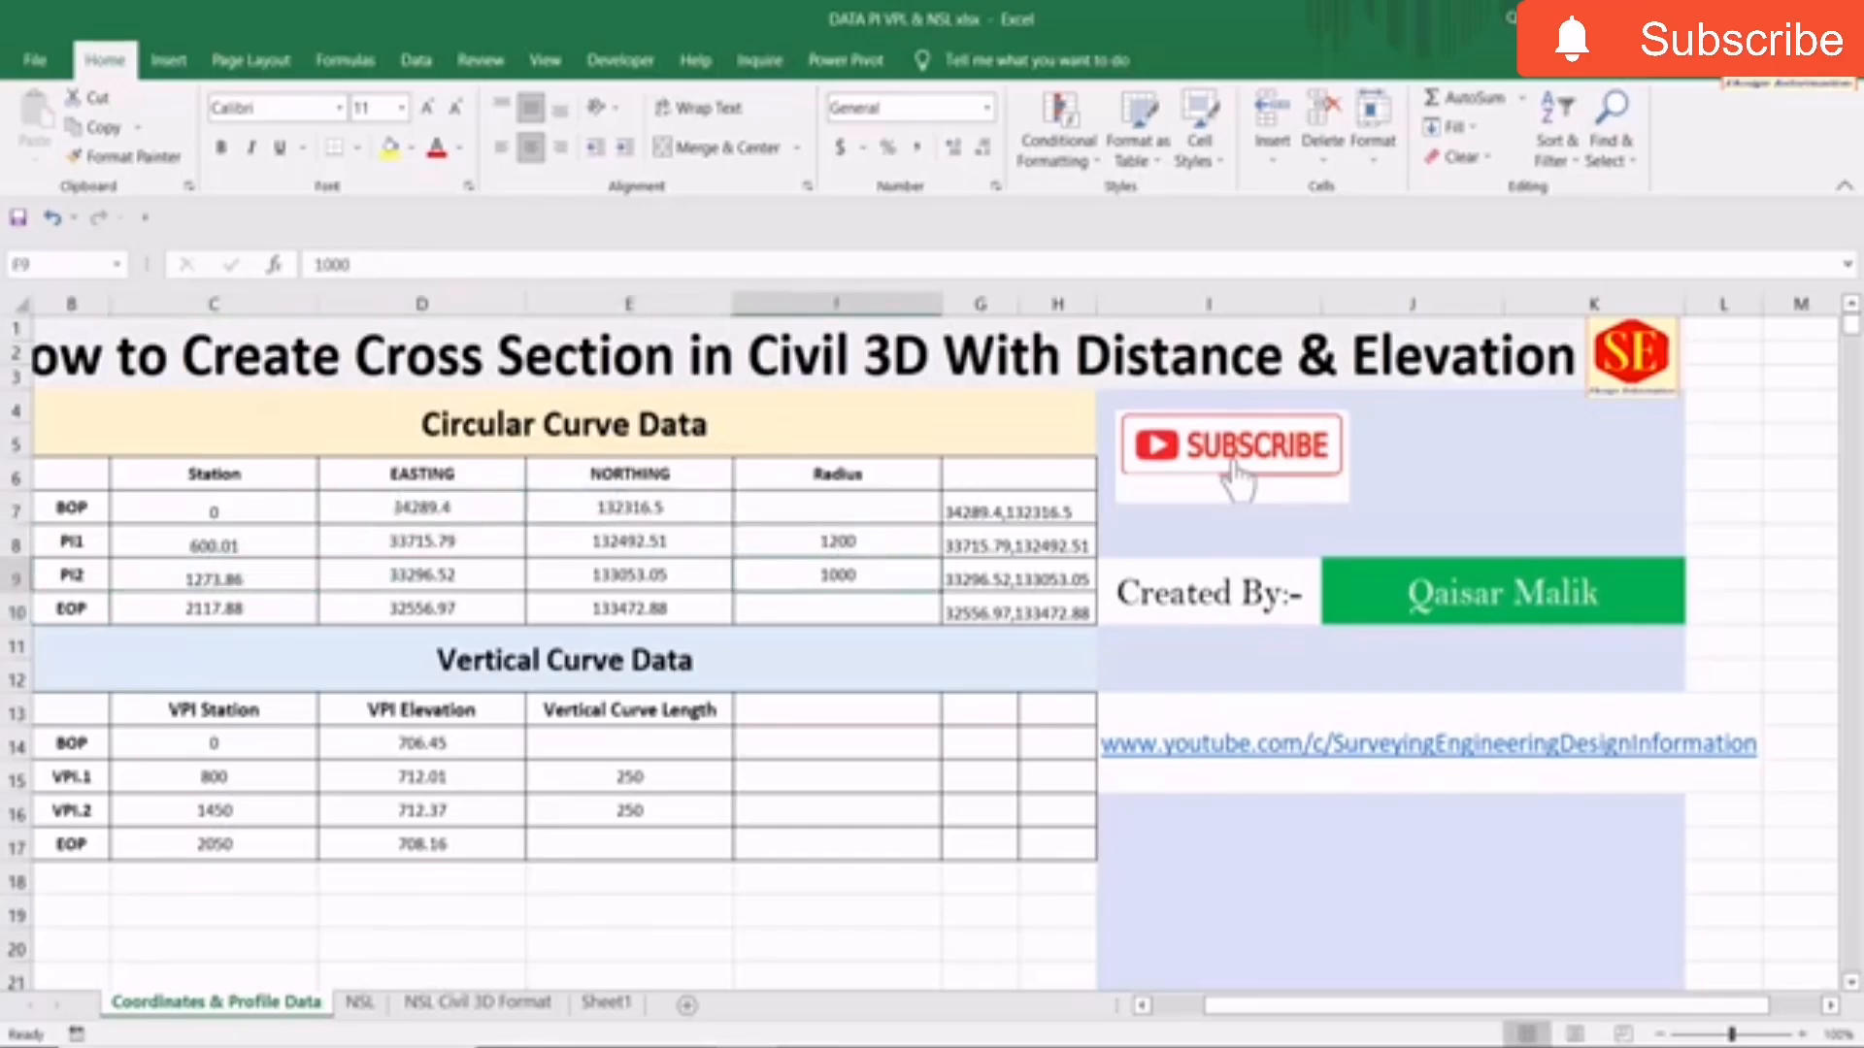
Place the reduced Excel window over the enlarged PDF plan and compare the BOP easting and northing with its label.
{"action": "left_click", "coordinate": [1780, 19]}
{"action": "left_click_drag", "start_coordinate": [746, 143], "coordinate": [967, 155]}
{"action": "scroll", "coordinate": [86, 281], "scroll_direction": "up", "scroll_amount": 4, "text": "ctrl"}
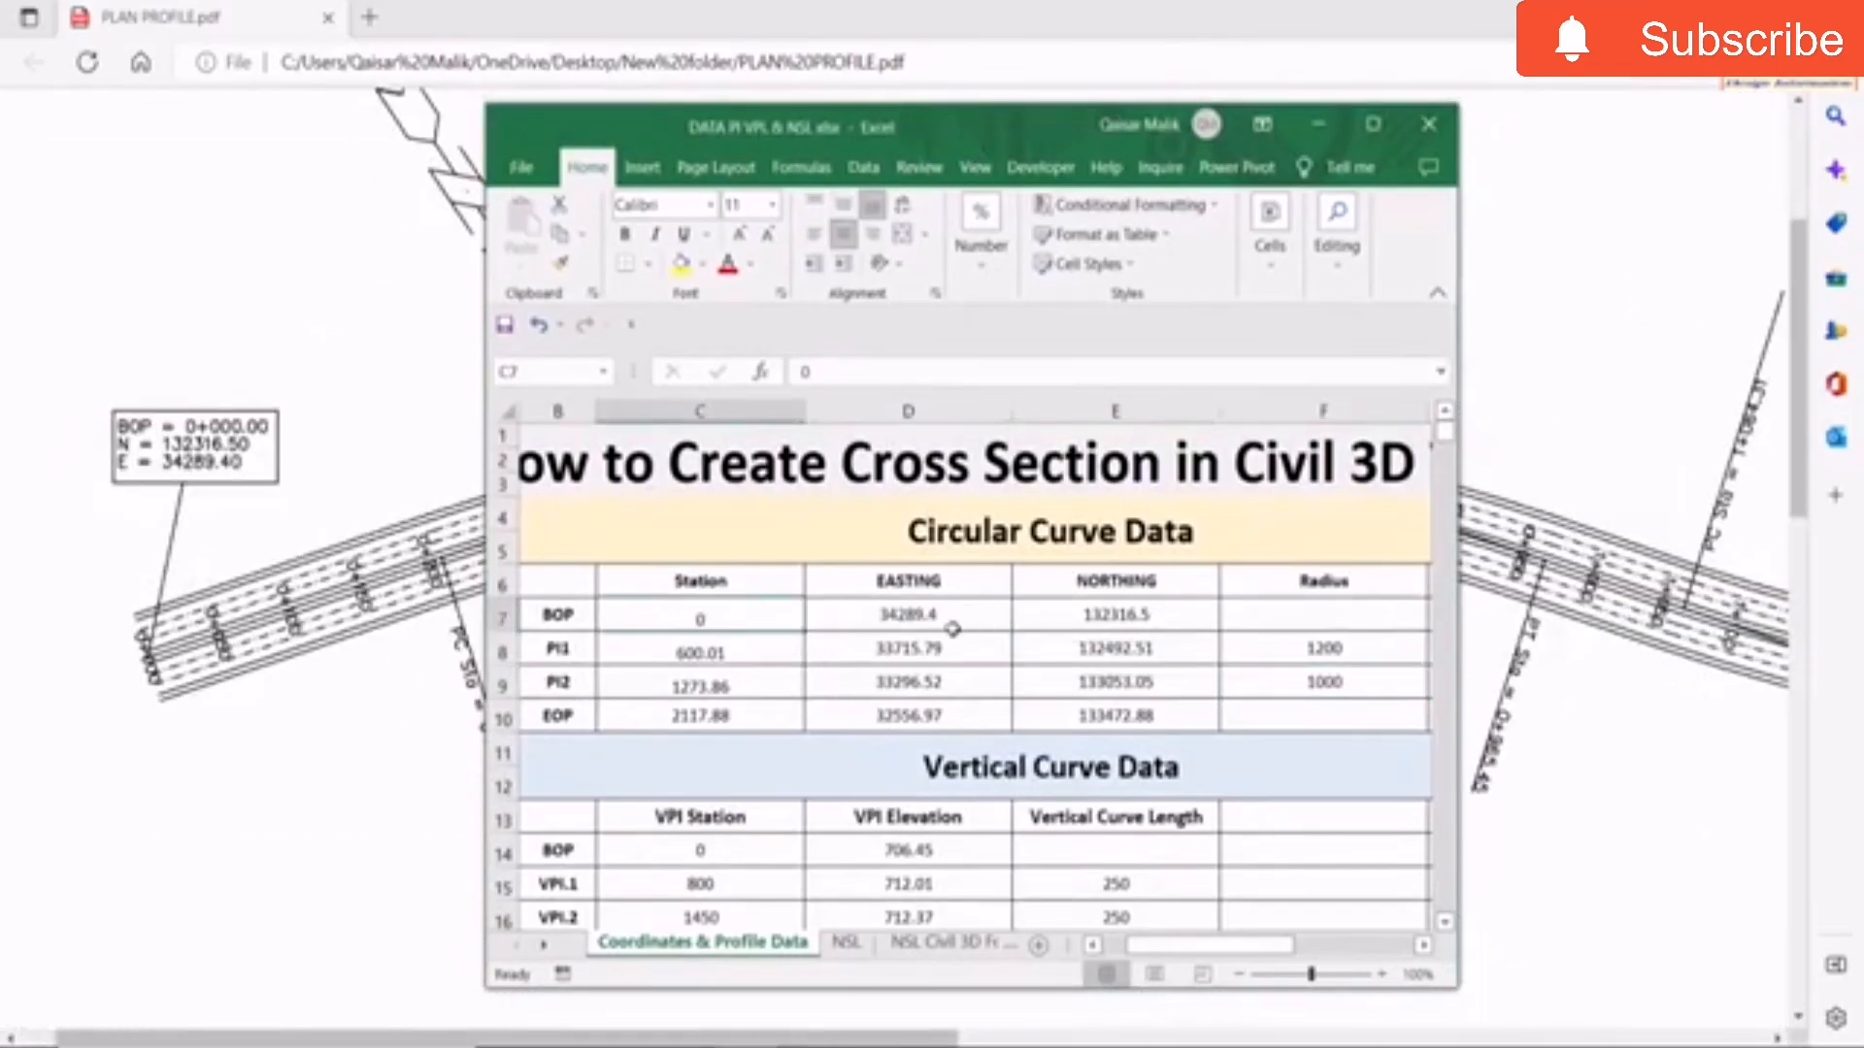
{"action": "left_click", "coordinate": [922, 614]}
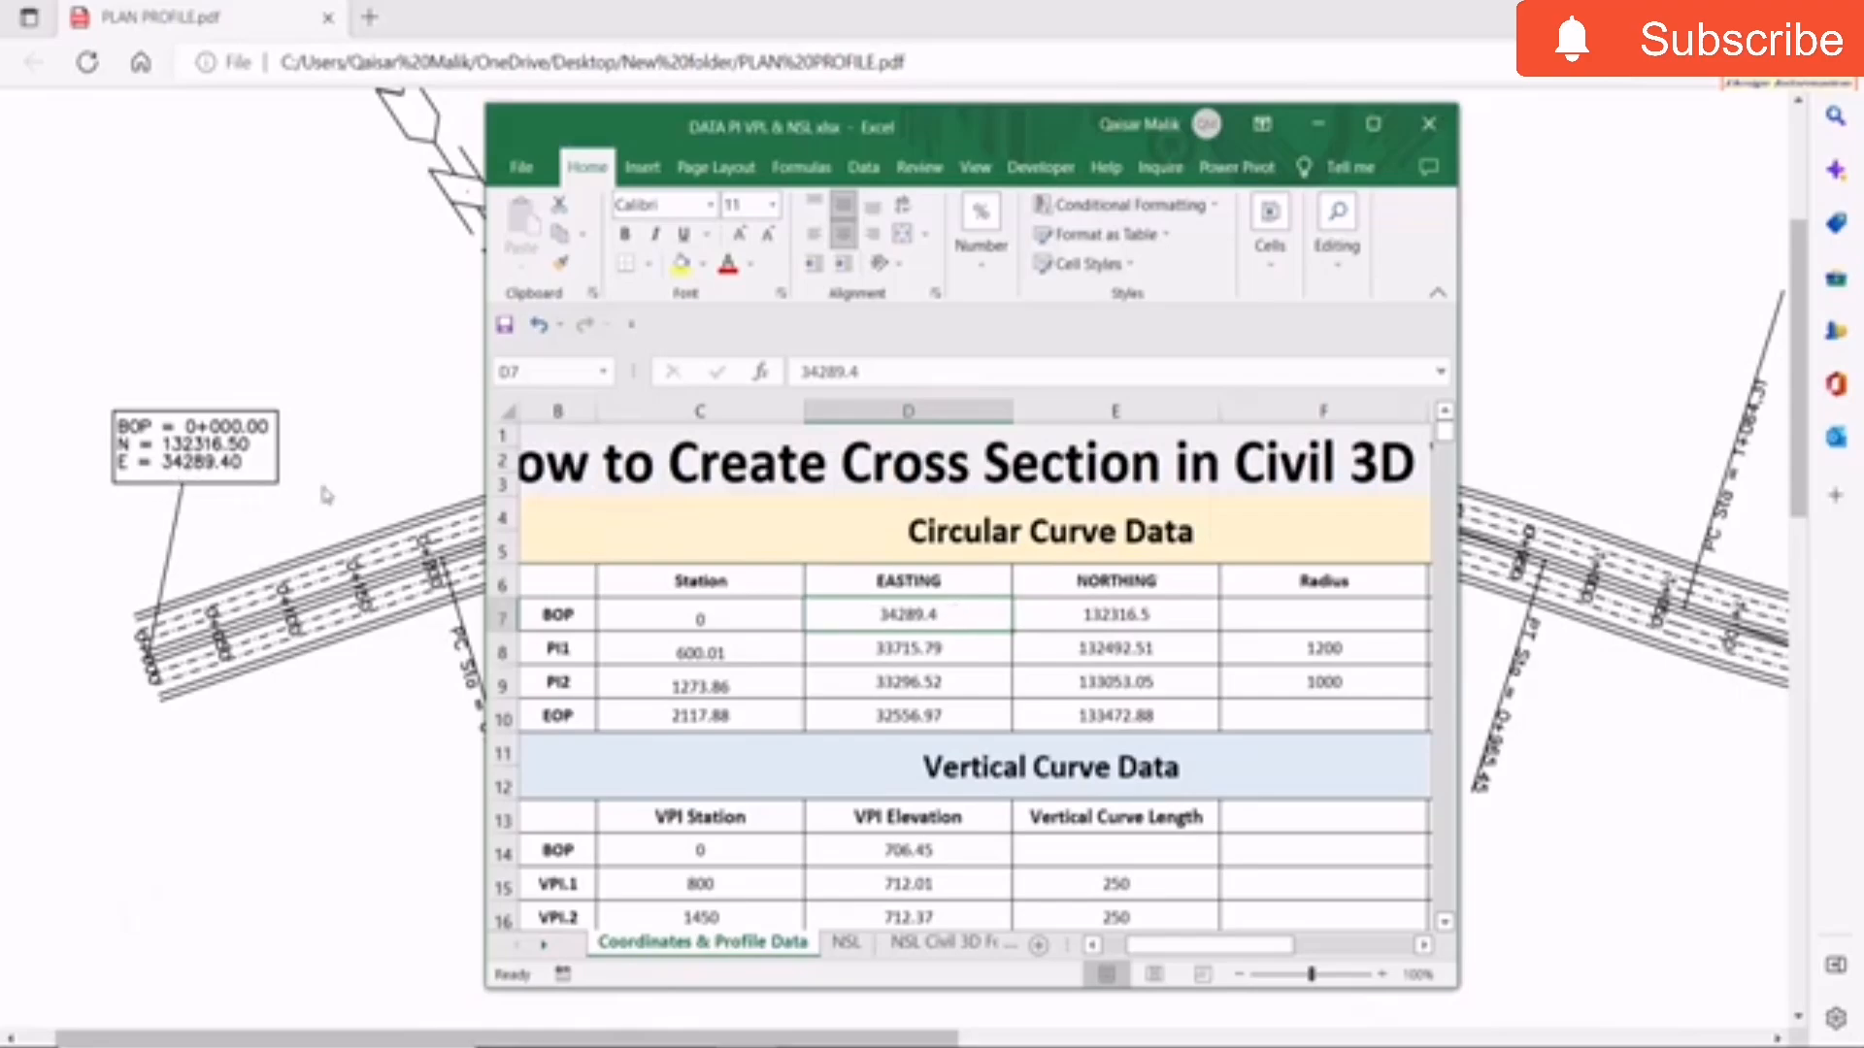
{"action": "left_click", "coordinate": [1092, 620]}
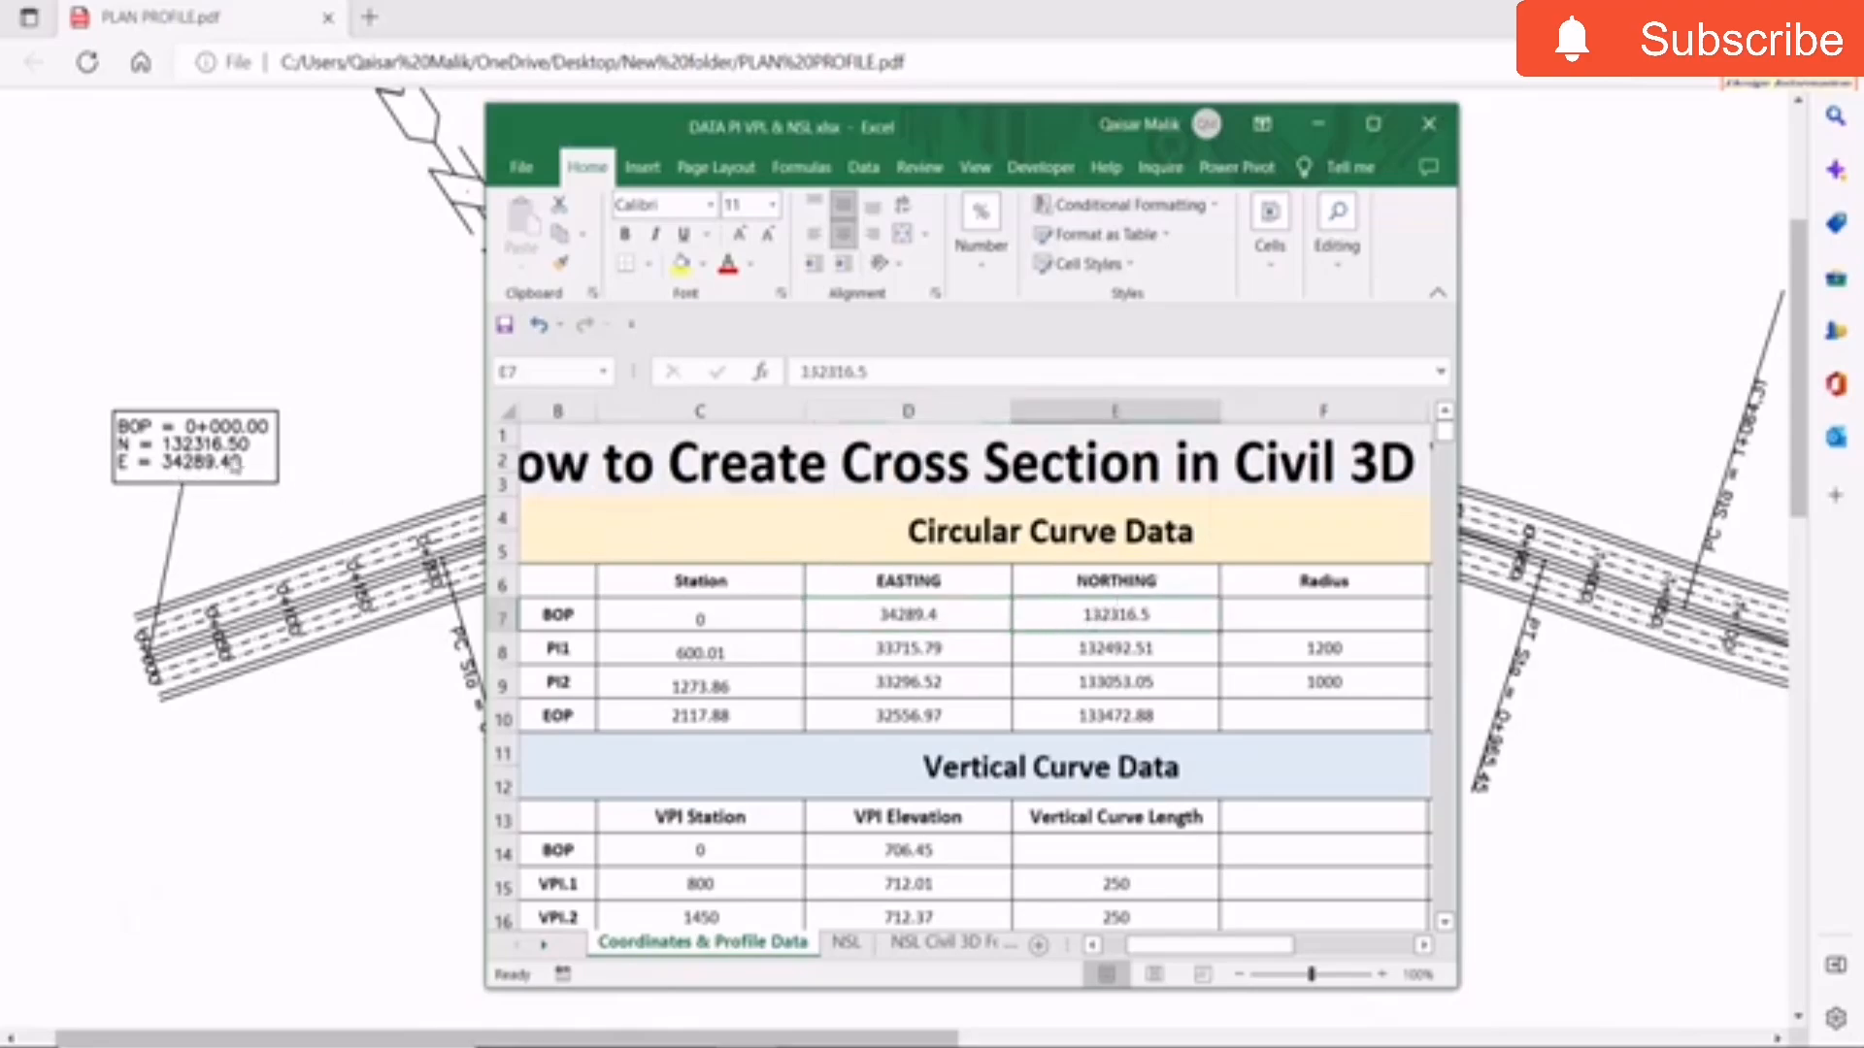
Move the Excel window clear of the PI1 curve data in the PDF and compare PI1's station, easting and northing.
{"action": "left_click", "coordinate": [776, 655]}
{"action": "left_click", "coordinate": [1595, 772]}
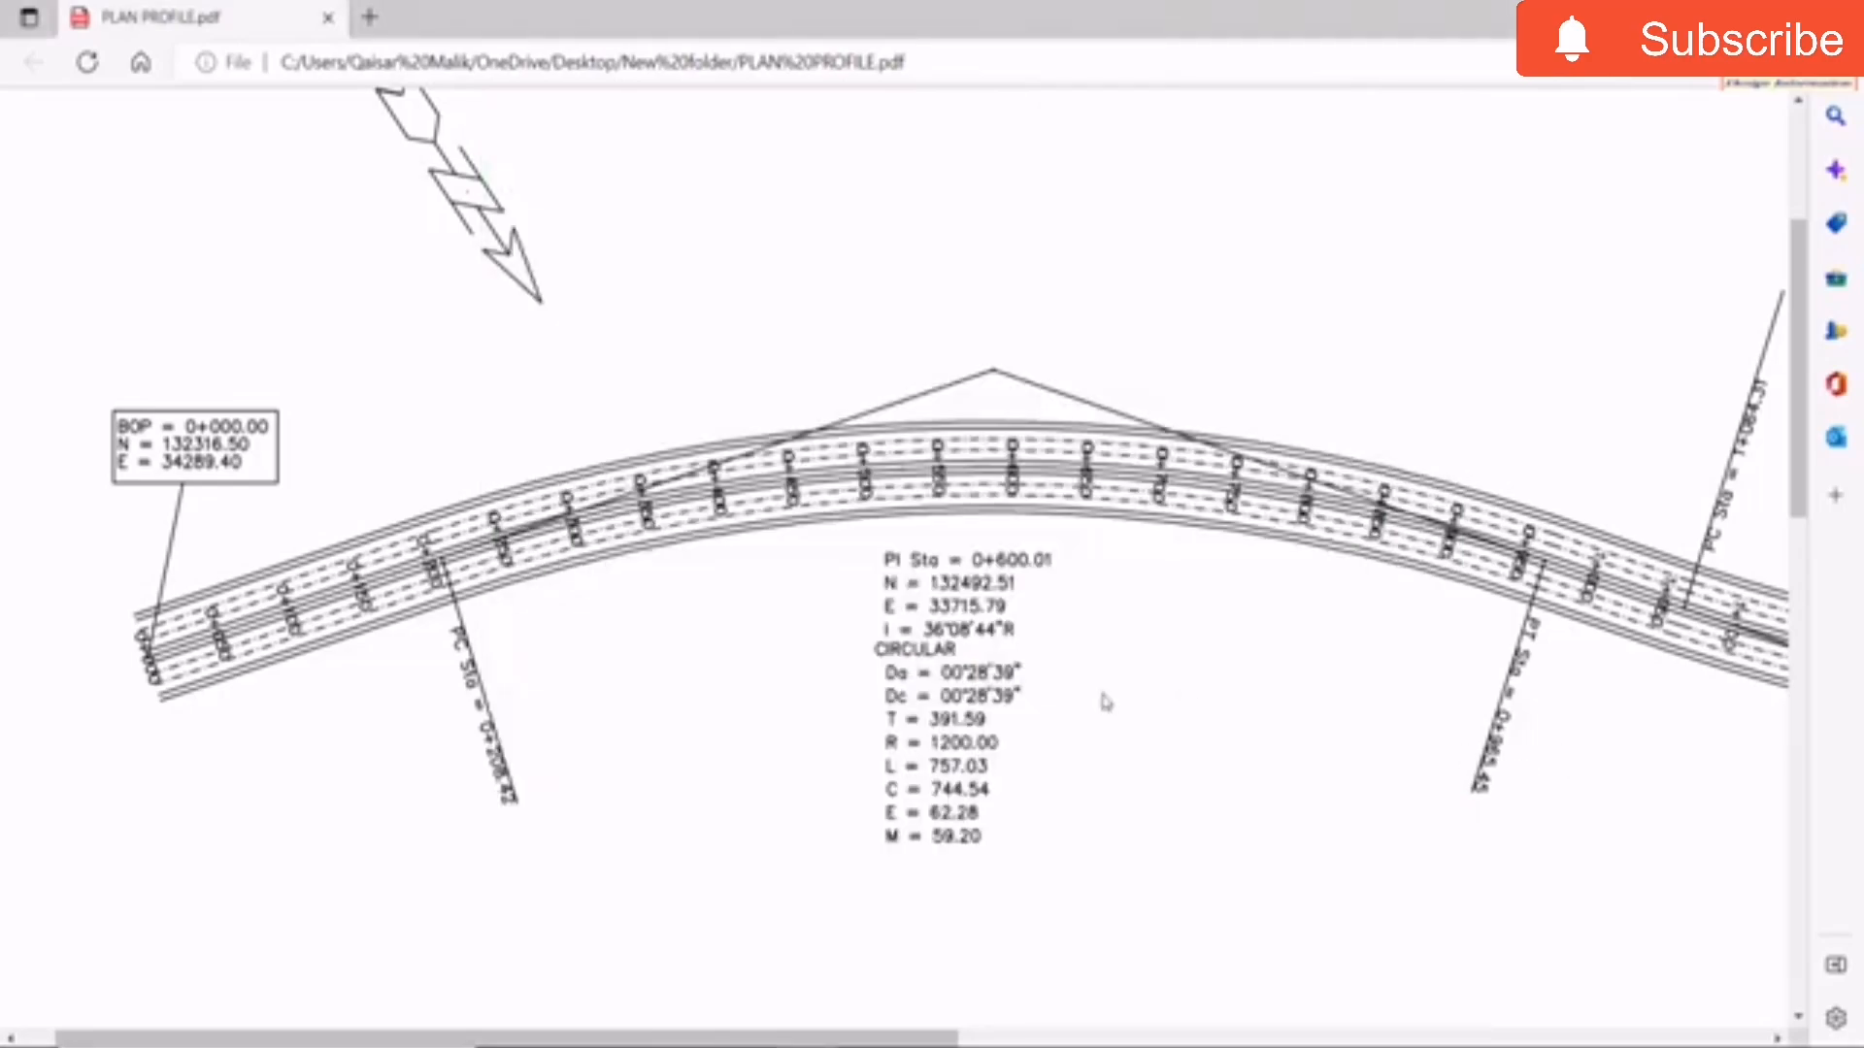
{"action": "key", "text": "alt+Tab"}
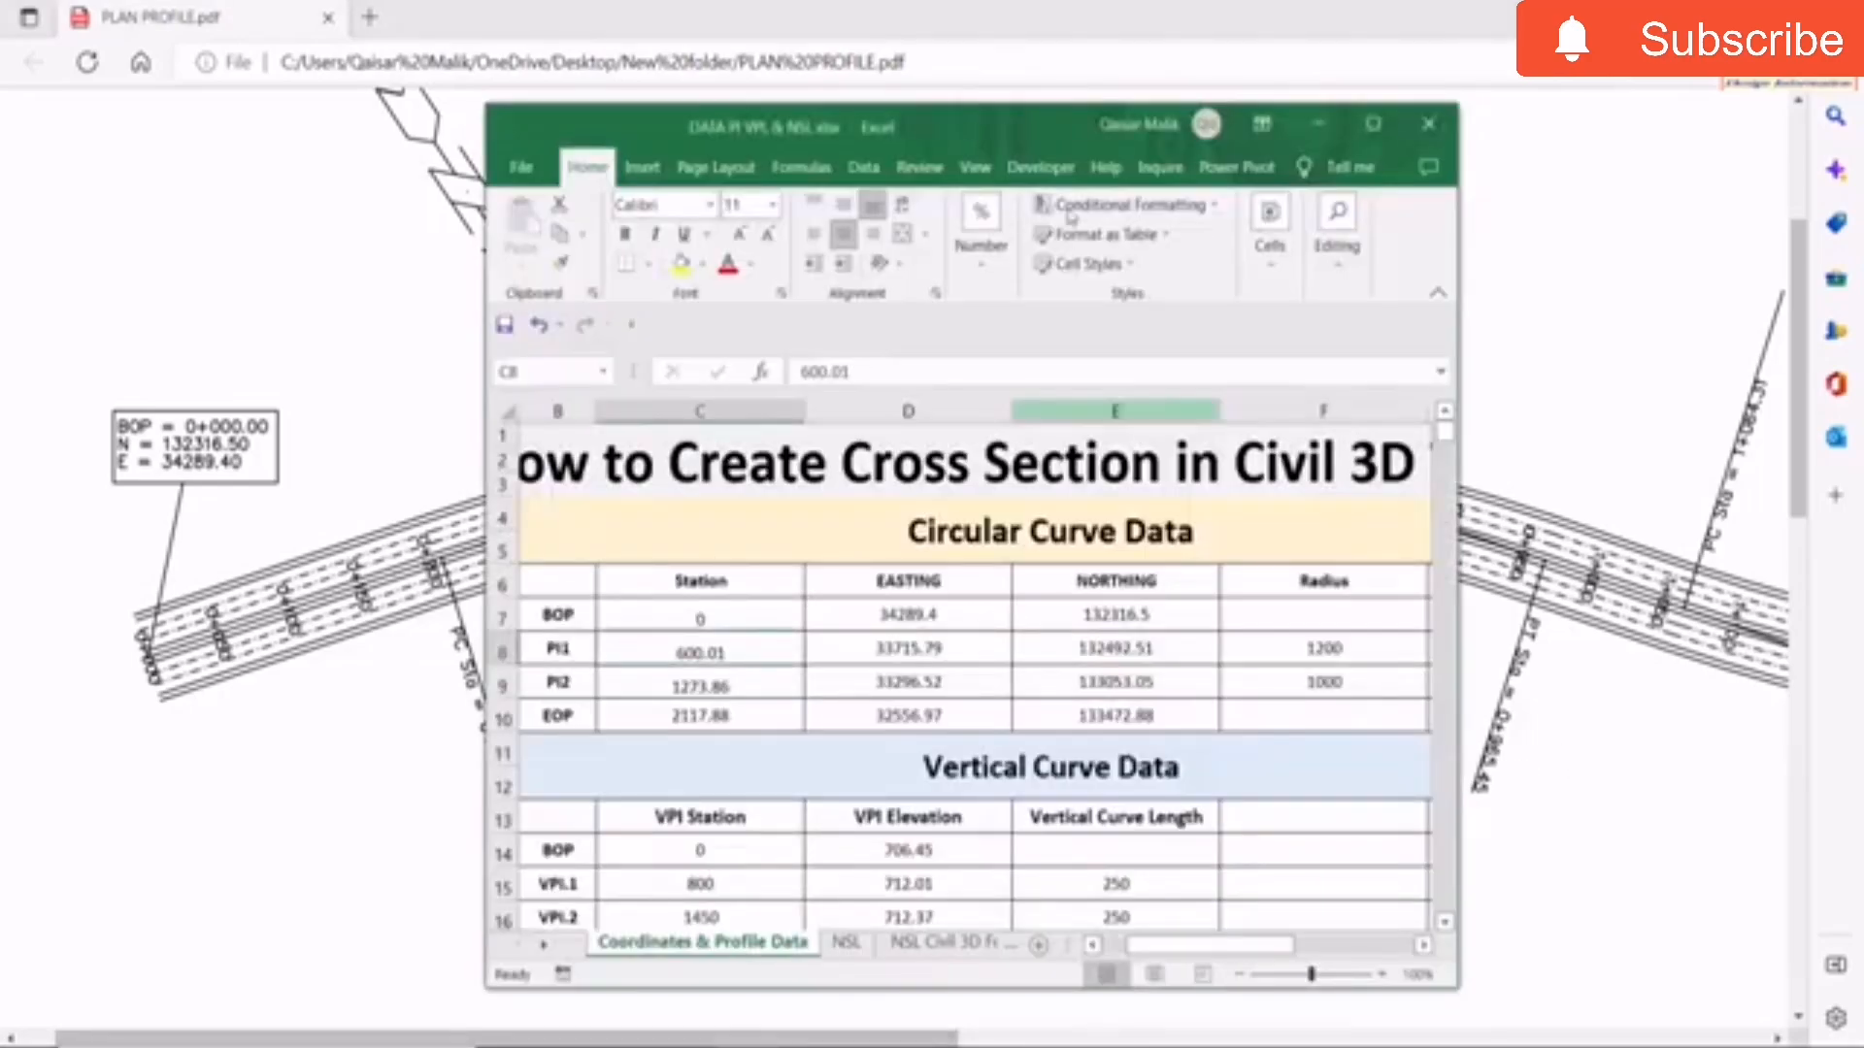
{"action": "mouse_move", "coordinate": [961, 121]}
{"action": "left_mouse_down"}
{"action": "mouse_move", "coordinate": [1432, 187]}
{"action": "mouse_move", "coordinate": [831, 80]}
{"action": "mouse_move", "coordinate": [1587, 199]}
{"action": "mouse_move", "coordinate": [1630, 133]}
{"action": "left_mouse_up"}
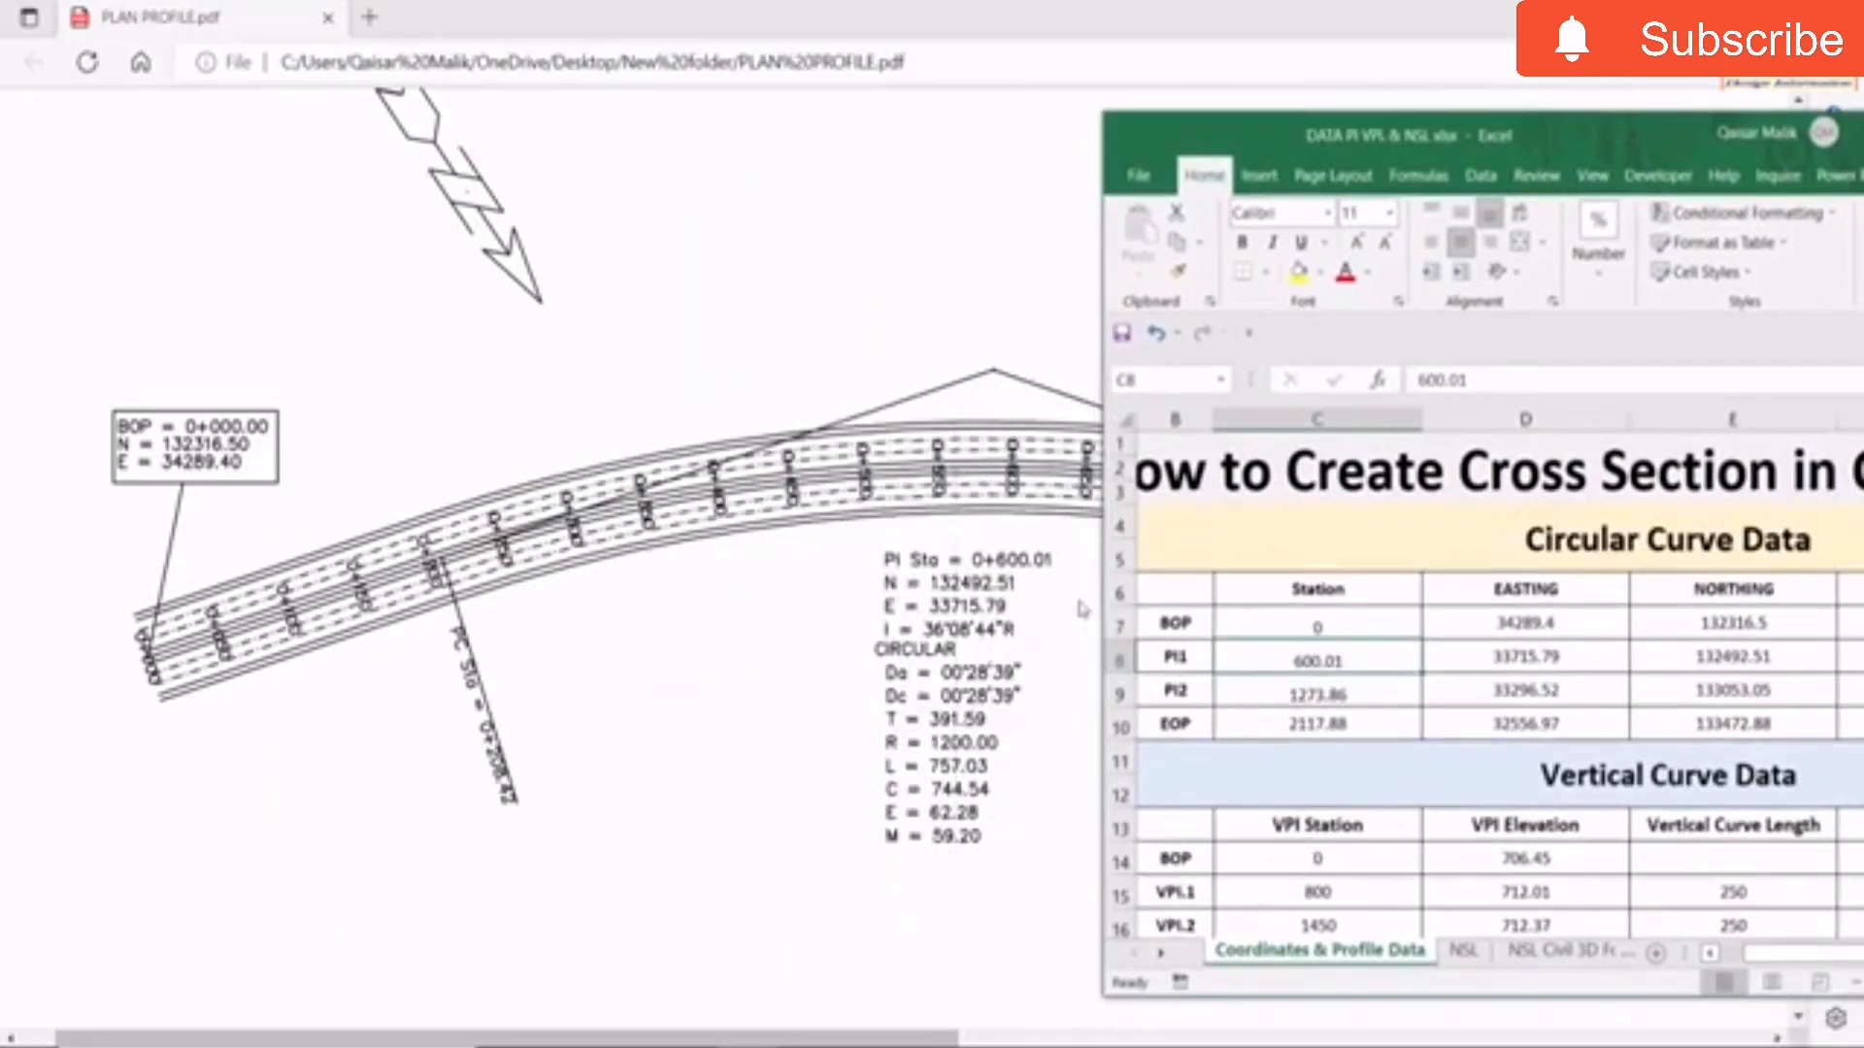
{"action": "left_click", "coordinate": [1525, 658]}
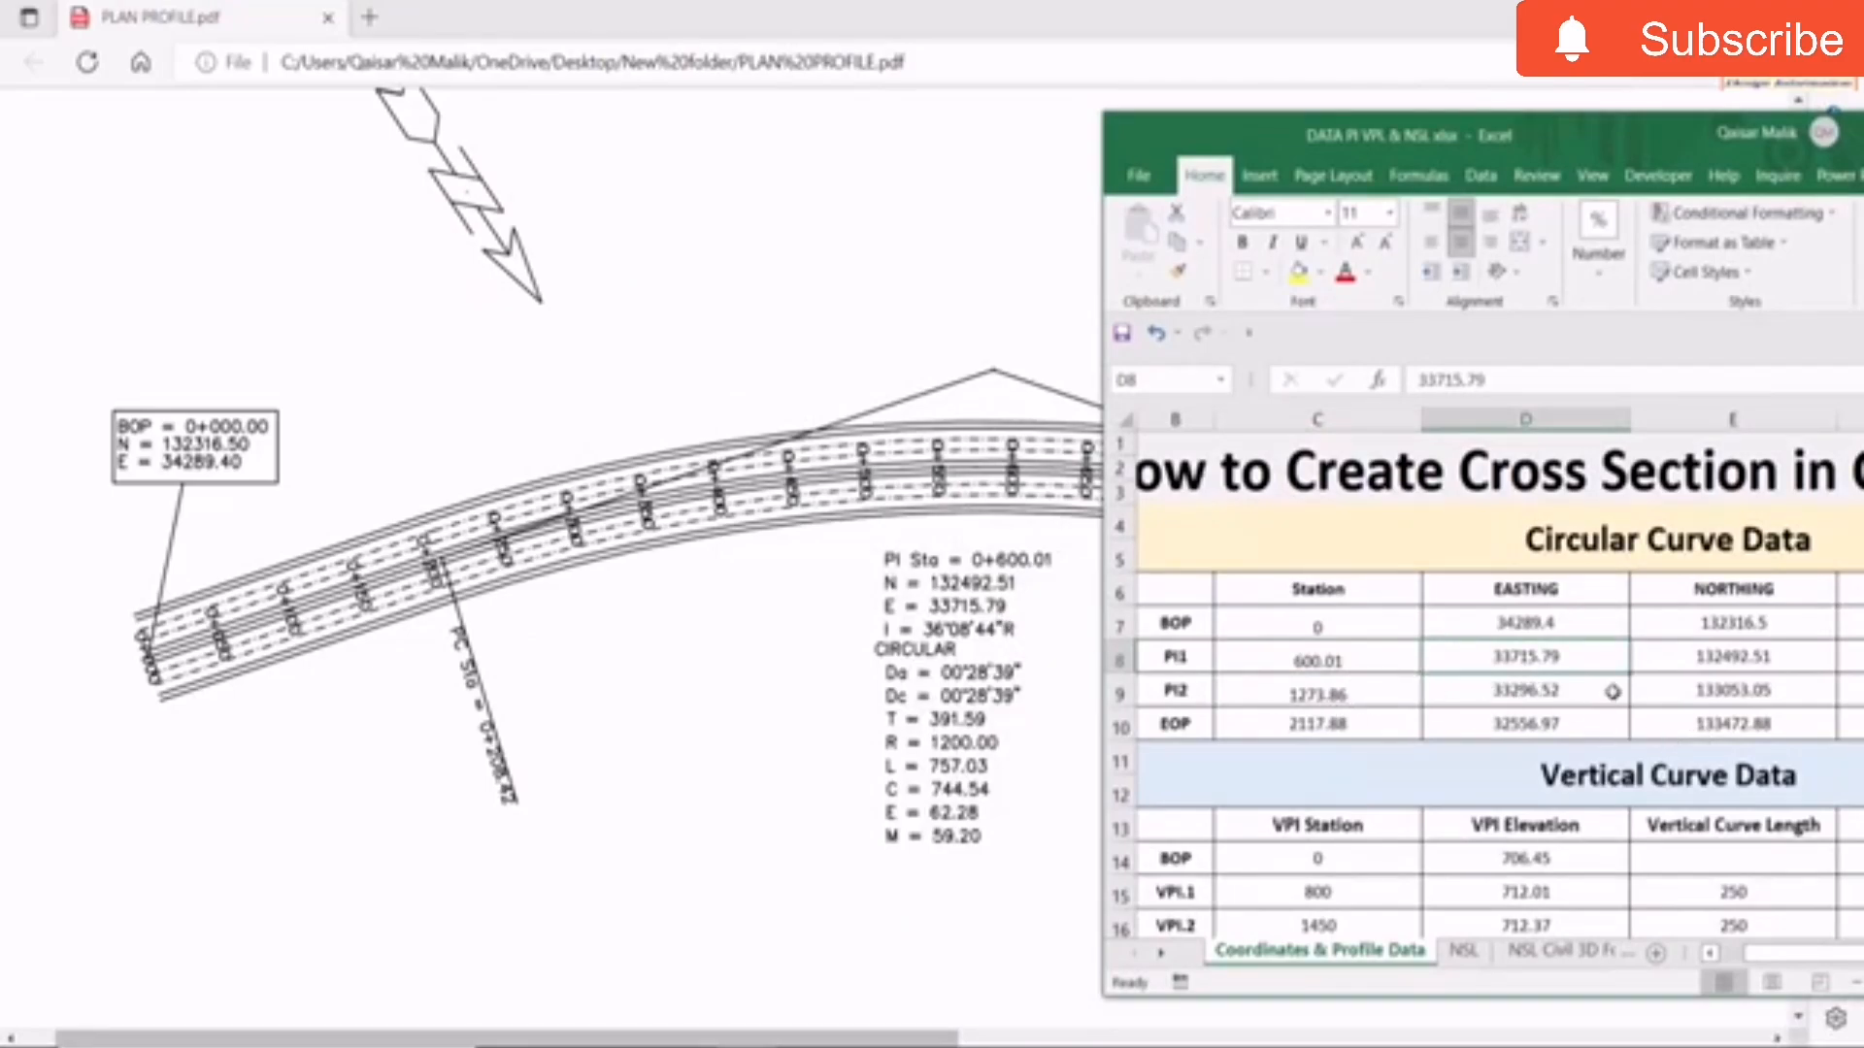
{"action": "left_click", "coordinate": [1693, 666]}
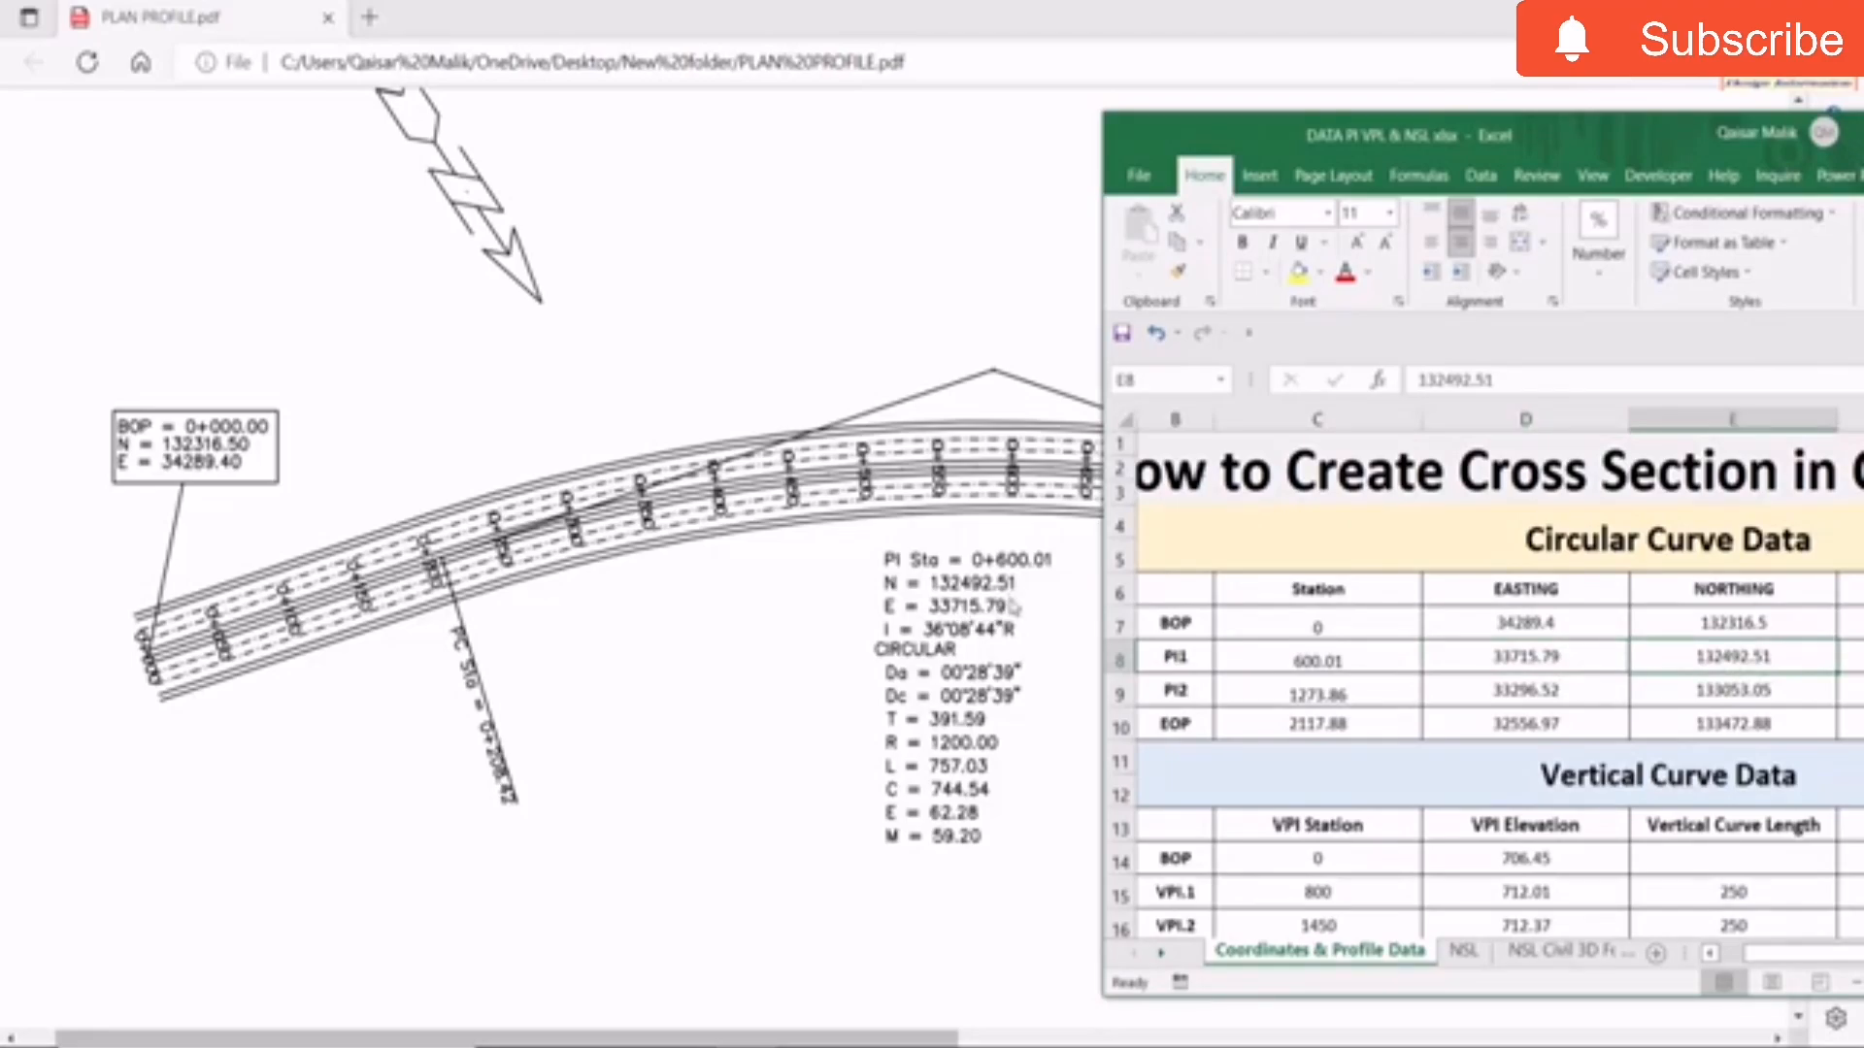
Check PI1's radius in Excel, and compare PI2's station, coordinates and radius with the curve label in the PDF plan.
{"action": "left_click_drag", "start_coordinate": [1392, 131], "coordinate": [1176, 118]}
{"action": "left_click", "coordinate": [1735, 647]}
{"action": "mouse_move", "coordinate": [1359, 135]}
{"action": "left_mouse_down"}
{"action": "mouse_move", "coordinate": [1611, 188]}
{"action": "mouse_move", "coordinate": [947, 199]}
{"action": "mouse_move", "coordinate": [606, 180]}
{"action": "left_mouse_up"}
{"action": "scroll", "coordinate": [1292, 593], "scroll_direction": "down", "scroll_amount": 2, "text": "ctrl"}
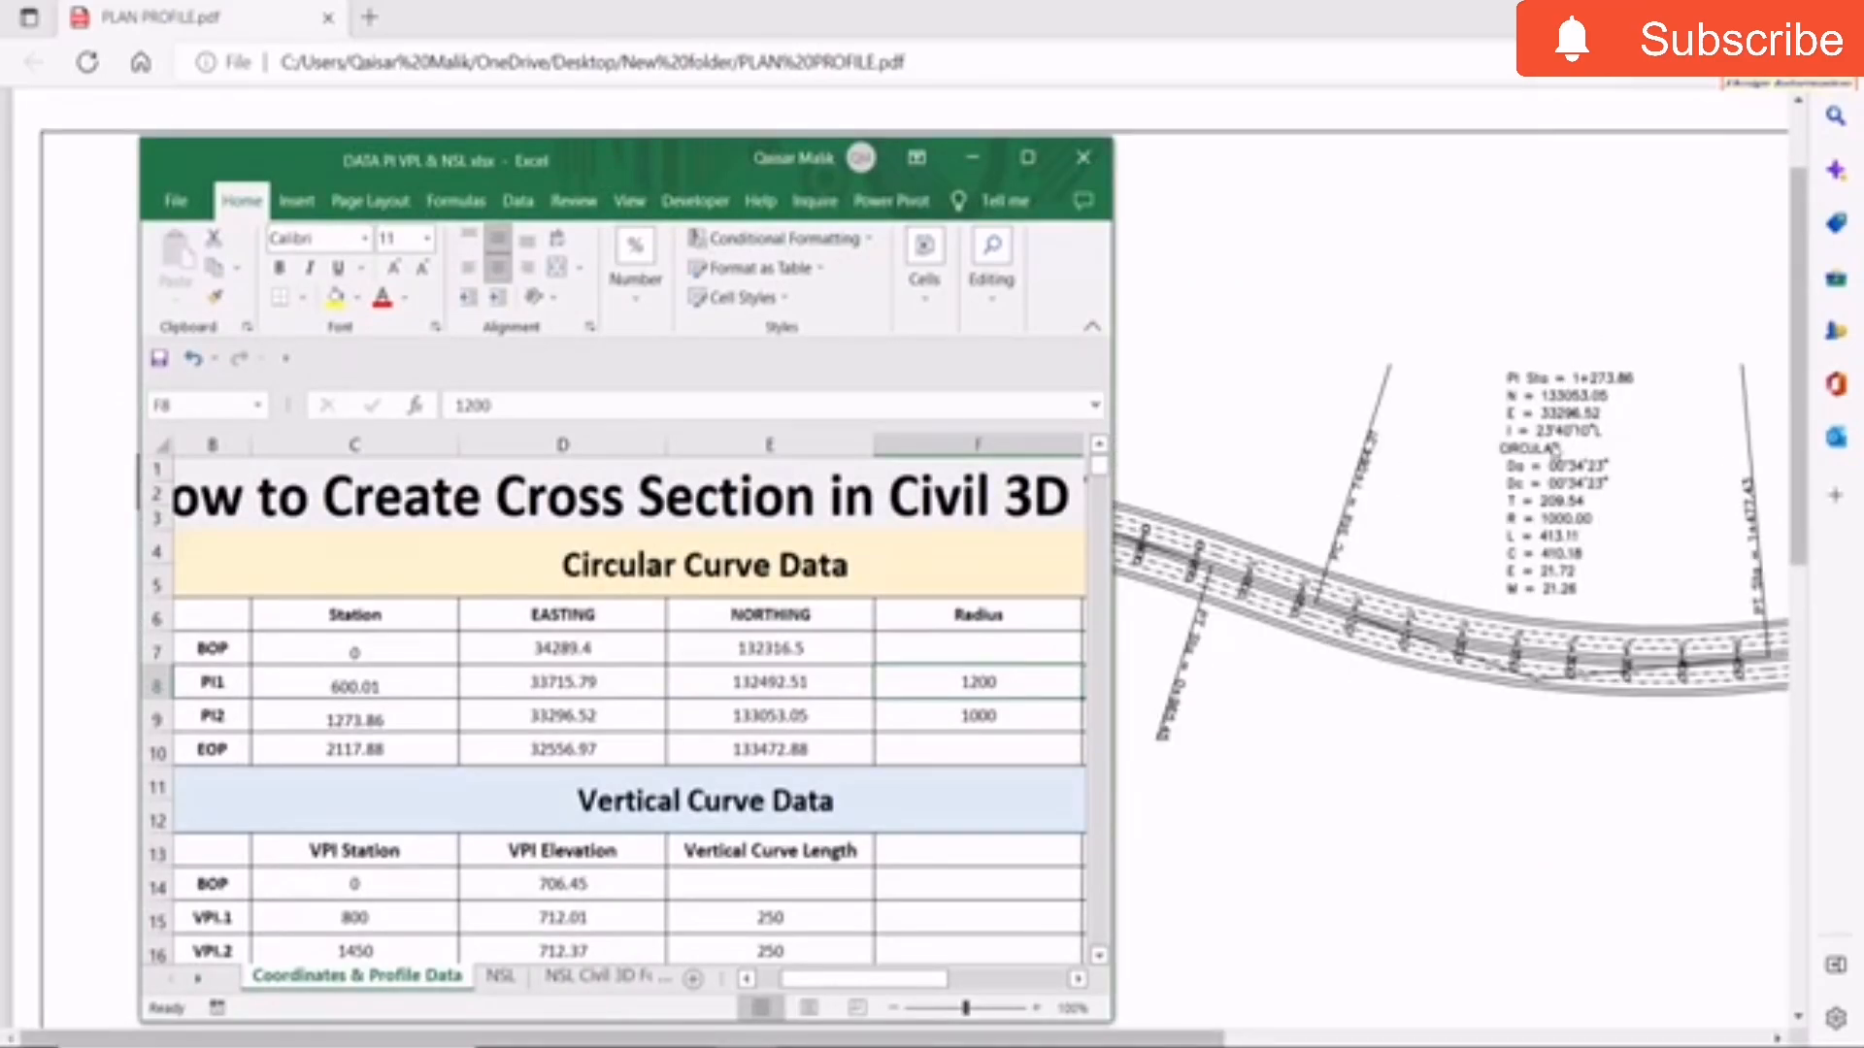
{"action": "left_click", "coordinate": [594, 729]}
Bring up the vertical curve data beside the PDF profile and compare the BOP station and elevation.
{"action": "scroll", "coordinate": [709, 756], "scroll_direction": "down", "scroll_amount": 2}
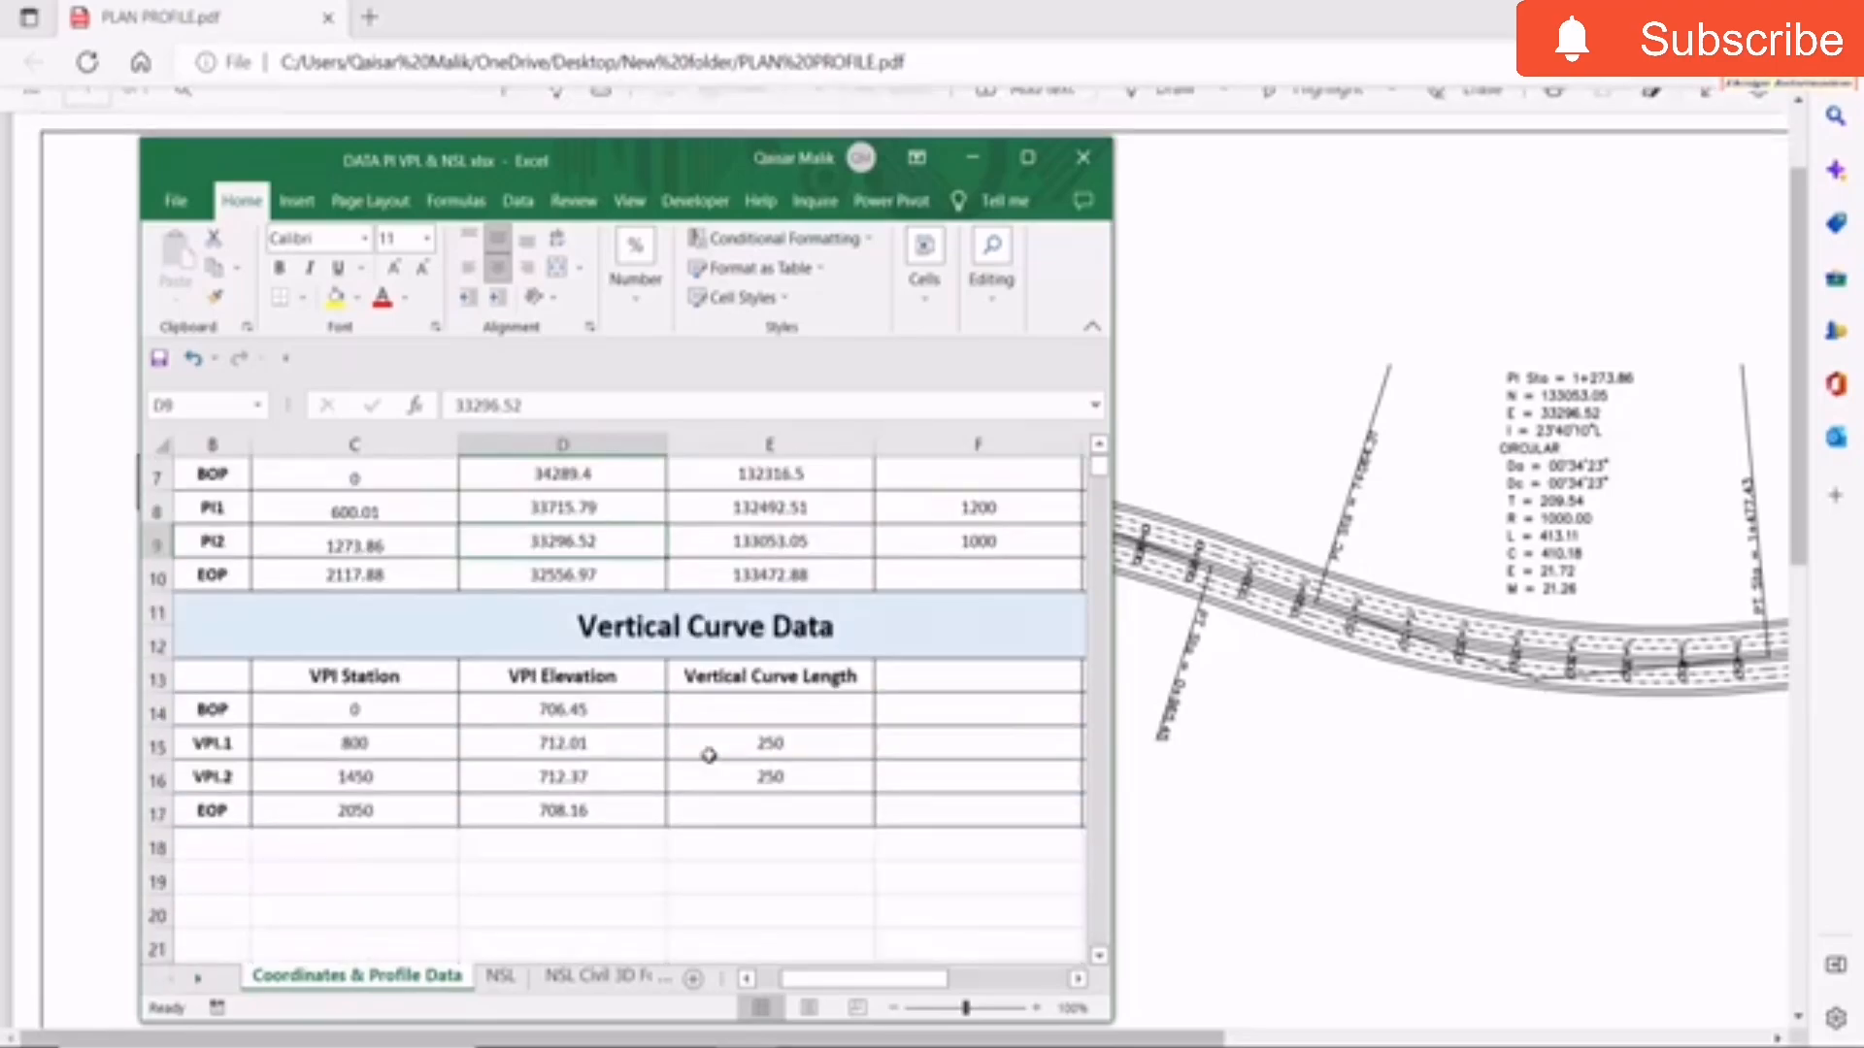
{"action": "left_click", "coordinate": [1611, 823]}
{"action": "scroll", "coordinate": [1234, 715], "scroll_direction": "down", "scroll_amount": 5}
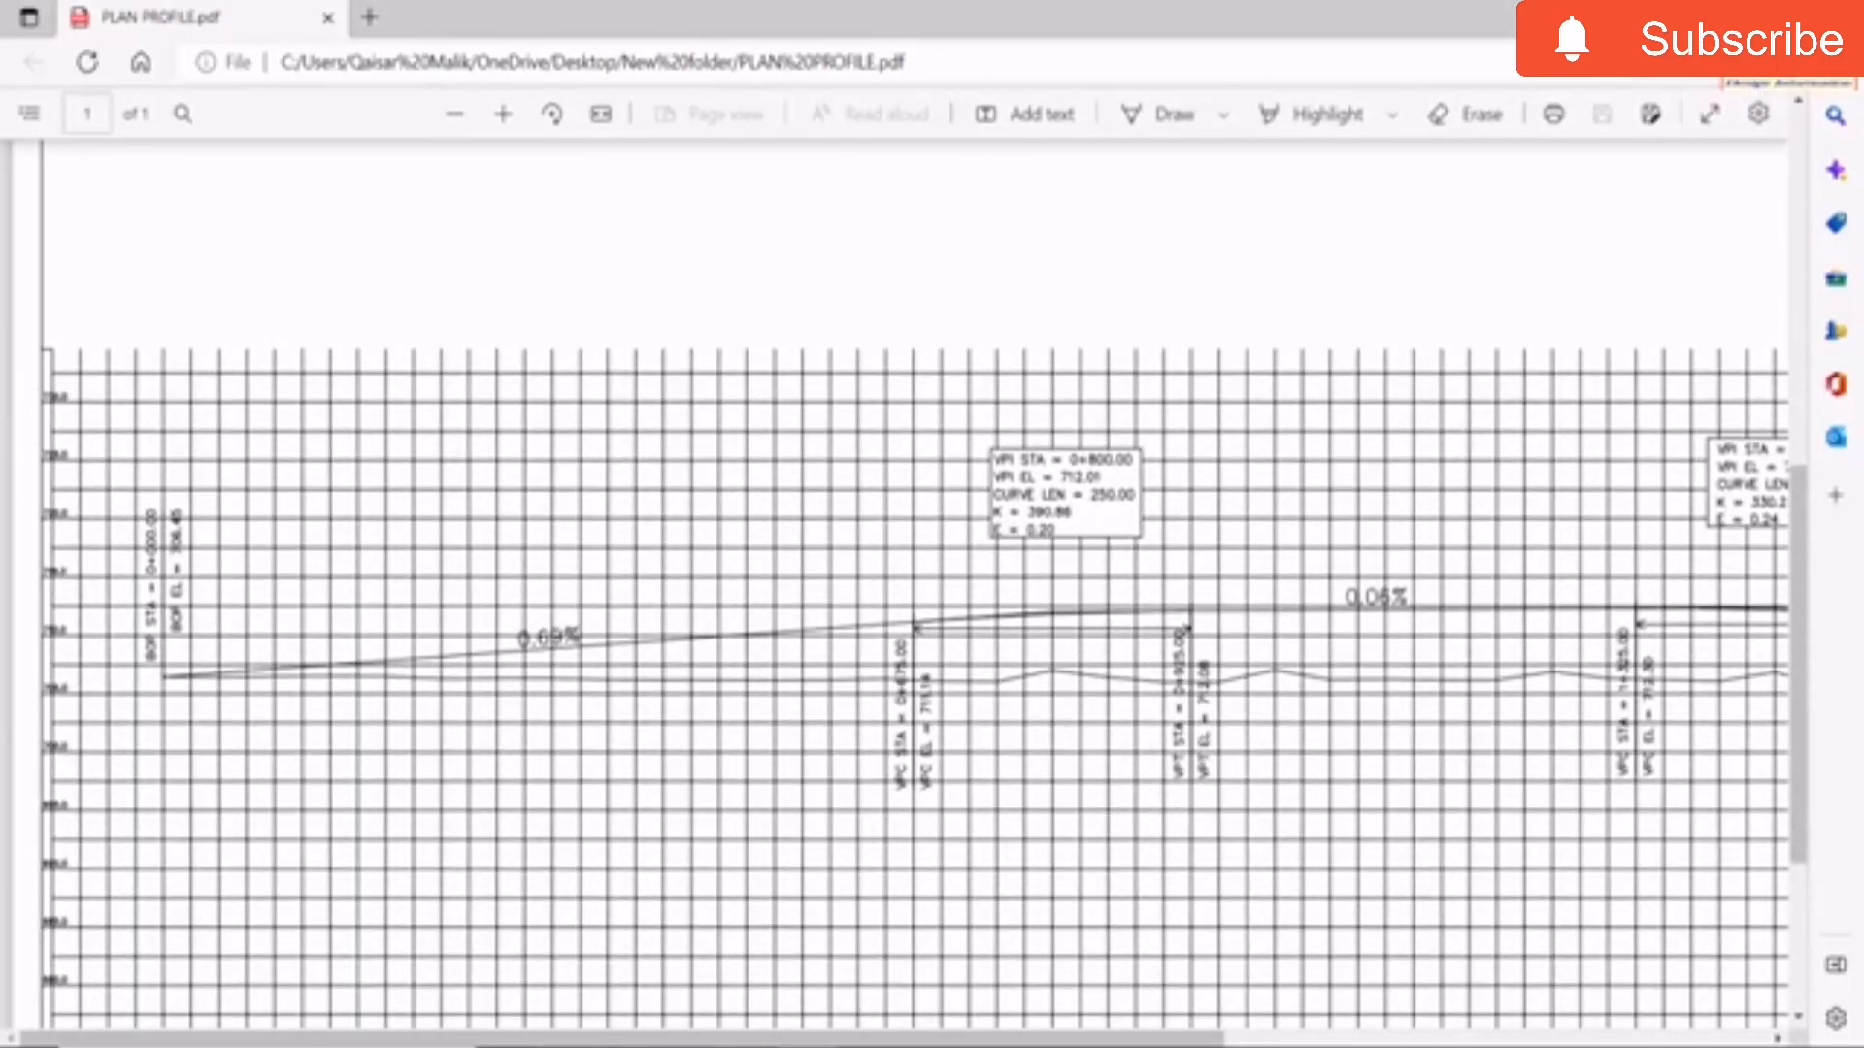
{"action": "key", "text": "alt+Tab"}
{"action": "left_click_drag", "start_coordinate": [354, 167], "coordinate": [548, 157]}
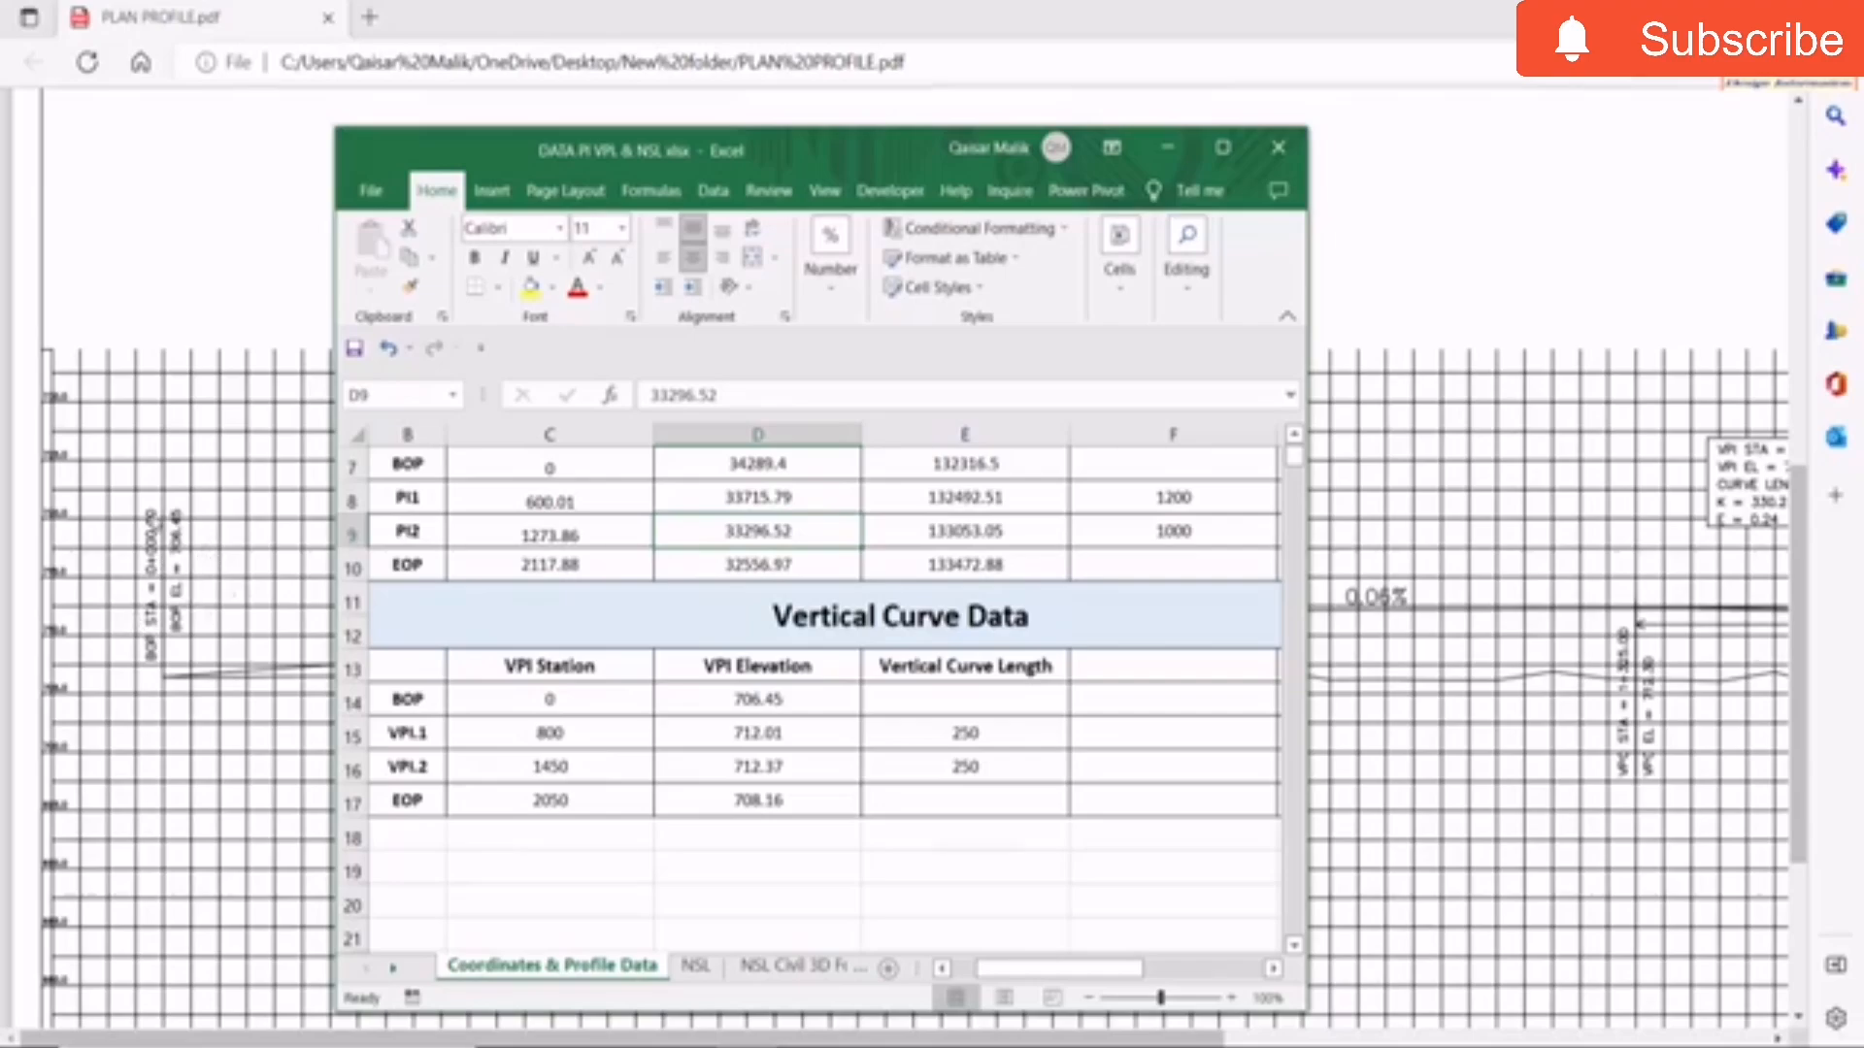
{"action": "left_click", "coordinate": [493, 695]}
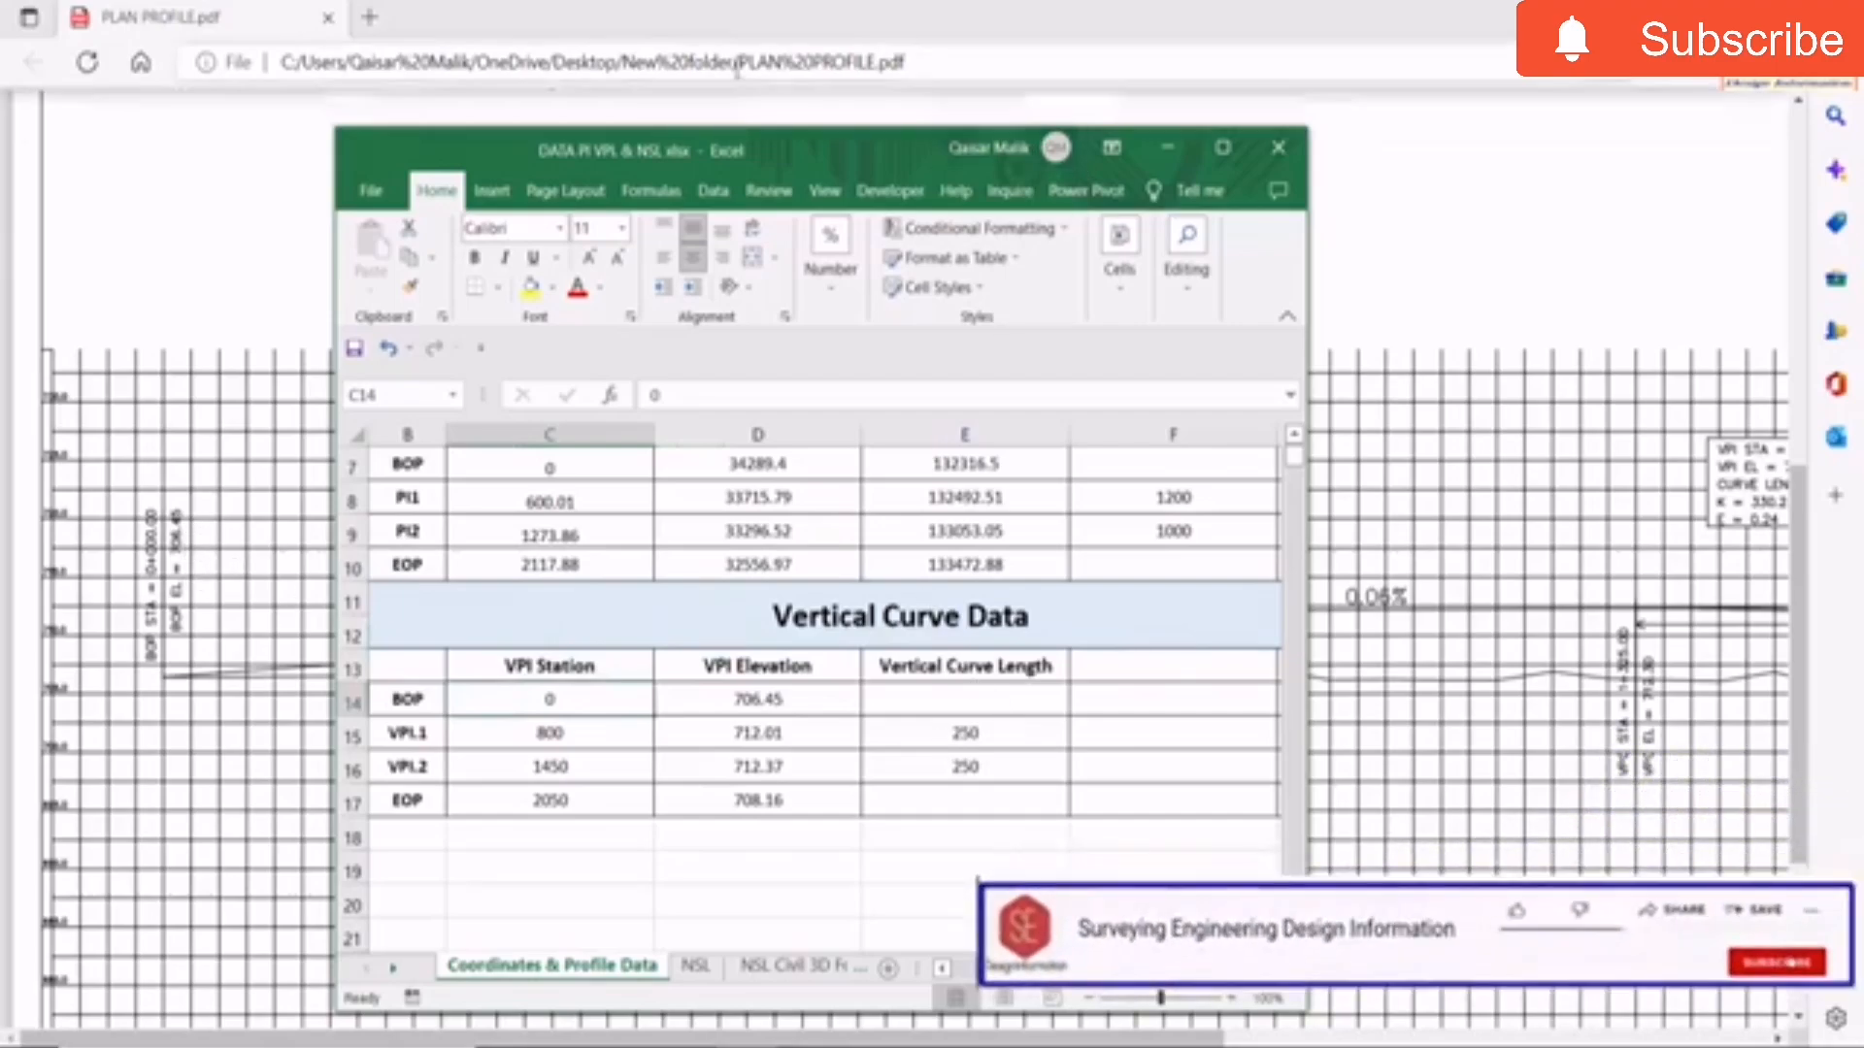
Move the Excel window off the profile and compare the VPI.1, VPI.2 and EOP data with the PDF labels.
{"action": "left_click_drag", "start_coordinate": [839, 143], "coordinate": [473, 172]}
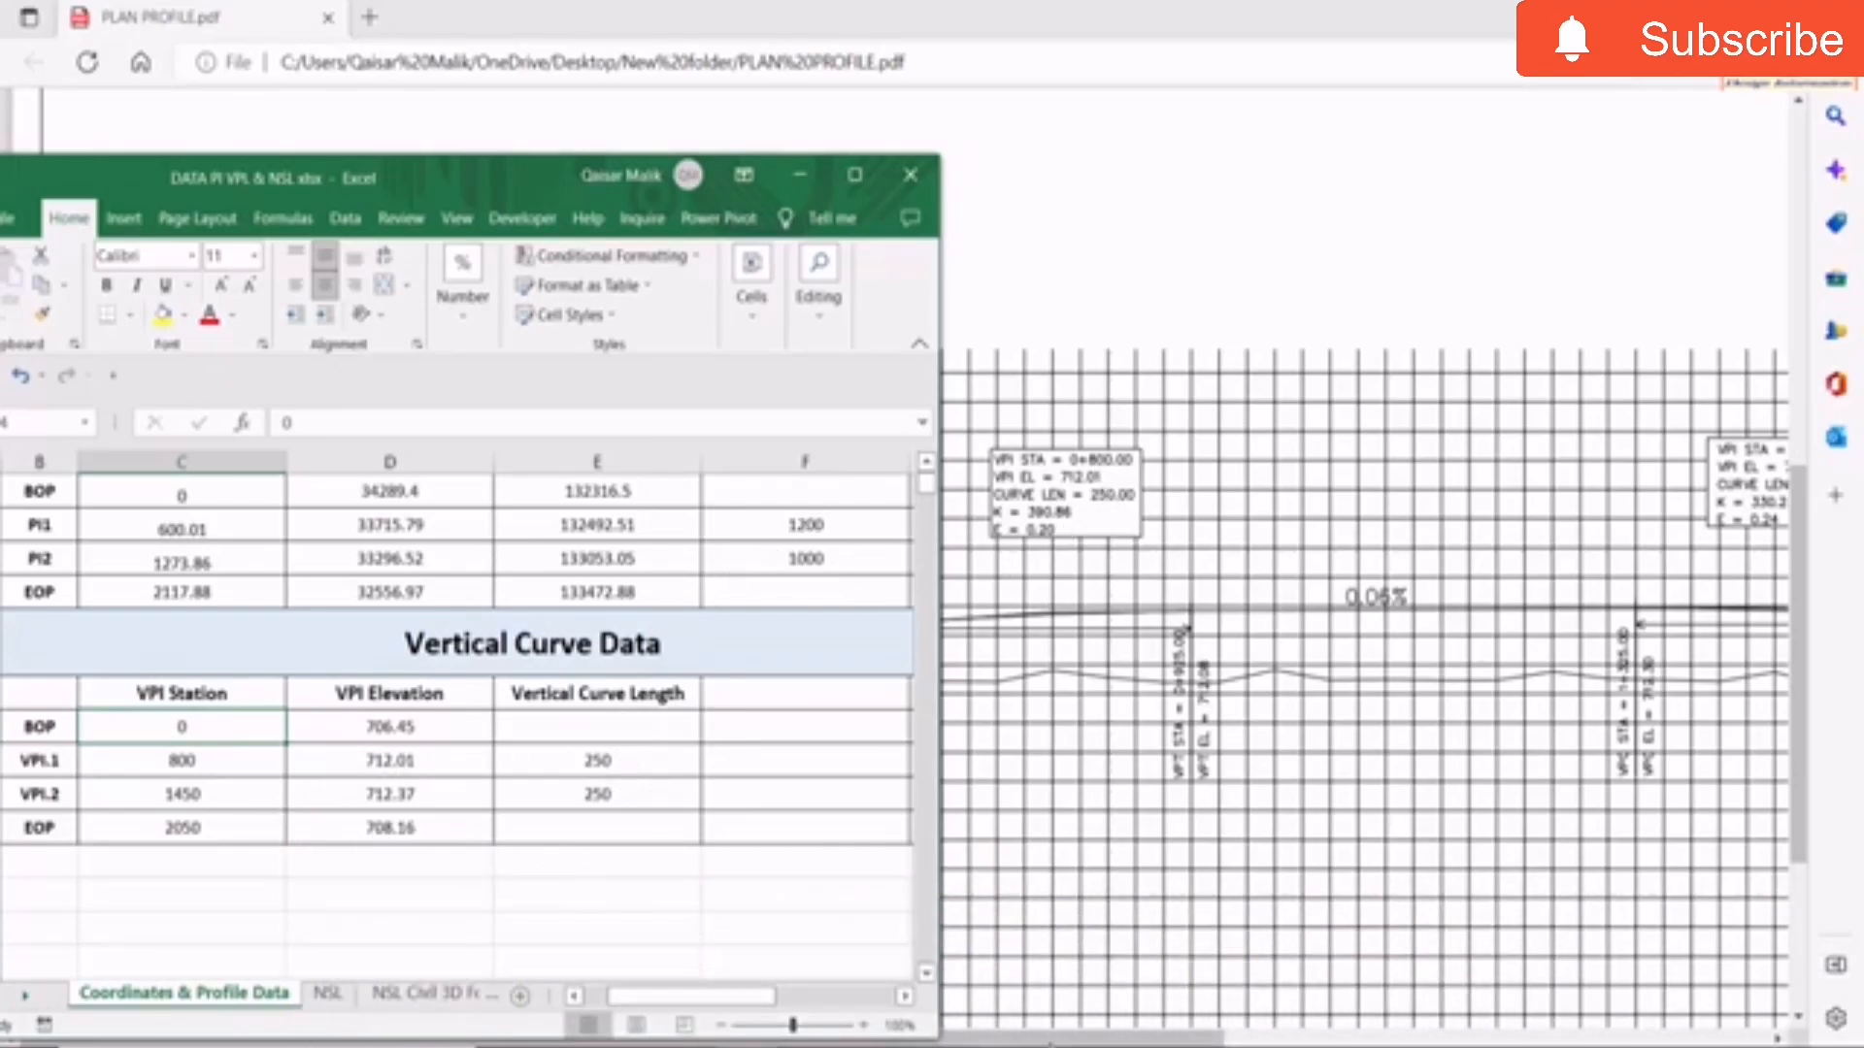
{"action": "left_click_drag", "start_coordinate": [1085, 1040], "coordinate": [1564, 1039]}
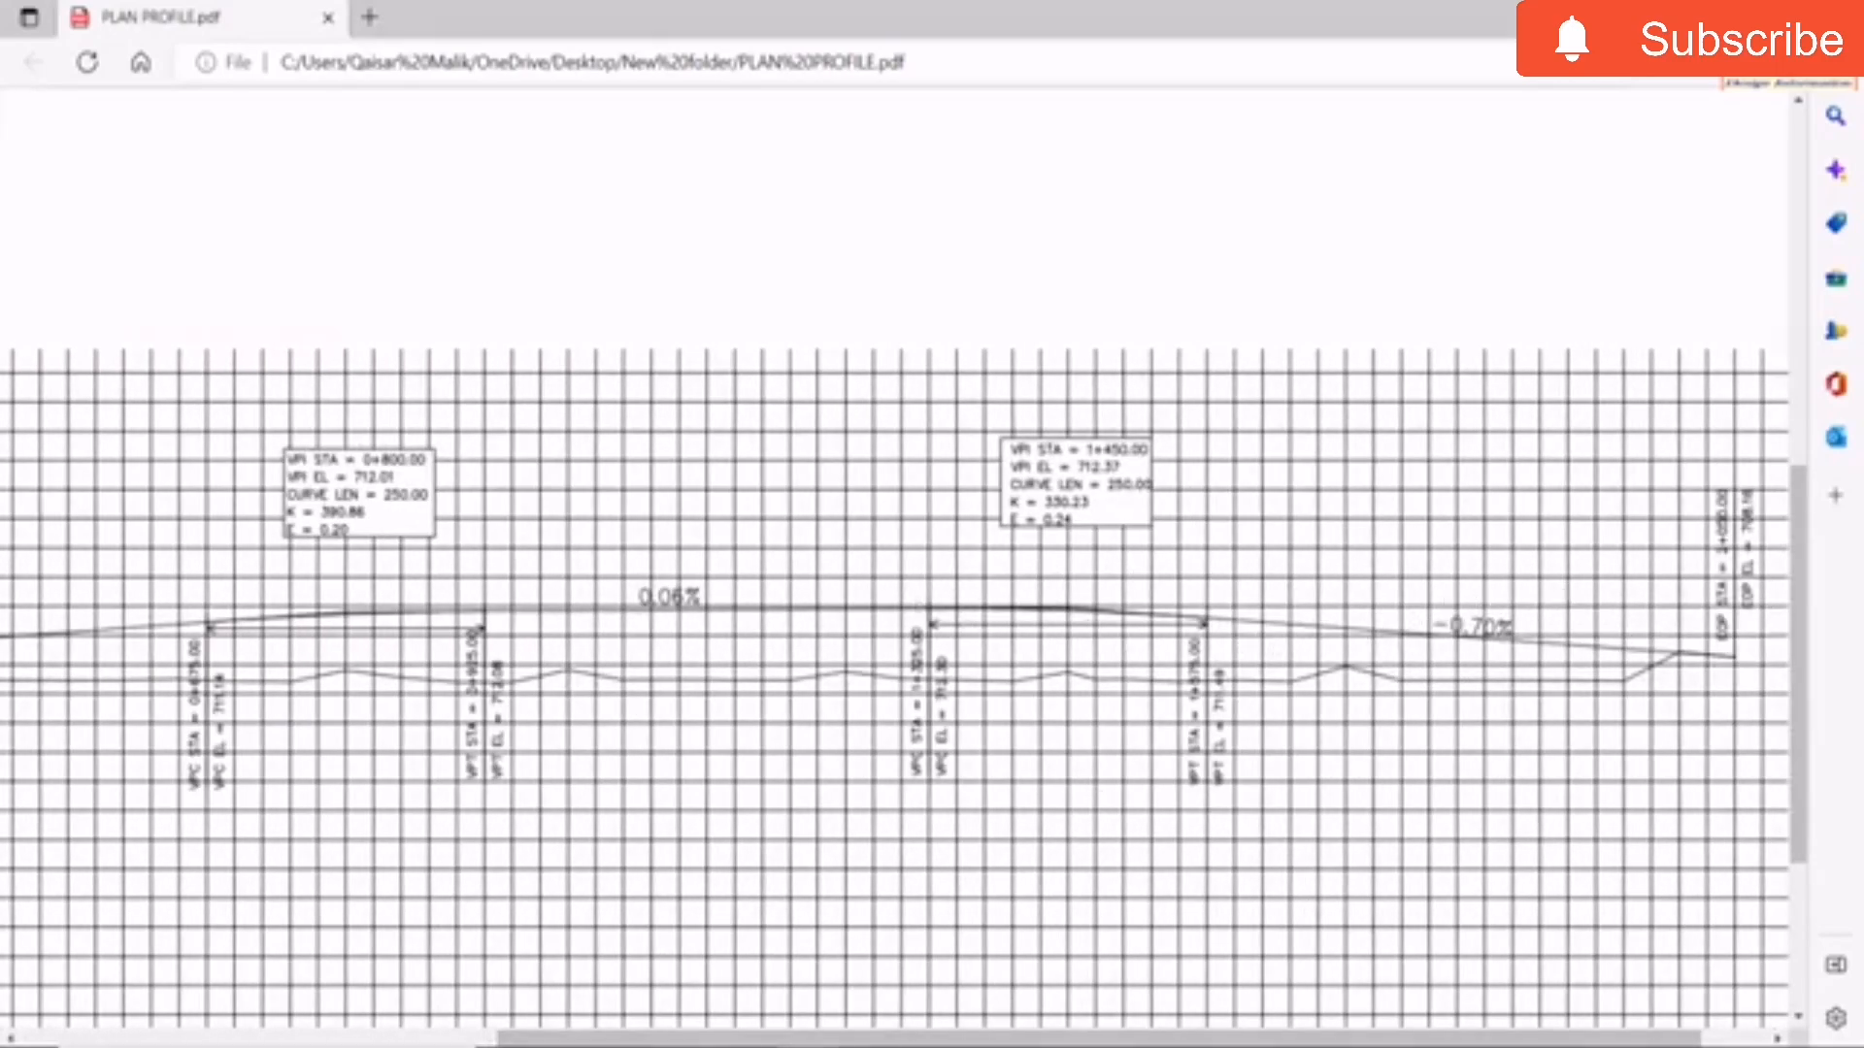
{"action": "key", "text": "alt+Tab"}
Maximize the Excel workbook and clear the existing combined coordinates from G7:H10.
{"action": "left_click_drag", "start_coordinate": [847, 173], "coordinate": [889, 2]}
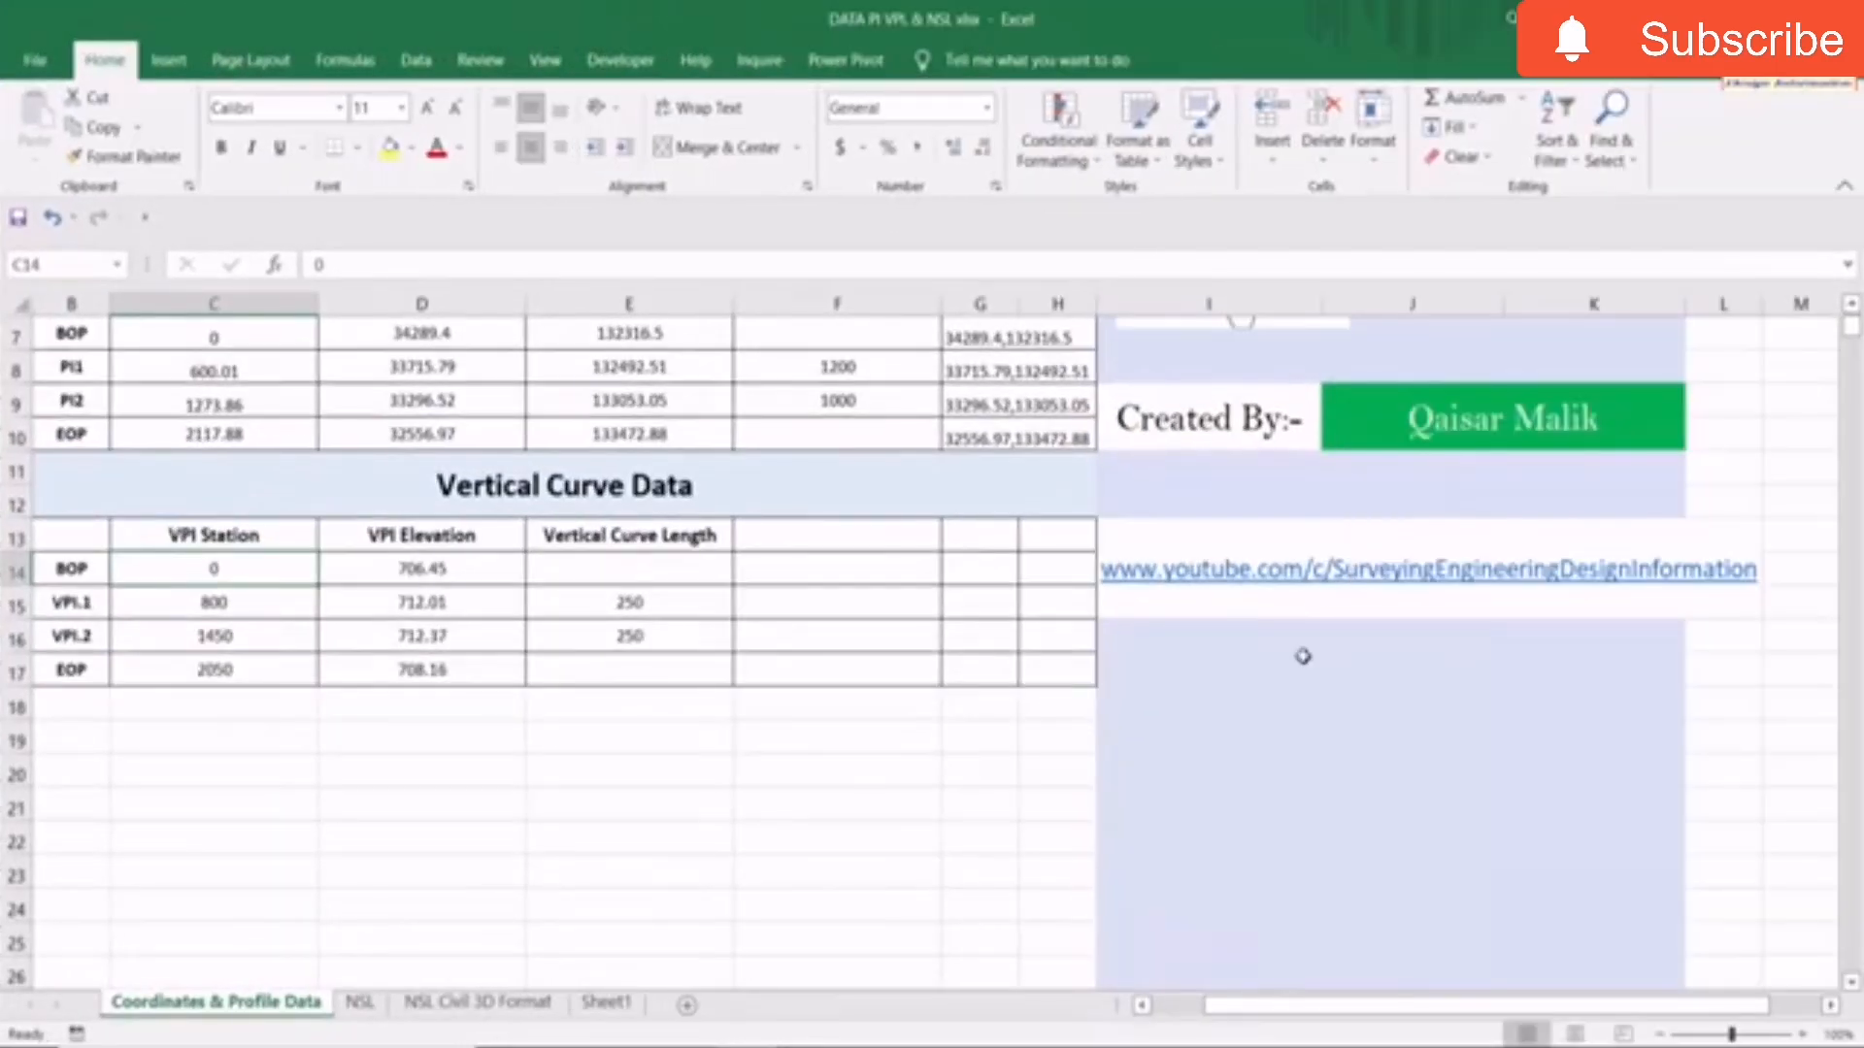
{"action": "scroll", "coordinate": [796, 723], "scroll_direction": "up", "scroll_amount": 2}
{"action": "left_click", "coordinate": [1023, 515]}
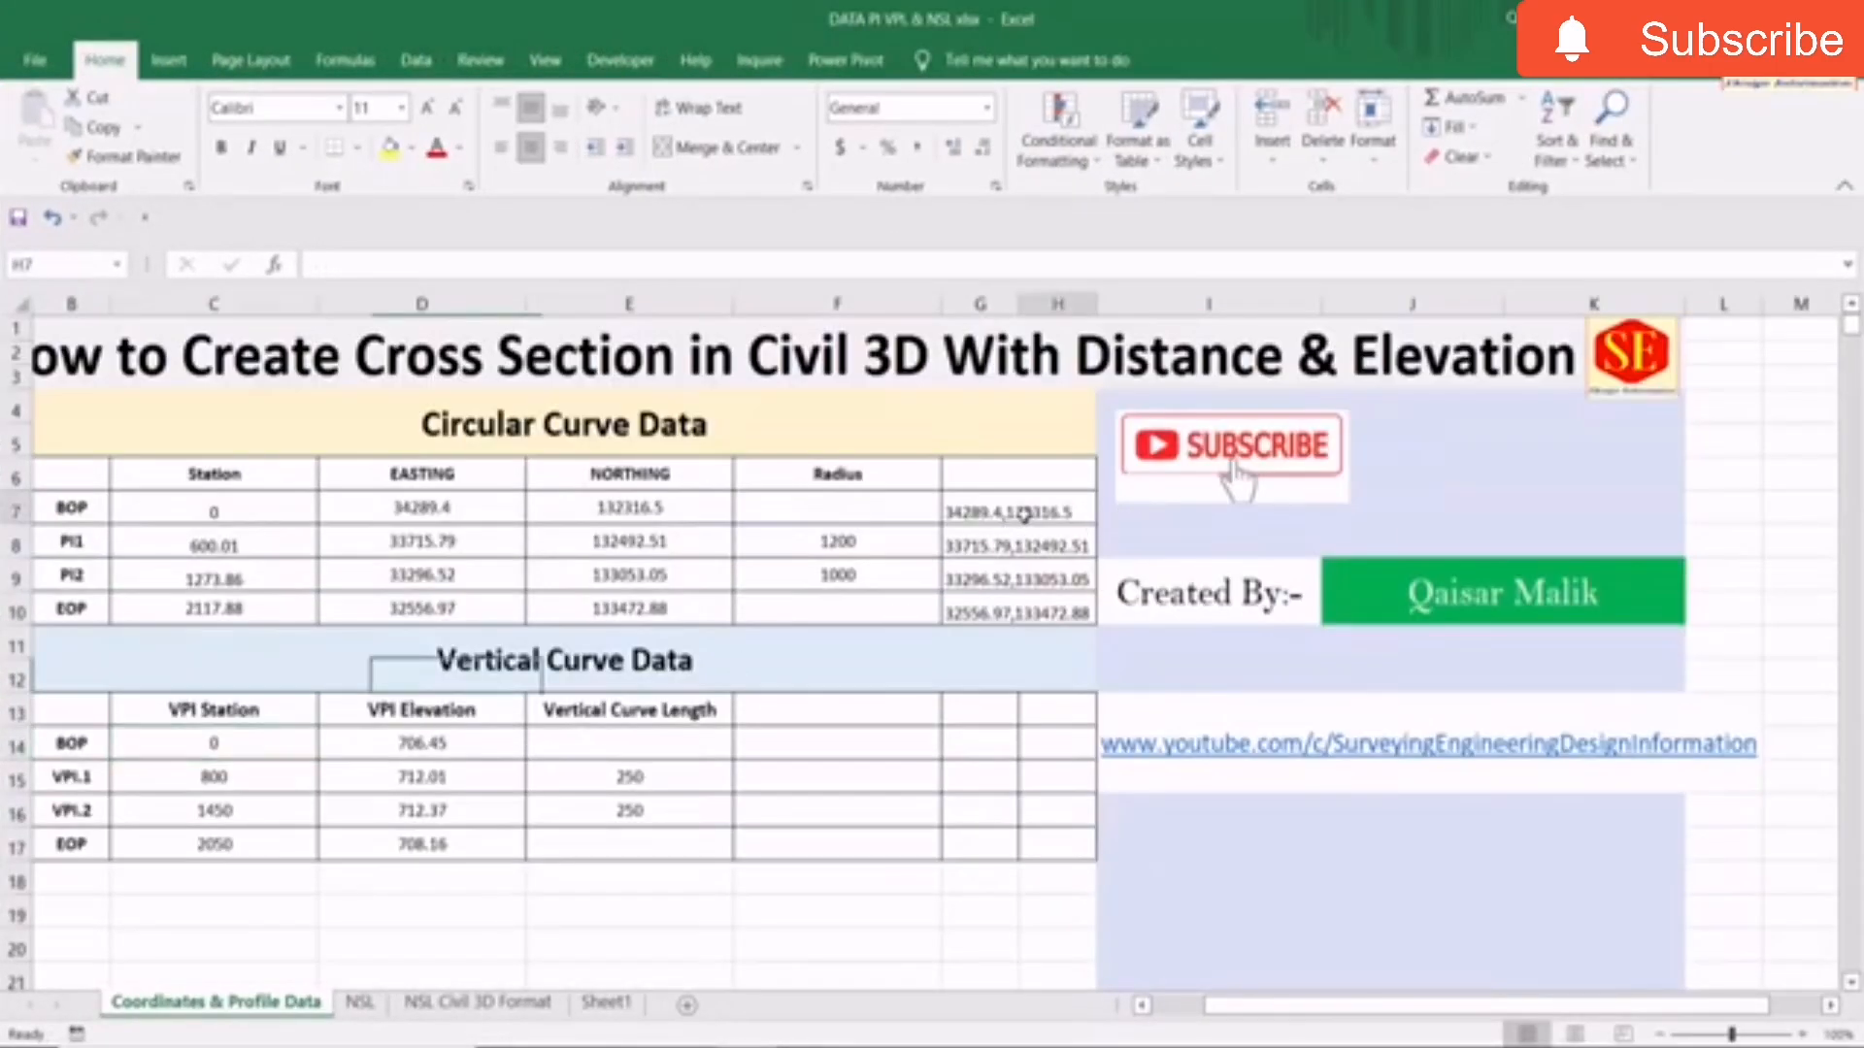
{"action": "left_click_drag", "start_coordinate": [1024, 514], "coordinate": [1010, 624]}
{"action": "key", "text": "Delete"}
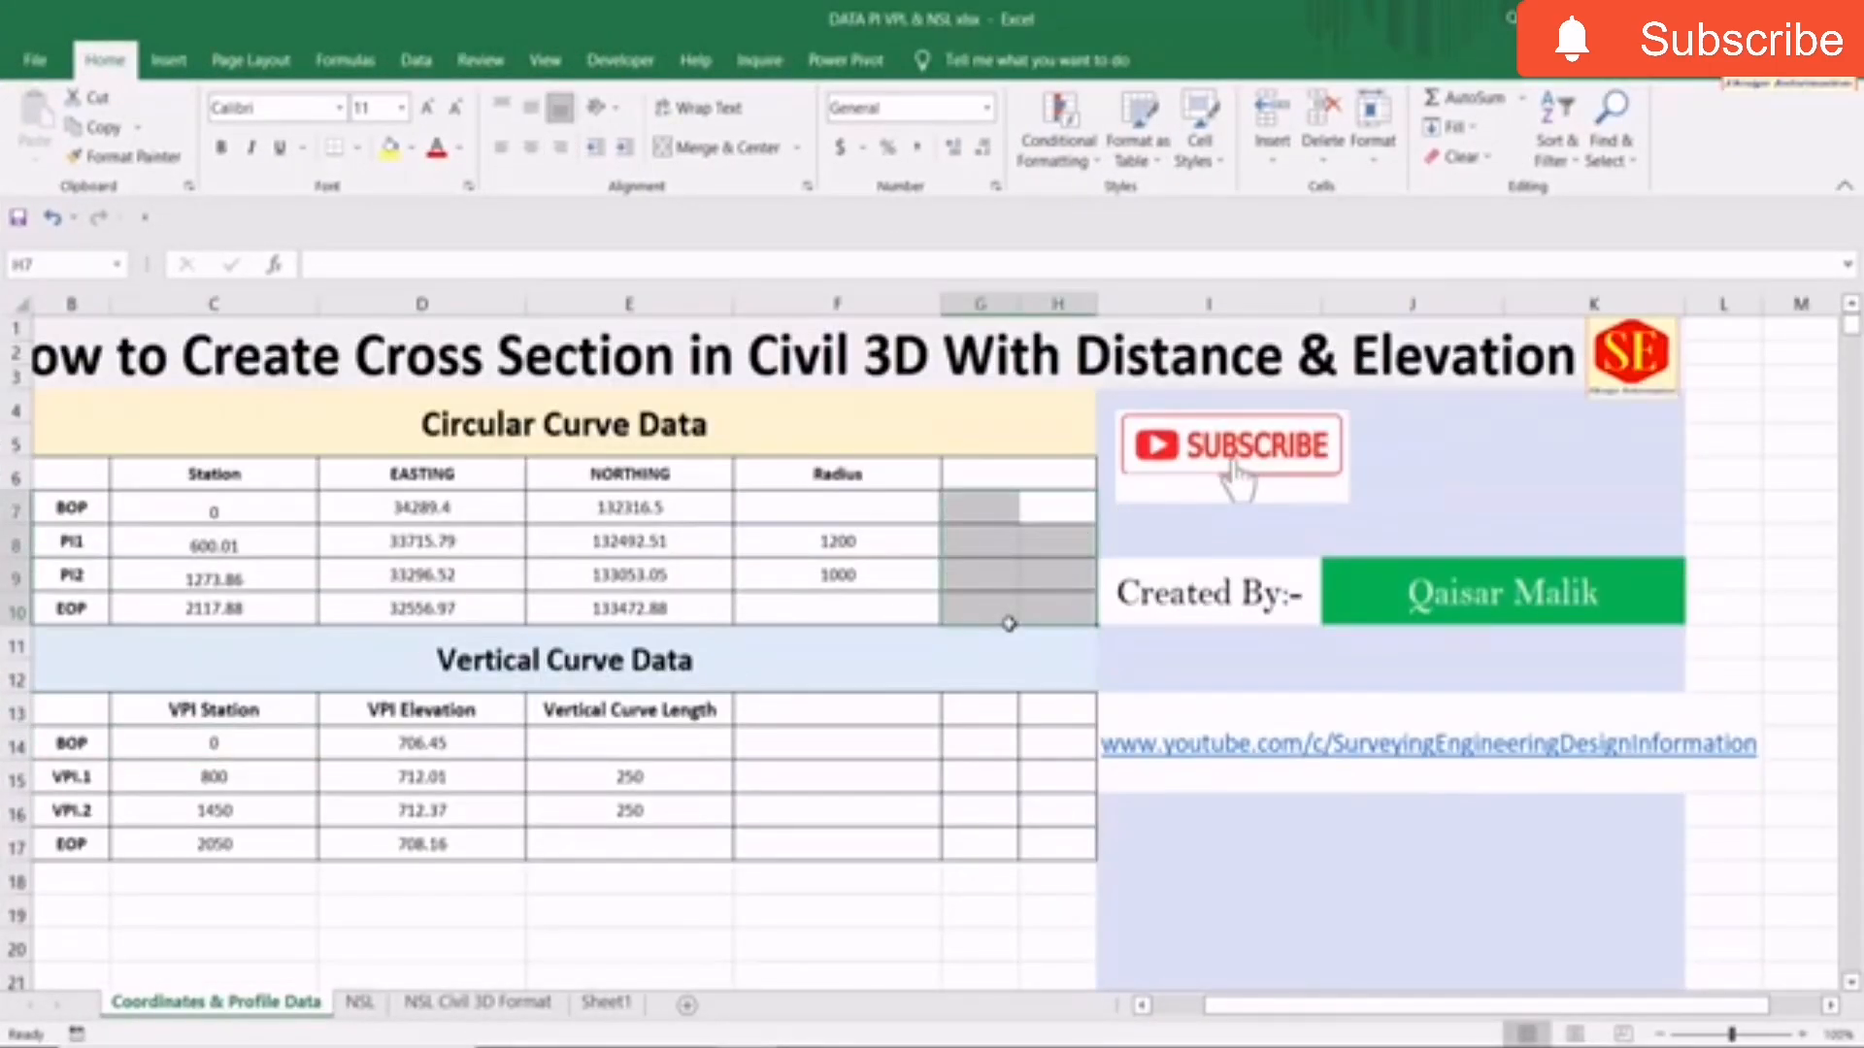
Enter the formula =D7&","&E7 in G7 to join easting and northing, and fill it down to G10.
{"action": "left_click", "coordinate": [997, 506]}
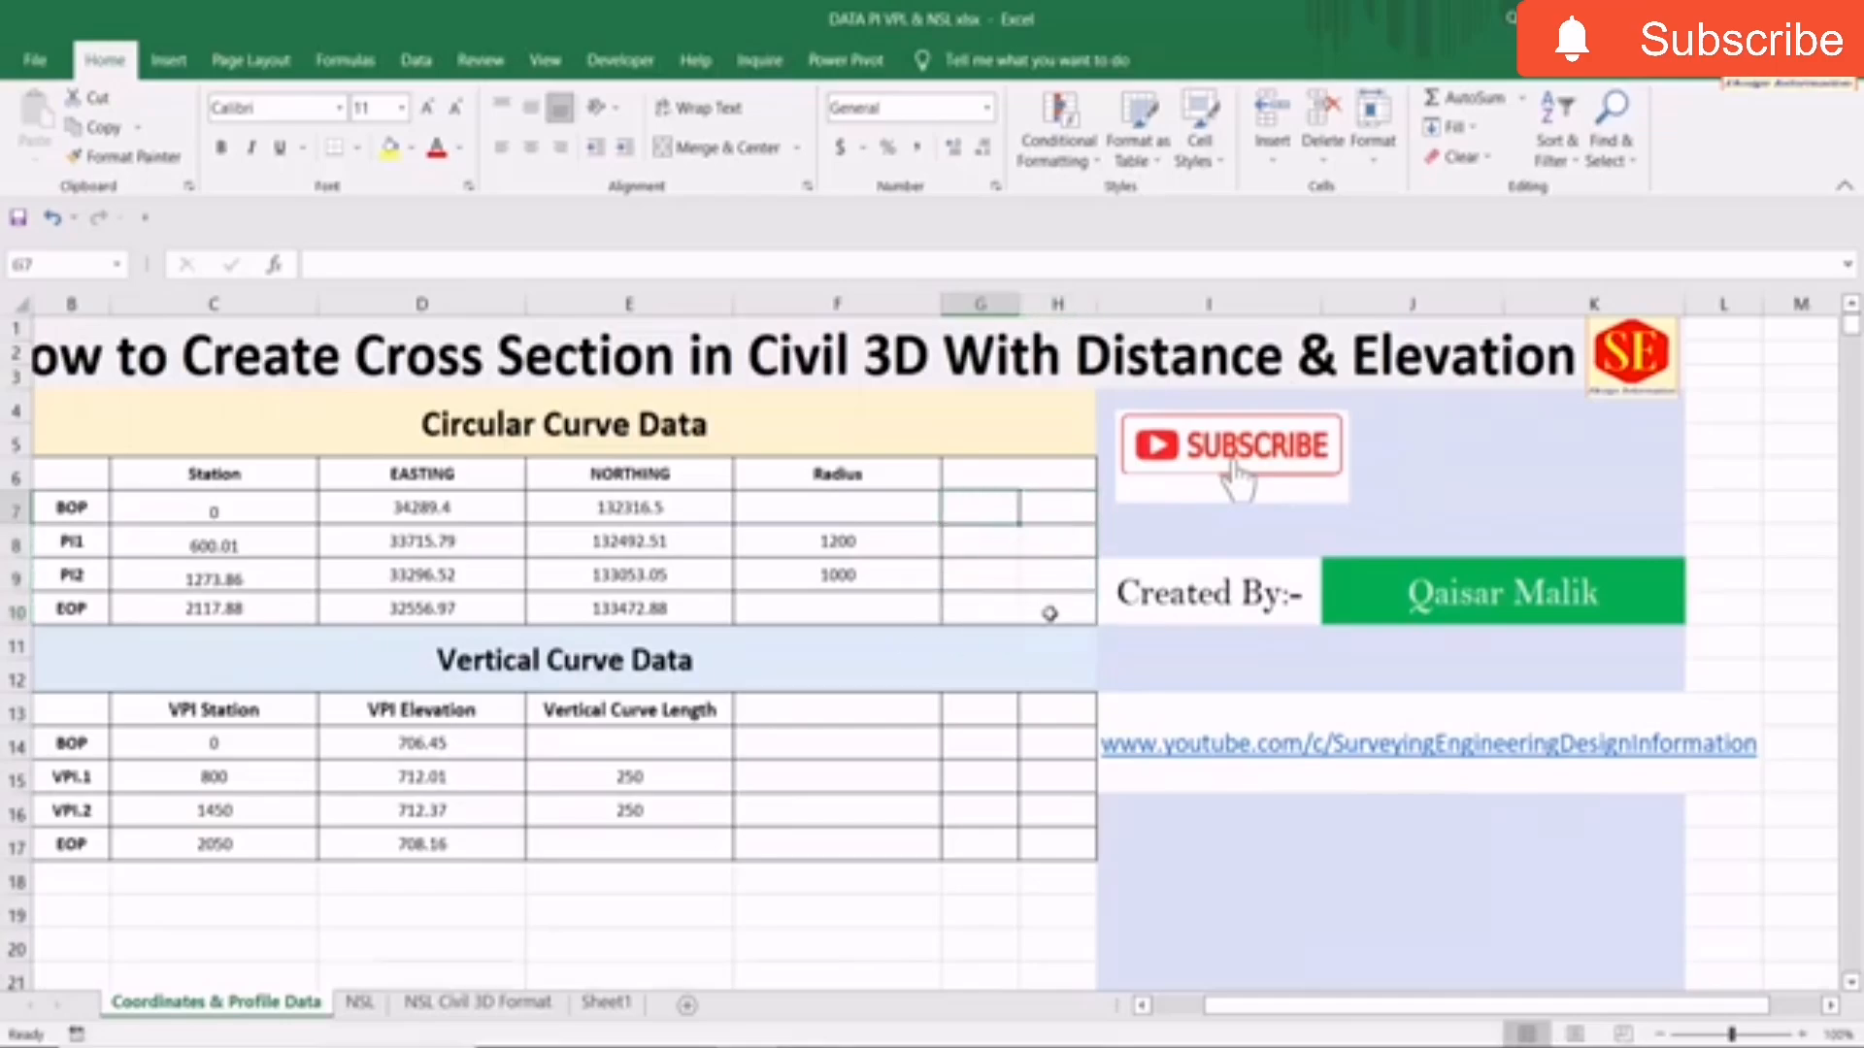
{"action": "type", "text": "="}
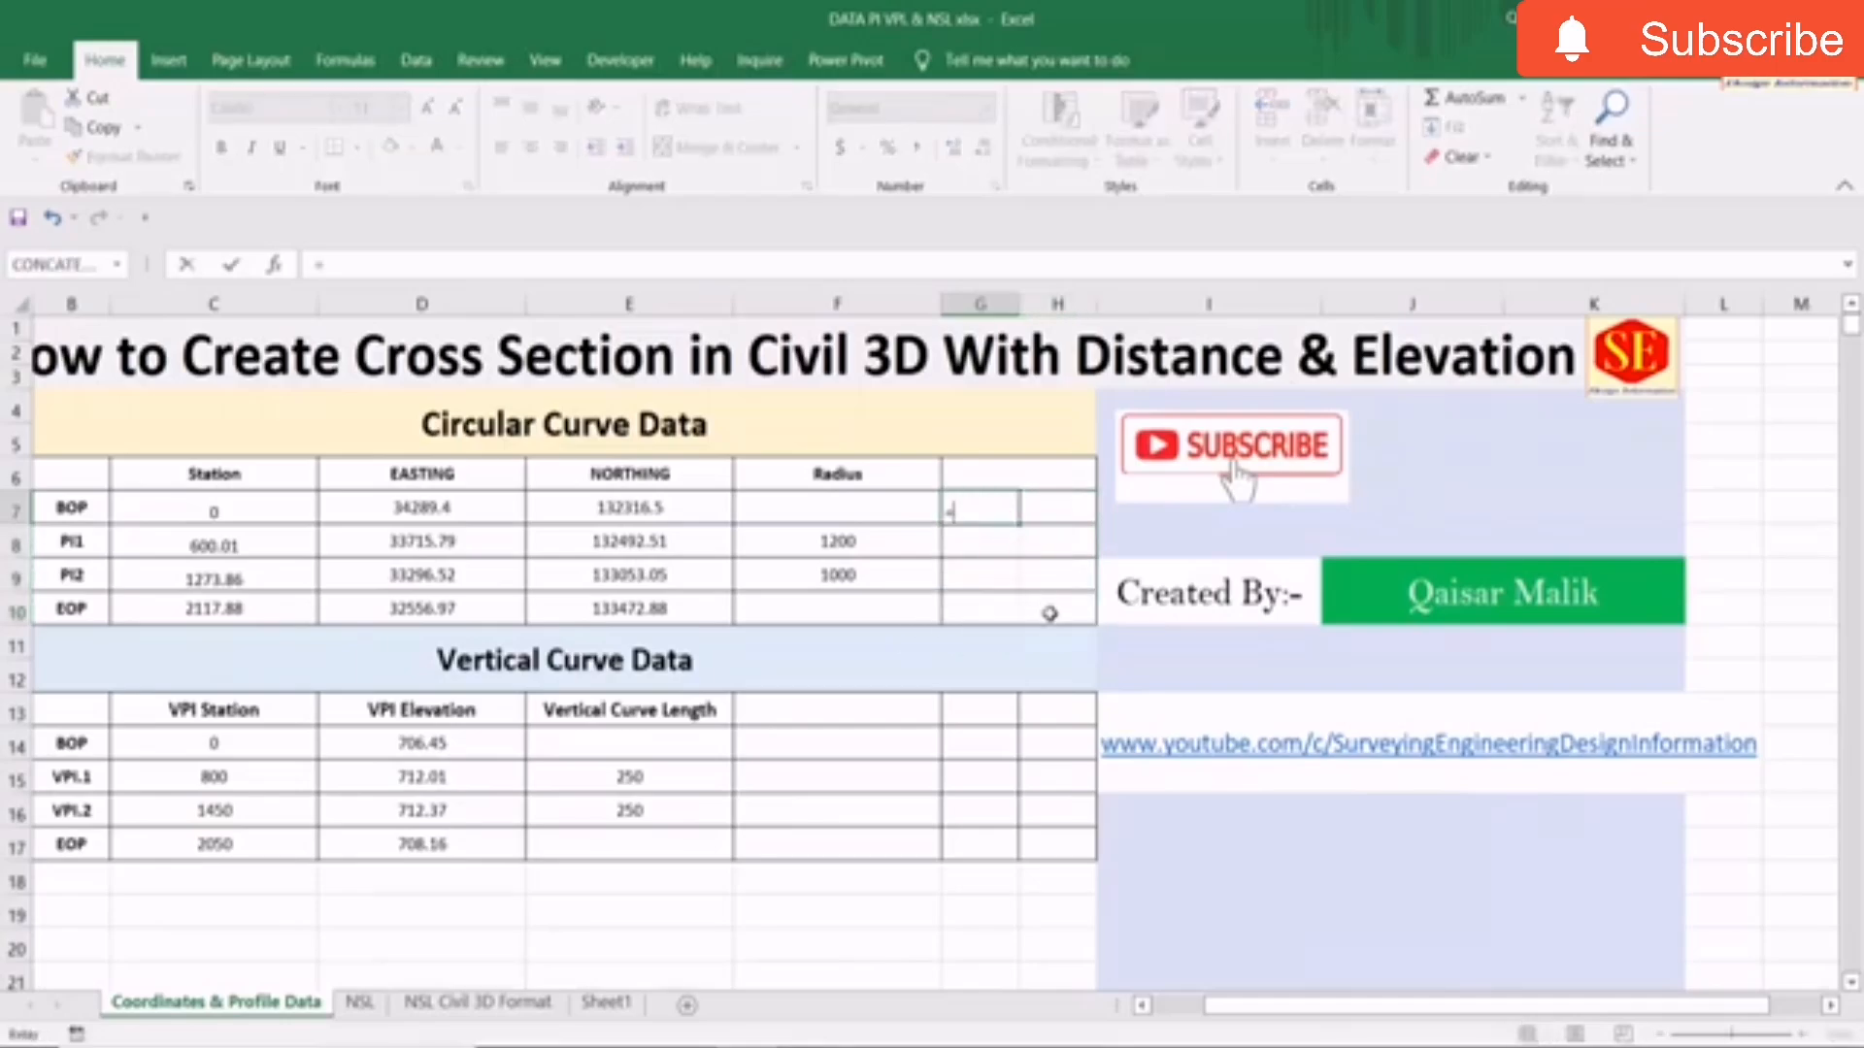
{"action": "left_click", "coordinate": [428, 505]}
{"action": "type", "text": "&\",\"&"}
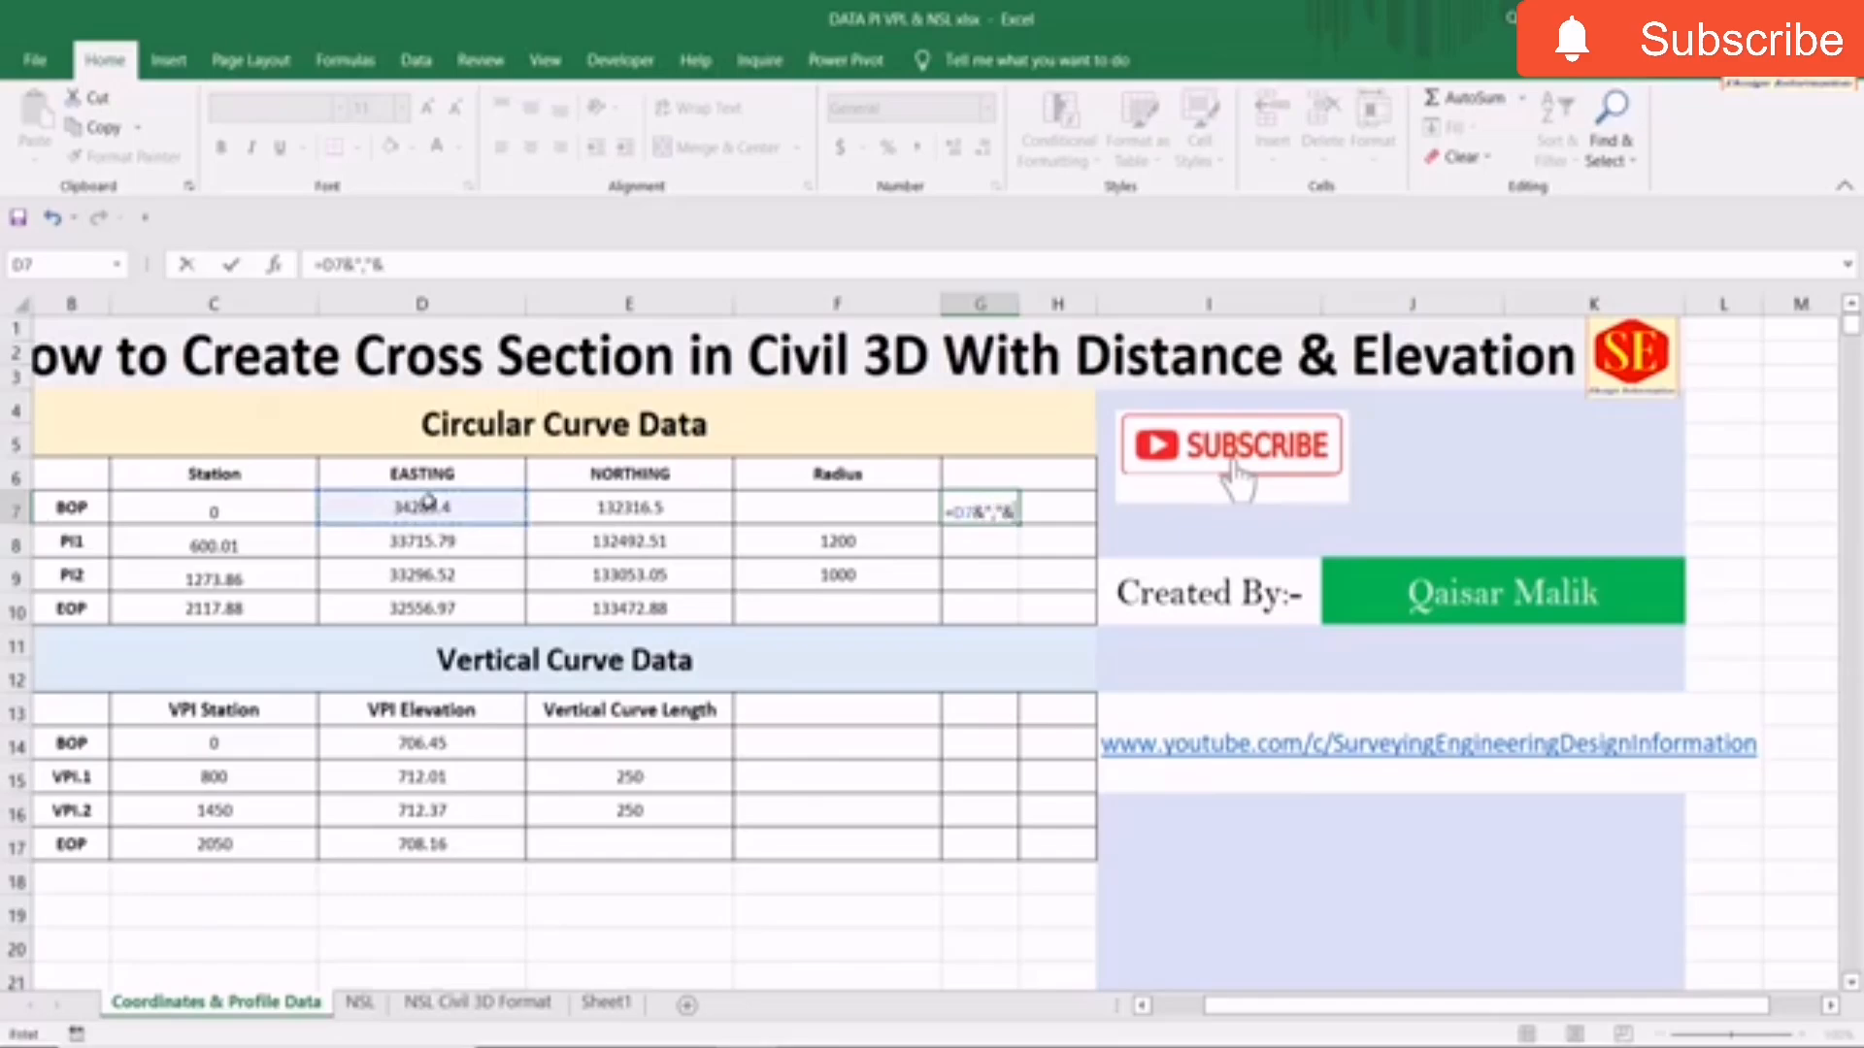
{"action": "left_click", "coordinate": [629, 508]}
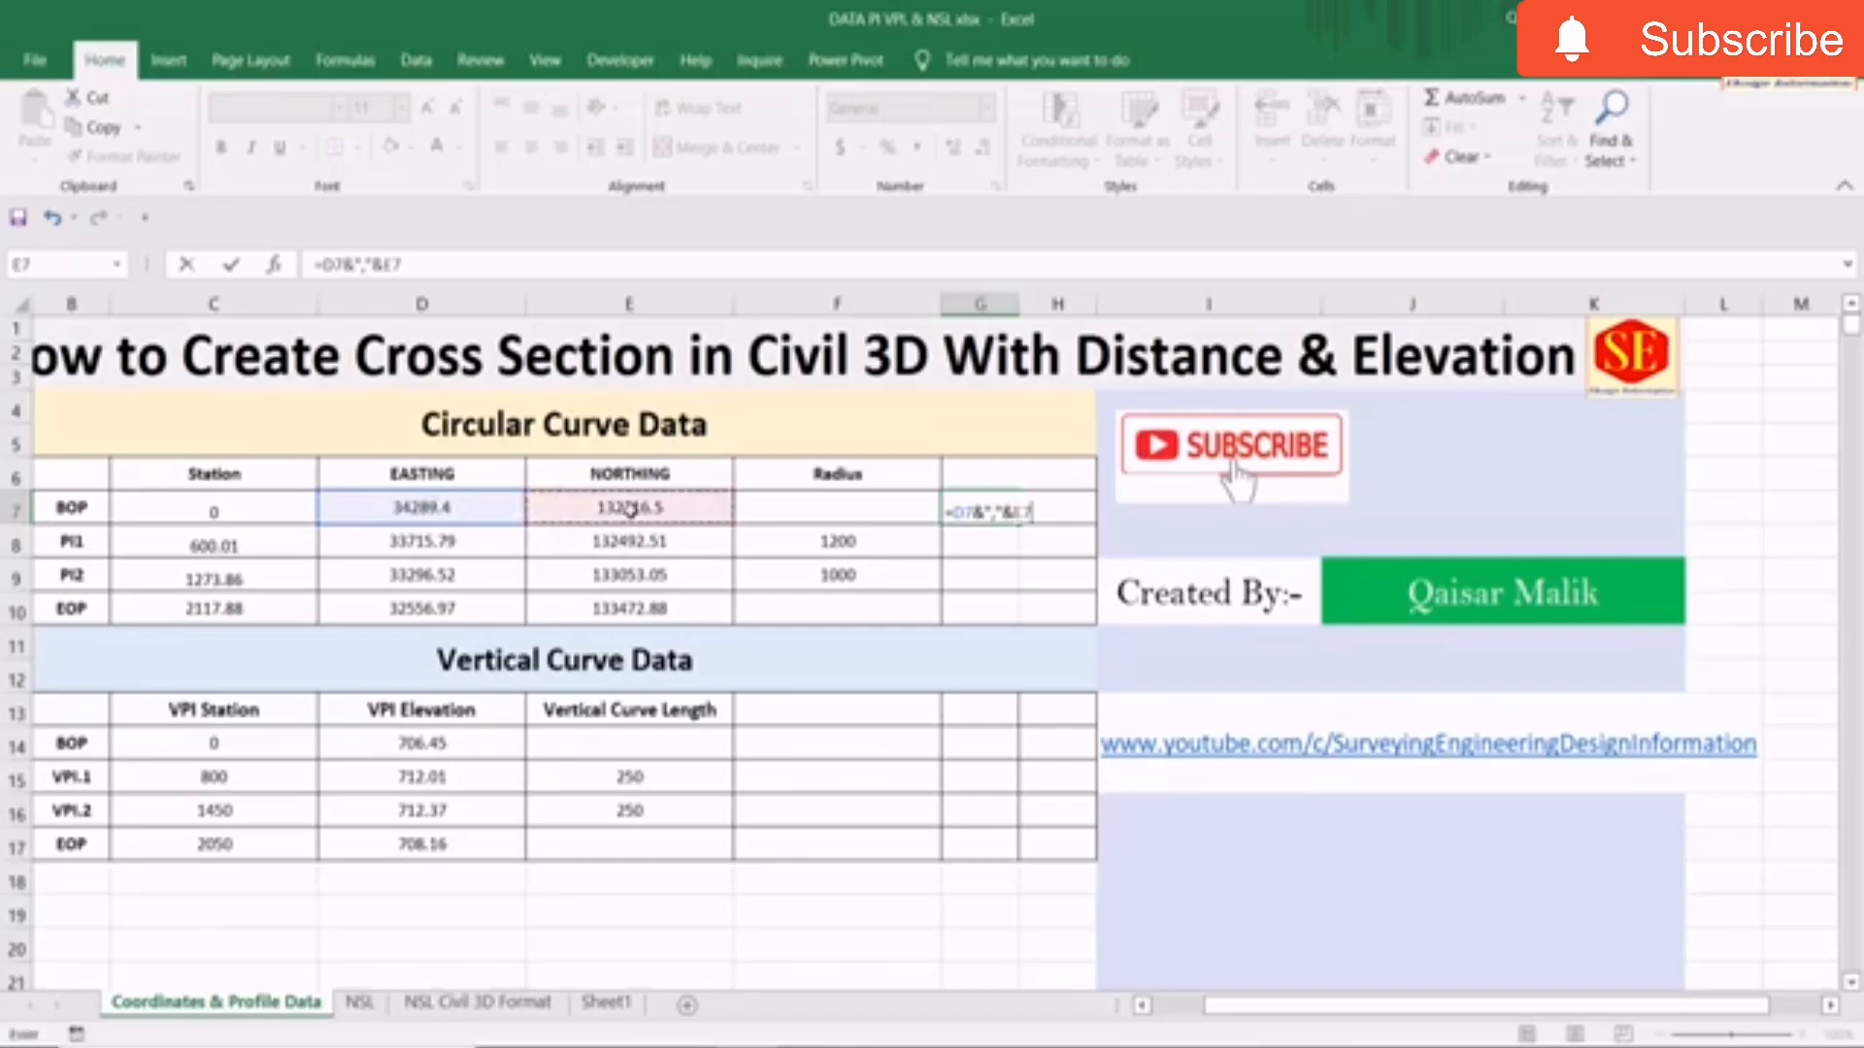
{"action": "key", "text": "Tab"}
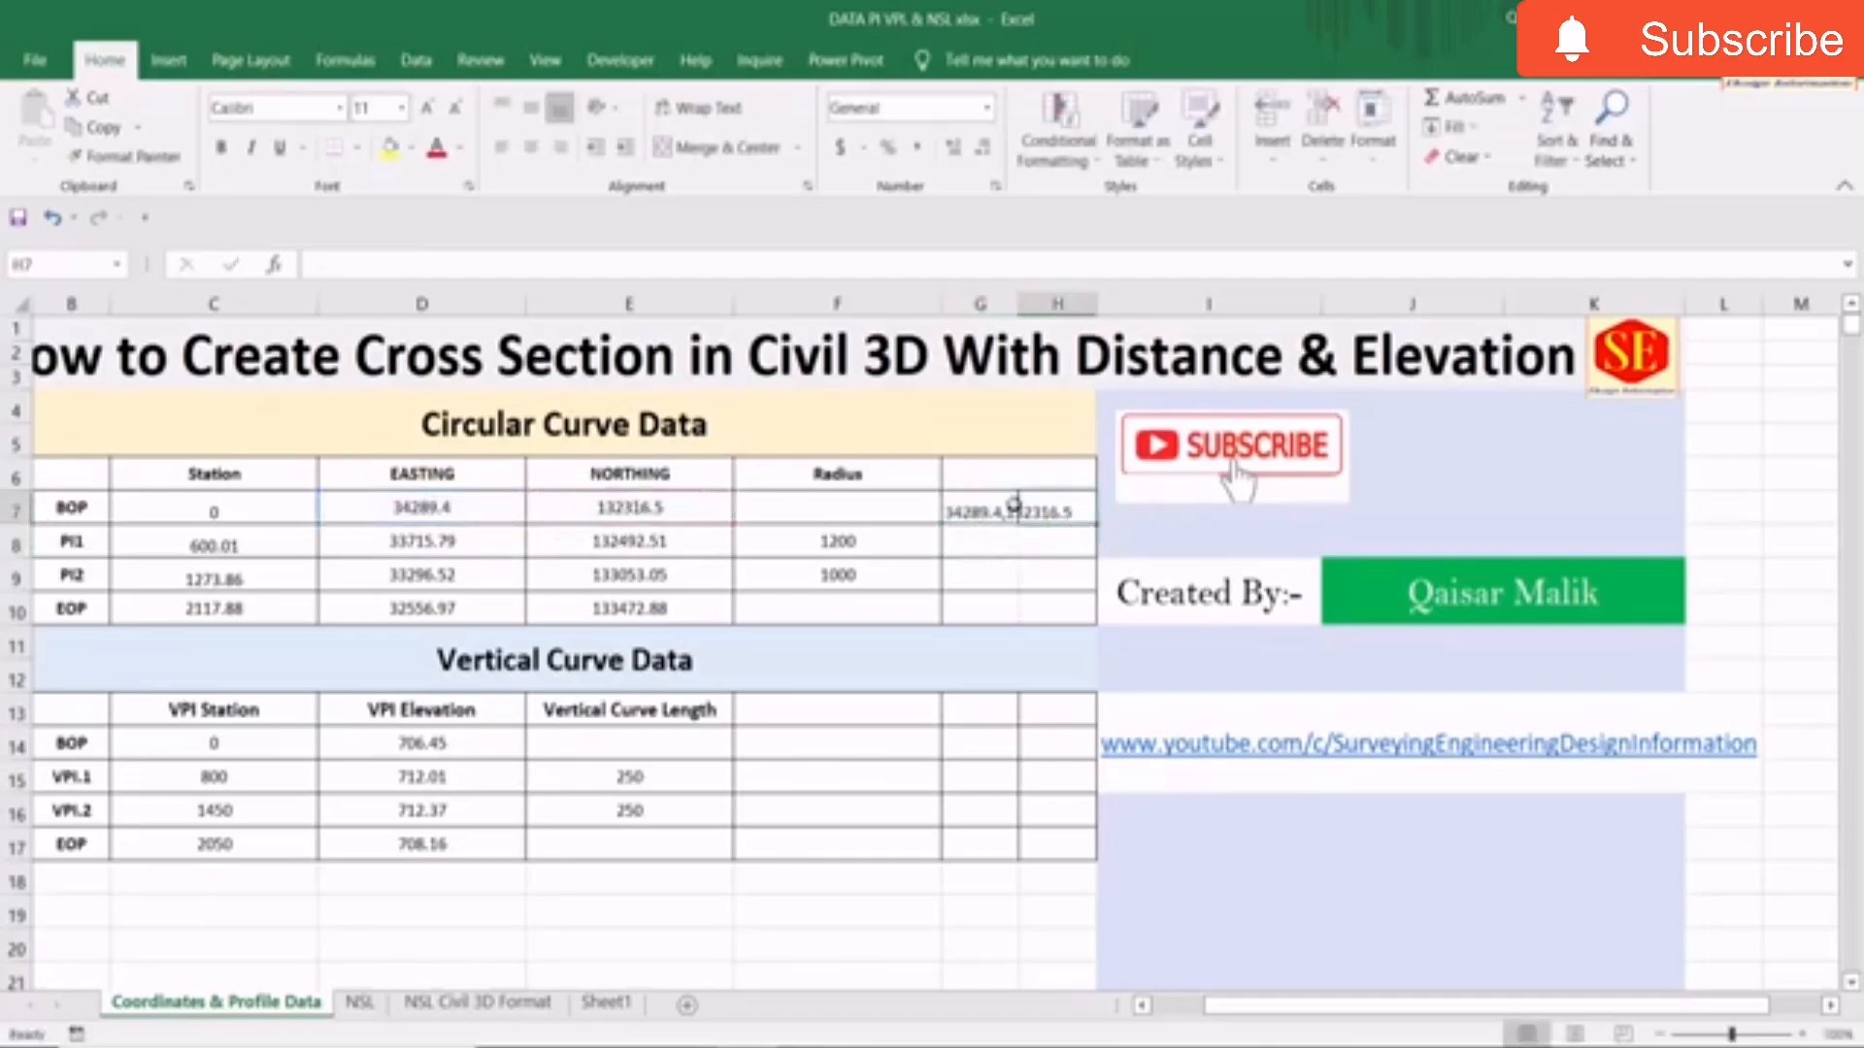
{"action": "left_click", "coordinate": [1010, 508]}
{"action": "left_click_drag", "start_coordinate": [1018, 525], "coordinate": [1022, 621]}
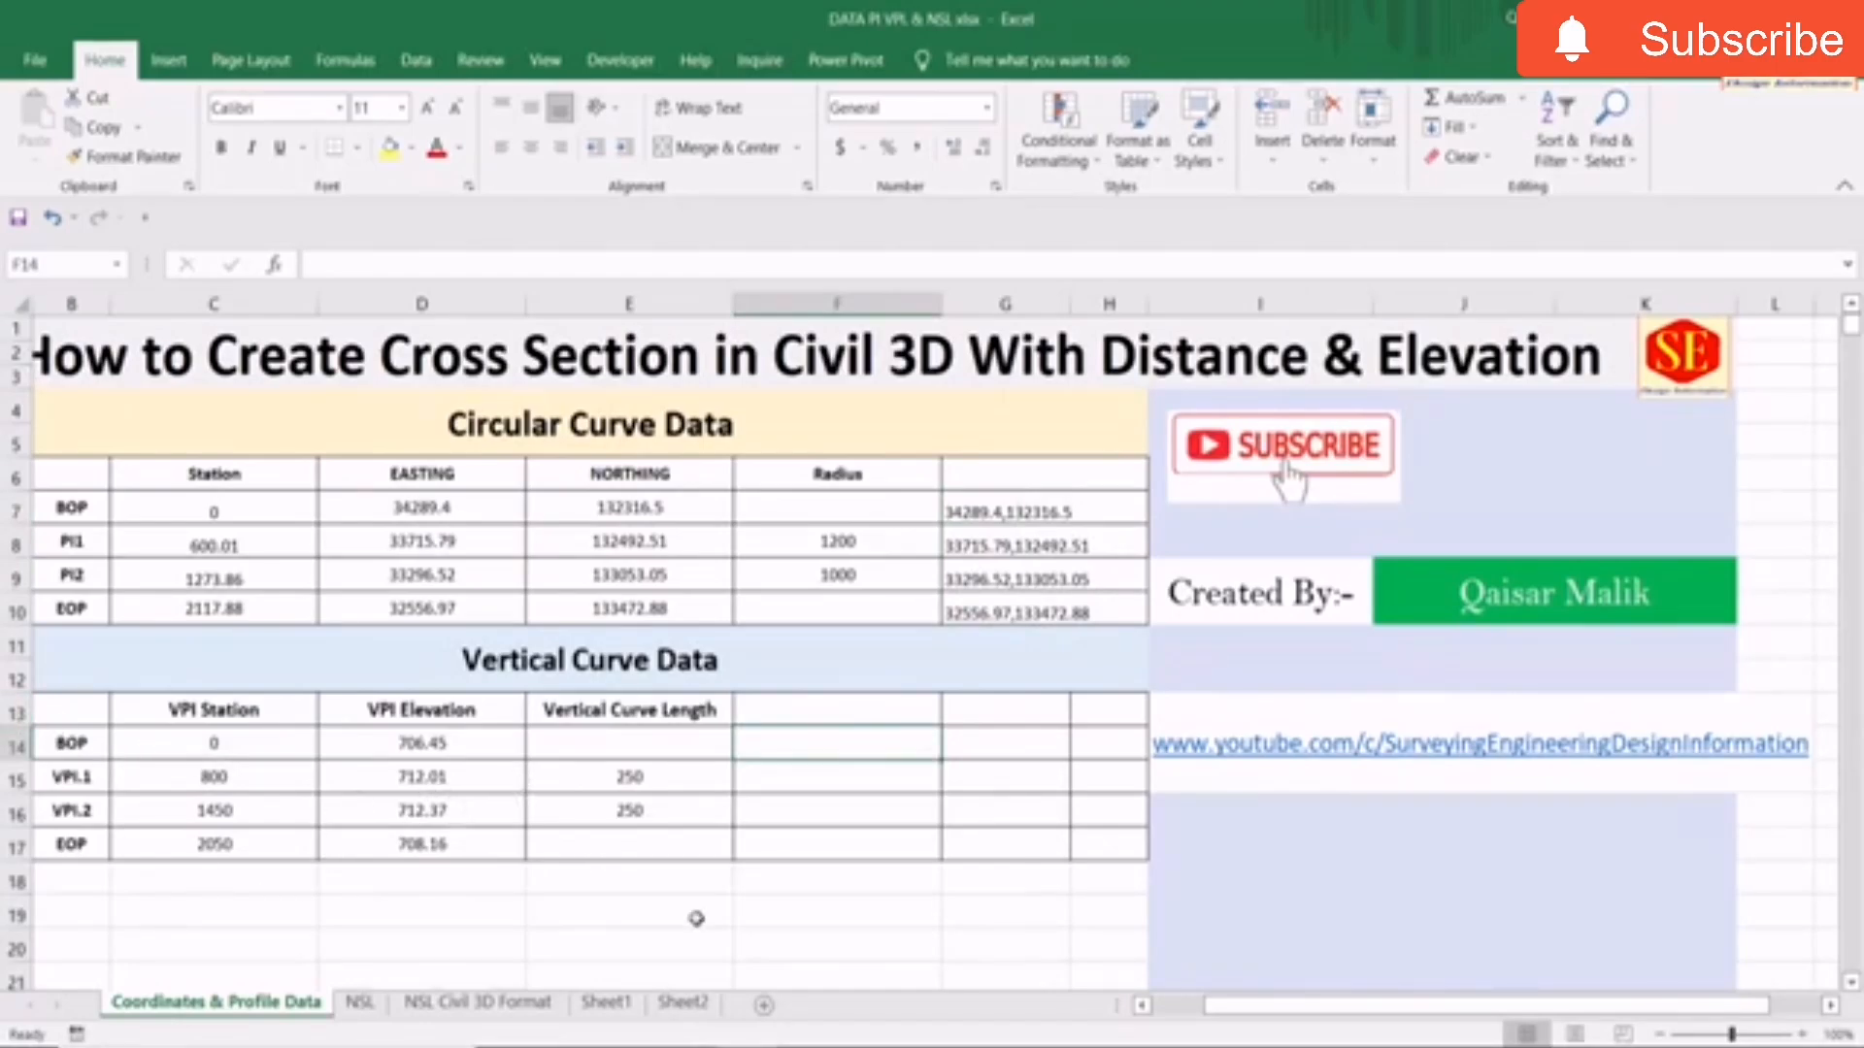
Copy the four combined easting,northing coordinates in G7:G10.
{"action": "left_click_drag", "start_coordinate": [1014, 511], "coordinate": [1031, 610]}
{"action": "right_click", "coordinate": [1031, 610]}
{"action": "left_click", "coordinate": [1111, 505]}
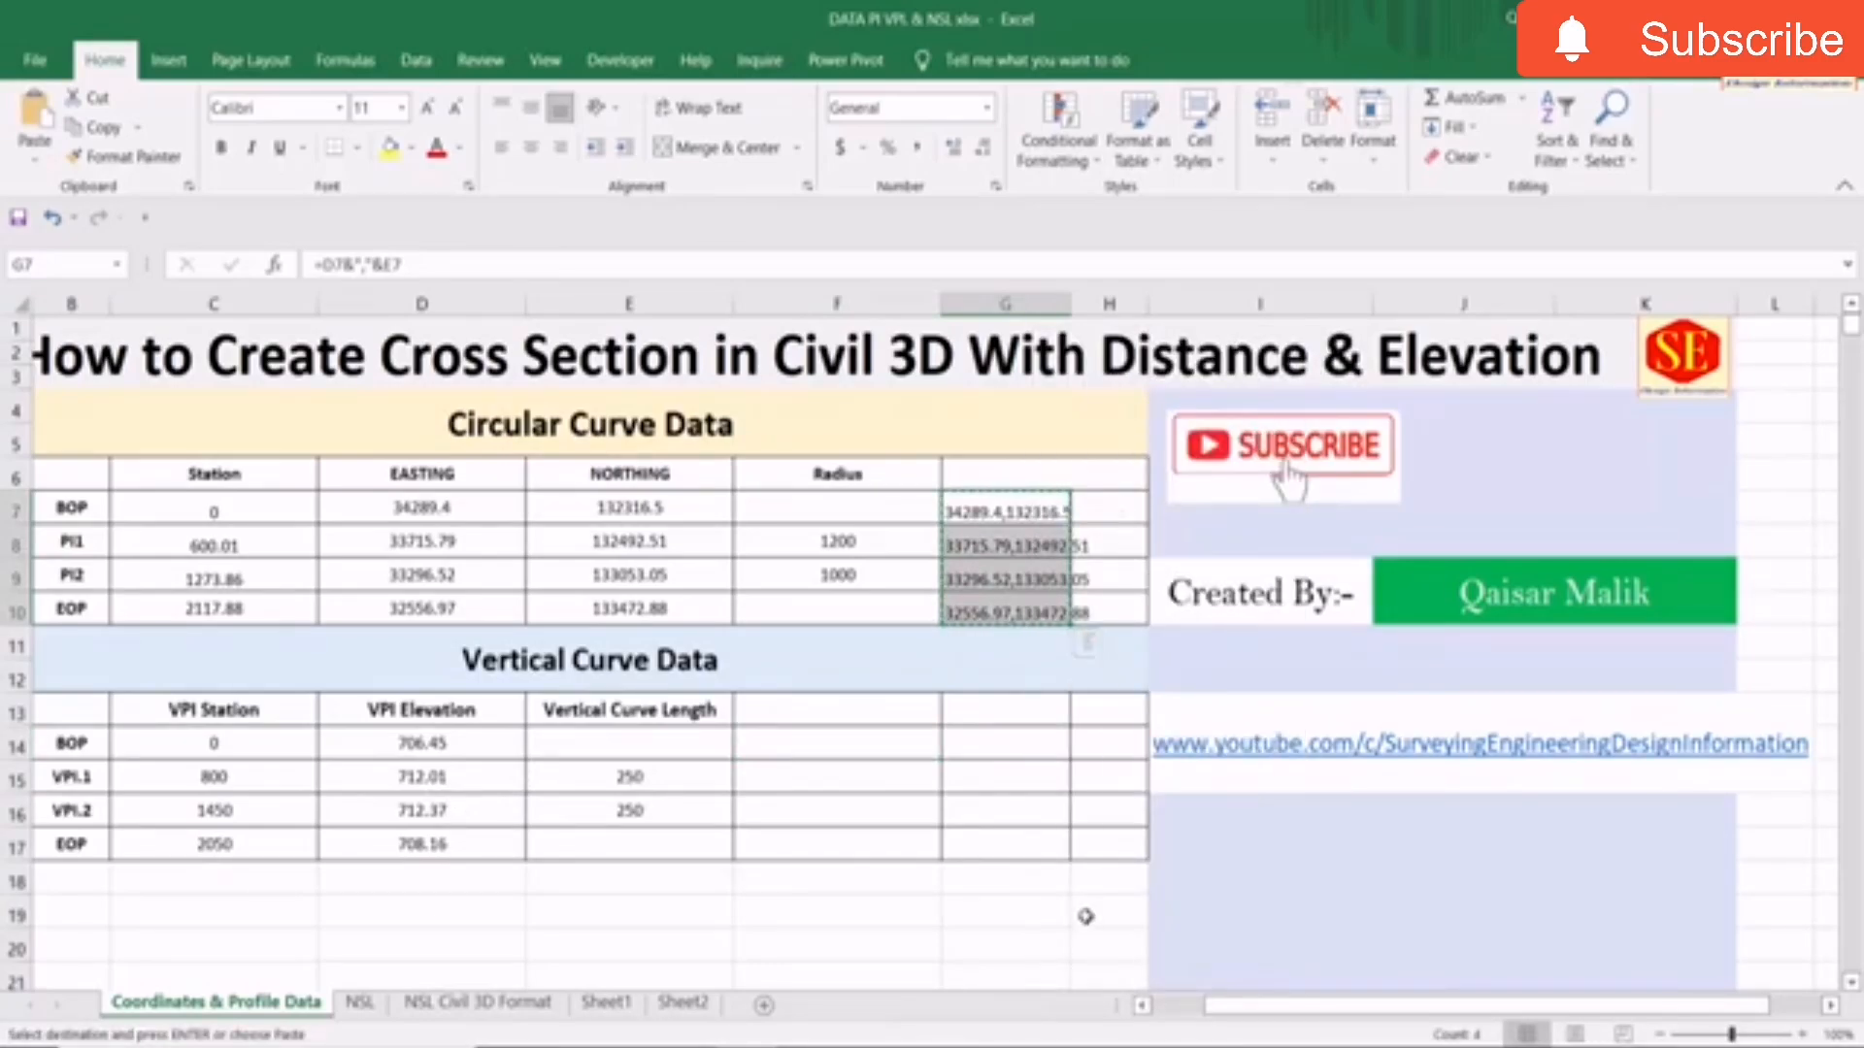
Switch to Civil 3D, draw a polyline through the copied coordinates with PLINE and zoom to its extents.
{"action": "key", "text": "alt+Tab"}
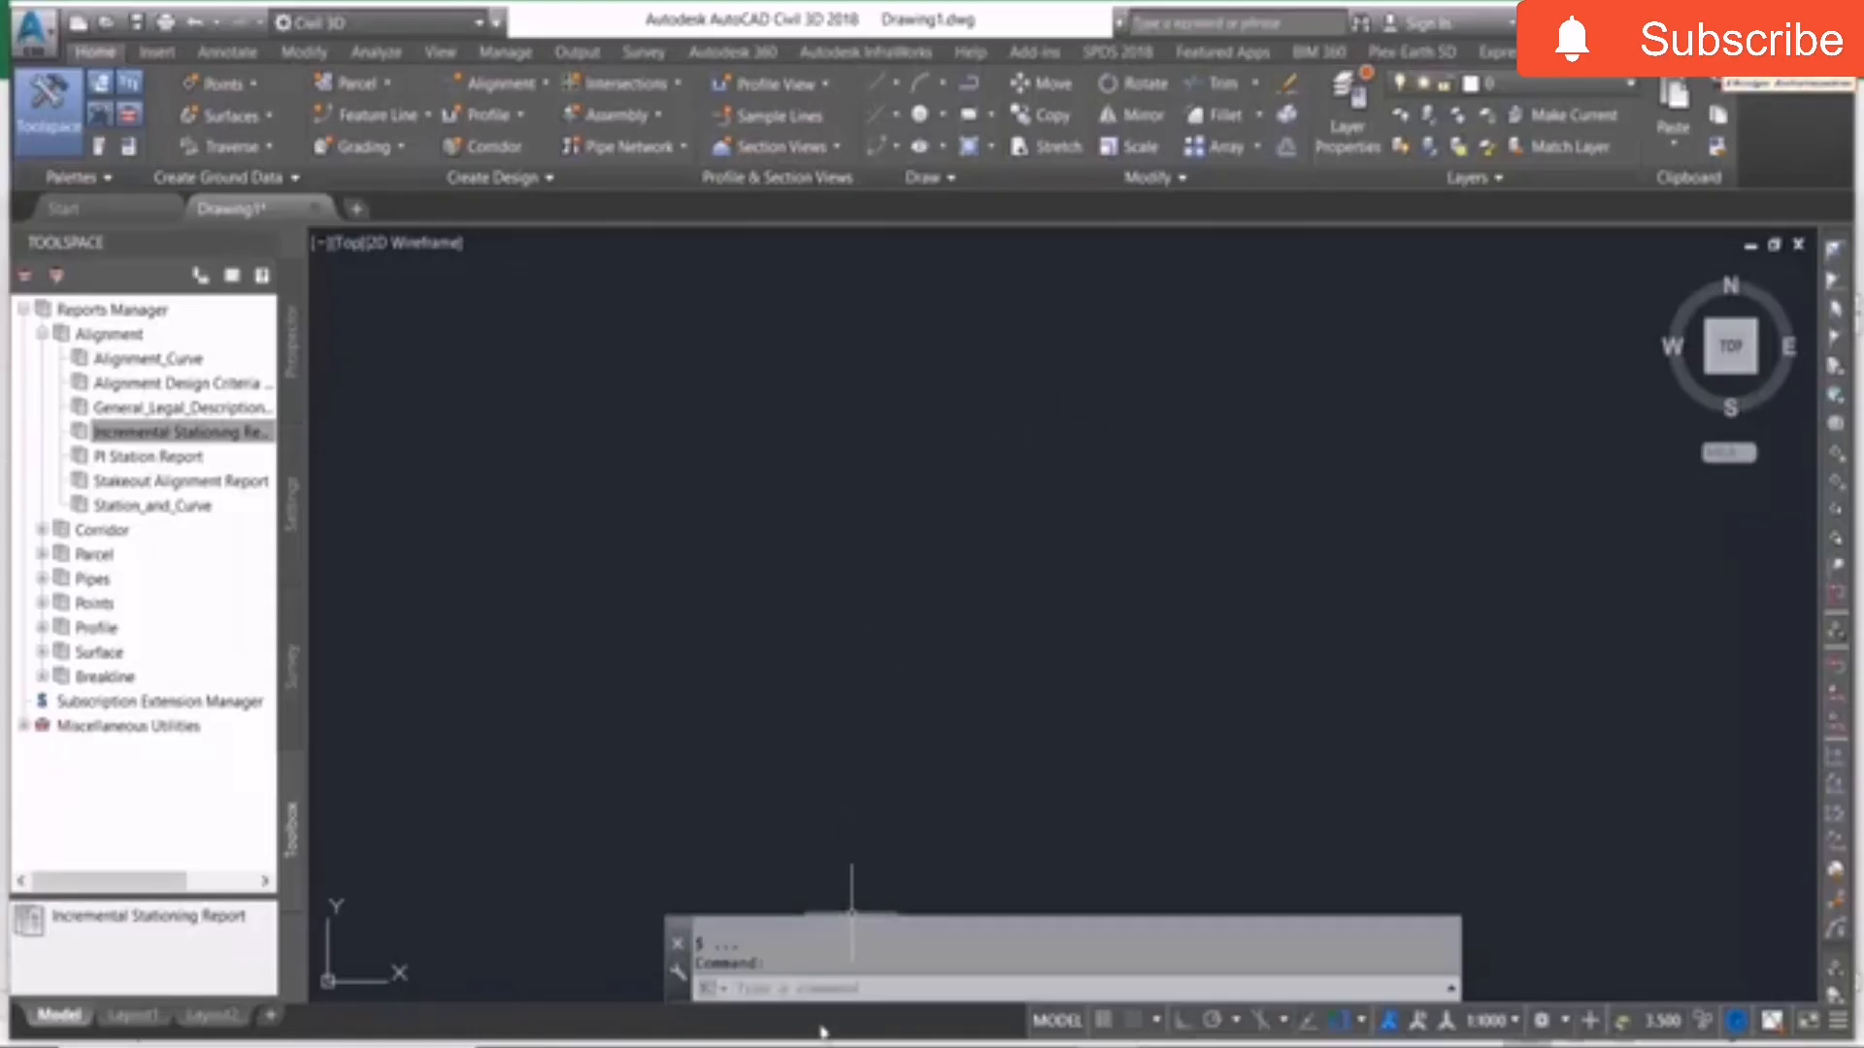
{"action": "type", "text": "PLINE"}
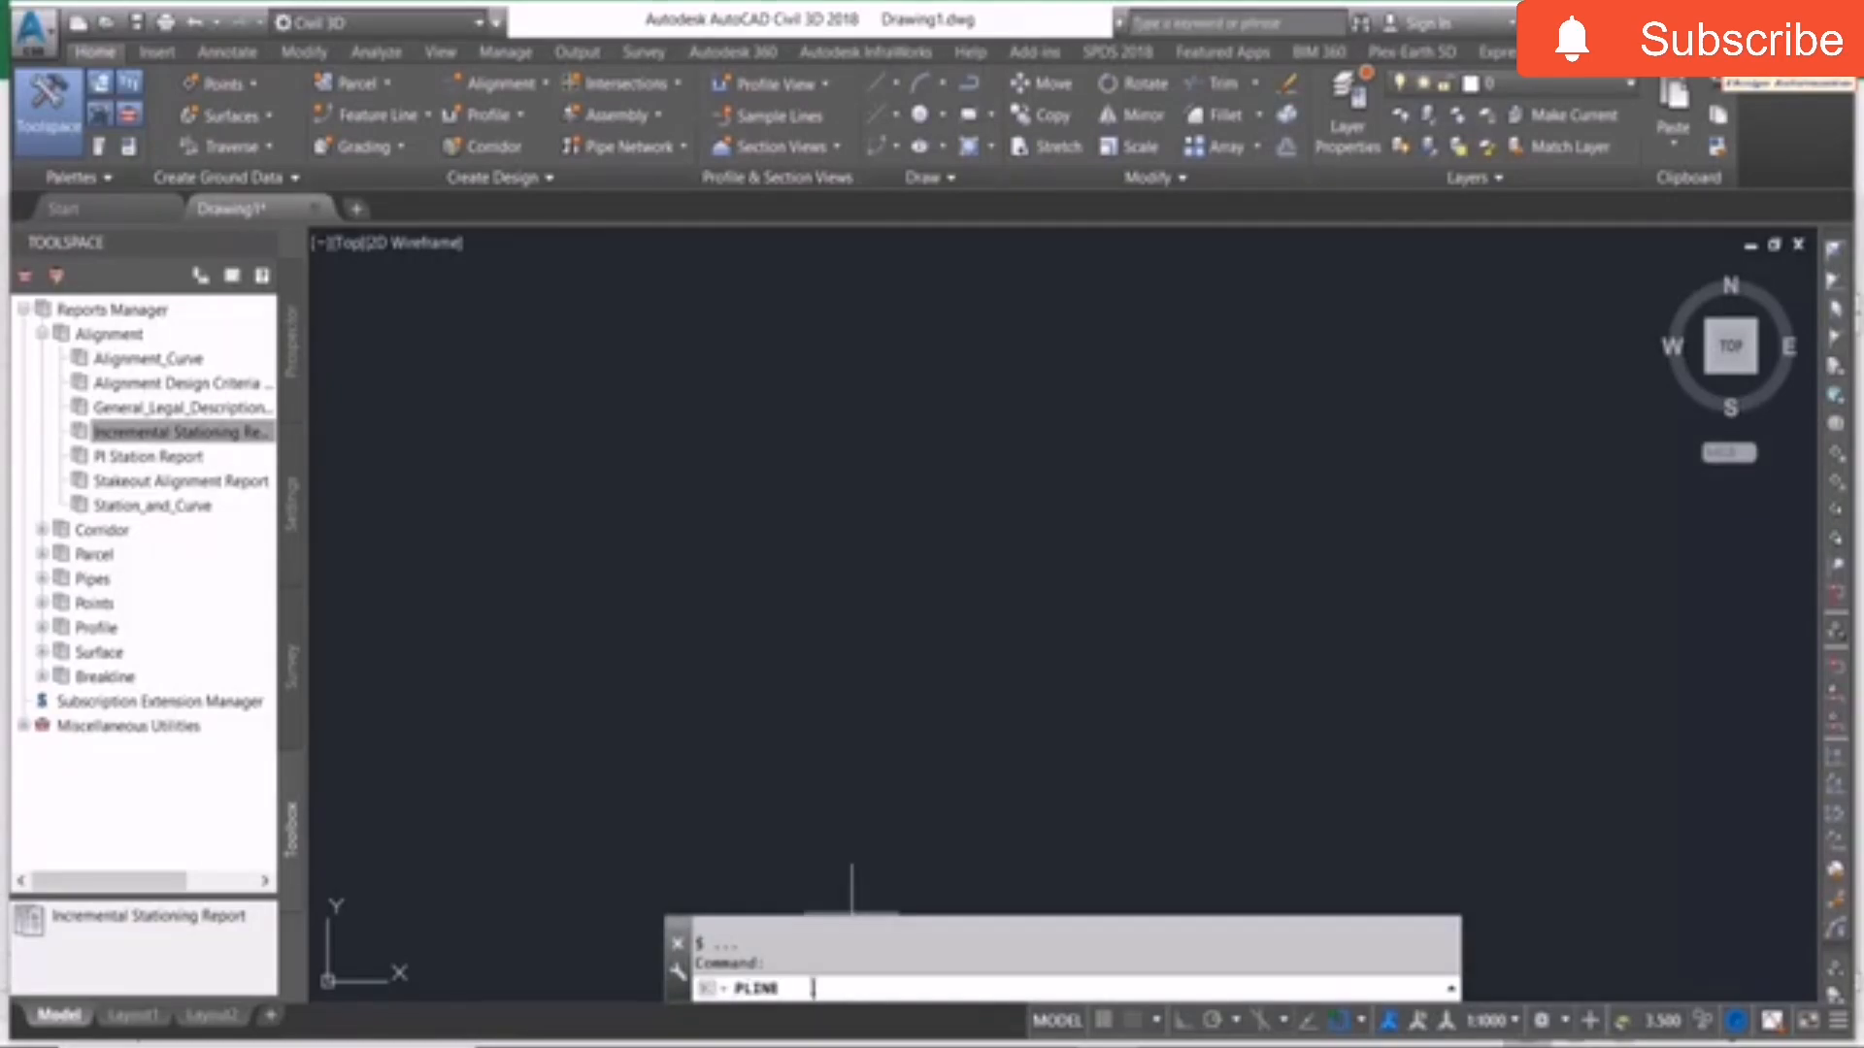
{"action": "key", "text": "Return"}
{"action": "right_click", "coordinate": [996, 1001]}
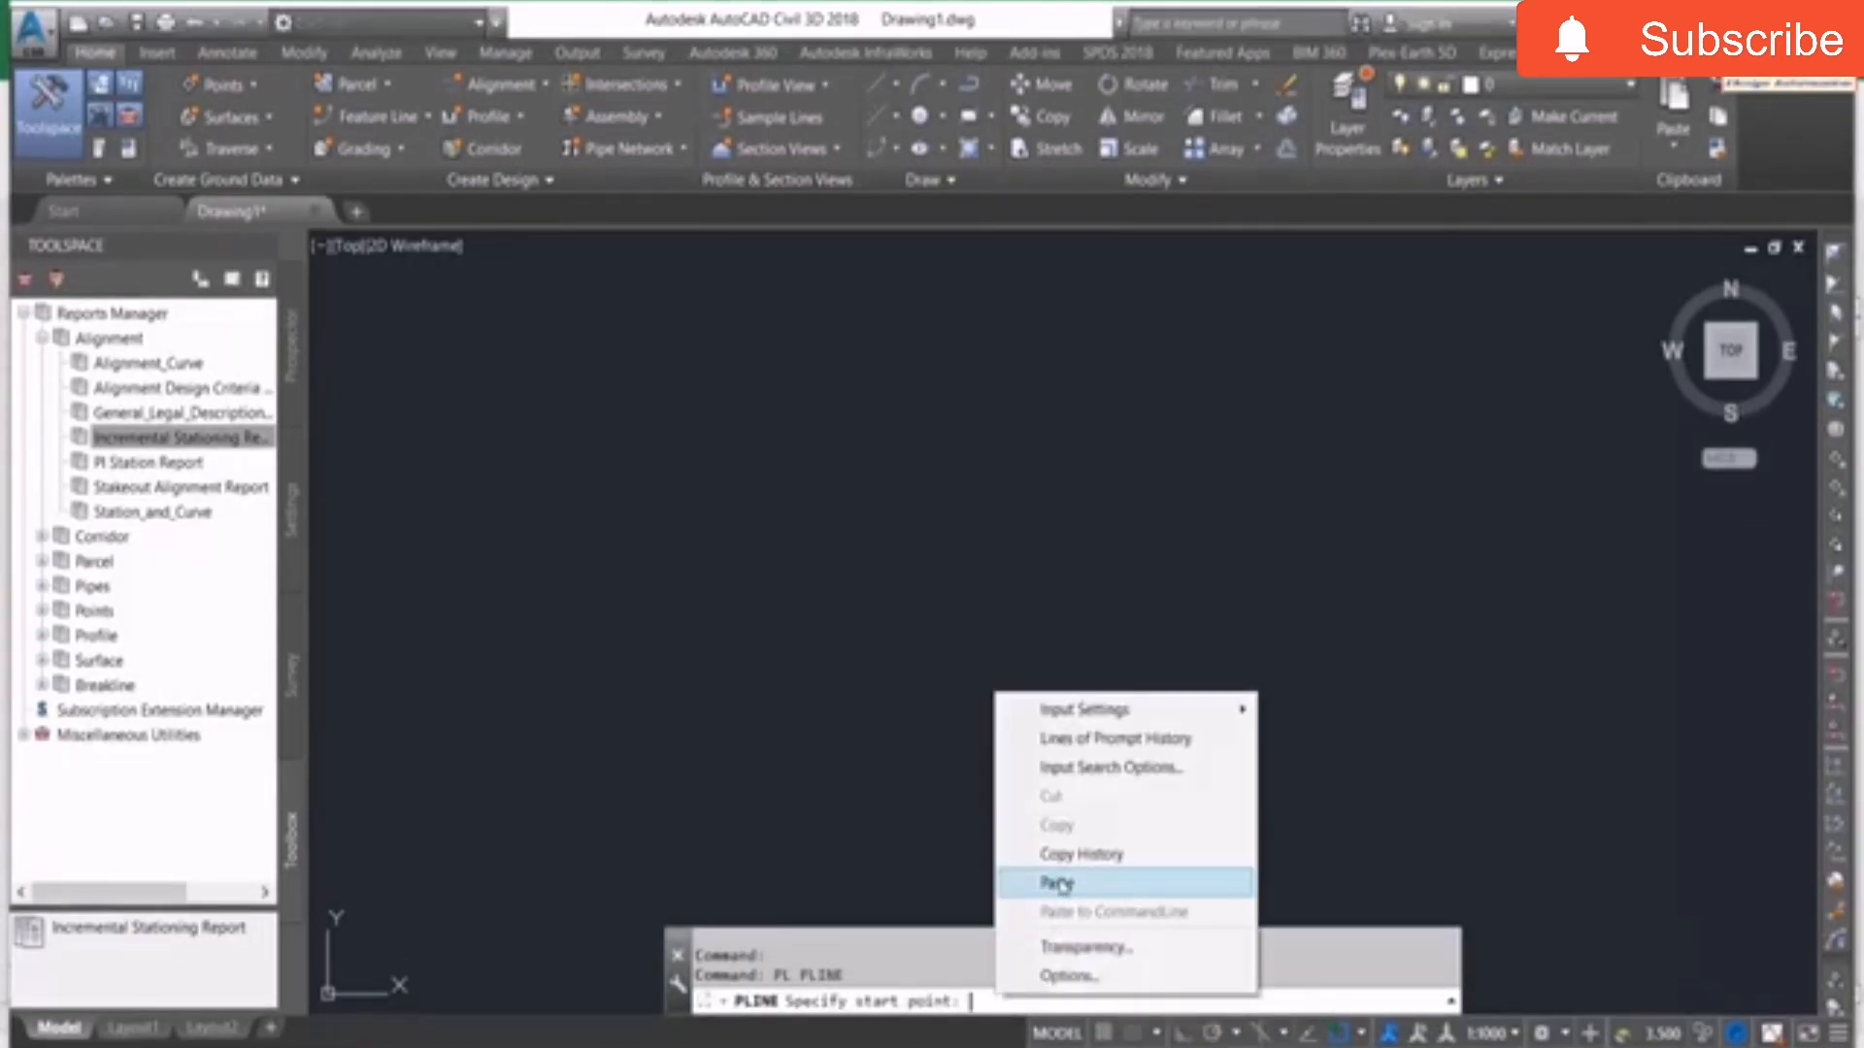
{"action": "left_click", "coordinate": [1065, 877]}
{"action": "key", "text": "Escape"}
{"action": "type", "text": "z"}
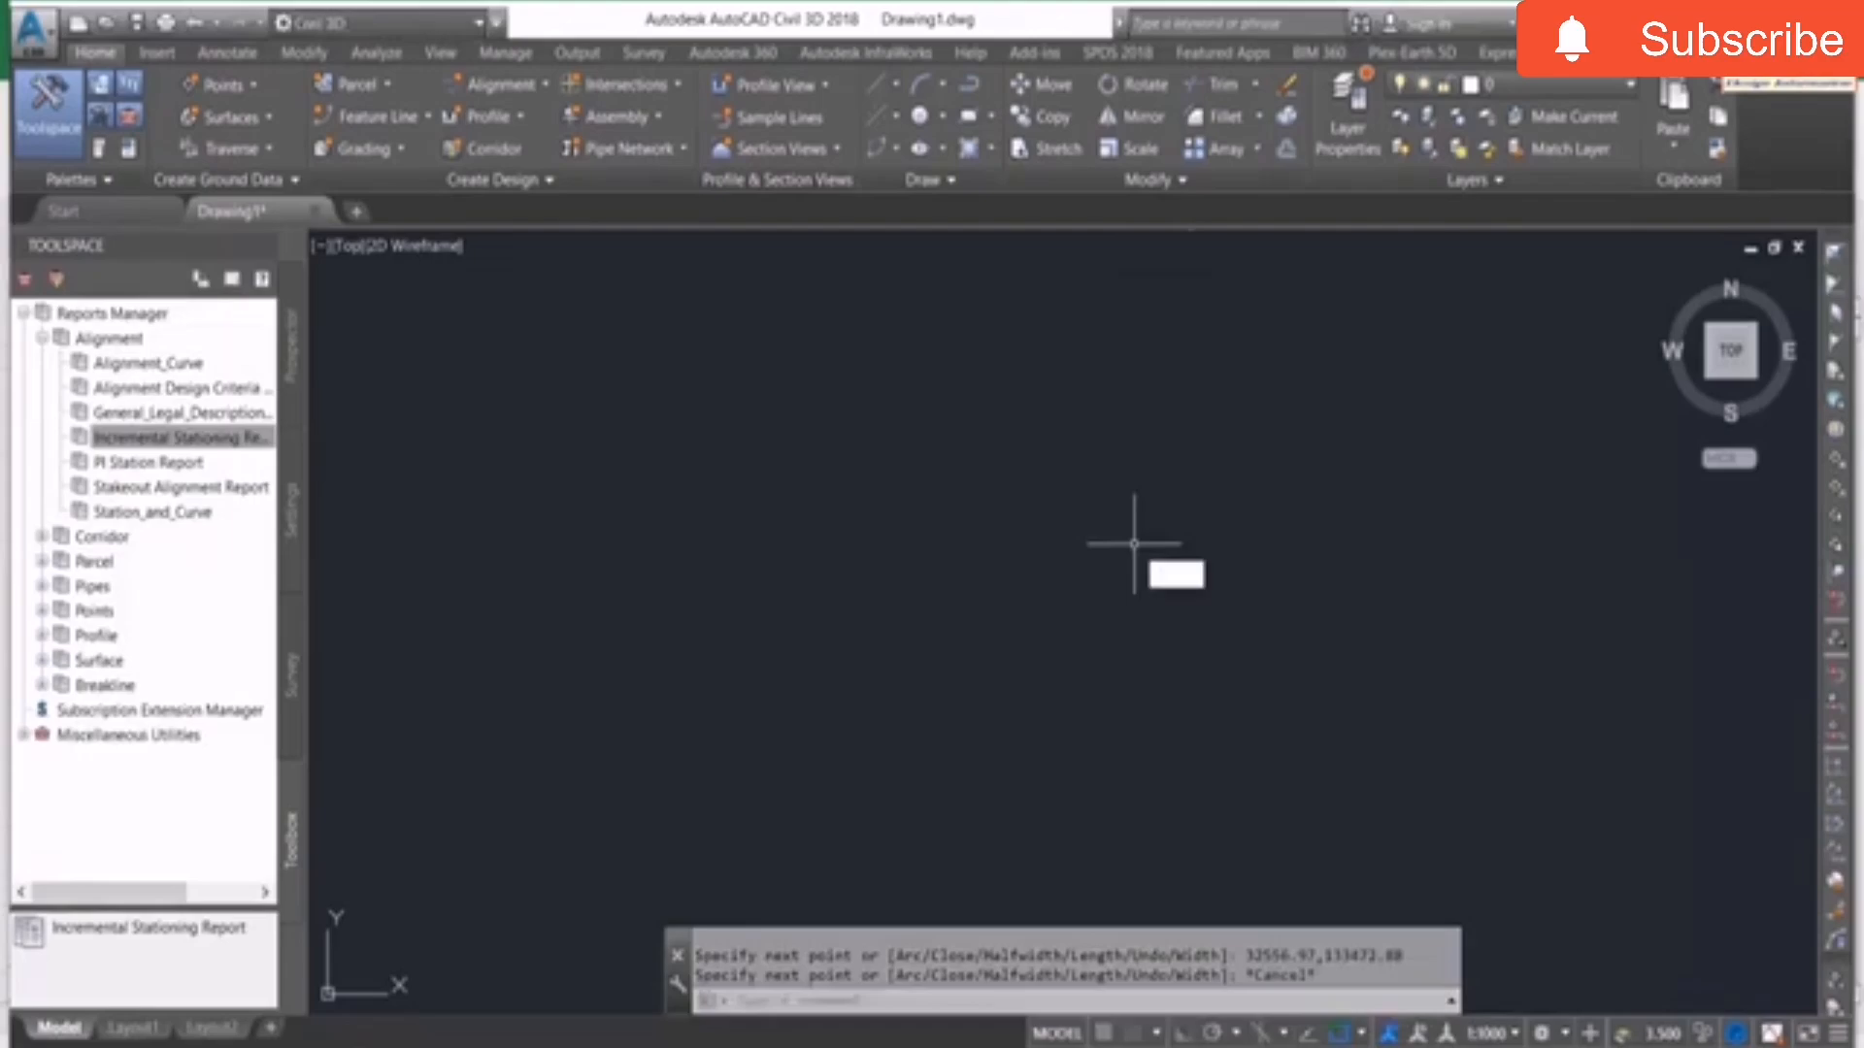
{"action": "type", "text": "e"}
{"action": "key", "text": "Return"}
{"action": "scroll", "coordinate": [1090, 633], "scroll_direction": "down", "scroll_amount": 4}
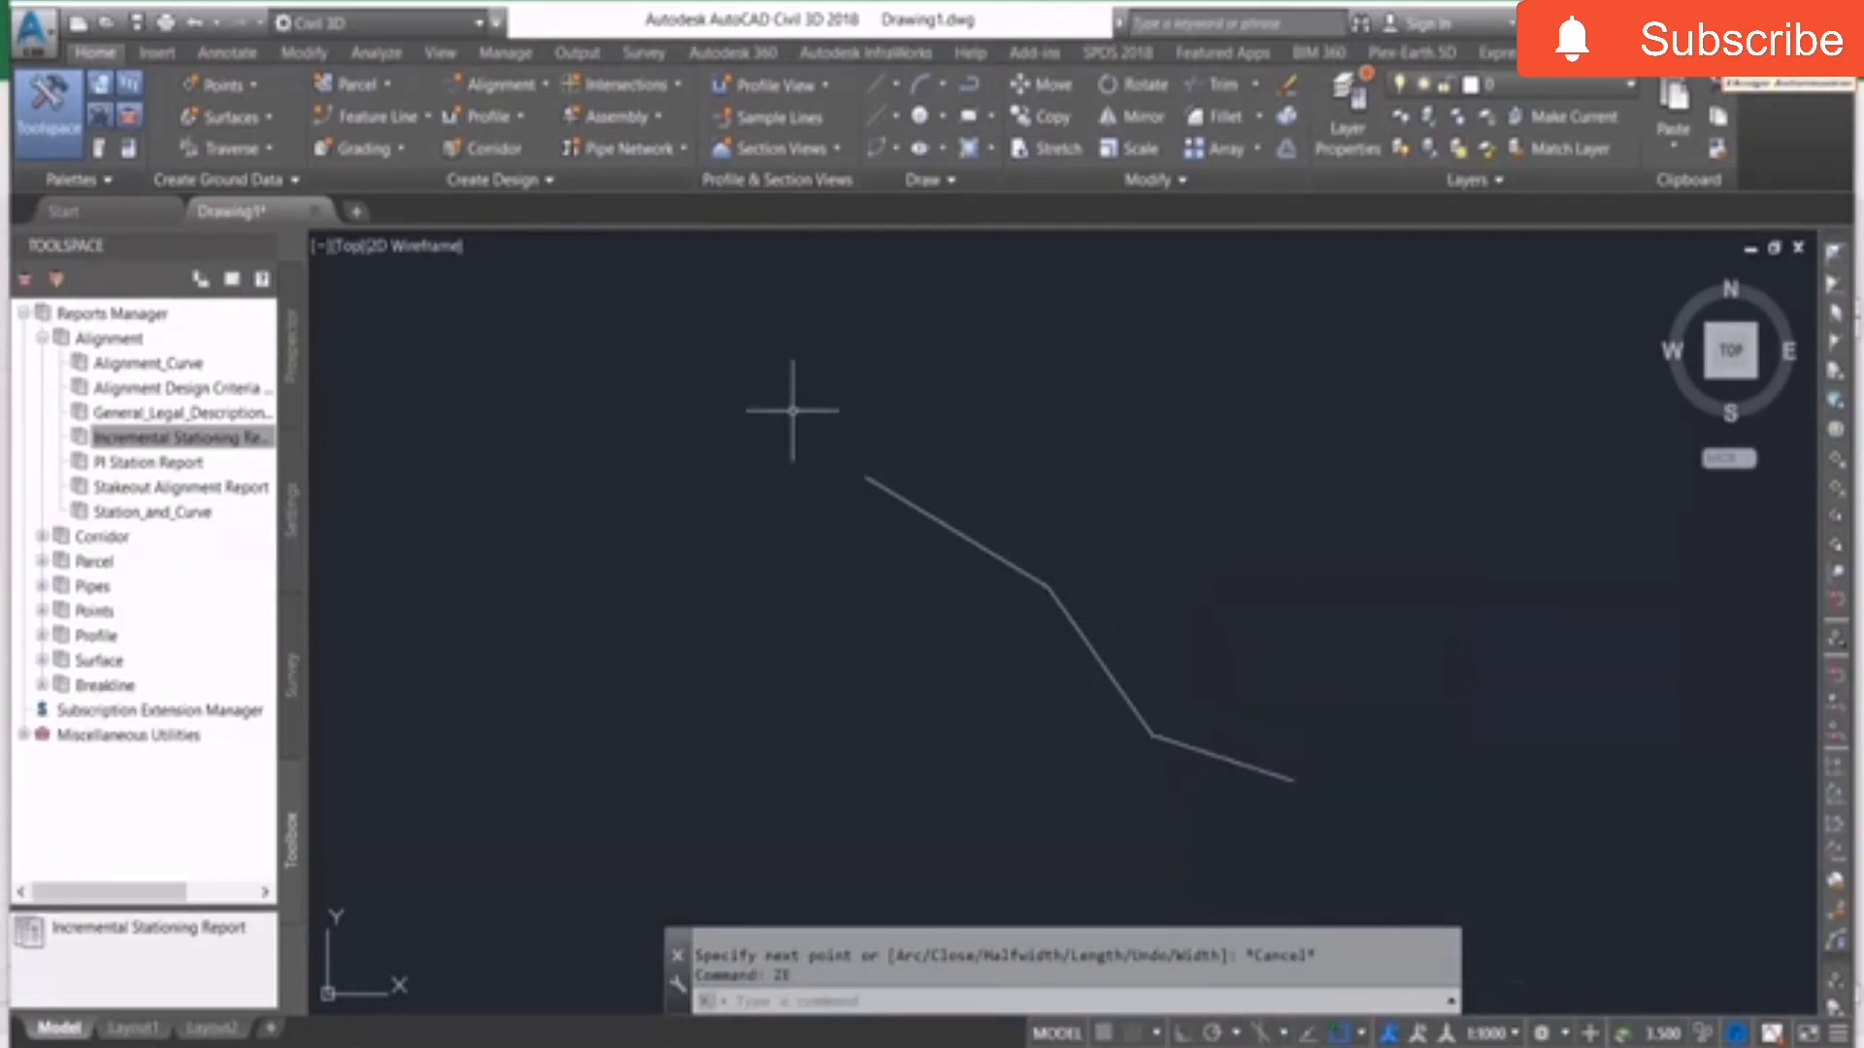
Switch to the PDF and check the whole plan from BOP to EOP against the drawn polyline's layout.
{"action": "left_click", "coordinate": [956, 1043]}
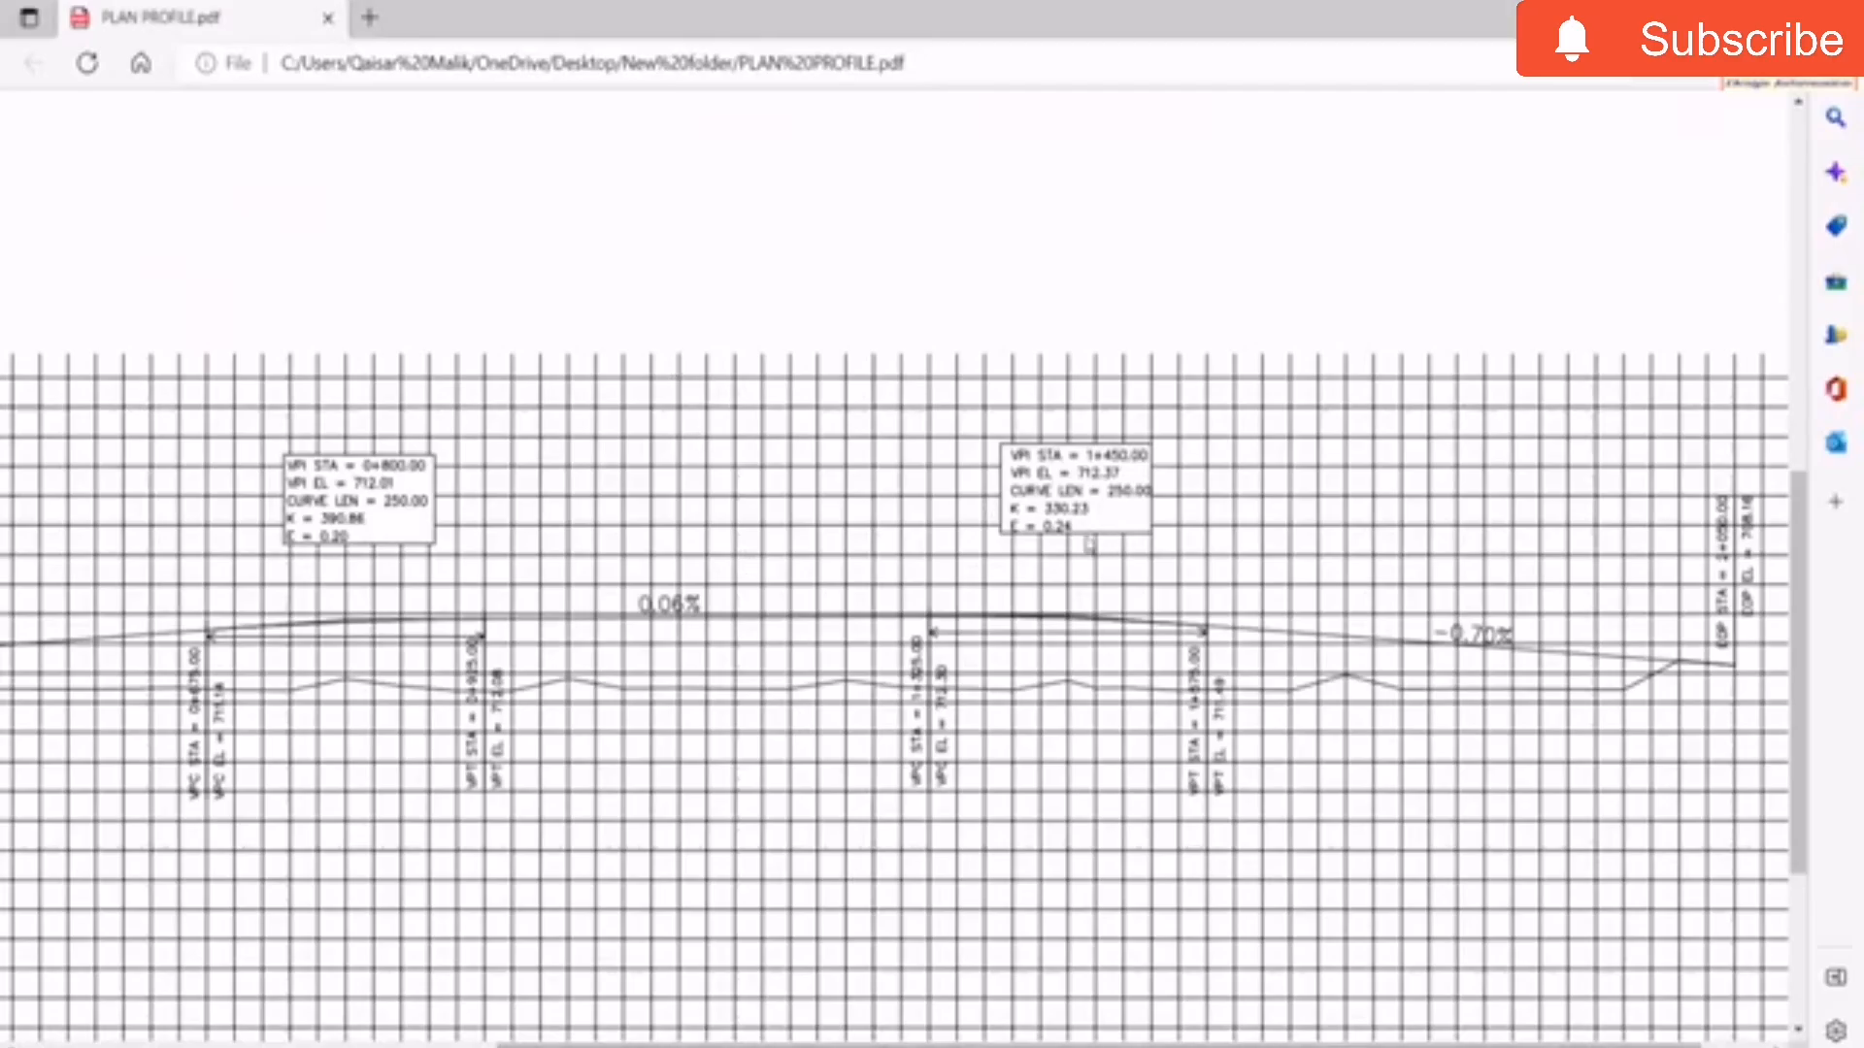
{"action": "scroll", "coordinate": [1089, 543], "scroll_direction": "down", "scroll_amount": 5, "text": "ctrl"}
{"action": "scroll", "coordinate": [254, 345], "scroll_direction": "up", "scroll_amount": 2}
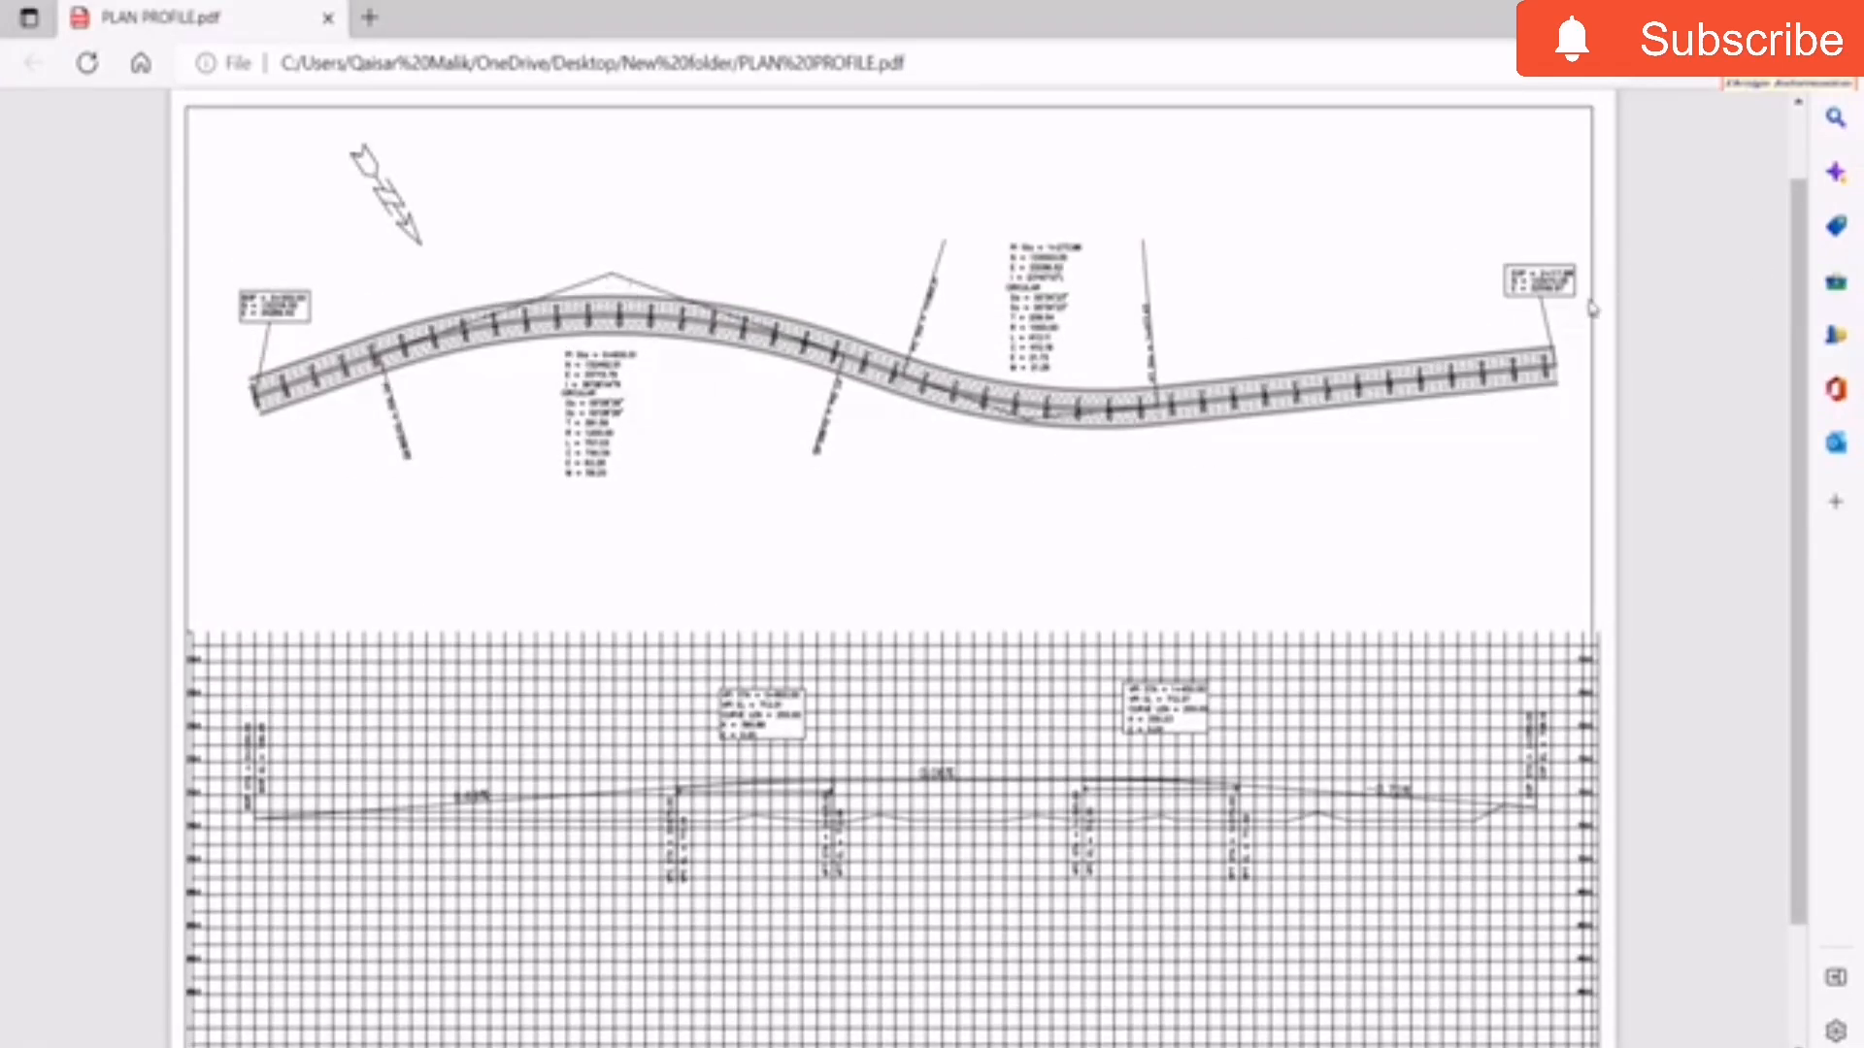
{"action": "key", "text": "alt+Tab"}
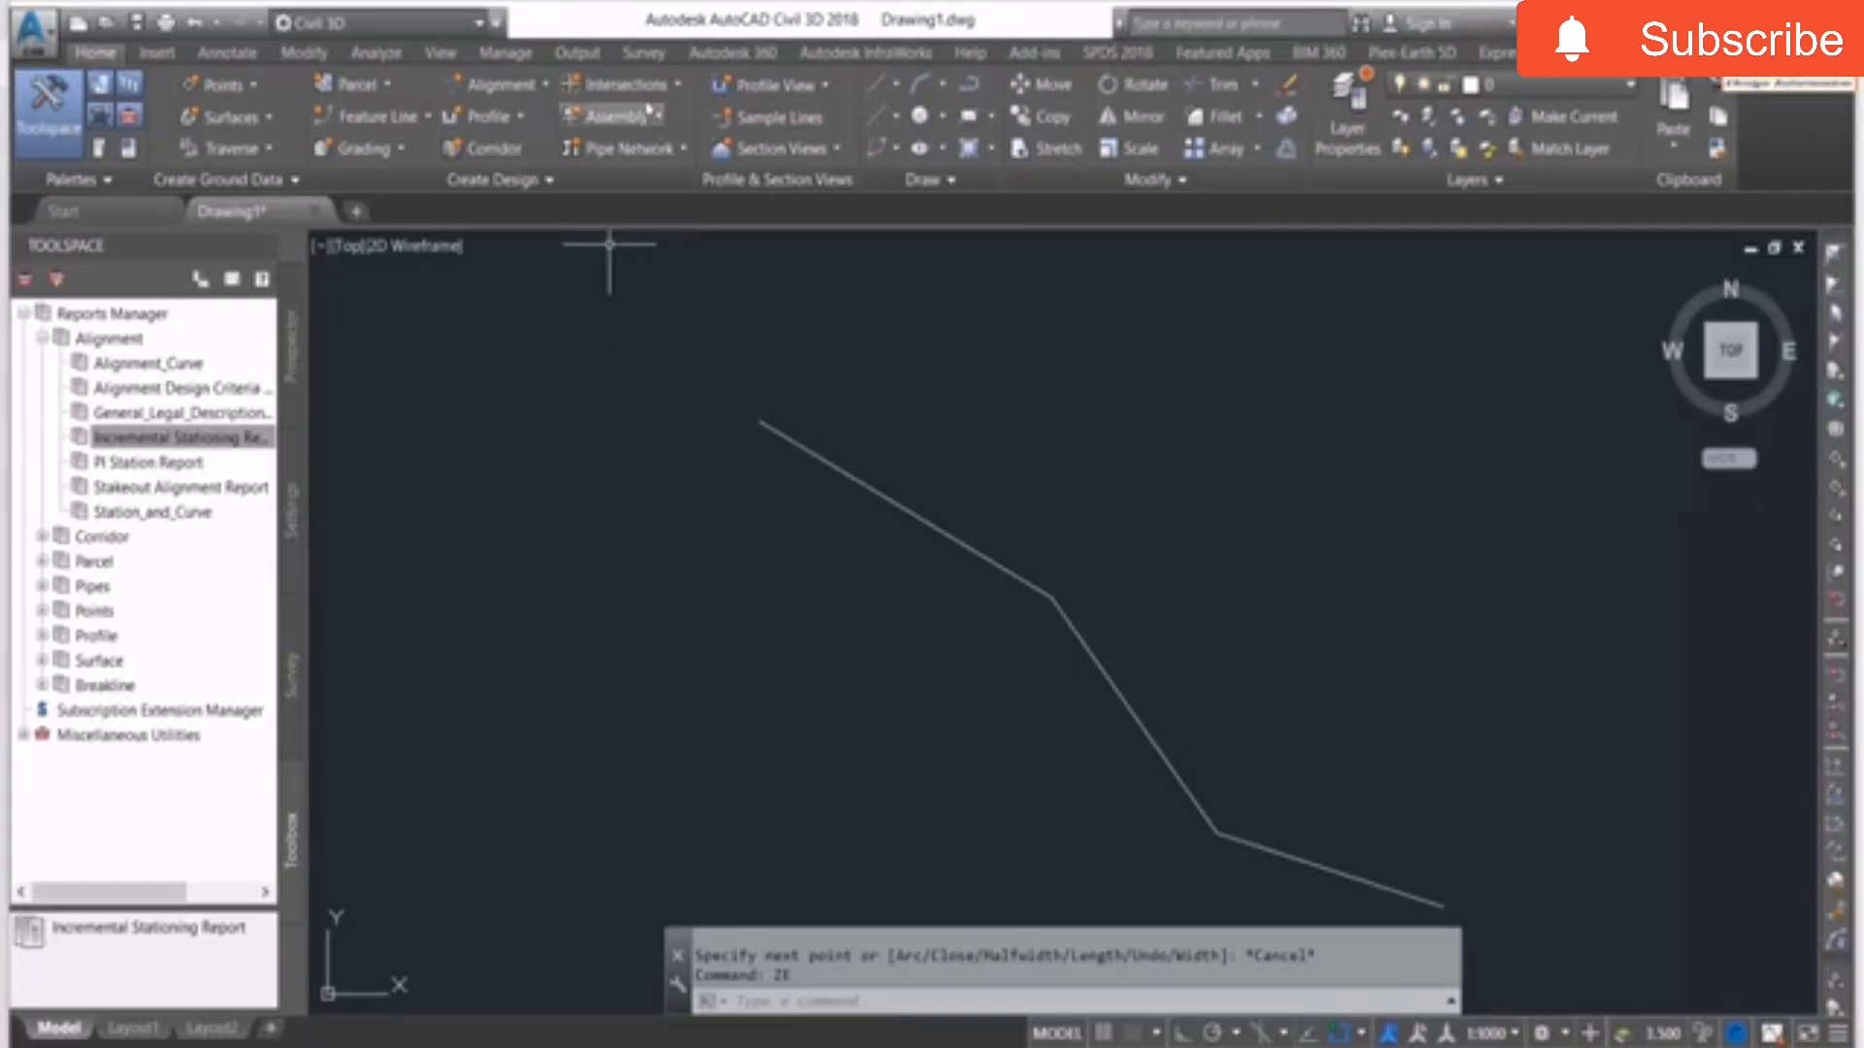
Start Create Alignment from Objects with the polyline and accept its direction.
{"action": "left_click", "coordinate": [547, 87]}
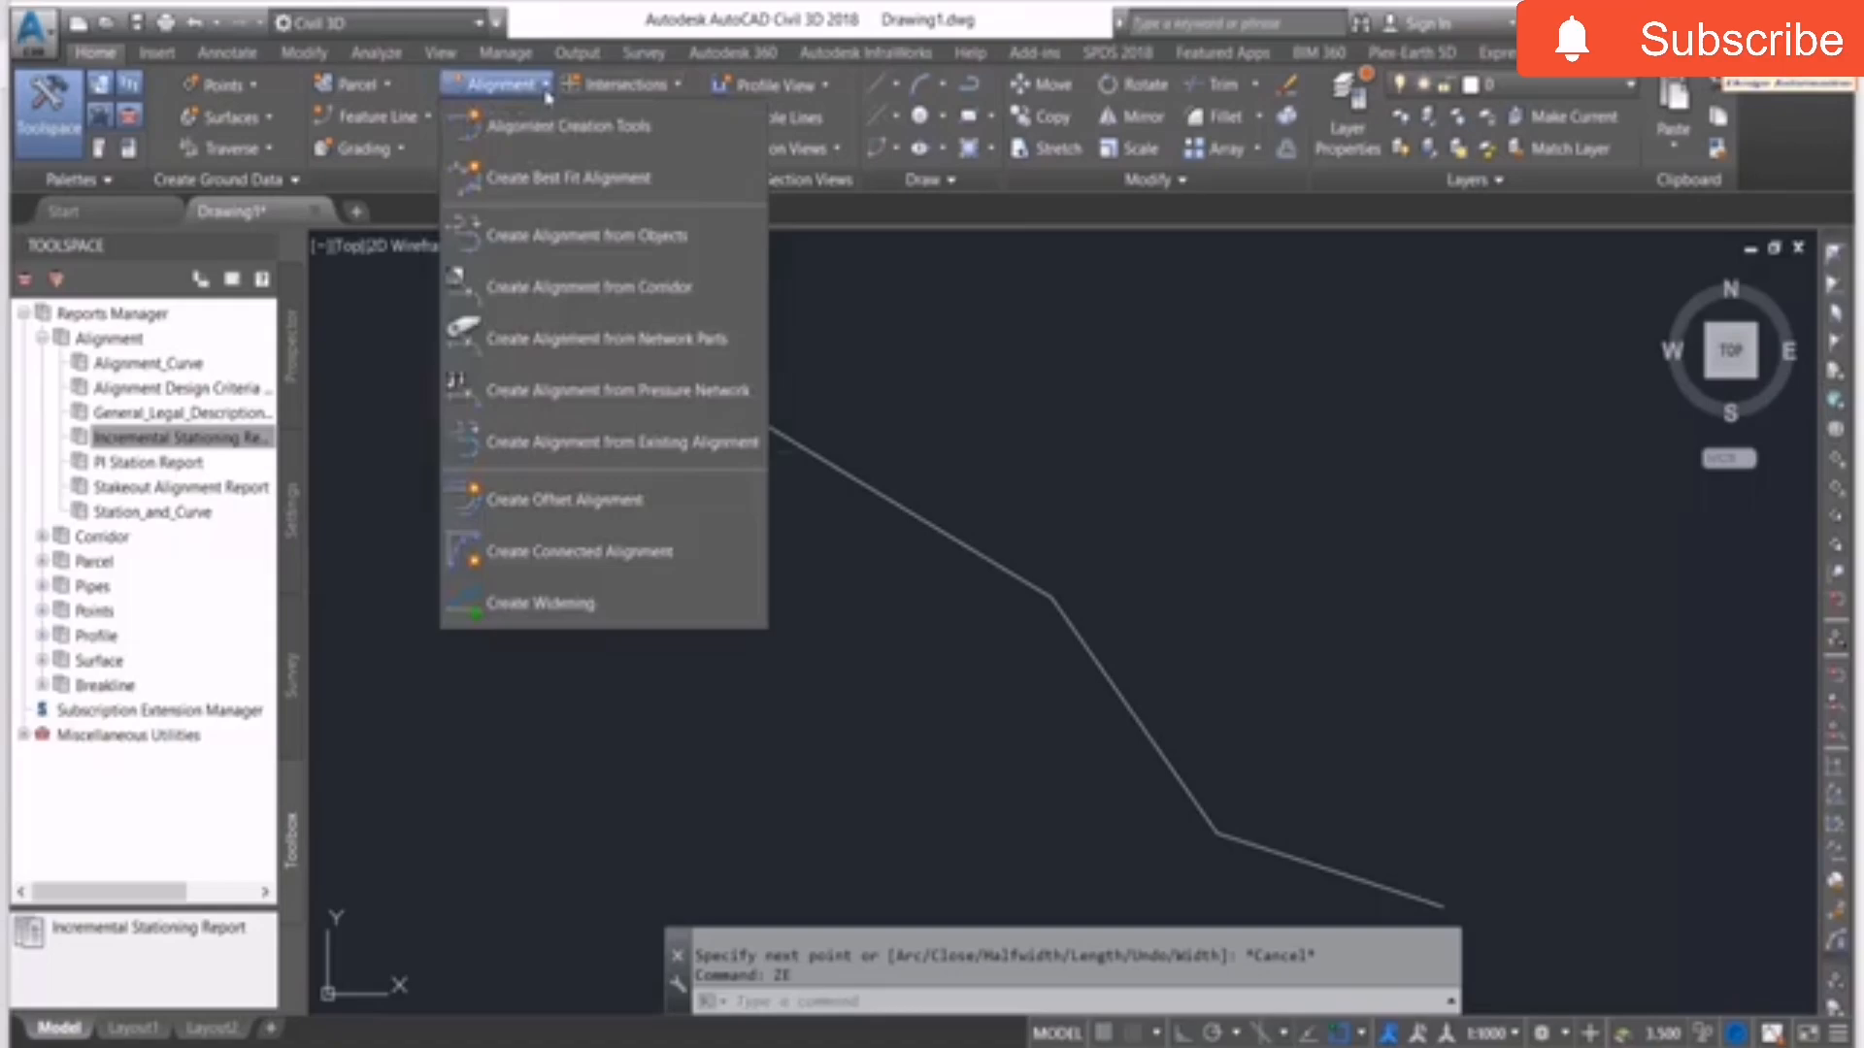
{"action": "left_click", "coordinate": [533, 248]}
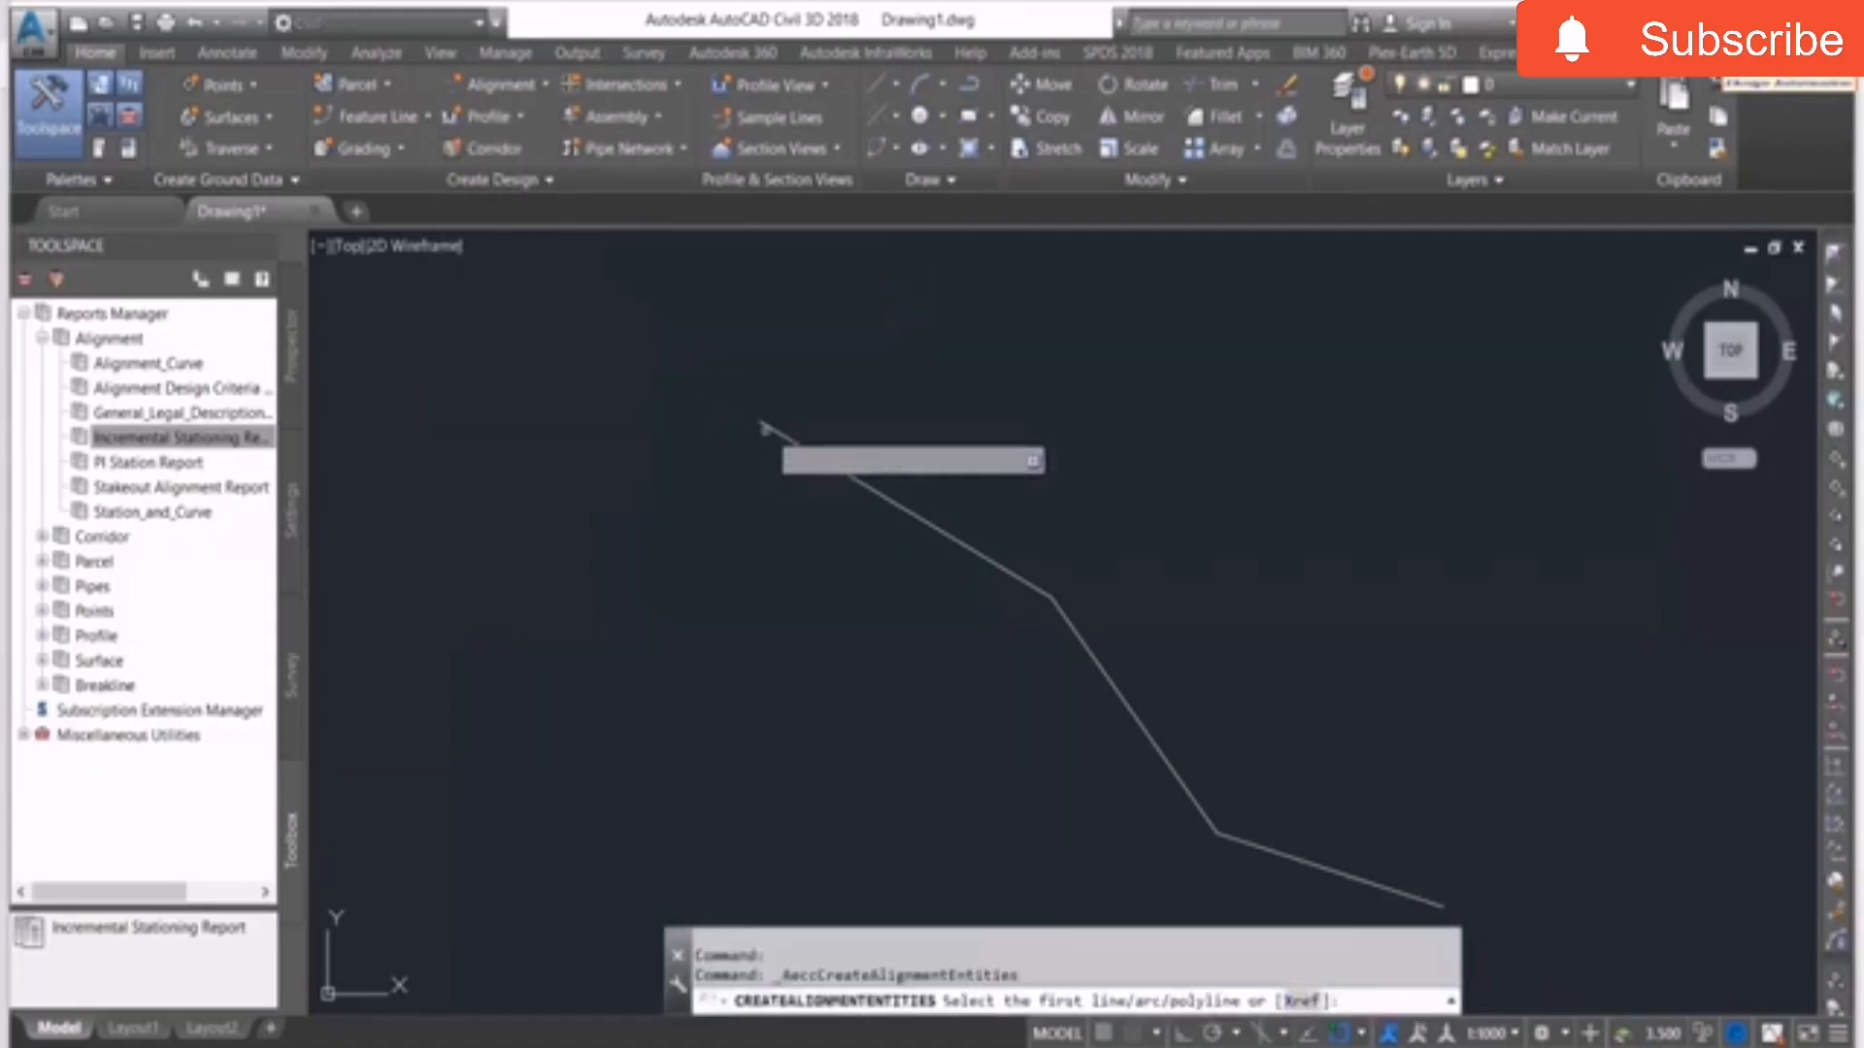
{"action": "left_click", "coordinate": [758, 424]}
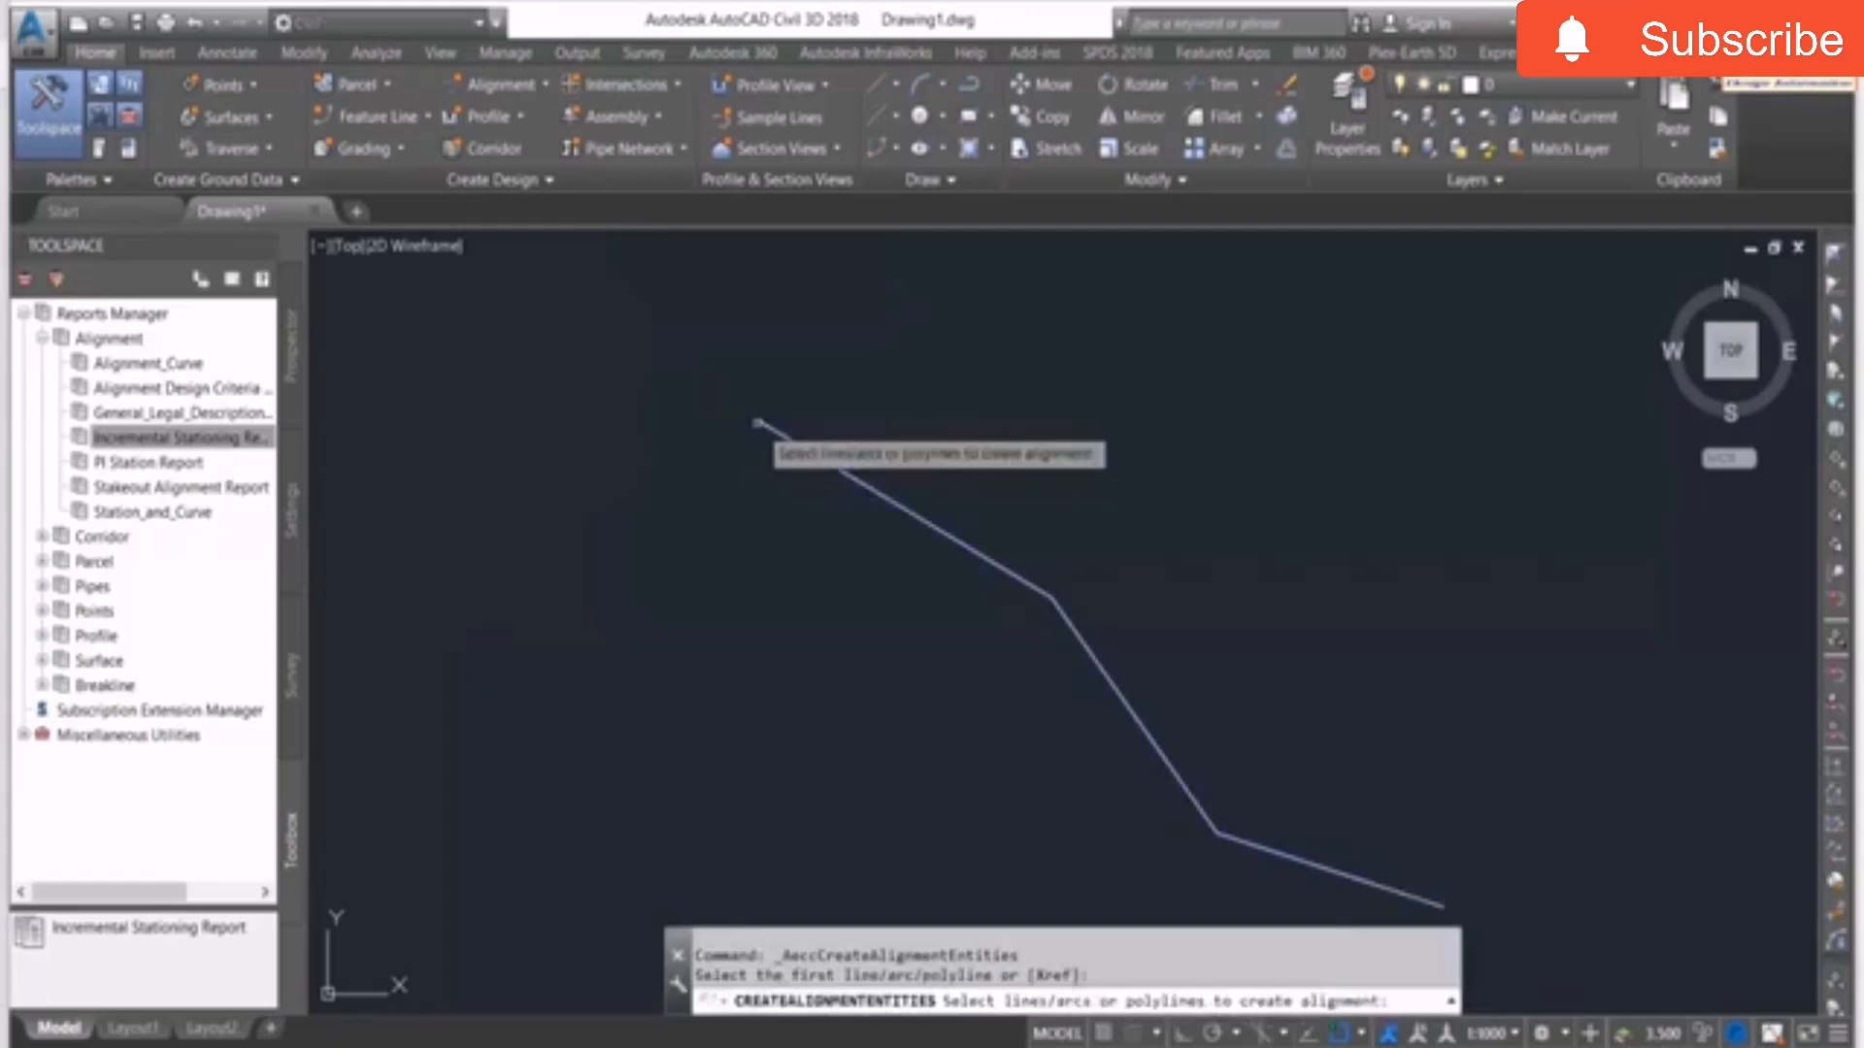
{"action": "right_click", "coordinate": [758, 424]}
{"action": "right_click", "coordinate": [758, 424]}
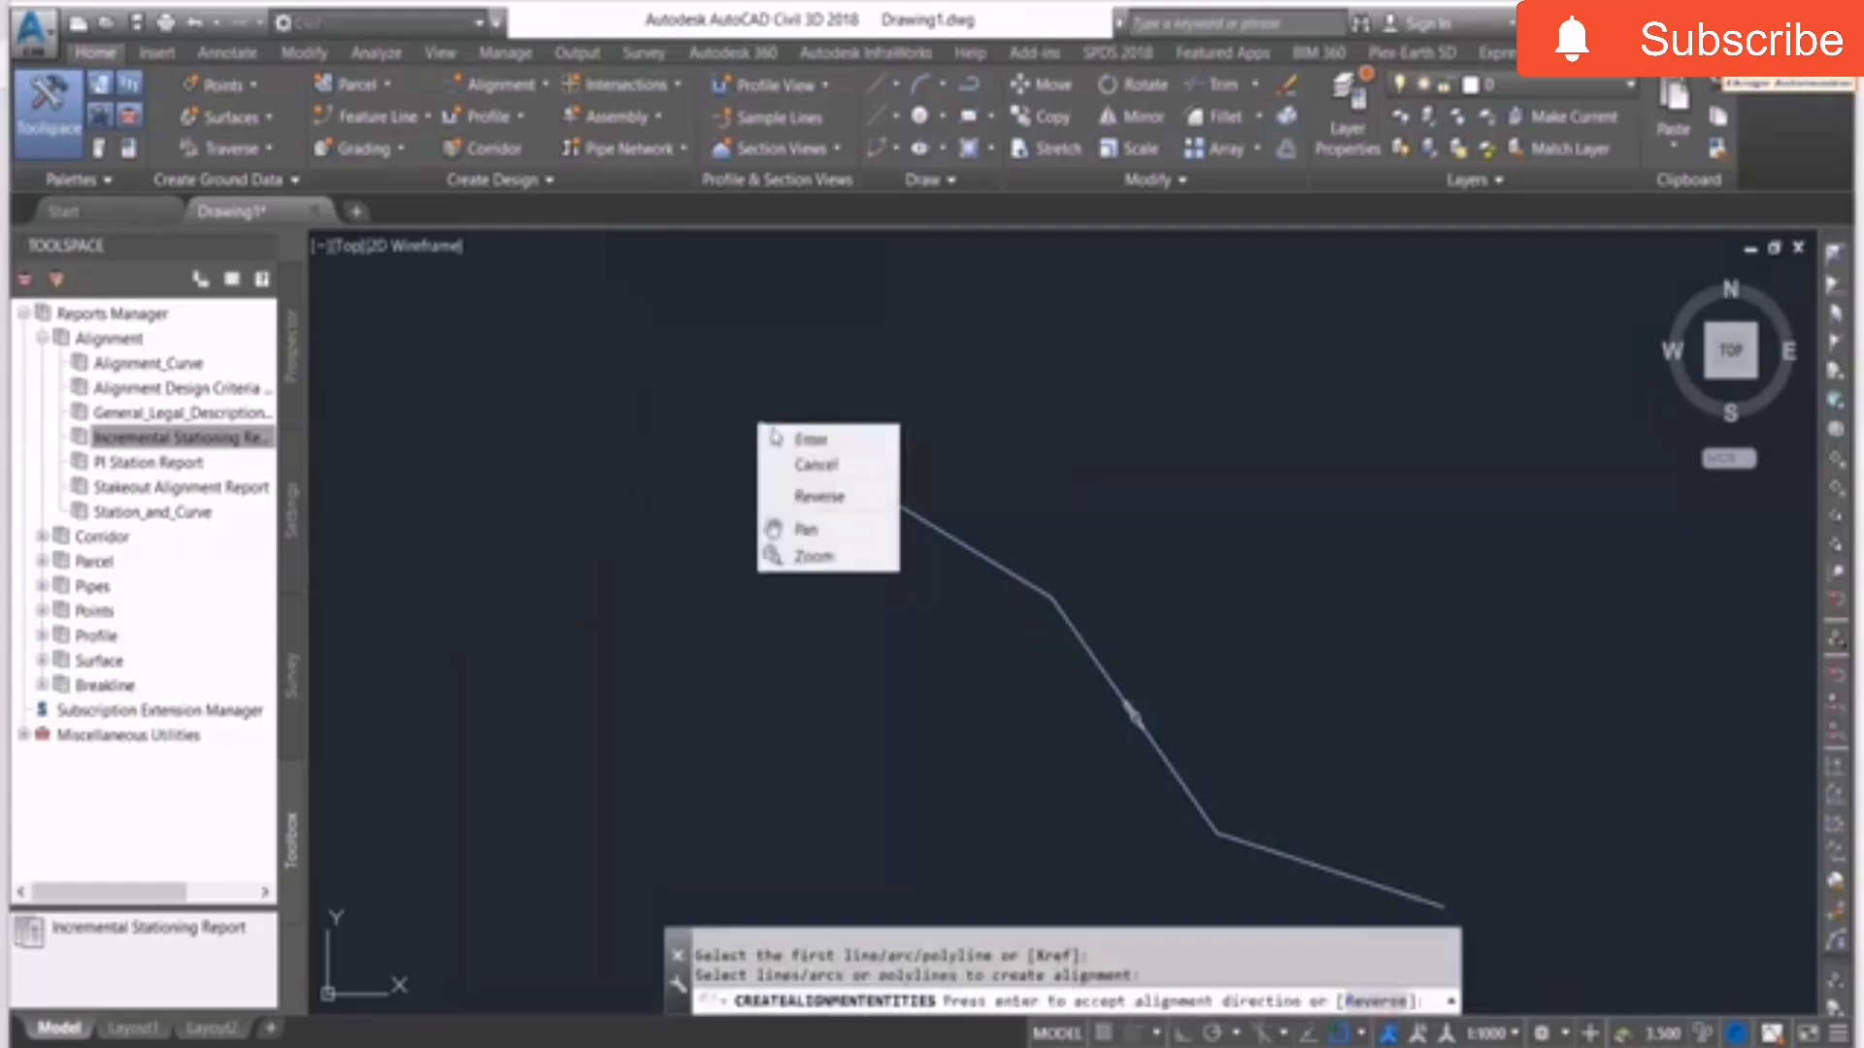
{"action": "left_click", "coordinate": [782, 439]}
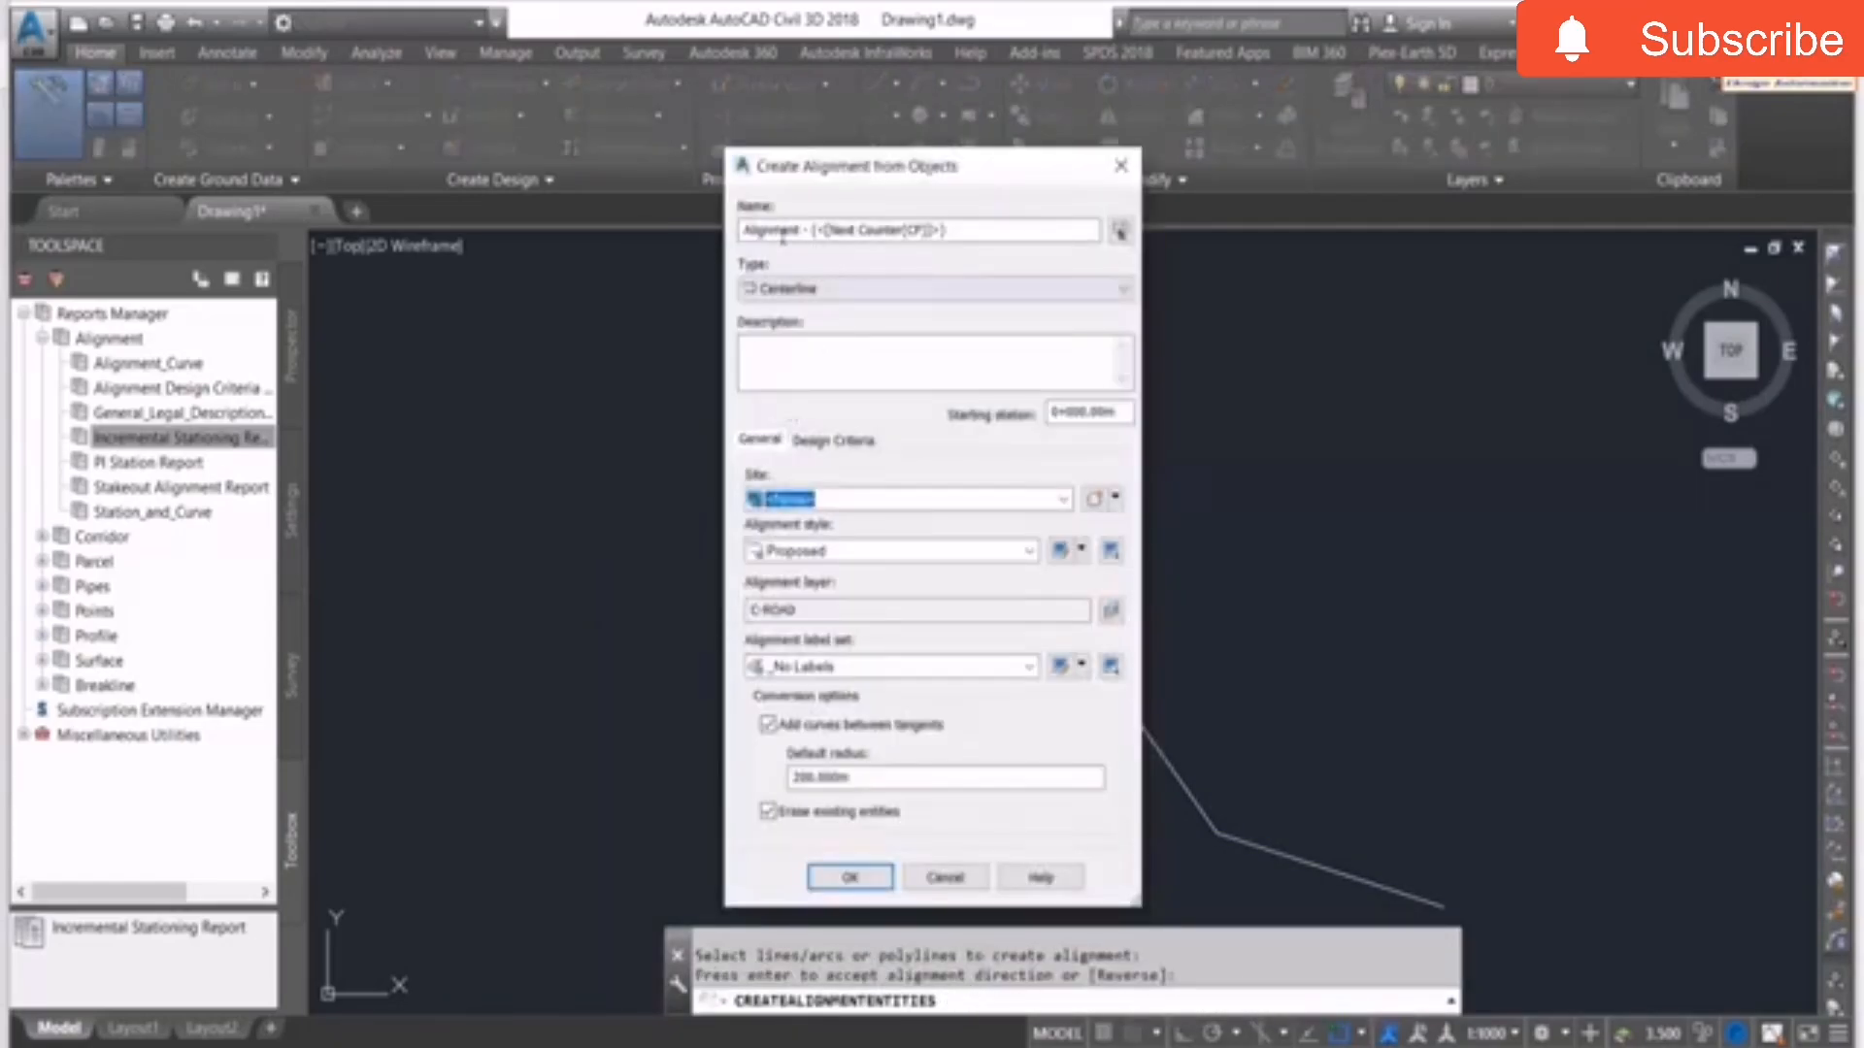
Name the alignment XYZ, choose the Existing style and the All Labels label set, and create it.
{"action": "left_click", "coordinate": [782, 233]}
{"action": "left_click_drag", "start_coordinate": [963, 229], "coordinate": [743, 230]}
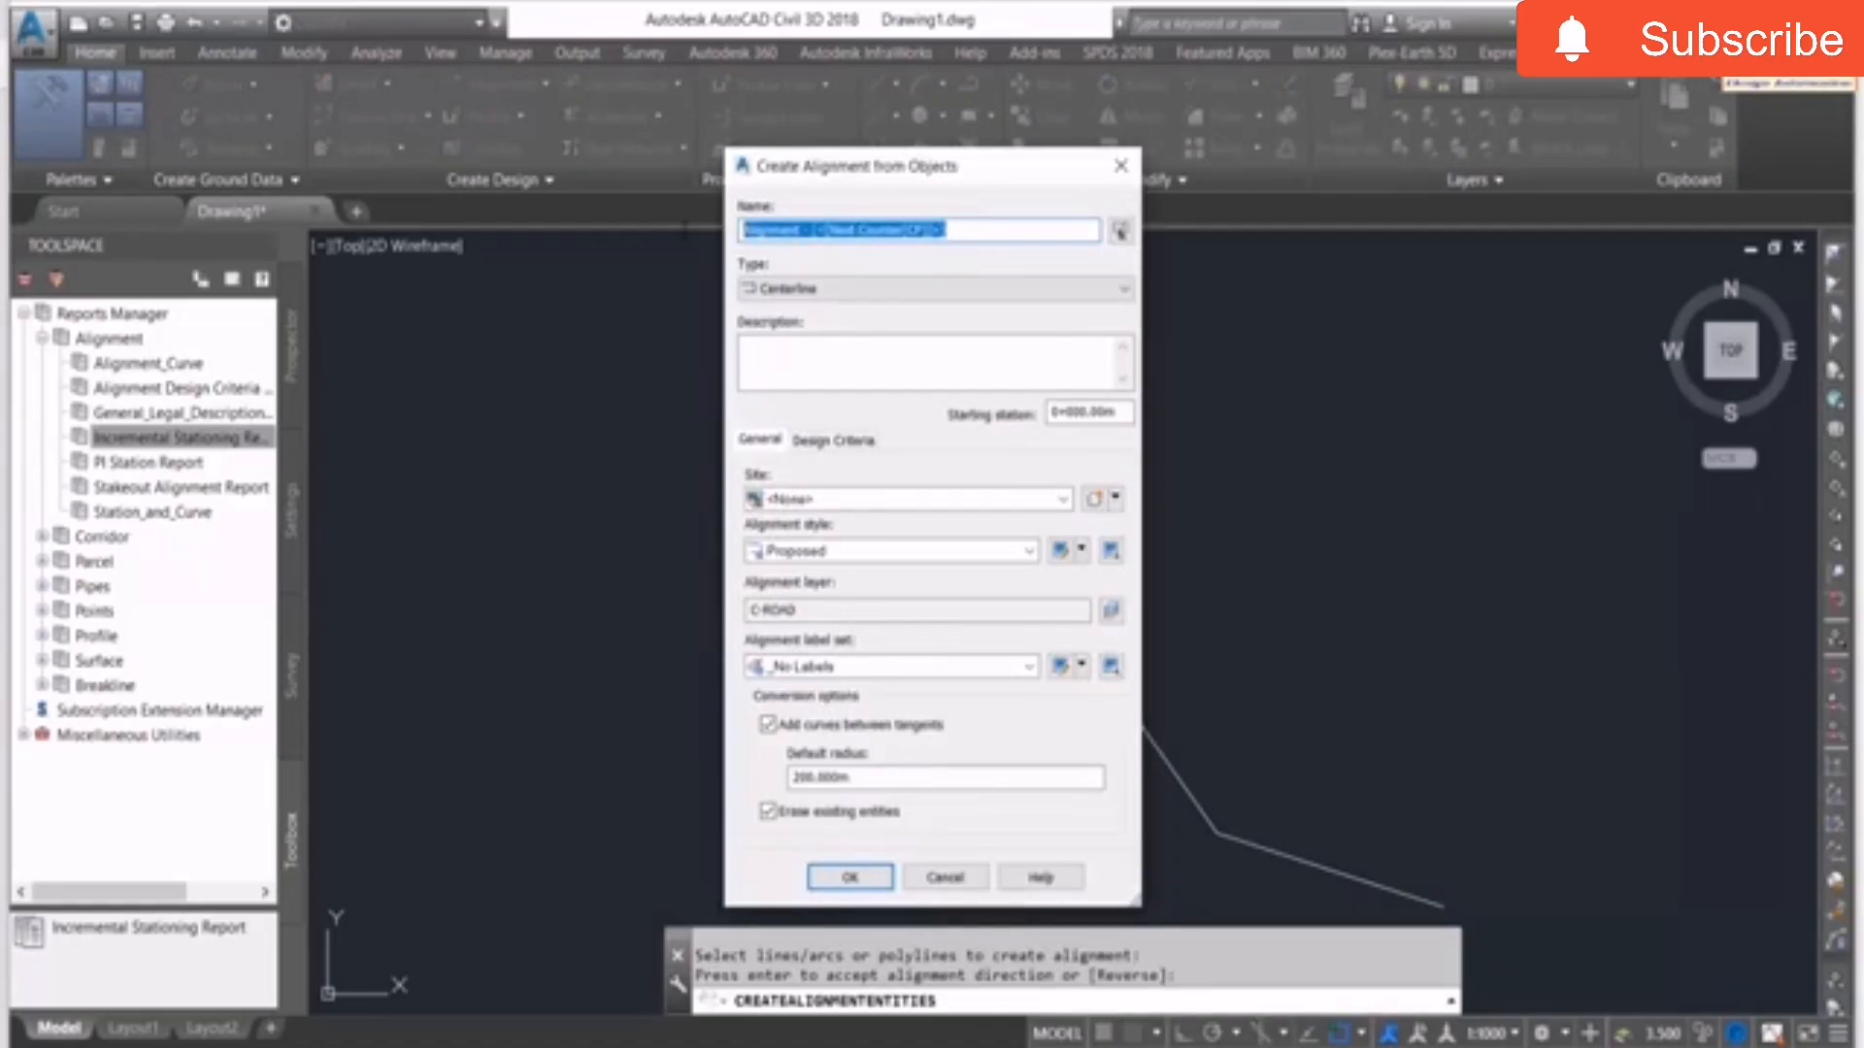
{"action": "type", "text": "XYZ"}
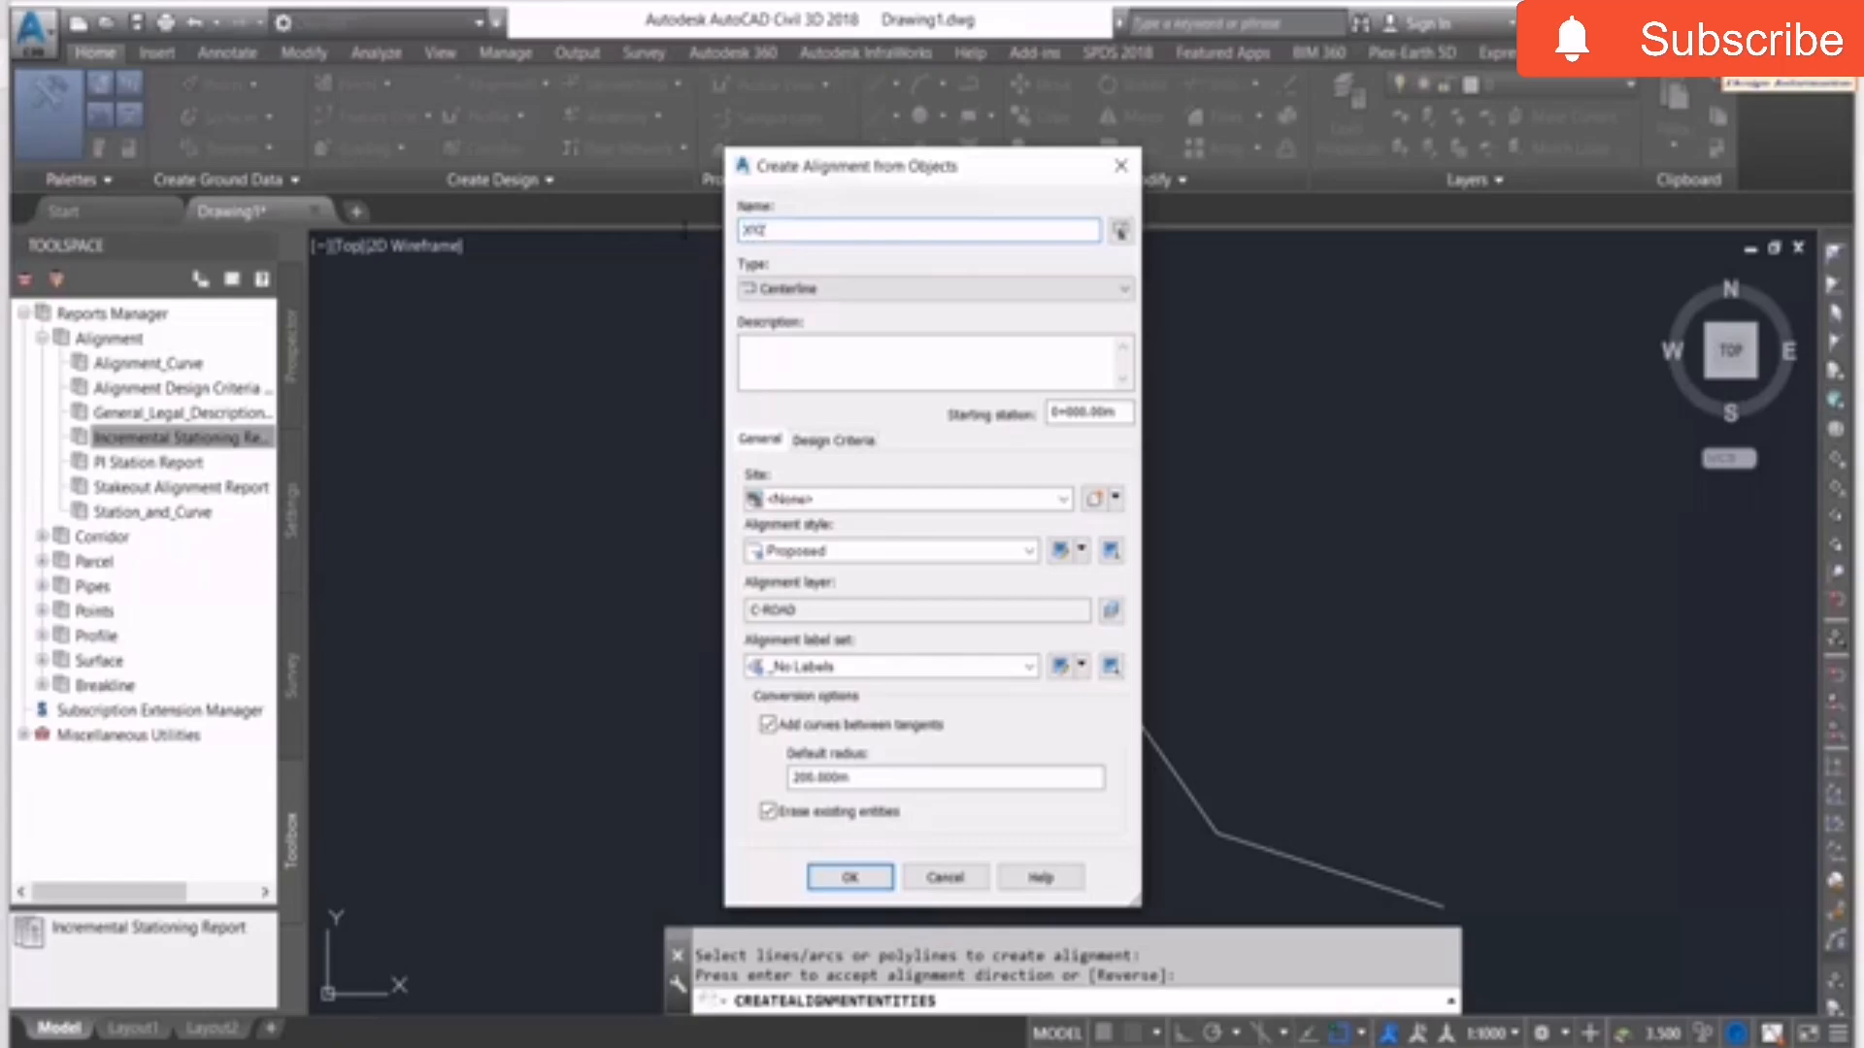
{"action": "left_click", "coordinate": [825, 550]}
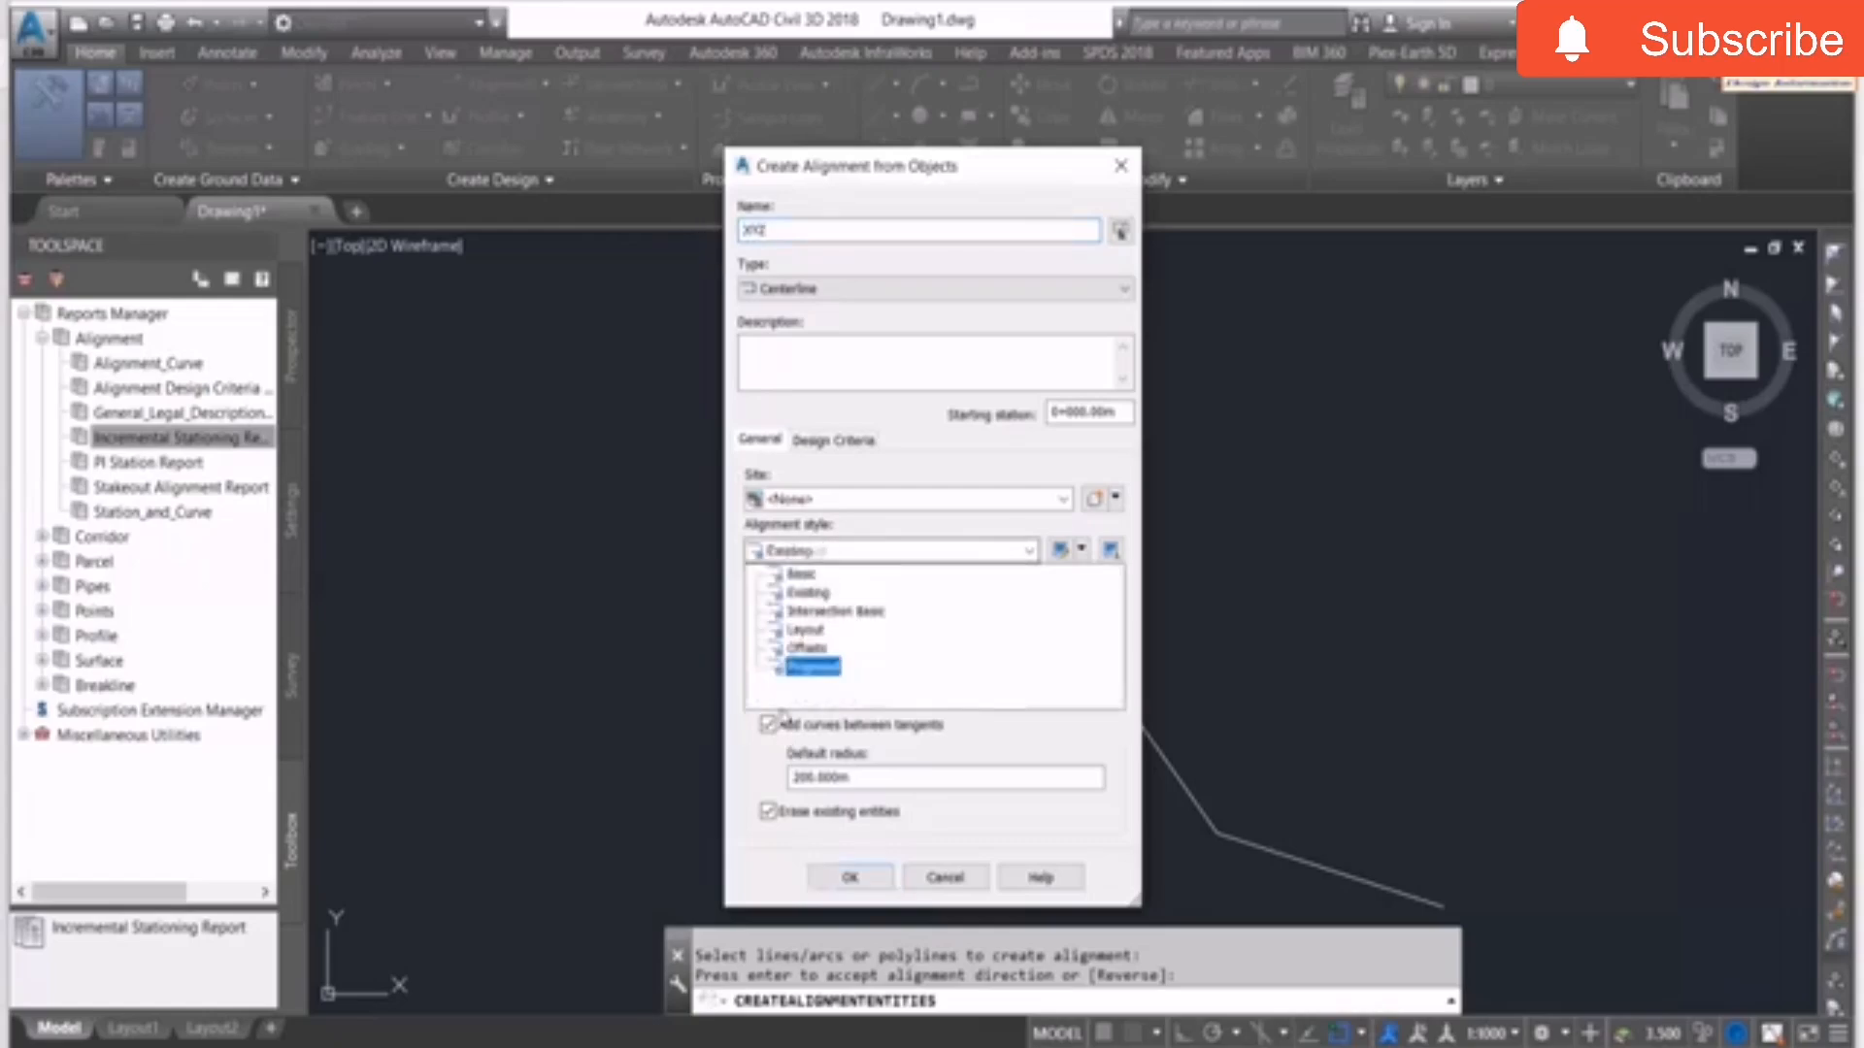
{"action": "left_click", "coordinate": [830, 596]}
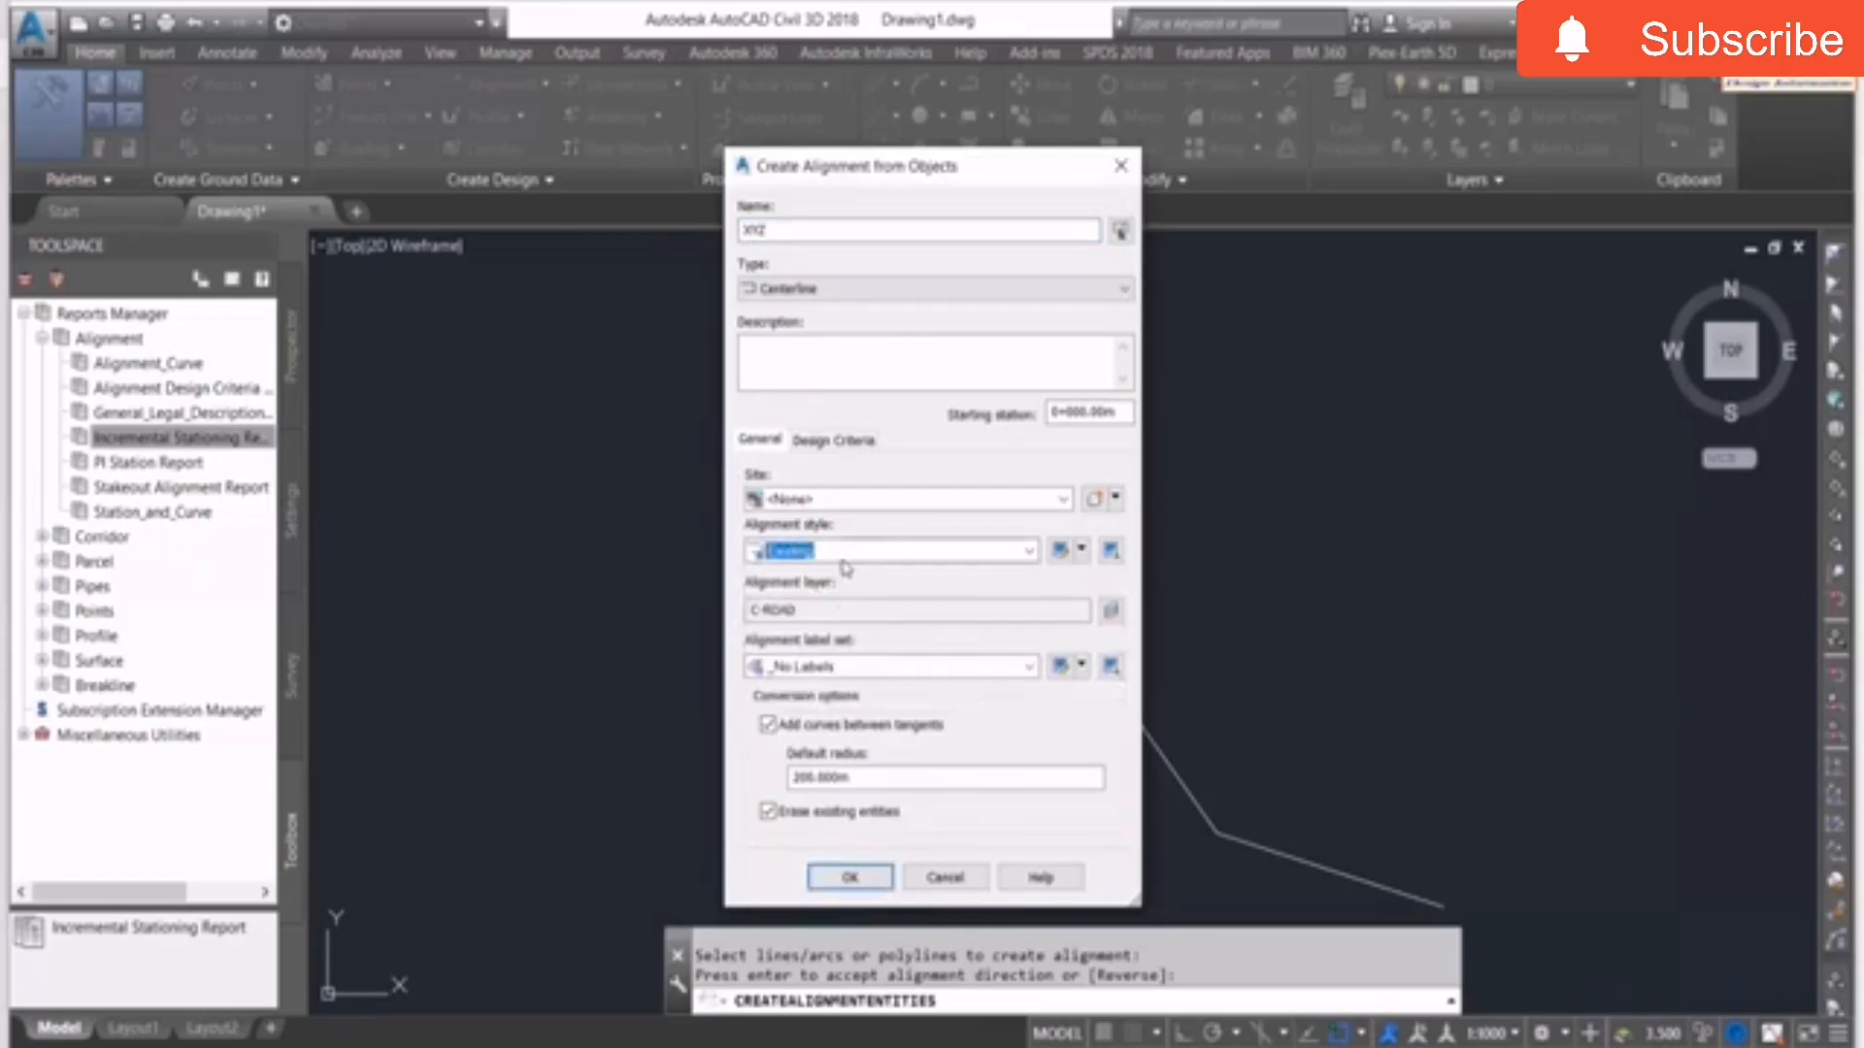
{"action": "left_click", "coordinate": [839, 670]}
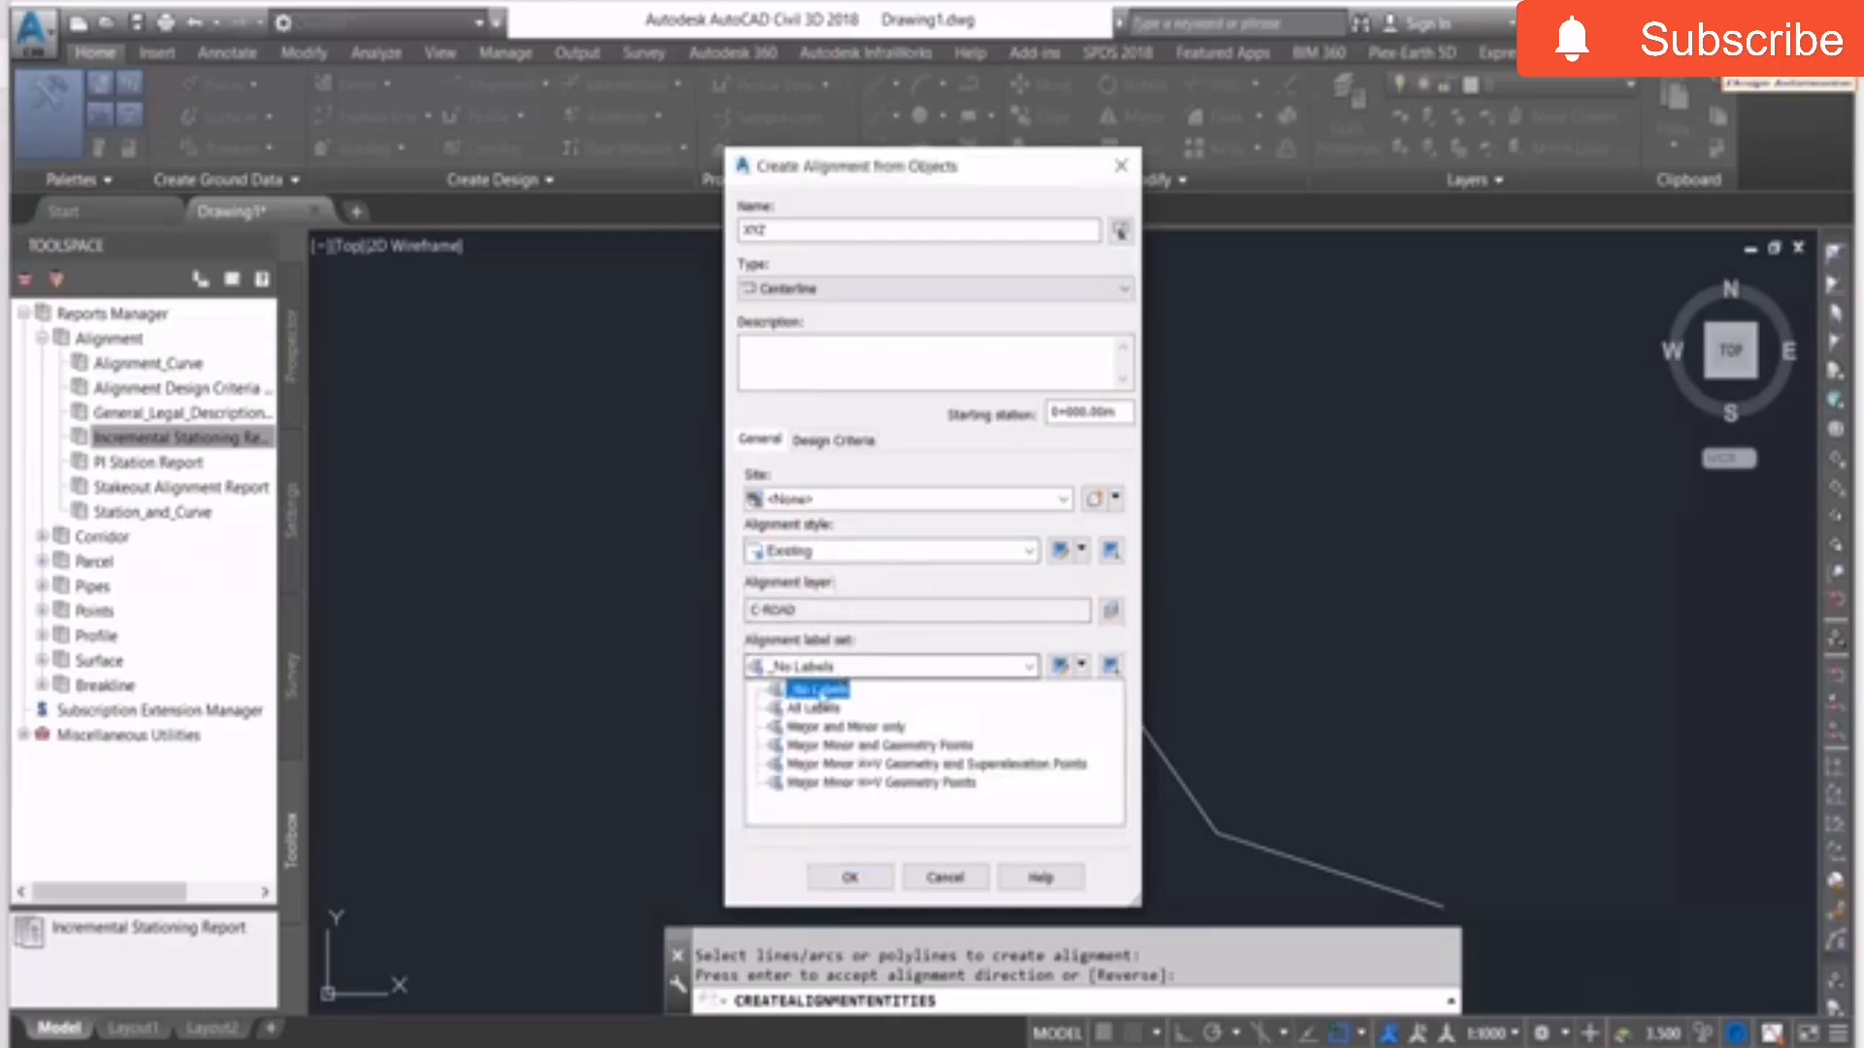
{"action": "left_click", "coordinate": [816, 719]}
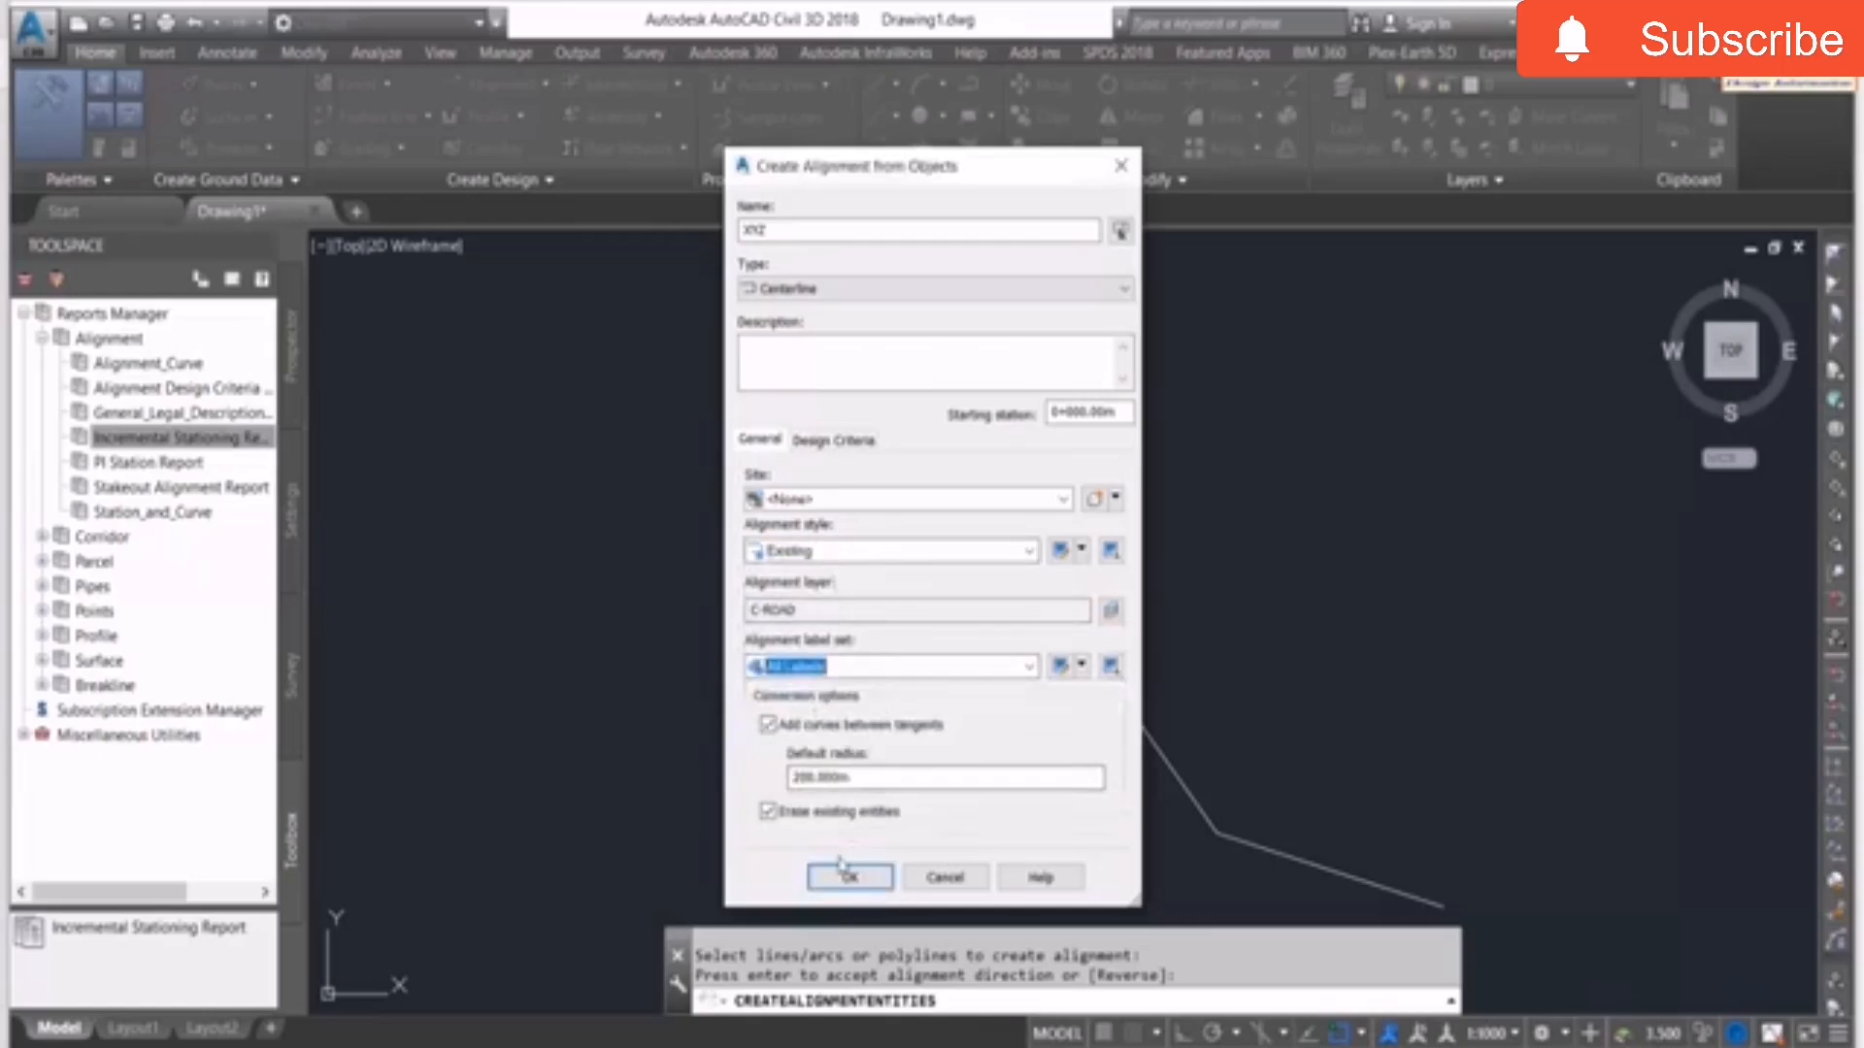
{"action": "left_click", "coordinate": [822, 777]}
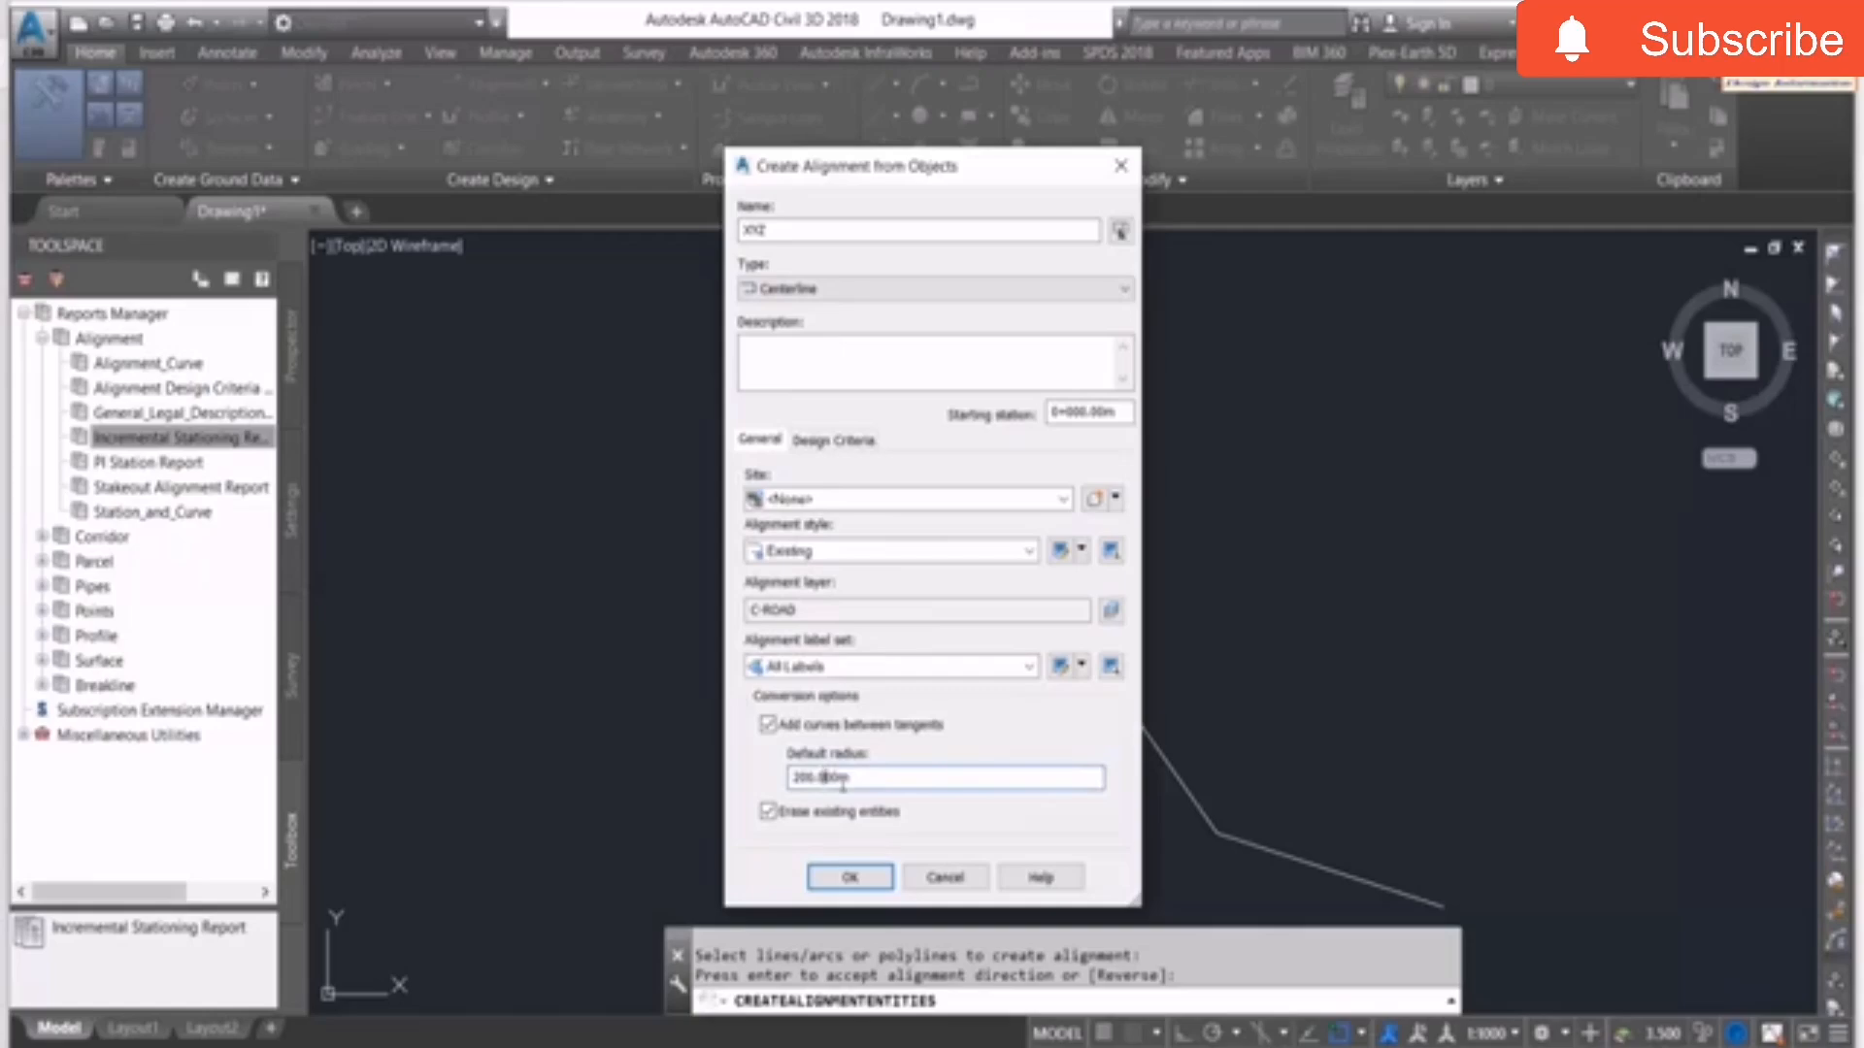
{"action": "left_click", "coordinate": [849, 878]}
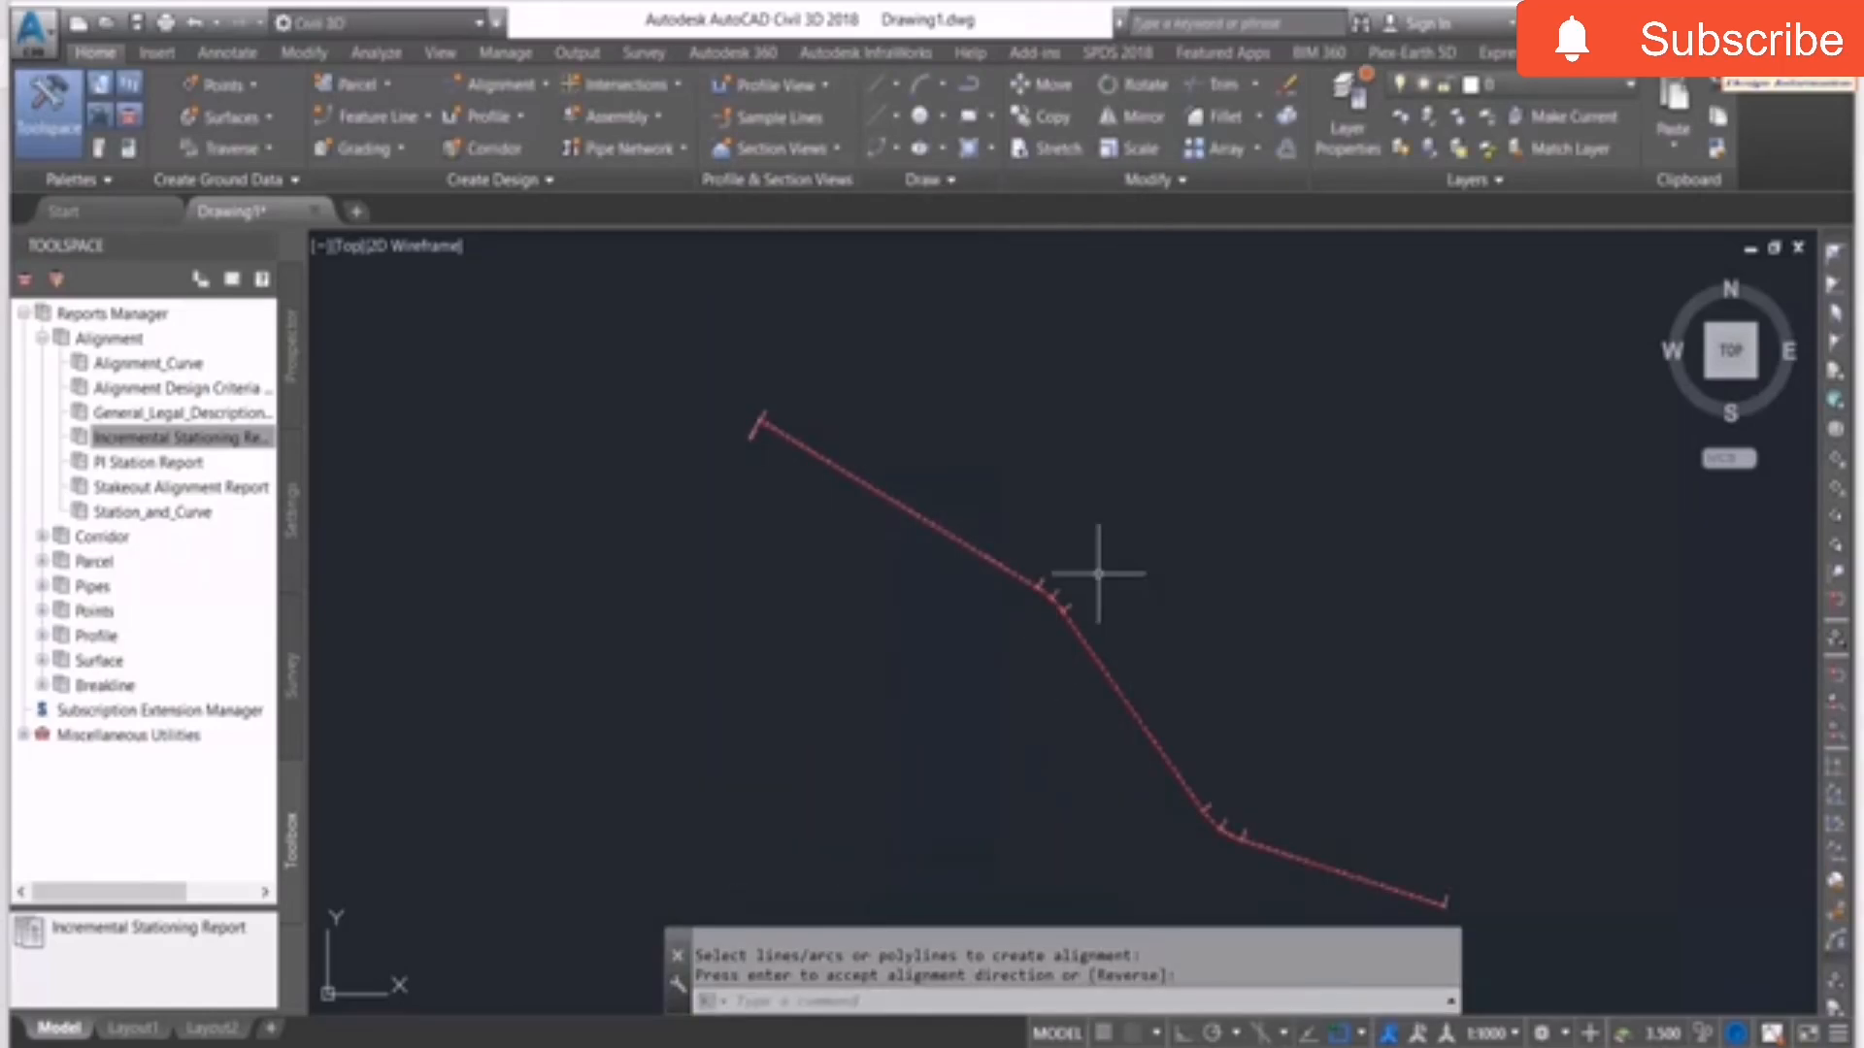
Inspect the new alignment's curves and switch to the PDF to check the curve data on the plan.
{"action": "scroll", "coordinate": [1055, 598], "scroll_direction": "up", "scroll_amount": 3}
{"action": "scroll", "coordinate": [1001, 572], "scroll_direction": "up", "scroll_amount": 3}
{"action": "scroll", "coordinate": [754, 450], "scroll_direction": "down", "scroll_amount": 6}
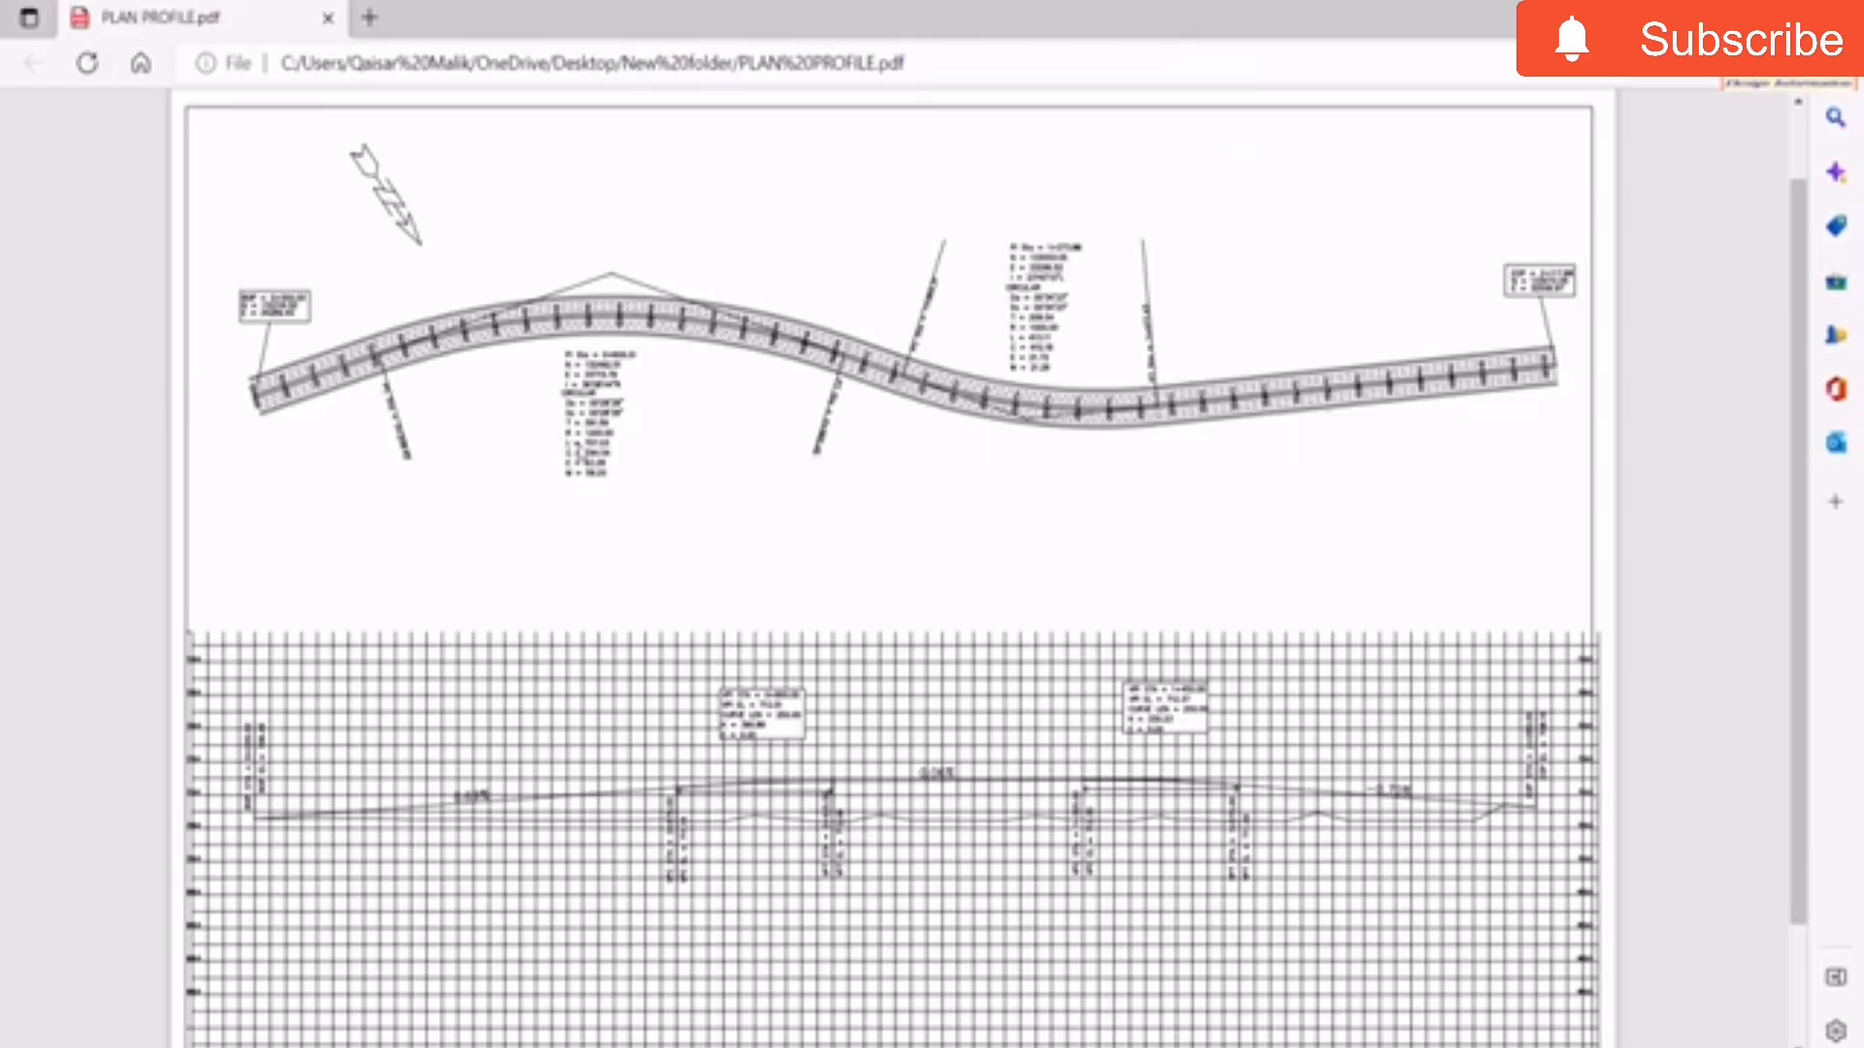
{"action": "scroll", "coordinate": [578, 449], "scroll_direction": "up", "scroll_amount": 2, "text": "ctrl"}
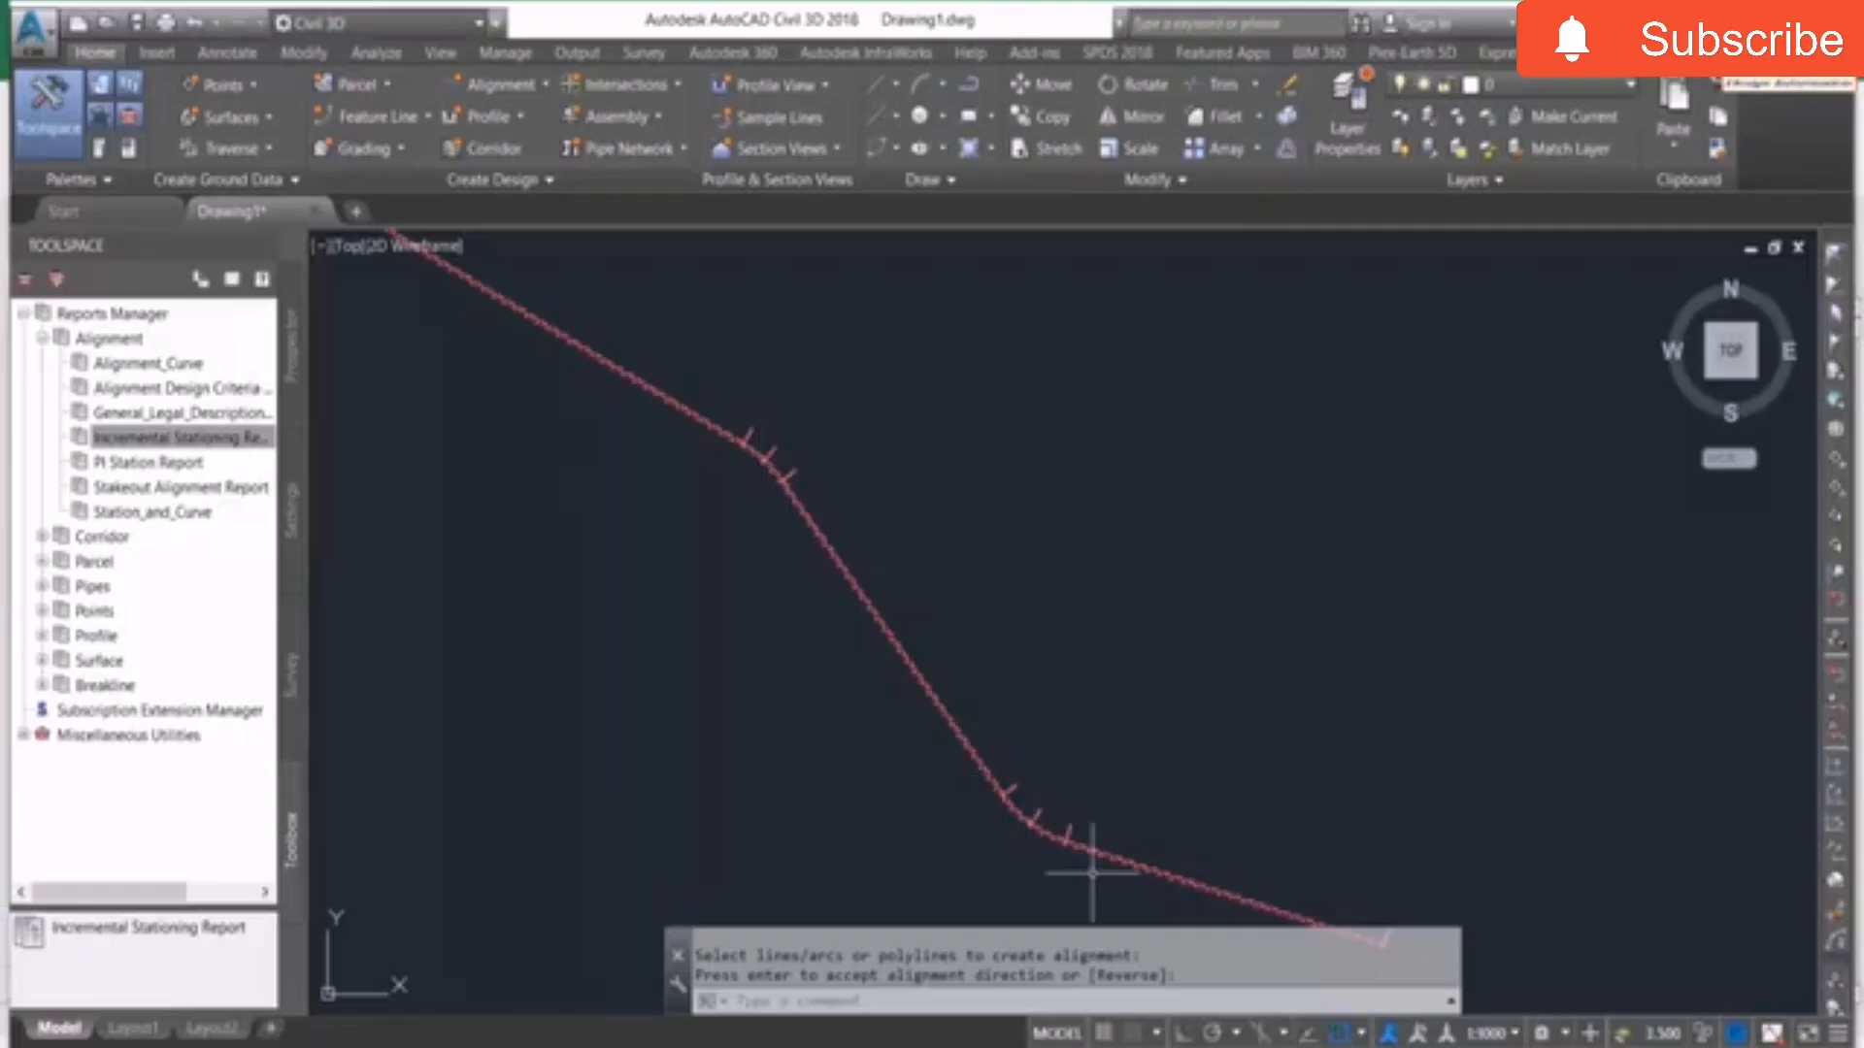
Switch back to Civil 3D, open the alignment in the Geometry Editor and show the Radius values in its Alignment Grid View.
{"action": "scroll", "coordinate": [832, 491], "scroll_direction": "up", "scroll_amount": 8}
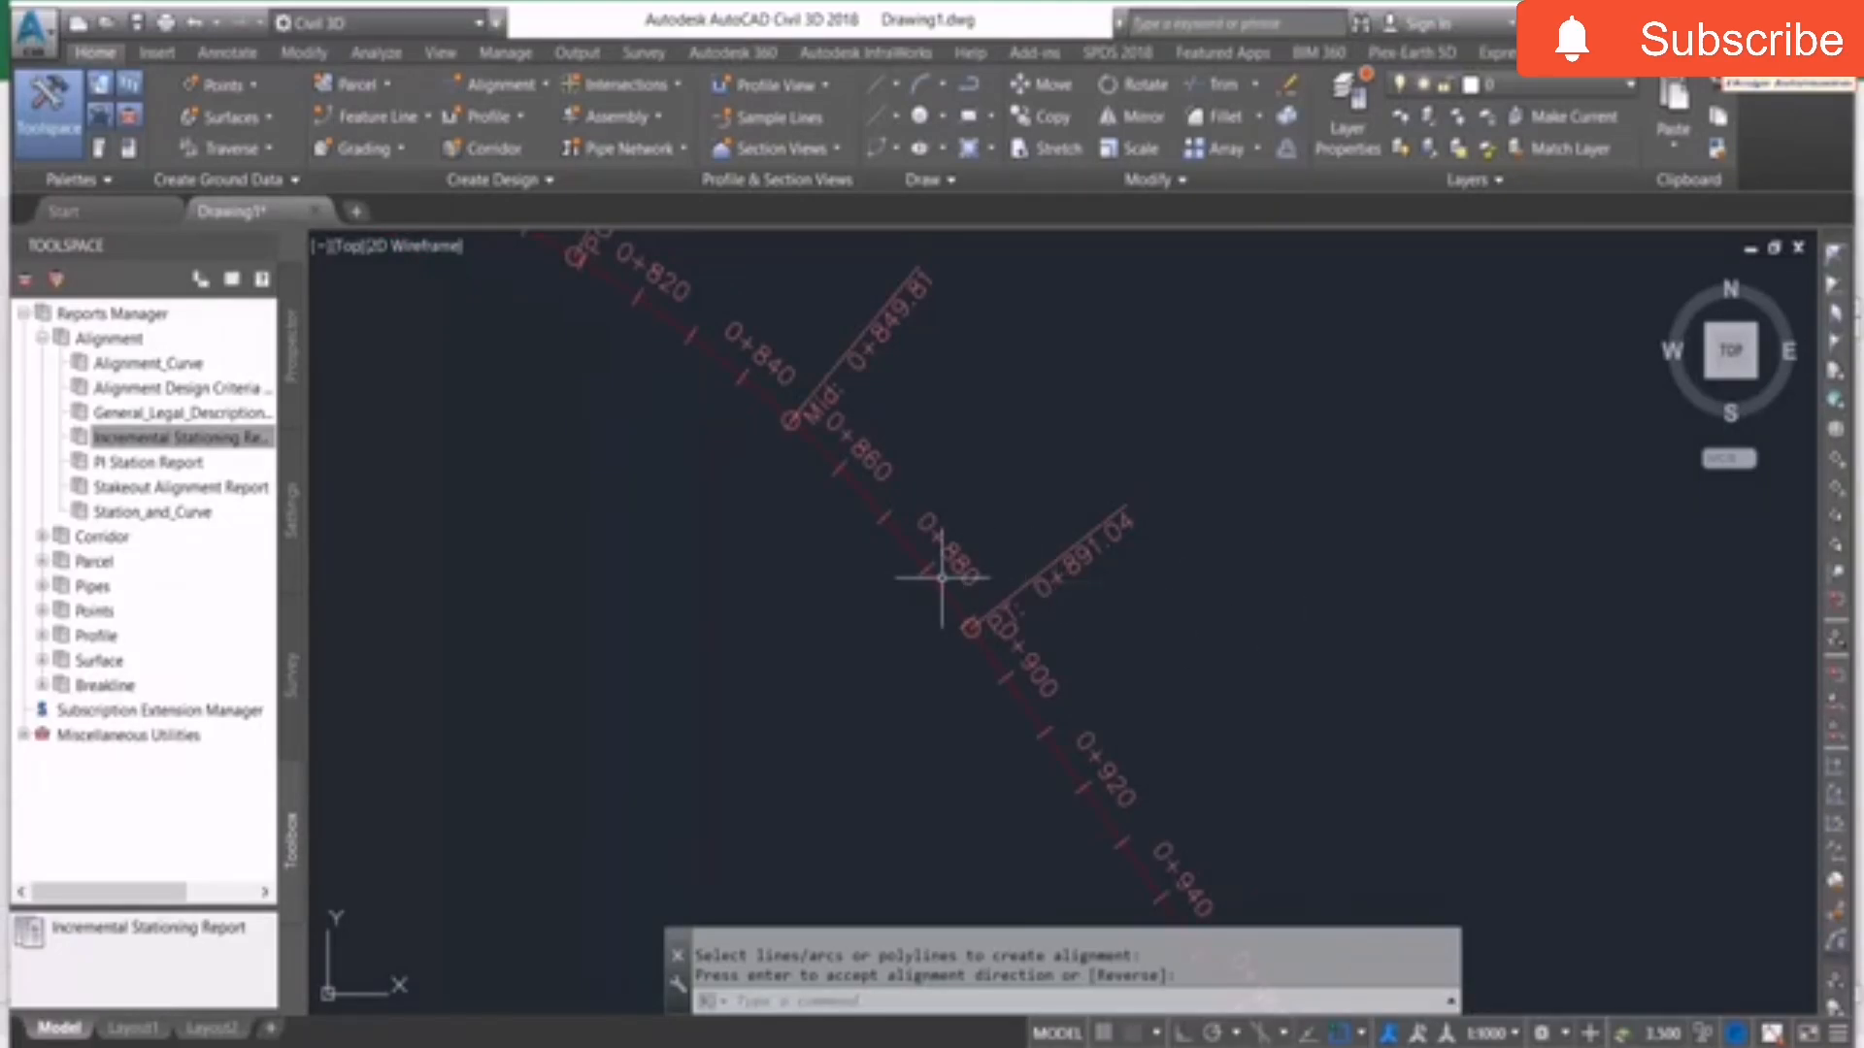
{"action": "left_click", "coordinate": [935, 578]}
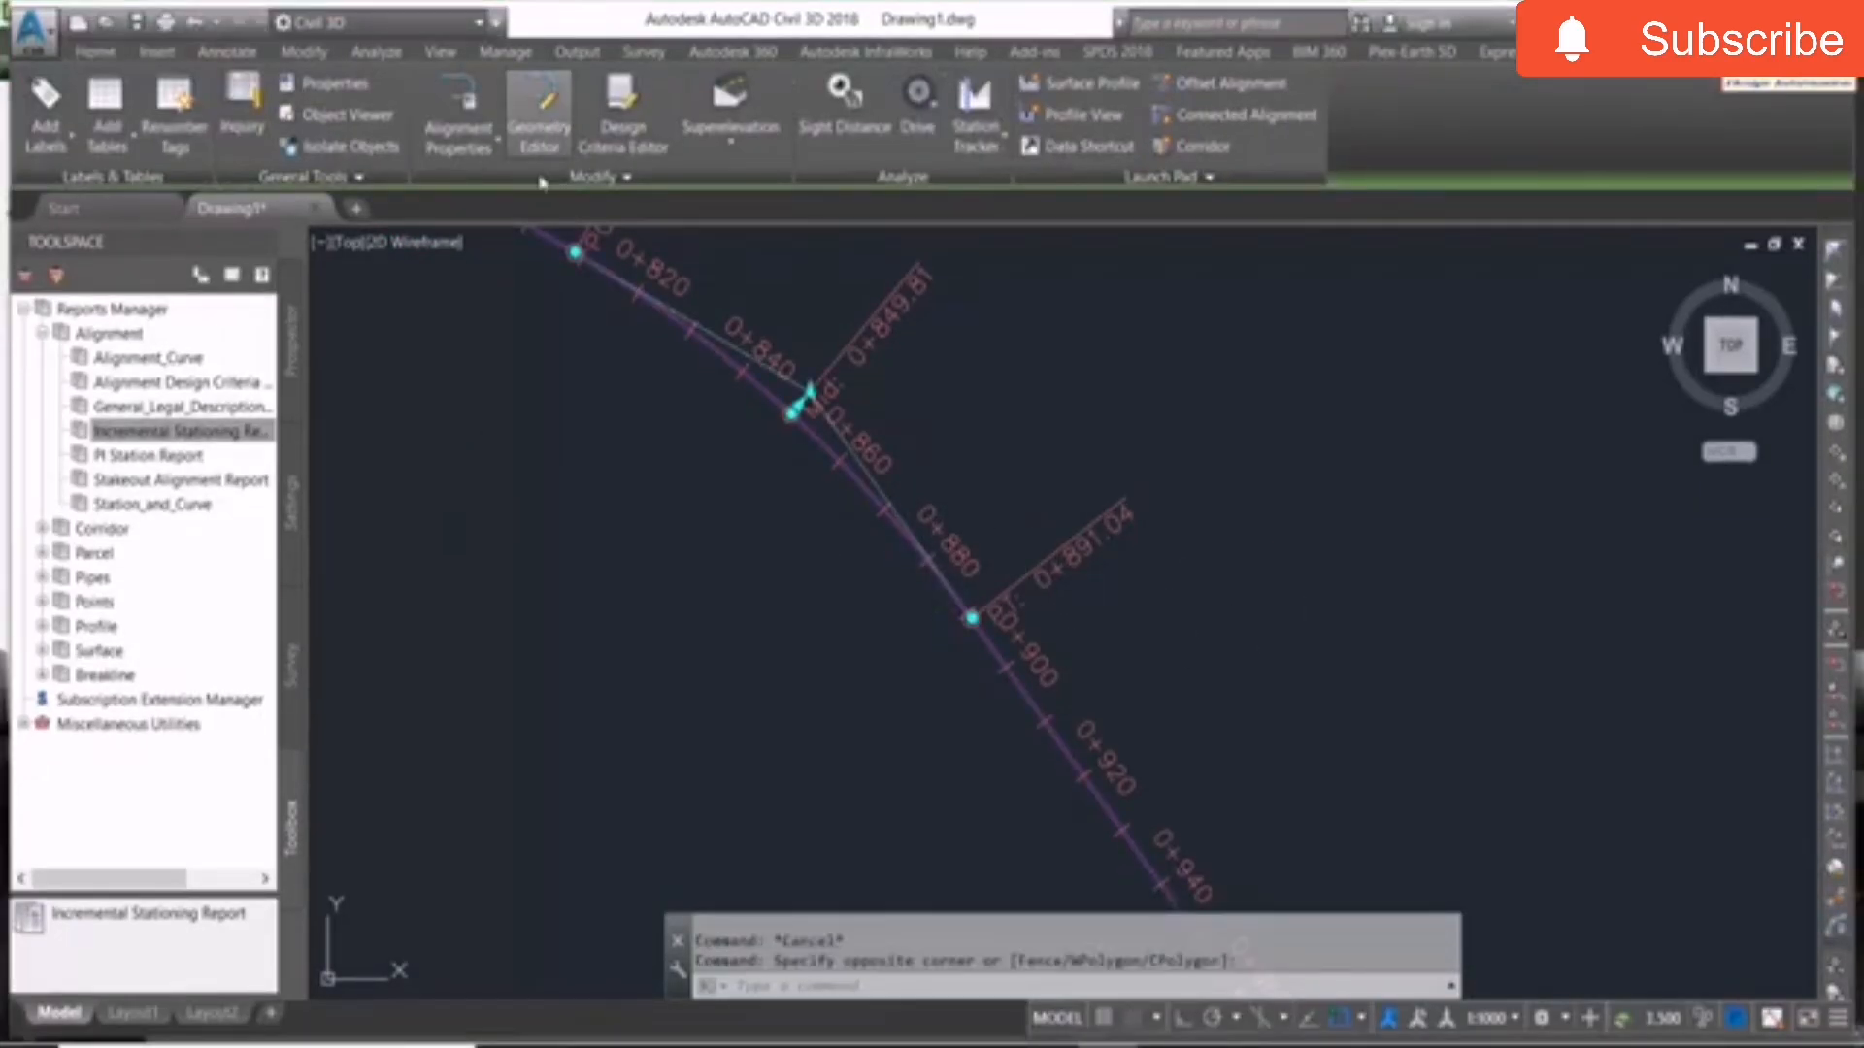
{"action": "left_click", "coordinate": [549, 141]}
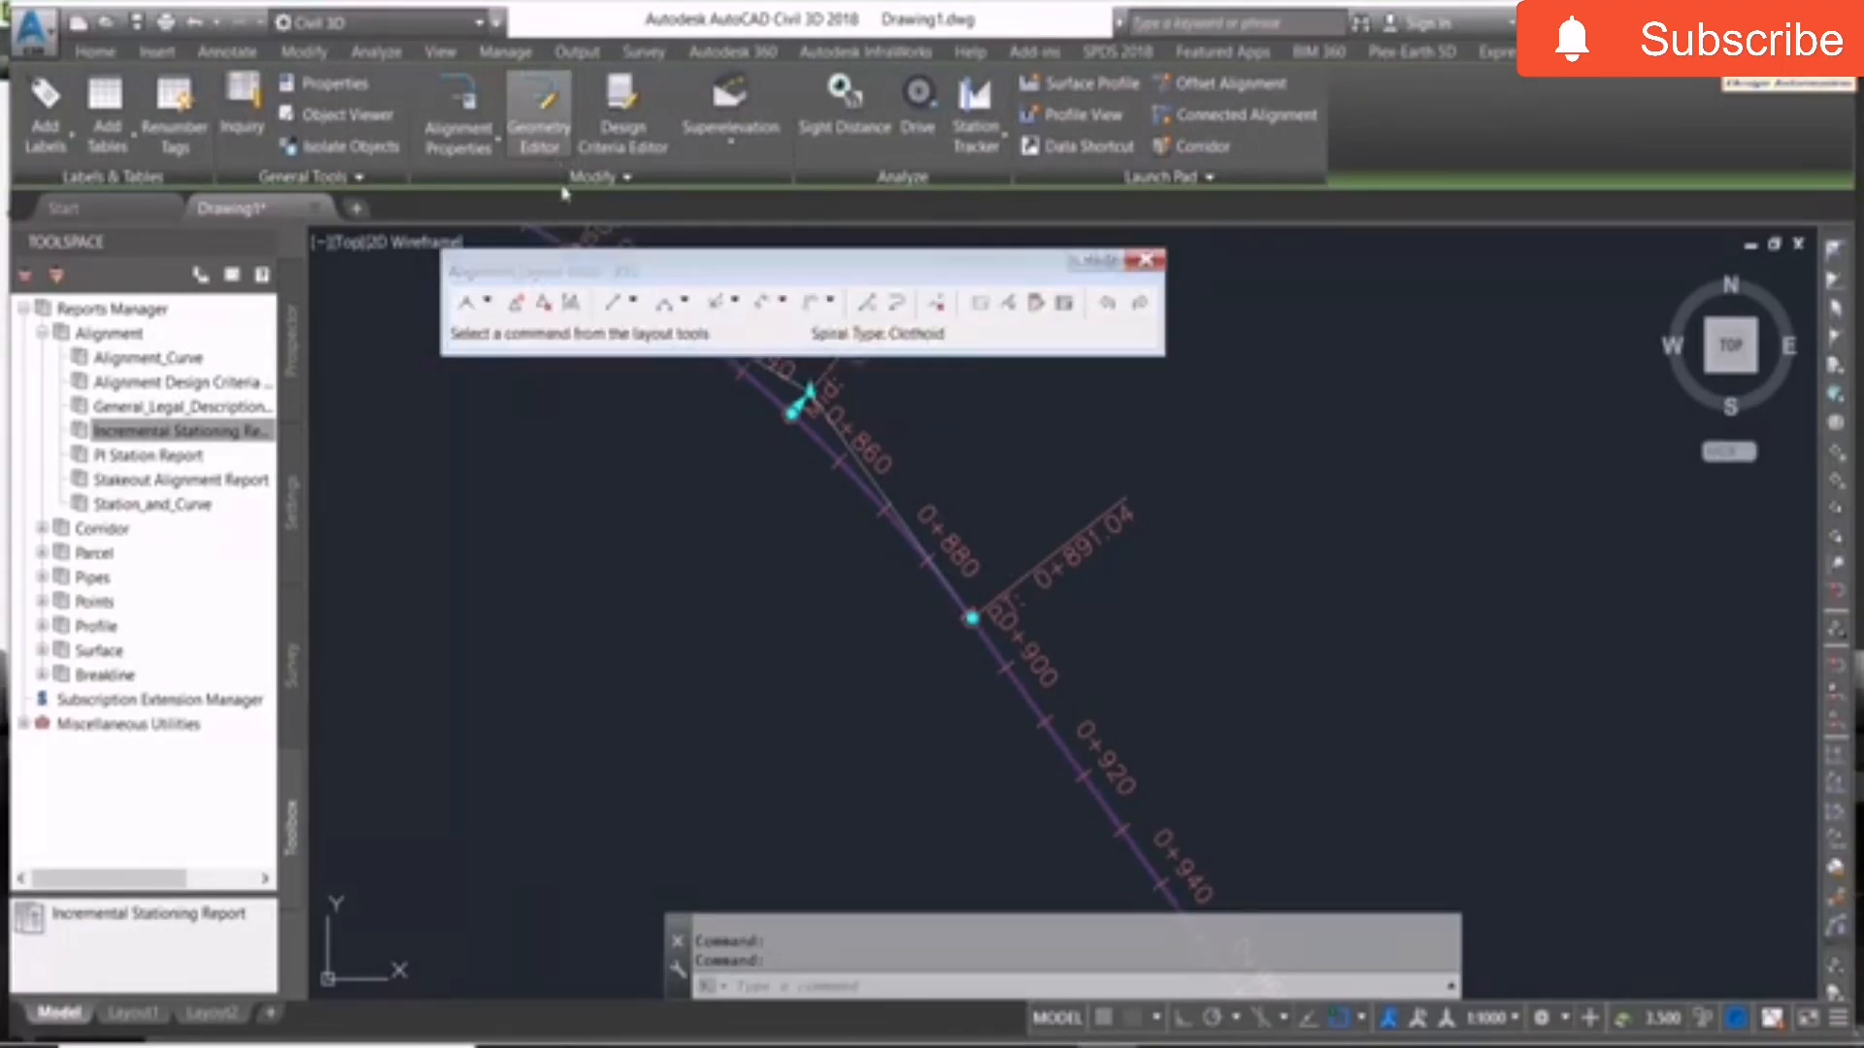
{"action": "left_click_drag", "start_coordinate": [545, 268], "coordinate": [499, 300]}
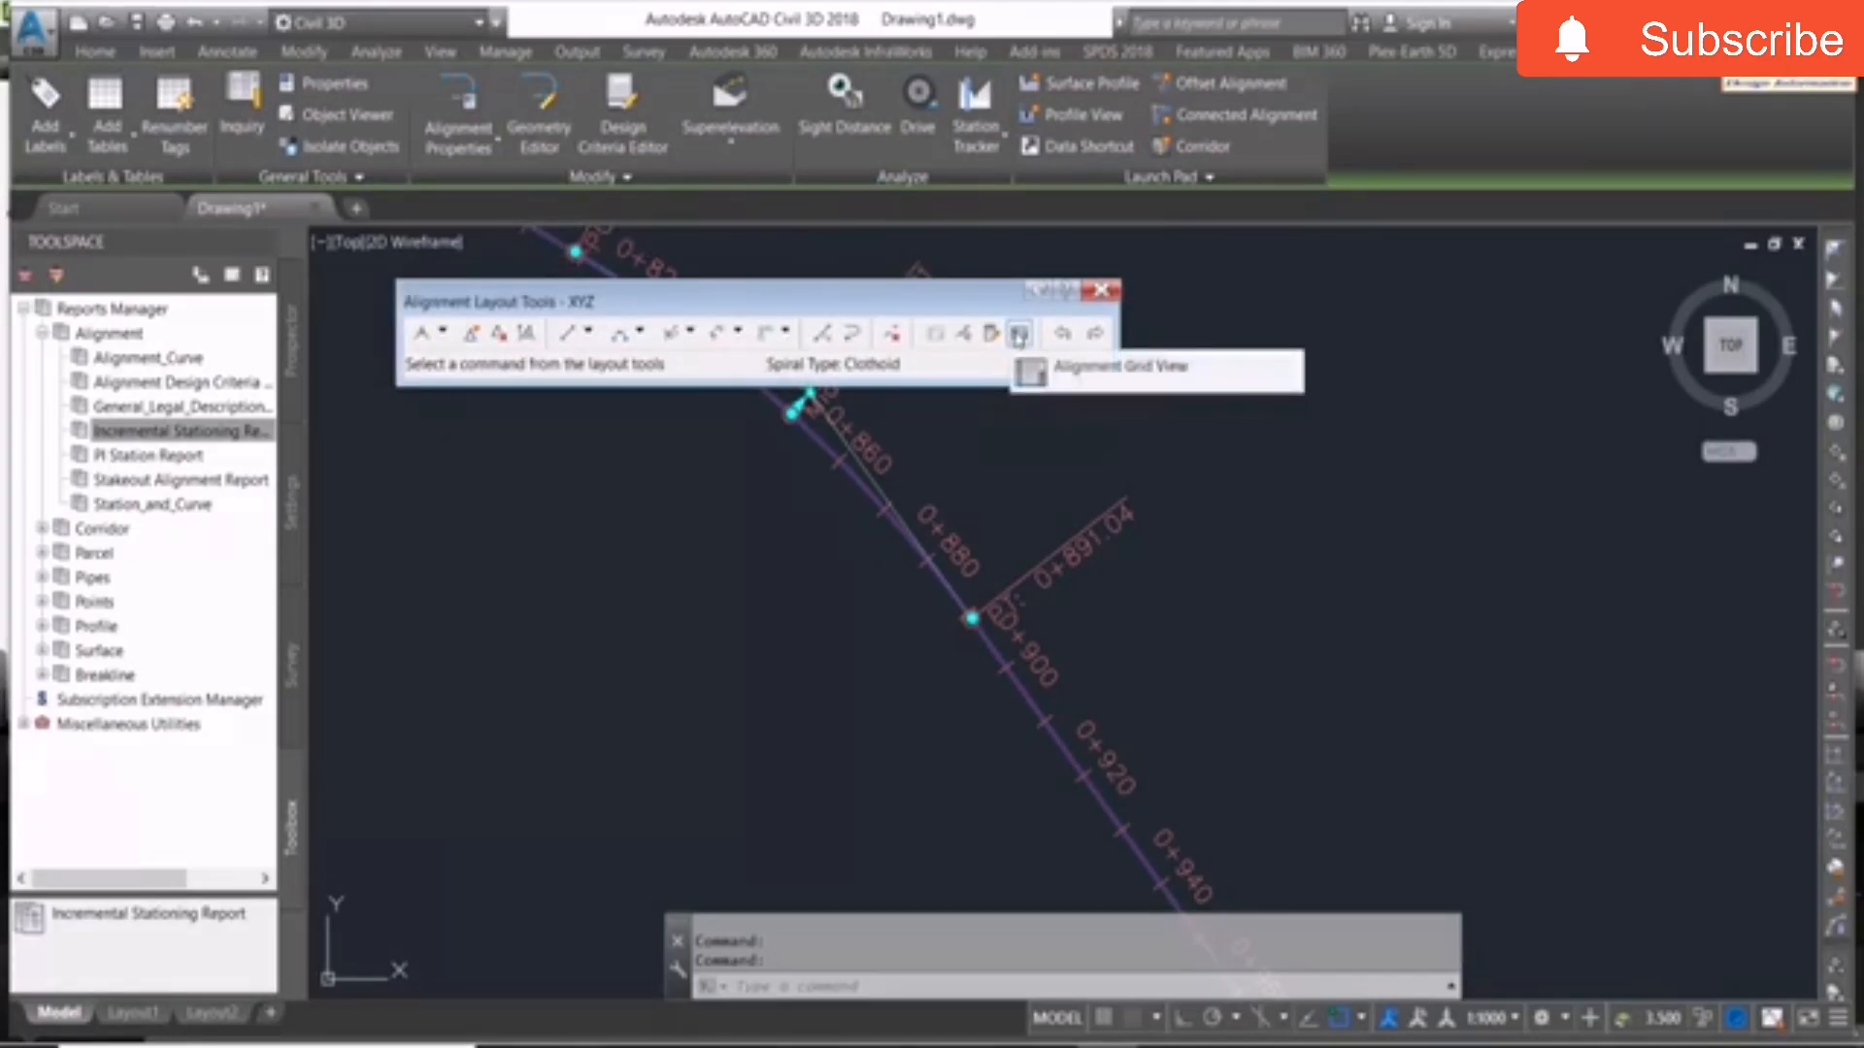
{"action": "left_click", "coordinate": [1018, 335]}
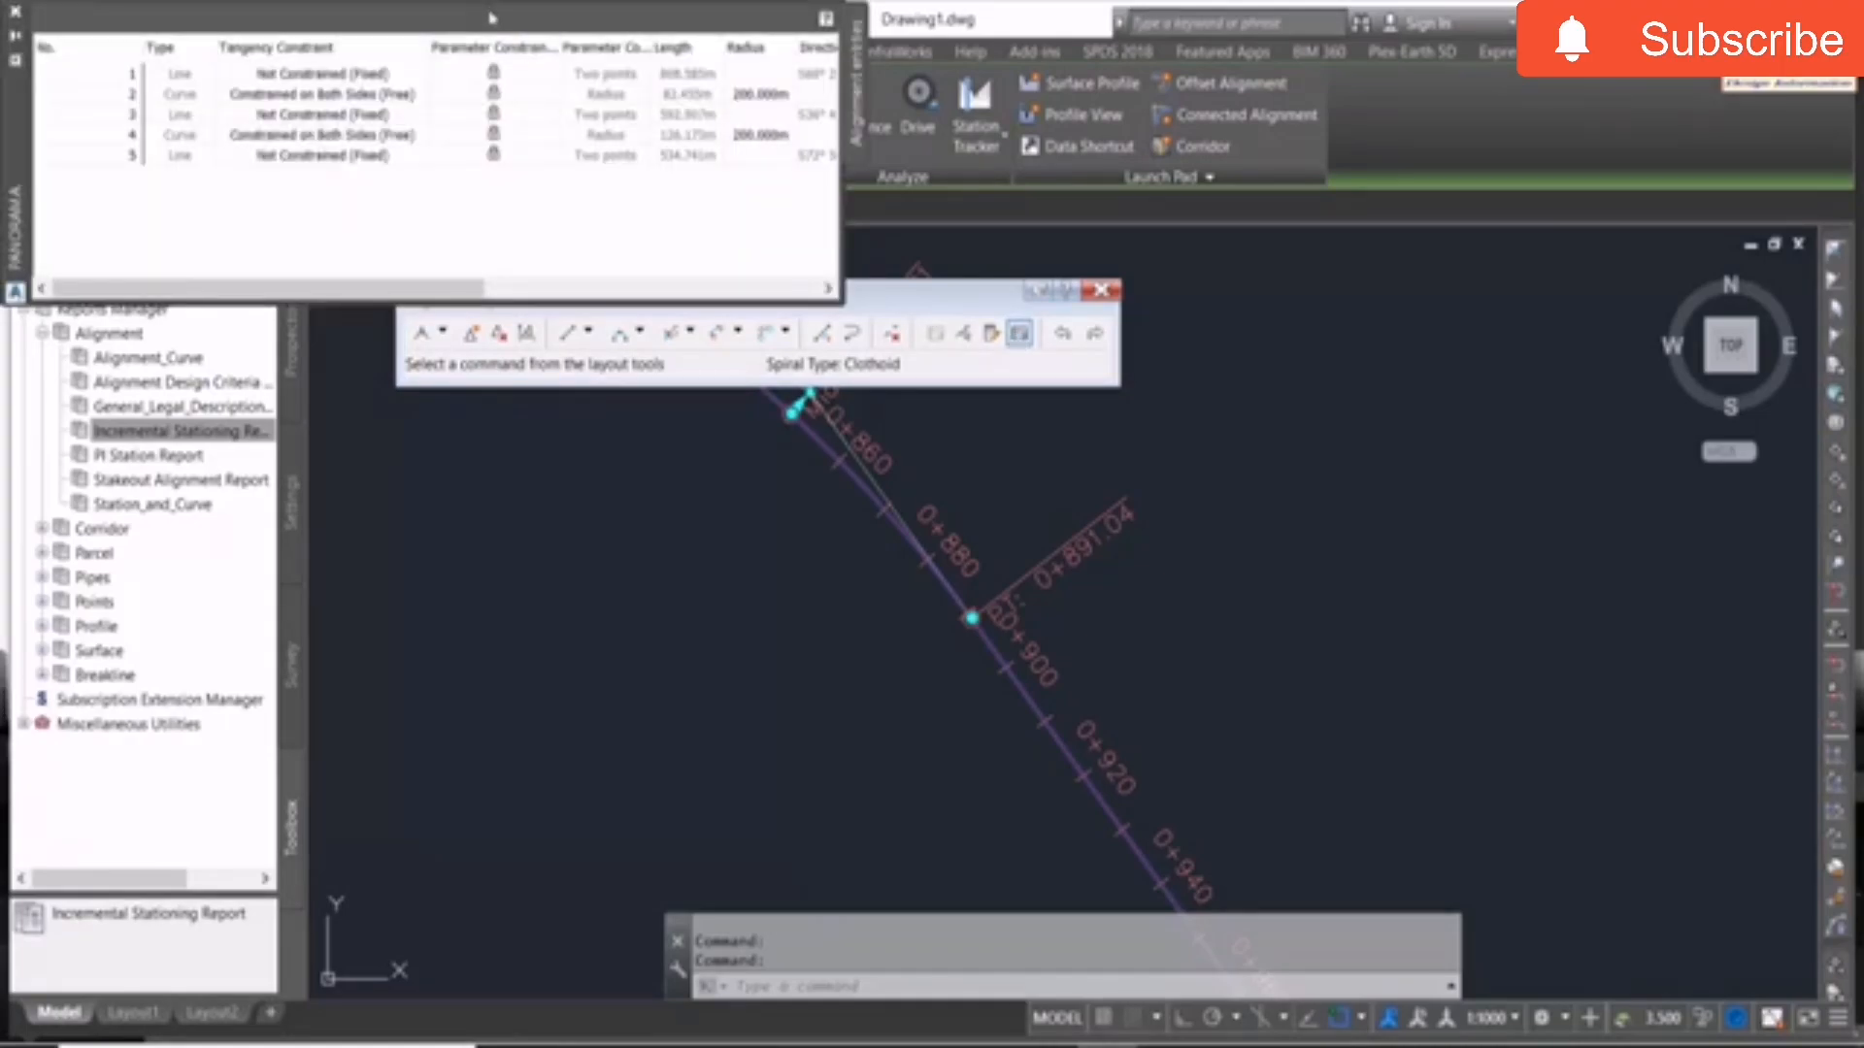
{"action": "left_click_drag", "start_coordinate": [226, 279], "coordinate": [393, 233]}
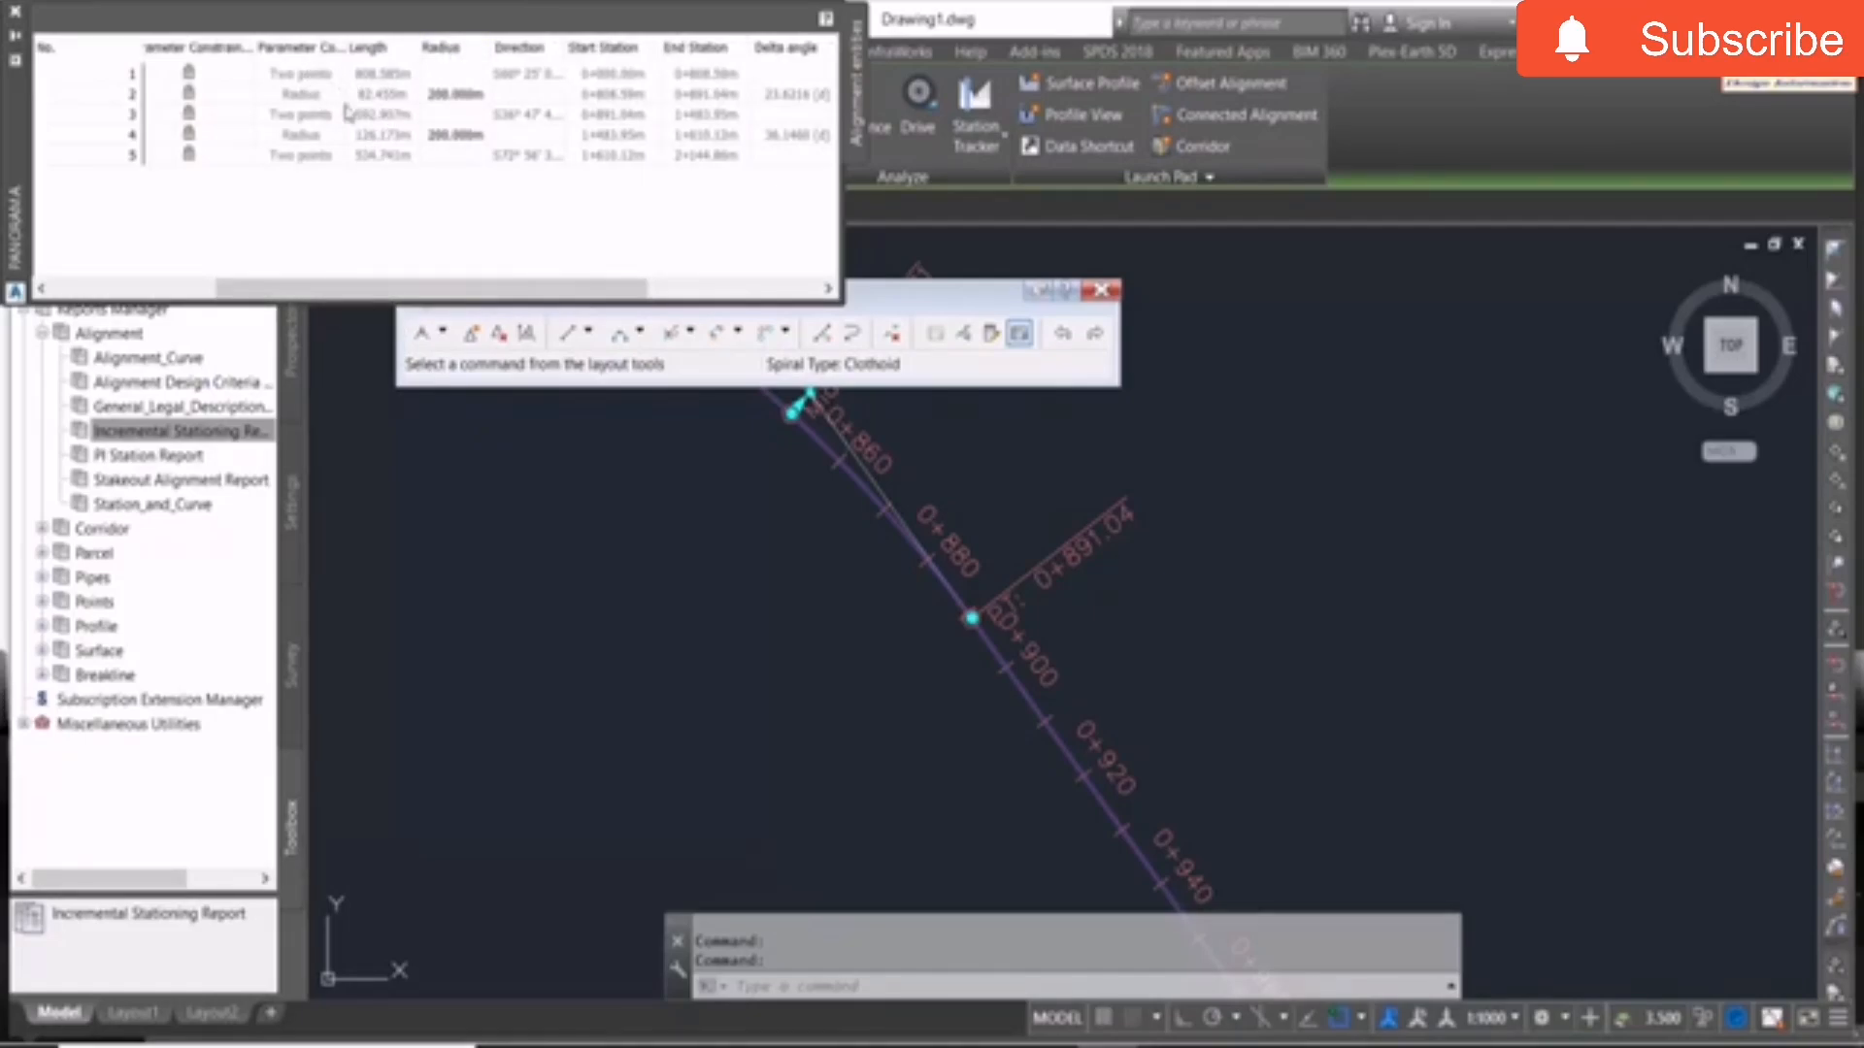
Set the radius of the alignment's first curve, entity 2, to 1200 m.
{"action": "left_click", "coordinate": [453, 96]}
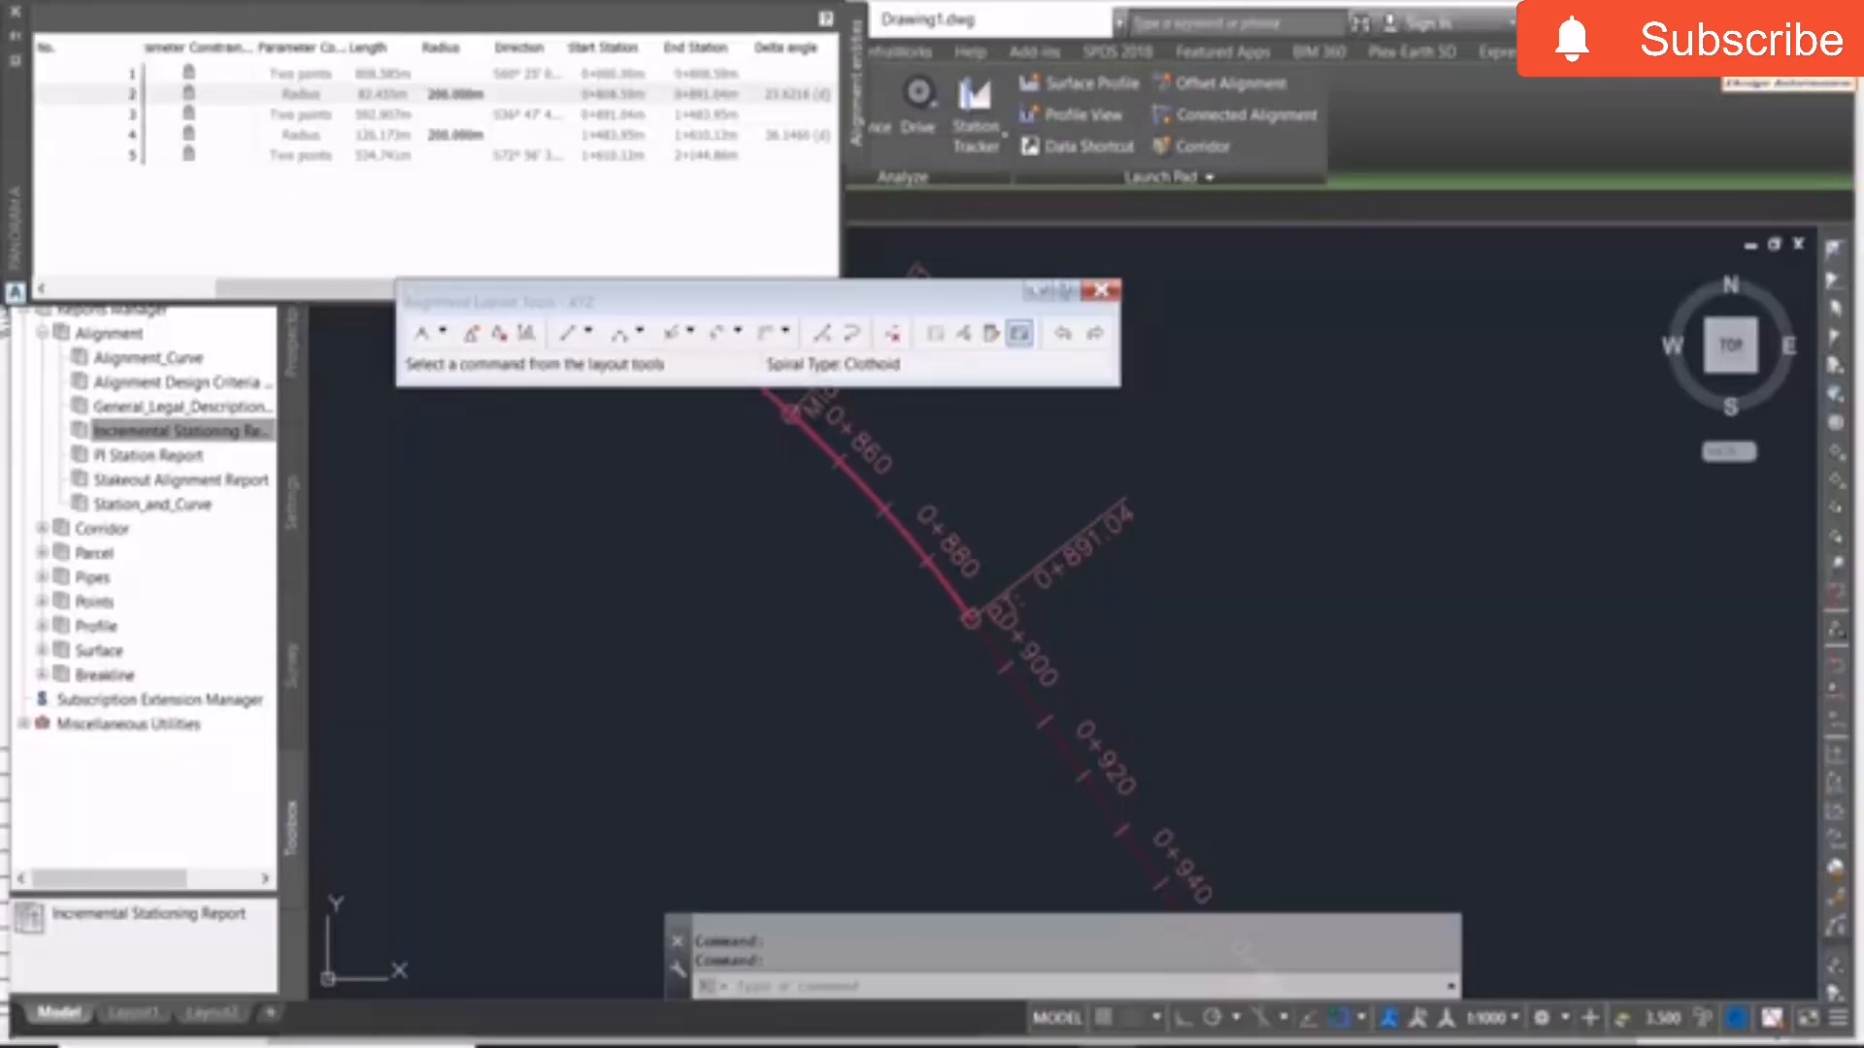
{"action": "left_click", "coordinate": [464, 97]}
{"action": "left_click", "coordinate": [461, 94]}
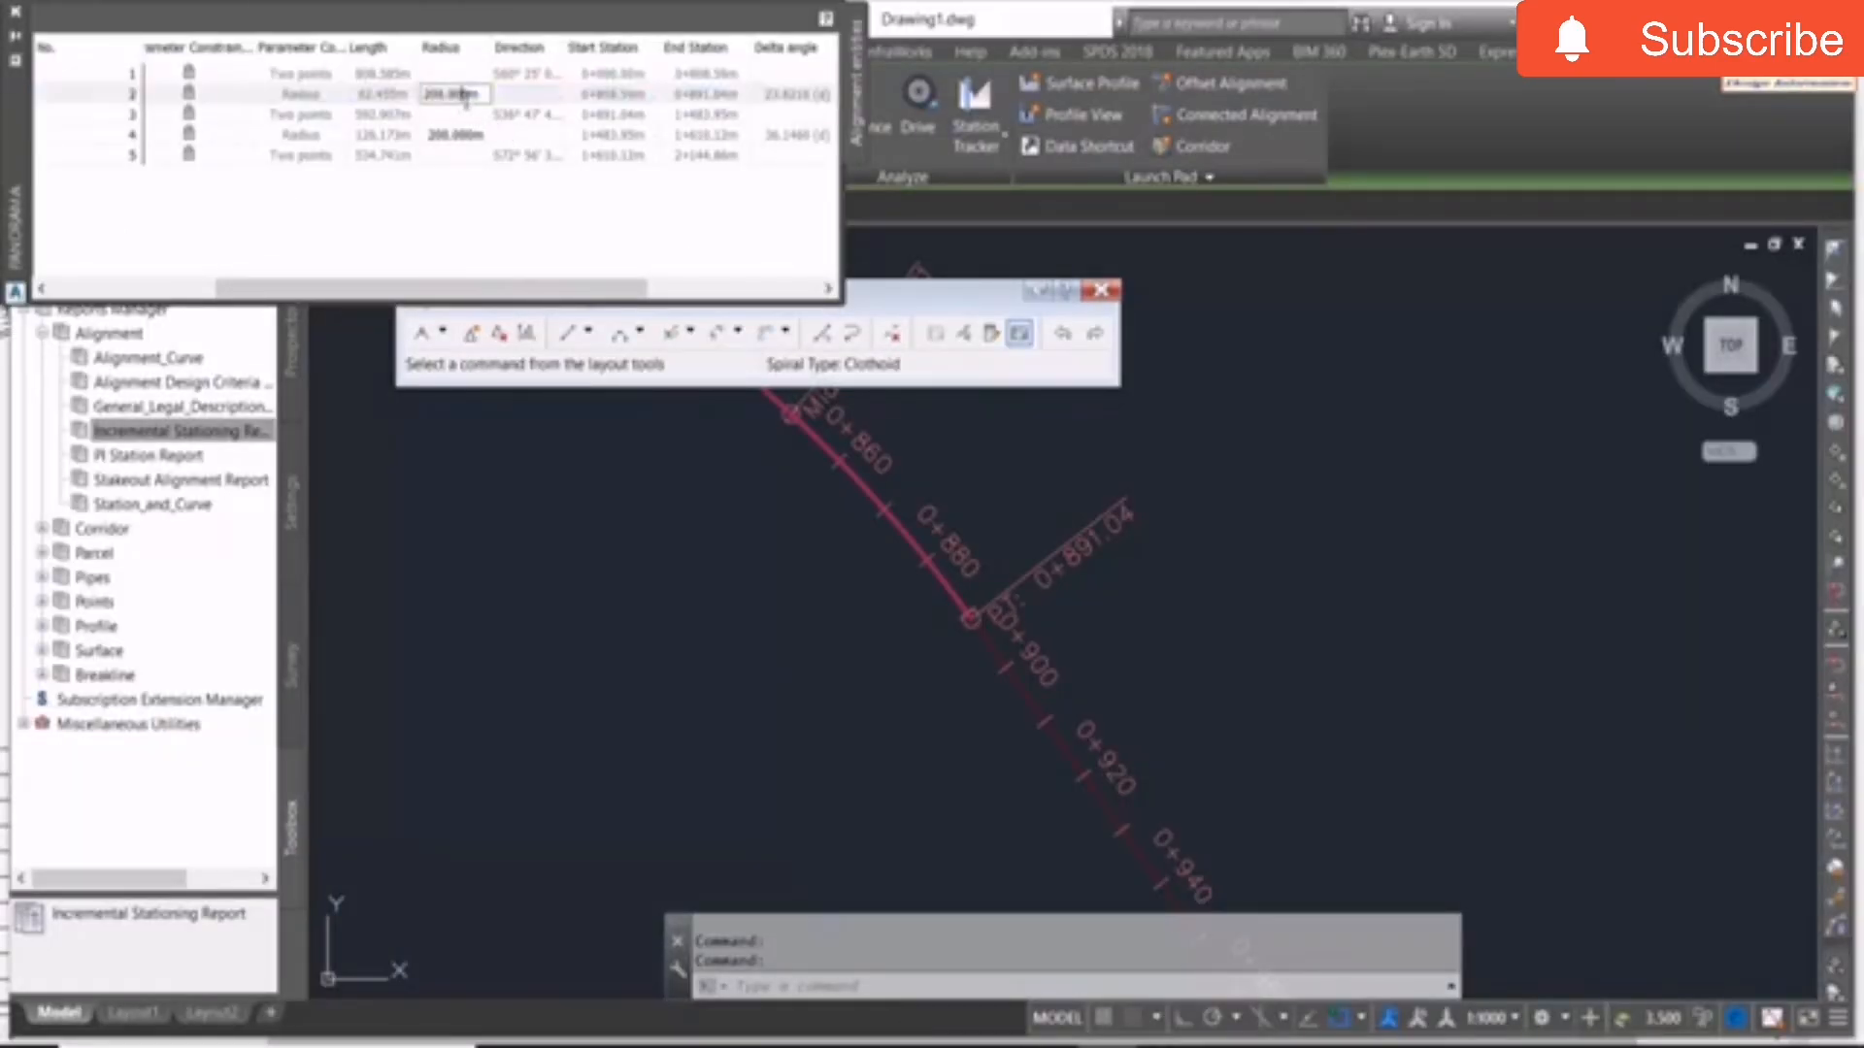
{"action": "left_click_drag", "start_coordinate": [482, 94], "coordinate": [325, 94]}
{"action": "type", "text": "1200"}
{"action": "key", "text": "Return"}
Set the radius of the alignment's second curve, entity 4, to 1000 m.
{"action": "left_click", "coordinate": [458, 136]}
{"action": "left_click", "coordinate": [458, 136]}
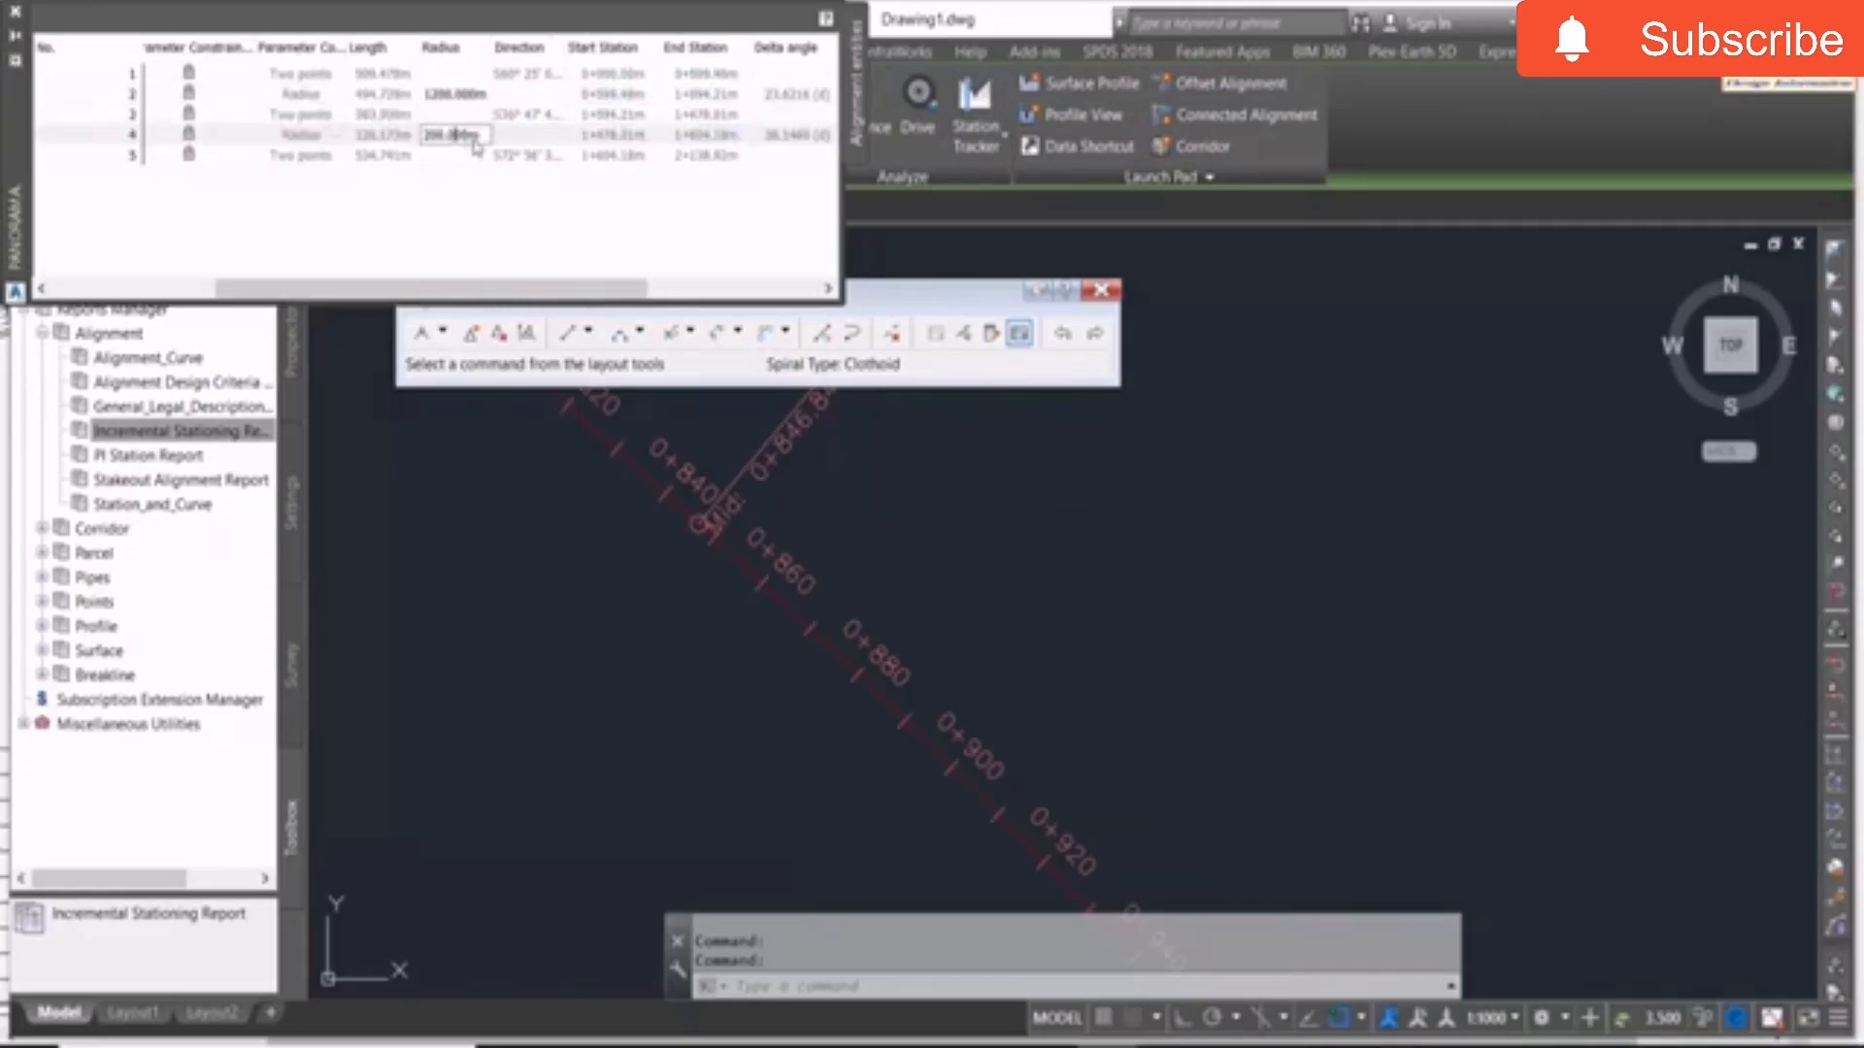
{"action": "type", "text": "1000"}
{"action": "key", "text": "Return"}
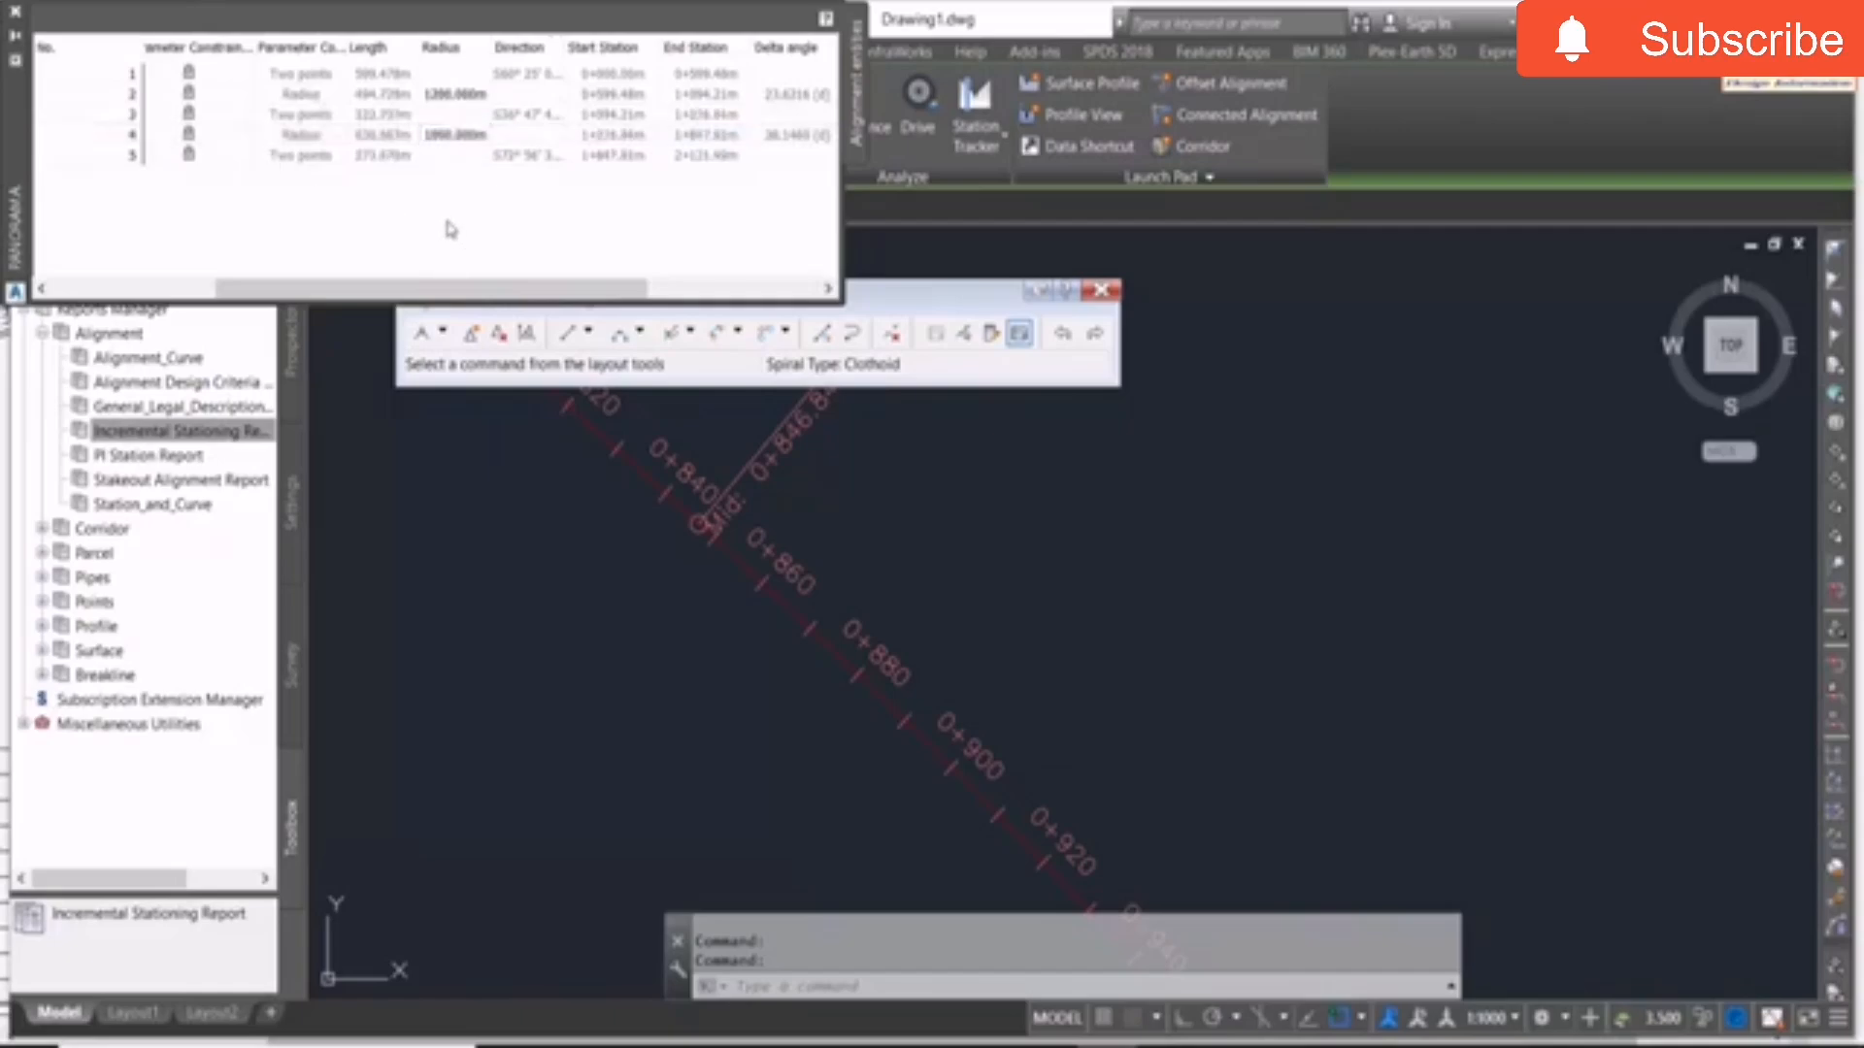
Check the reshaped curves in the drawing and close the alignment grid view and the Alignment Layout Tools.
{"action": "scroll", "coordinate": [773, 646], "scroll_direction": "down", "scroll_amount": 12}
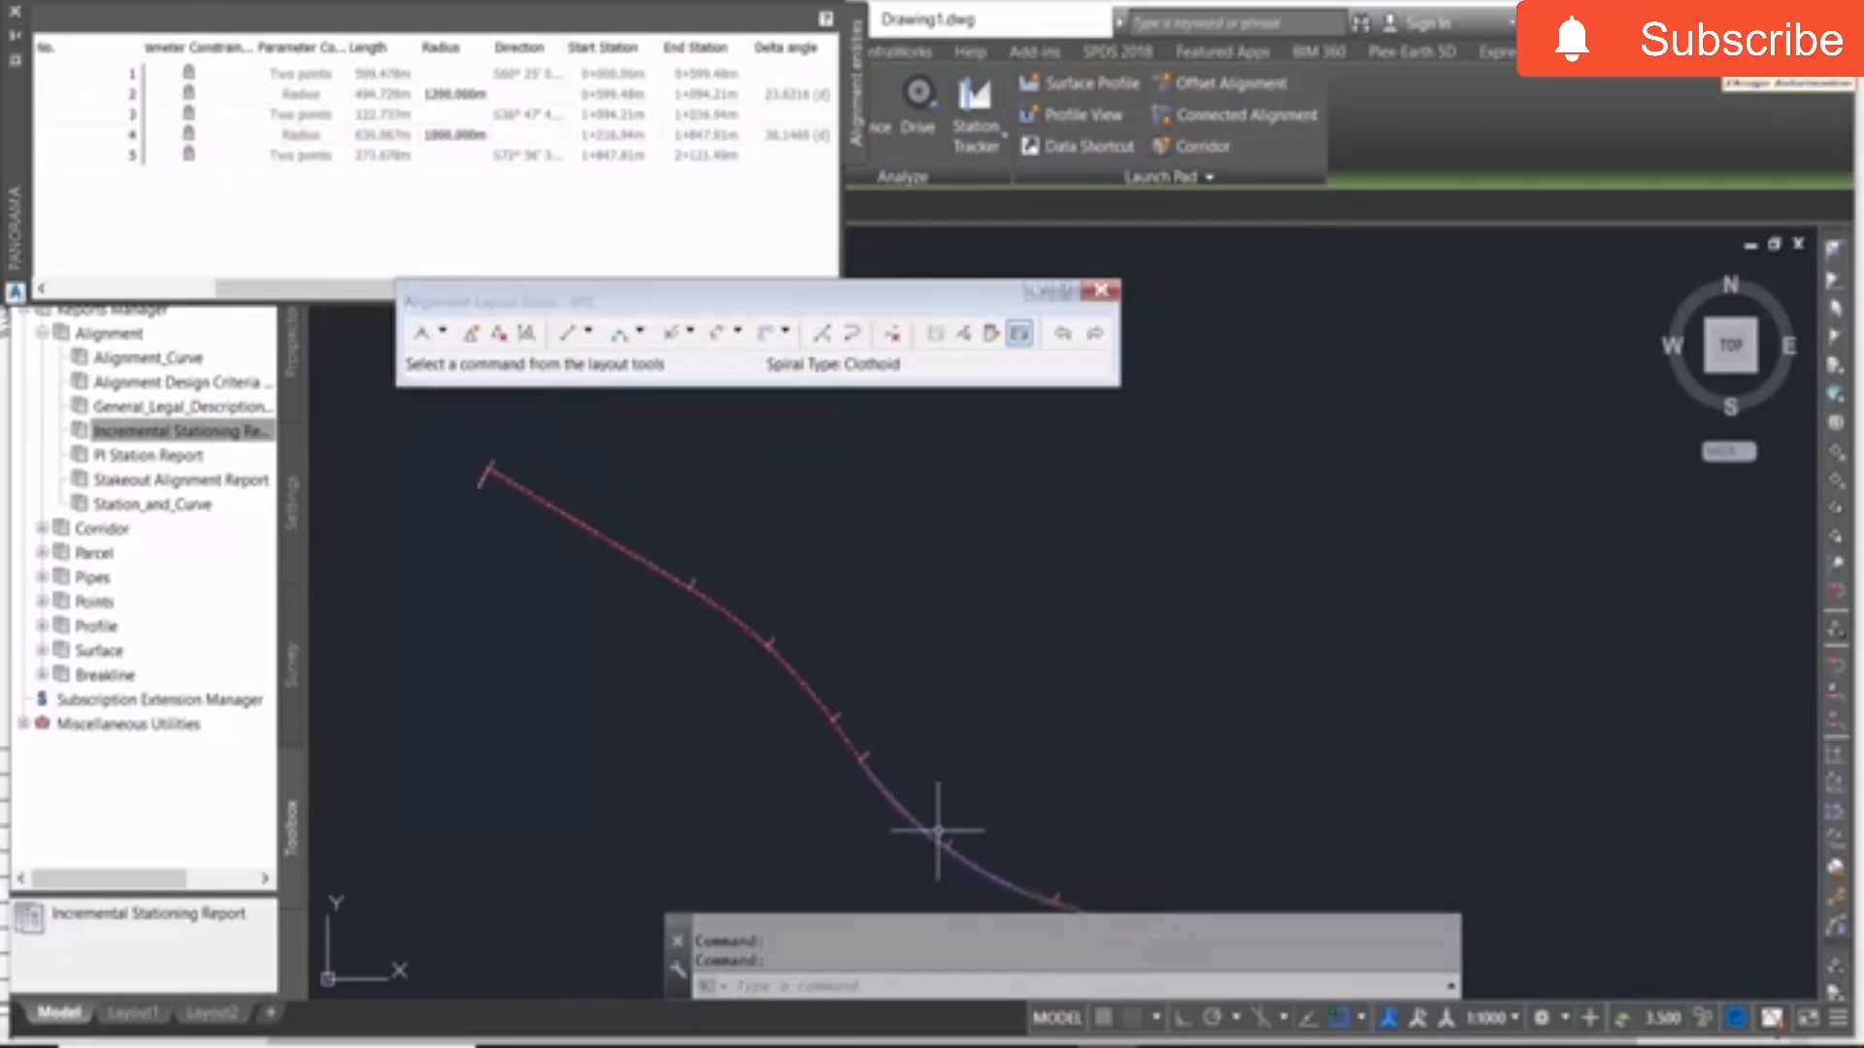
{"action": "scroll", "coordinate": [939, 833], "scroll_direction": "up", "scroll_amount": 3}
{"action": "scroll", "coordinate": [753, 643], "scroll_direction": "up", "scroll_amount": 2}
{"action": "middle_click_drag", "start_coordinate": [622, 539], "coordinate": [1032, 861]}
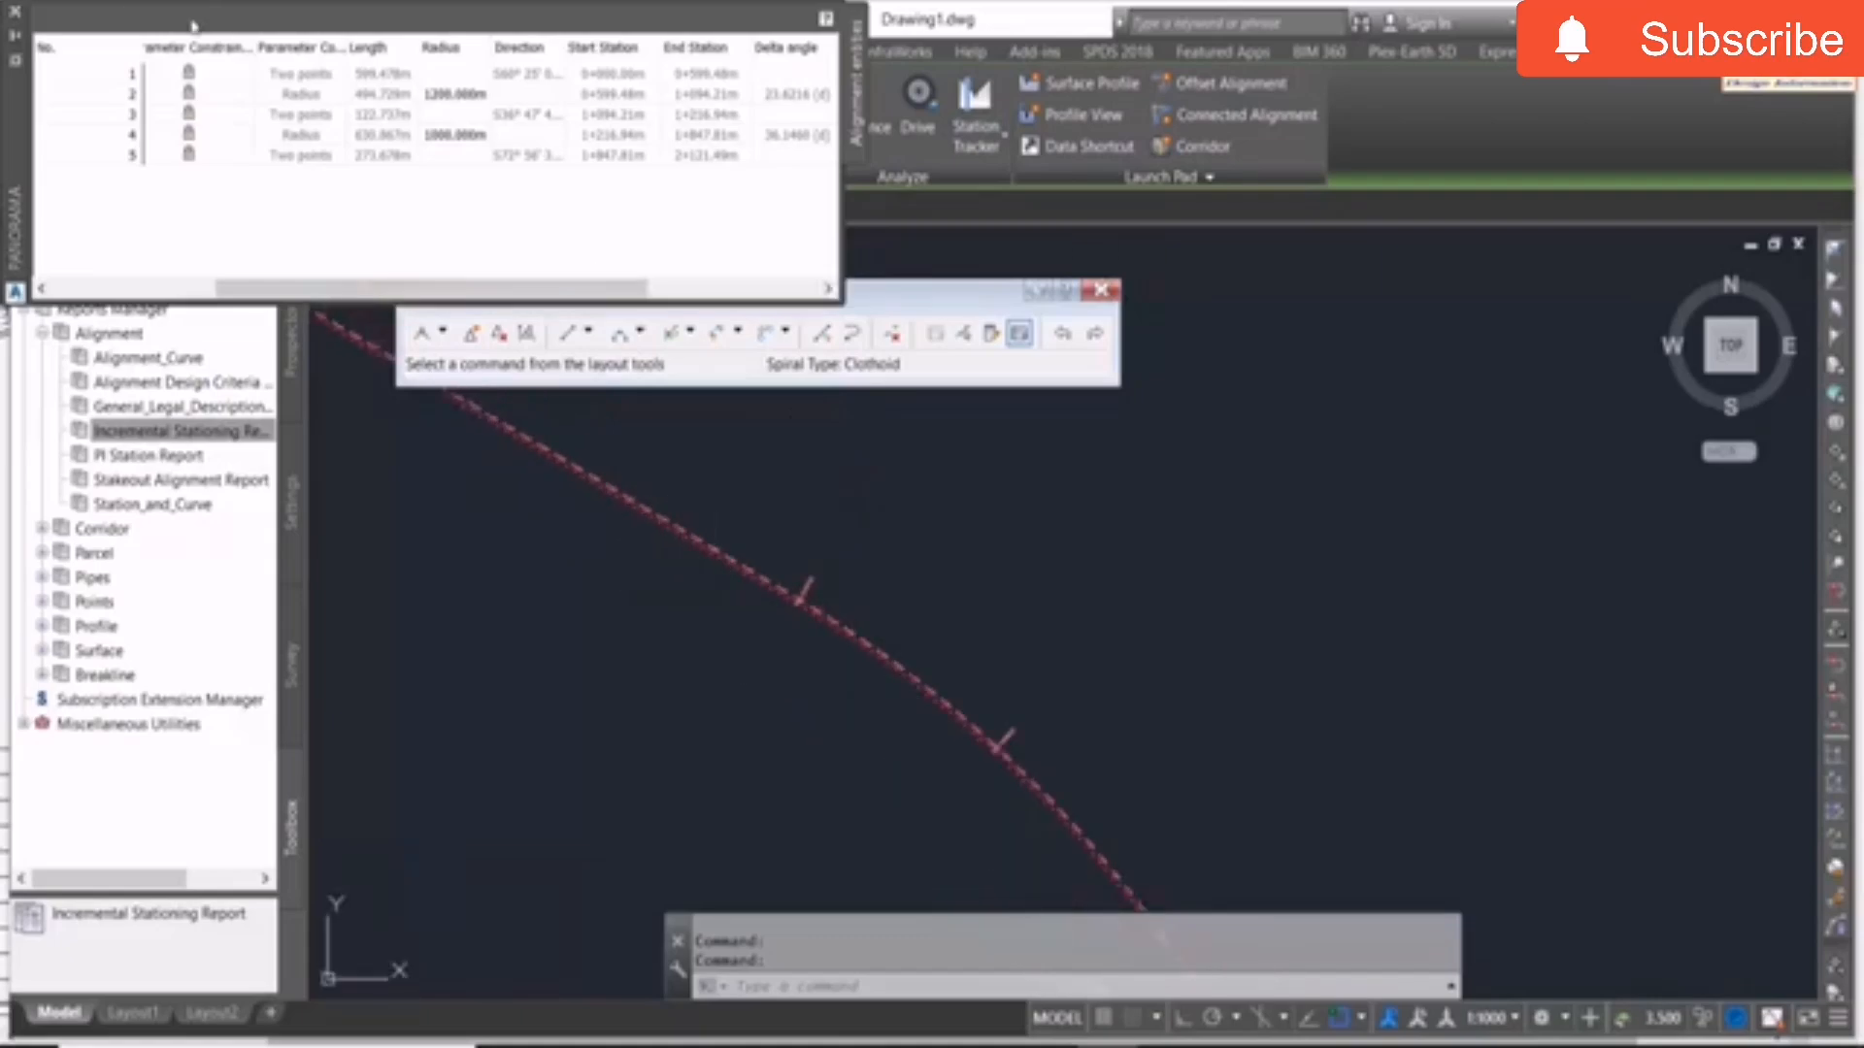
{"action": "key", "text": "Escape"}
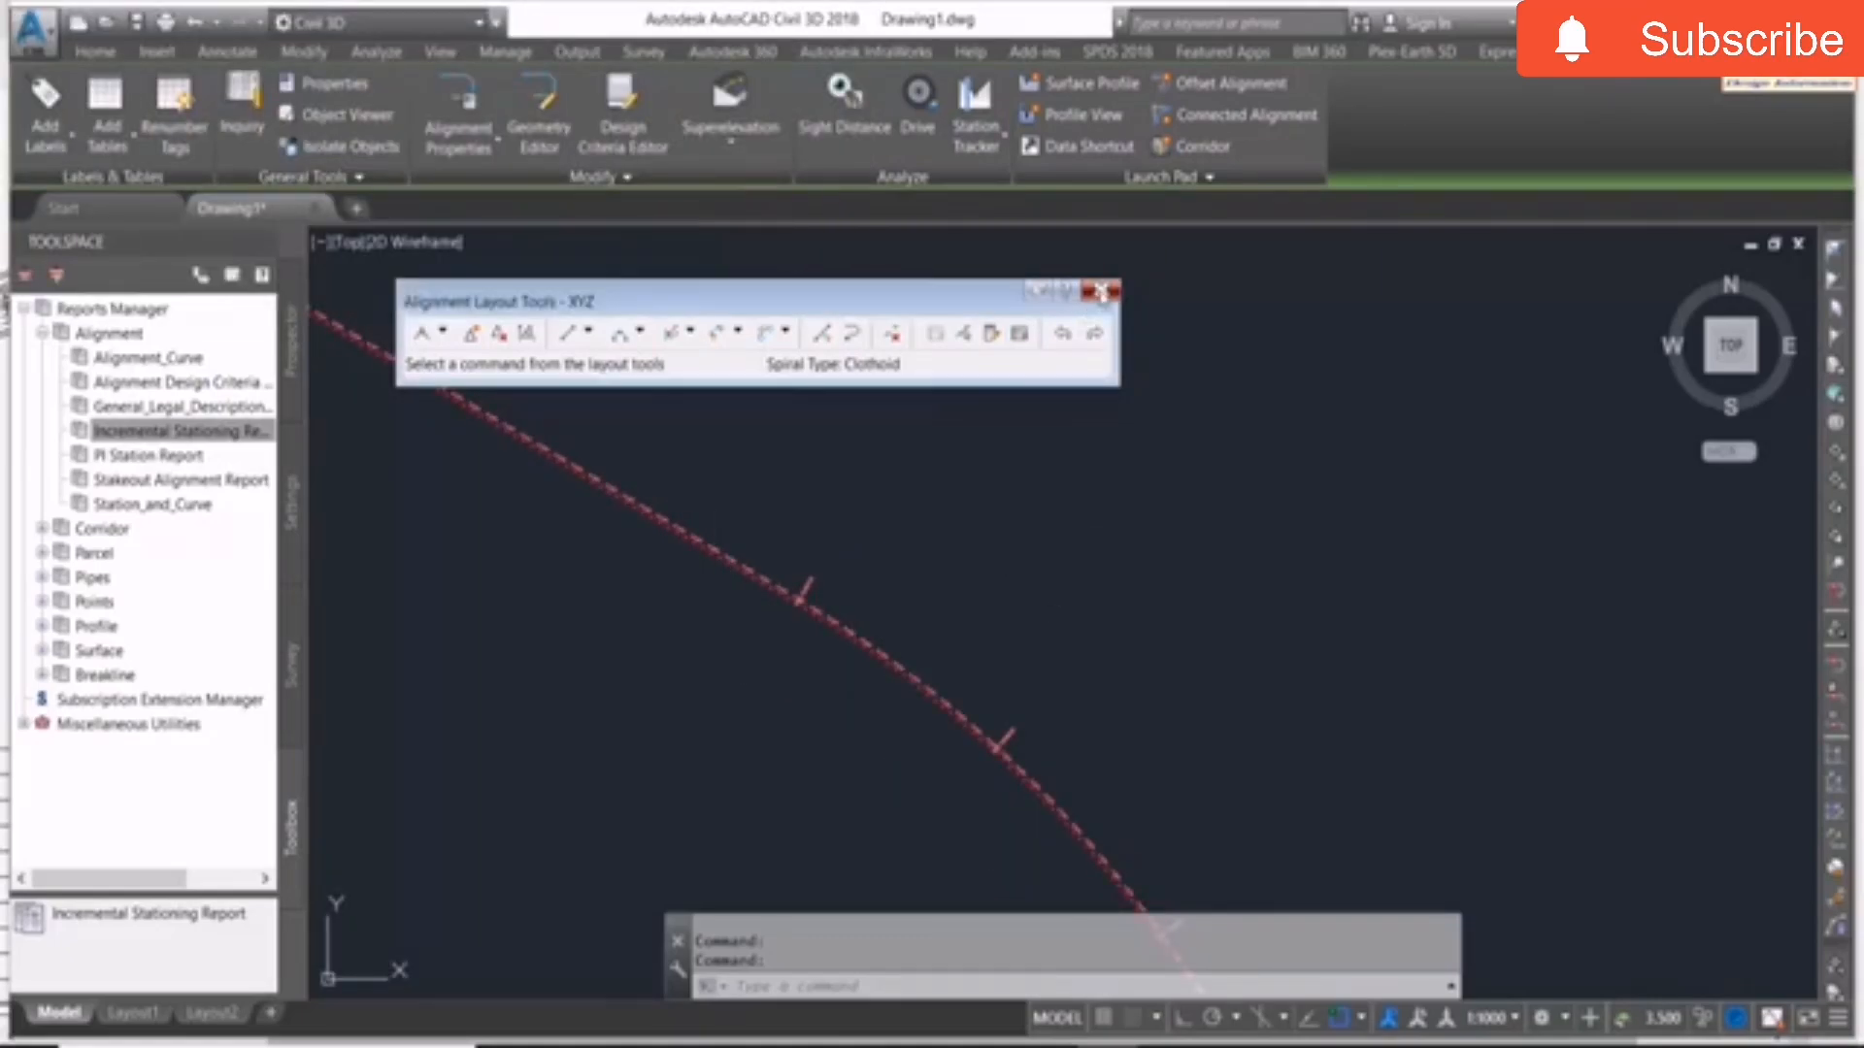
{"action": "key", "text": "Escape"}
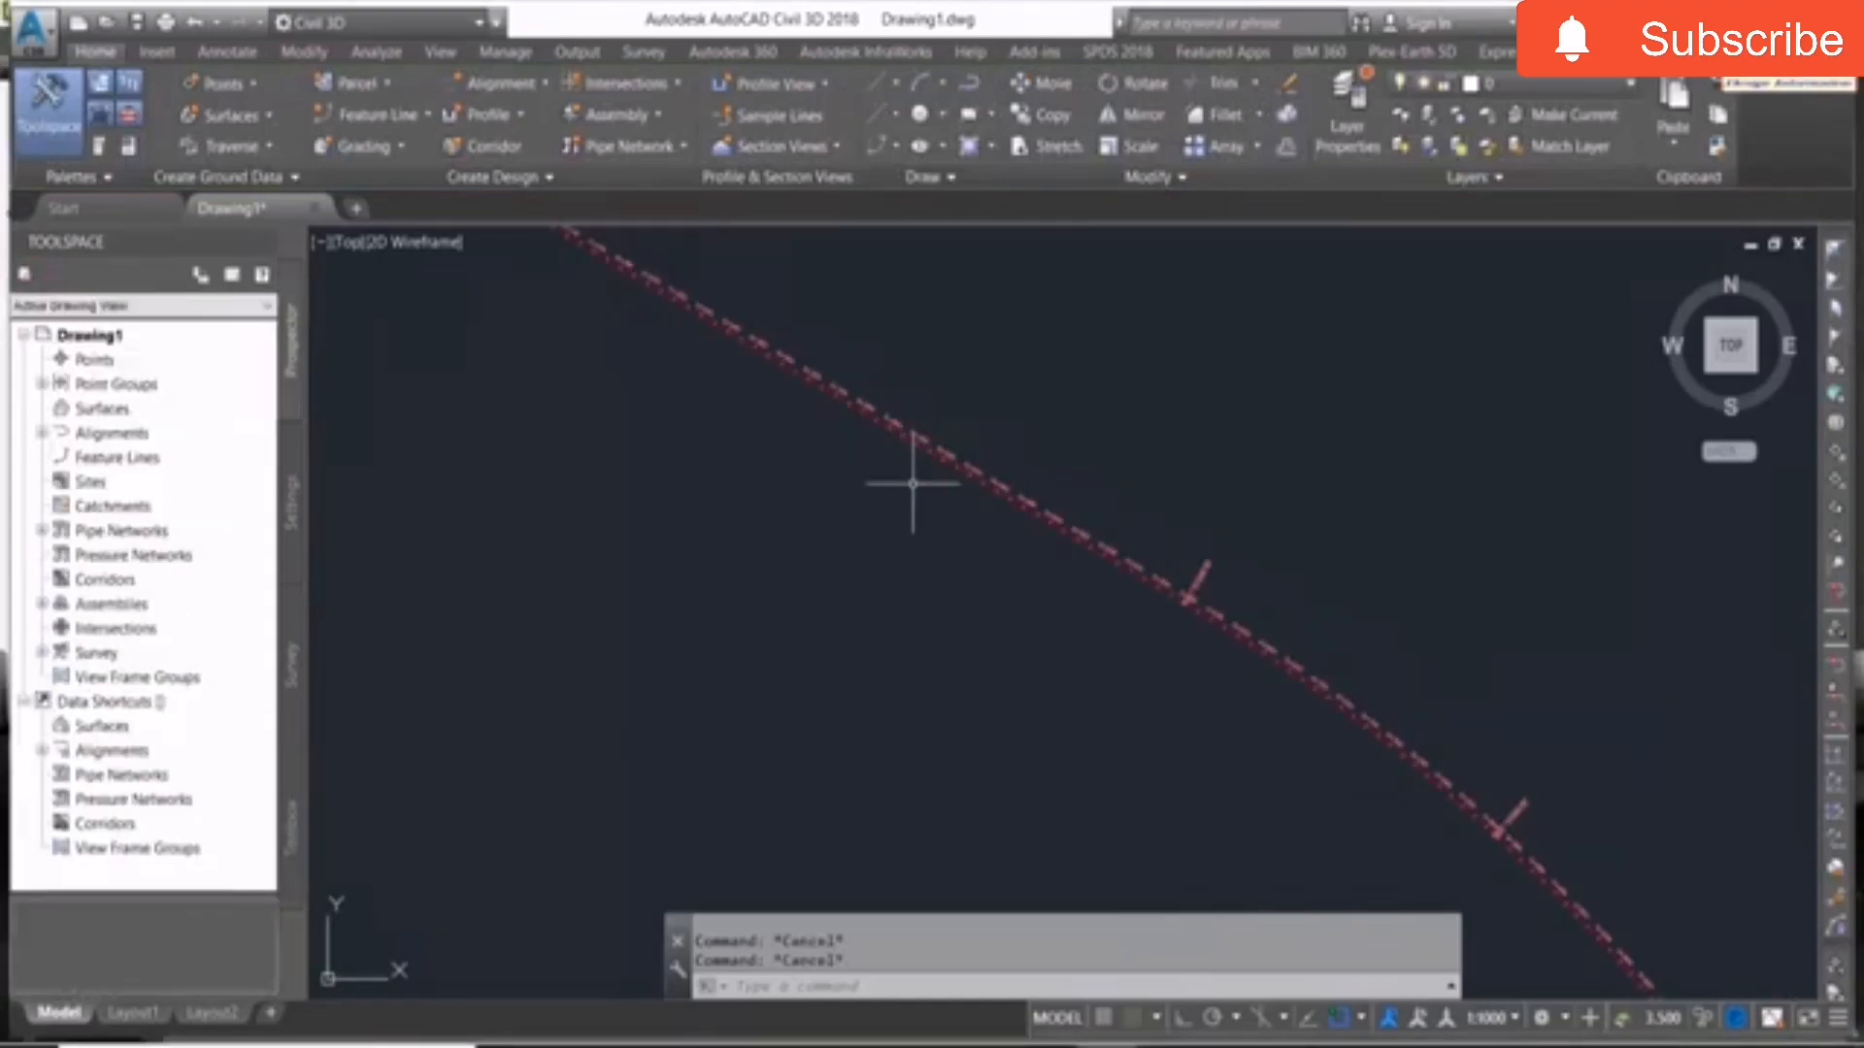
Select the XYZ alignment and bring up the Reports Manager in Toolspace.
{"action": "scroll", "coordinate": [865, 416], "scroll_direction": "up", "scroll_amount": 5}
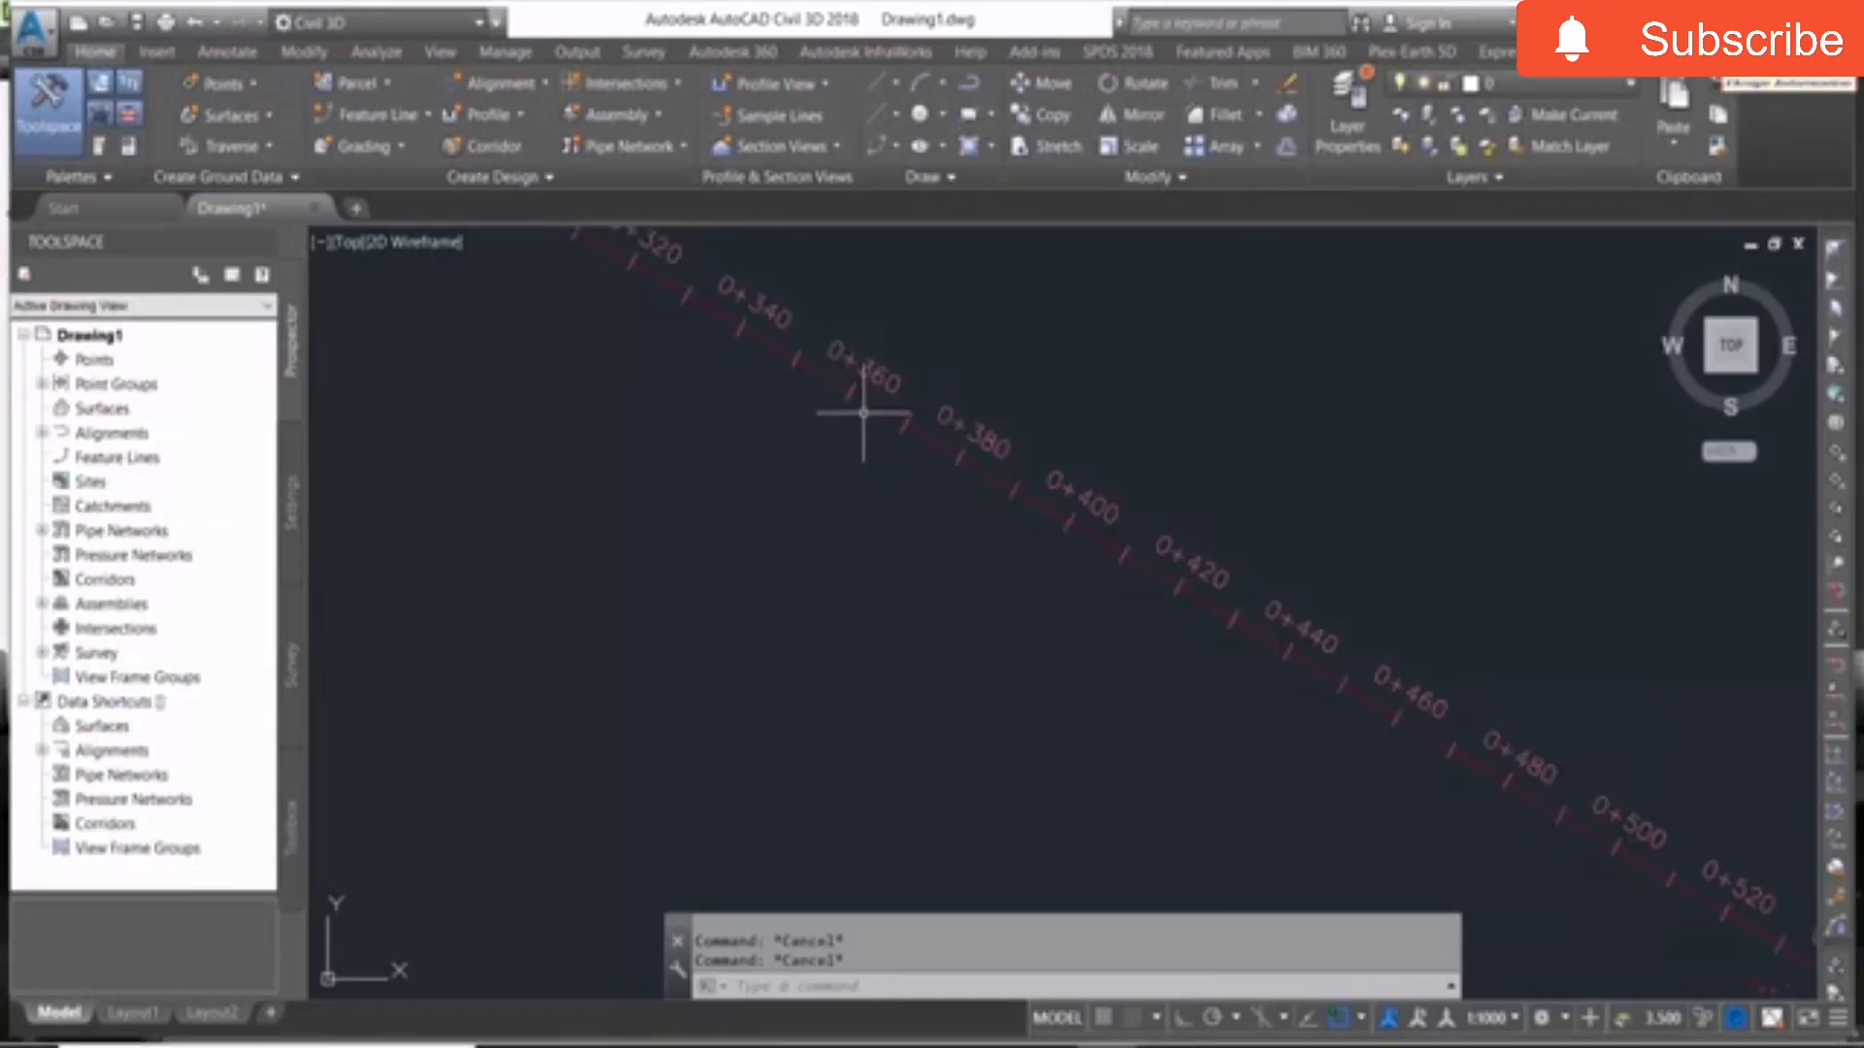
{"action": "left_click", "coordinate": [864, 402]}
{"action": "scroll", "coordinate": [870, 495], "scroll_direction": "down", "scroll_amount": 4}
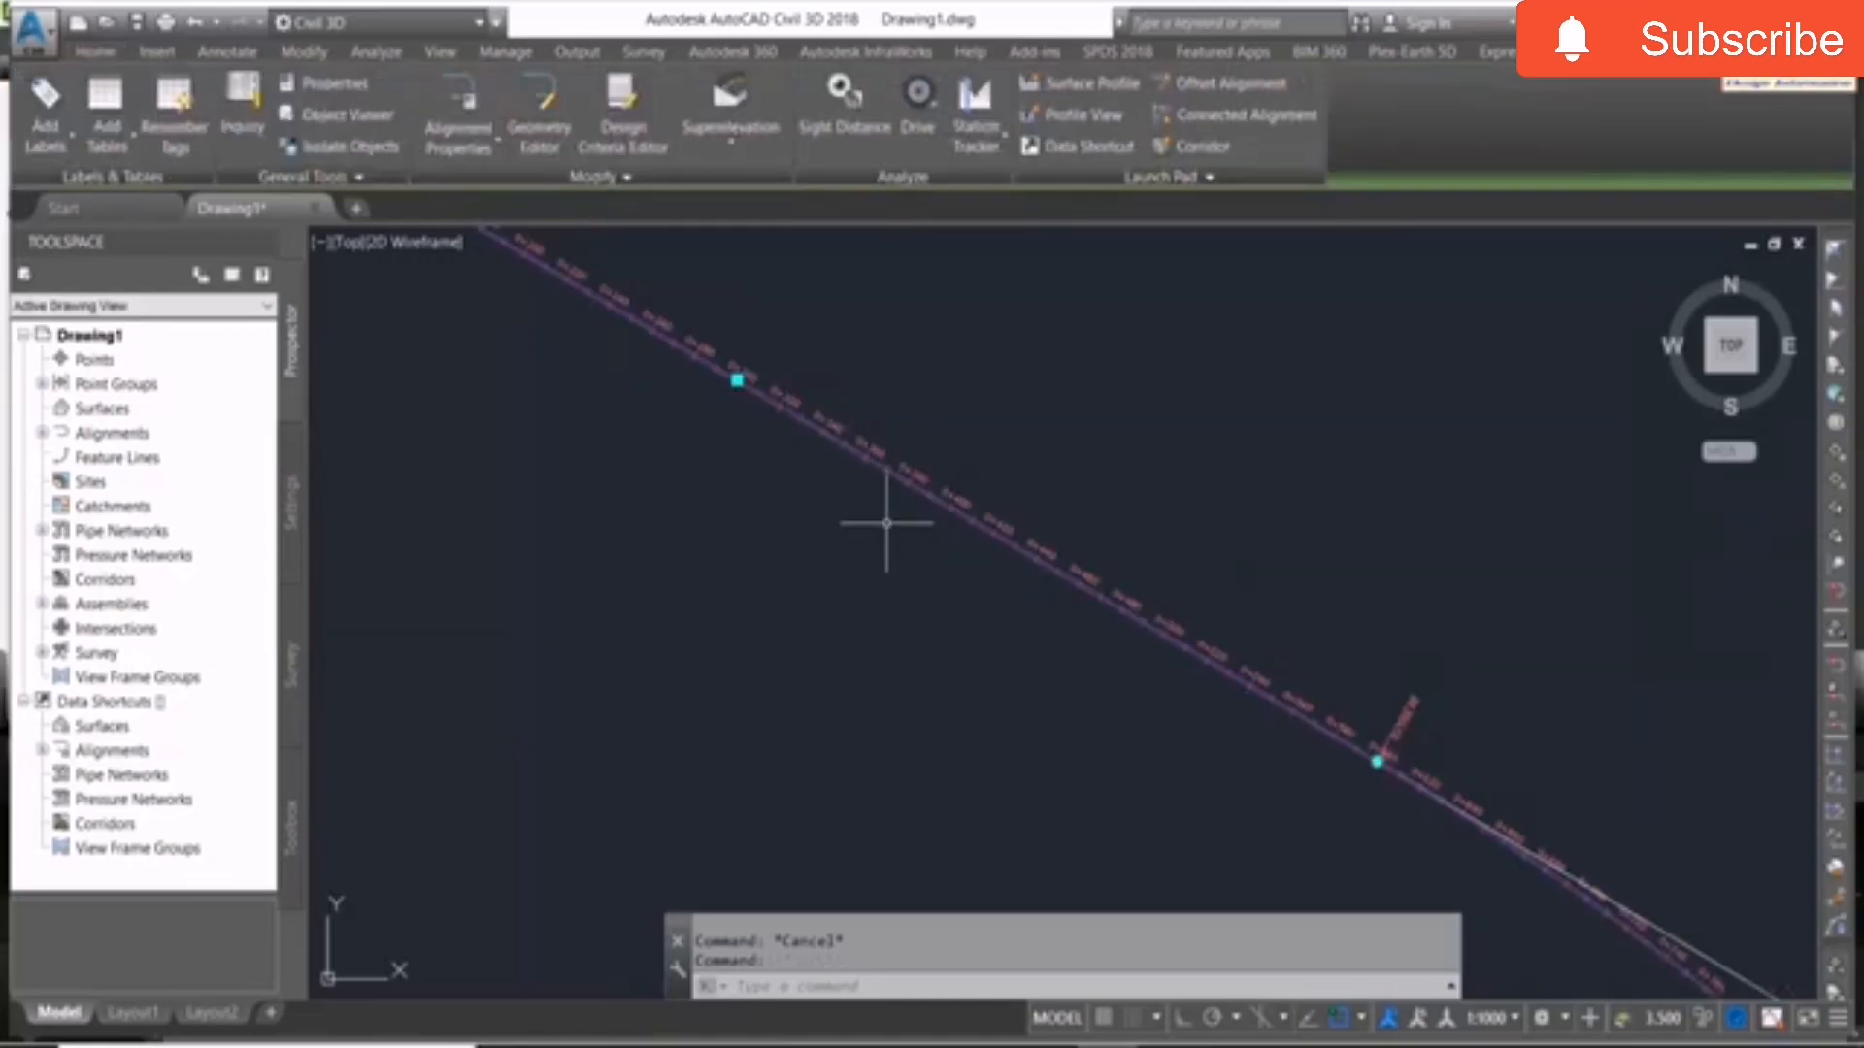
{"action": "left_click", "coordinate": [294, 852]}
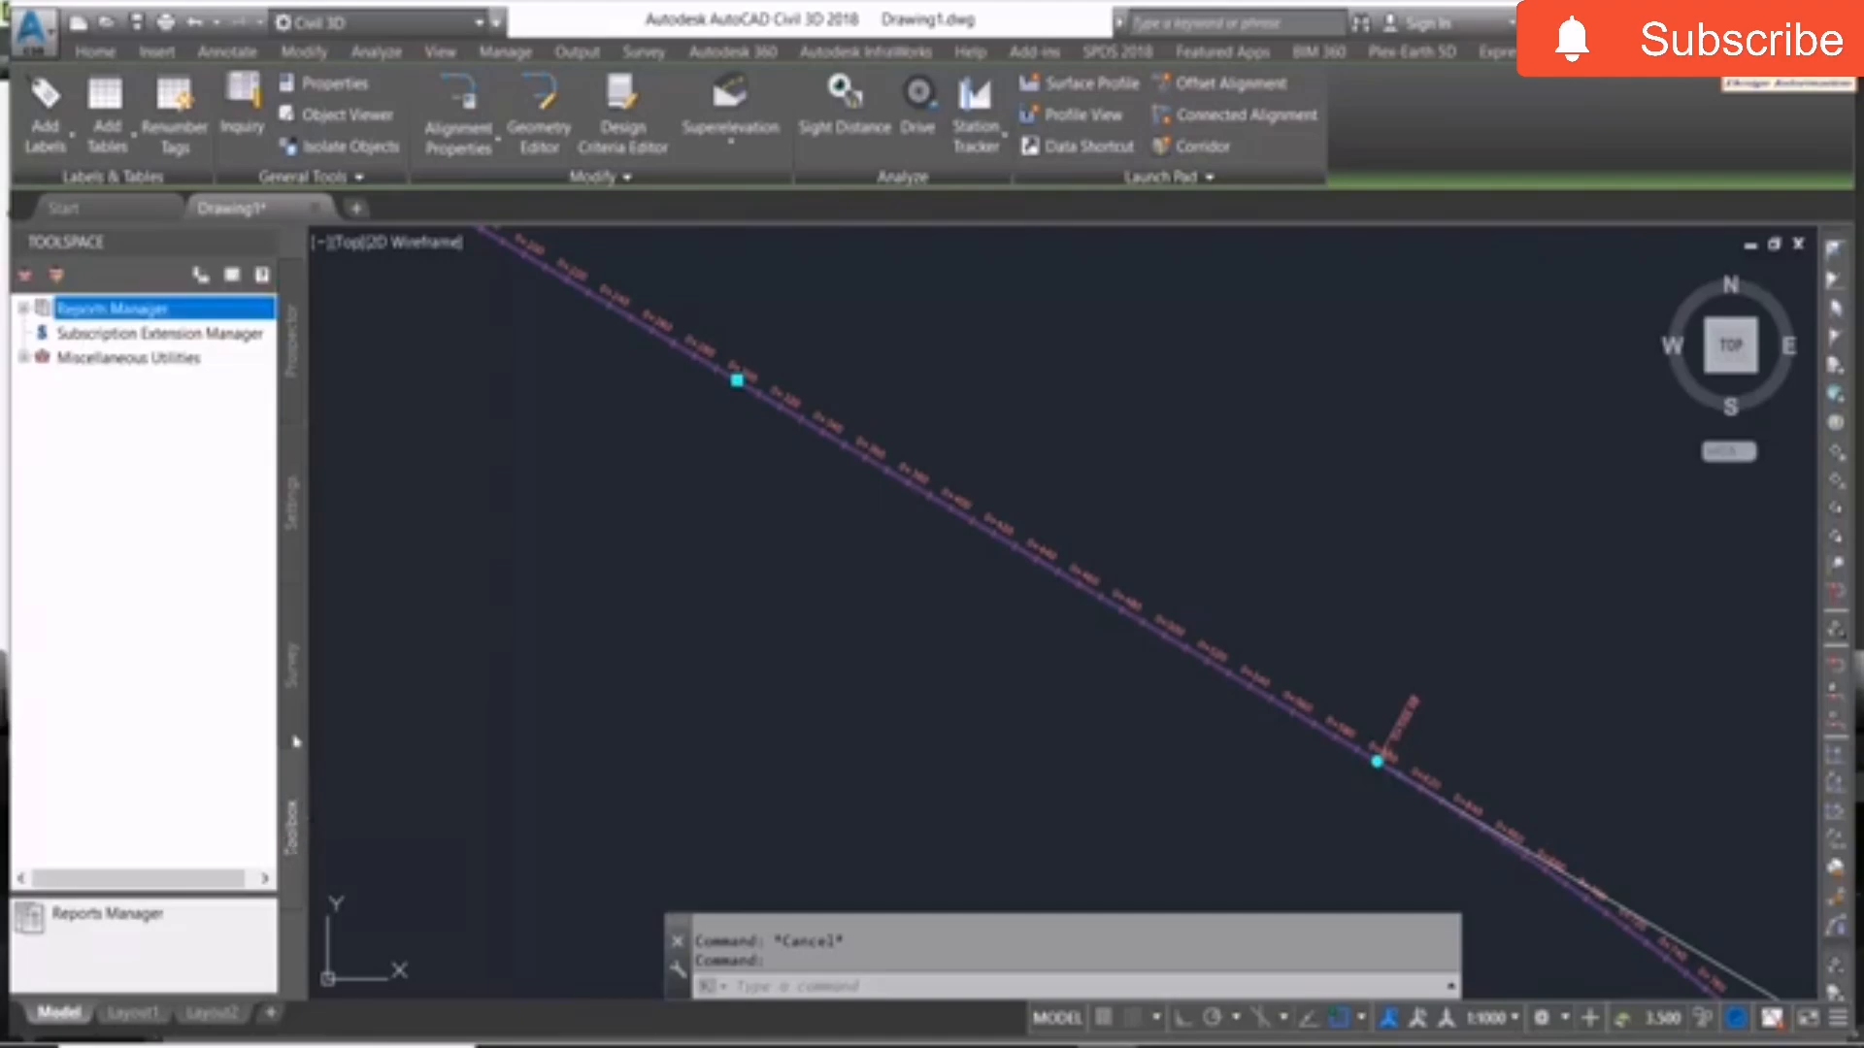
{"action": "left_click", "coordinate": [289, 374]}
{"action": "left_click", "coordinate": [291, 505]}
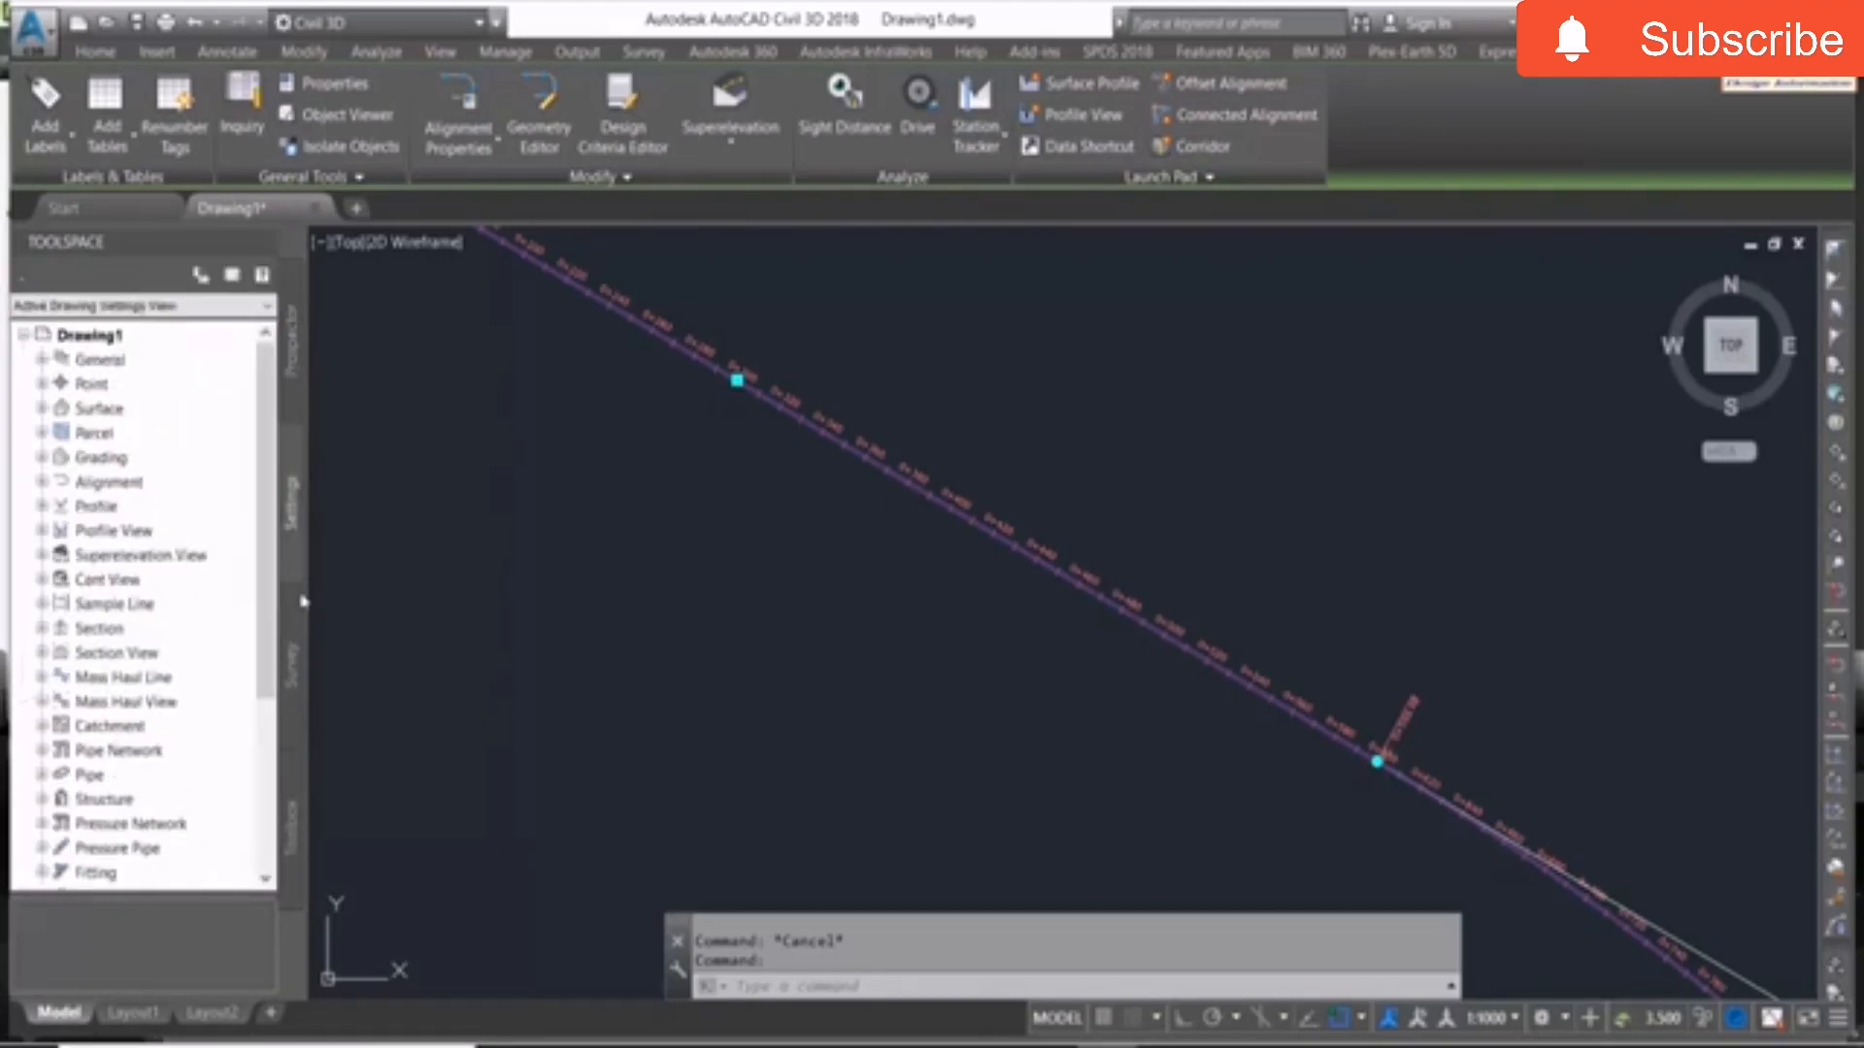
{"action": "left_click", "coordinate": [291, 660]}
{"action": "left_click", "coordinate": [291, 830]}
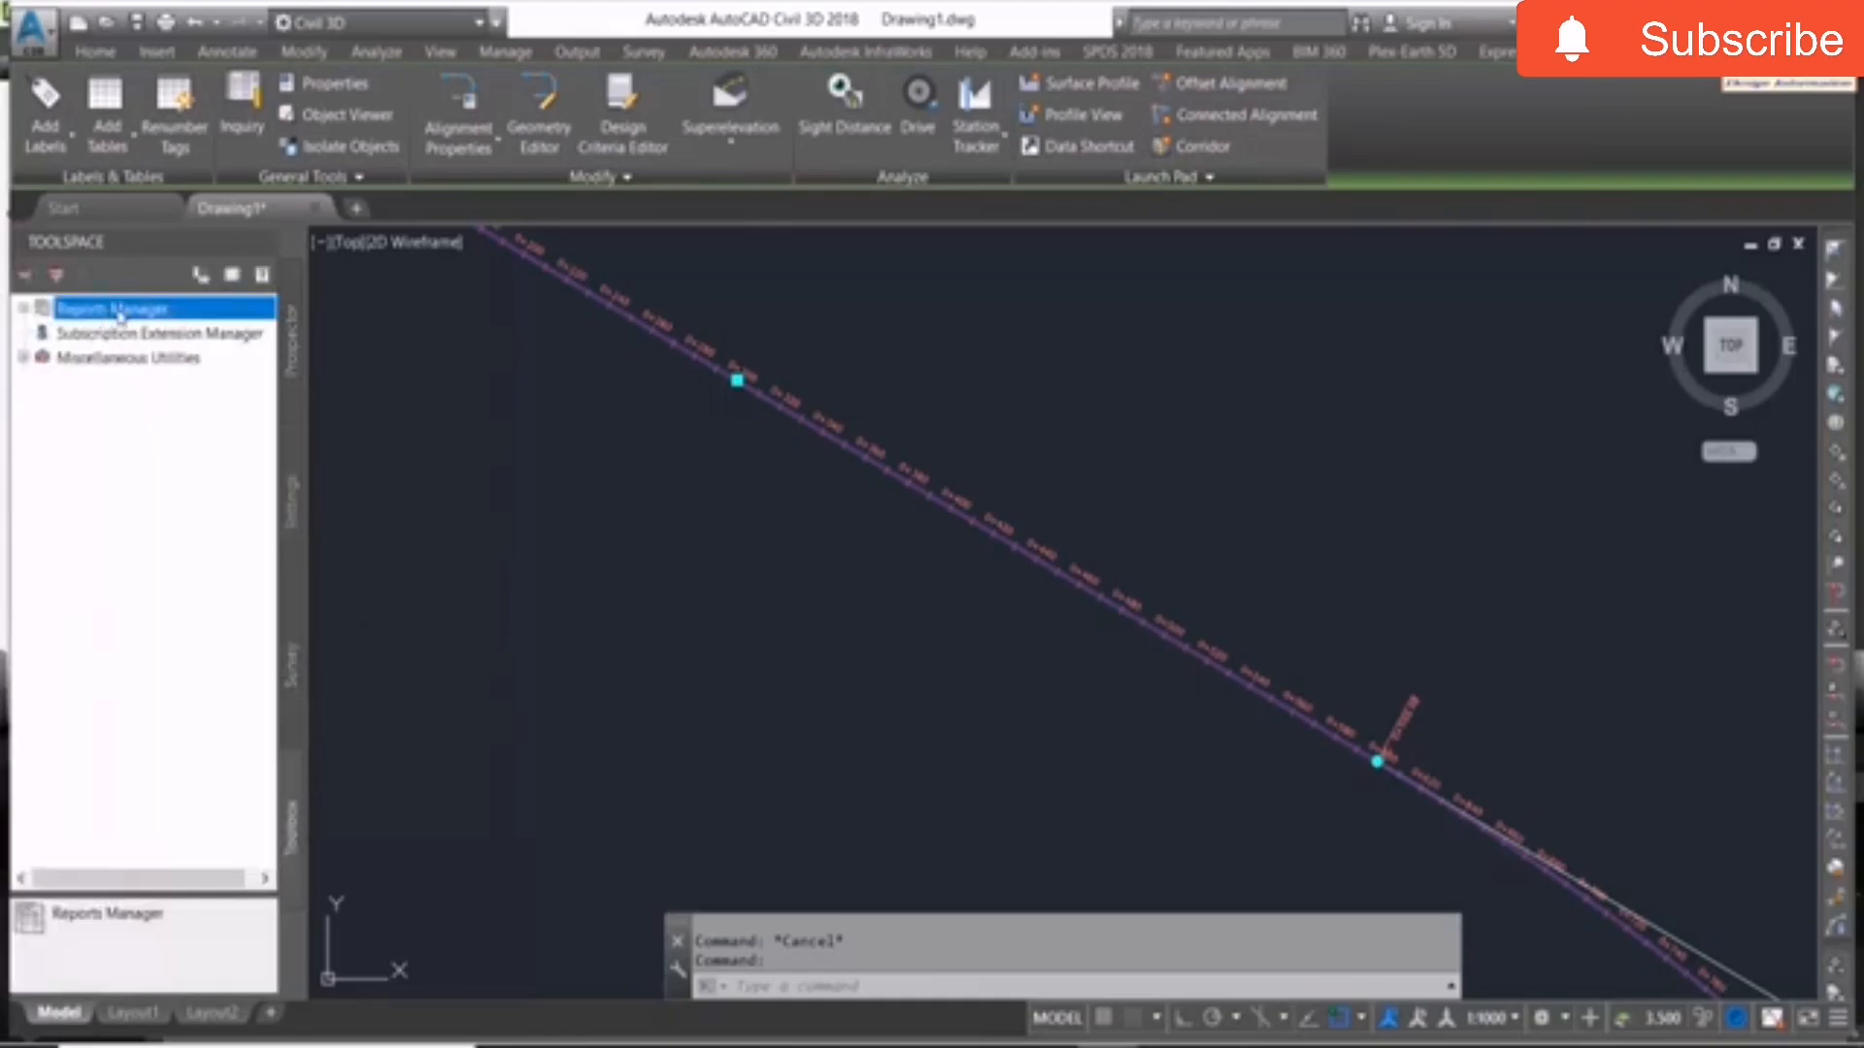
Execute the Incremental Stationing Report from the alignment reports of the Reports Manager.
{"action": "left_click", "coordinate": [22, 311]}
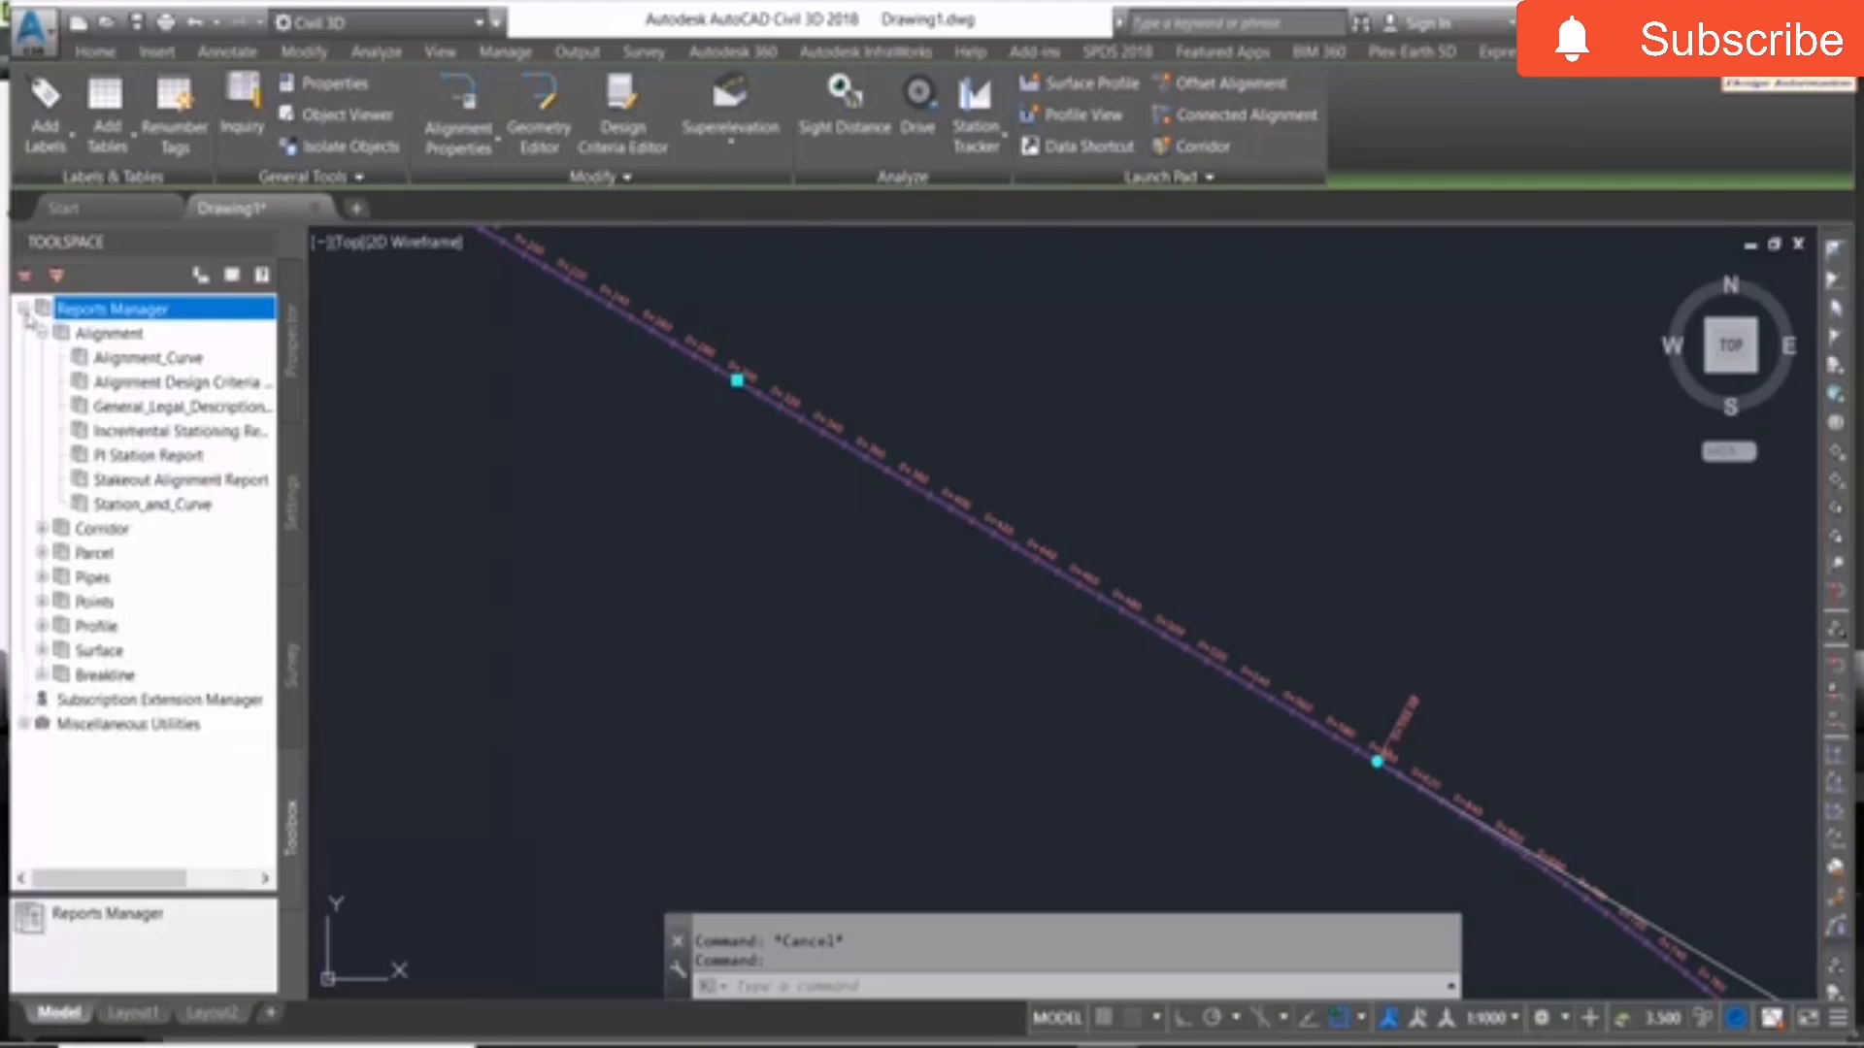
{"action": "left_click", "coordinate": [130, 359]}
{"action": "left_click", "coordinate": [136, 383]}
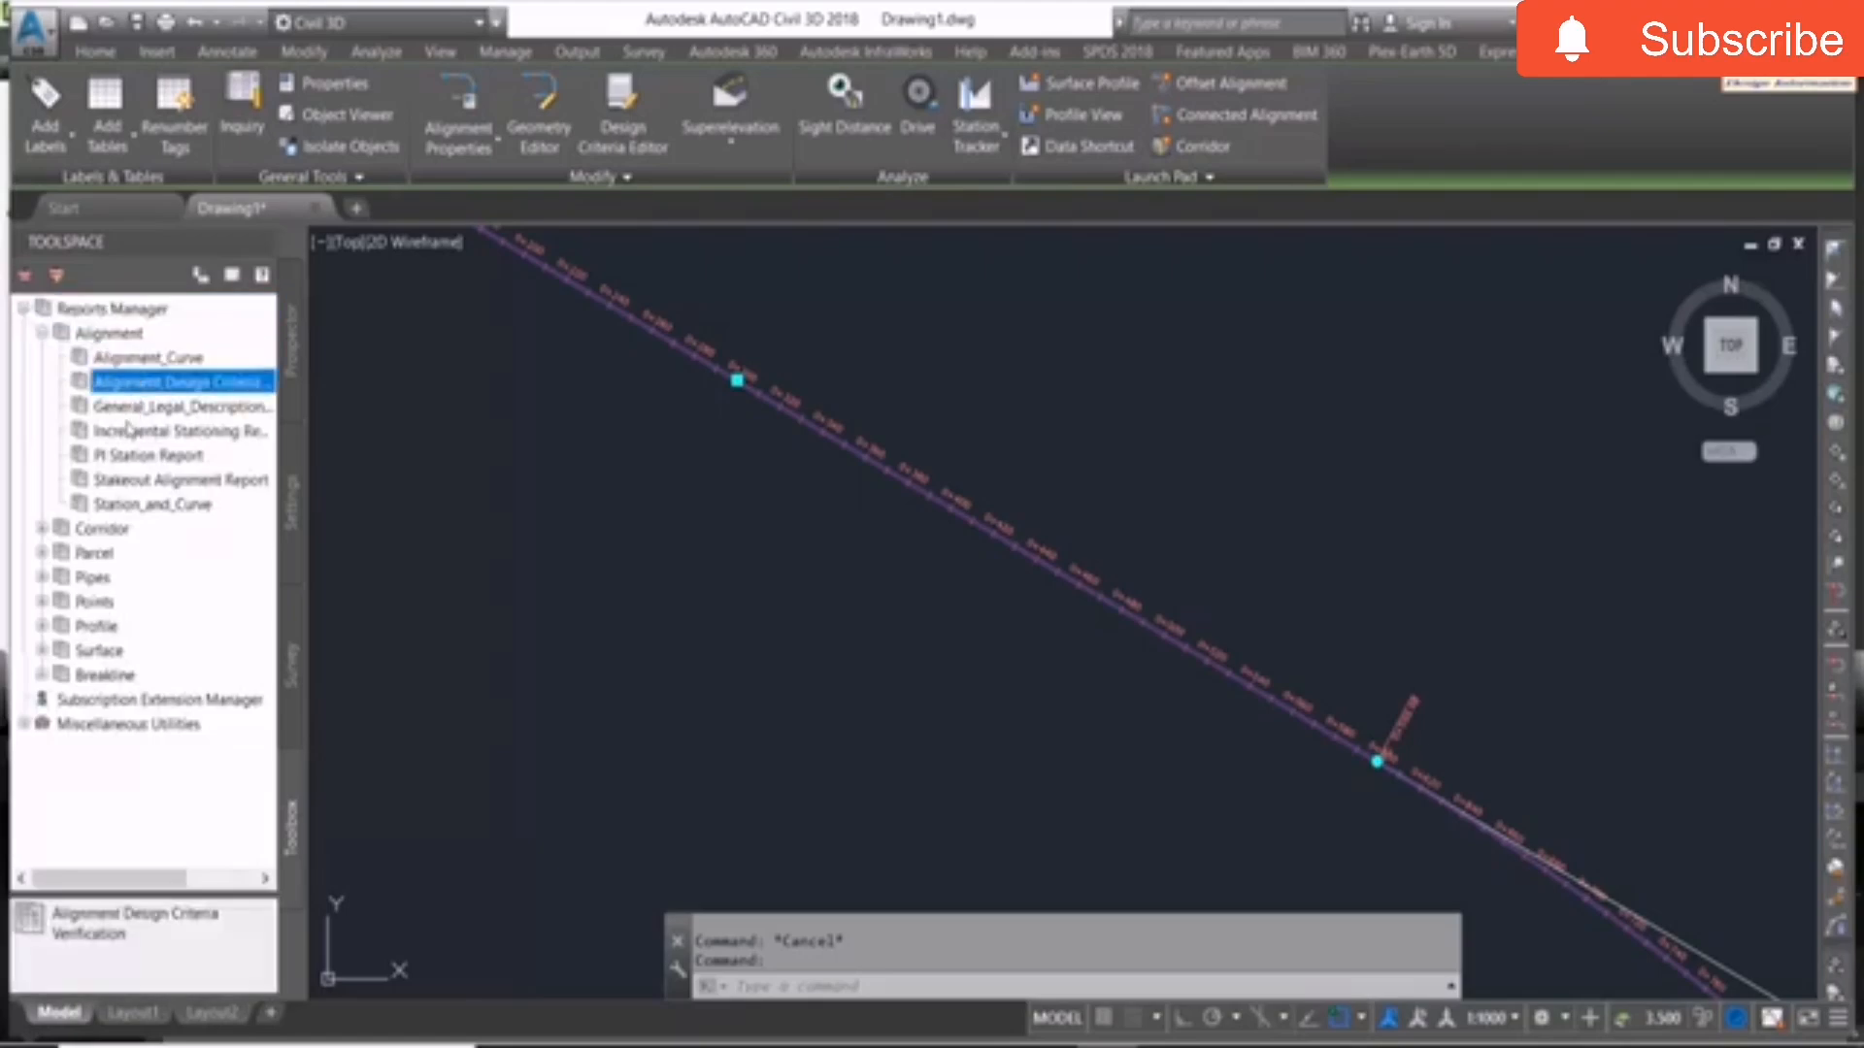
{"action": "left_click", "coordinate": [131, 407]}
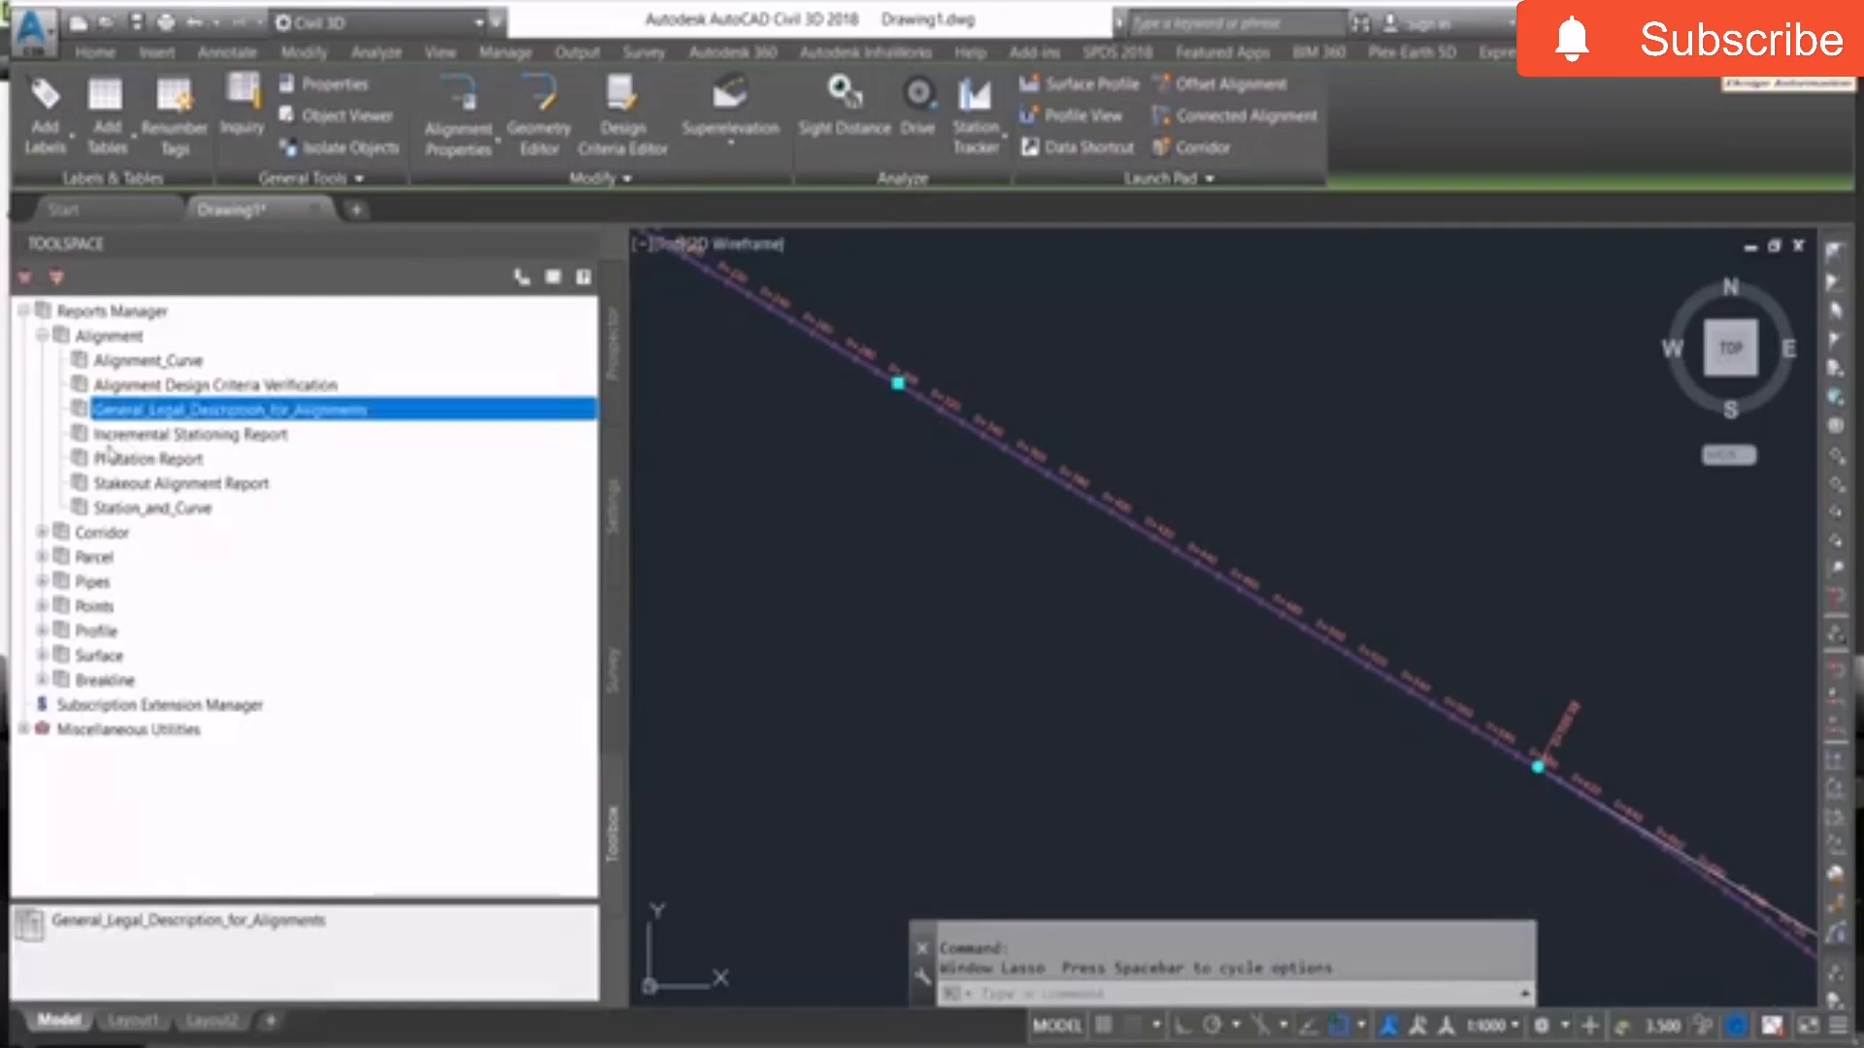
{"action": "left_click", "coordinate": [122, 437]}
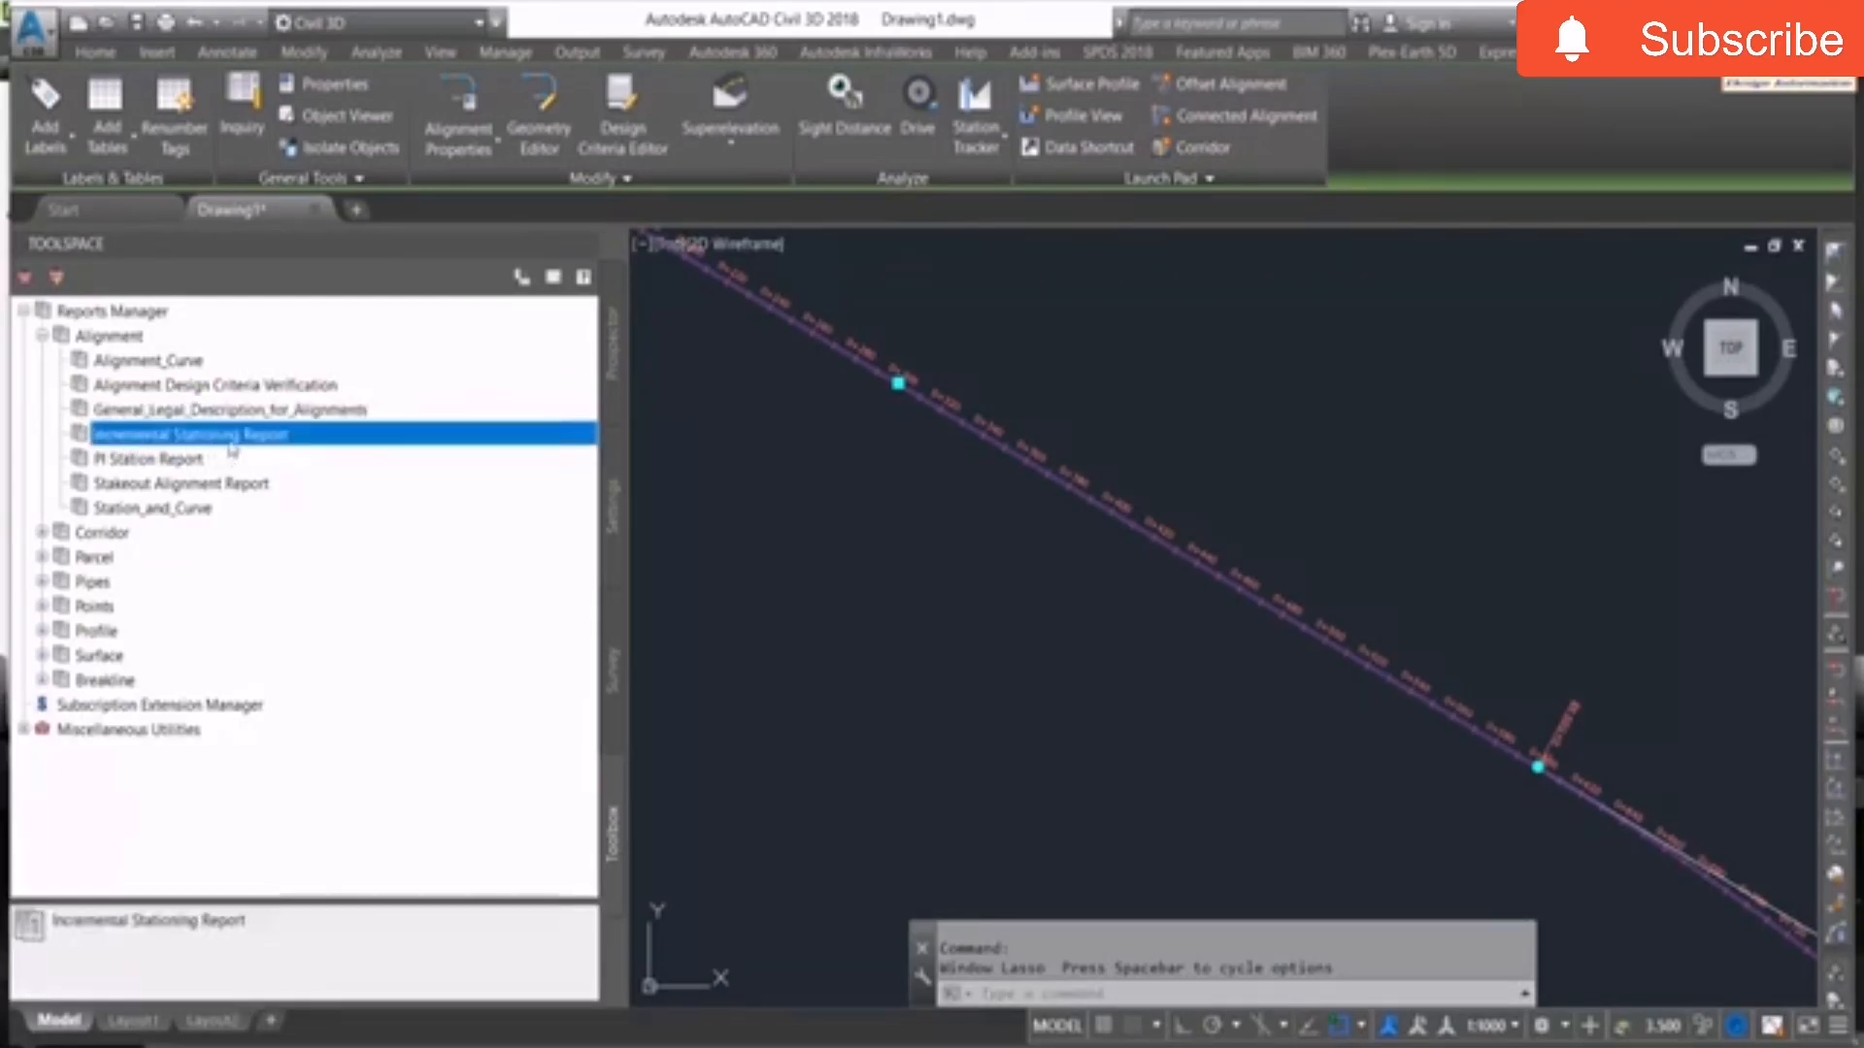
{"action": "right_click", "coordinate": [233, 447]}
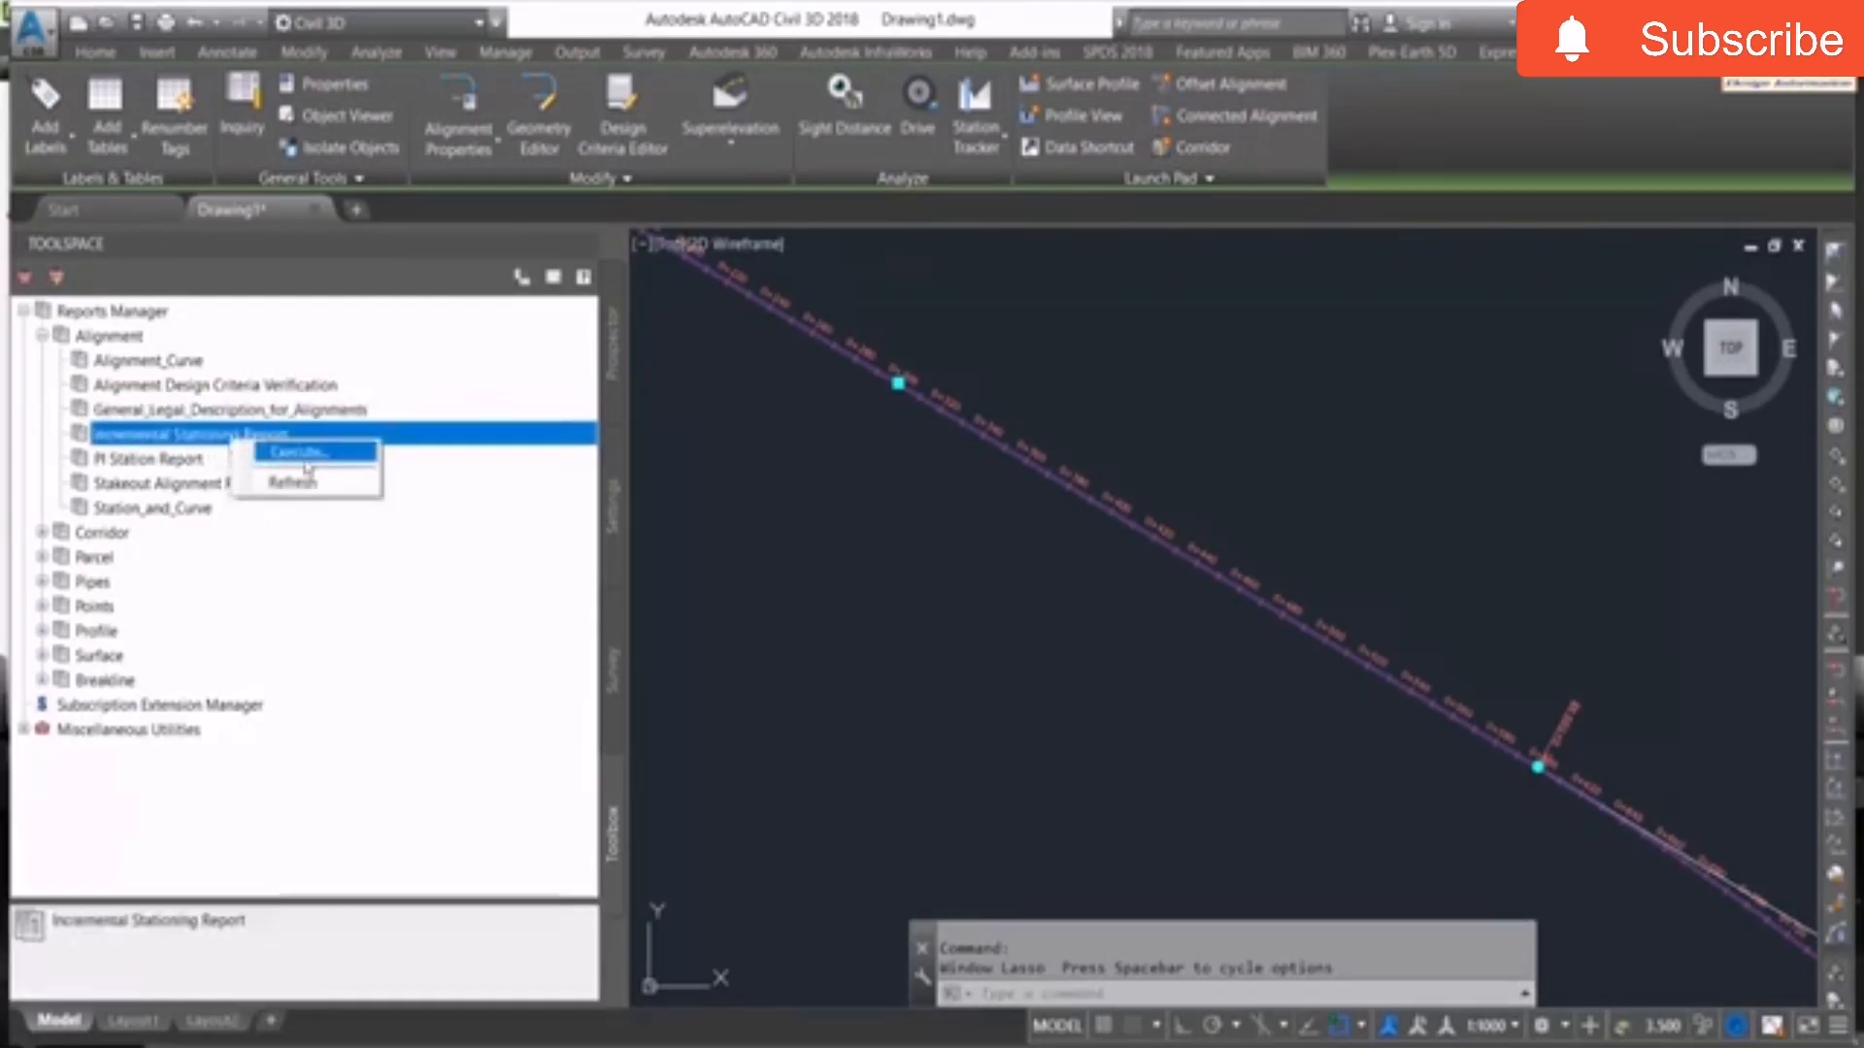
{"action": "left_click", "coordinate": [351, 460]}
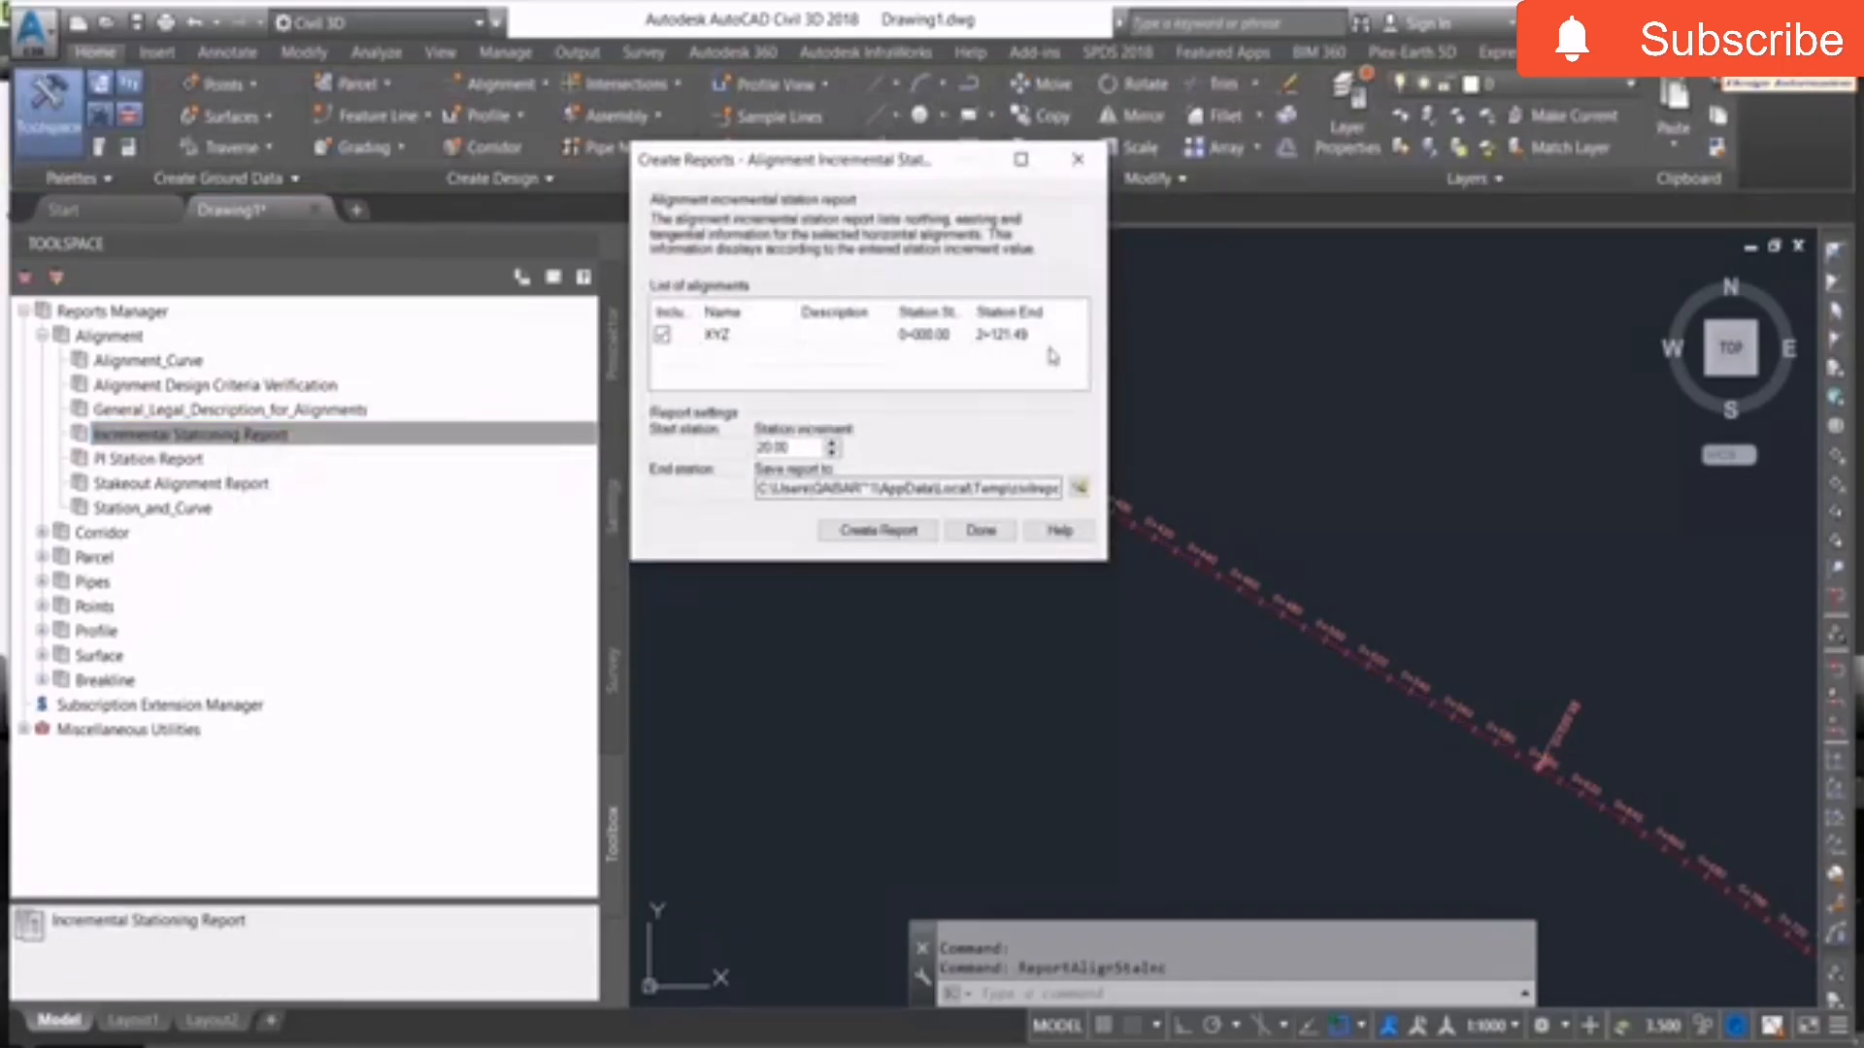
Create the incremental stationing report for alignment XYZ with a station increment of 1.
{"action": "left_click", "coordinate": [917, 341]}
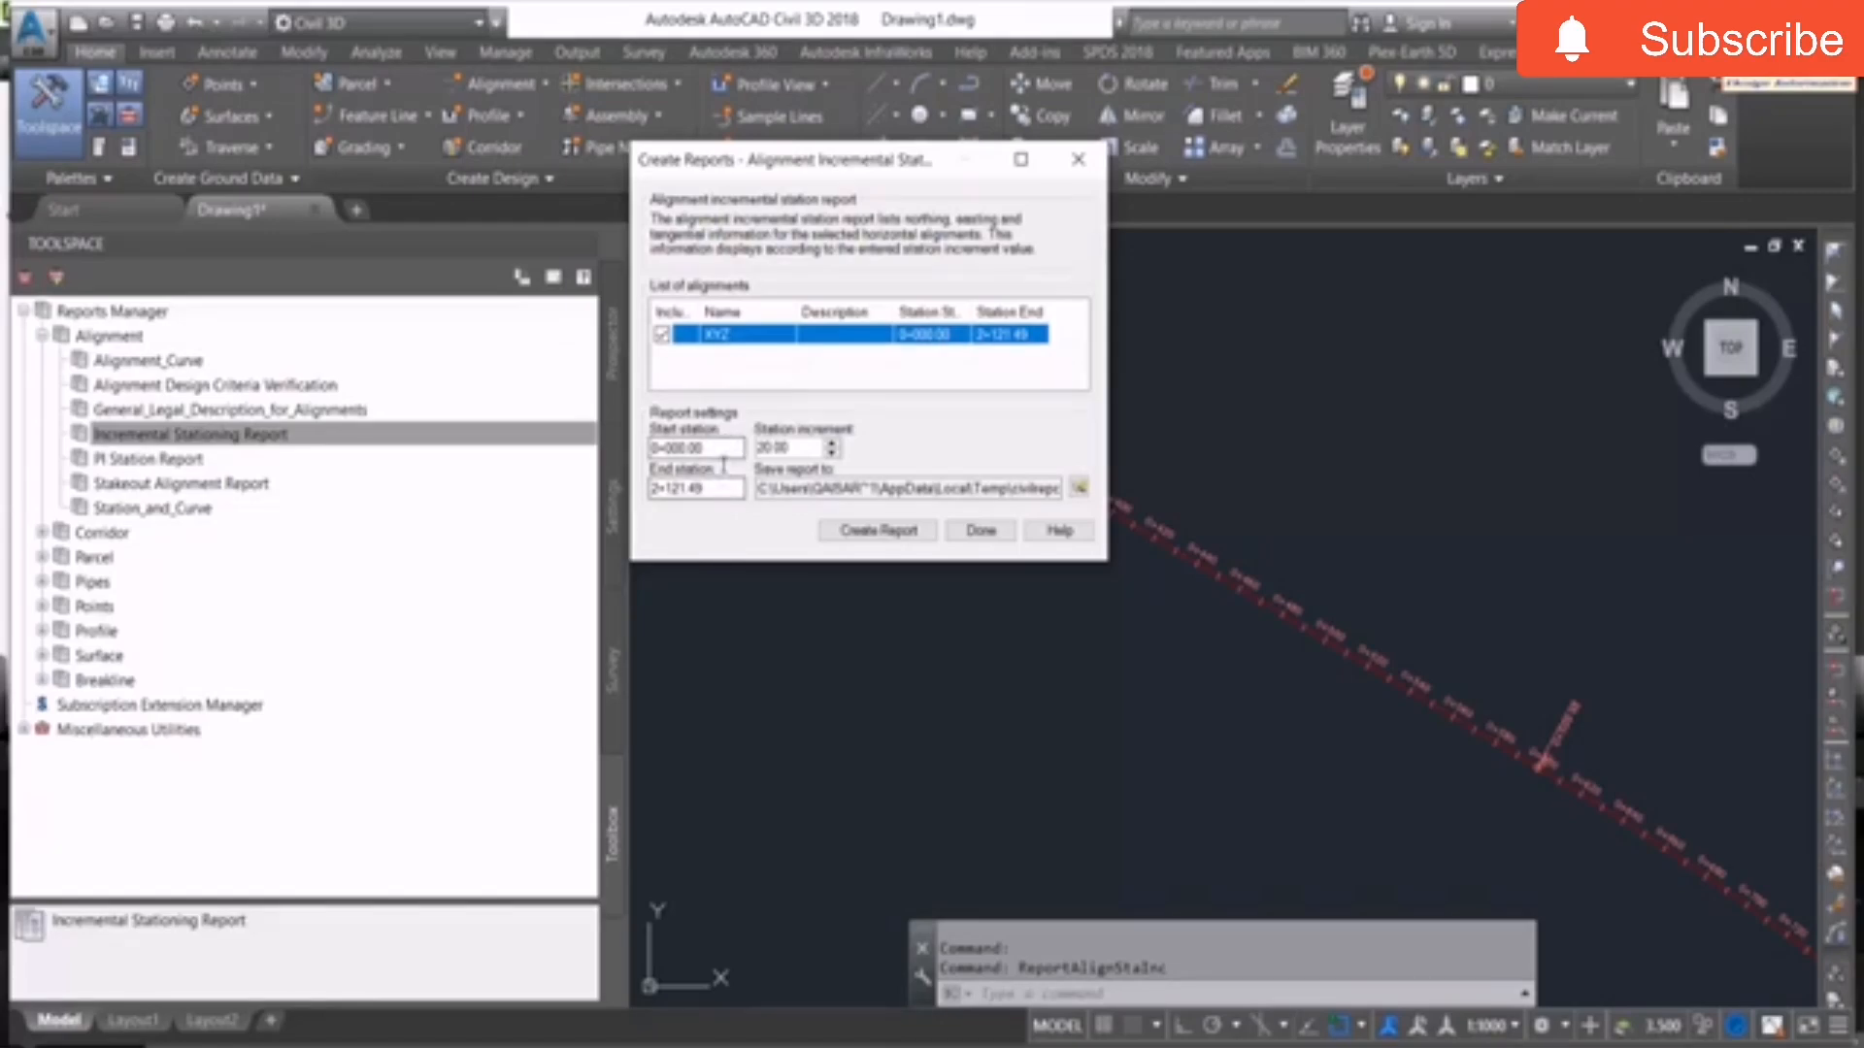
{"action": "double_click", "coordinate": [789, 446]}
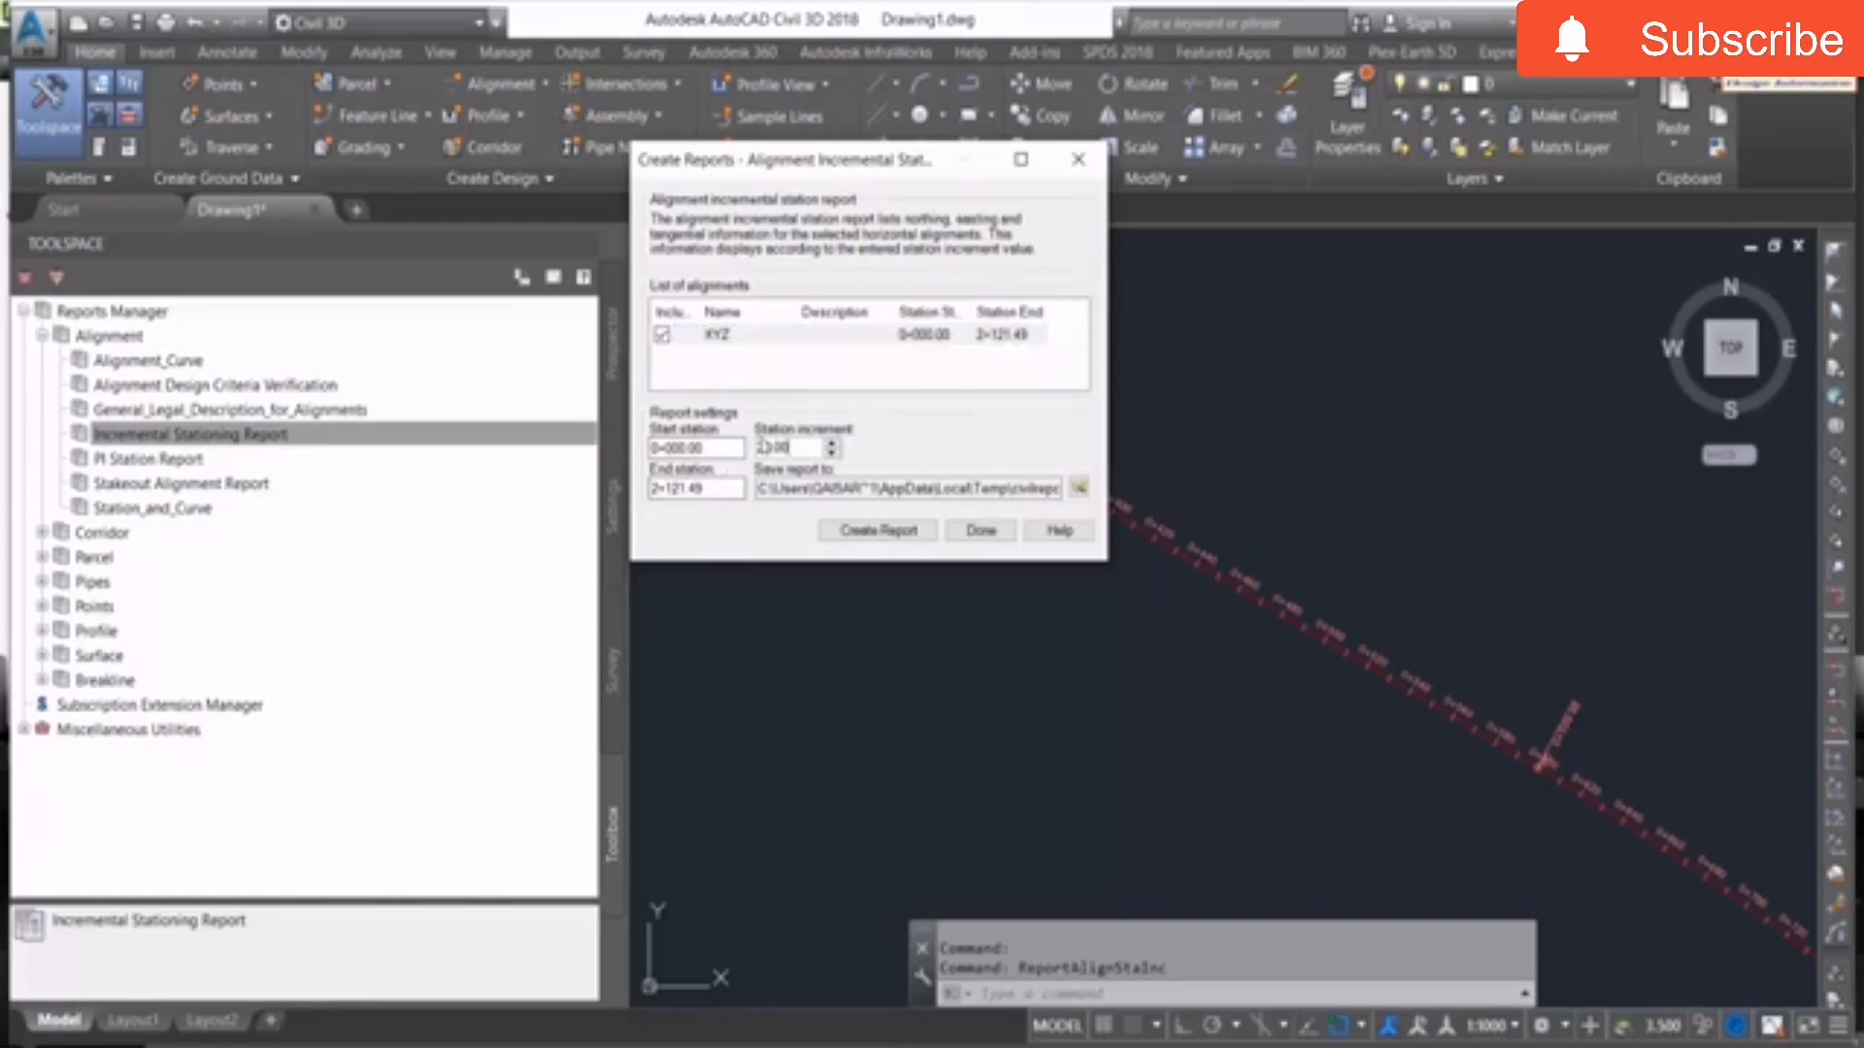
{"action": "type", "text": "1"}
{"action": "left_click", "coordinate": [881, 538]}
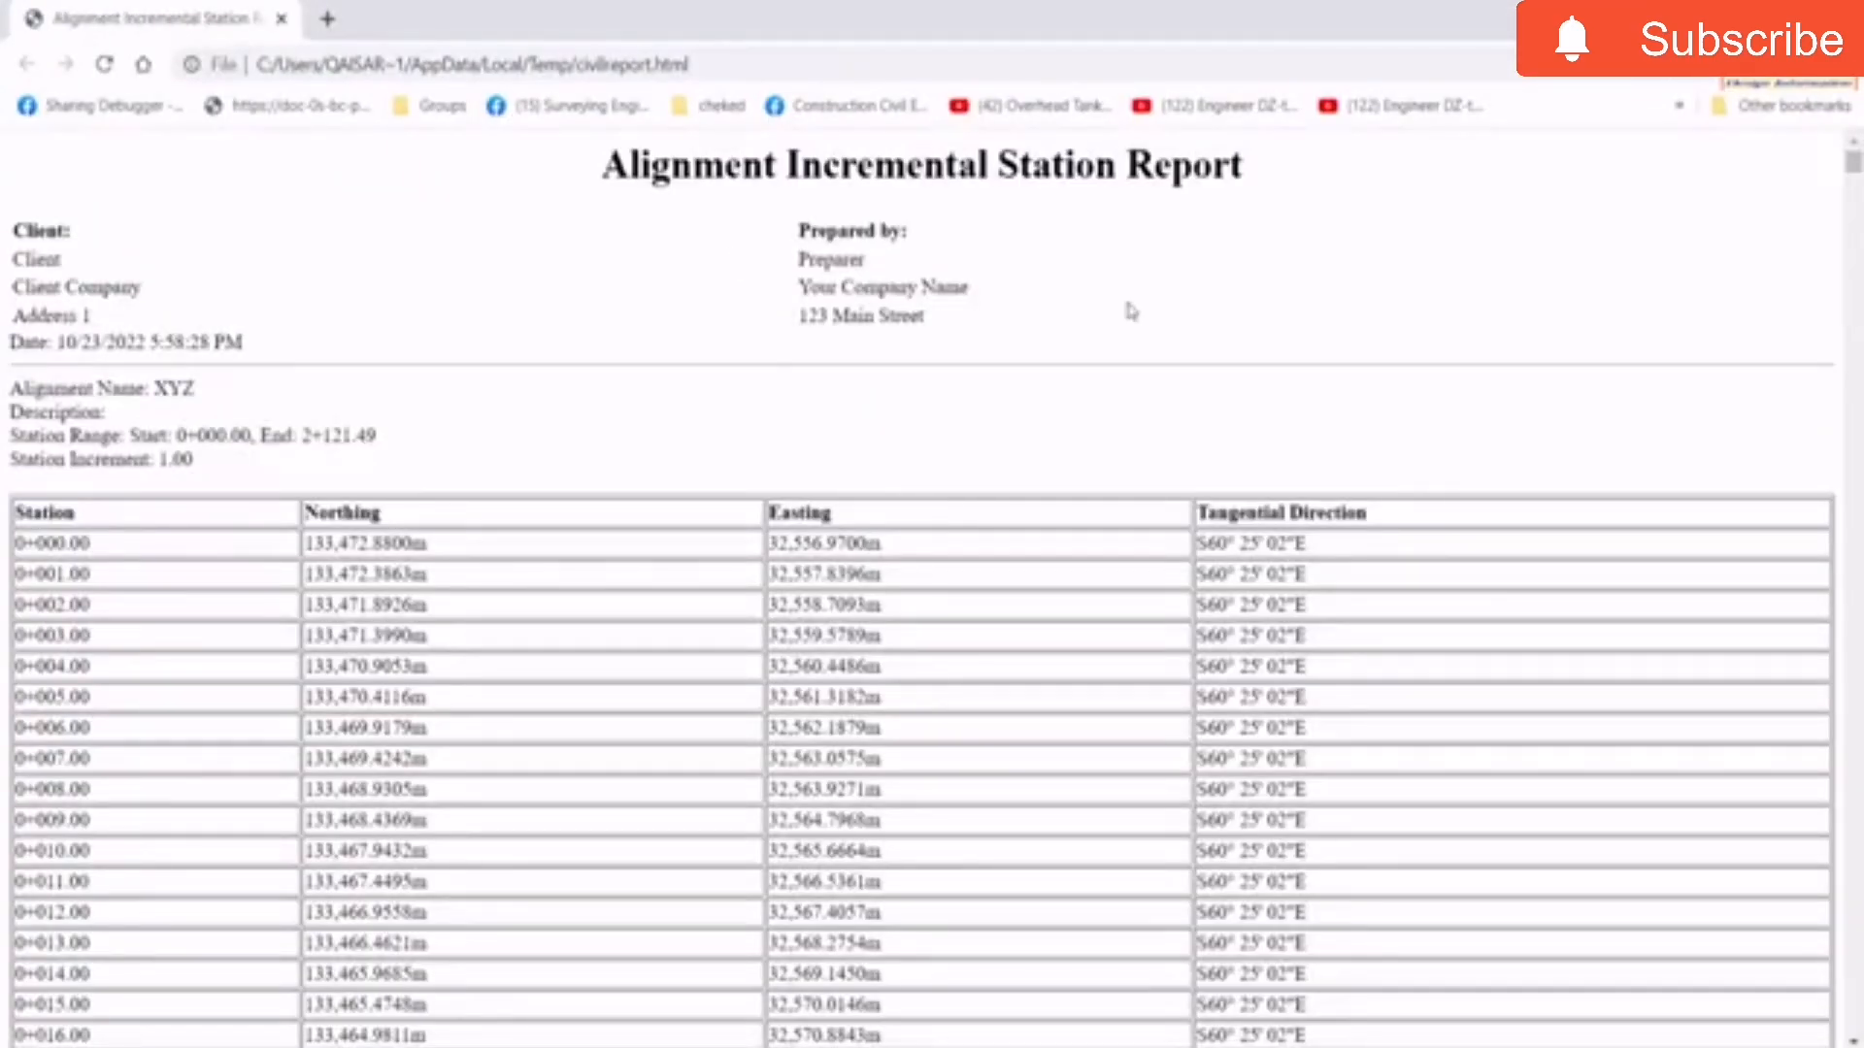
Look through the generated station report to its end and copy its entire contents.
{"action": "scroll", "coordinate": [61, 635], "scroll_direction": "down", "scroll_amount": 5}
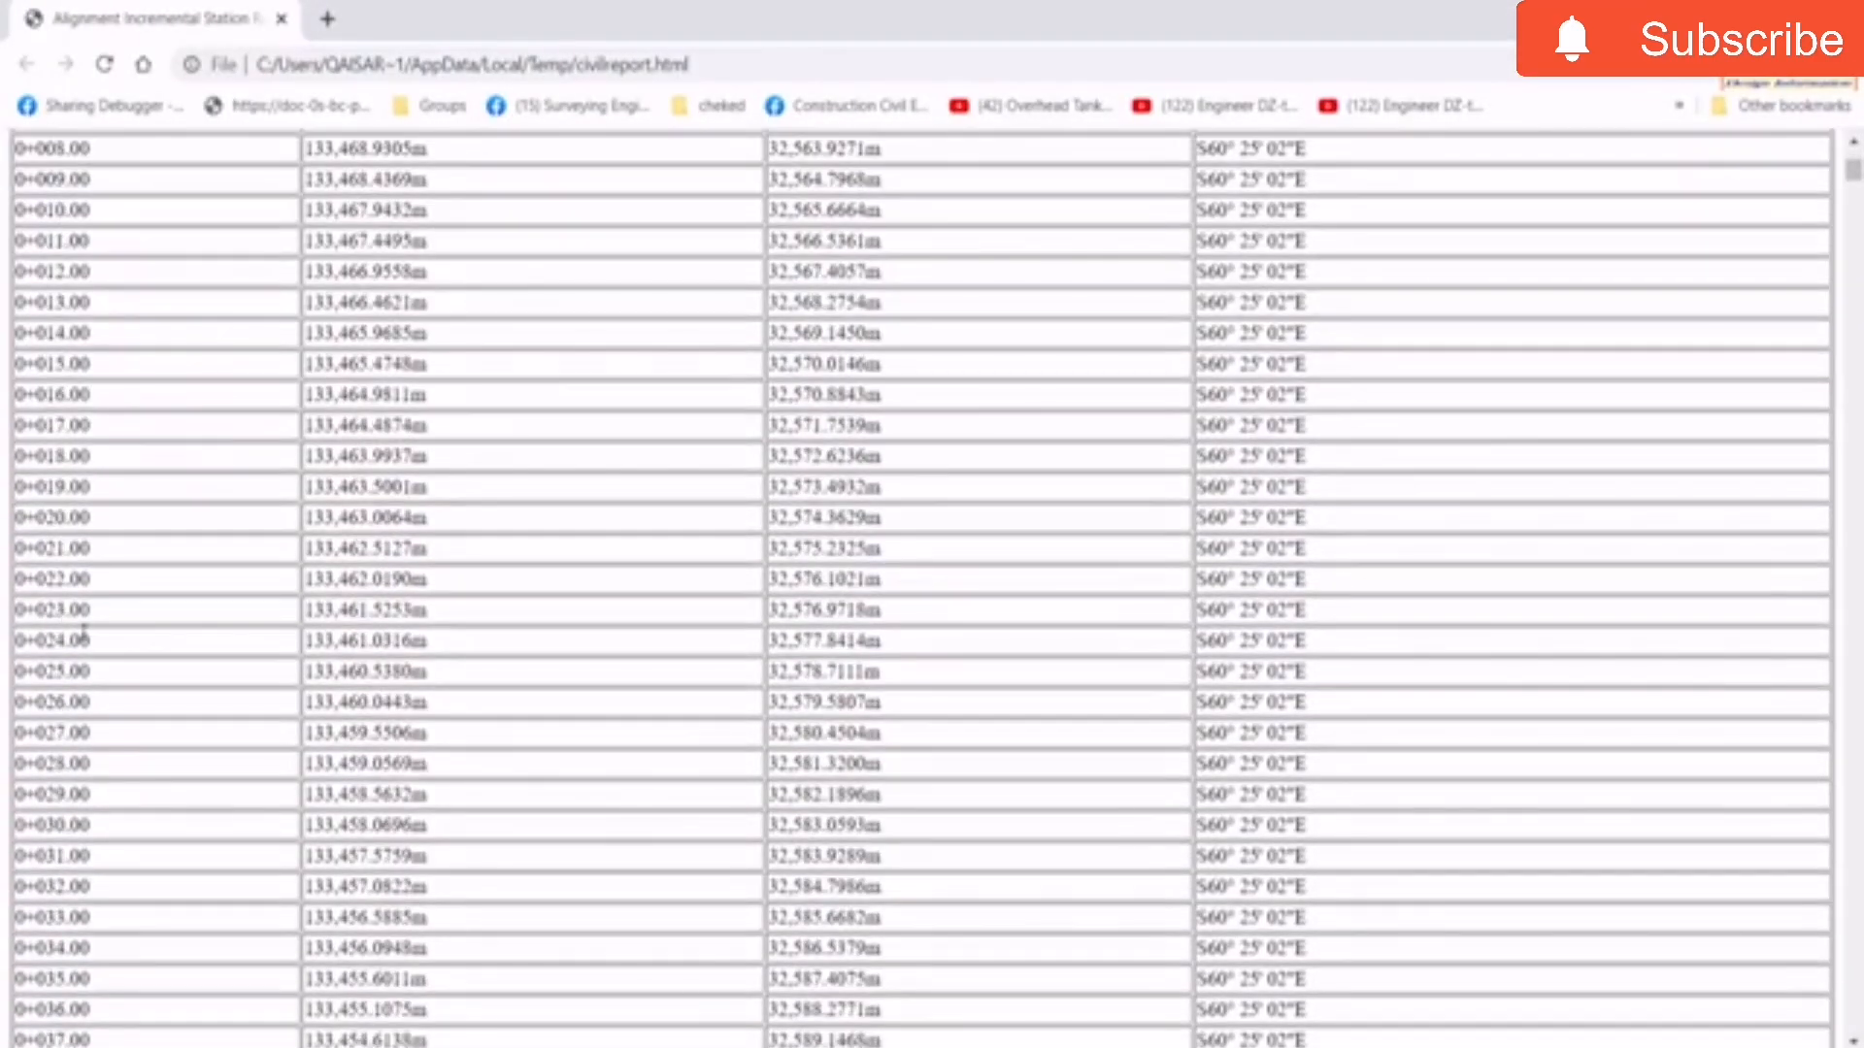
{"action": "scroll", "coordinate": [724, 640], "scroll_direction": "up", "scroll_amount": 3}
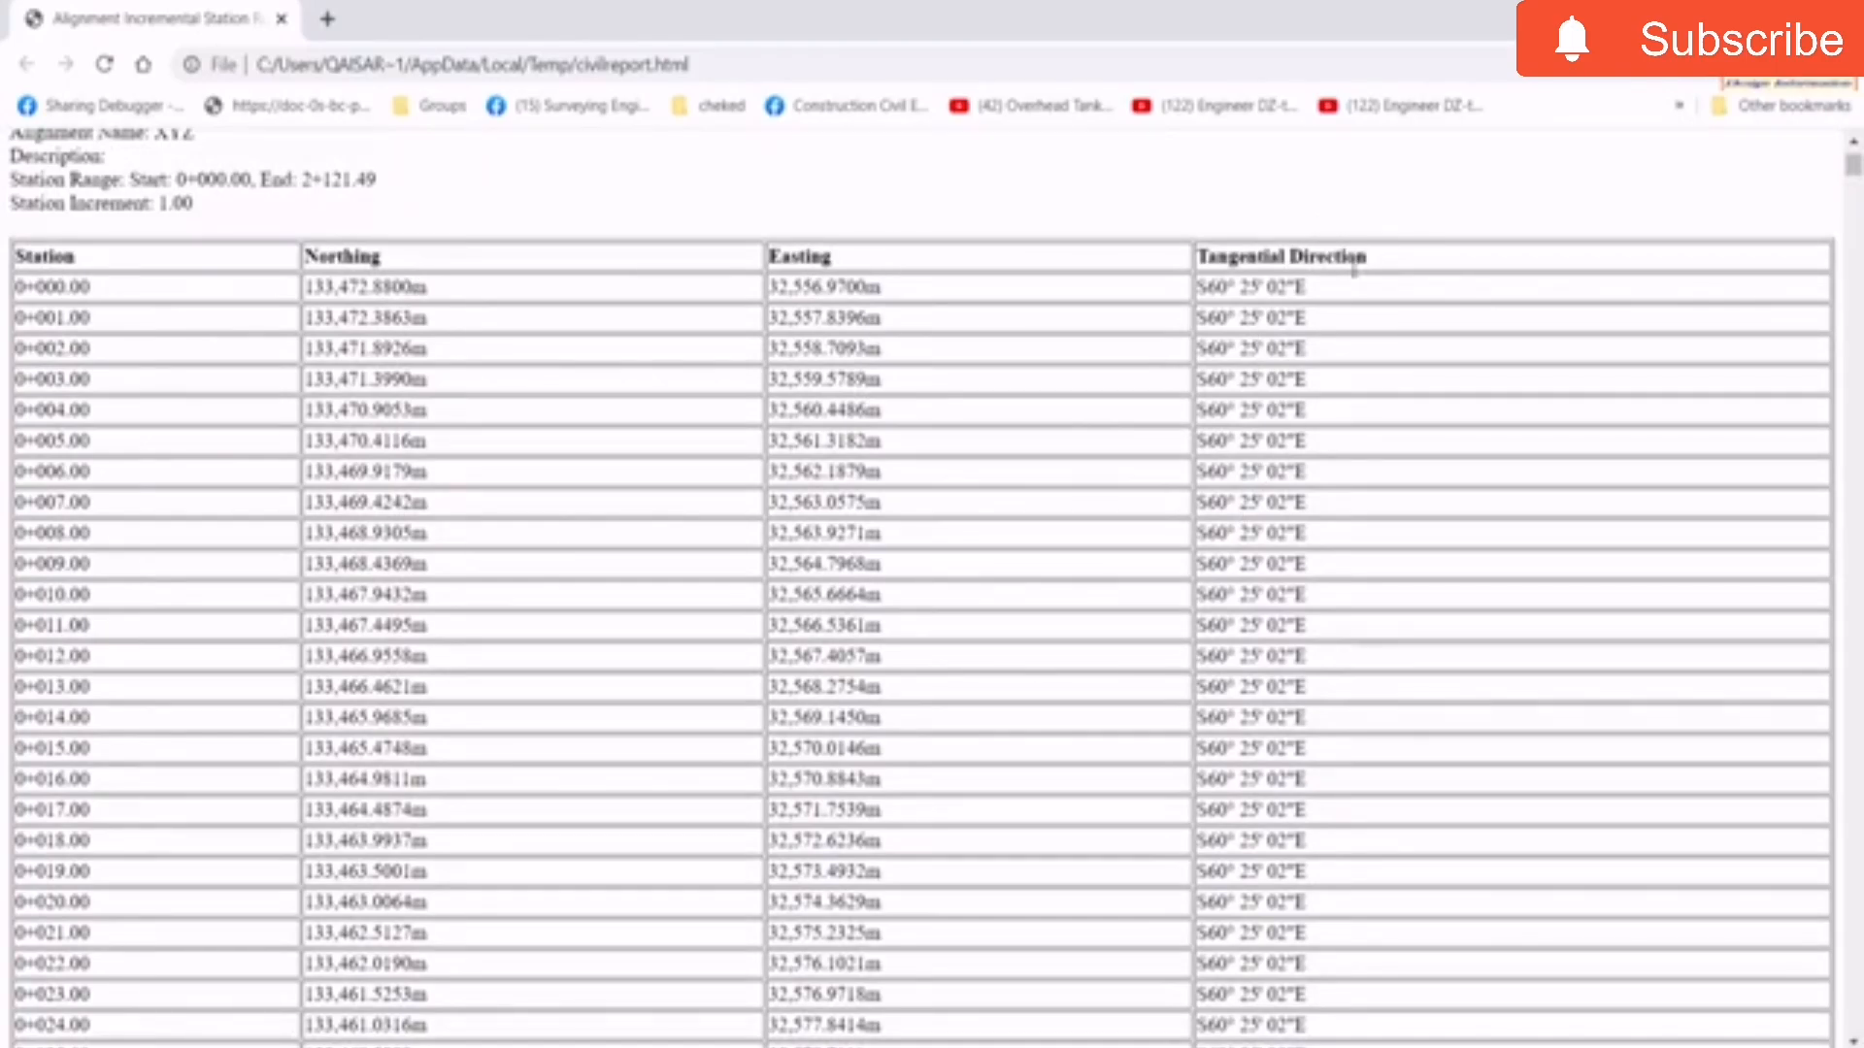
{"action": "scroll", "coordinate": [1117, 469], "scroll_direction": "down", "scroll_amount": 13}
{"action": "scroll", "coordinate": [1121, 471], "scroll_direction": "down", "scroll_amount": 20}
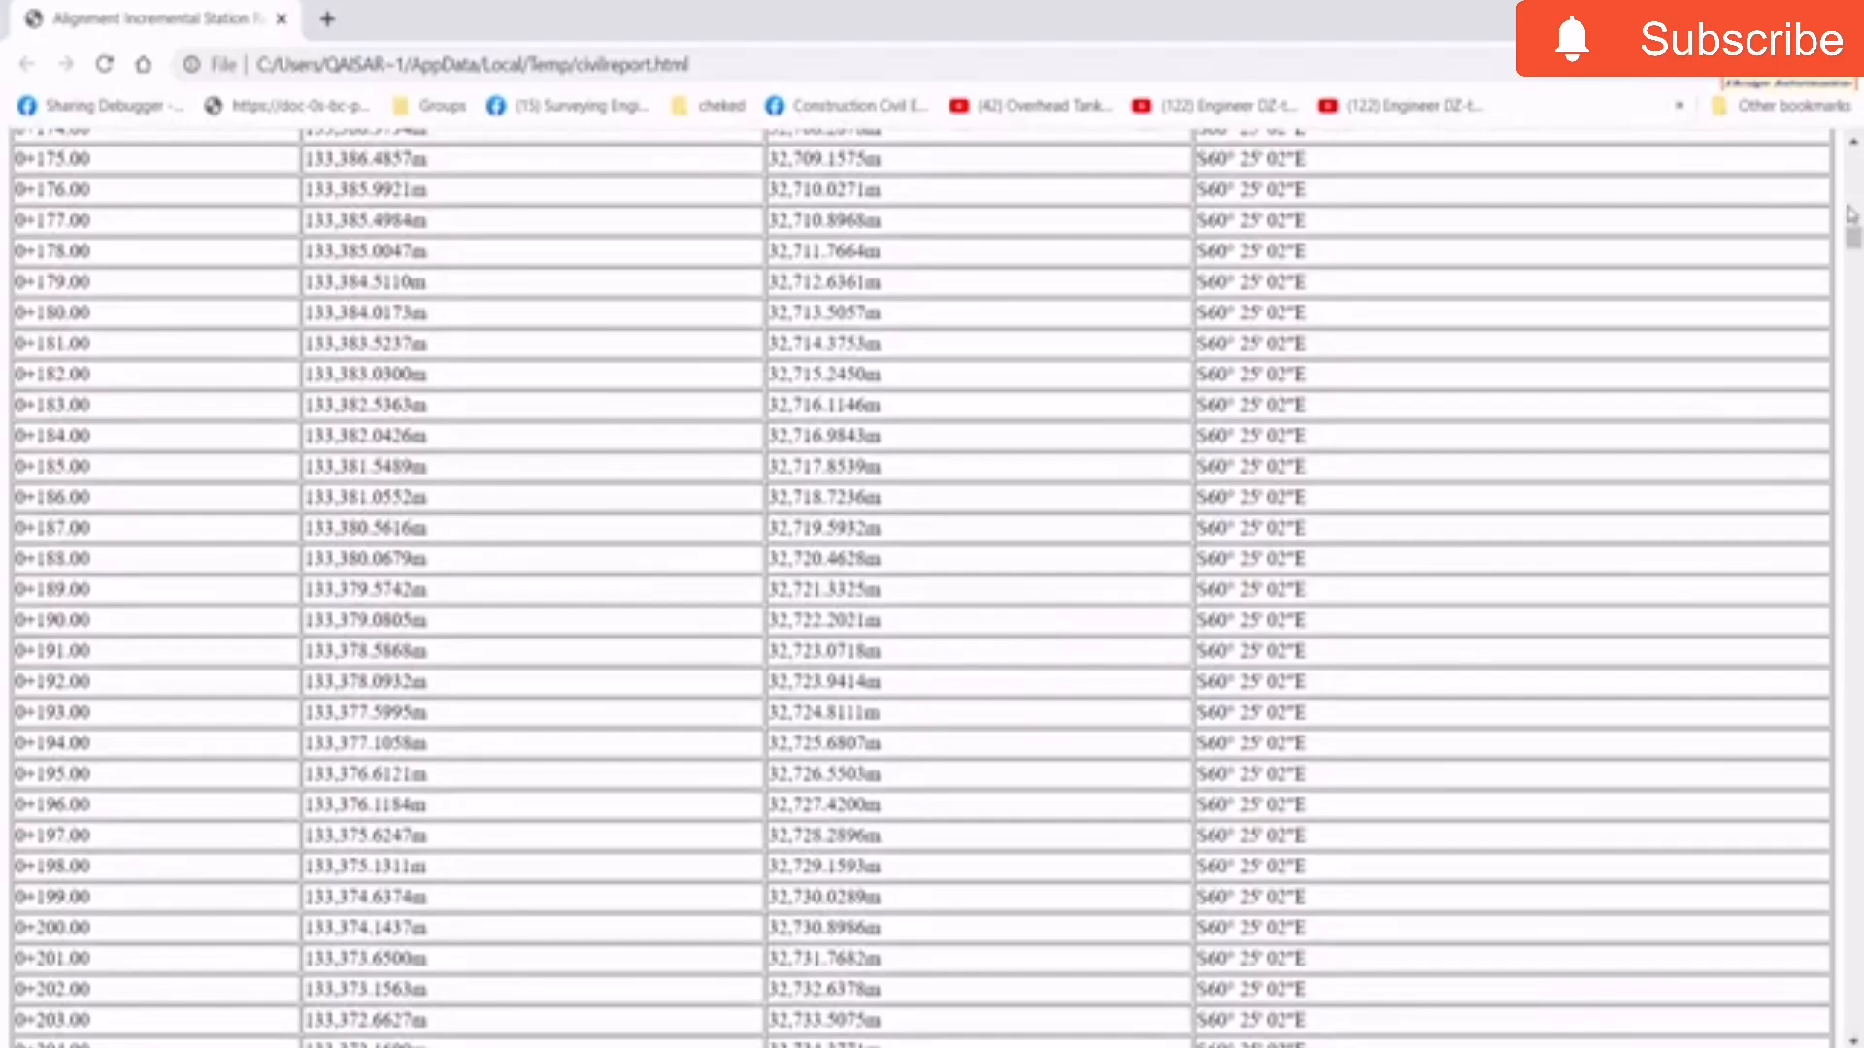
{"action": "left_click_drag", "start_coordinate": [1852, 238], "coordinate": [1852, 1020]}
{"action": "key", "text": "Home"}
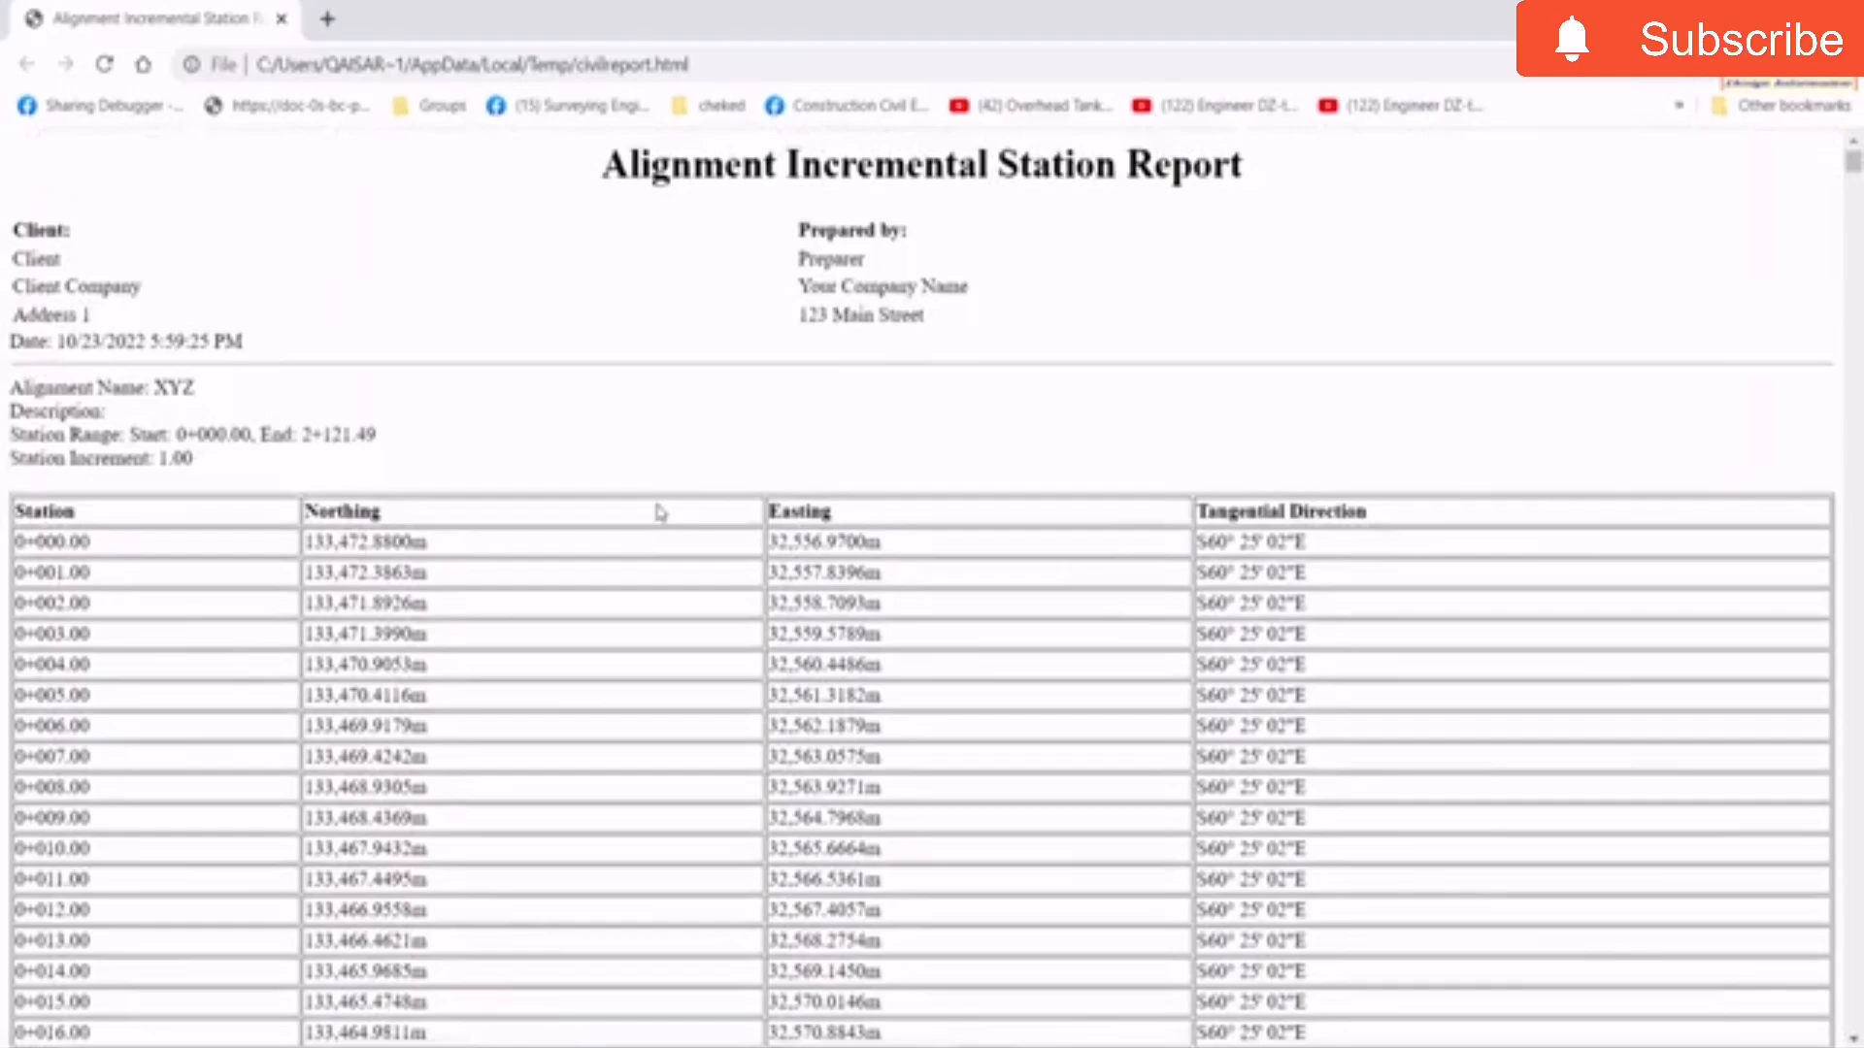
{"action": "scroll", "coordinate": [658, 513], "scroll_direction": "down", "scroll_amount": 2}
{"action": "key", "text": "ctrl+a"}
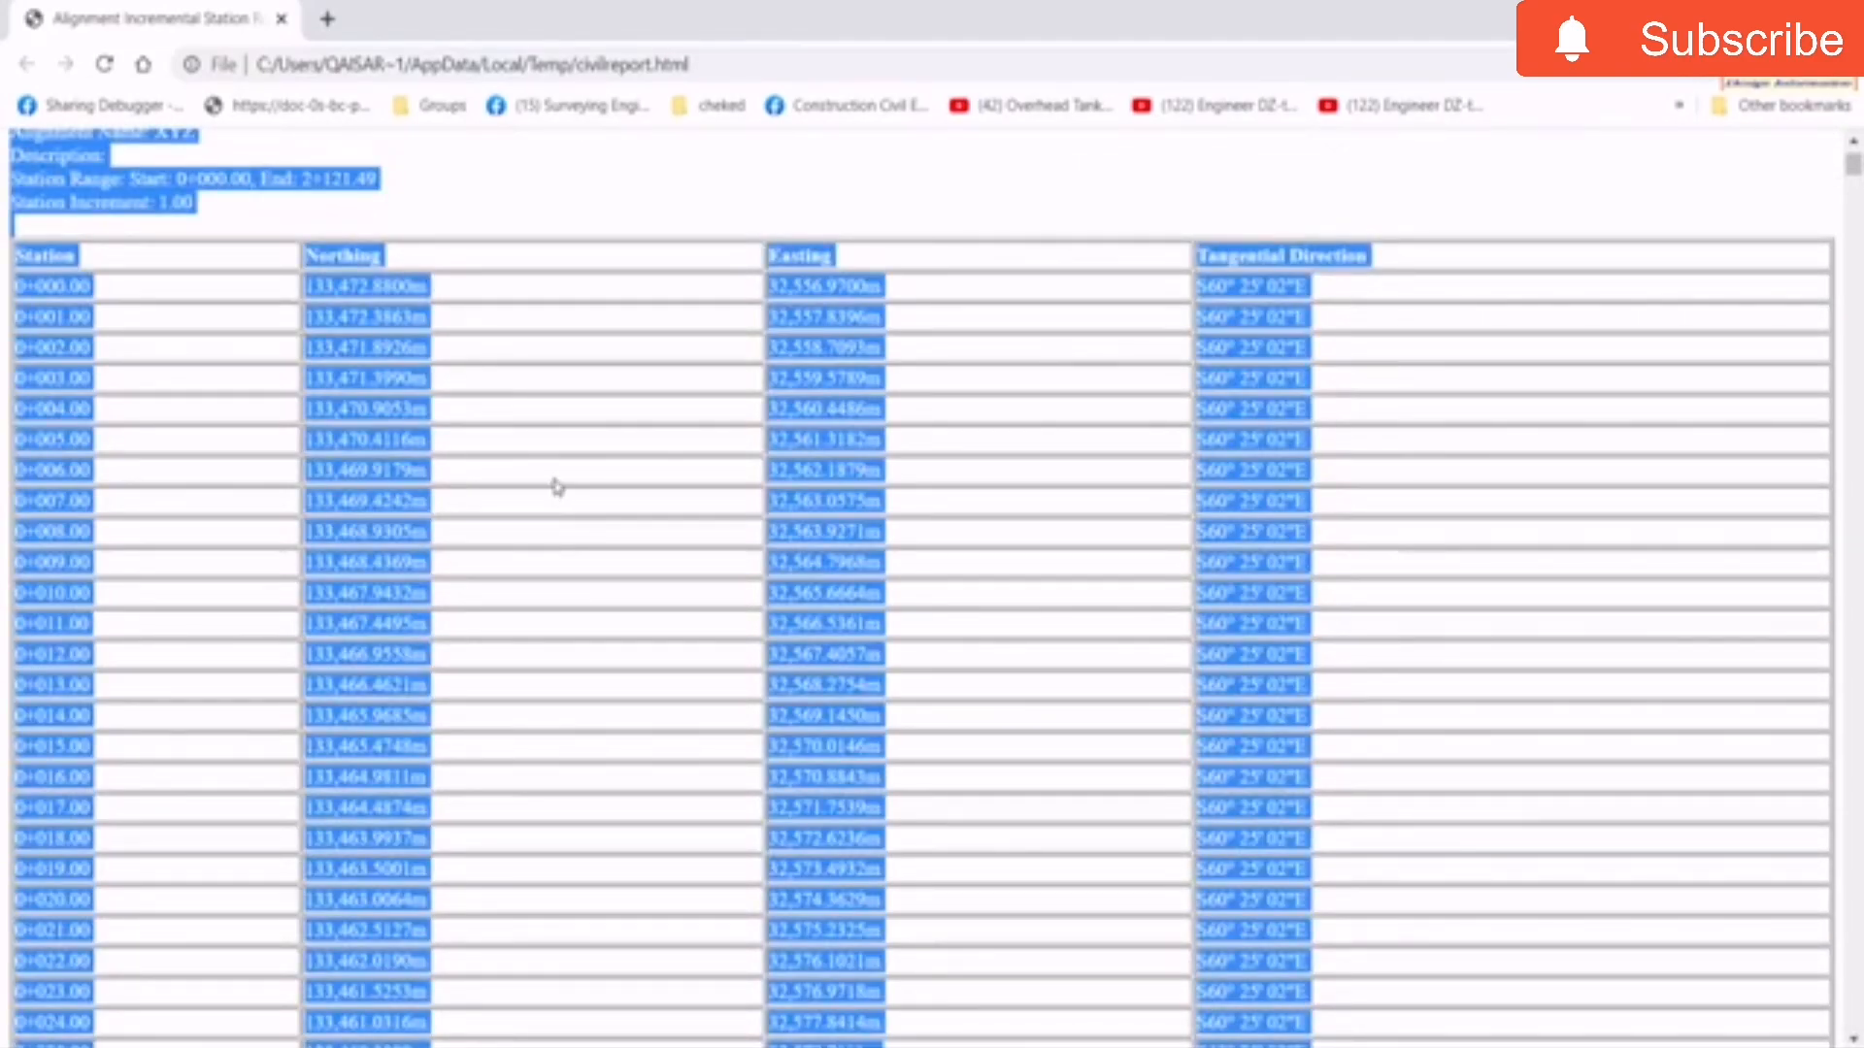
{"action": "right_click", "coordinate": [556, 487]}
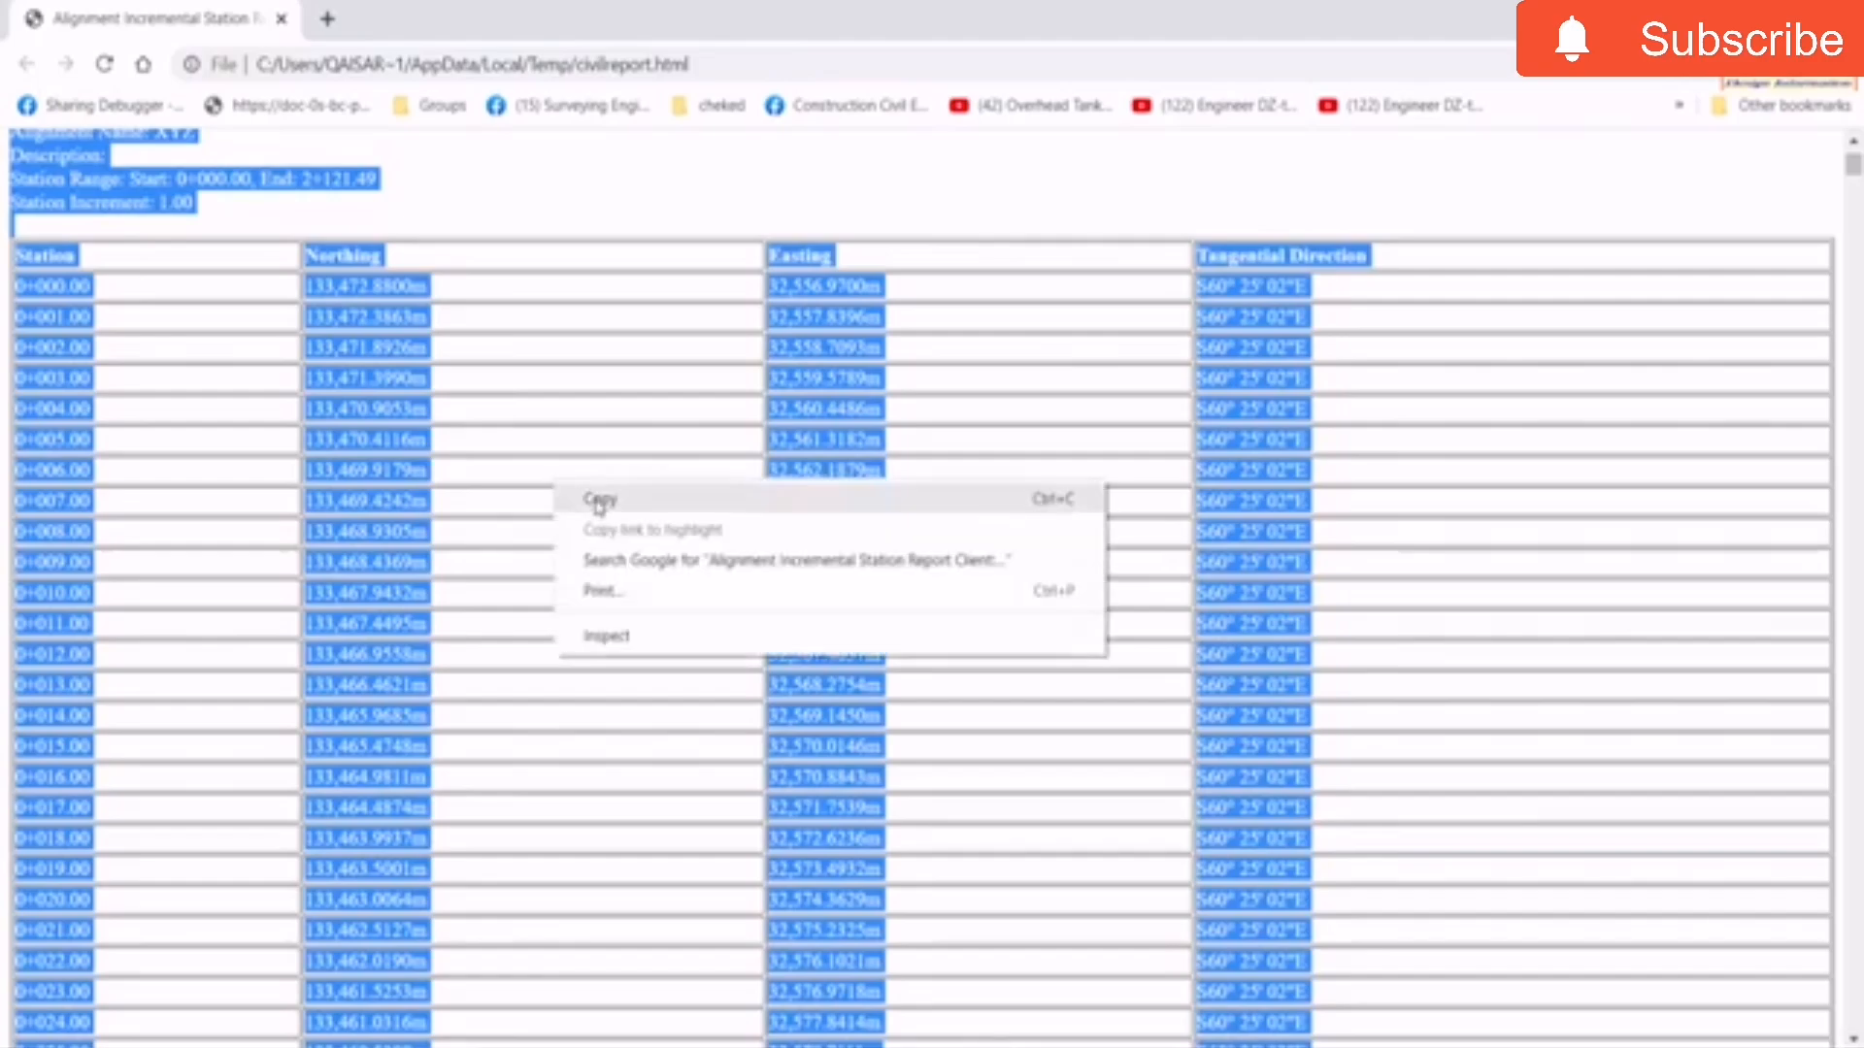
{"action": "left_click", "coordinate": [599, 500]}
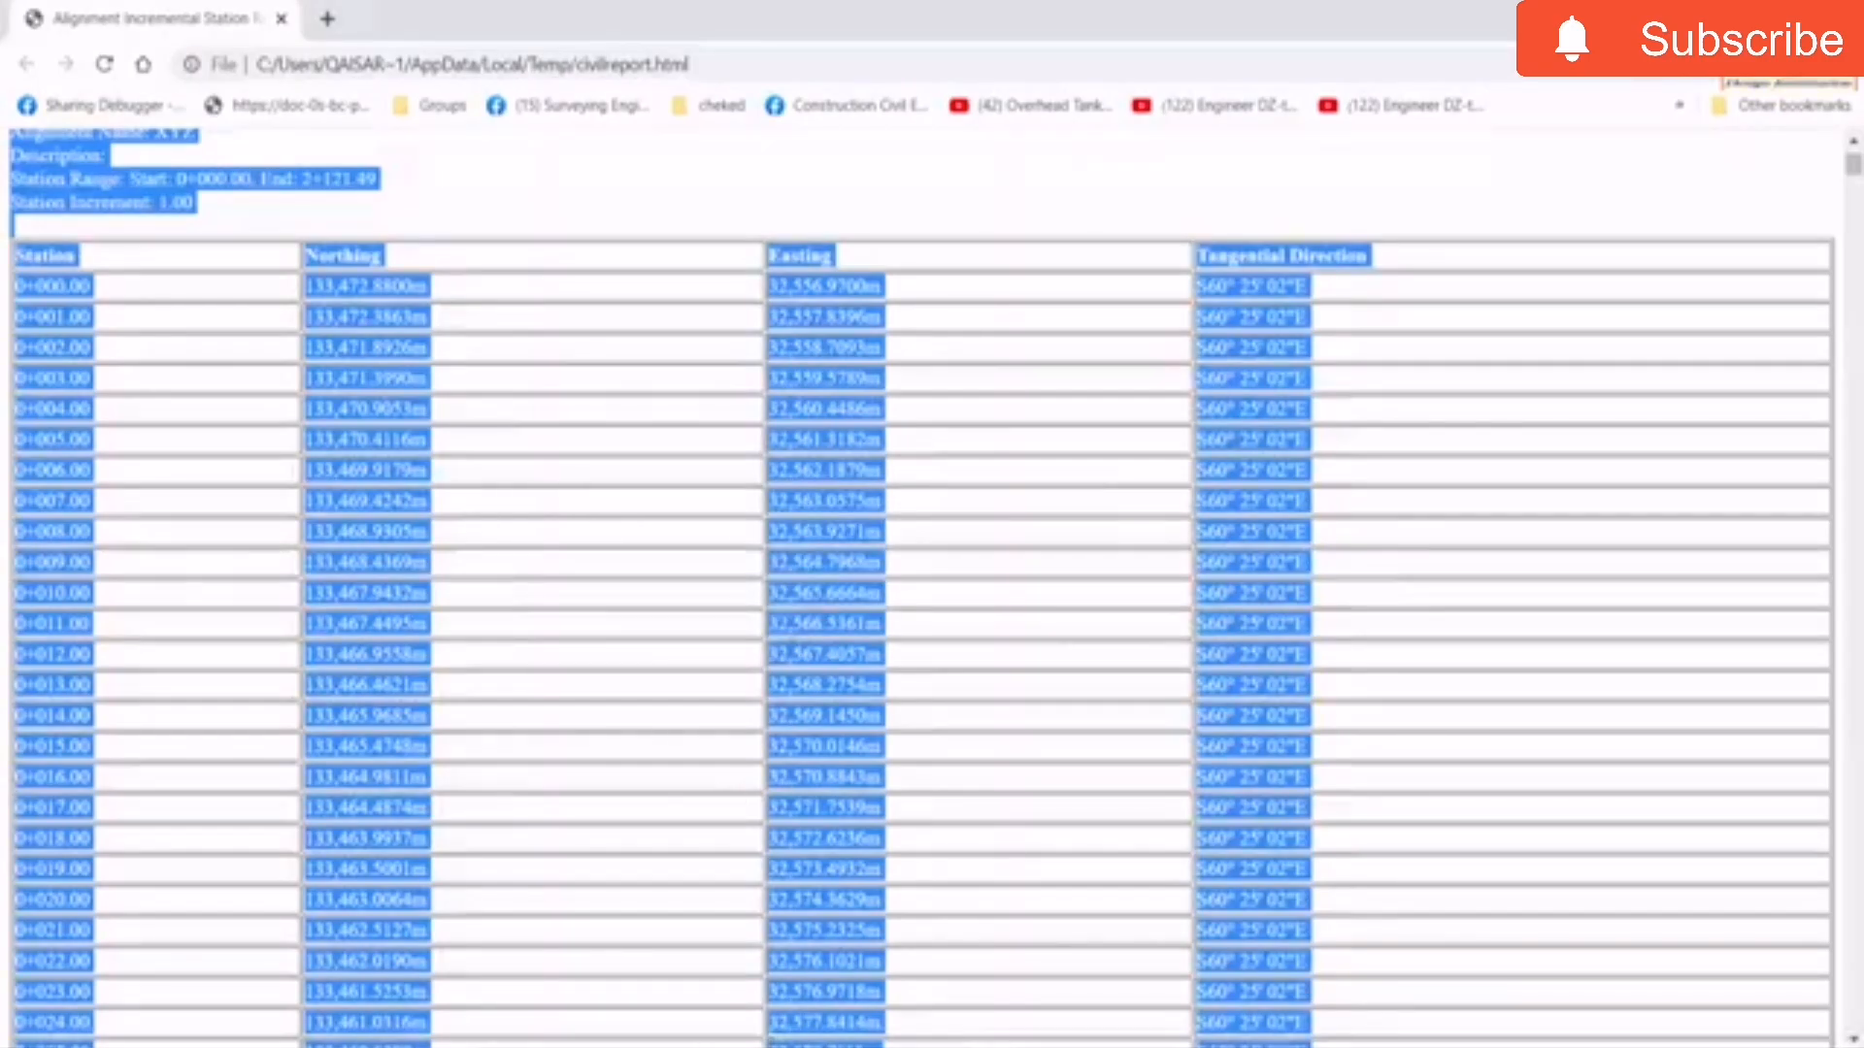
Switch to the Excel workbook, add a new worksheet and paste the report at cell A1 with its source formatting.
{"action": "left_click", "coordinate": [697, 1047]}
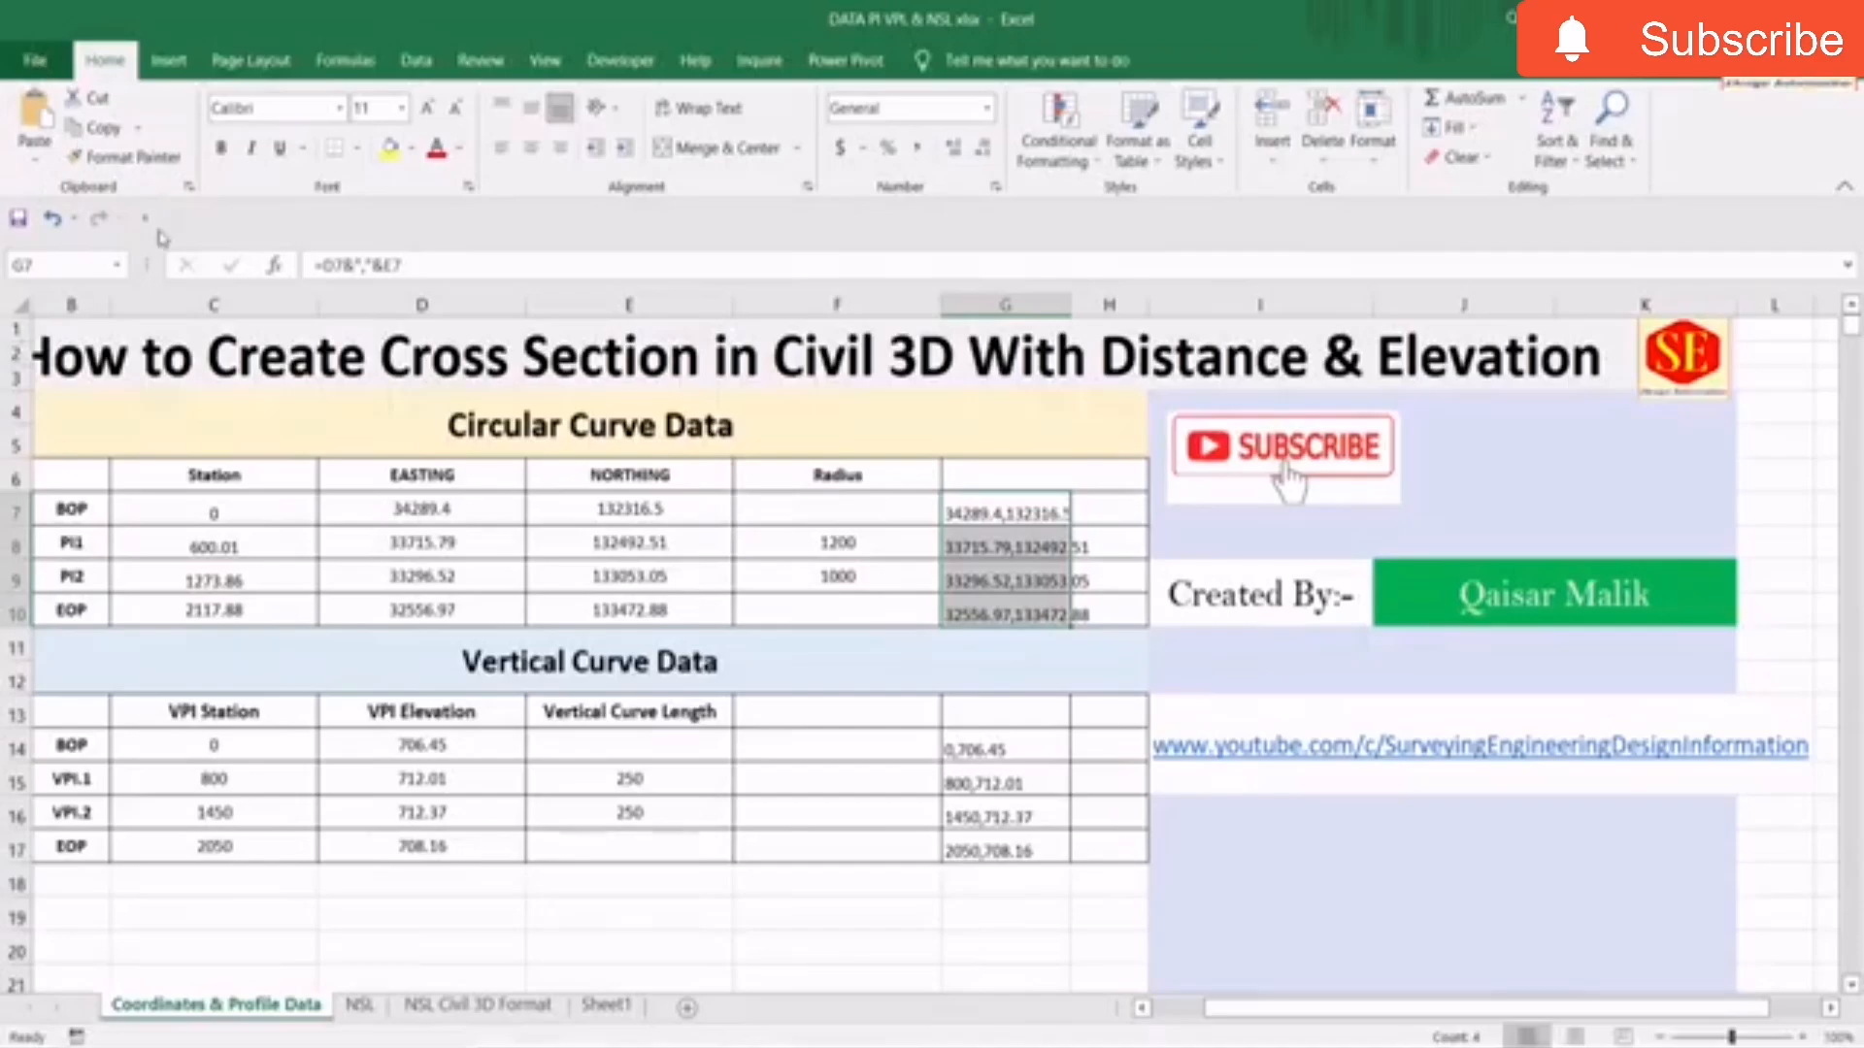
{"action": "left_click", "coordinate": [606, 1003]}
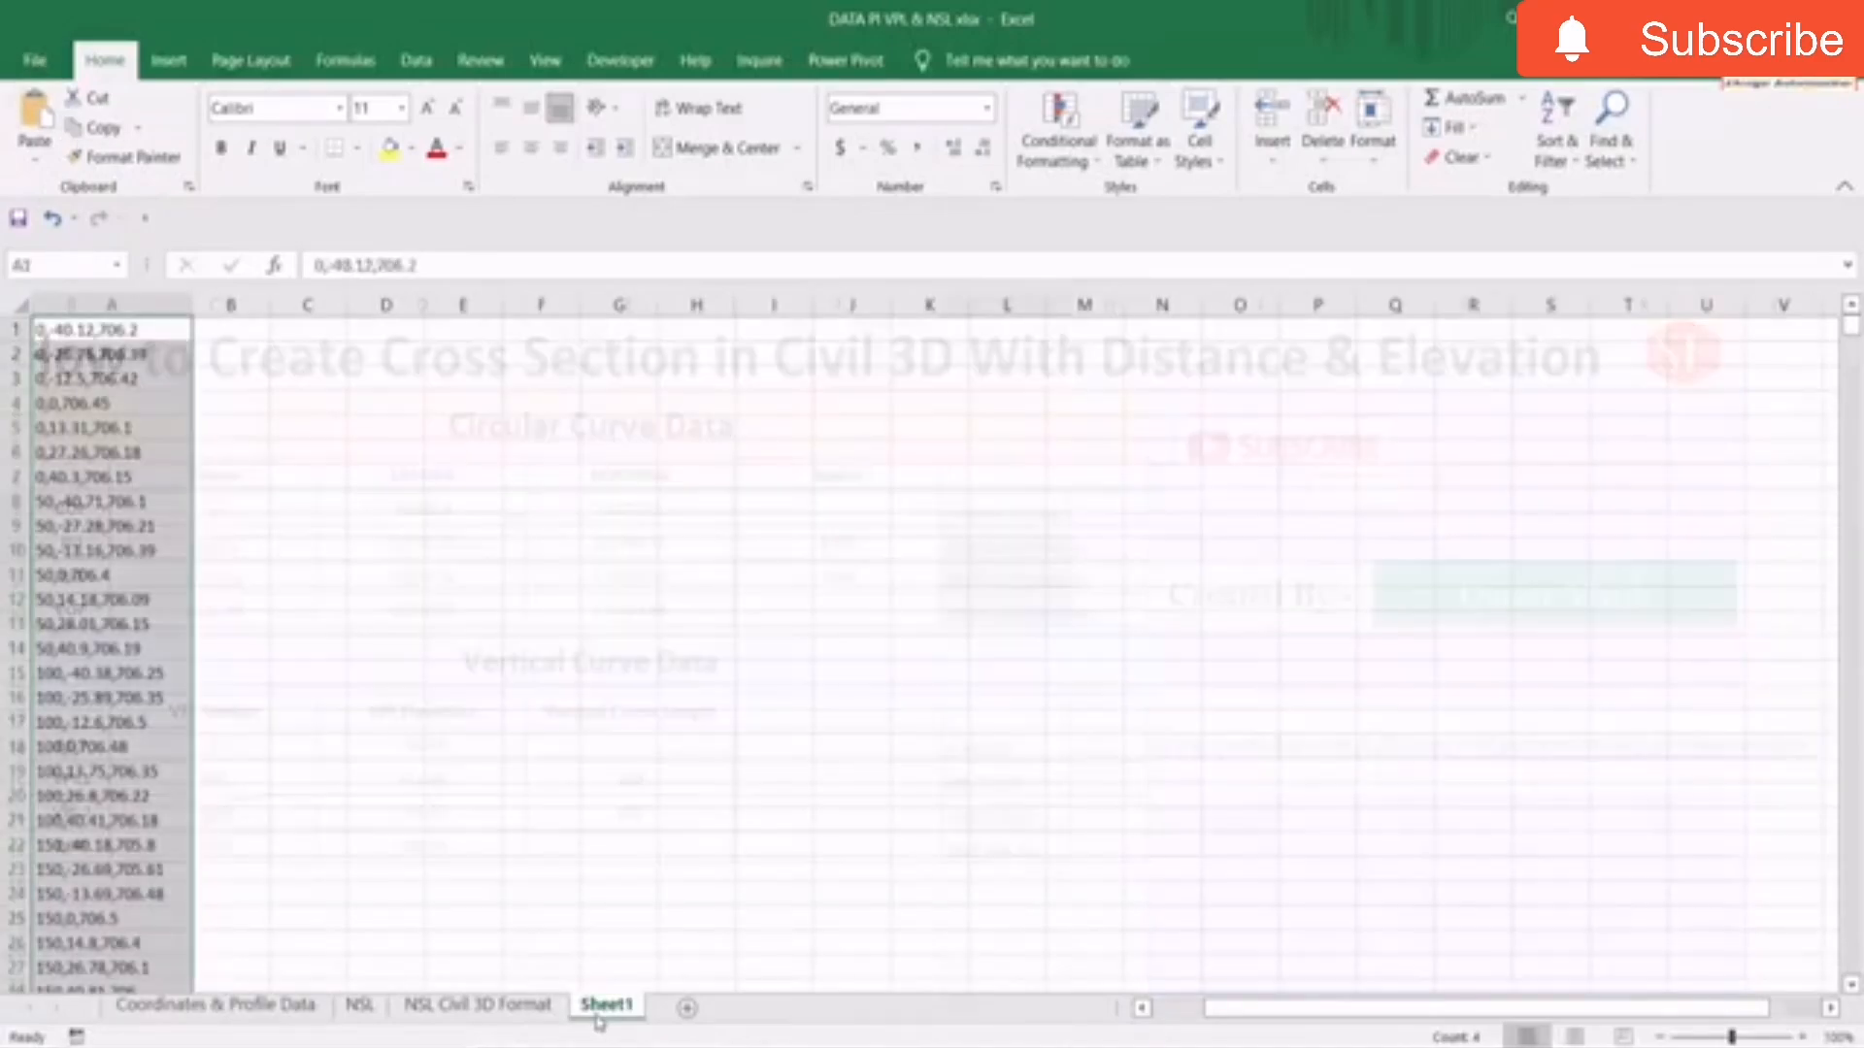
{"action": "left_click", "coordinate": [687, 1010]}
{"action": "right_click", "coordinate": [74, 326]}
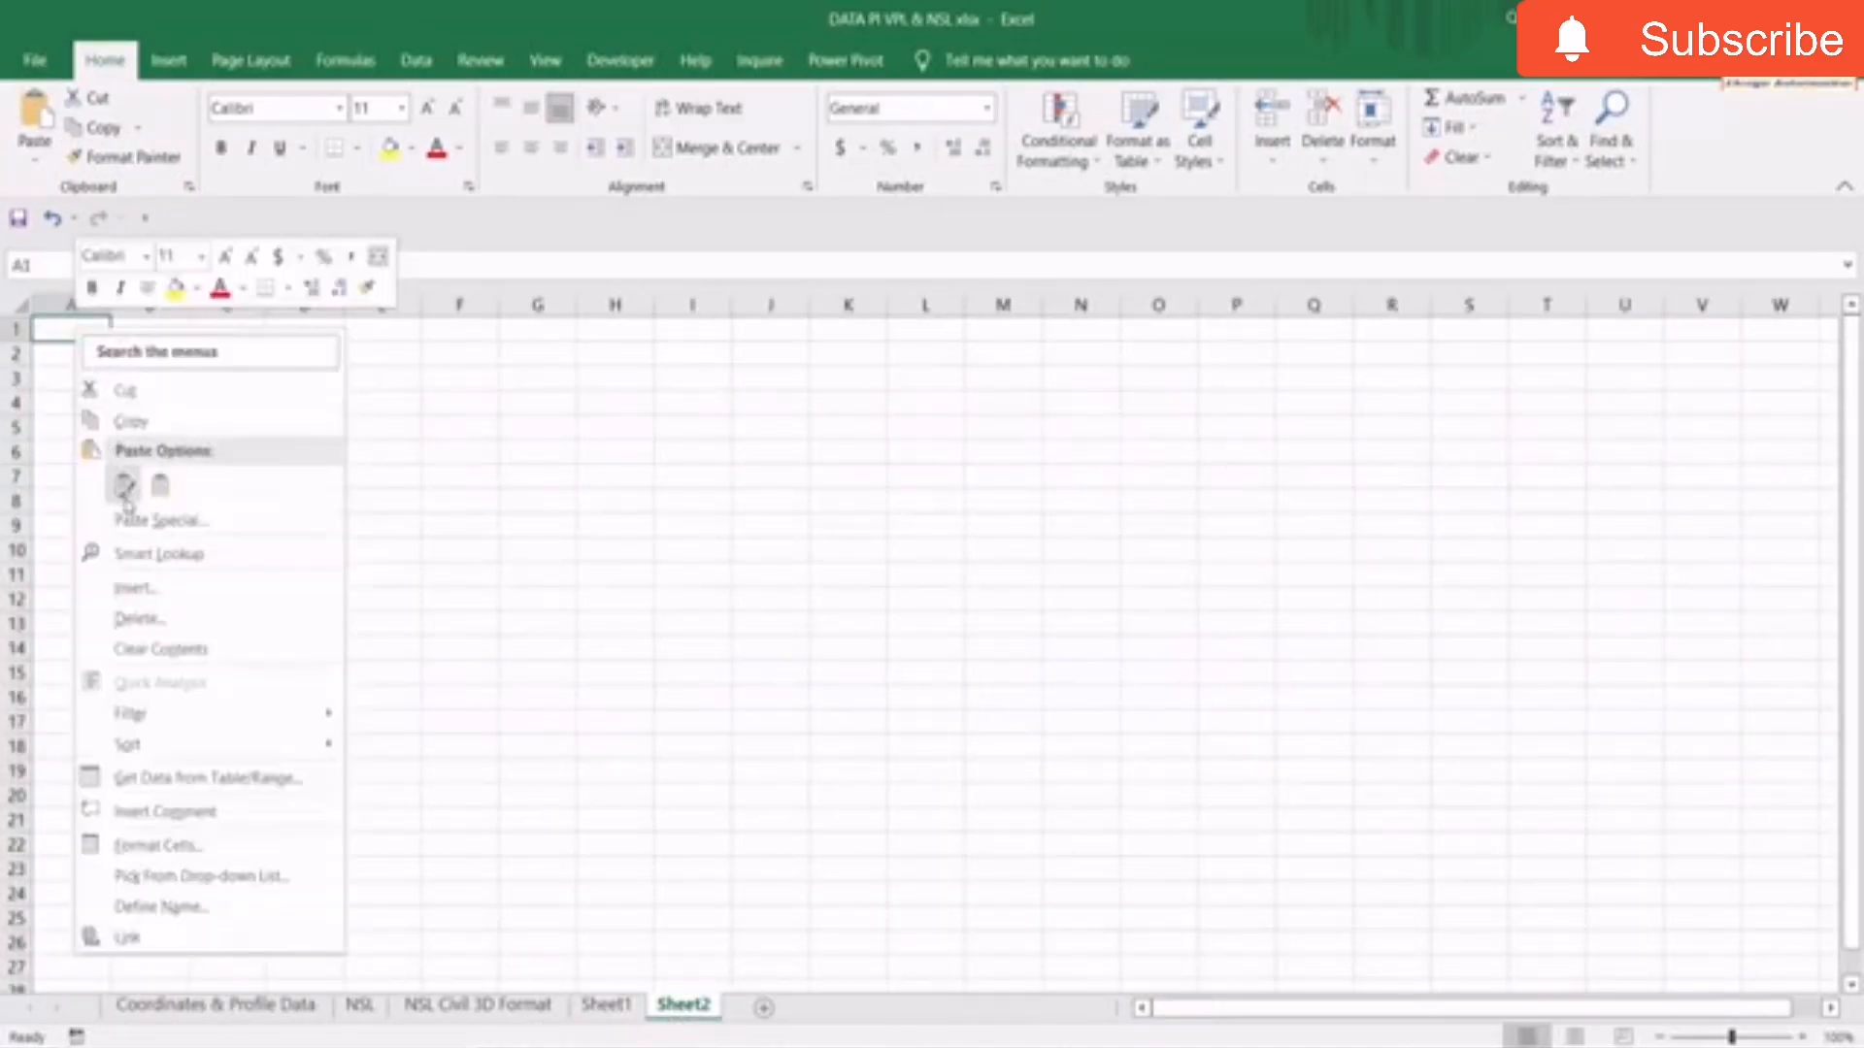
{"action": "left_click", "coordinate": [124, 486]}
Widen columns B, C and D so the northing, easting and tangential direction values fit on one line.
{"action": "scroll", "coordinate": [570, 506], "scroll_direction": "down", "scroll_amount": 6}
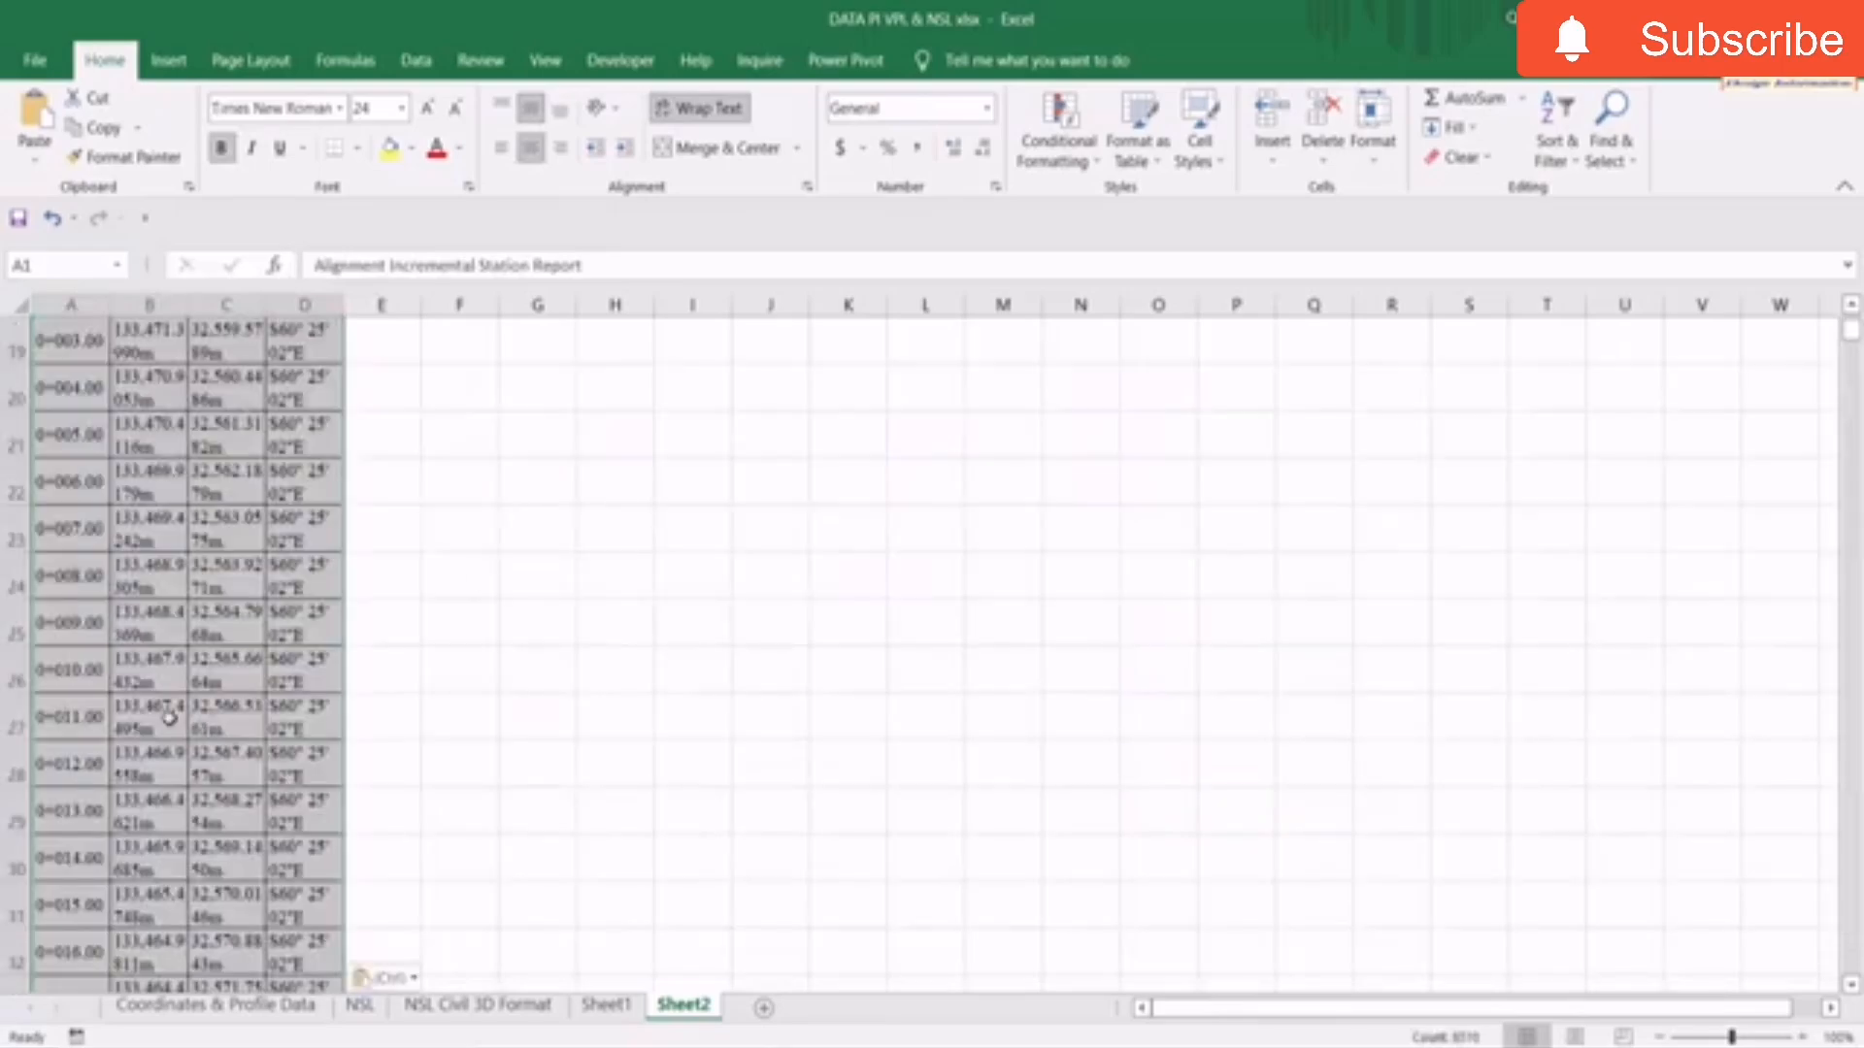
{"action": "left_click_drag", "start_coordinate": [344, 301], "coordinate": [422, 306]}
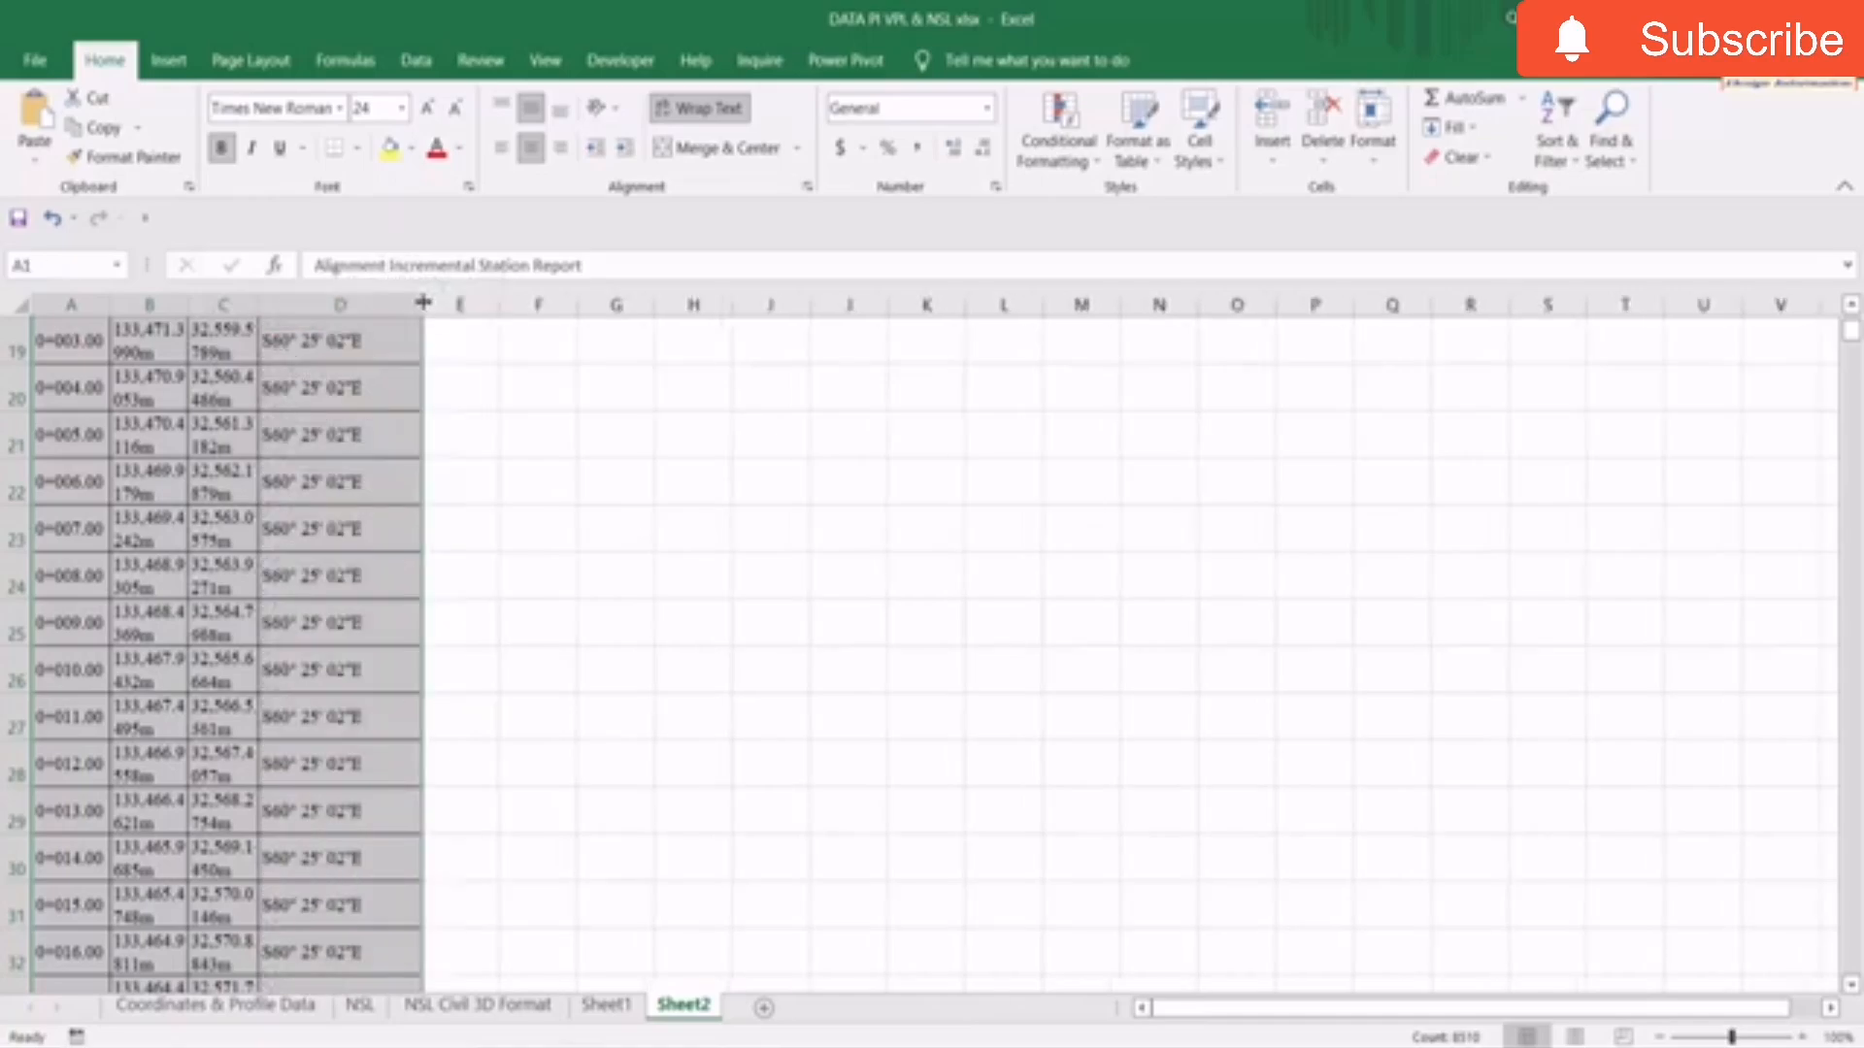
{"action": "double_click", "coordinate": [257, 309]}
{"action": "left_click_drag", "start_coordinate": [179, 305], "coordinate": [319, 307]}
Merge and center the report title across cells A1 to K1.
{"action": "scroll", "coordinate": [308, 622], "scroll_direction": "up", "scroll_amount": 6}
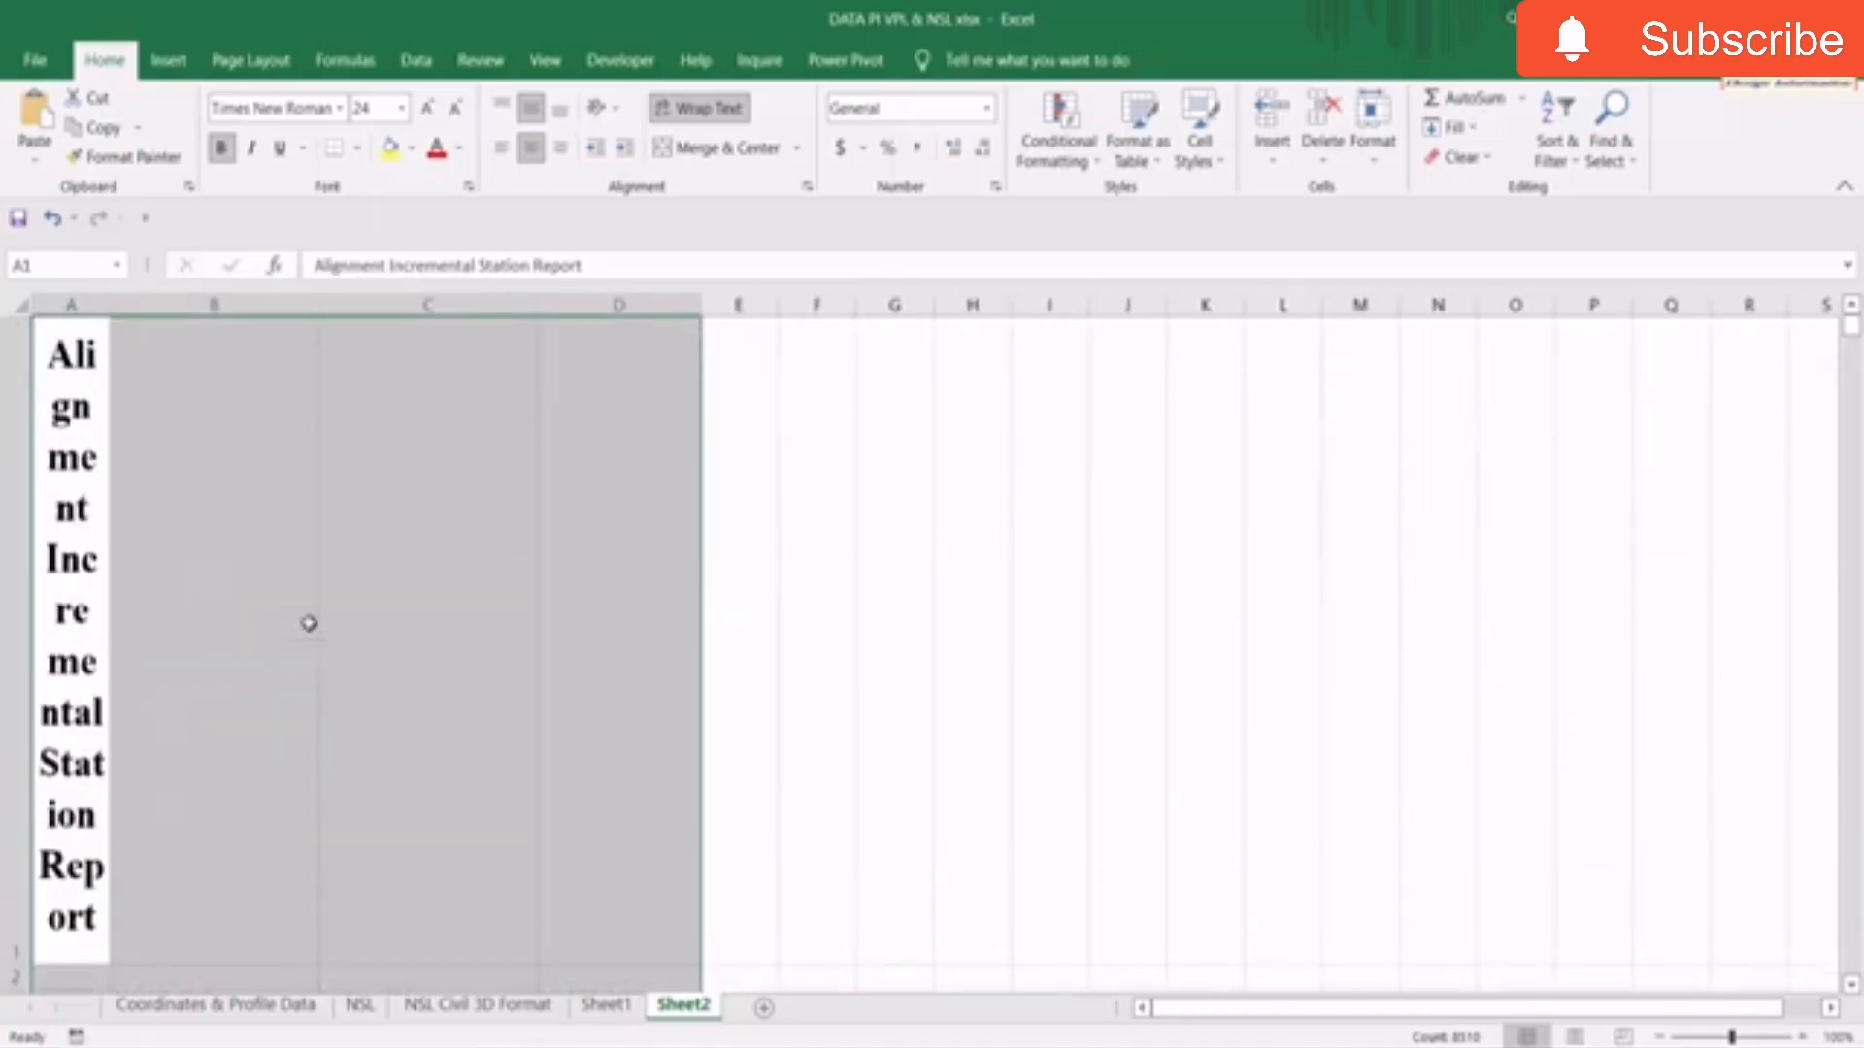
{"action": "left_click_drag", "start_coordinate": [129, 572], "coordinate": [1228, 580]}
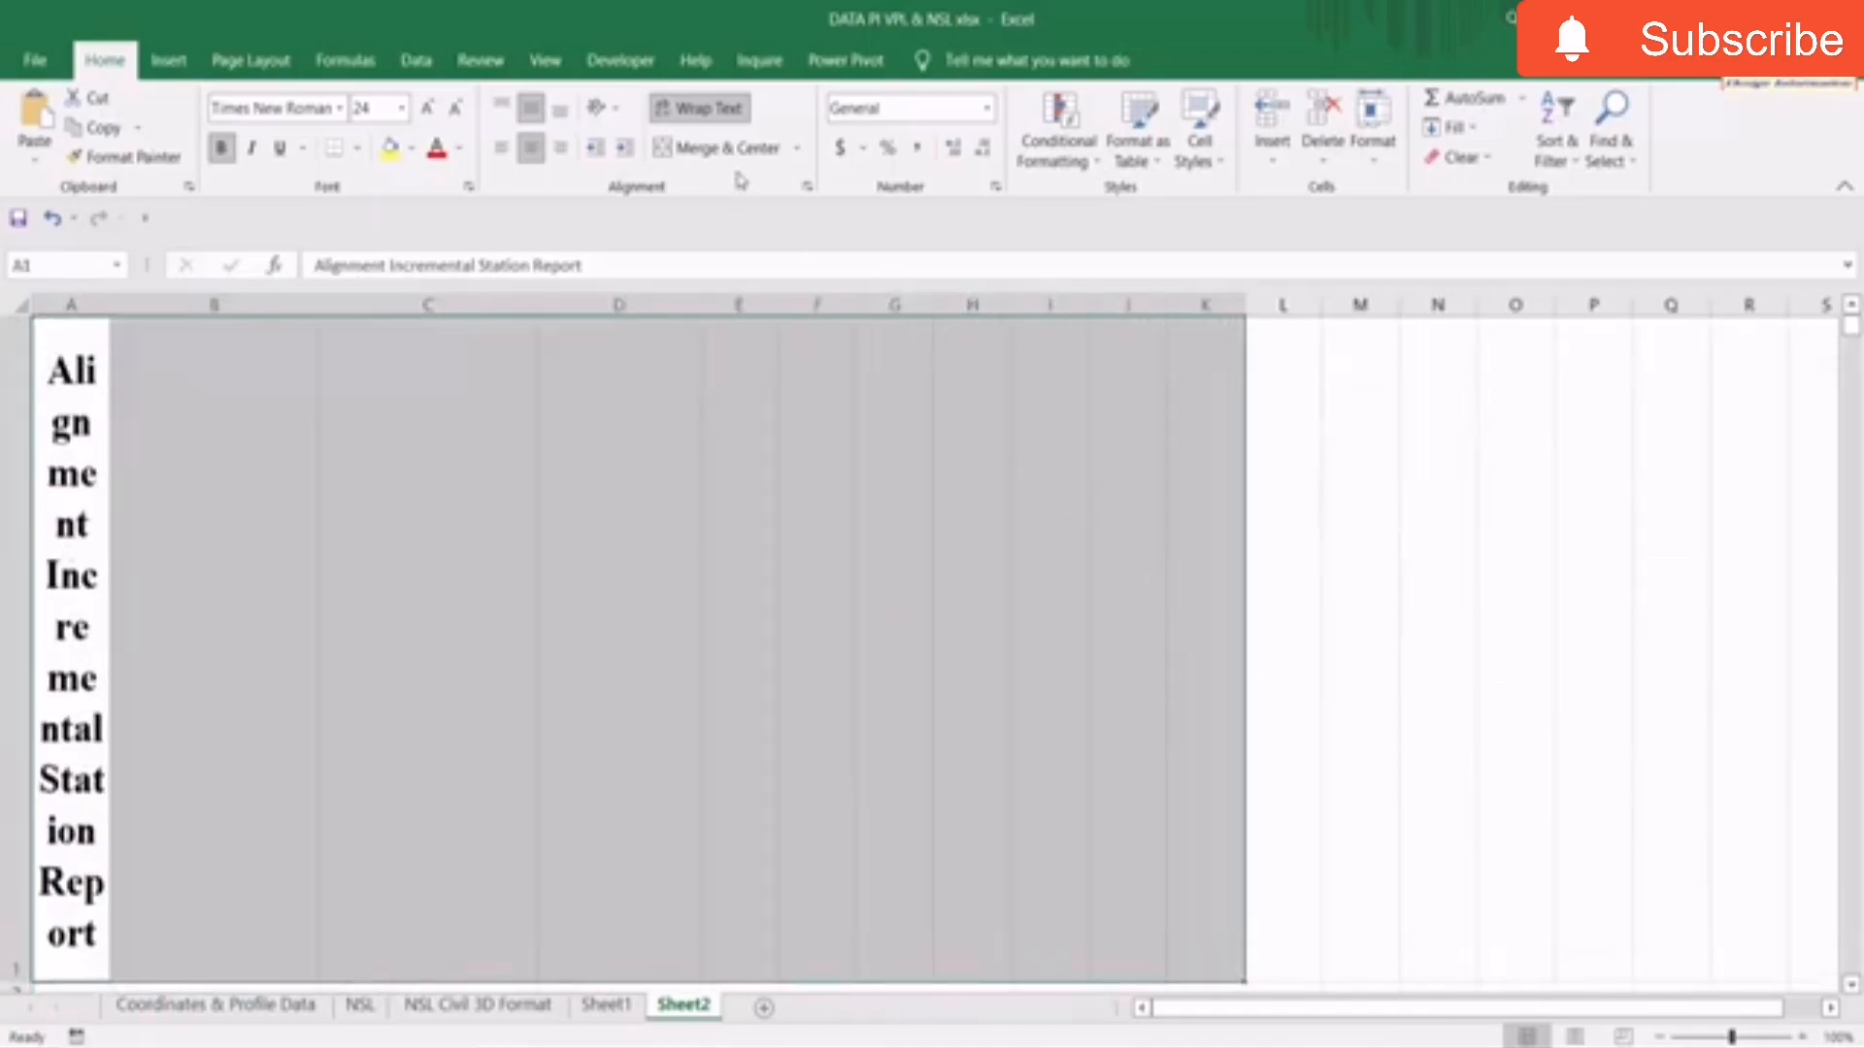
{"action": "left_click", "coordinate": [718, 147]}
Examine the pasted report header and its station, northing, easting and direction rows in Sheet2.
{"action": "scroll", "coordinate": [623, 604], "scroll_direction": "down", "scroll_amount": 4}
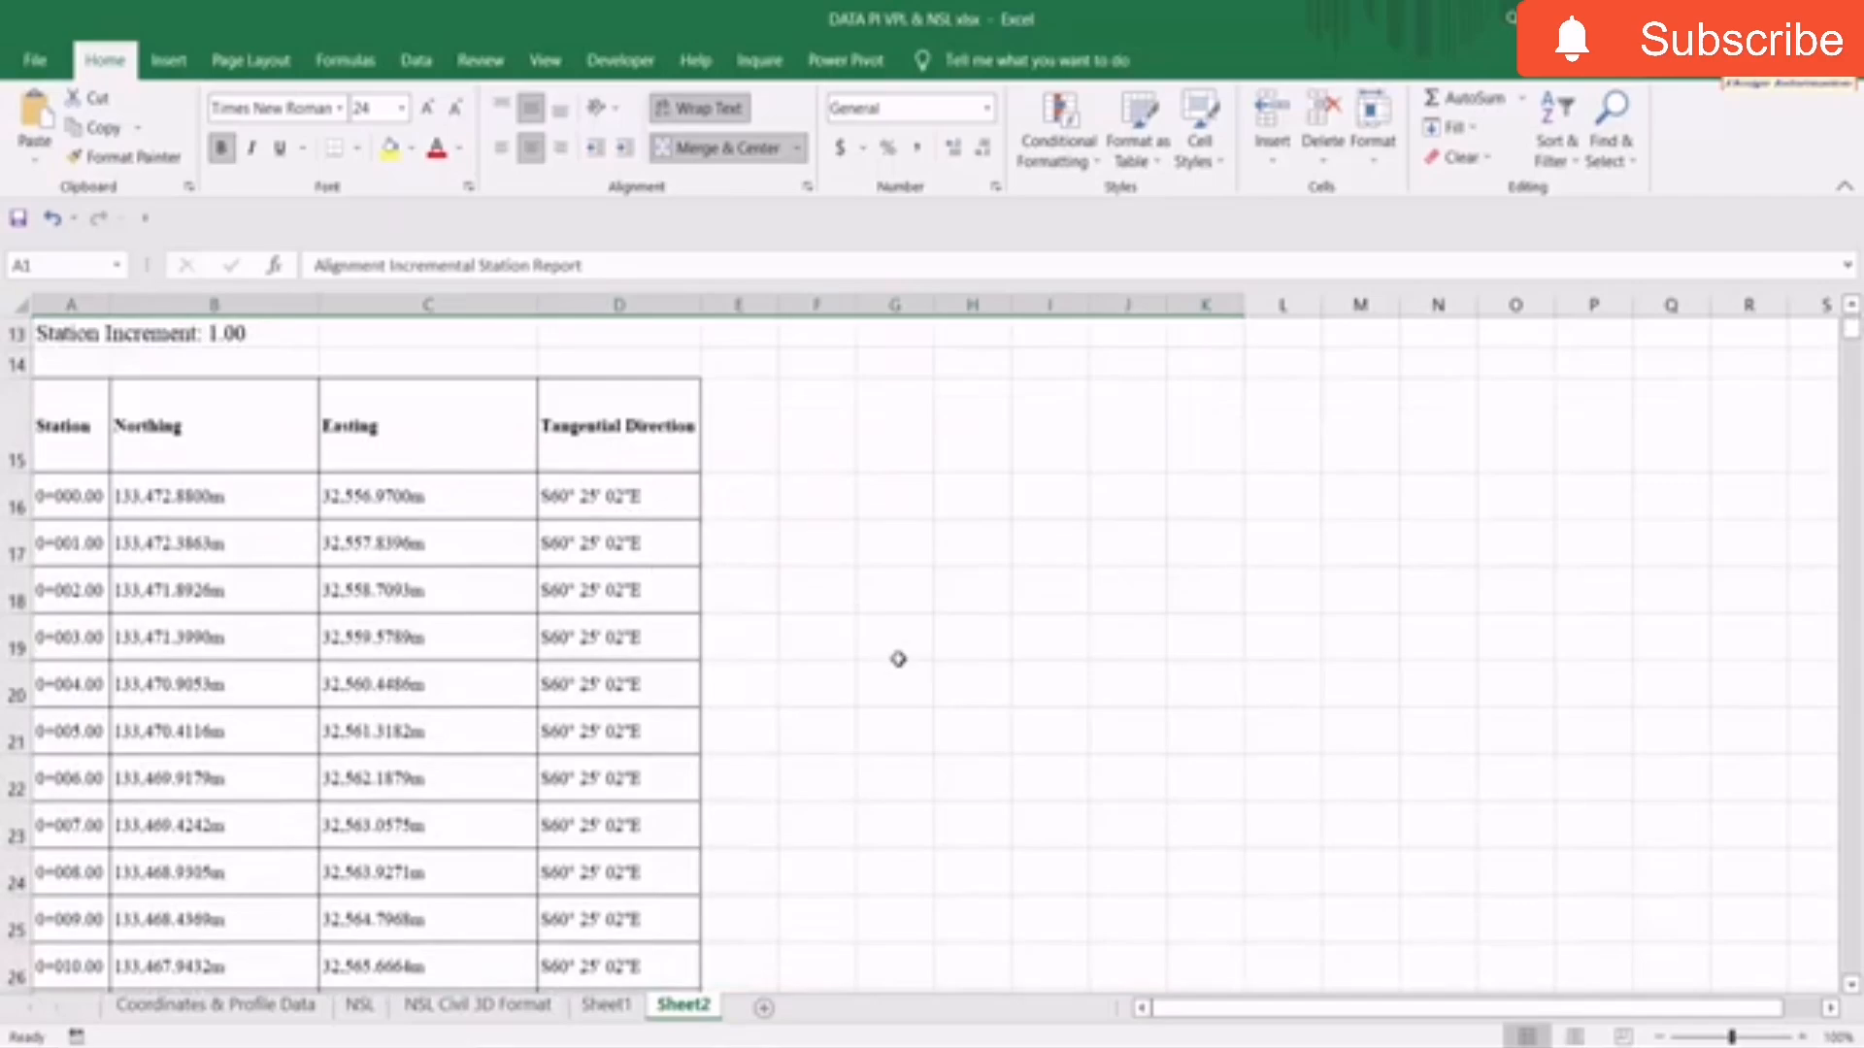
{"action": "scroll", "coordinate": [666, 658], "scroll_direction": "up", "scroll_amount": 5}
{"action": "scroll", "coordinate": [286, 621], "scroll_direction": "down", "scroll_amount": 2}
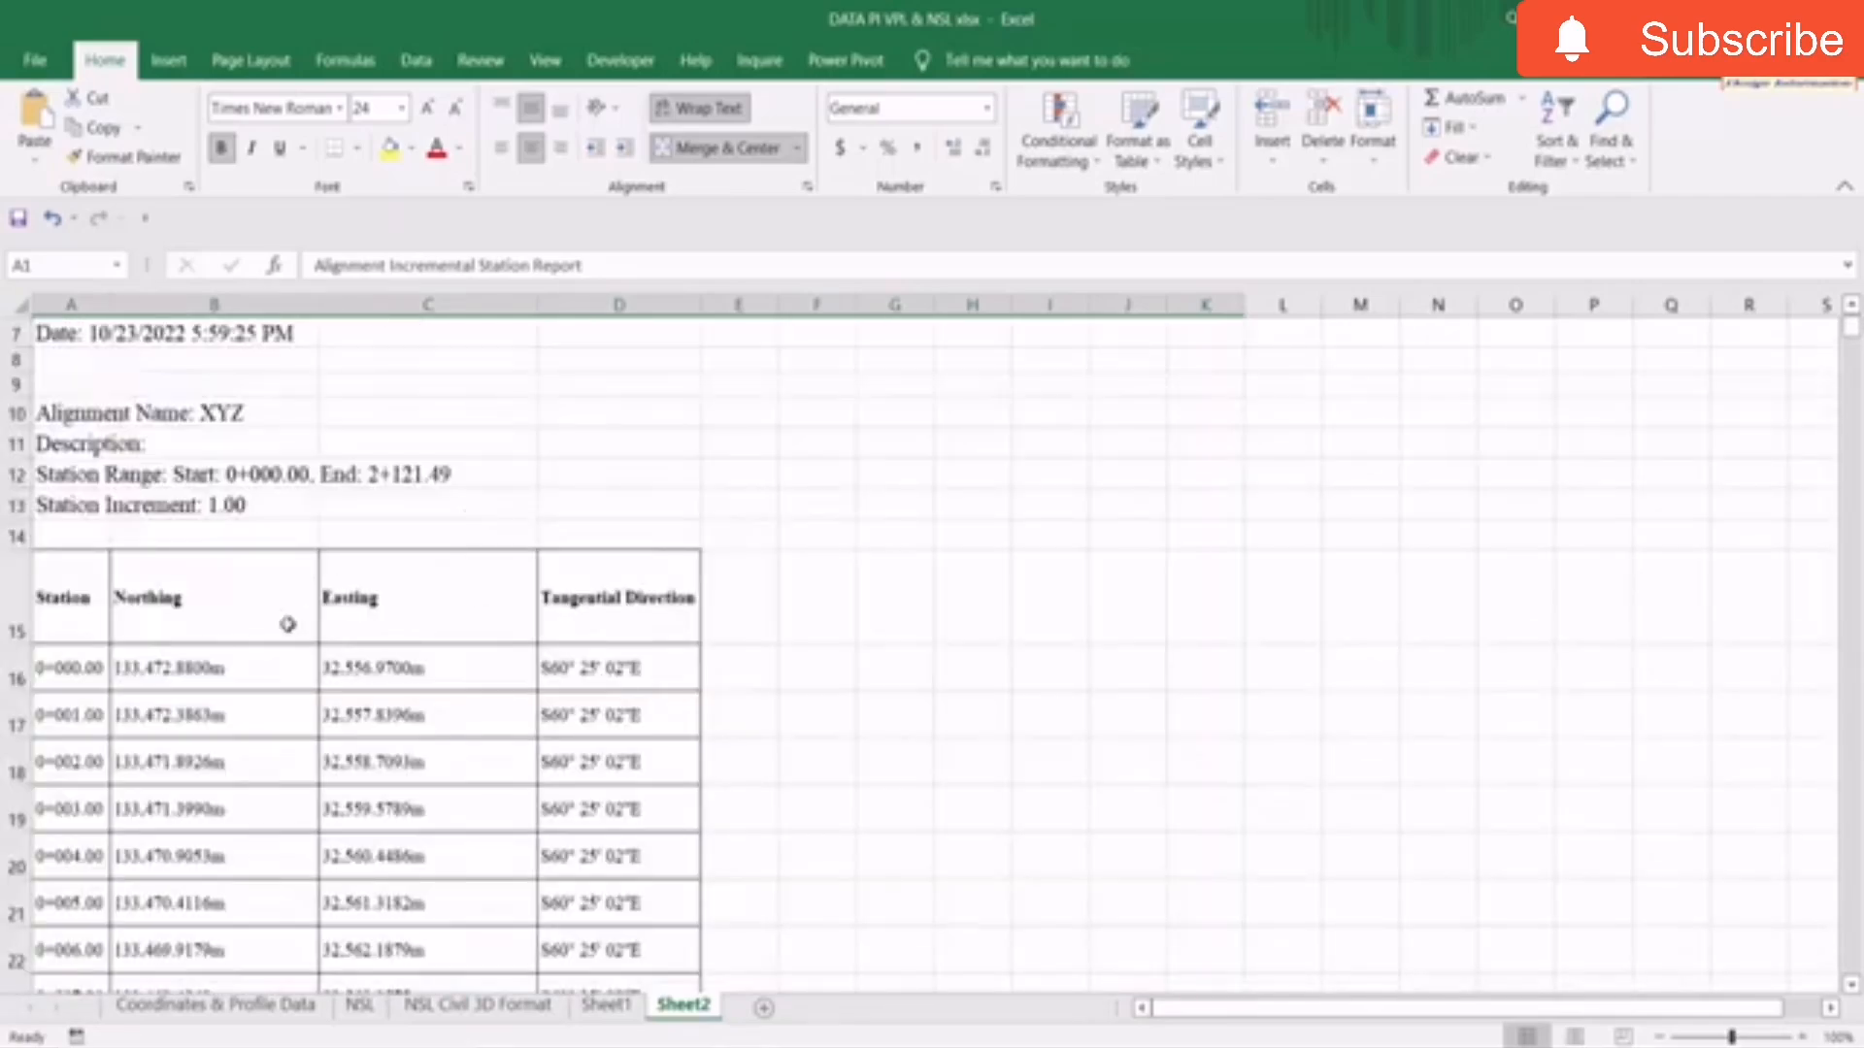
{"action": "scroll", "coordinate": [124, 511], "scroll_direction": "up", "scroll_amount": 2}
{"action": "scroll", "coordinate": [53, 783], "scroll_direction": "down", "scroll_amount": 2}
{"action": "scroll", "coordinate": [54, 605], "scroll_direction": "up", "scroll_amount": 3}
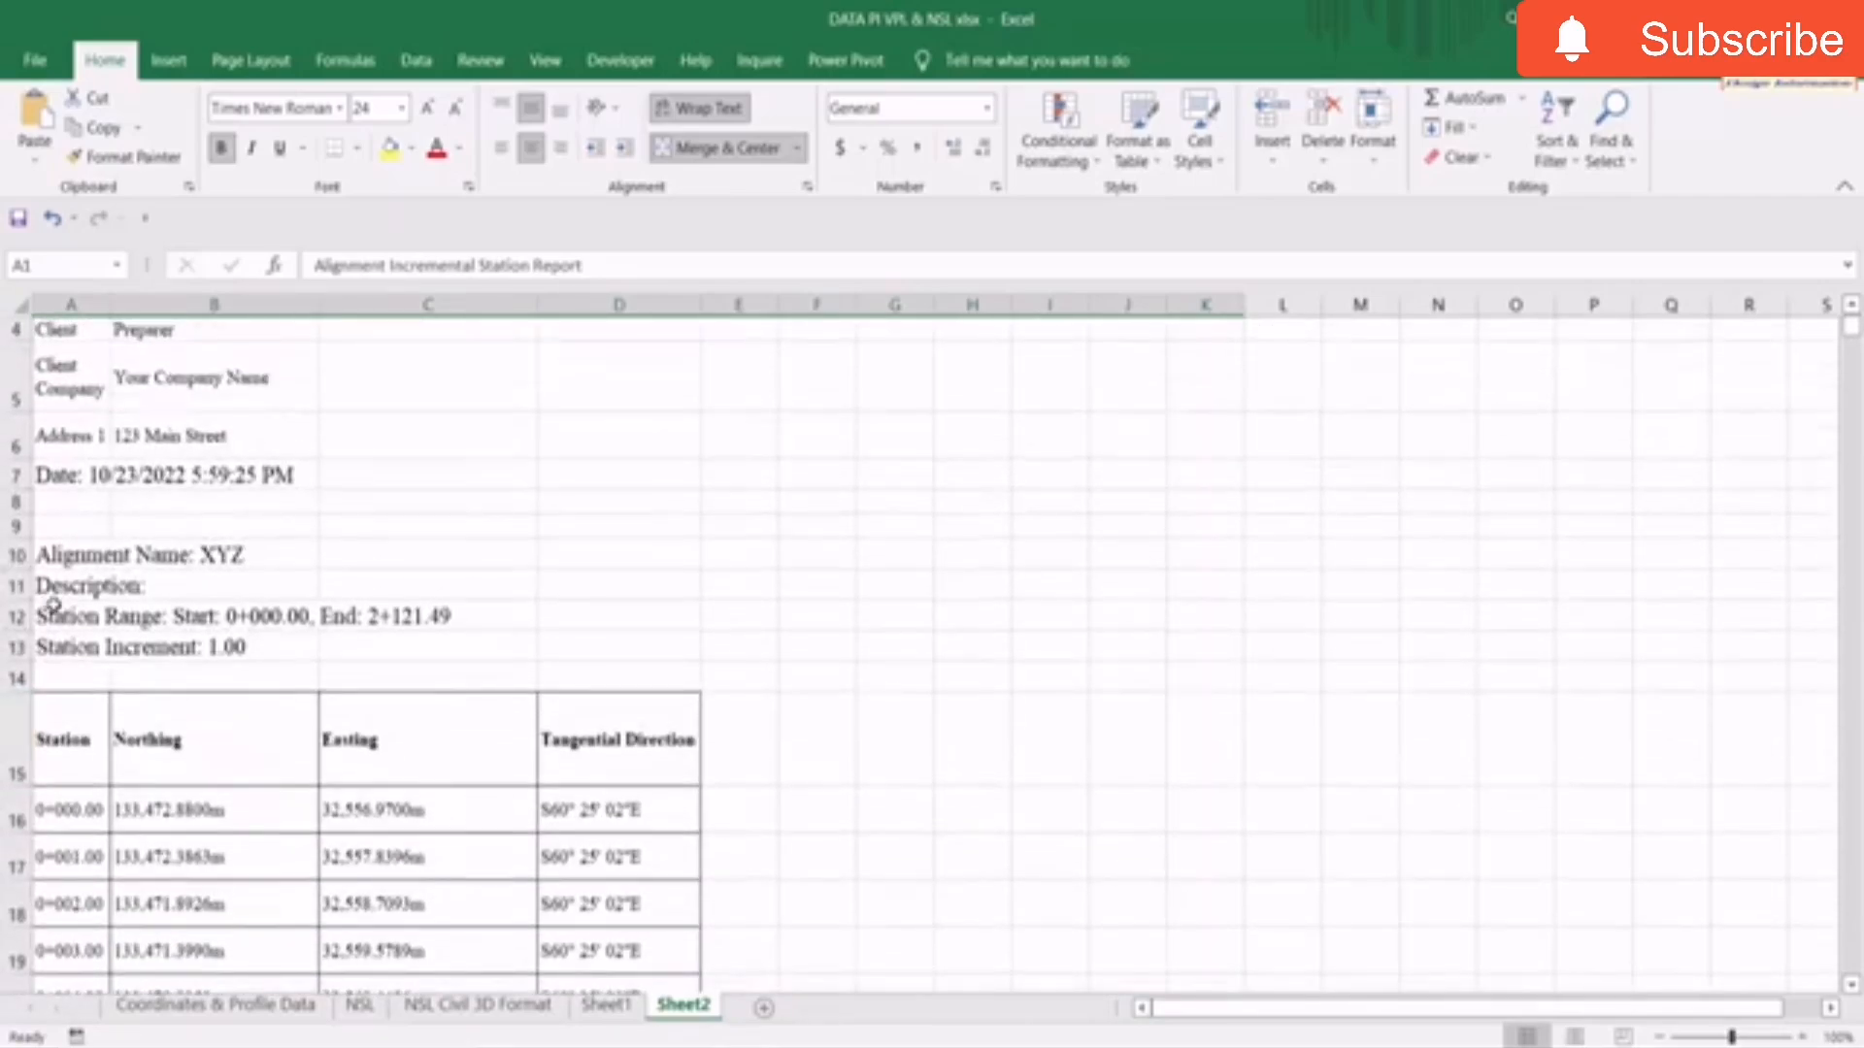
{"action": "left_click_drag", "start_coordinate": [21, 975], "coordinate": [29, 397]}
{"action": "scroll", "coordinate": [650, 678], "scroll_direction": "down", "scroll_amount": 4}
{"action": "left_click", "coordinate": [427, 779]}
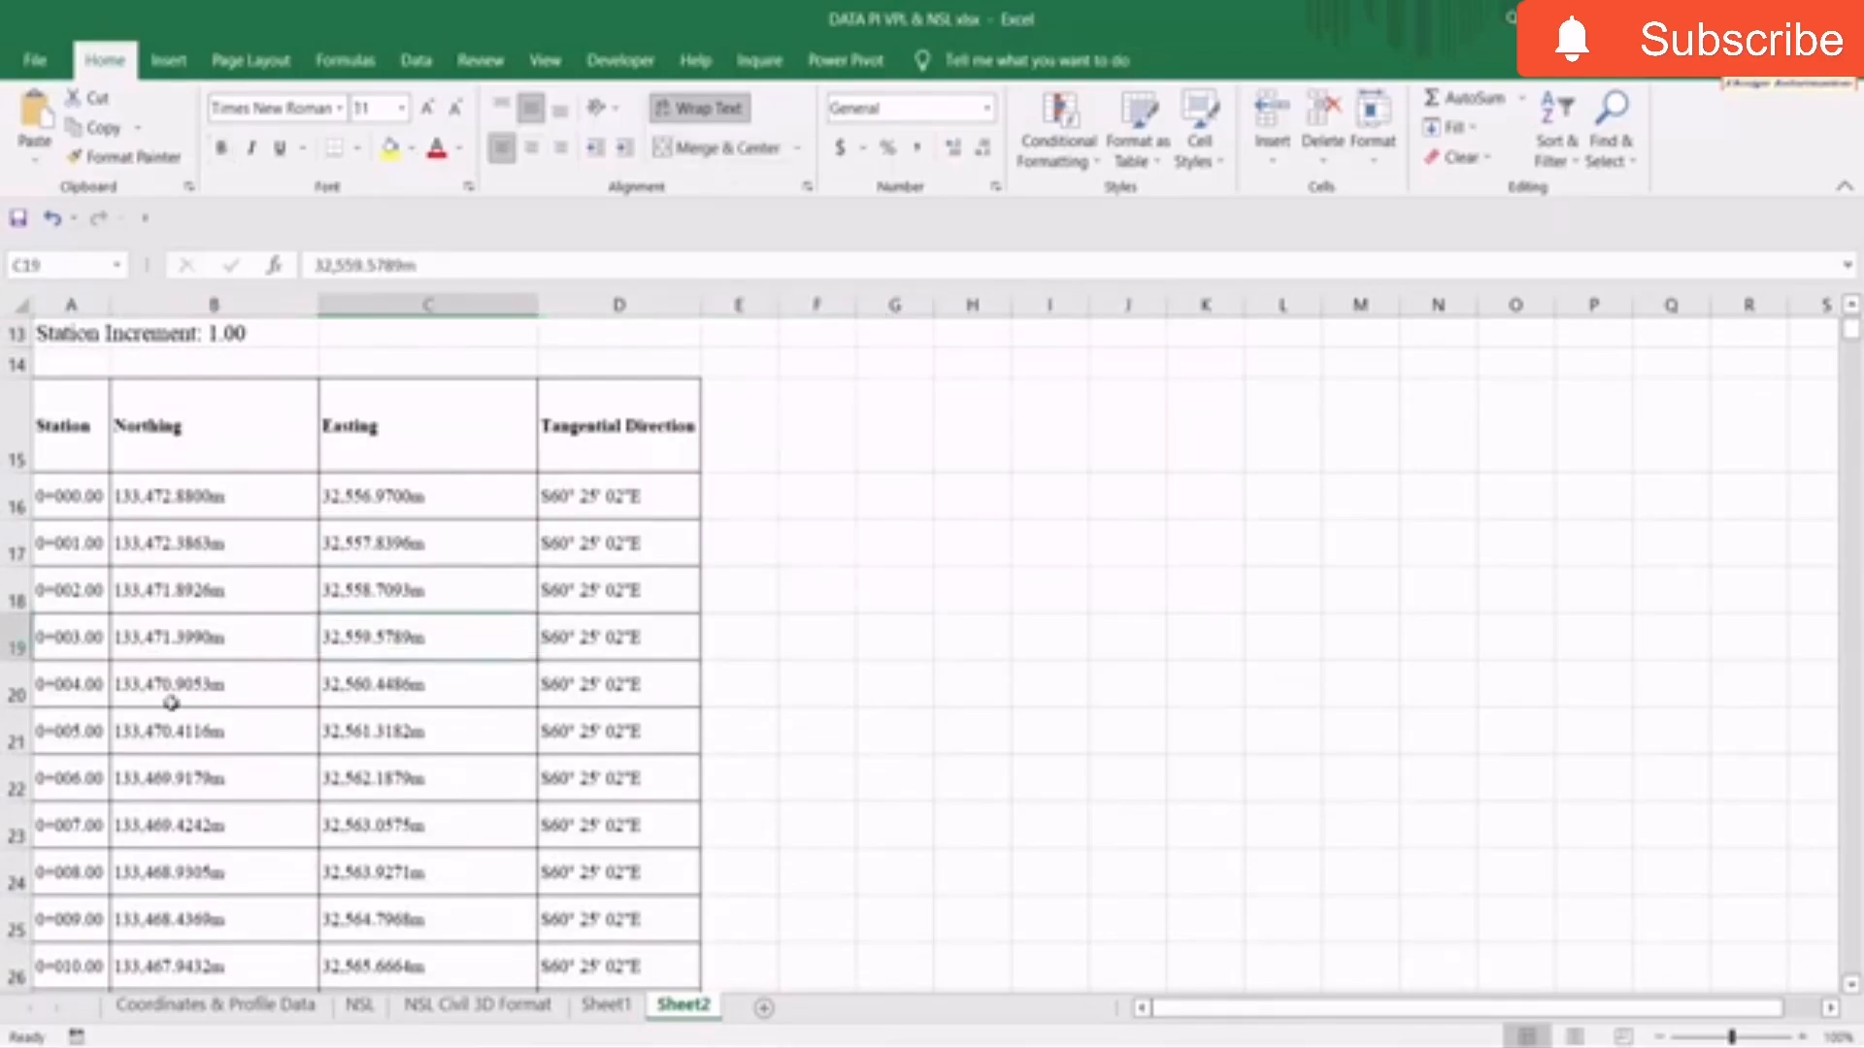
{"action": "left_click", "coordinate": [220, 783]}
{"action": "scroll", "coordinate": [702, 600], "scroll_direction": "down", "scroll_amount": 6}
{"action": "scroll", "coordinate": [378, 640], "scroll_direction": "down", "scroll_amount": 1}
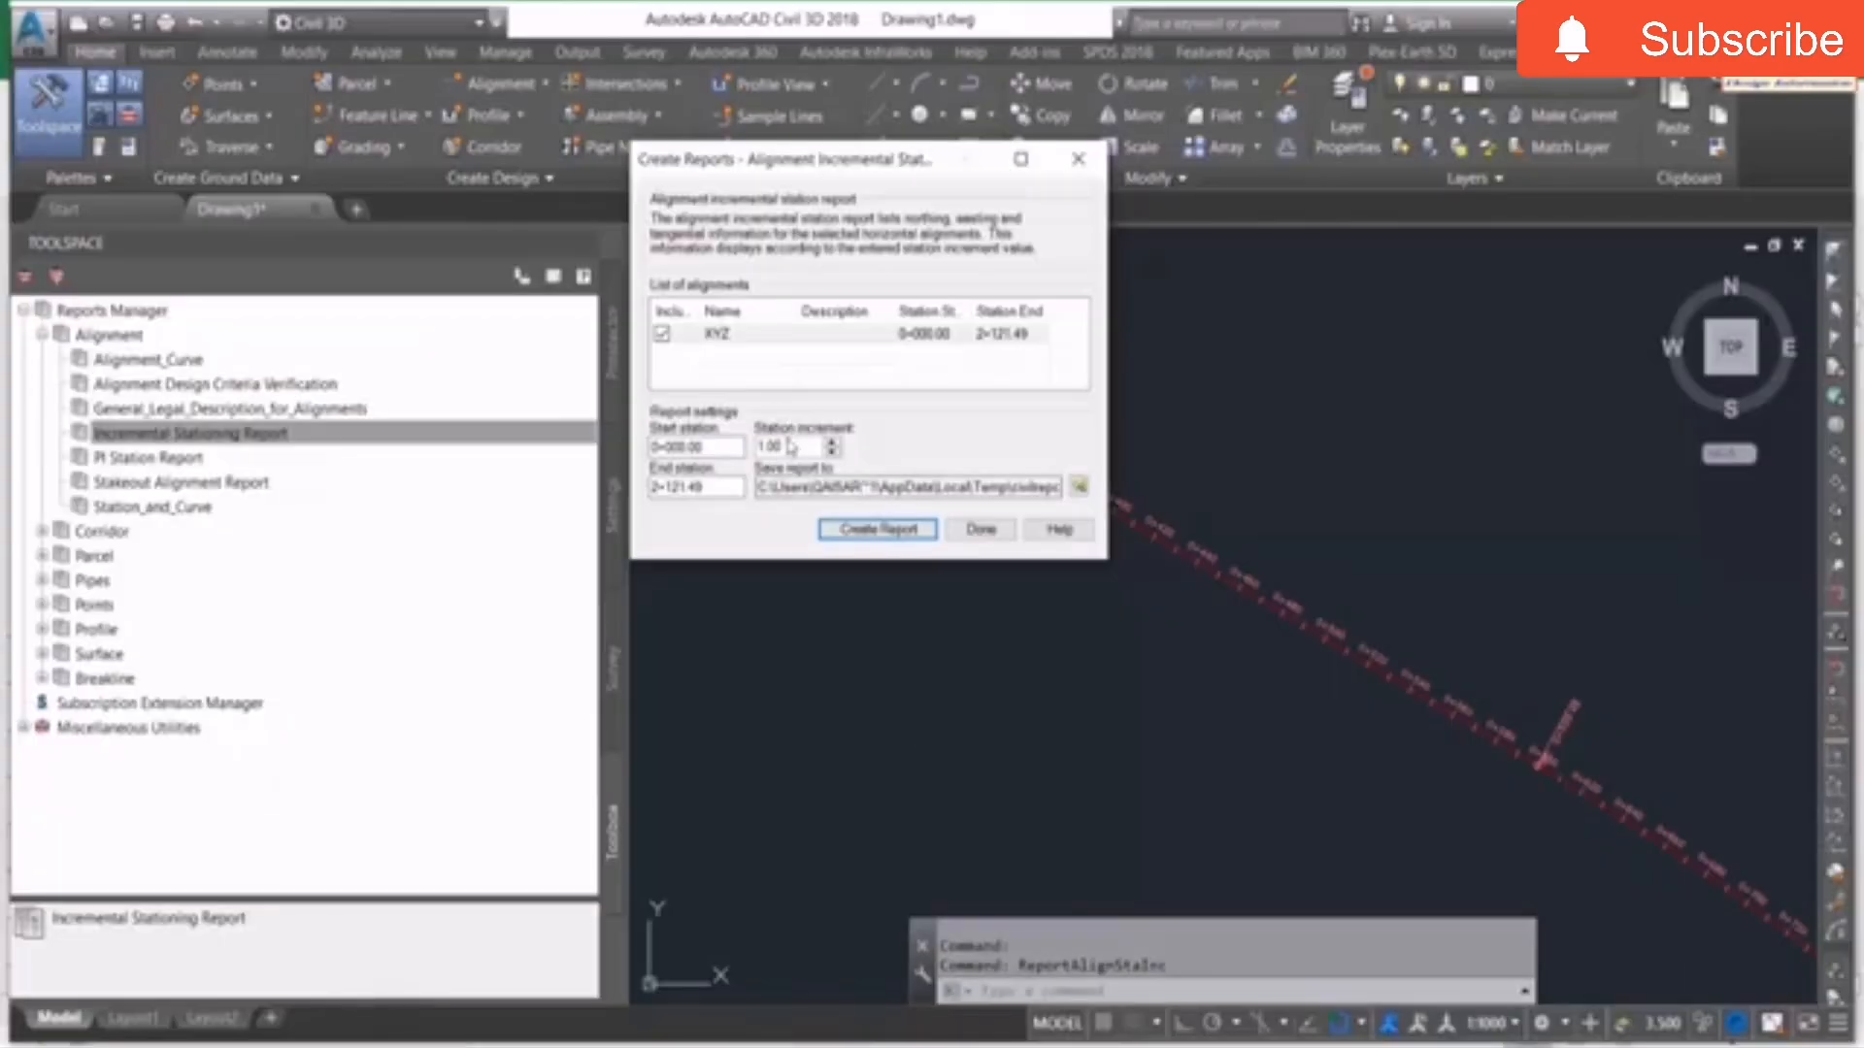
Switch to Civil 3D and create the XYZ stationing report with a station increment of 10.
{"action": "double_click", "coordinate": [790, 447]}
{"action": "type", "text": "10"}
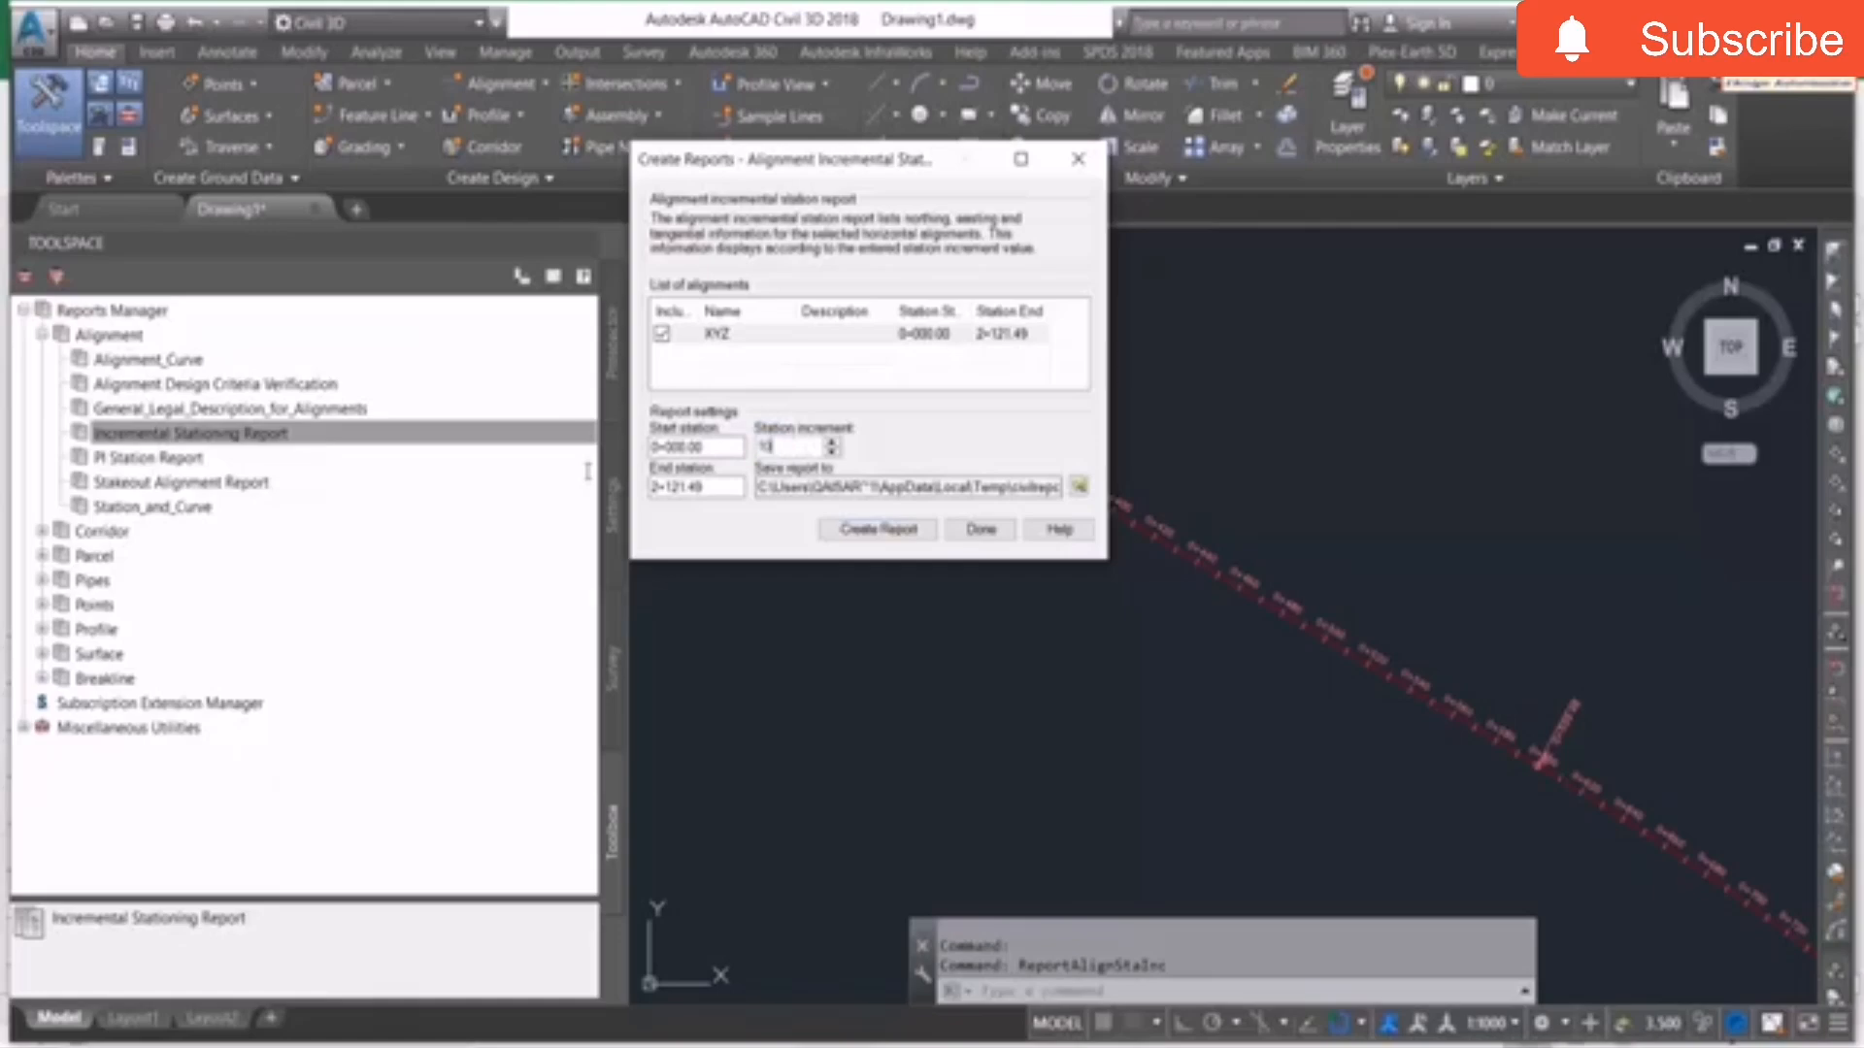
{"action": "left_click", "coordinate": [878, 530]}
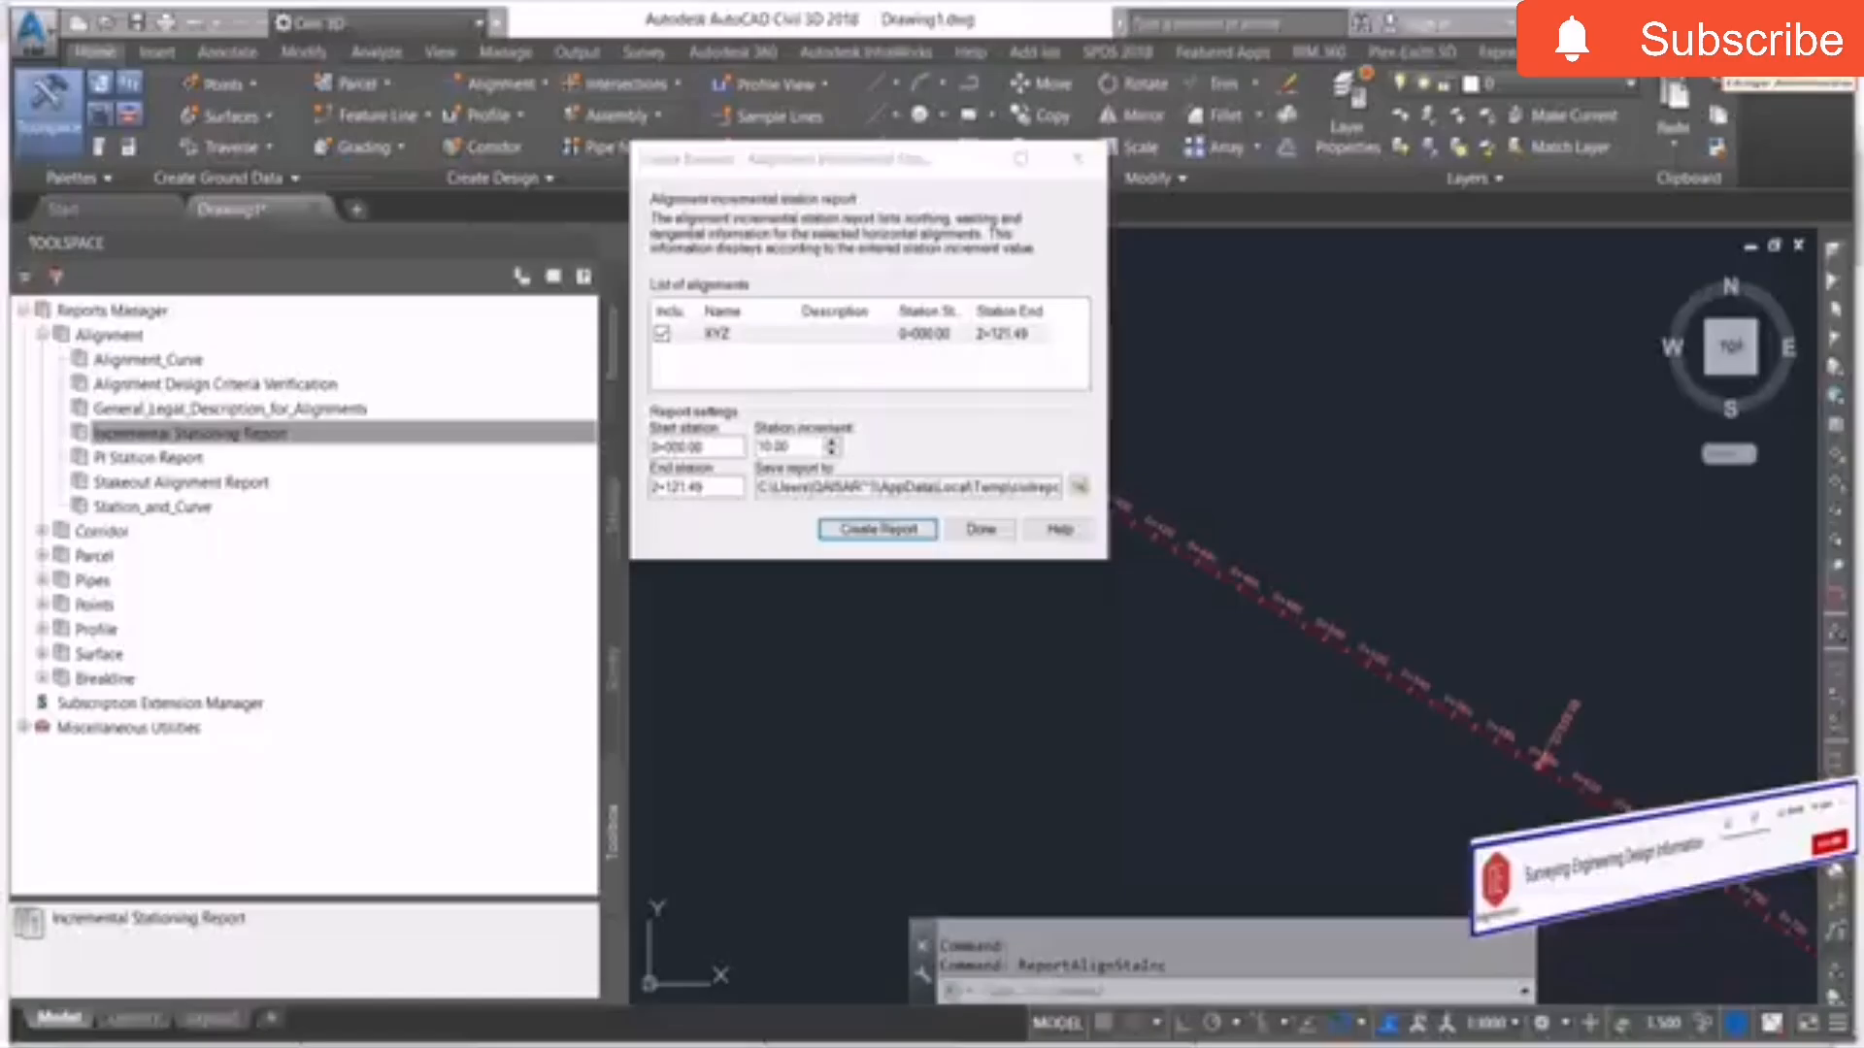
Create another XYZ stationing report with a station increment of 25 and compare it with the earlier reports in the browser.
{"action": "double_click", "coordinate": [776, 447]}
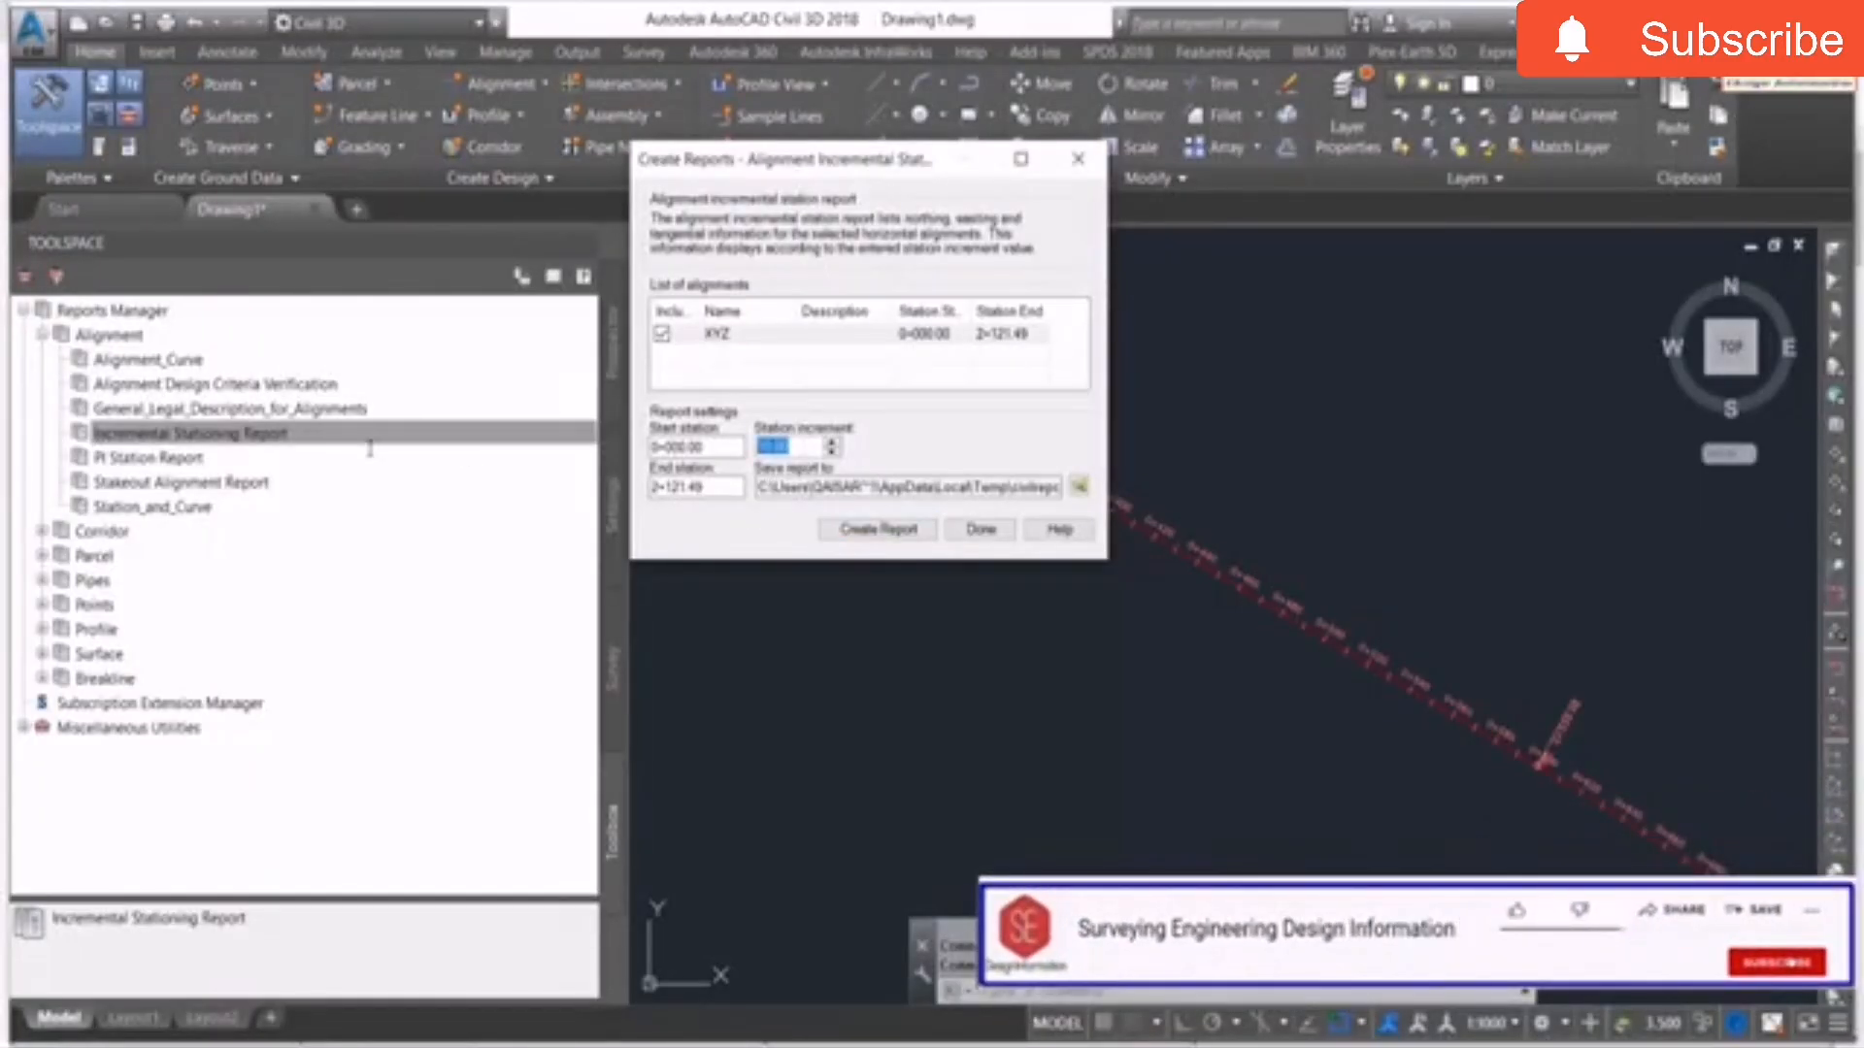
{"action": "type", "text": "25"}
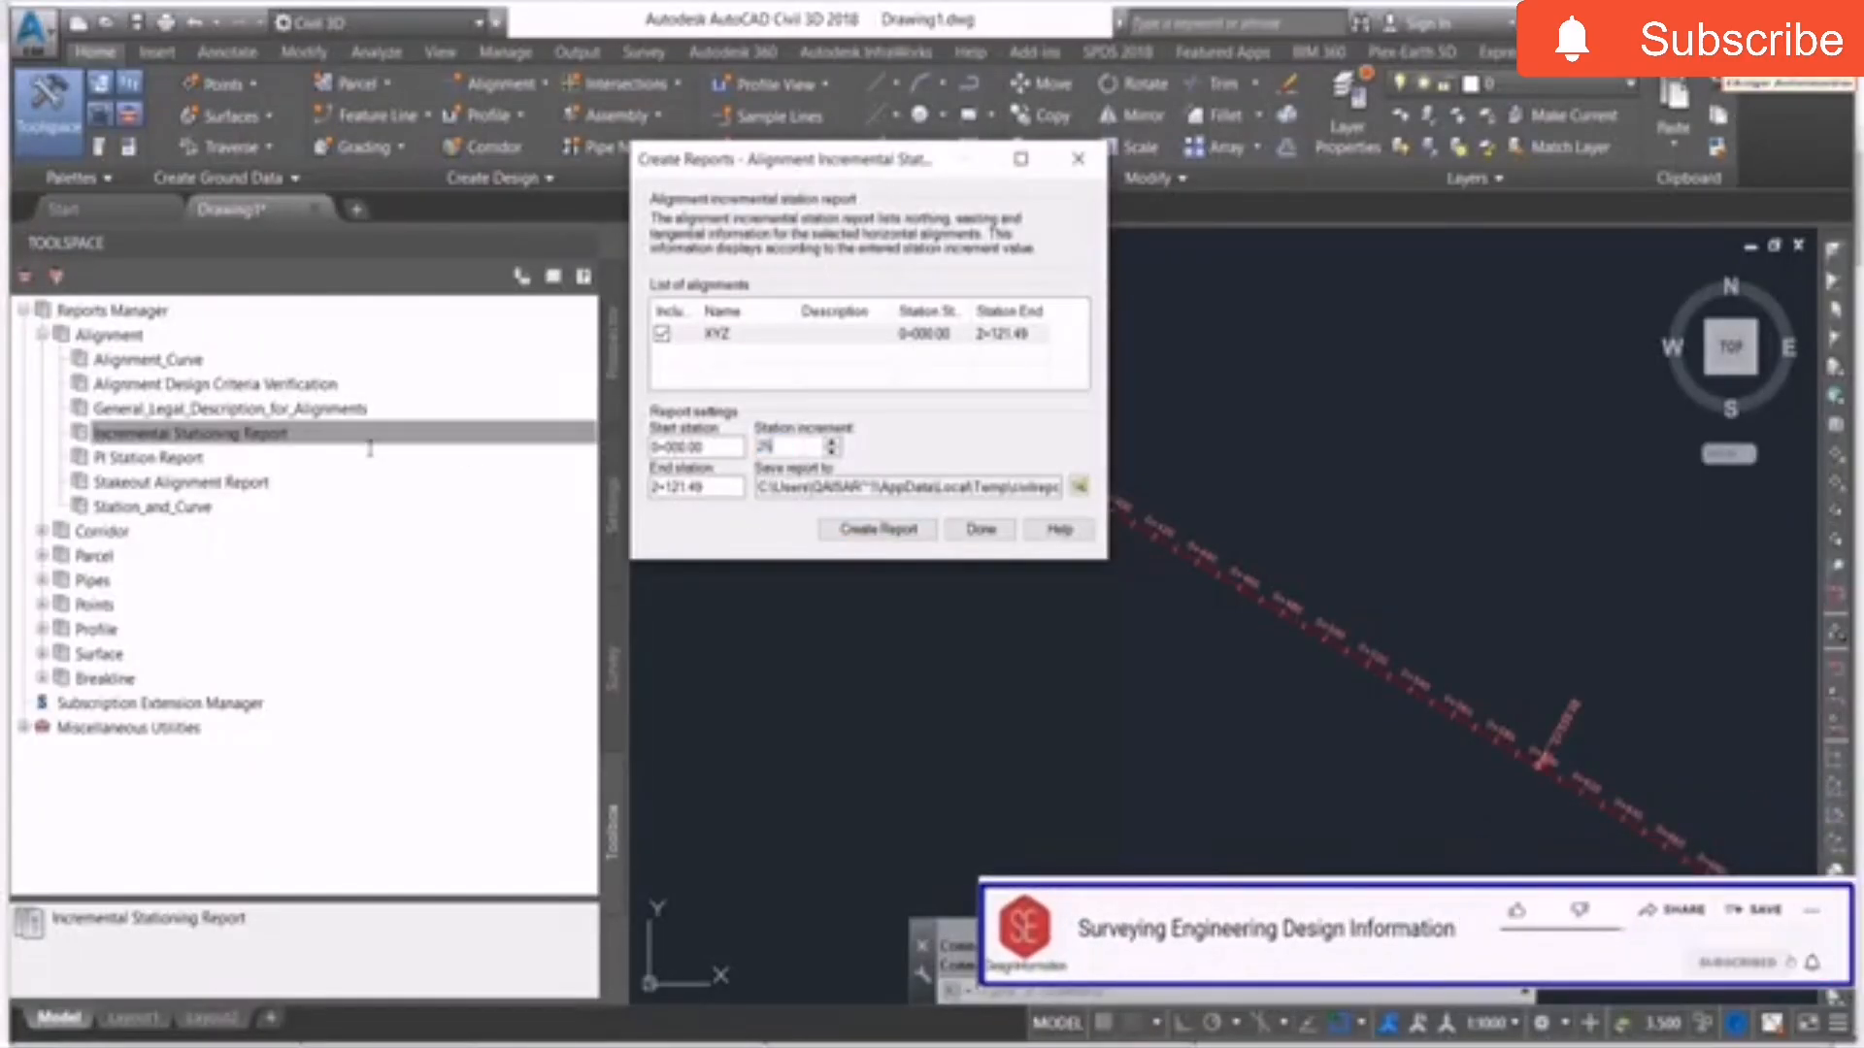
{"action": "left_click", "coordinate": [889, 532]}
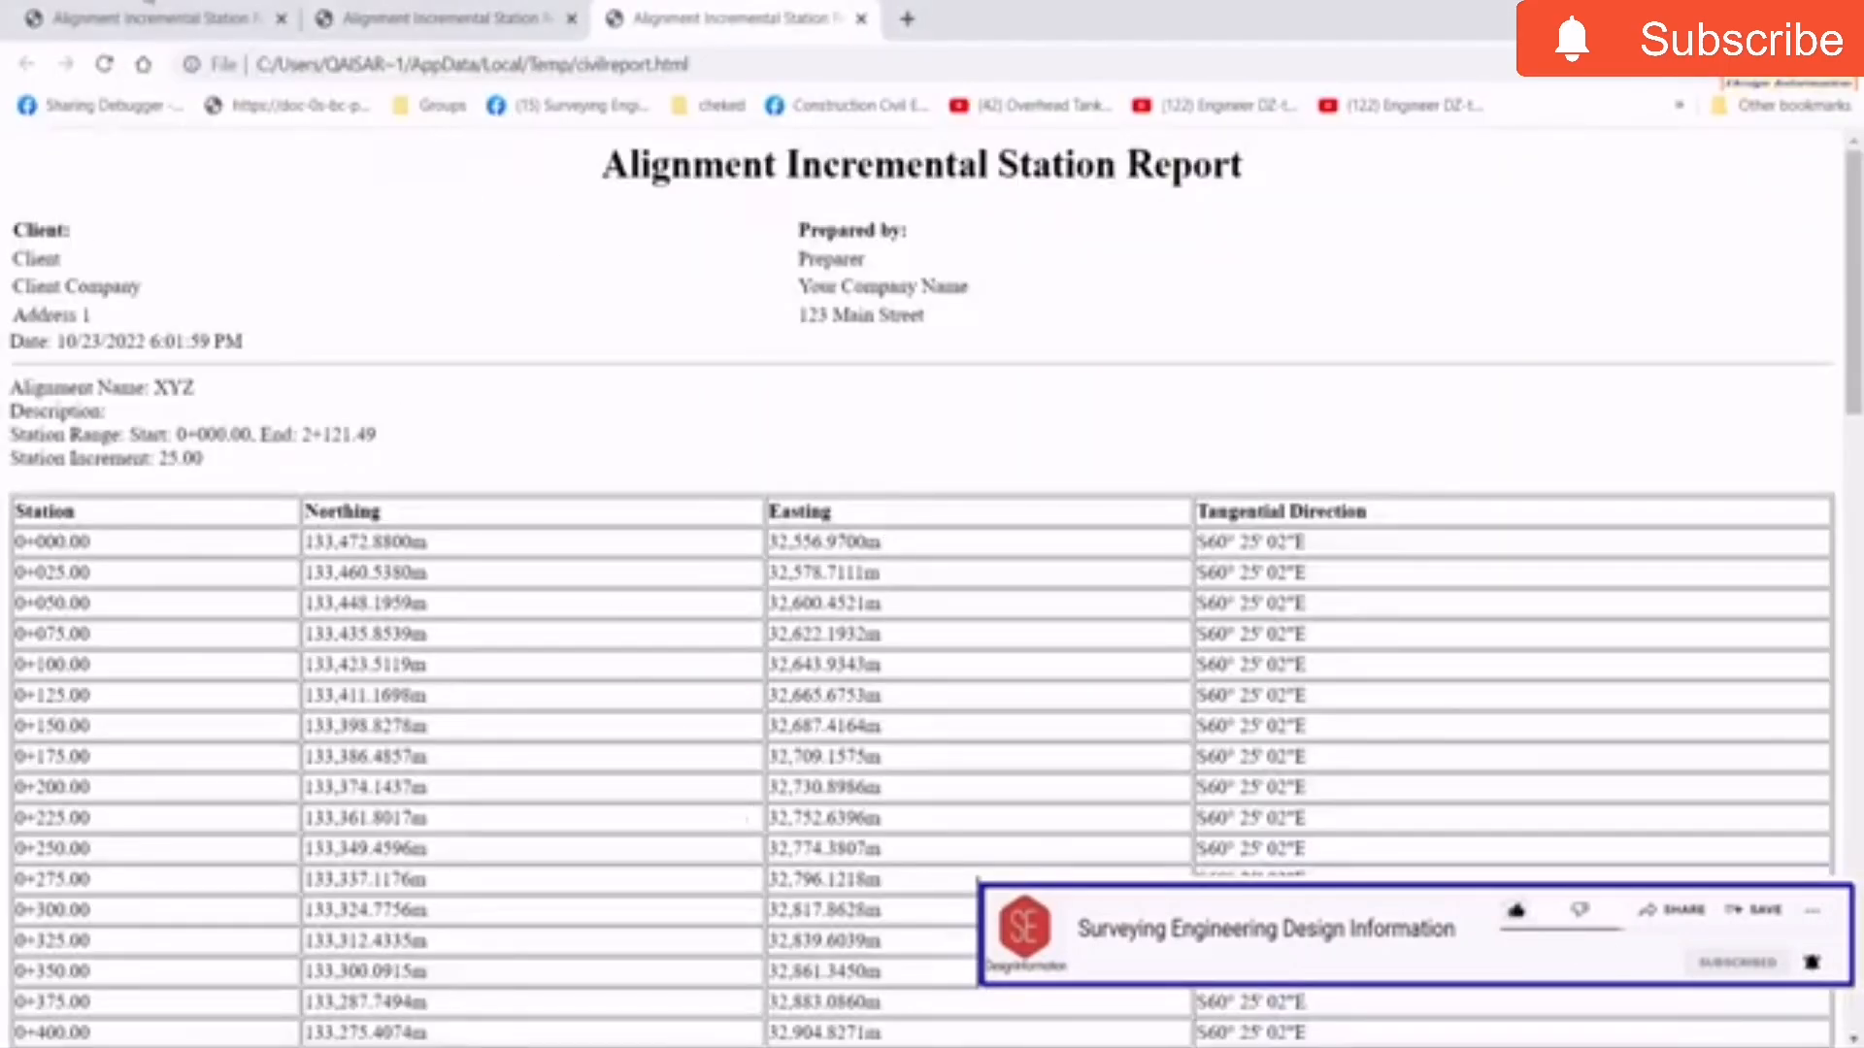
{"action": "left_click", "coordinate": [145, 18]}
{"action": "left_click", "coordinate": [116, 614]}
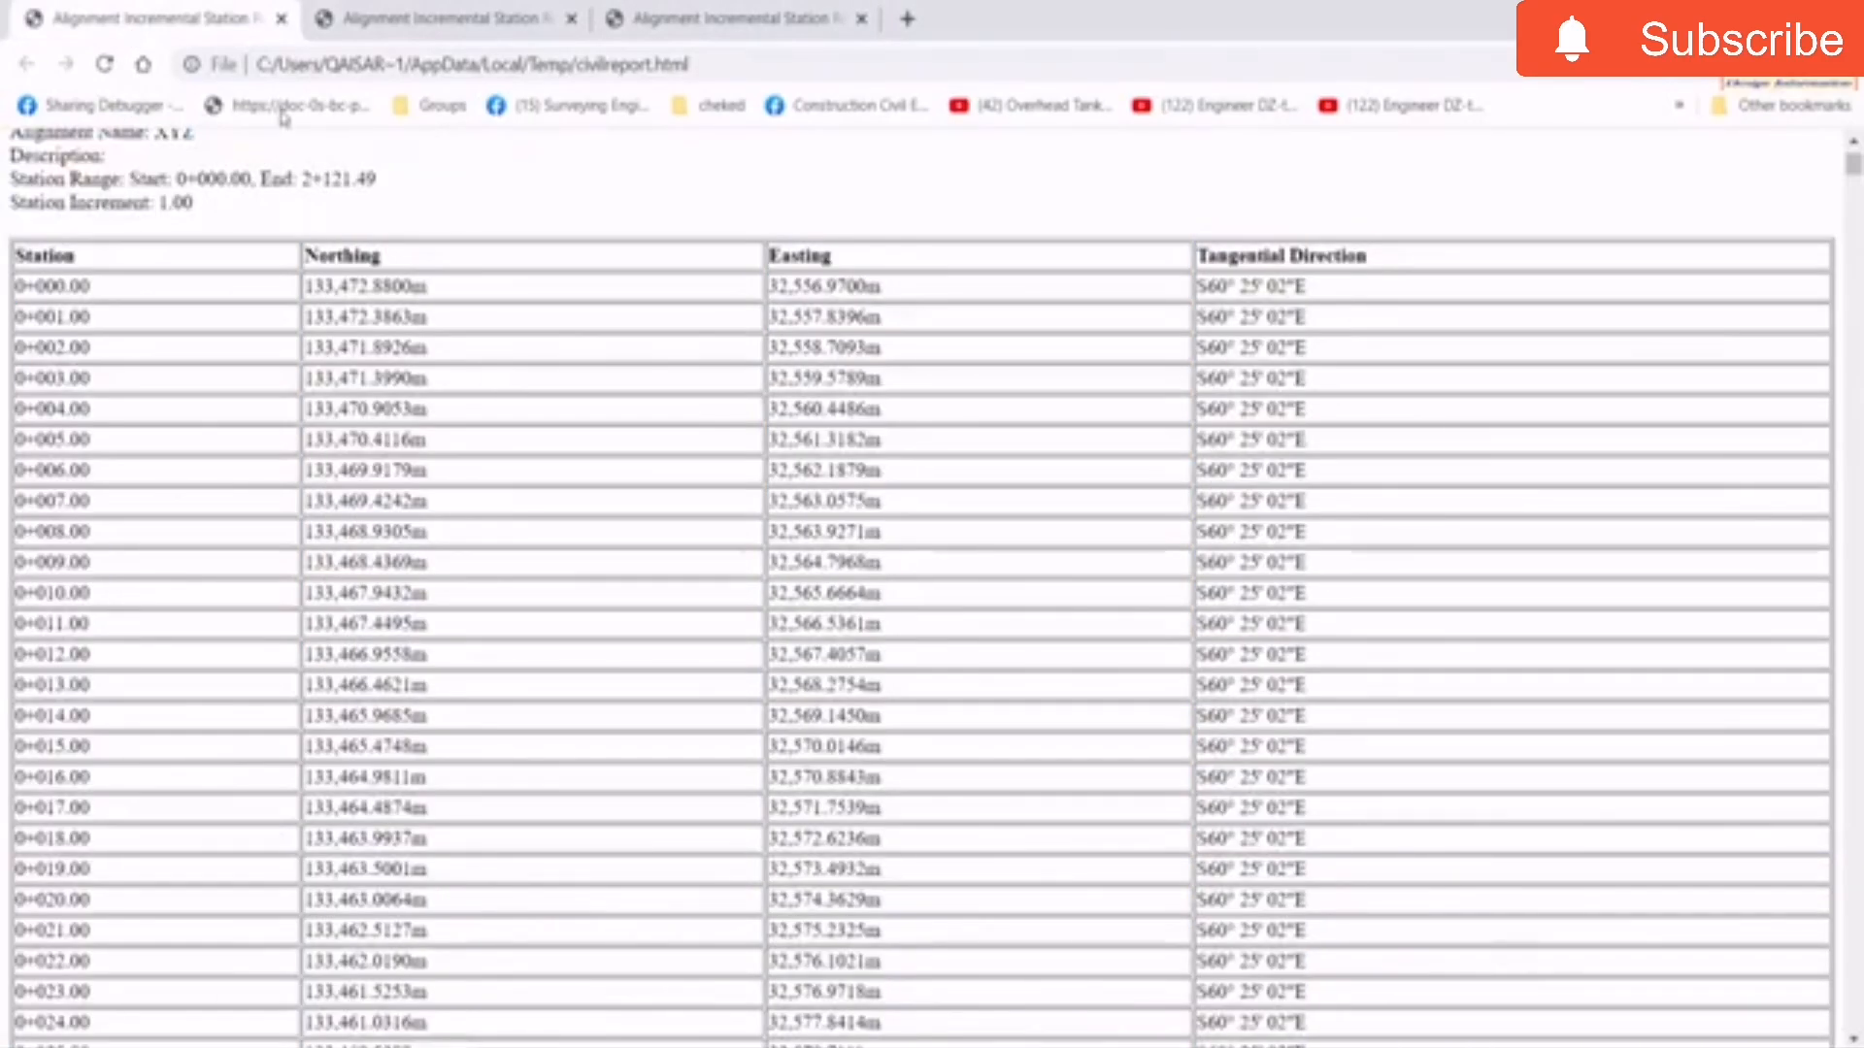
{"action": "left_click", "coordinate": [427, 19]}
{"action": "left_click", "coordinate": [704, 20]}
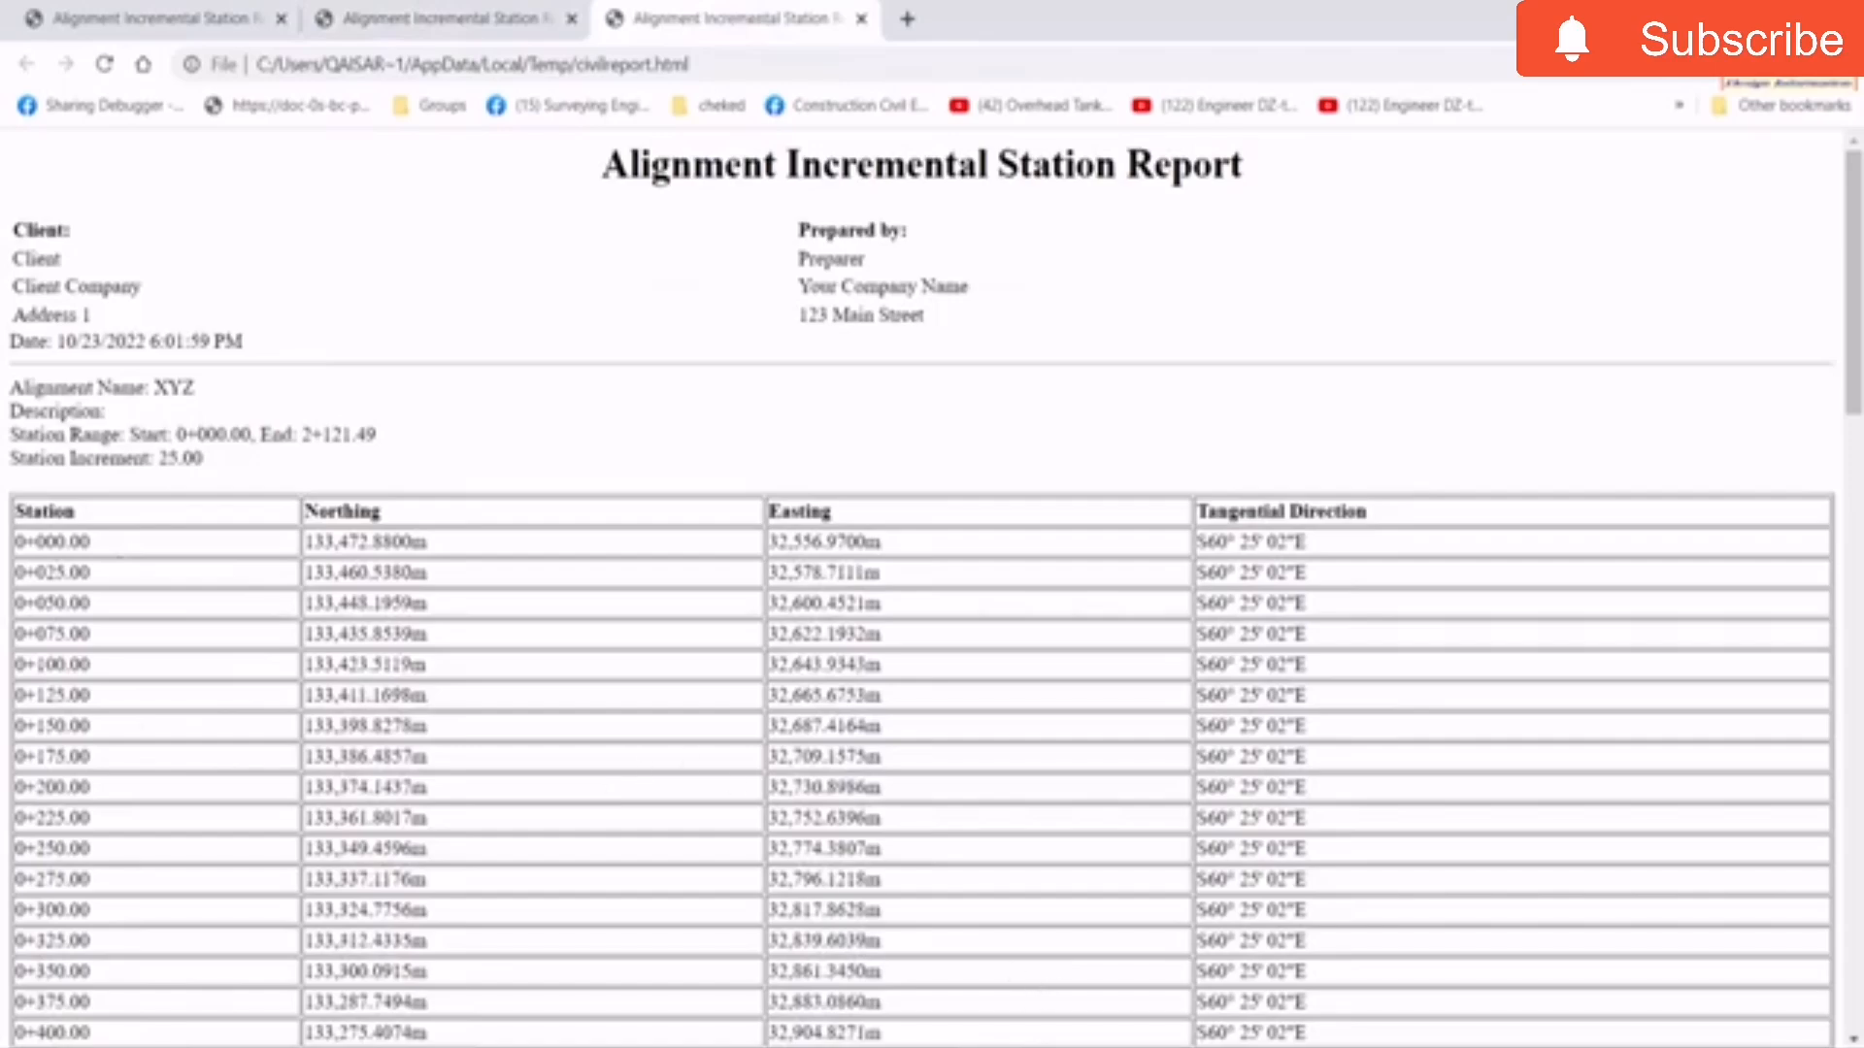
Create the XYZ stationing report with a station increment of 100 and close the report creation dialog.
{"action": "key", "text": "alt+Tab"}
{"action": "left_click_drag", "start_coordinate": [806, 447], "coordinate": [436, 456]}
{"action": "type", "text": "100"}
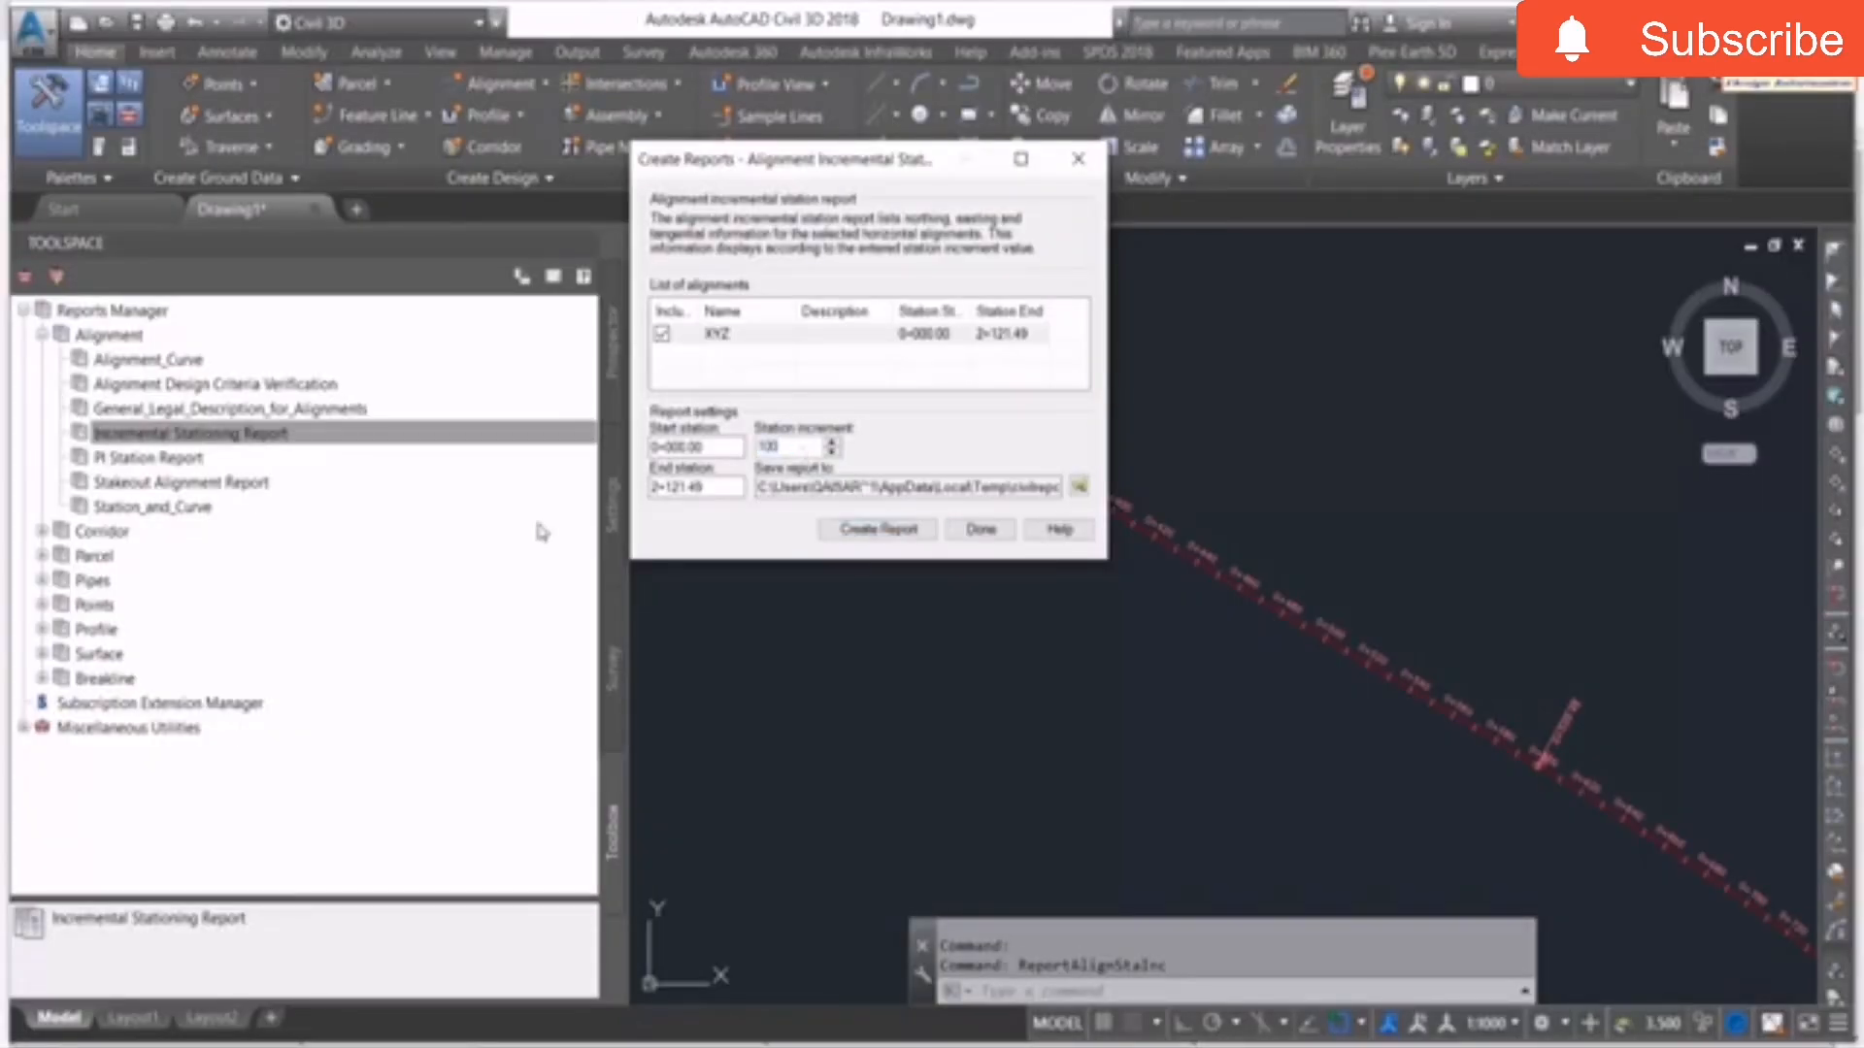
{"action": "left_click", "coordinate": [894, 530]}
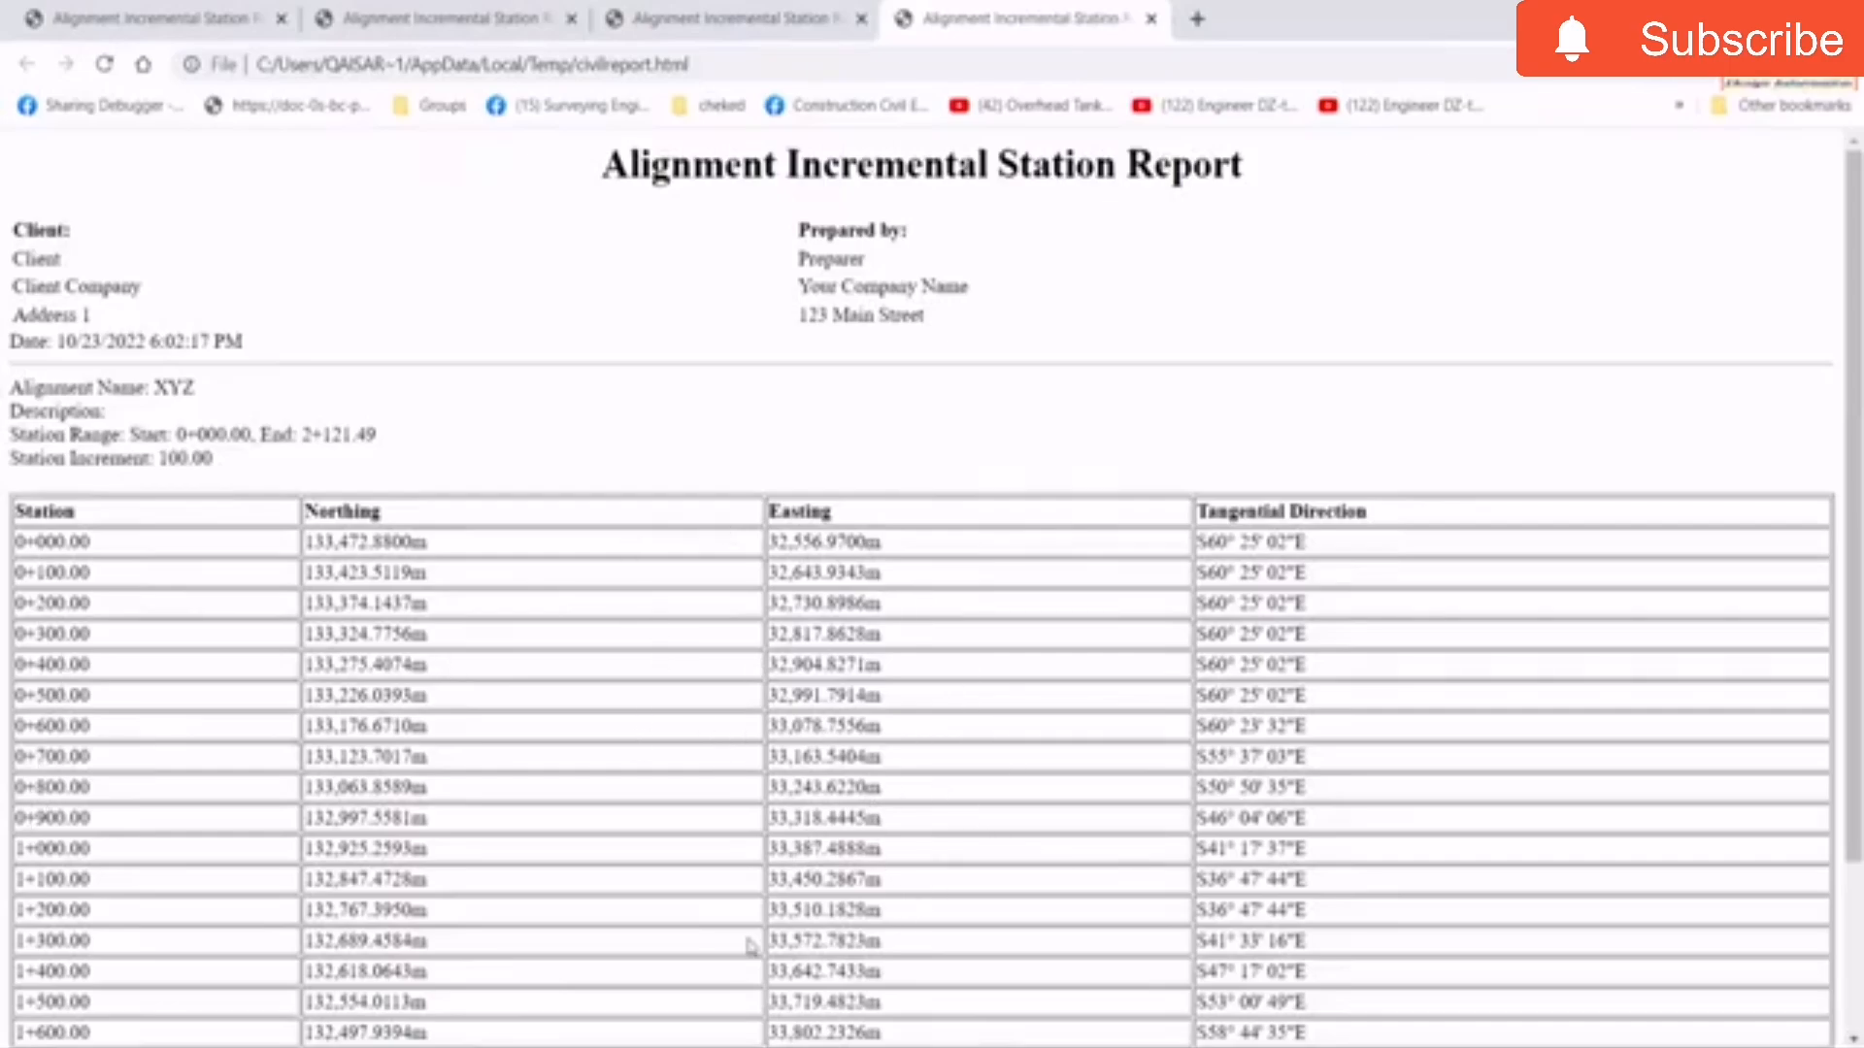
{"action": "left_click", "coordinate": [1710, 18]}
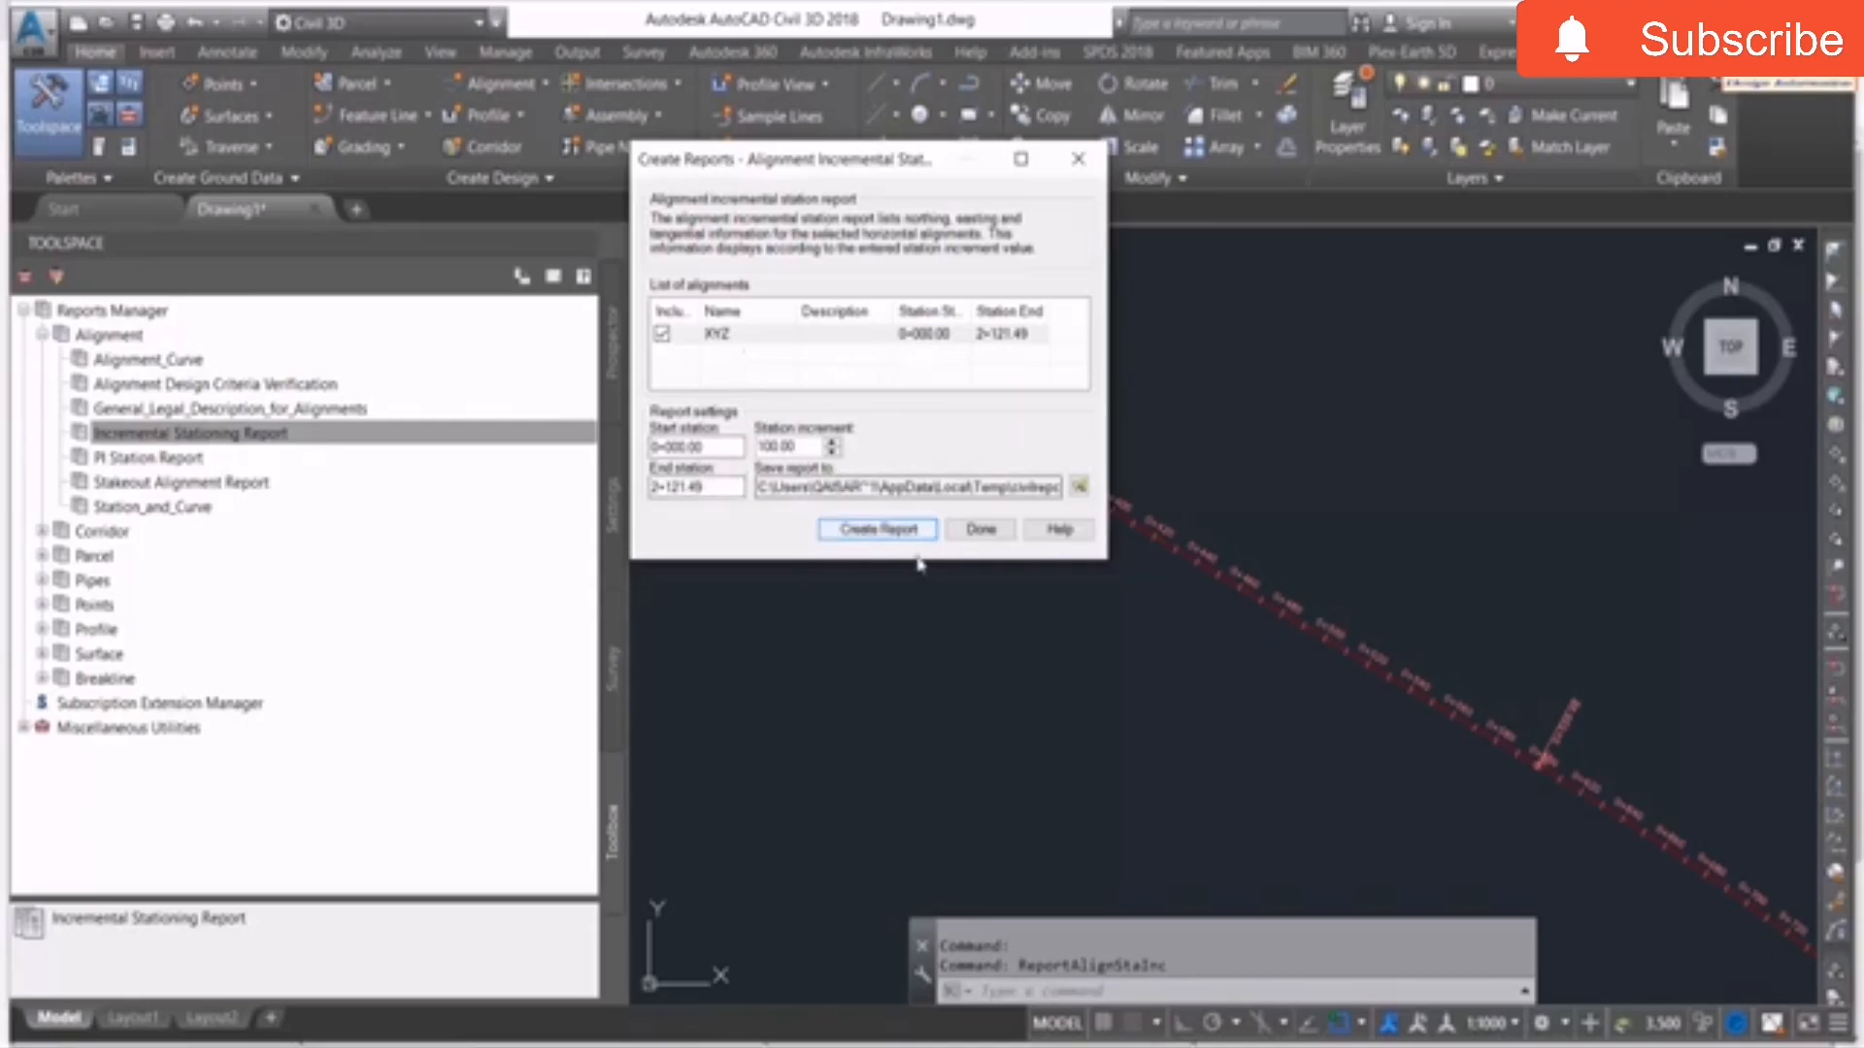
{"action": "left_click", "coordinate": [981, 529]}
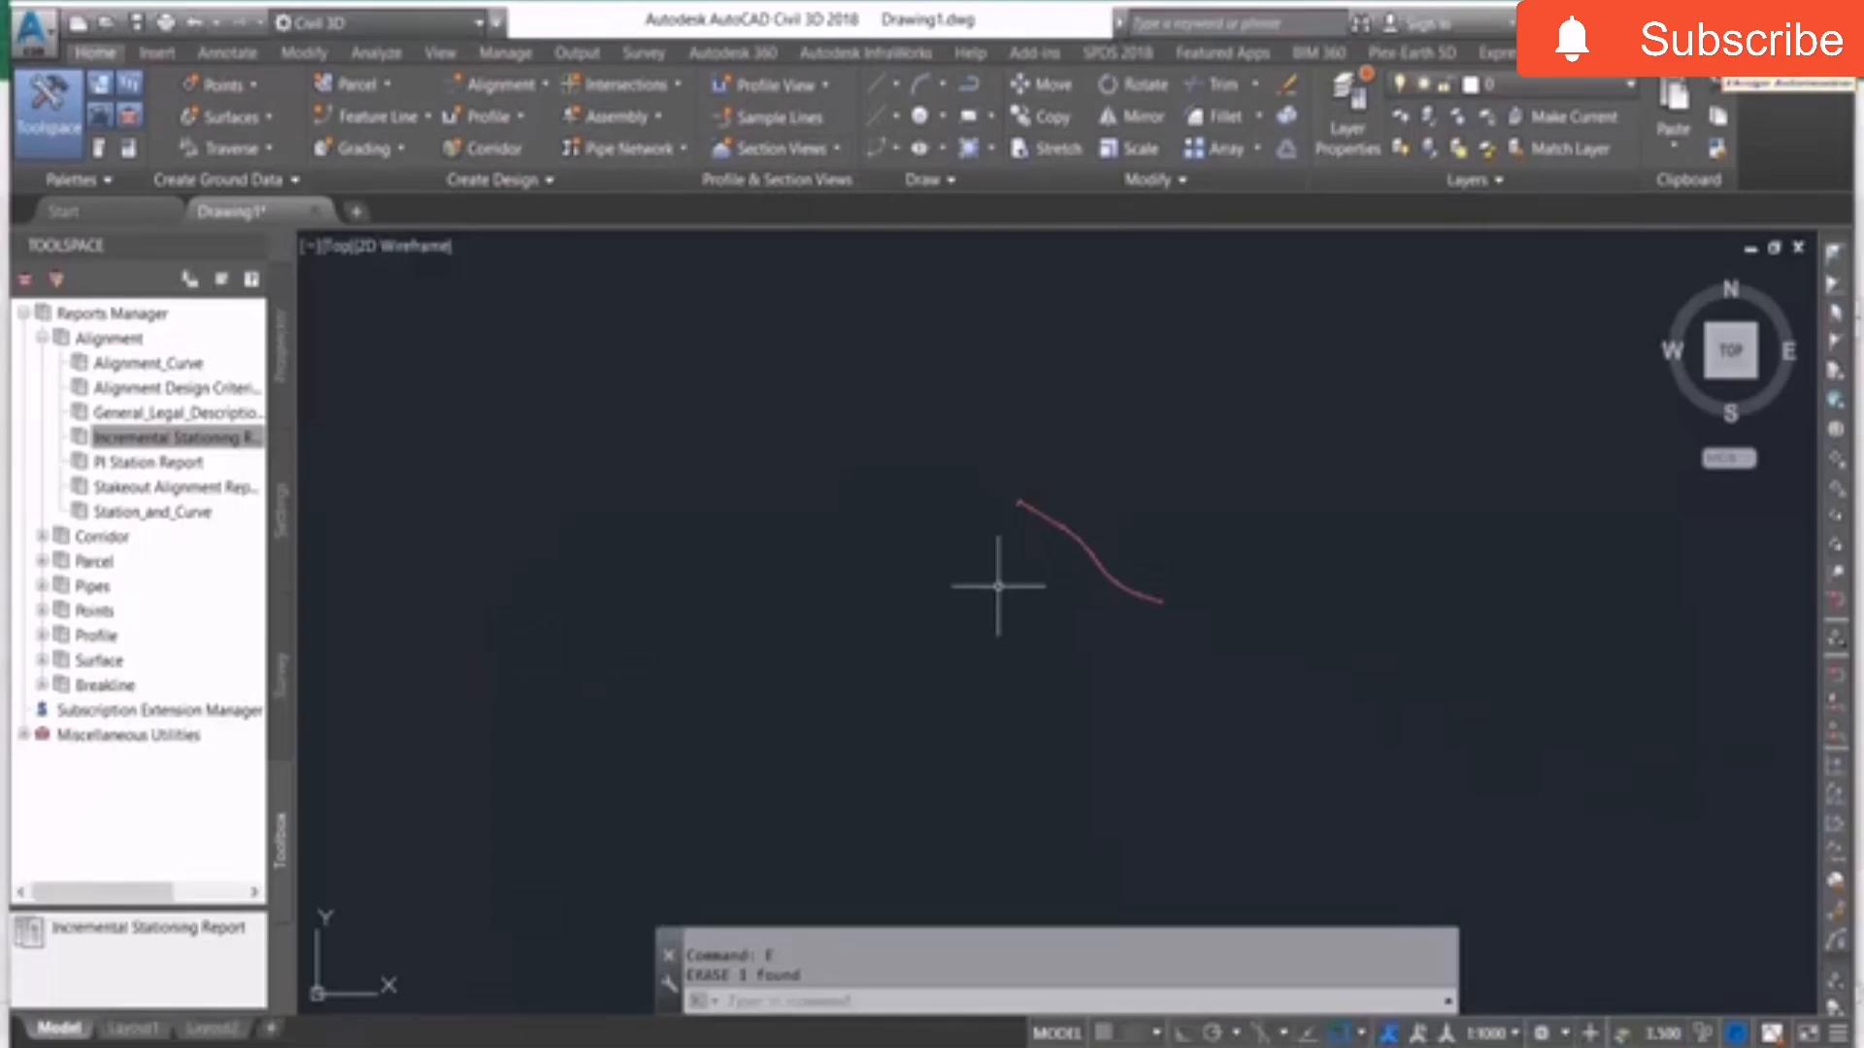
Start a profile view for alignment XYZ, name it Design and continue to its station range settings.
{"action": "scroll", "coordinate": [1116, 493], "scroll_direction": "up", "scroll_amount": 3}
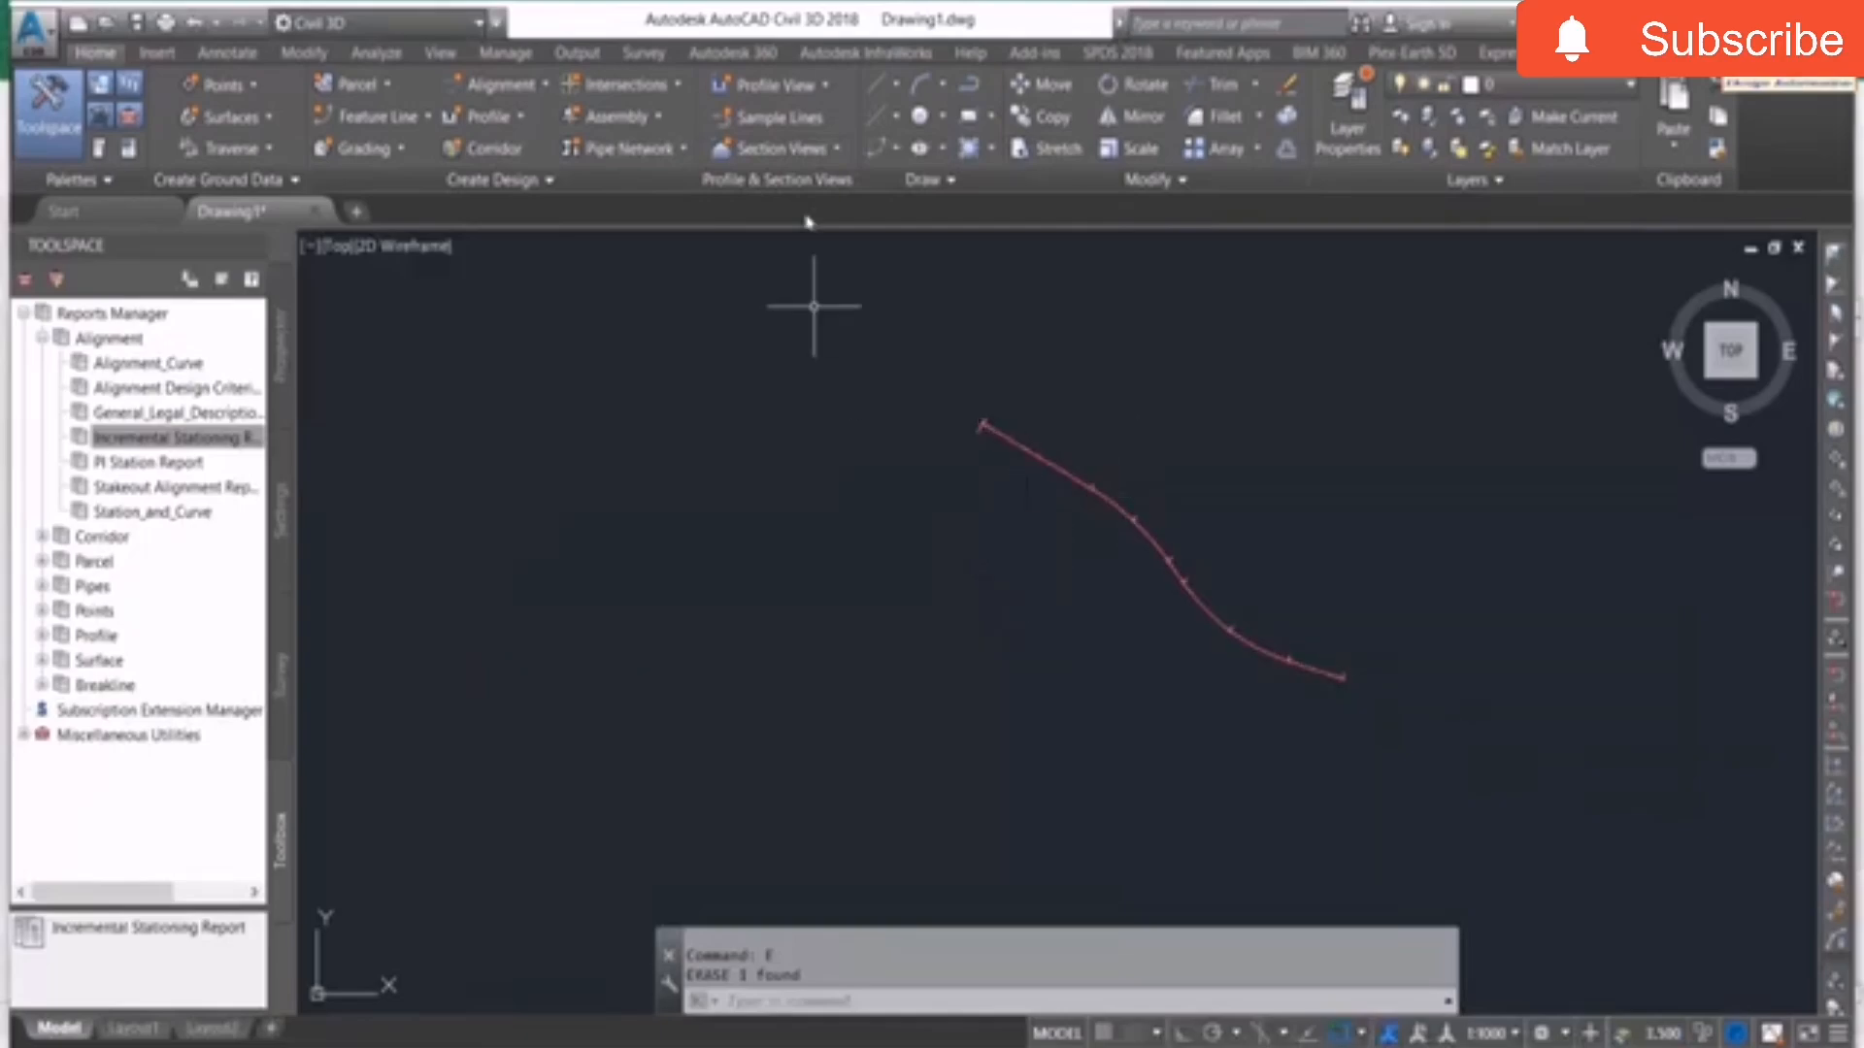
{"action": "left_click", "coordinate": [825, 88]}
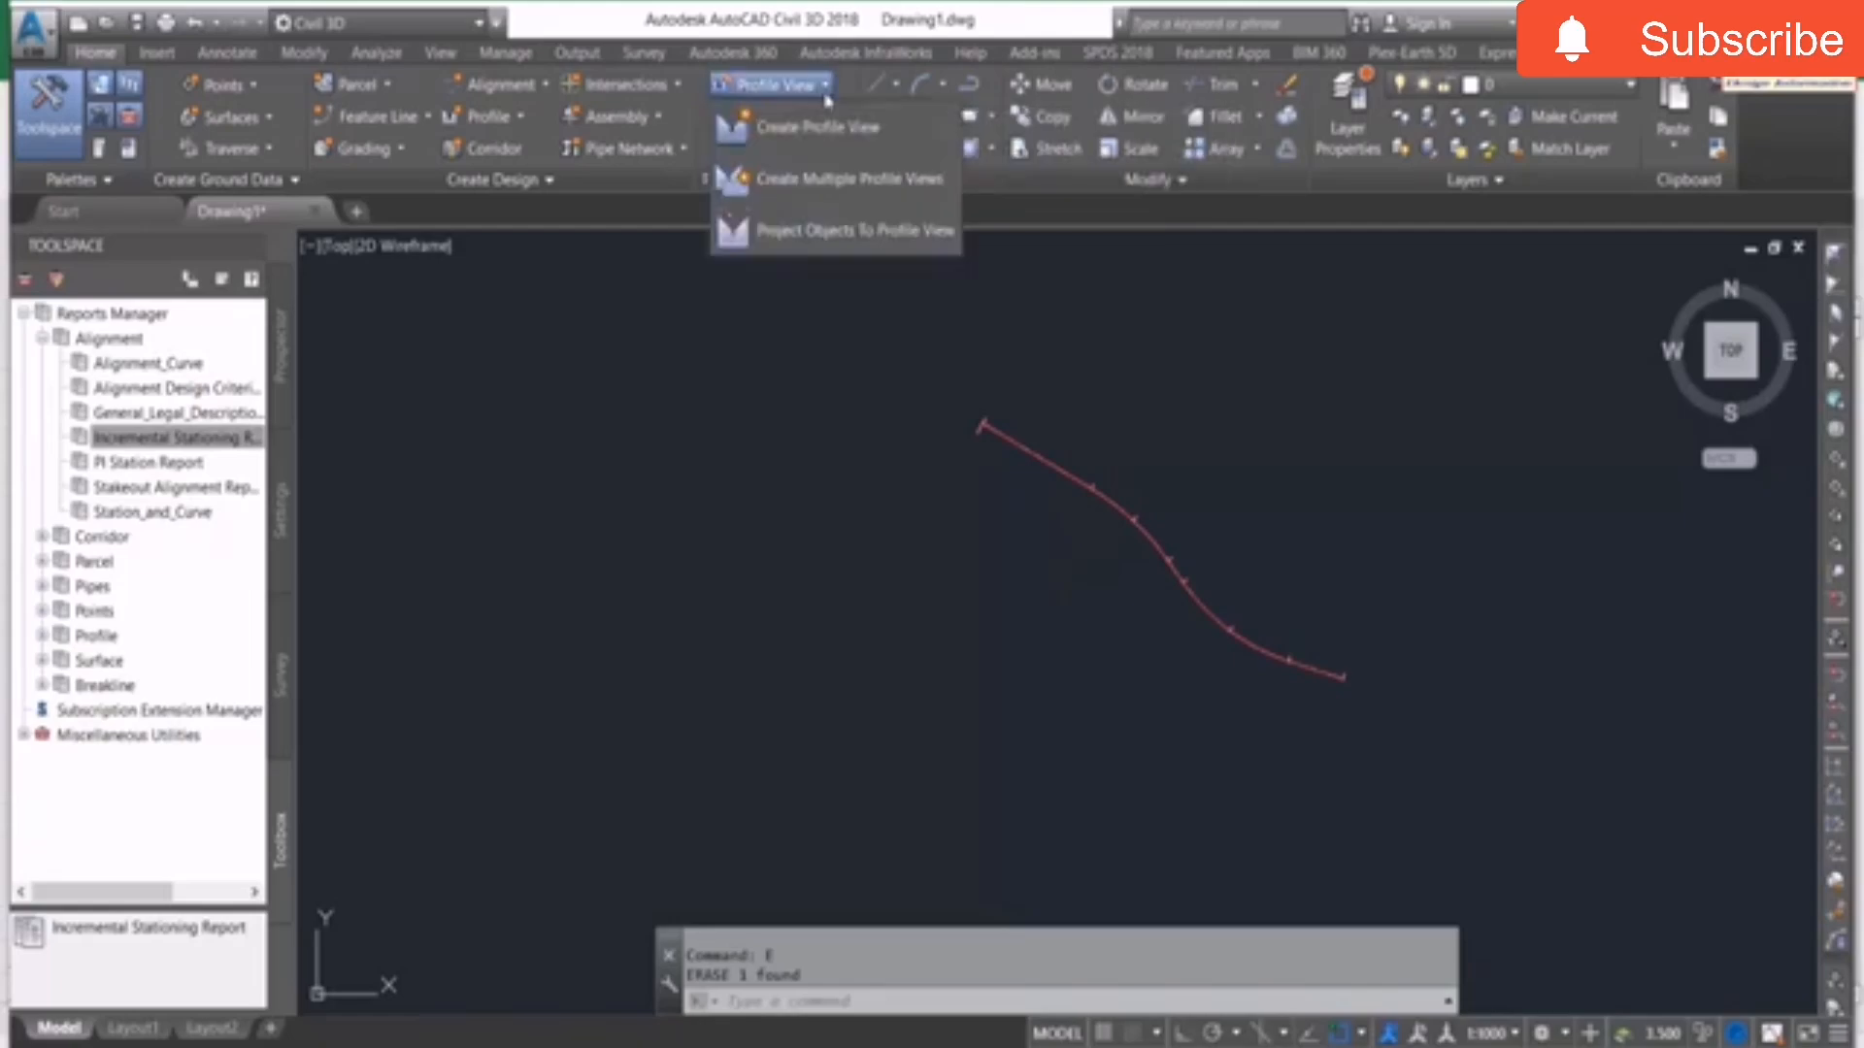
{"action": "left_click", "coordinate": [800, 143]}
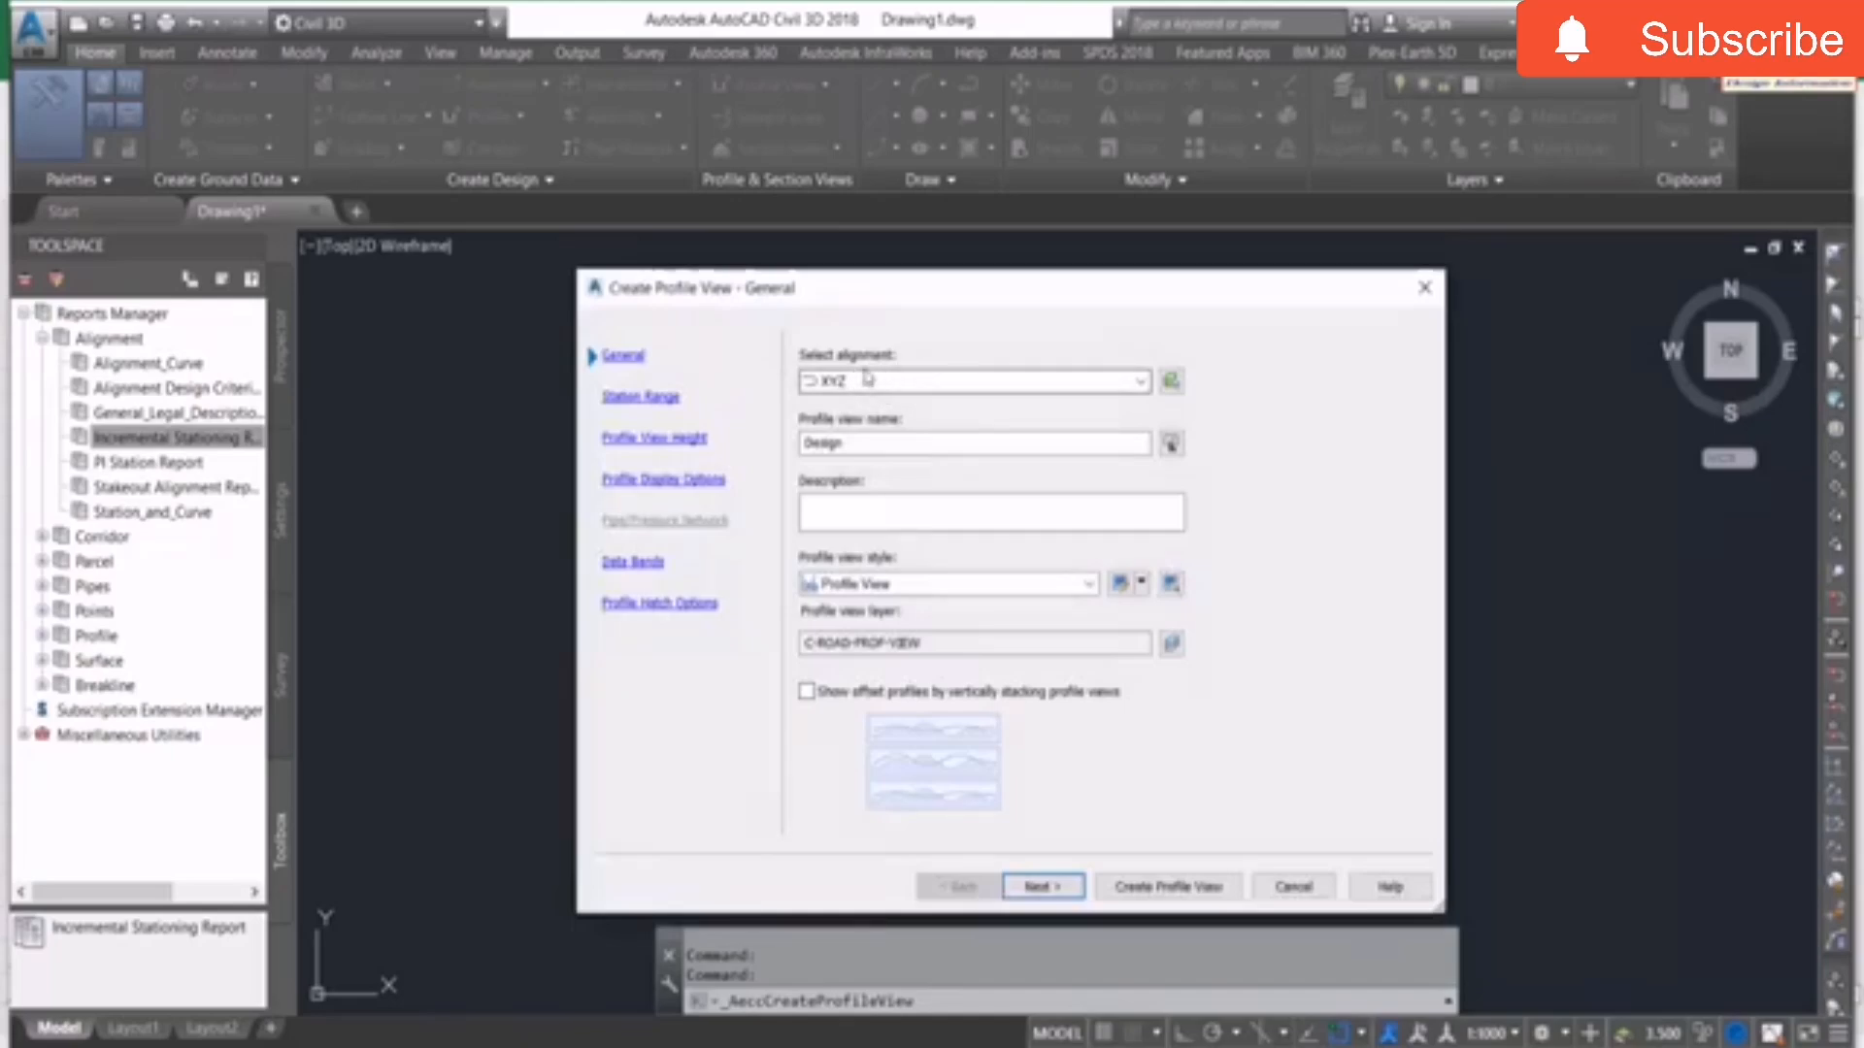
{"action": "left_click", "coordinate": [866, 446]}
{"action": "left_click_drag", "start_coordinate": [866, 445], "coordinate": [746, 447]}
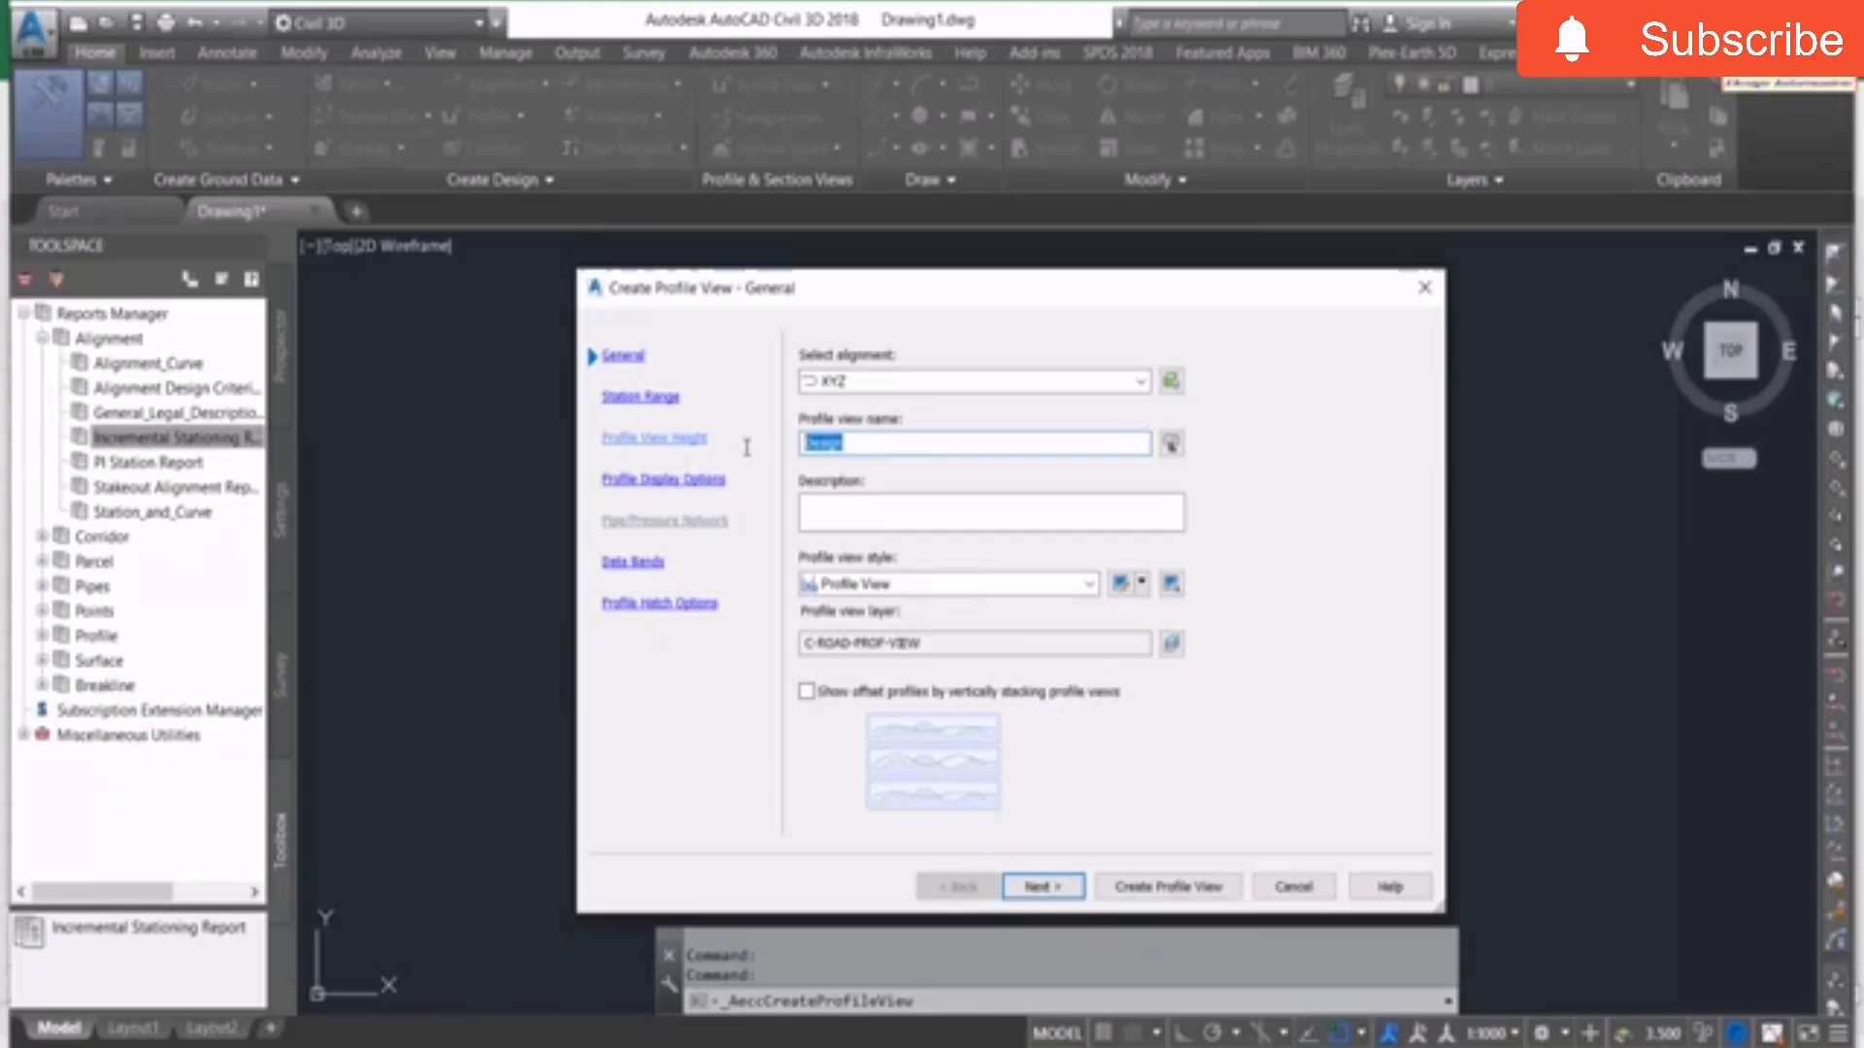
{"action": "type", "text": "Desig"}
{"action": "left_click", "coordinate": [1043, 887]}
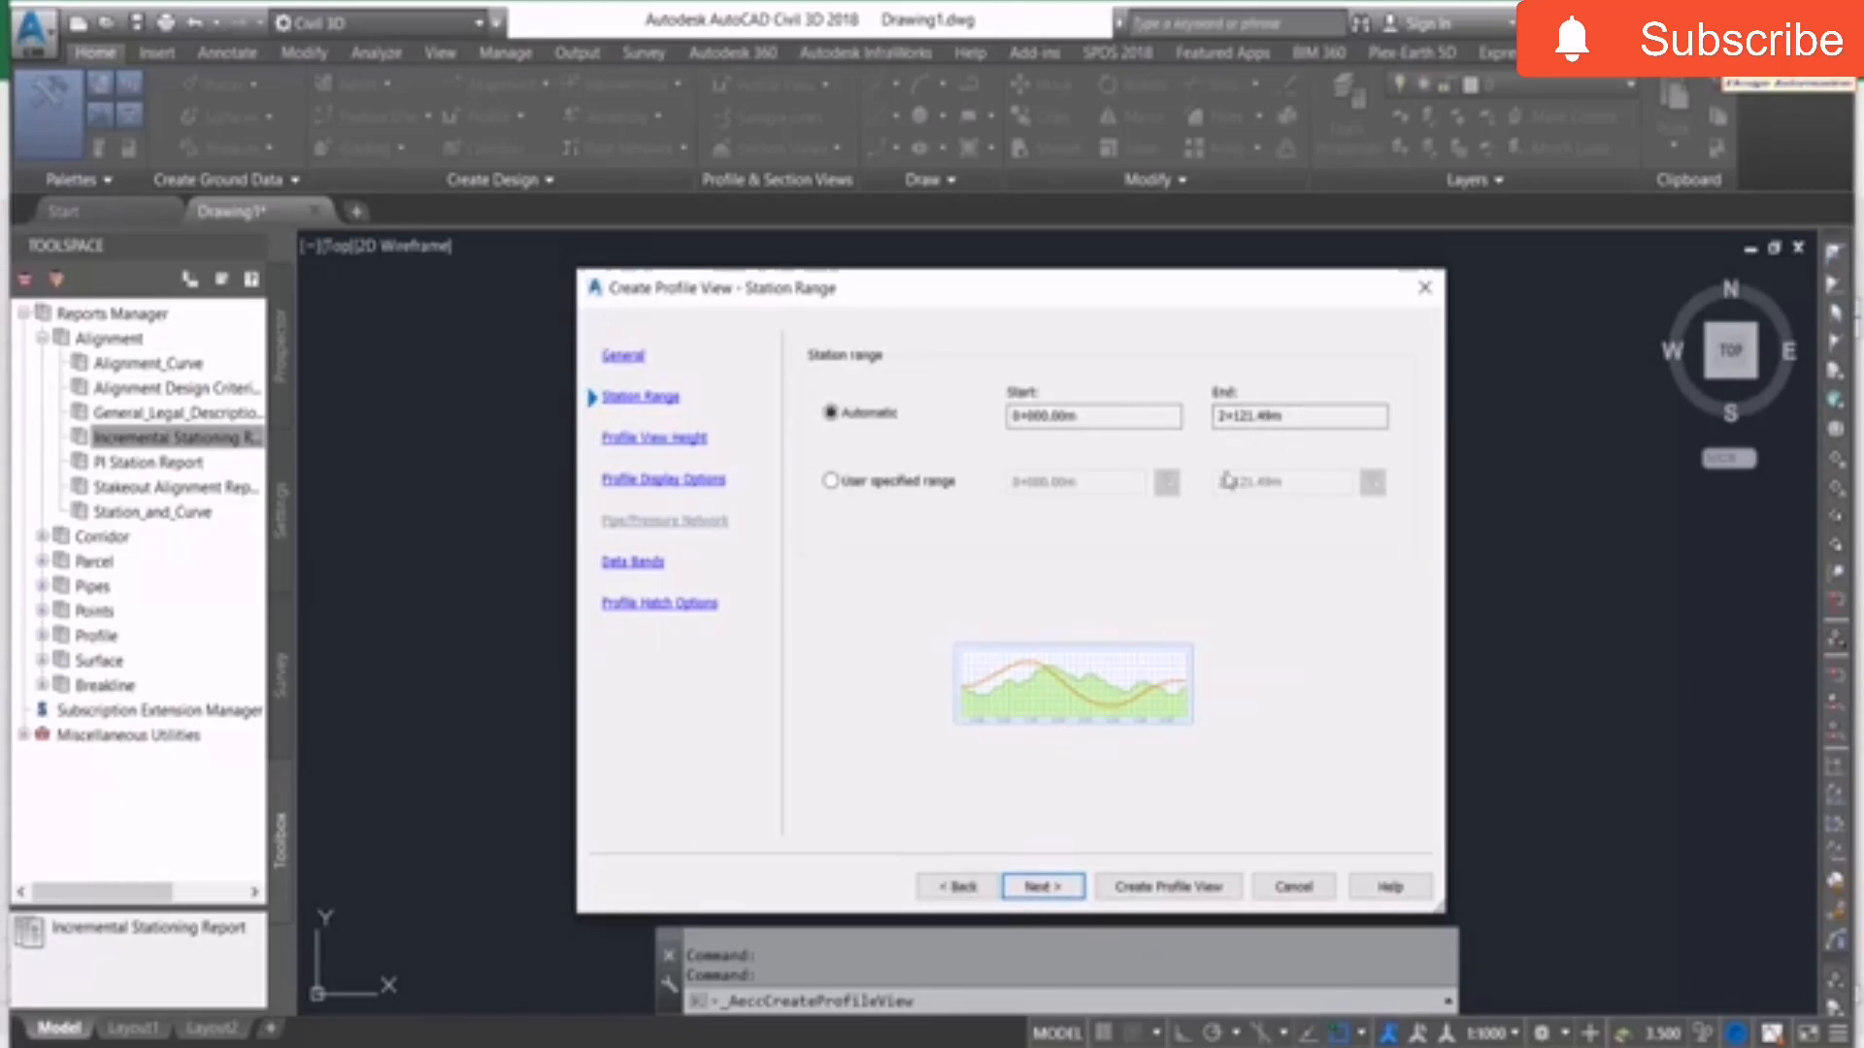
Keep the profile view's station range automatic and continue to the height settings.
{"action": "left_click", "coordinate": [833, 481]}
{"action": "left_click", "coordinate": [870, 420]}
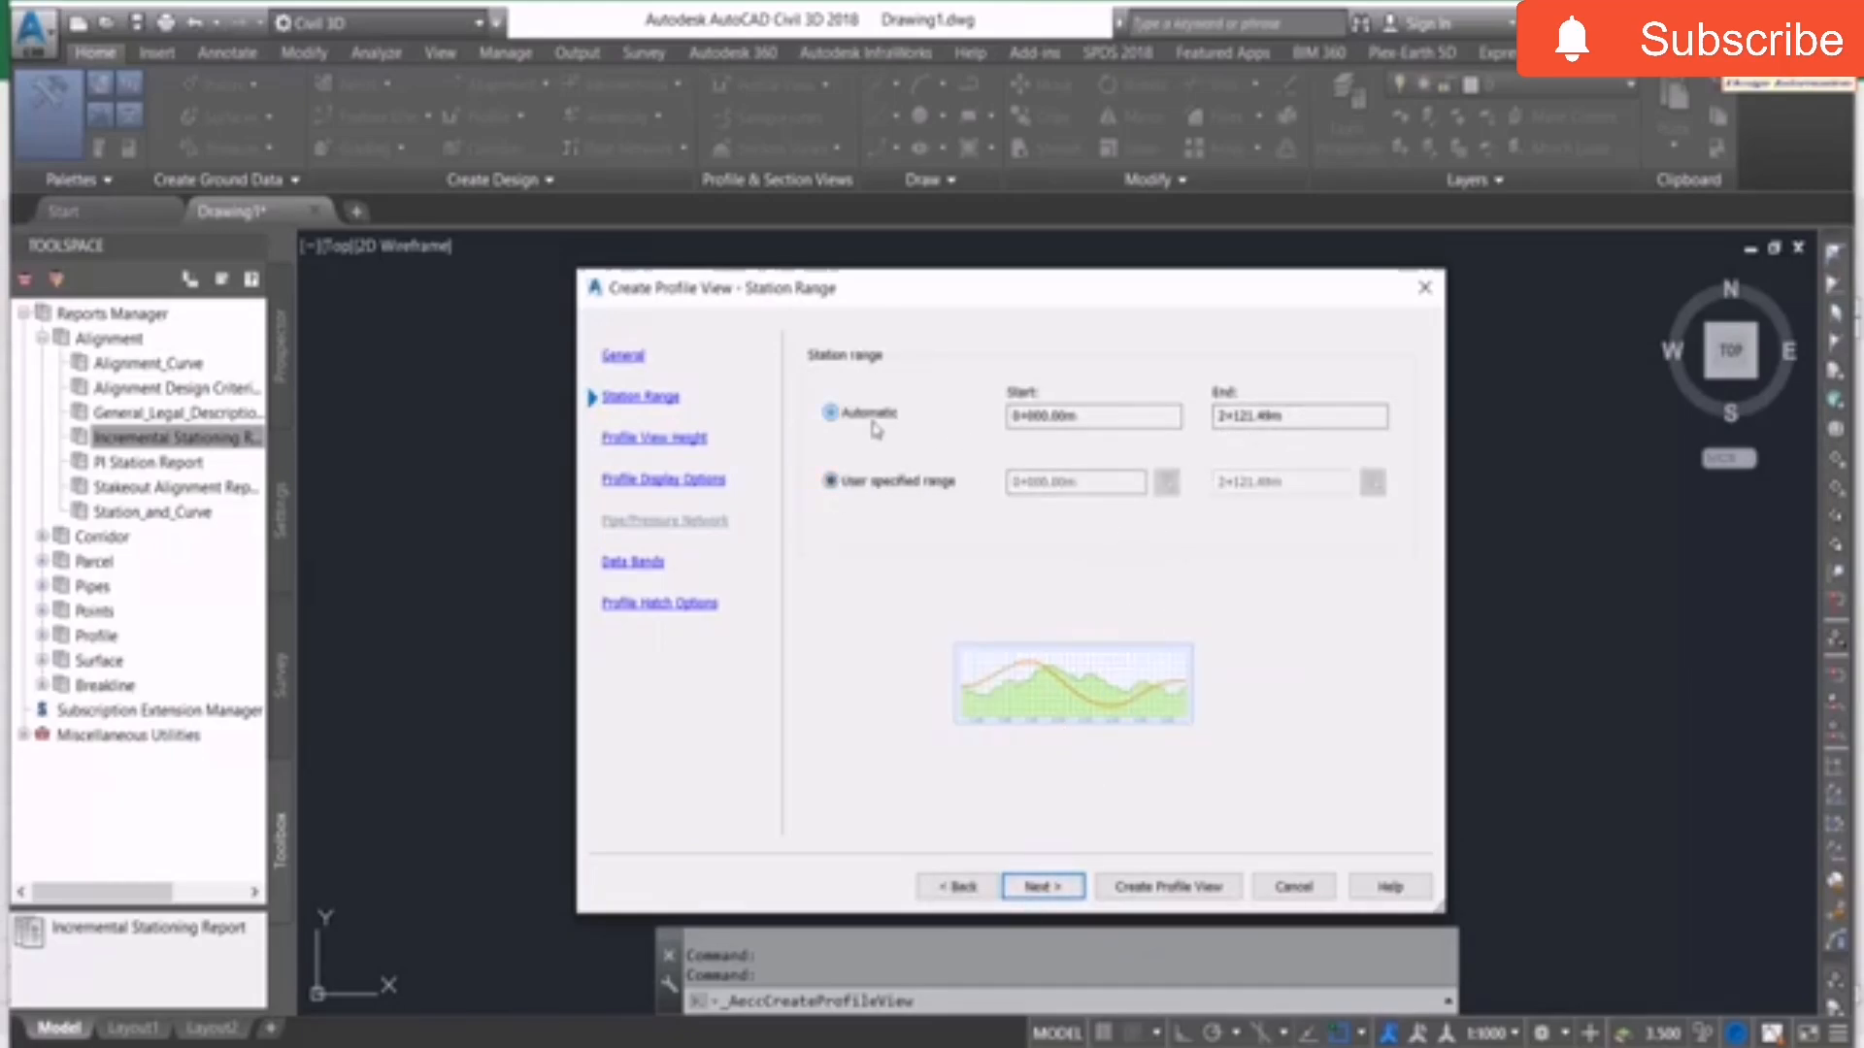
{"action": "left_click", "coordinate": [1045, 886]}
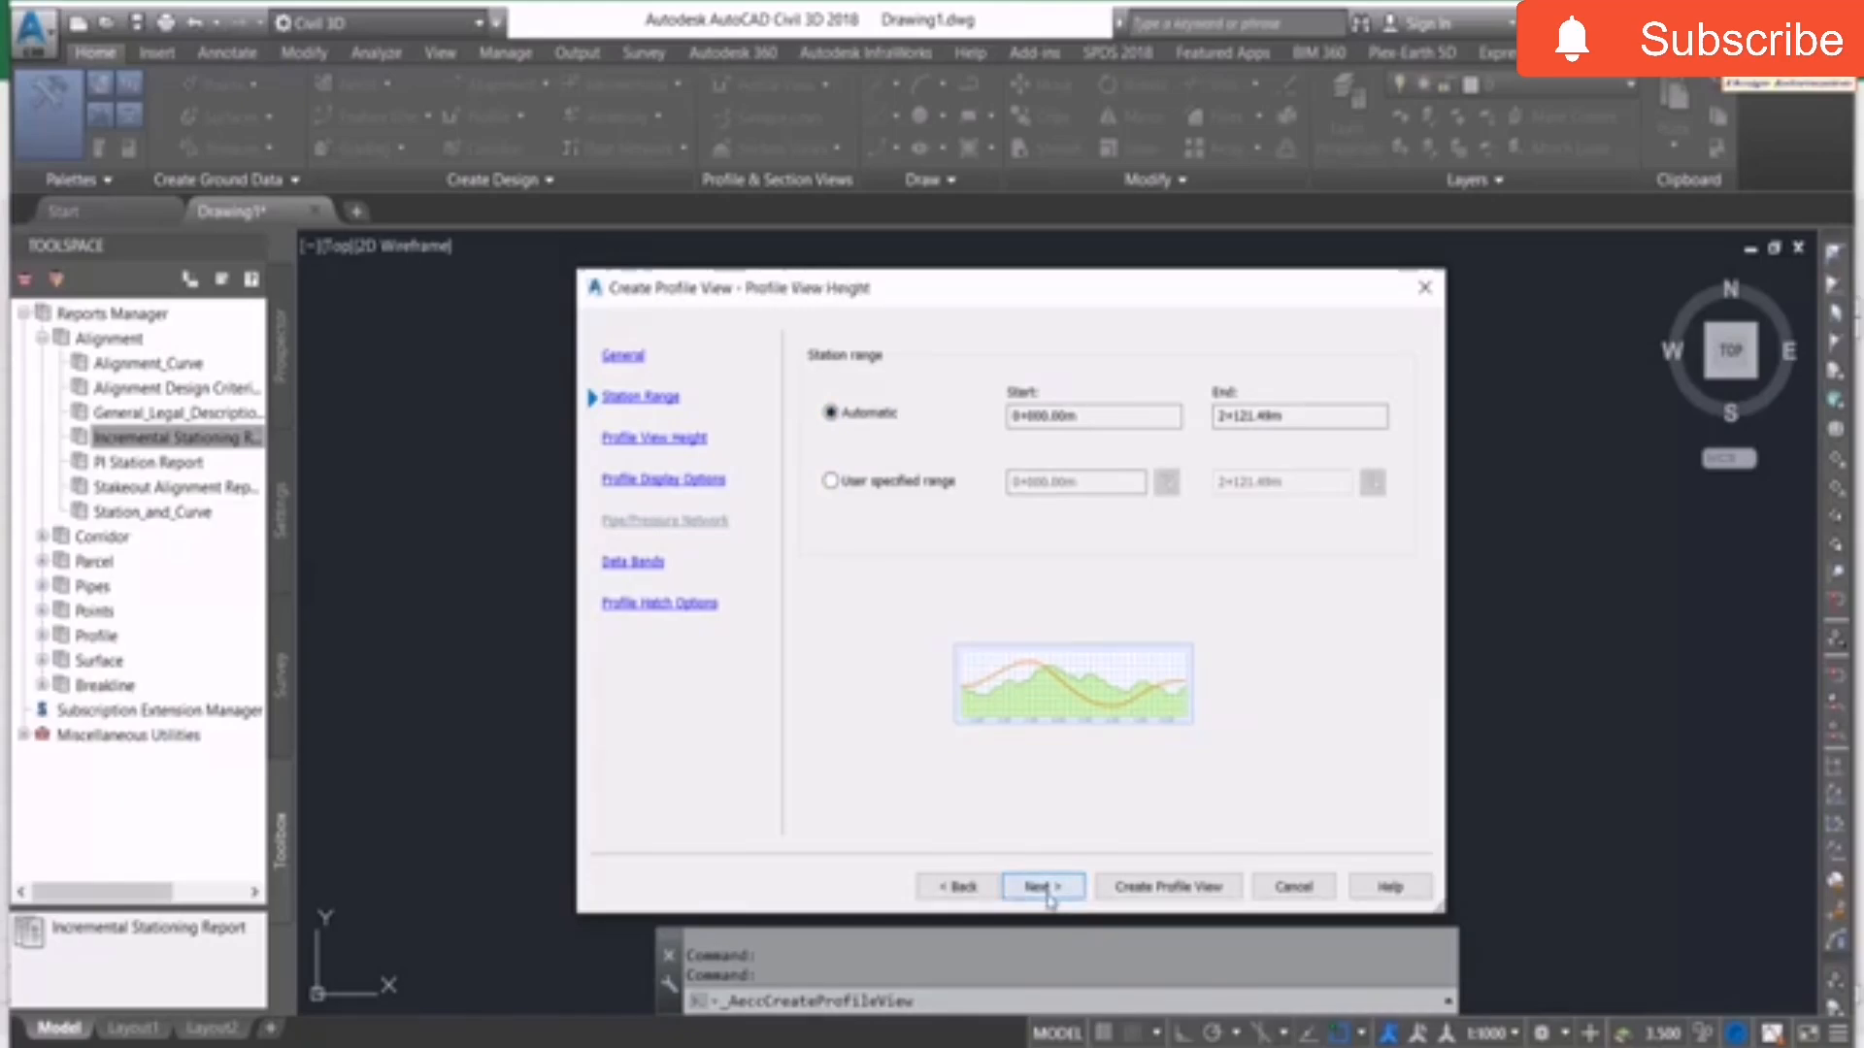
Make the profile view height user specified, check the VPI elevations in the Excel sheet, and set the minimum height to 703 m.
{"action": "left_click", "coordinate": [858, 402]}
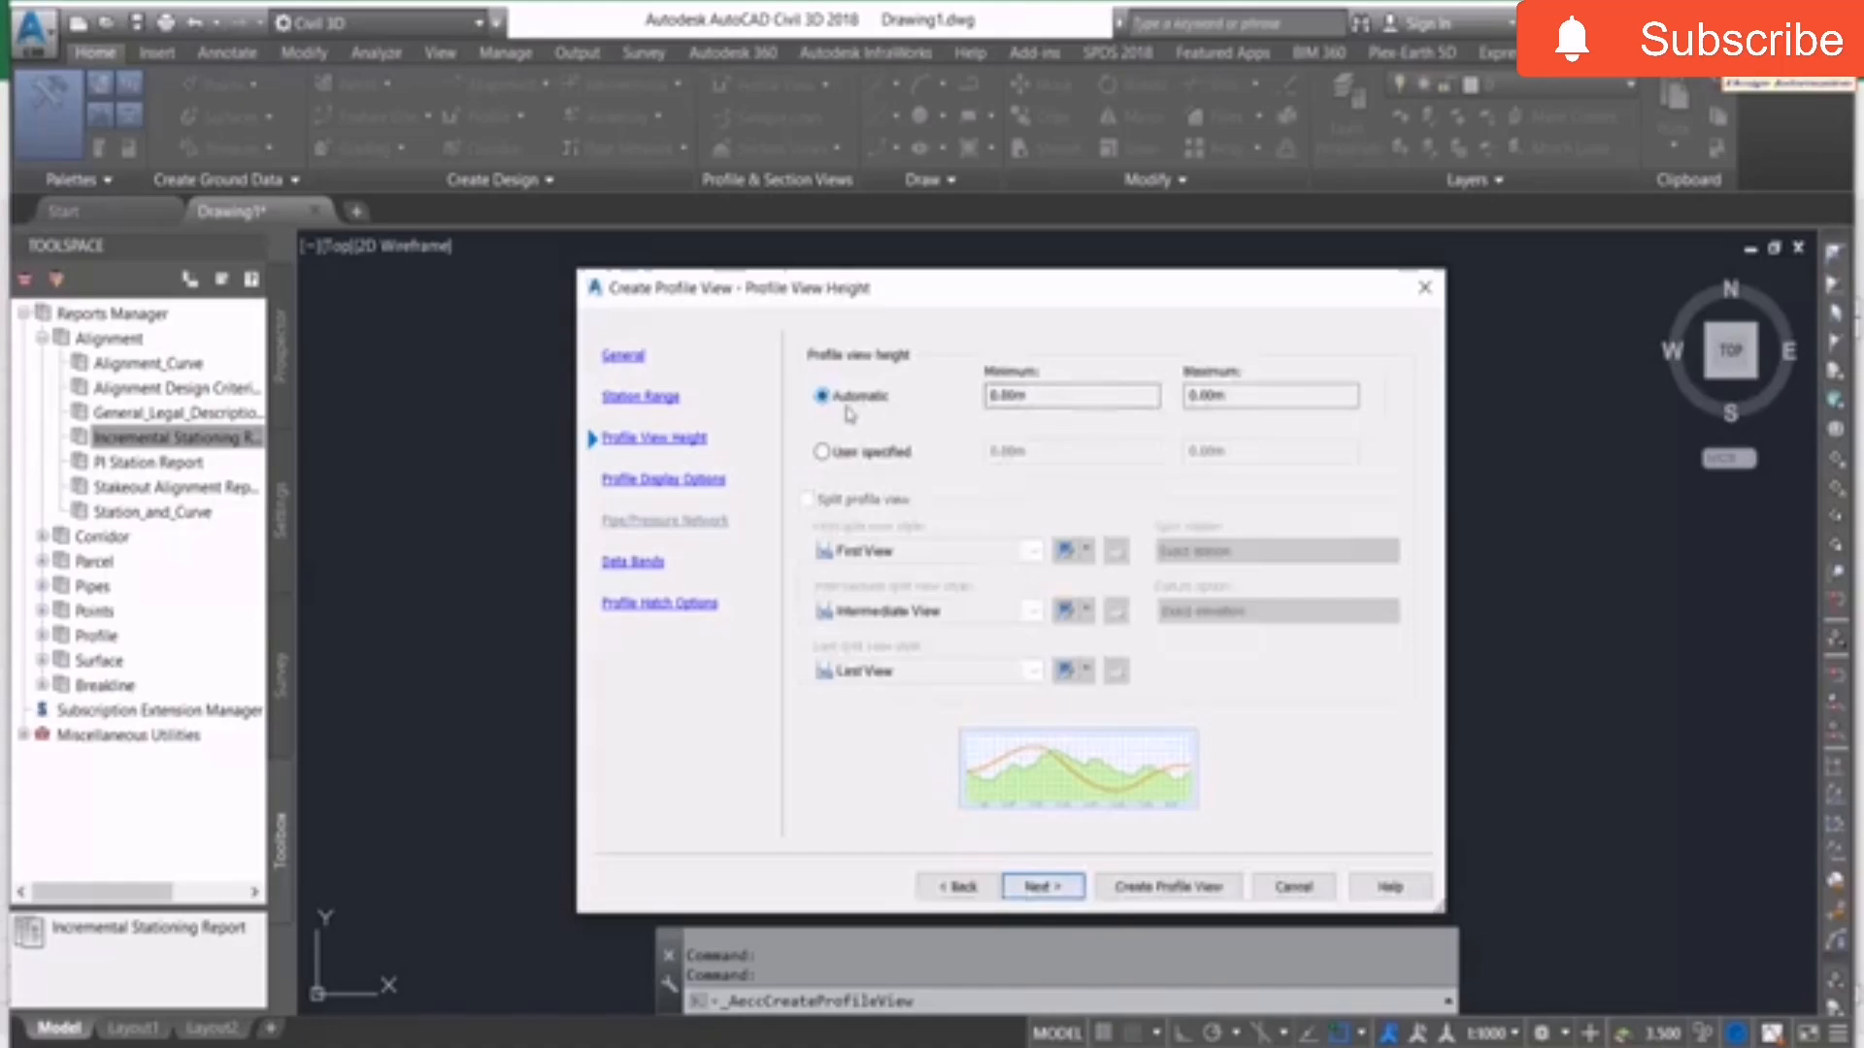
{"action": "left_click", "coordinate": [858, 451]}
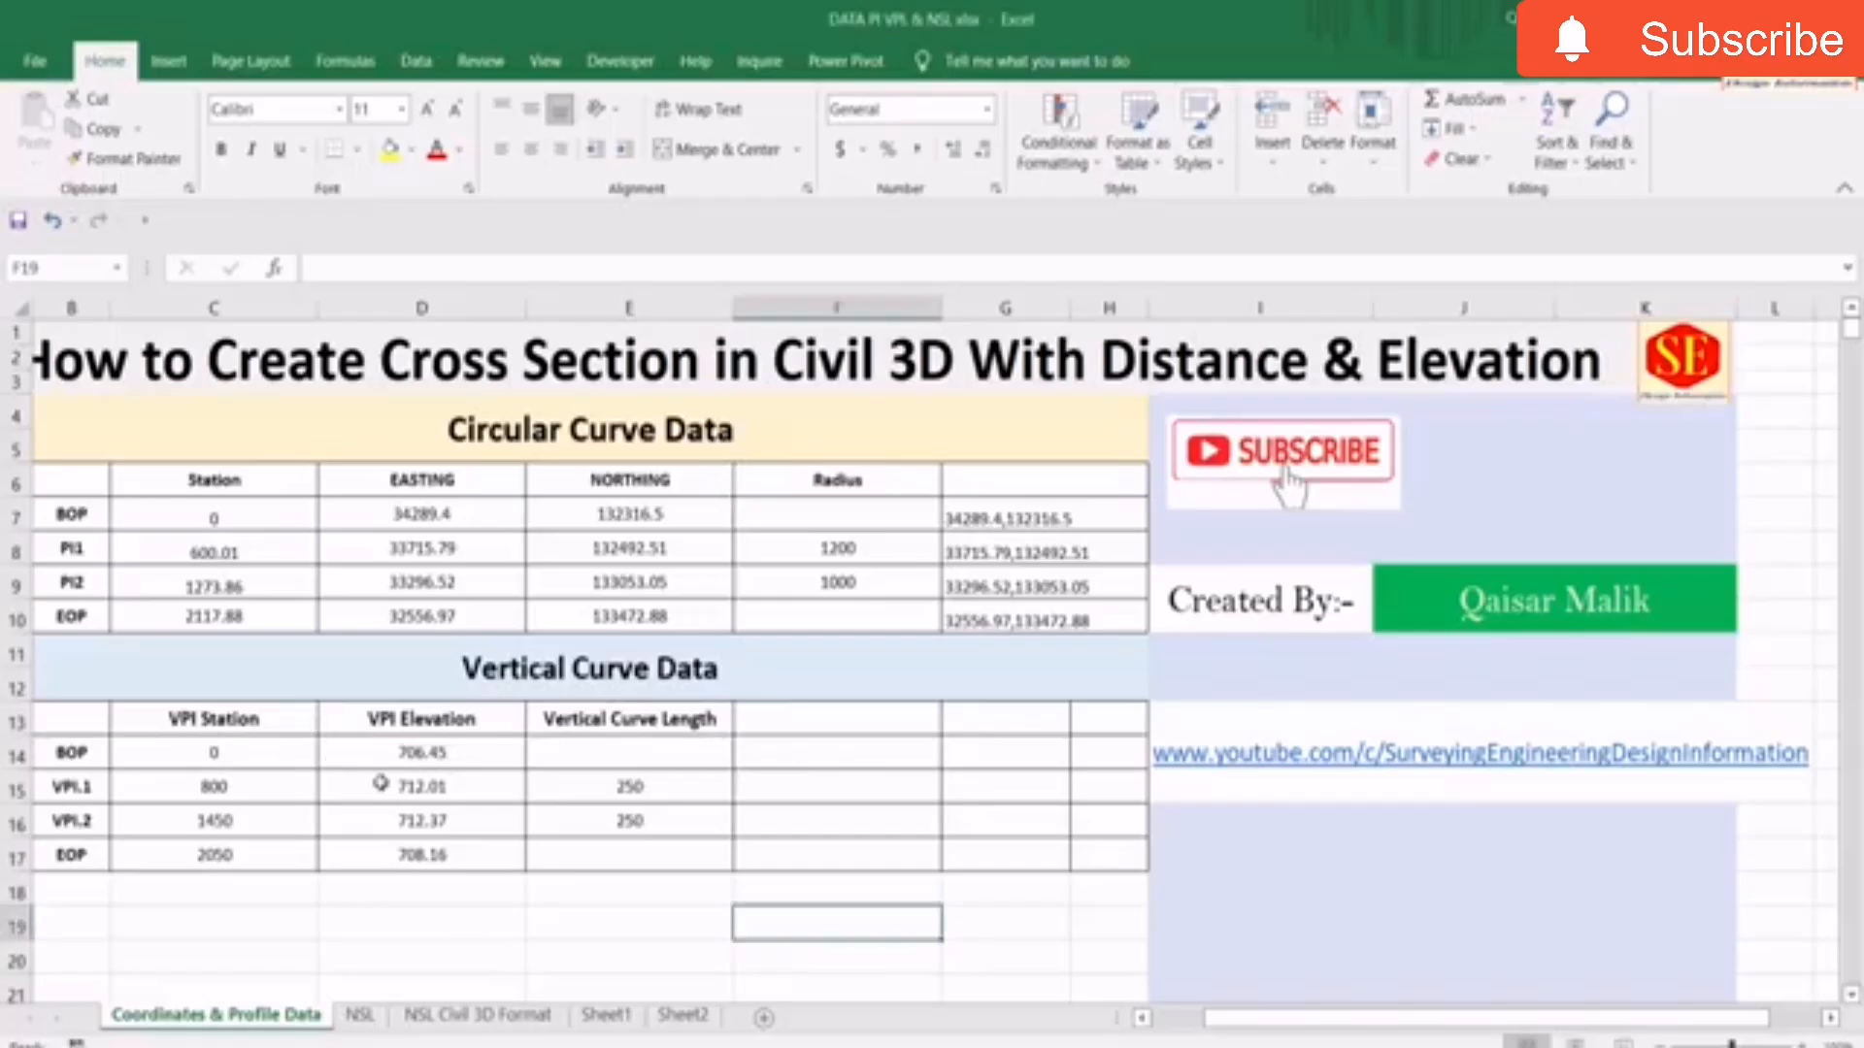
{"action": "left_click", "coordinate": [456, 762]}
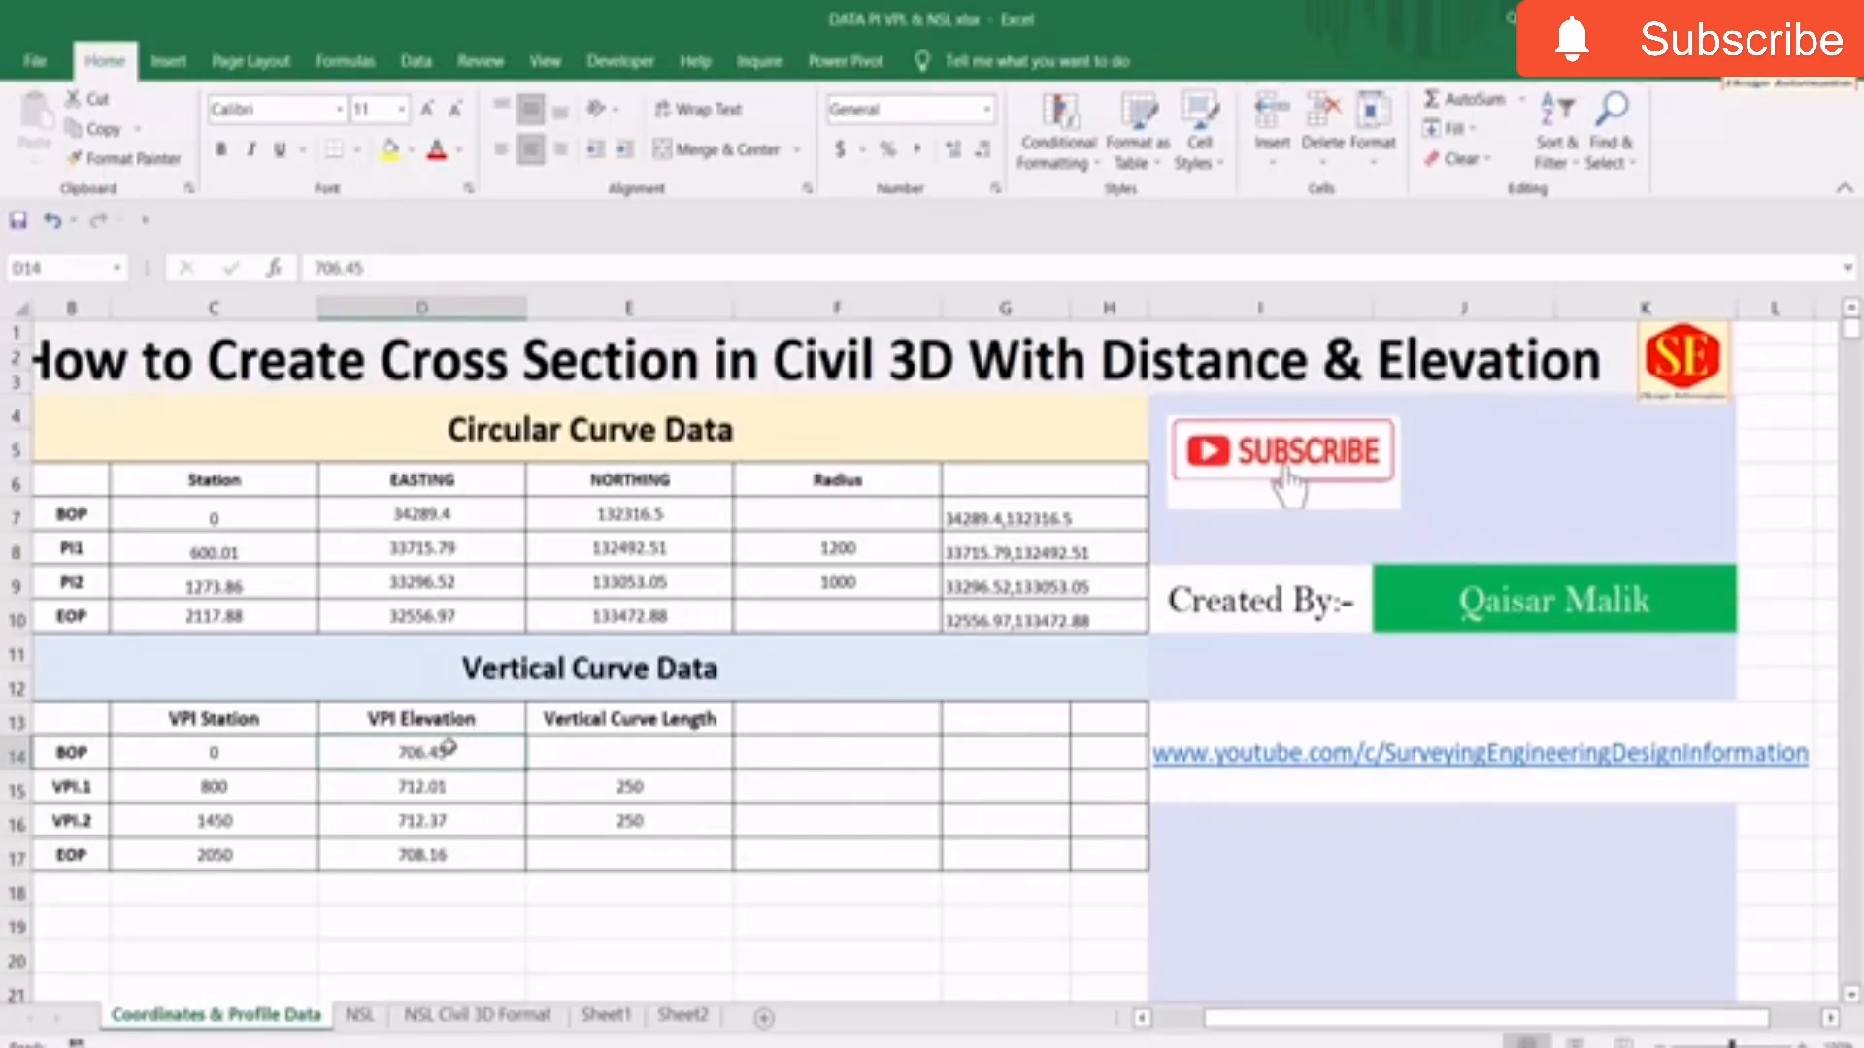
{"action": "left_click", "coordinate": [436, 818]}
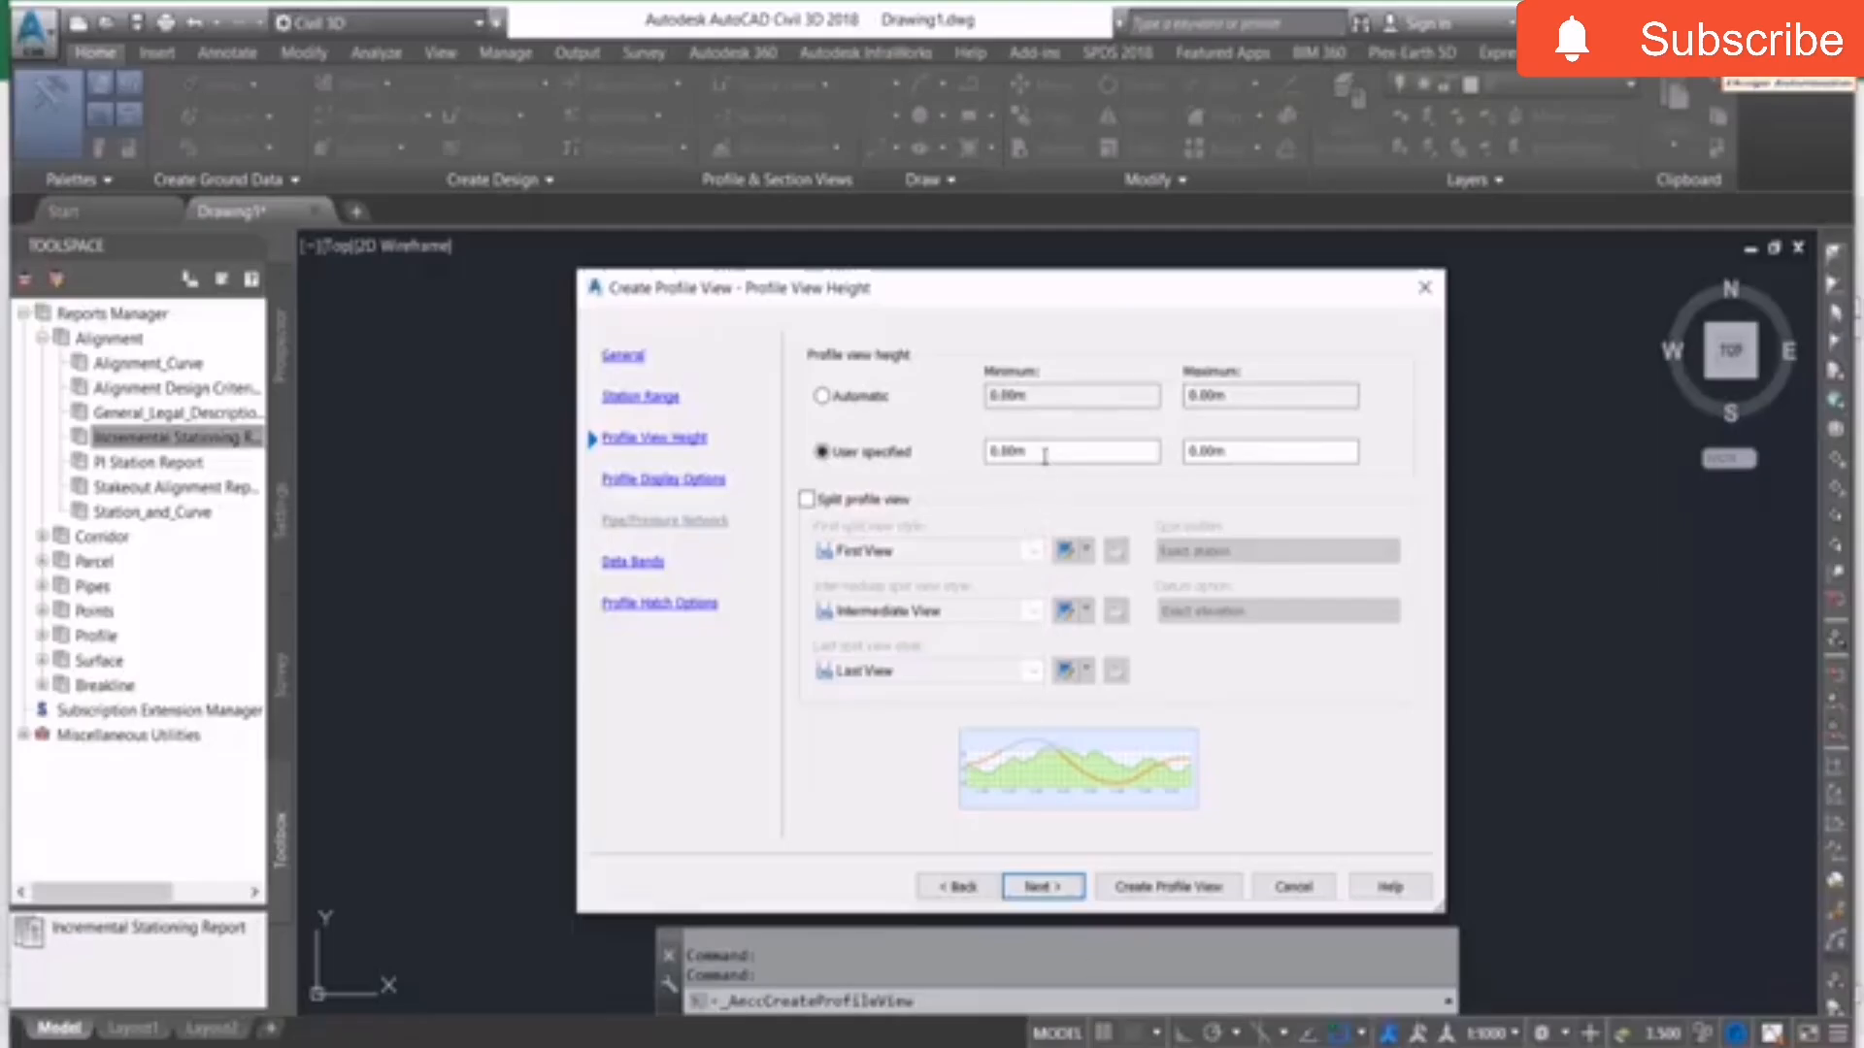
{"action": "double_click", "coordinate": [1045, 456]}
{"action": "type", "text": "7"}
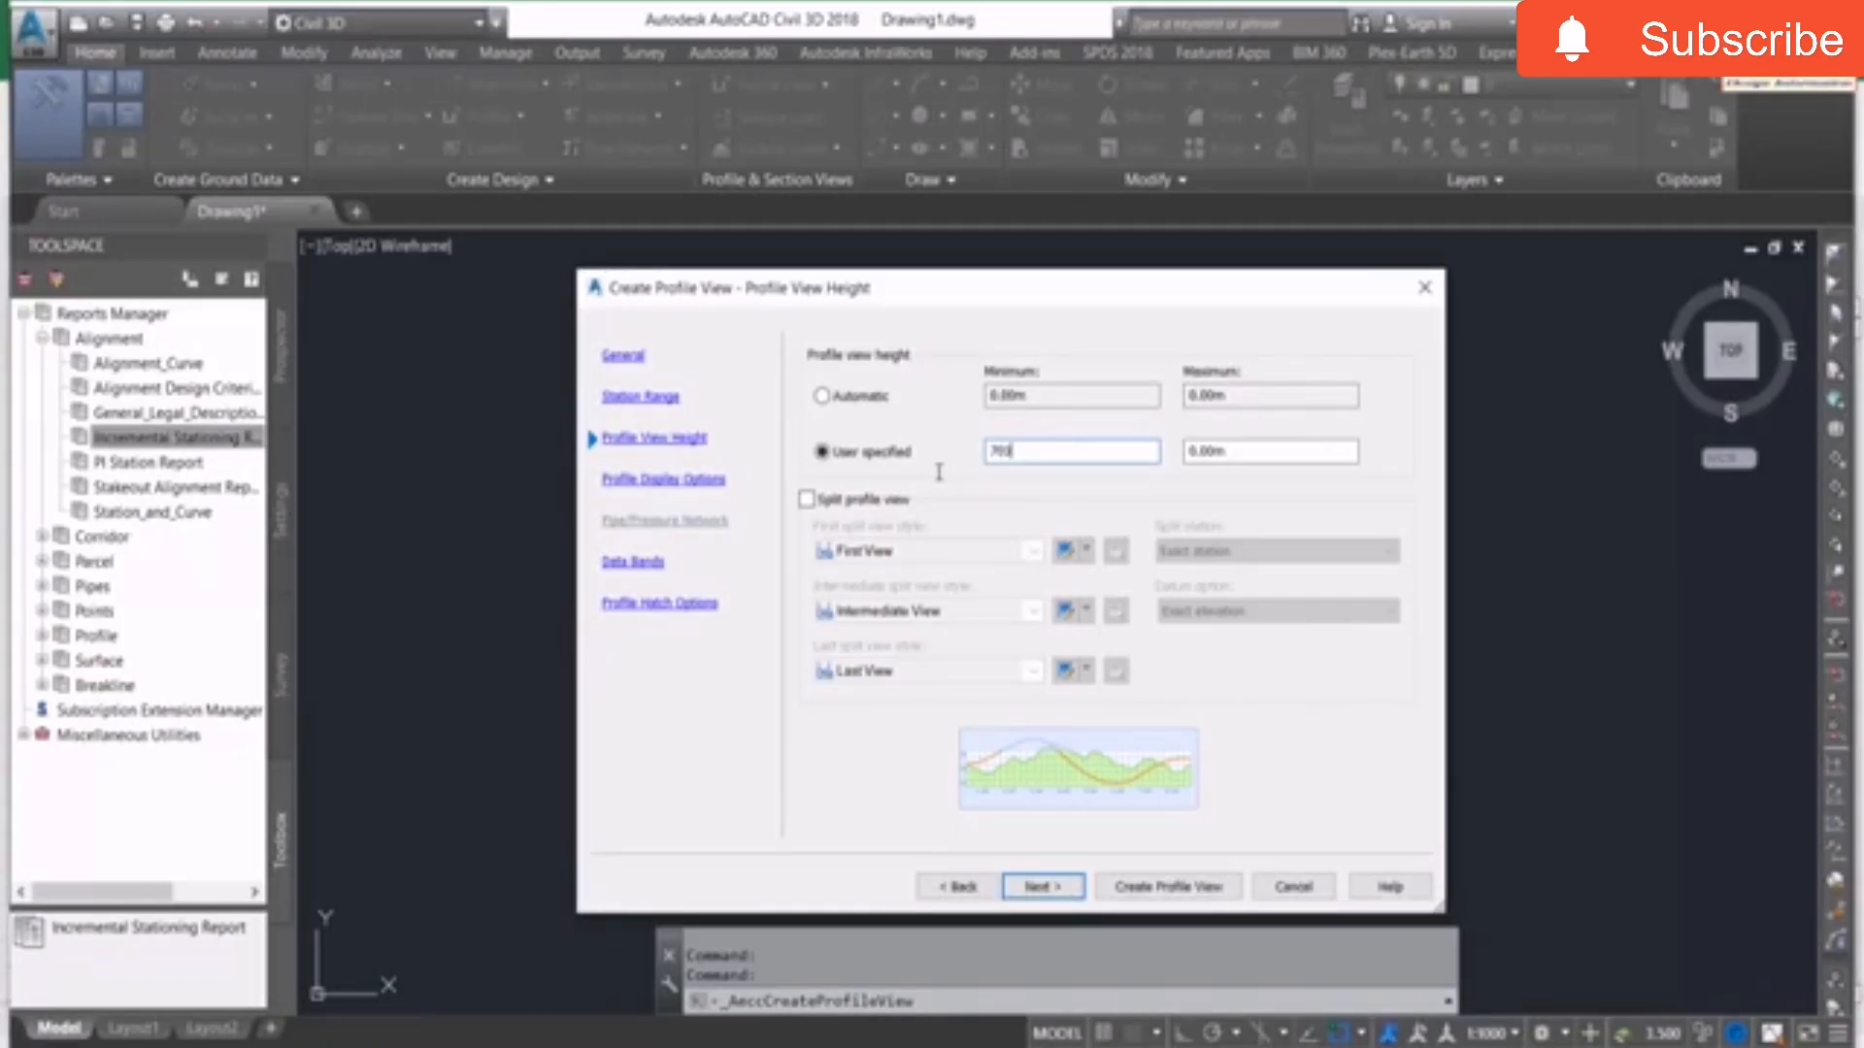
{"action": "type", "text": "03"}
{"action": "key", "text": "Tab"}
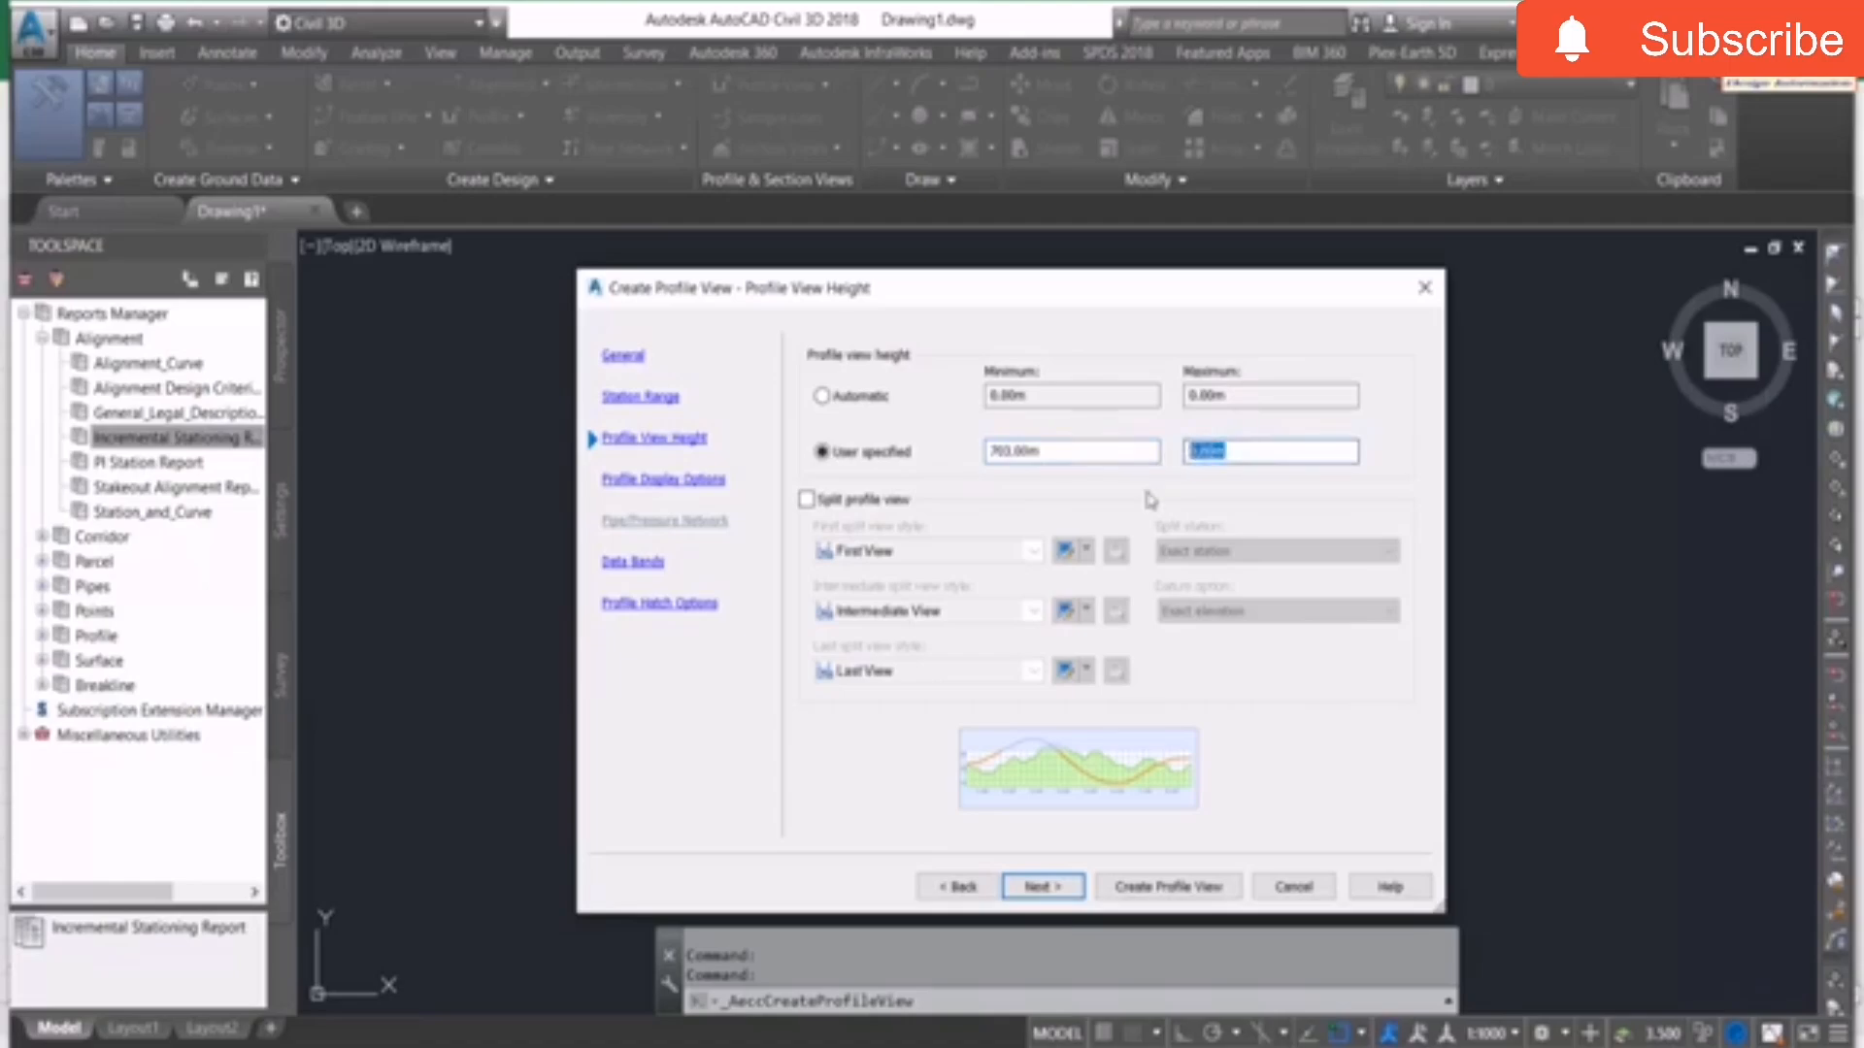
Recheck the VPI elevations in Excel, set the maximum profile view height to 715 m and continue to the display options.
{"action": "left_click", "coordinate": [631, 1045]}
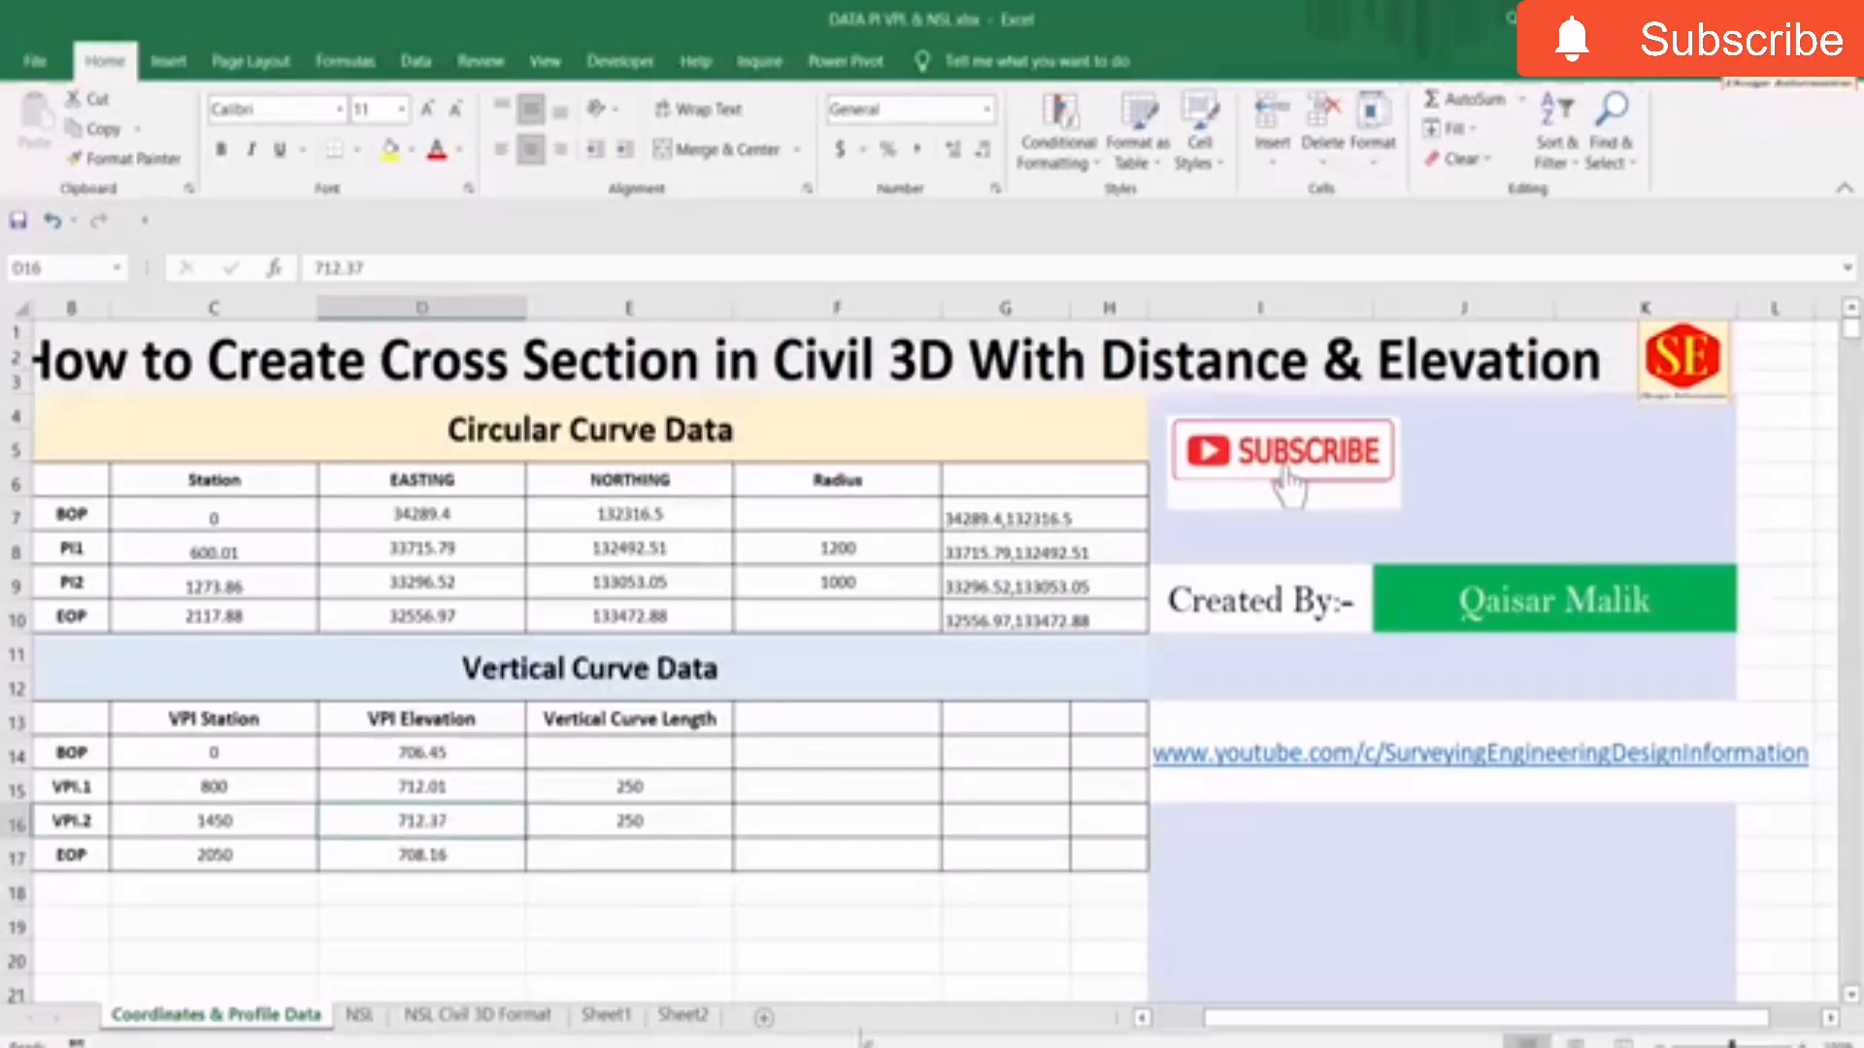
{"action": "key", "text": "alt+Tab"}
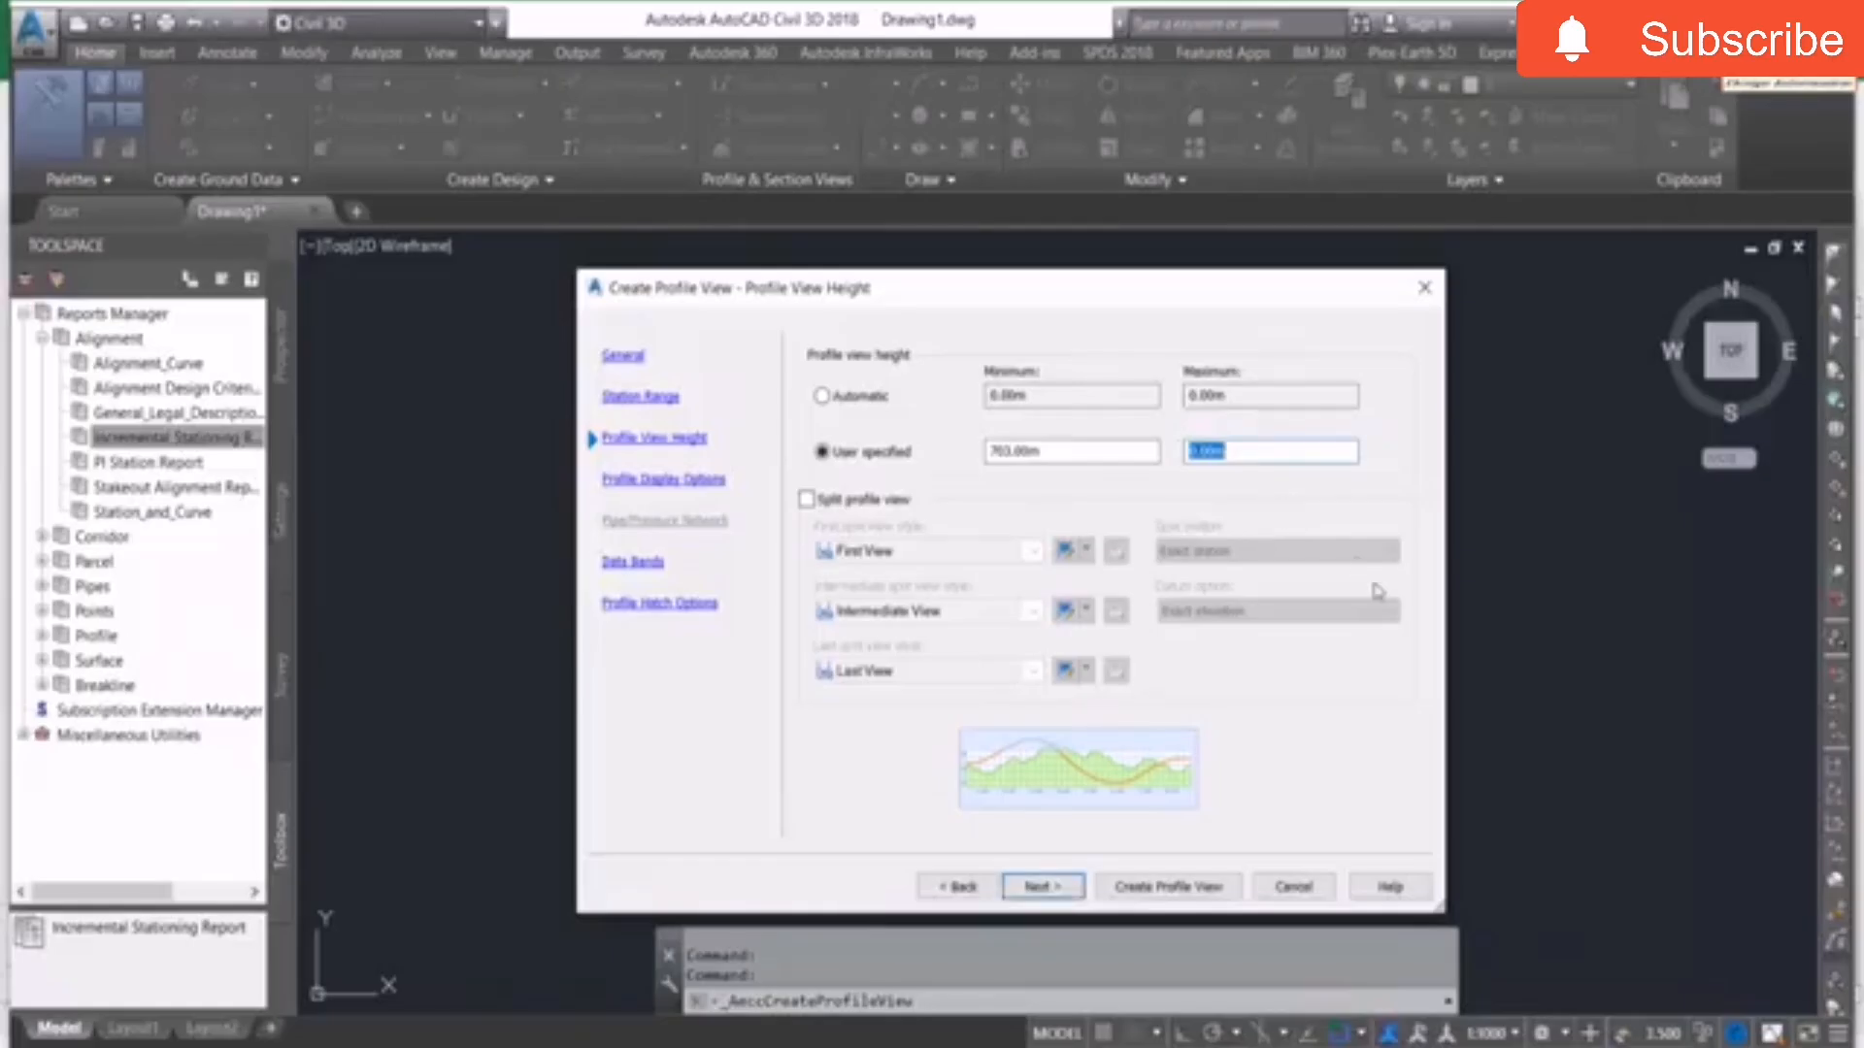
{"action": "type", "text": "715"}
{"action": "left_click", "coordinate": [1065, 889]}
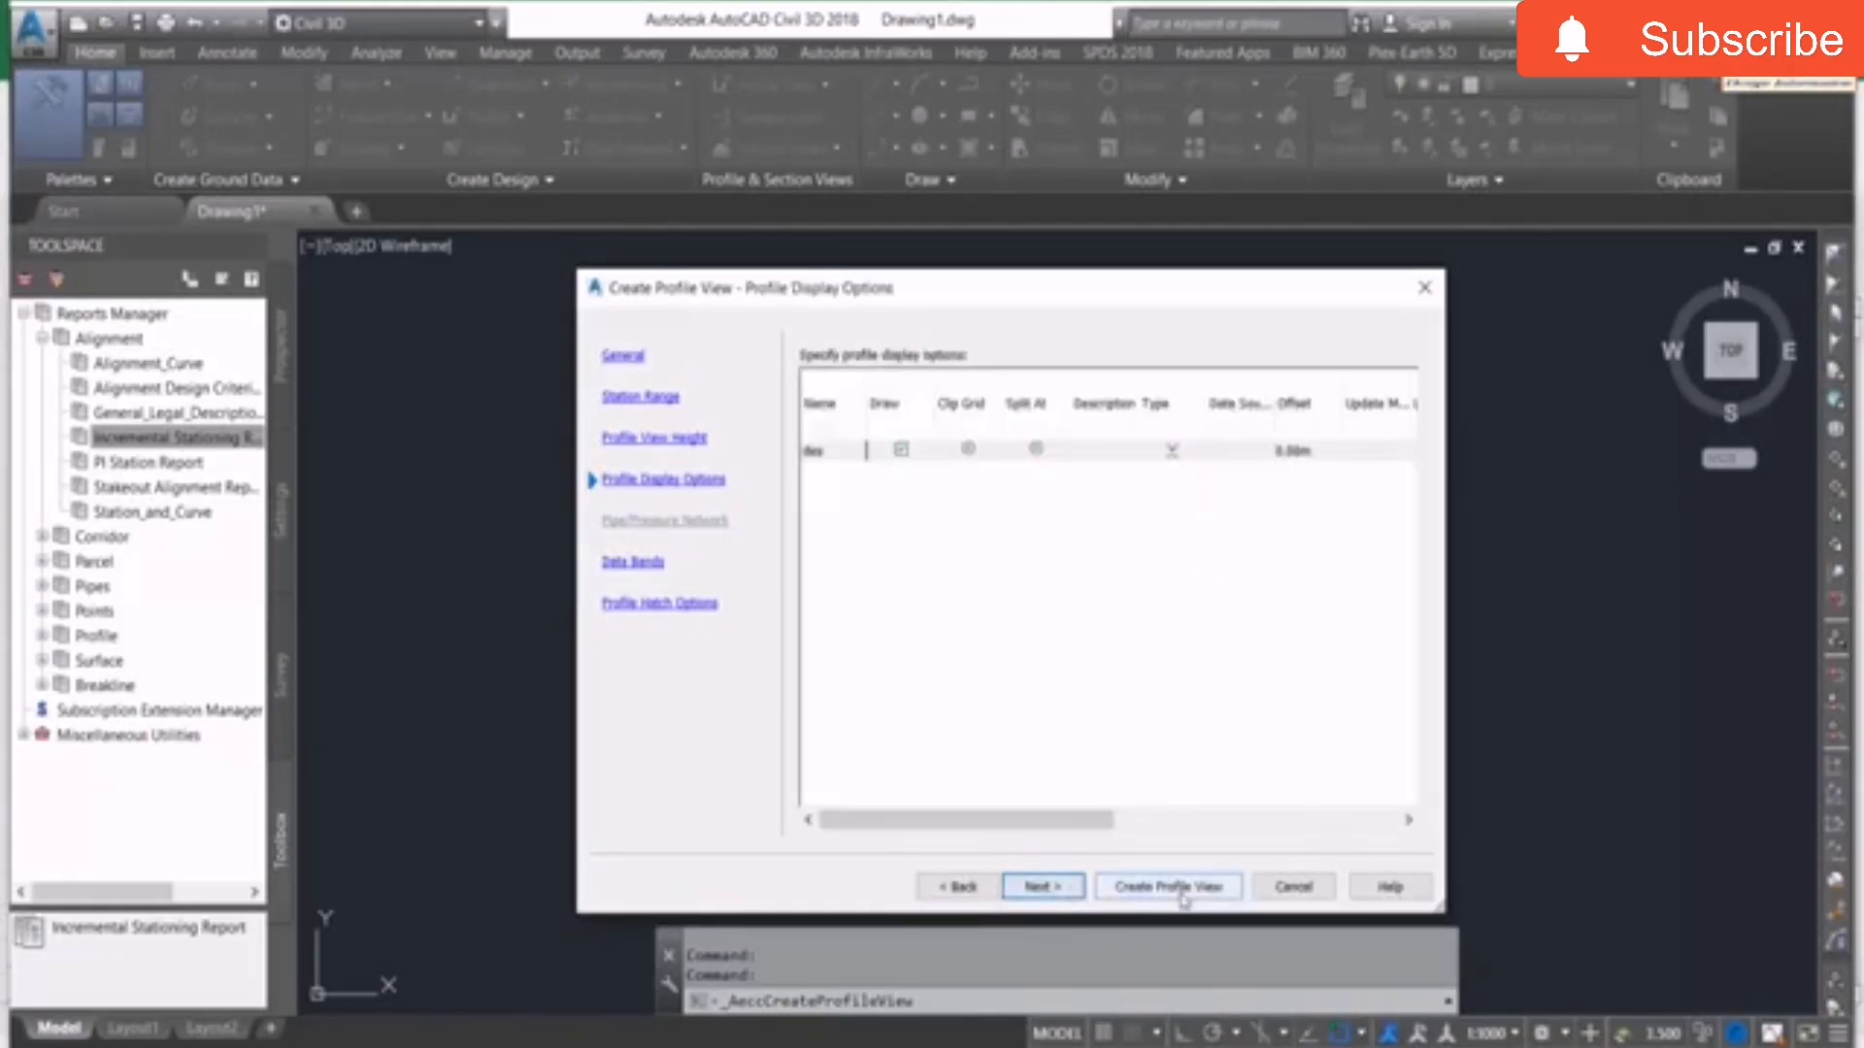
Create the profile view, place its origin below the alignment and inspect its grid and title.
{"action": "left_click", "coordinate": [1178, 887]}
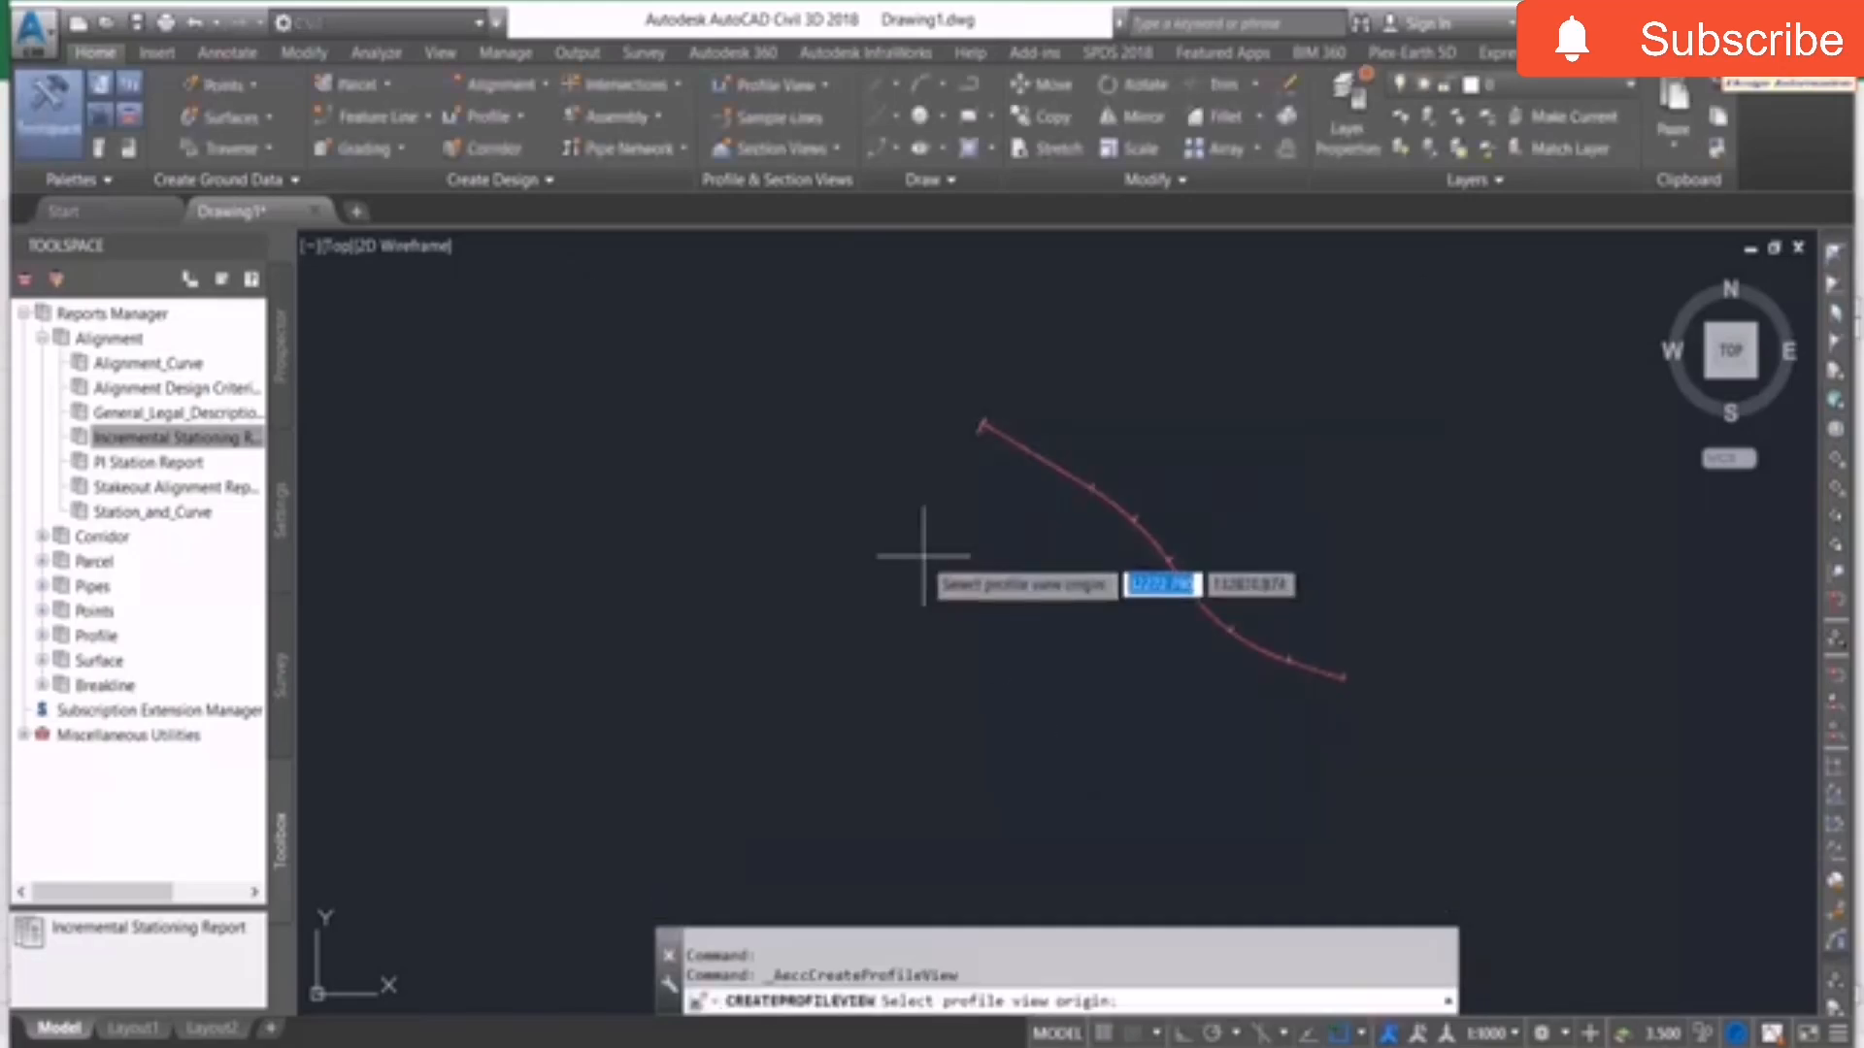
{"action": "middle_click_drag", "start_coordinate": [715, 735], "coordinate": [741, 653]}
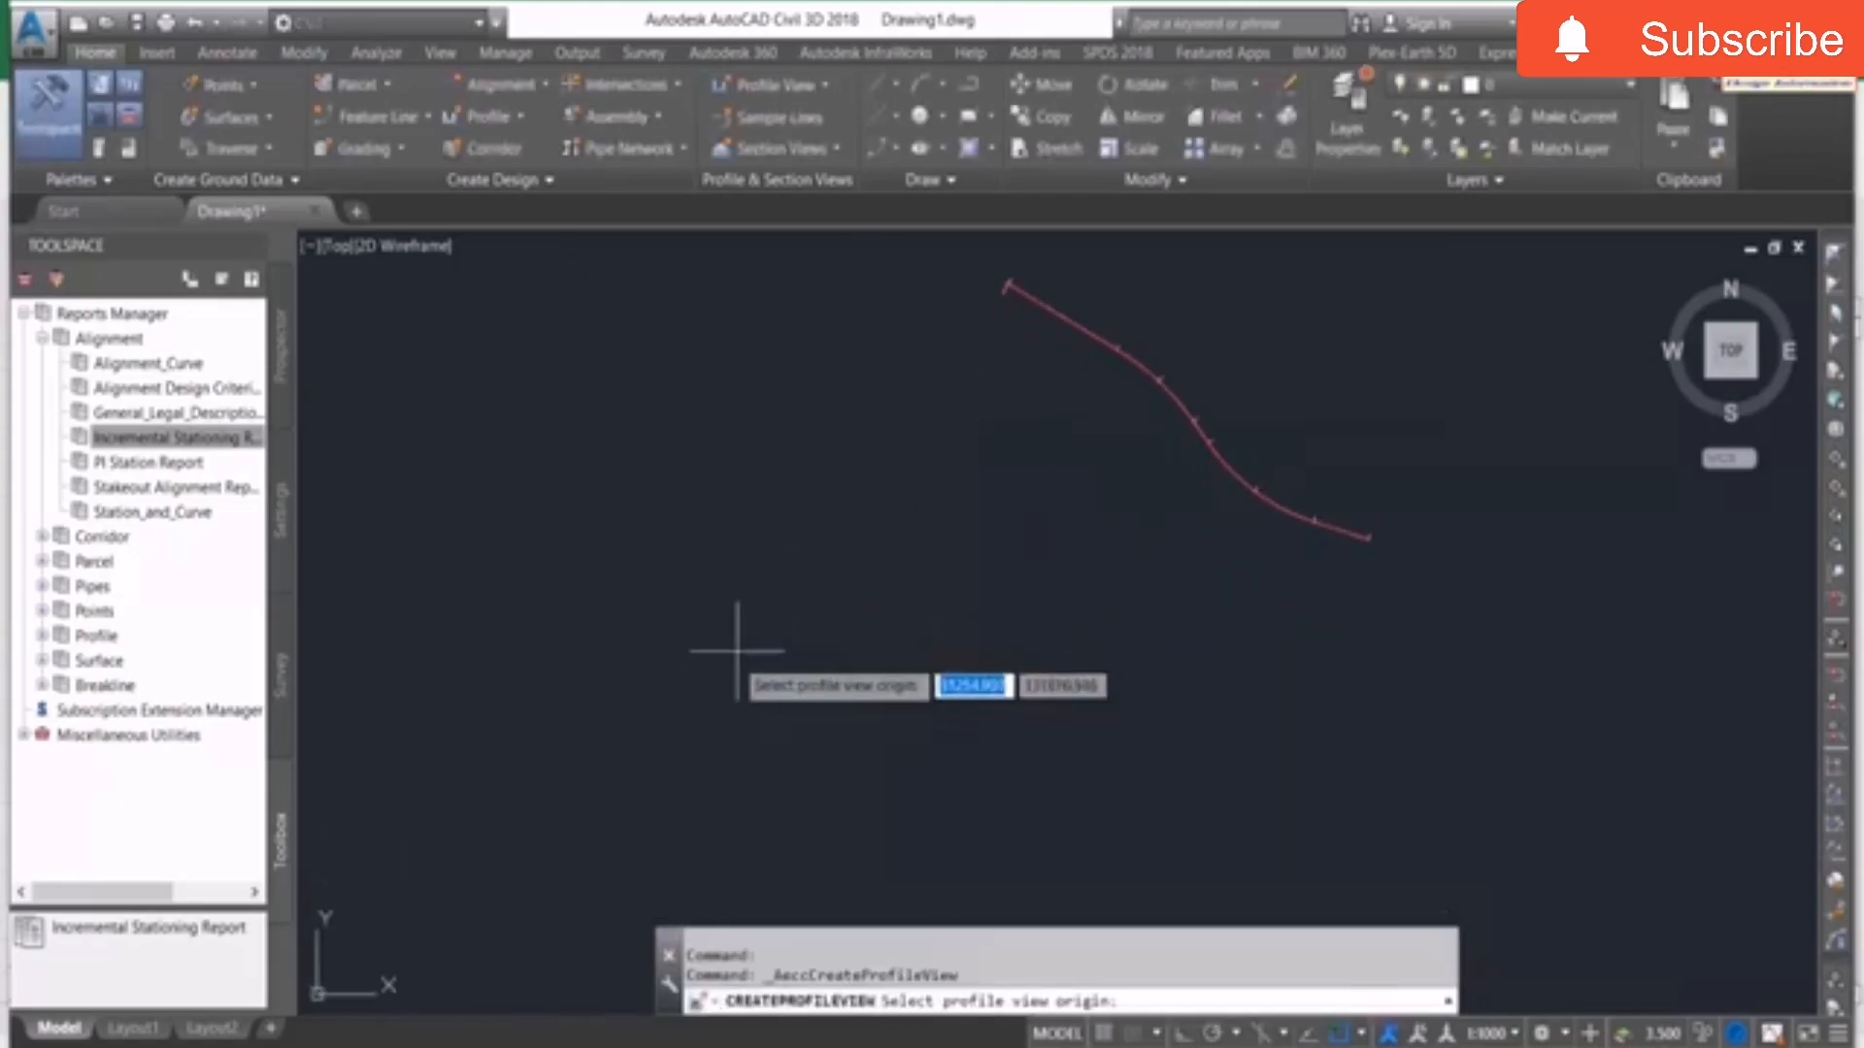
{"action": "left_click", "coordinate": [735, 687]}
{"action": "scroll", "coordinate": [745, 684], "scroll_direction": "up", "scroll_amount": 6}
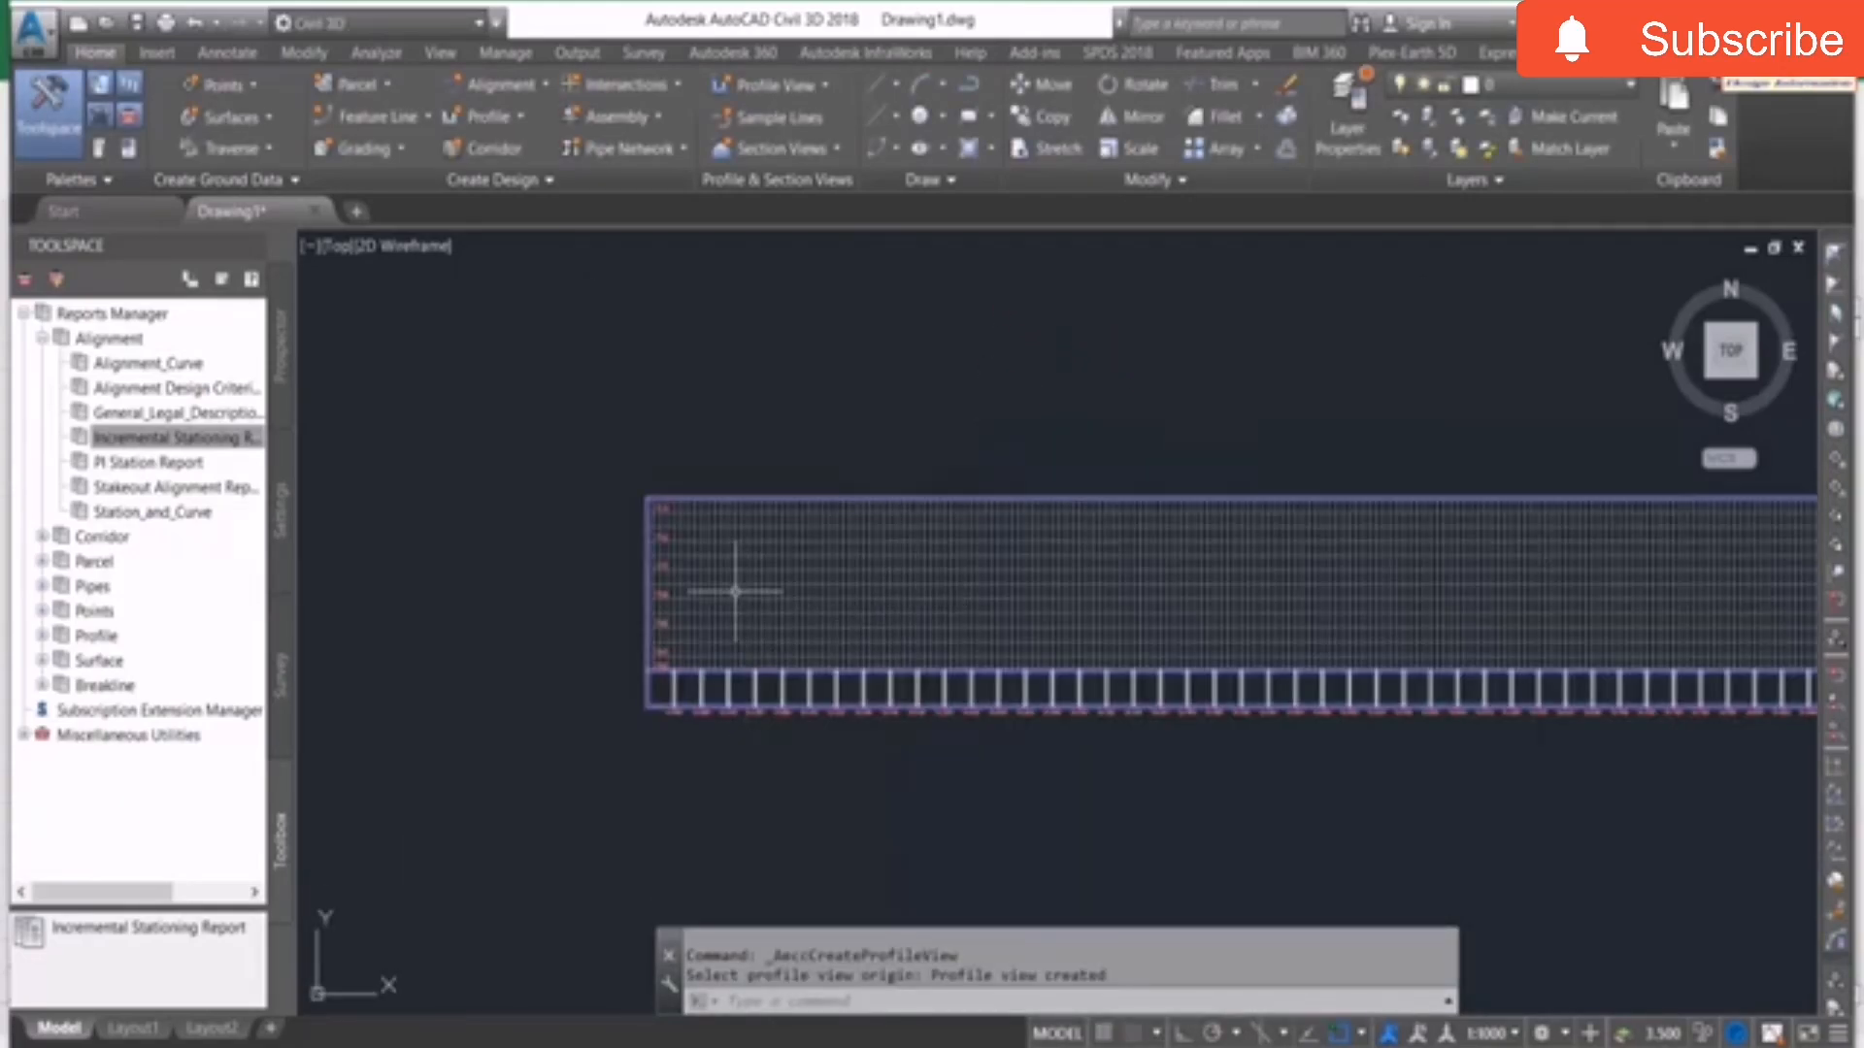
{"action": "scroll", "coordinate": [1423, 557], "scroll_direction": "up", "scroll_amount": 3}
{"action": "scroll", "coordinate": [1233, 522], "scroll_direction": "down", "scroll_amount": 3}
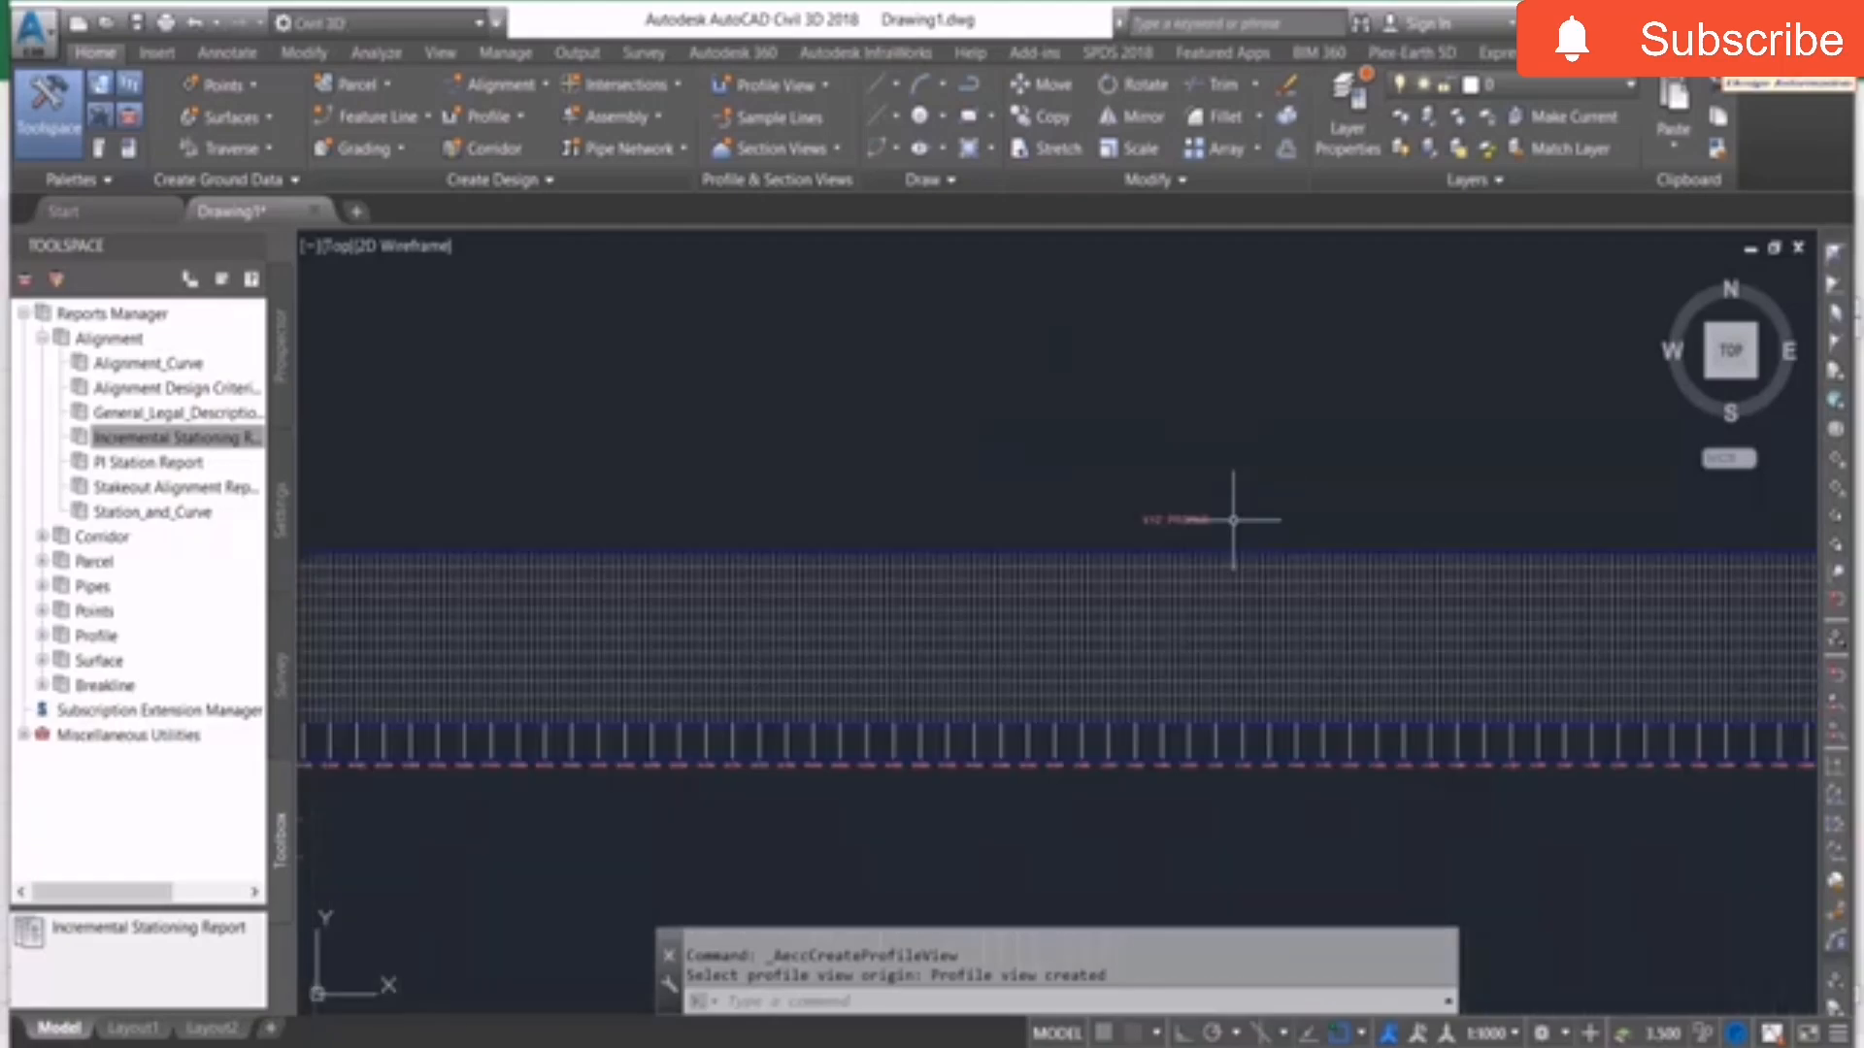
{"action": "middle_click_drag", "start_coordinate": [934, 551], "coordinate": [1245, 542]}
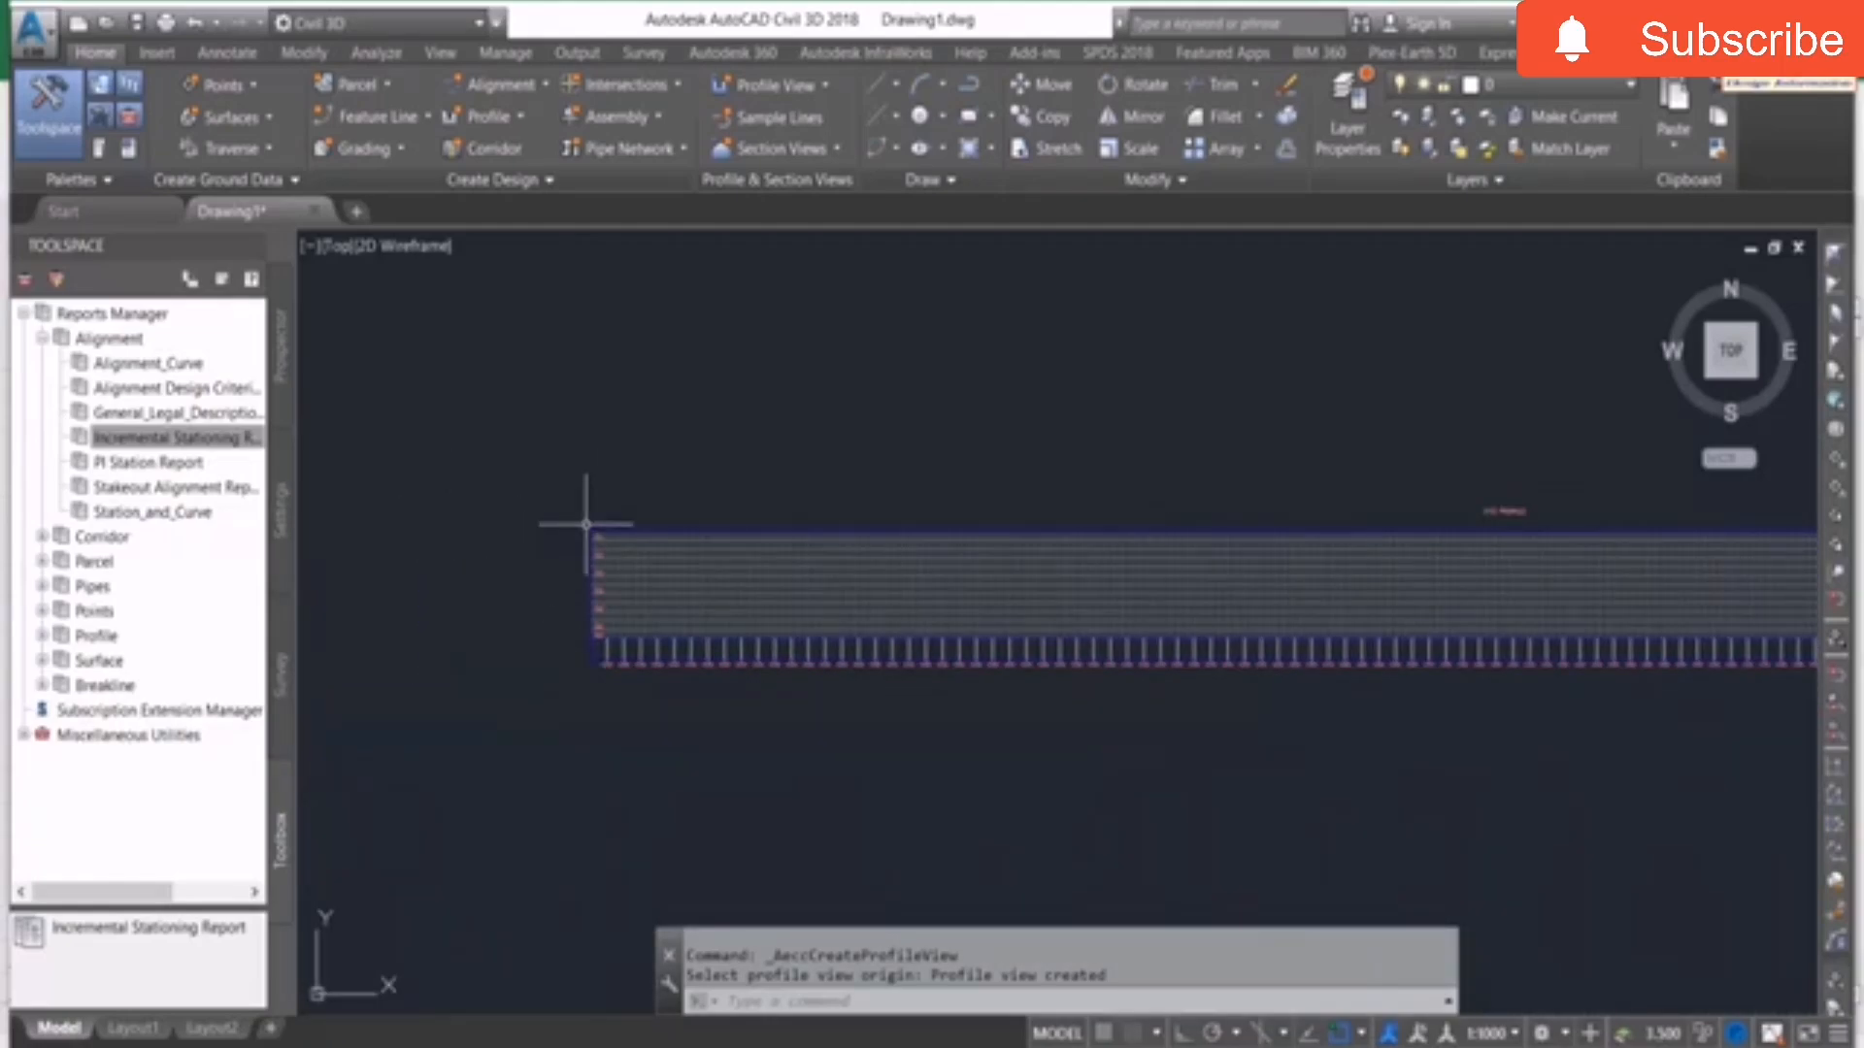
Create a layout profile on the XYZ profile view with the Design Profile style and Complete Label Set.
{"action": "left_click", "coordinate": [514, 124]}
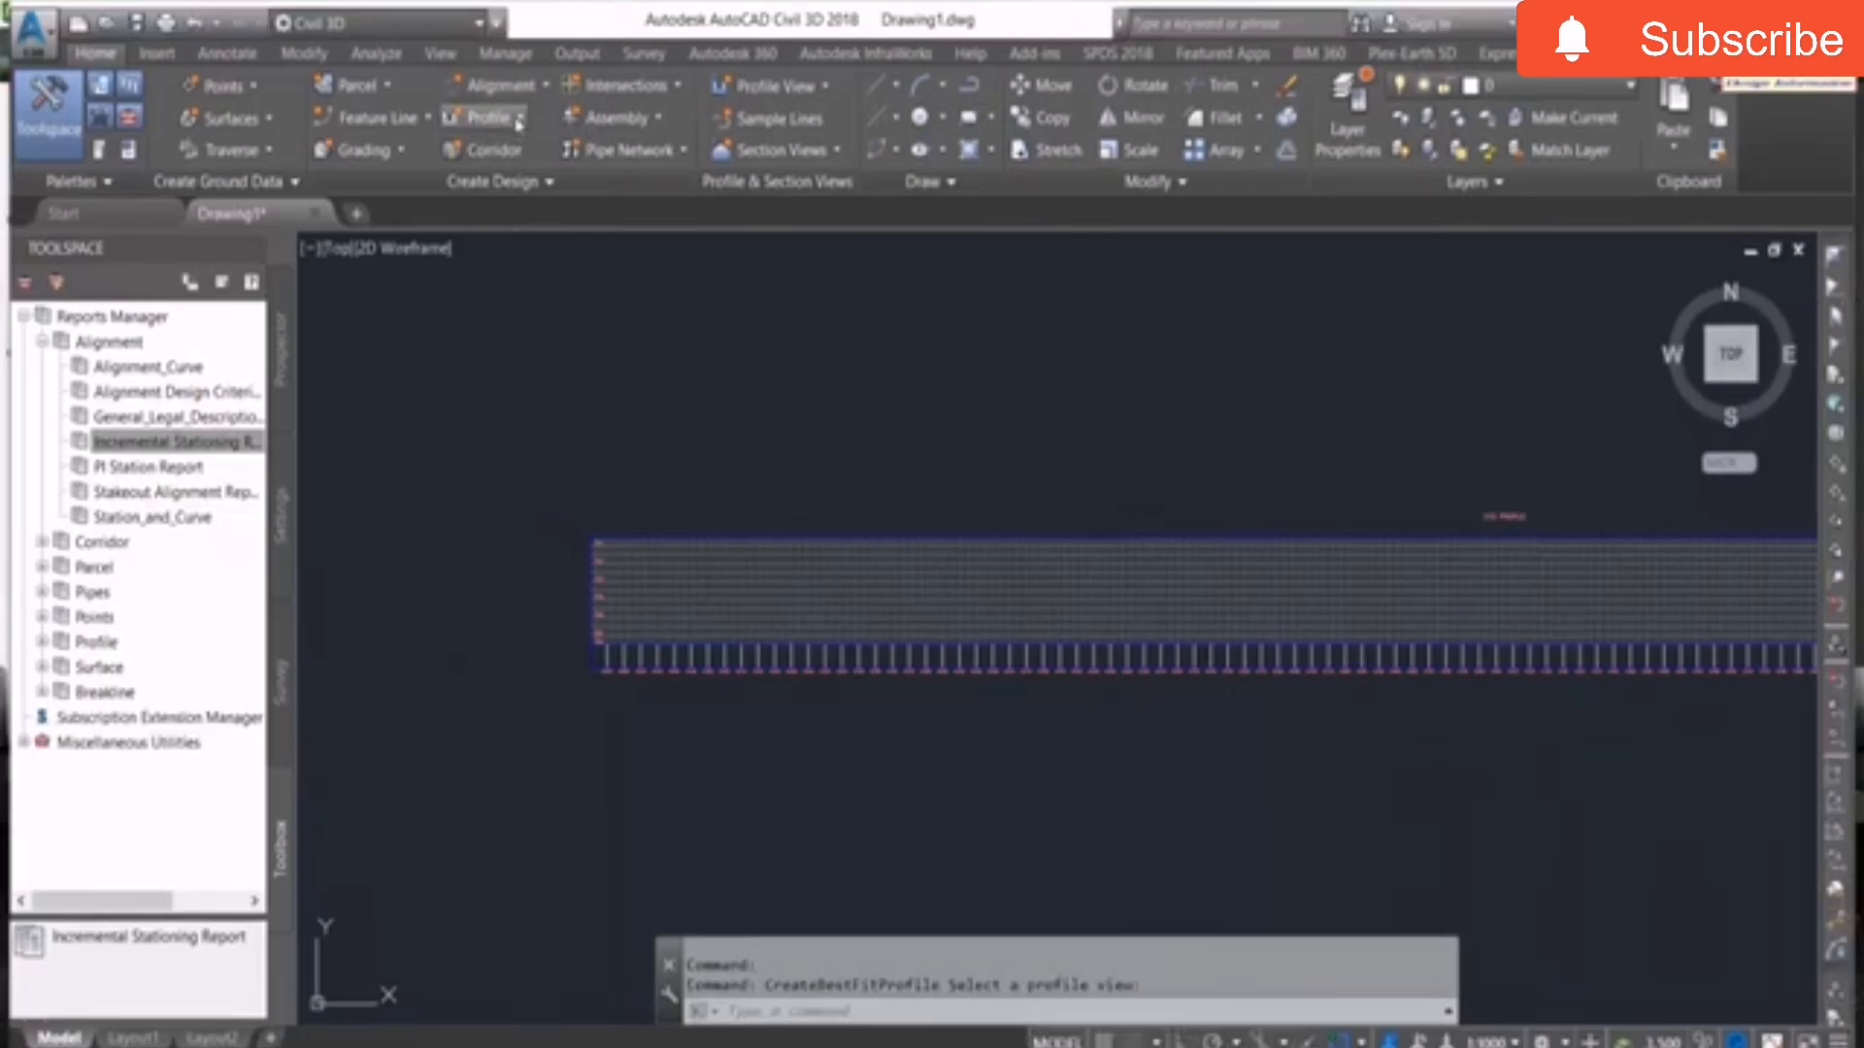
{"action": "left_click", "coordinate": [519, 118]}
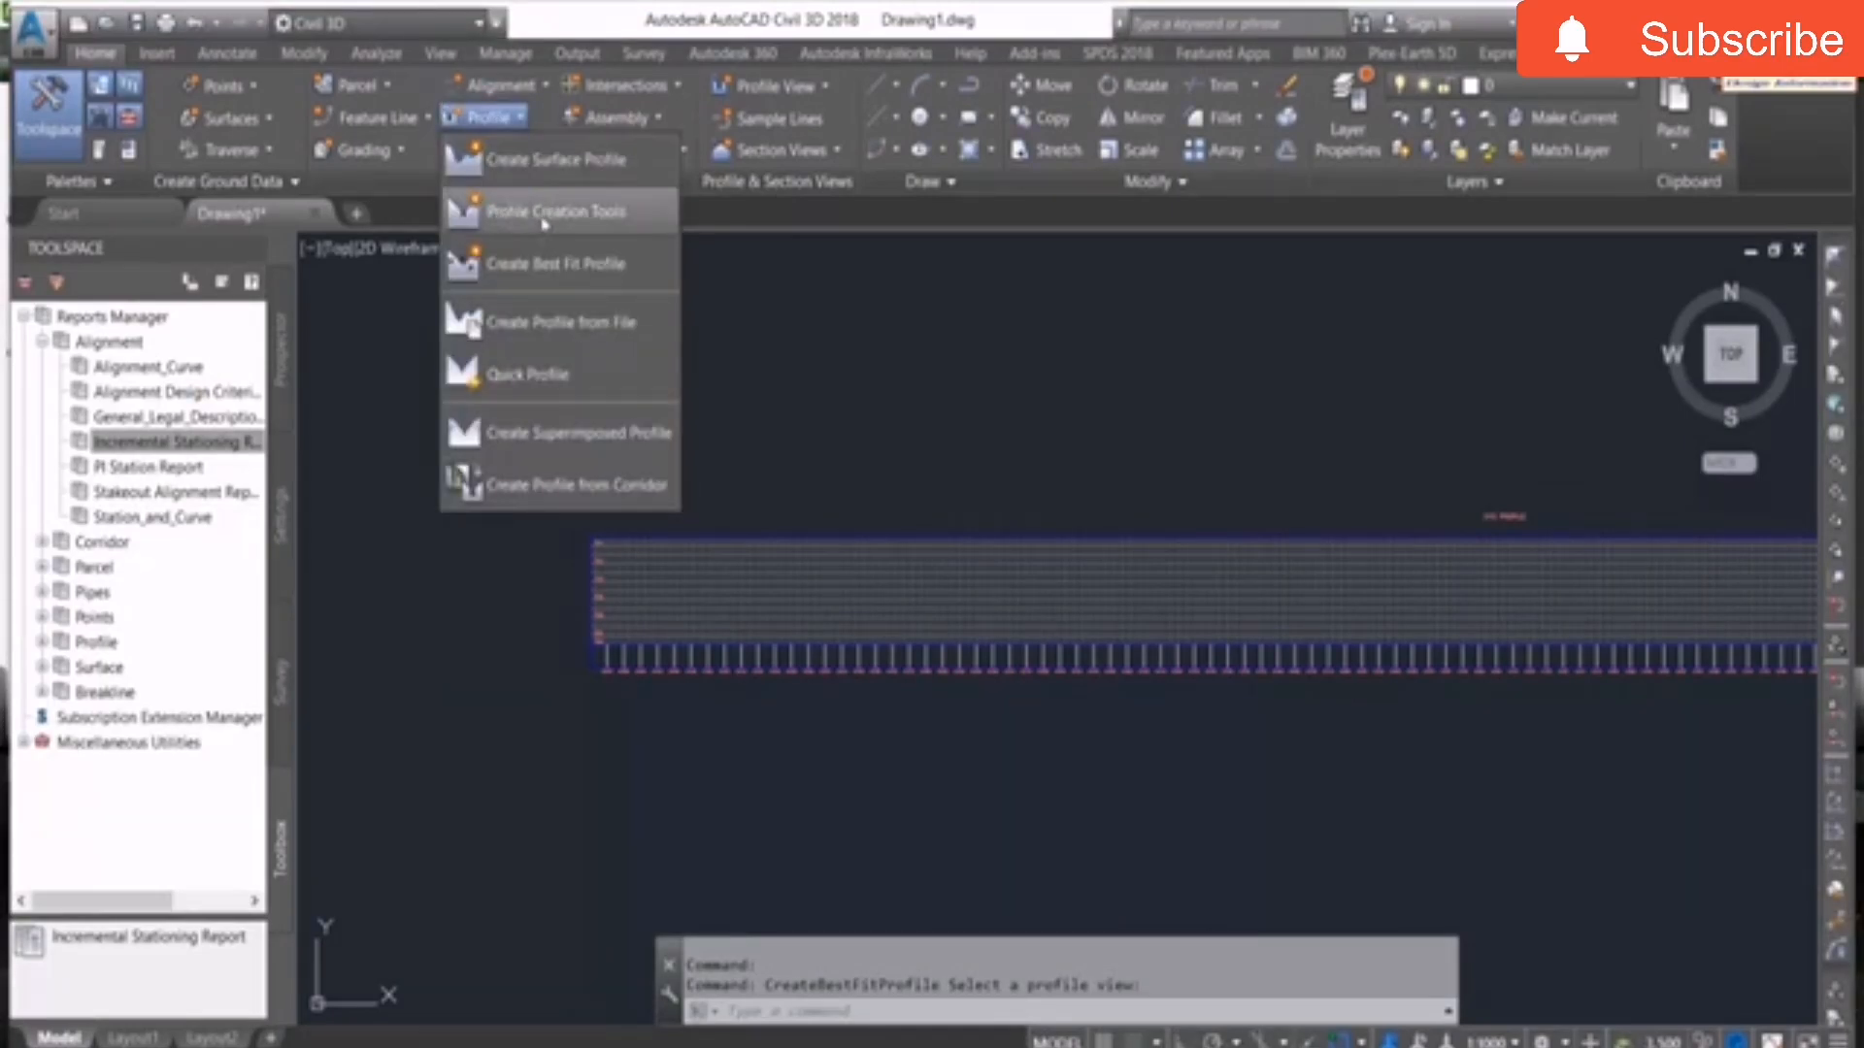
{"action": "left_click", "coordinate": [615, 213]}
{"action": "left_click", "coordinate": [692, 550]}
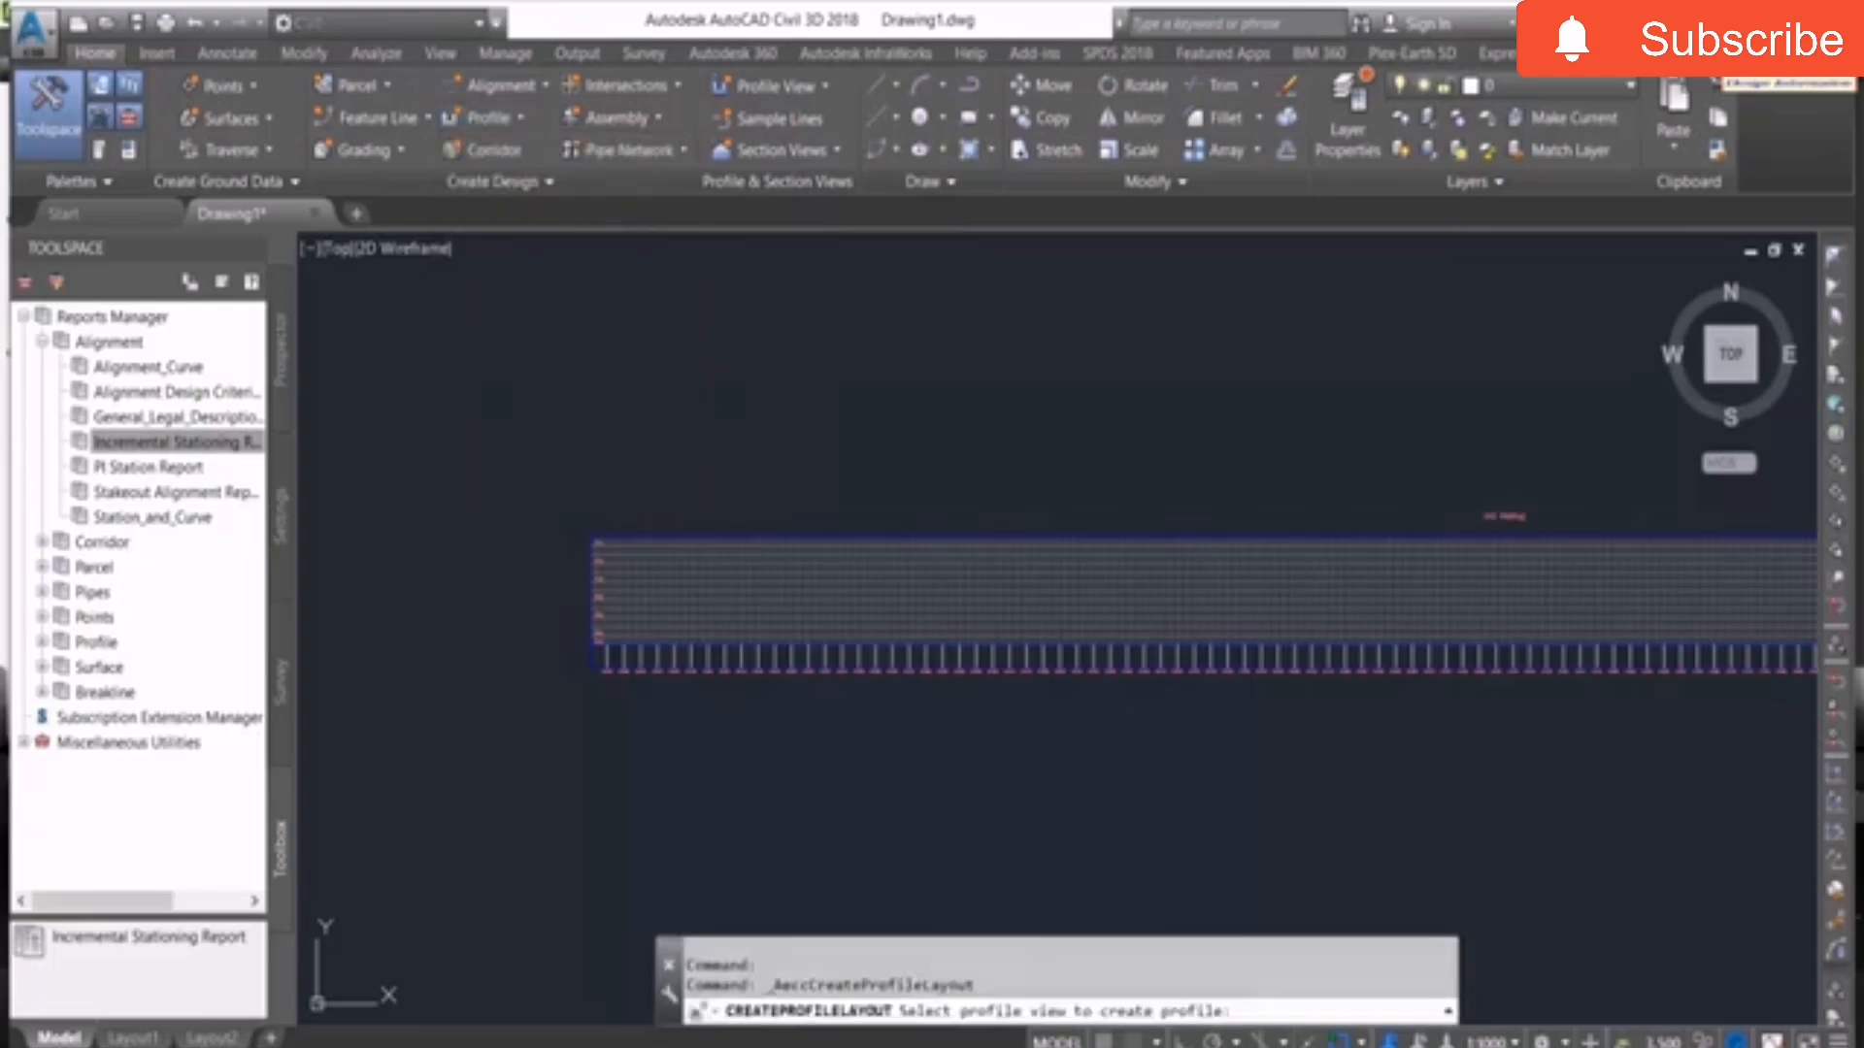
{"action": "left_click", "coordinate": [917, 330]}
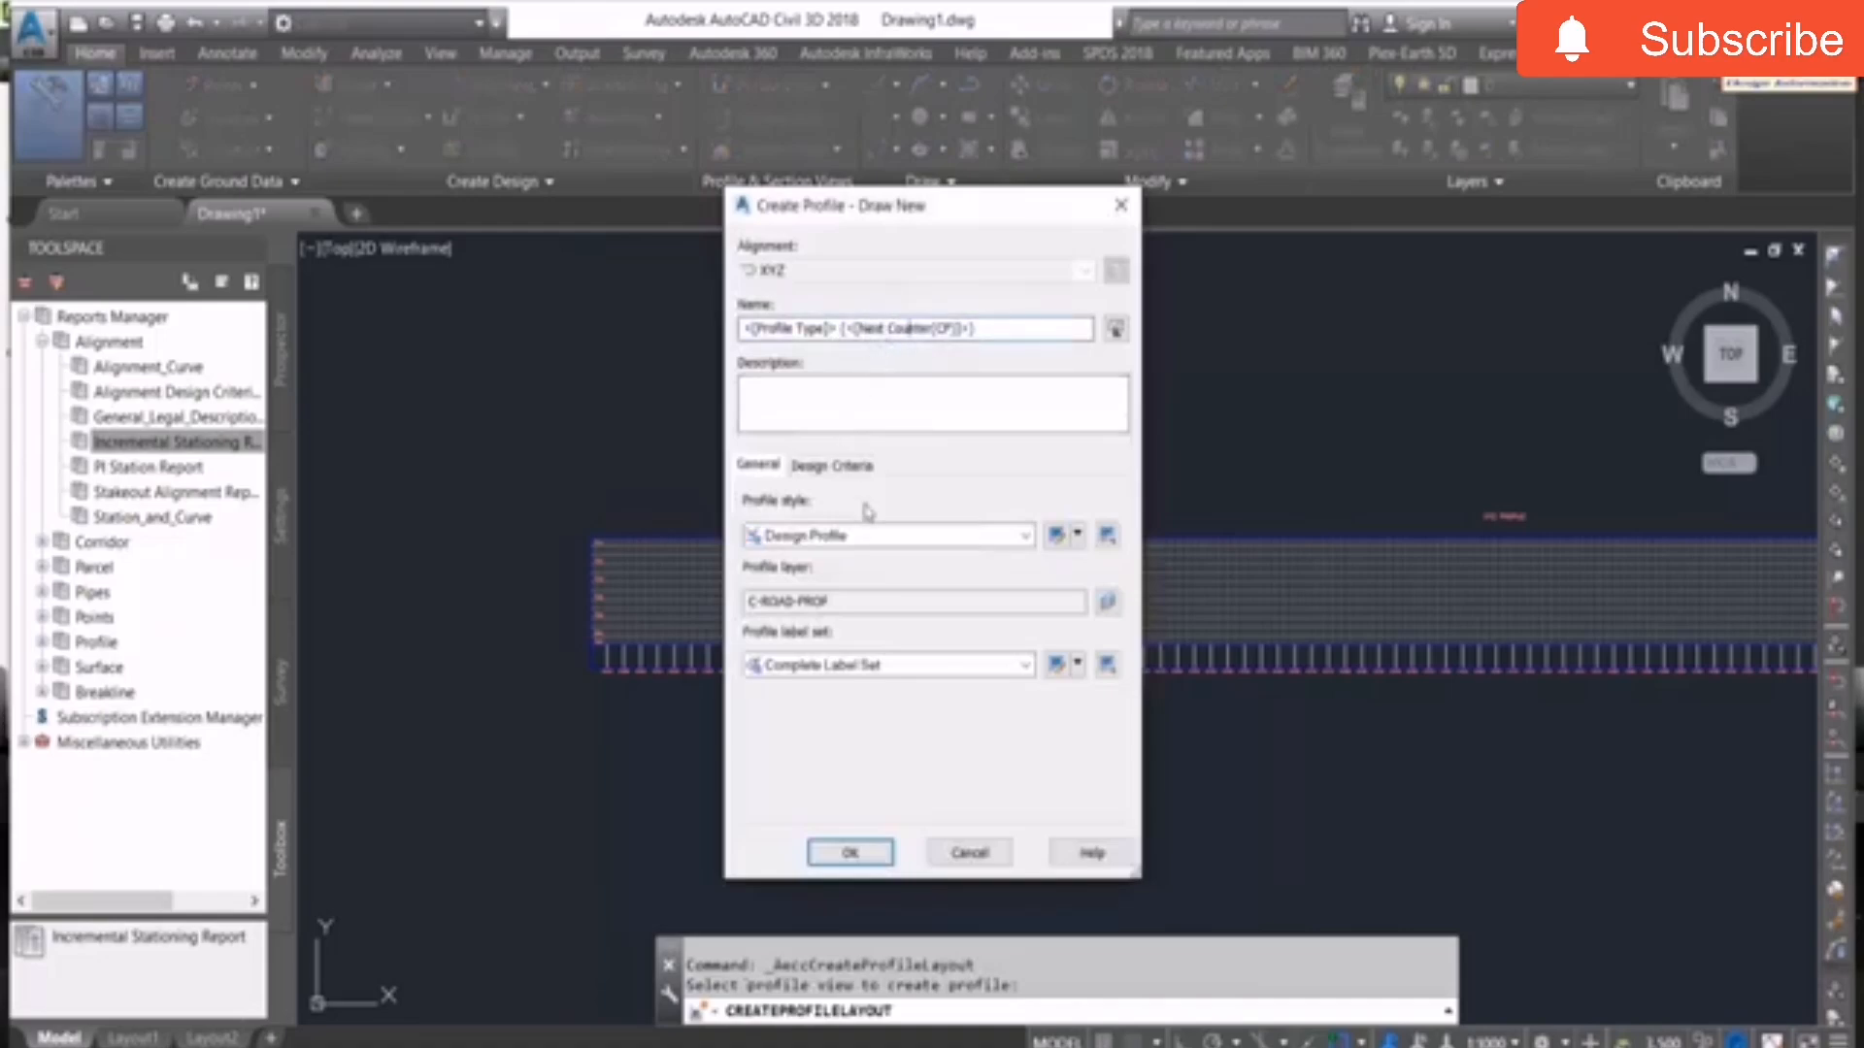
{"action": "left_click", "coordinate": [864, 536]}
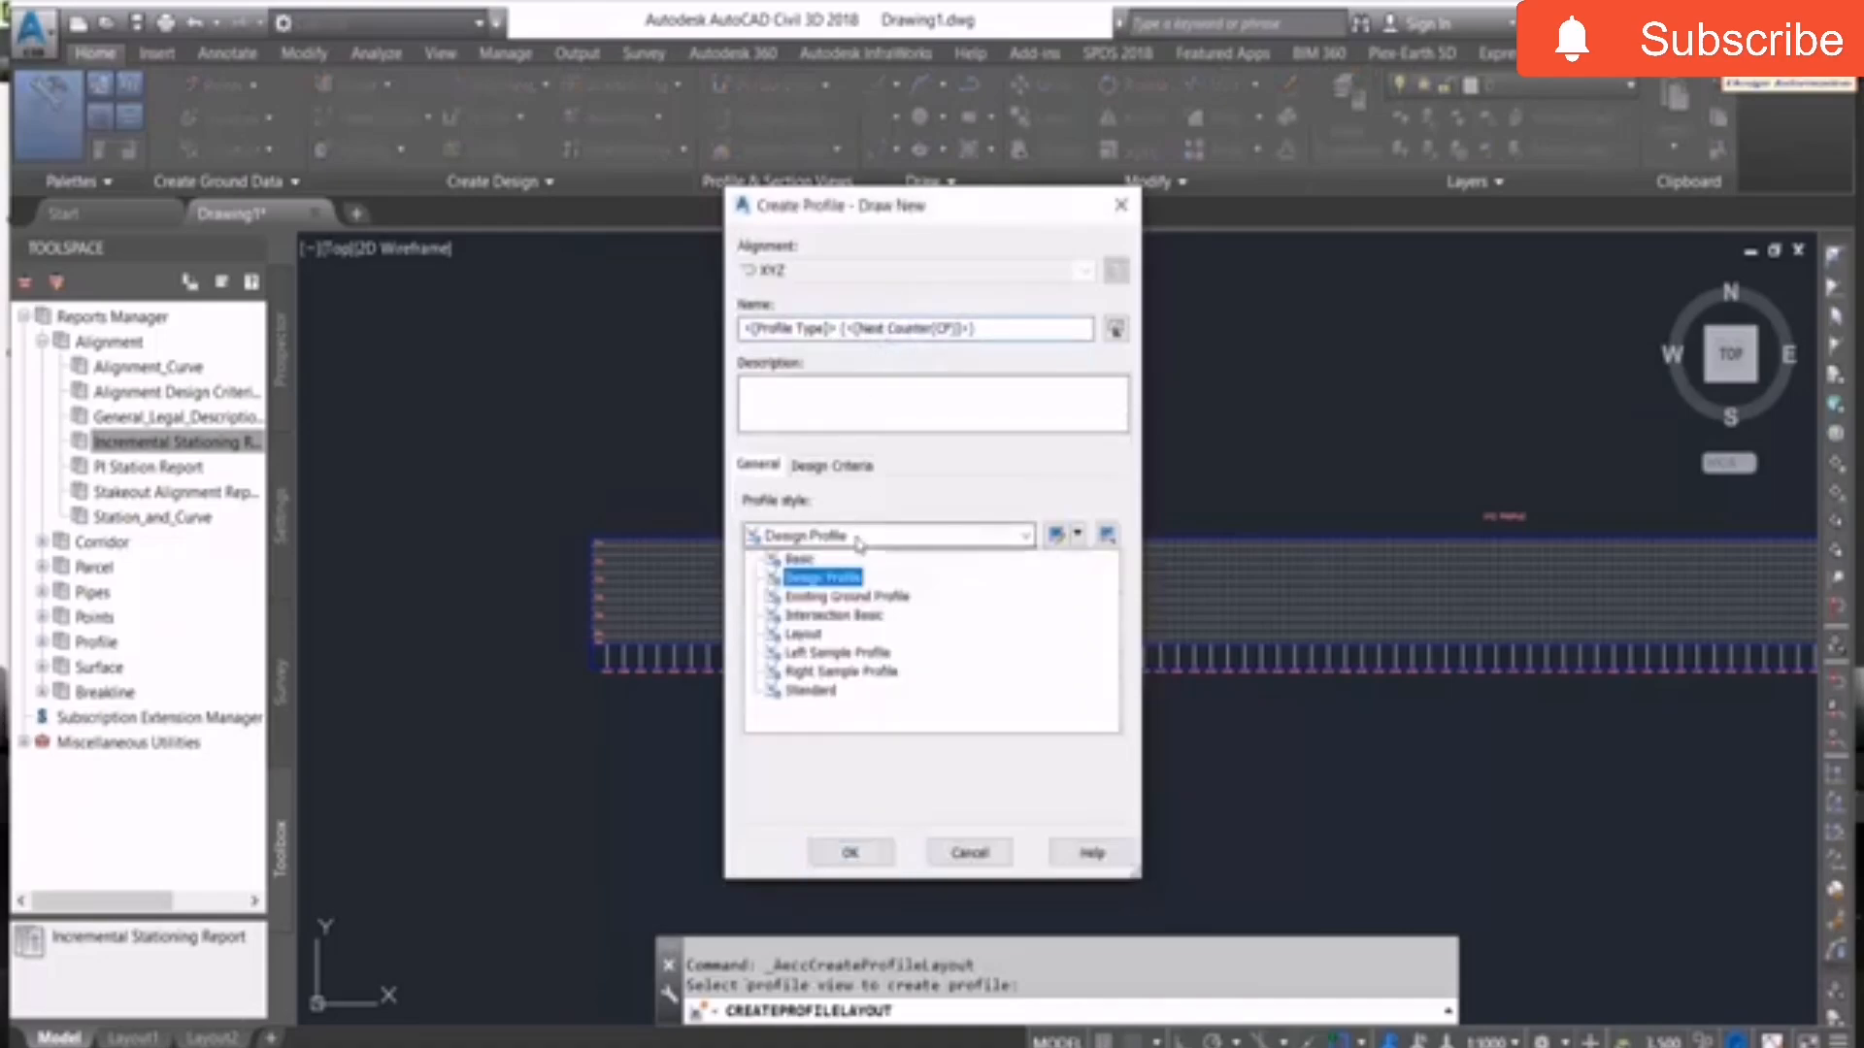
{"action": "left_click", "coordinate": [822, 577]}
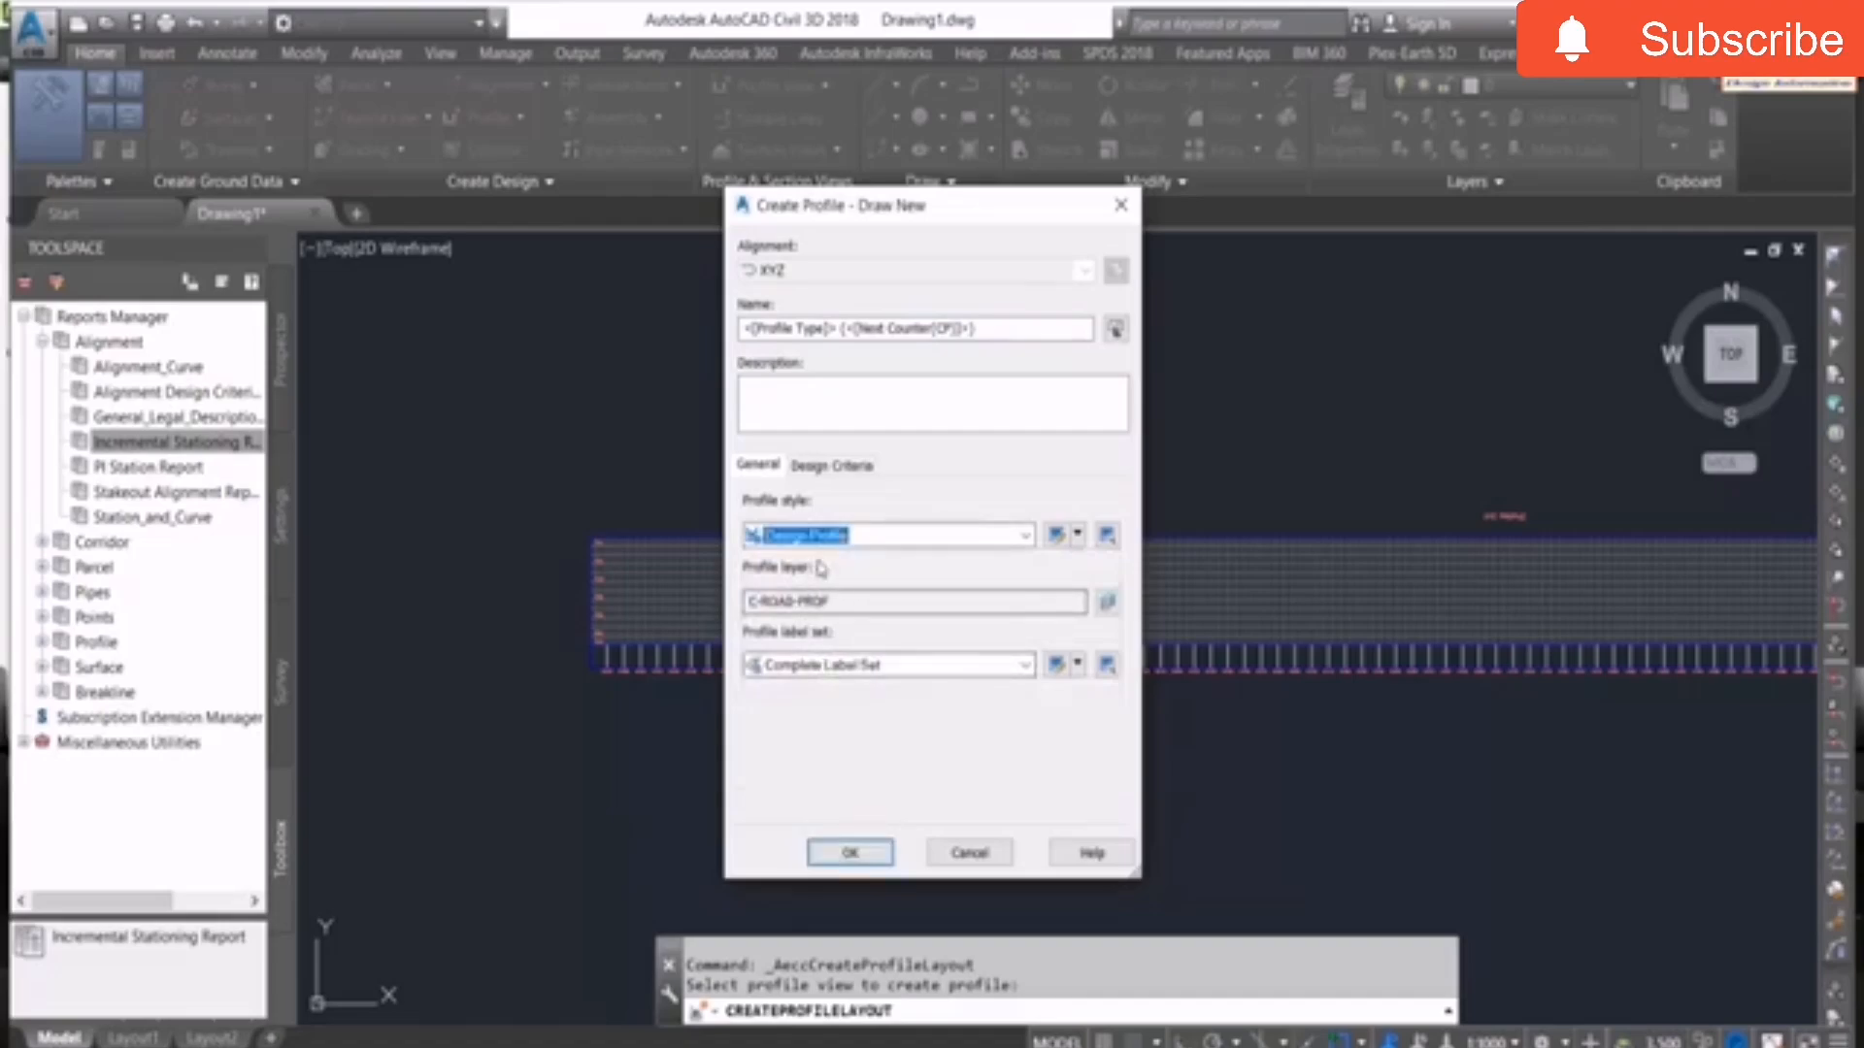
{"action": "left_click", "coordinate": [845, 852]}
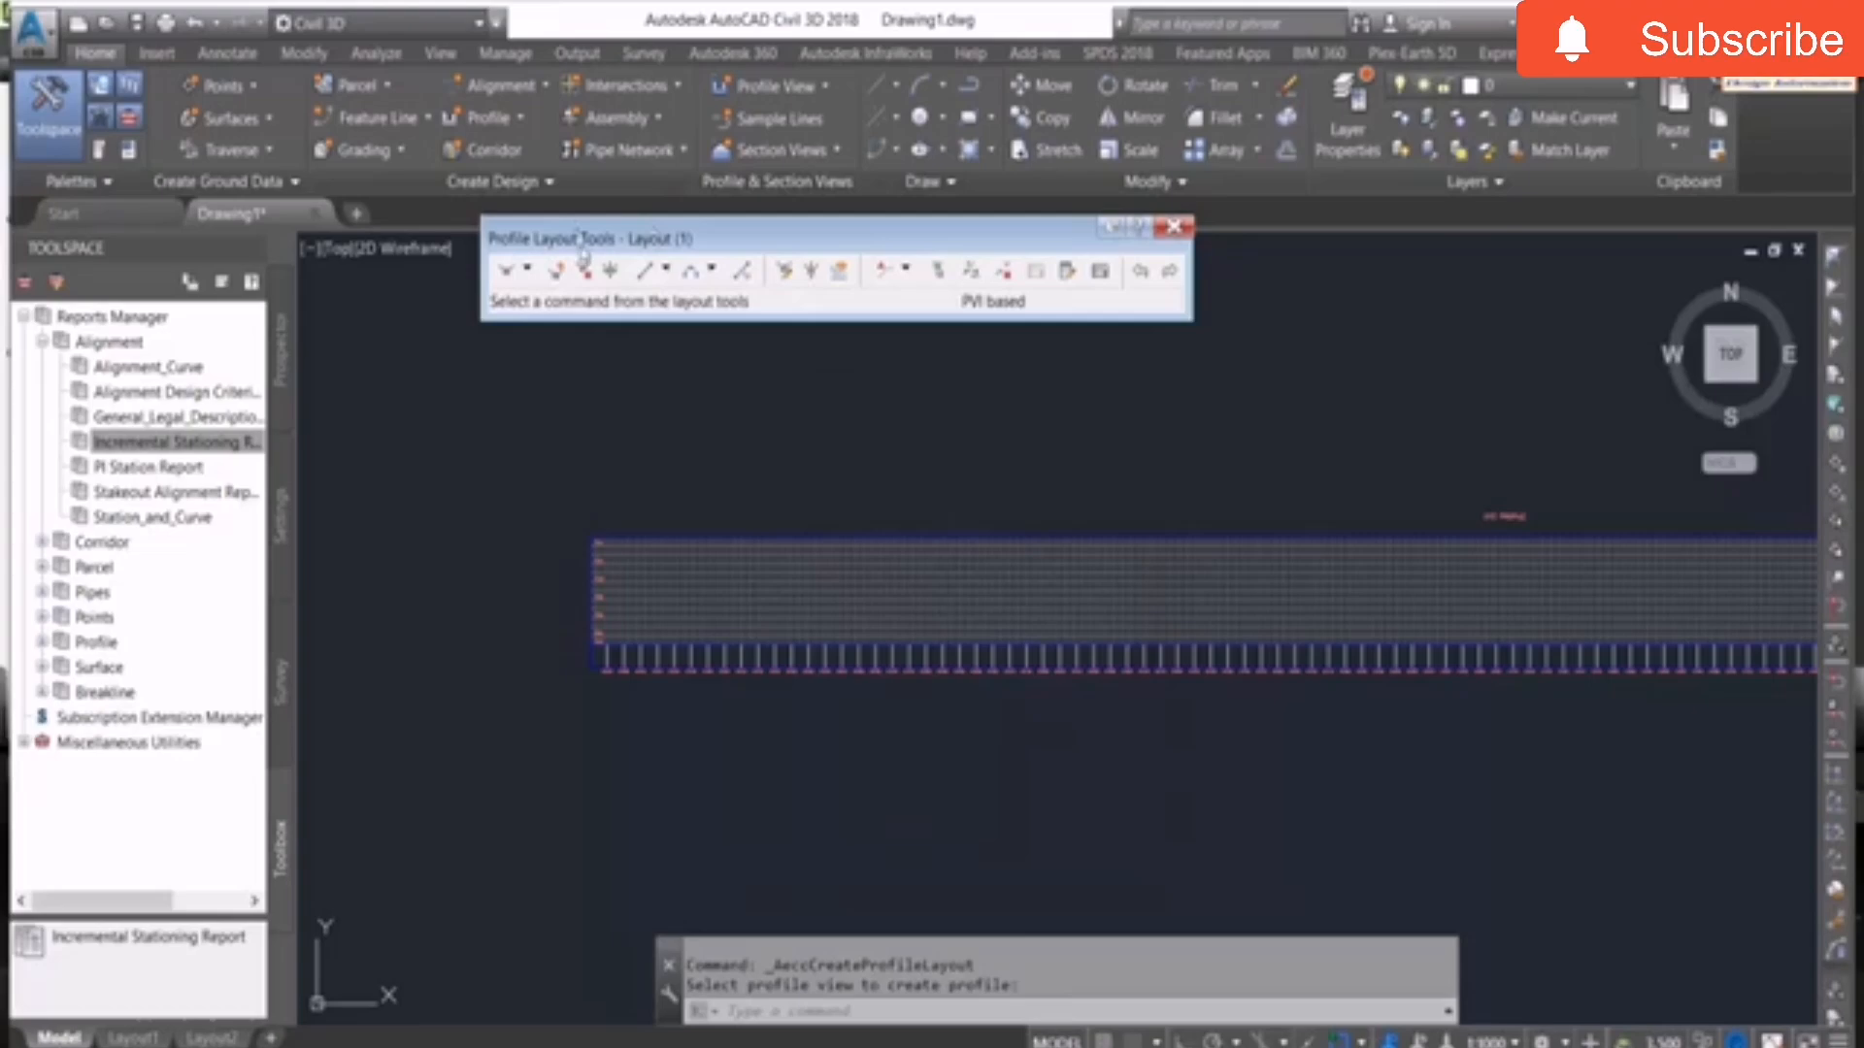
Start drawing tangents with curves and pick the XYZ profile view for transparent station and elevation input with 'pse.
{"action": "left_click_drag", "start_coordinate": [653, 241], "coordinate": [692, 286]}
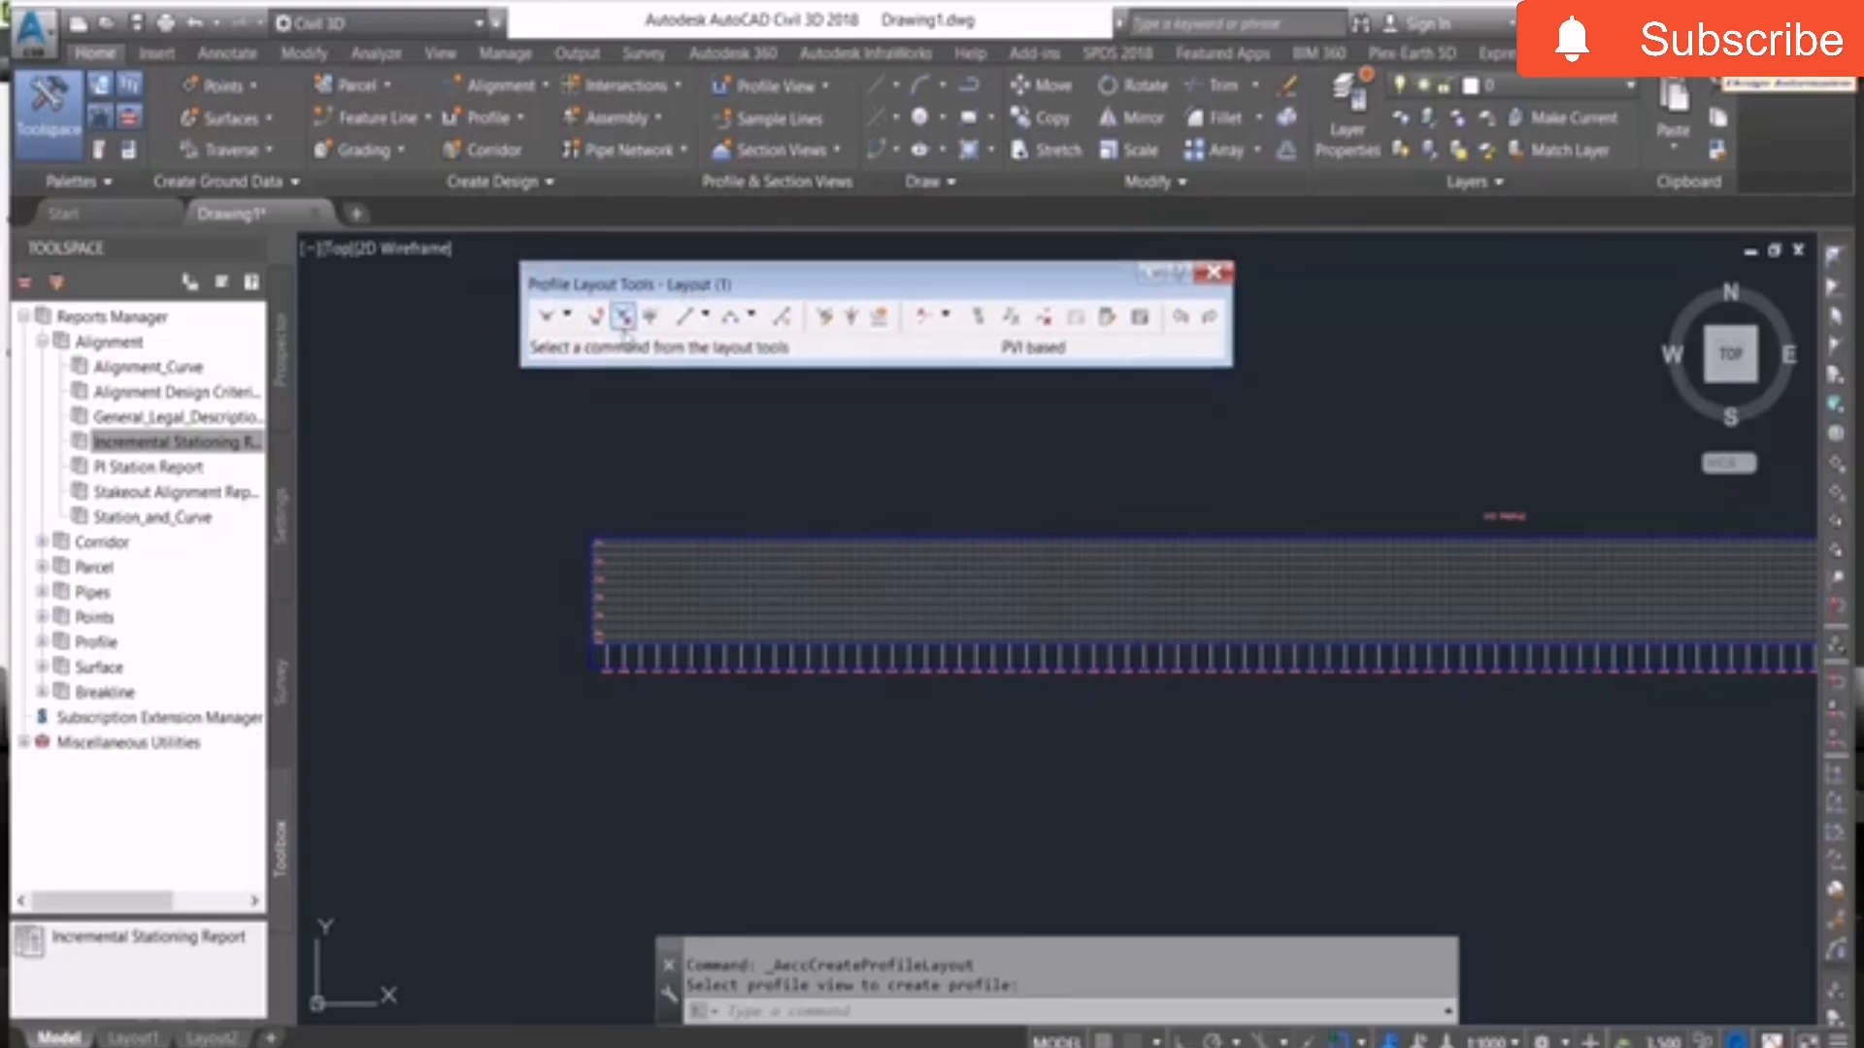
{"action": "left_click", "coordinate": [567, 317]}
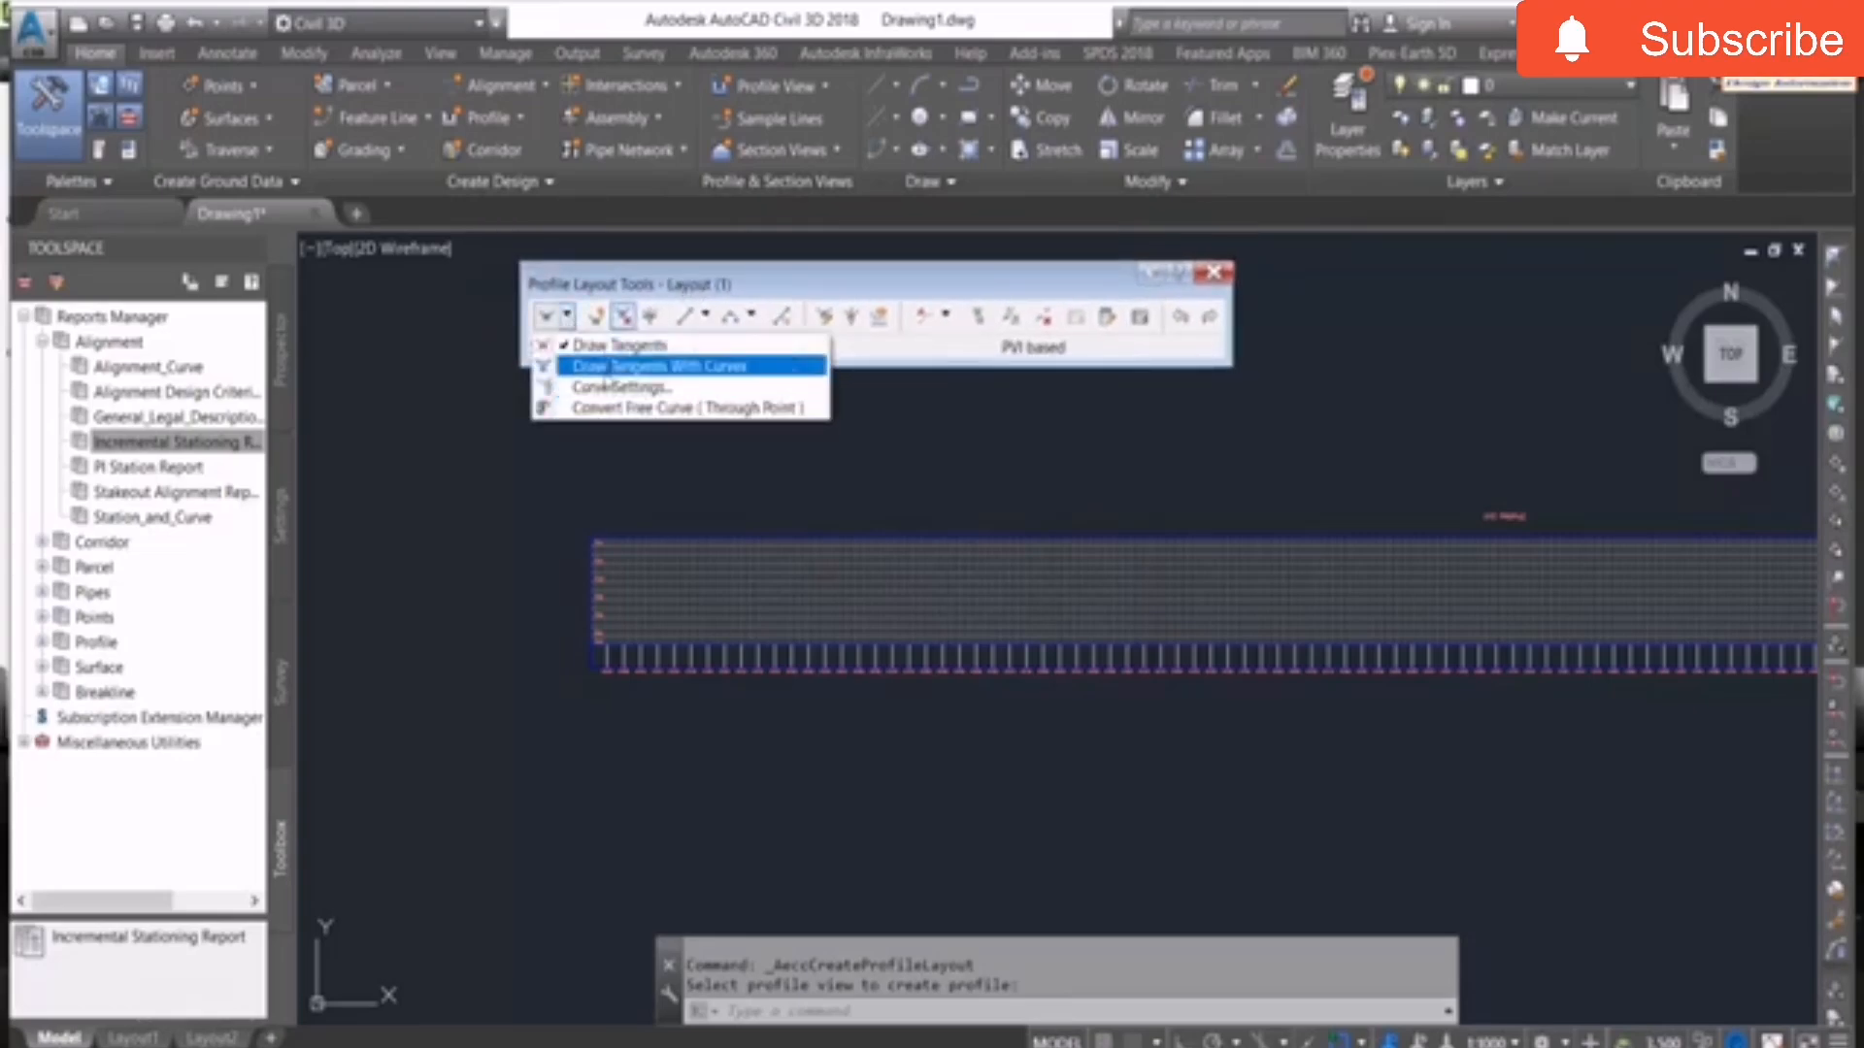
{"action": "left_click", "coordinate": [679, 368]}
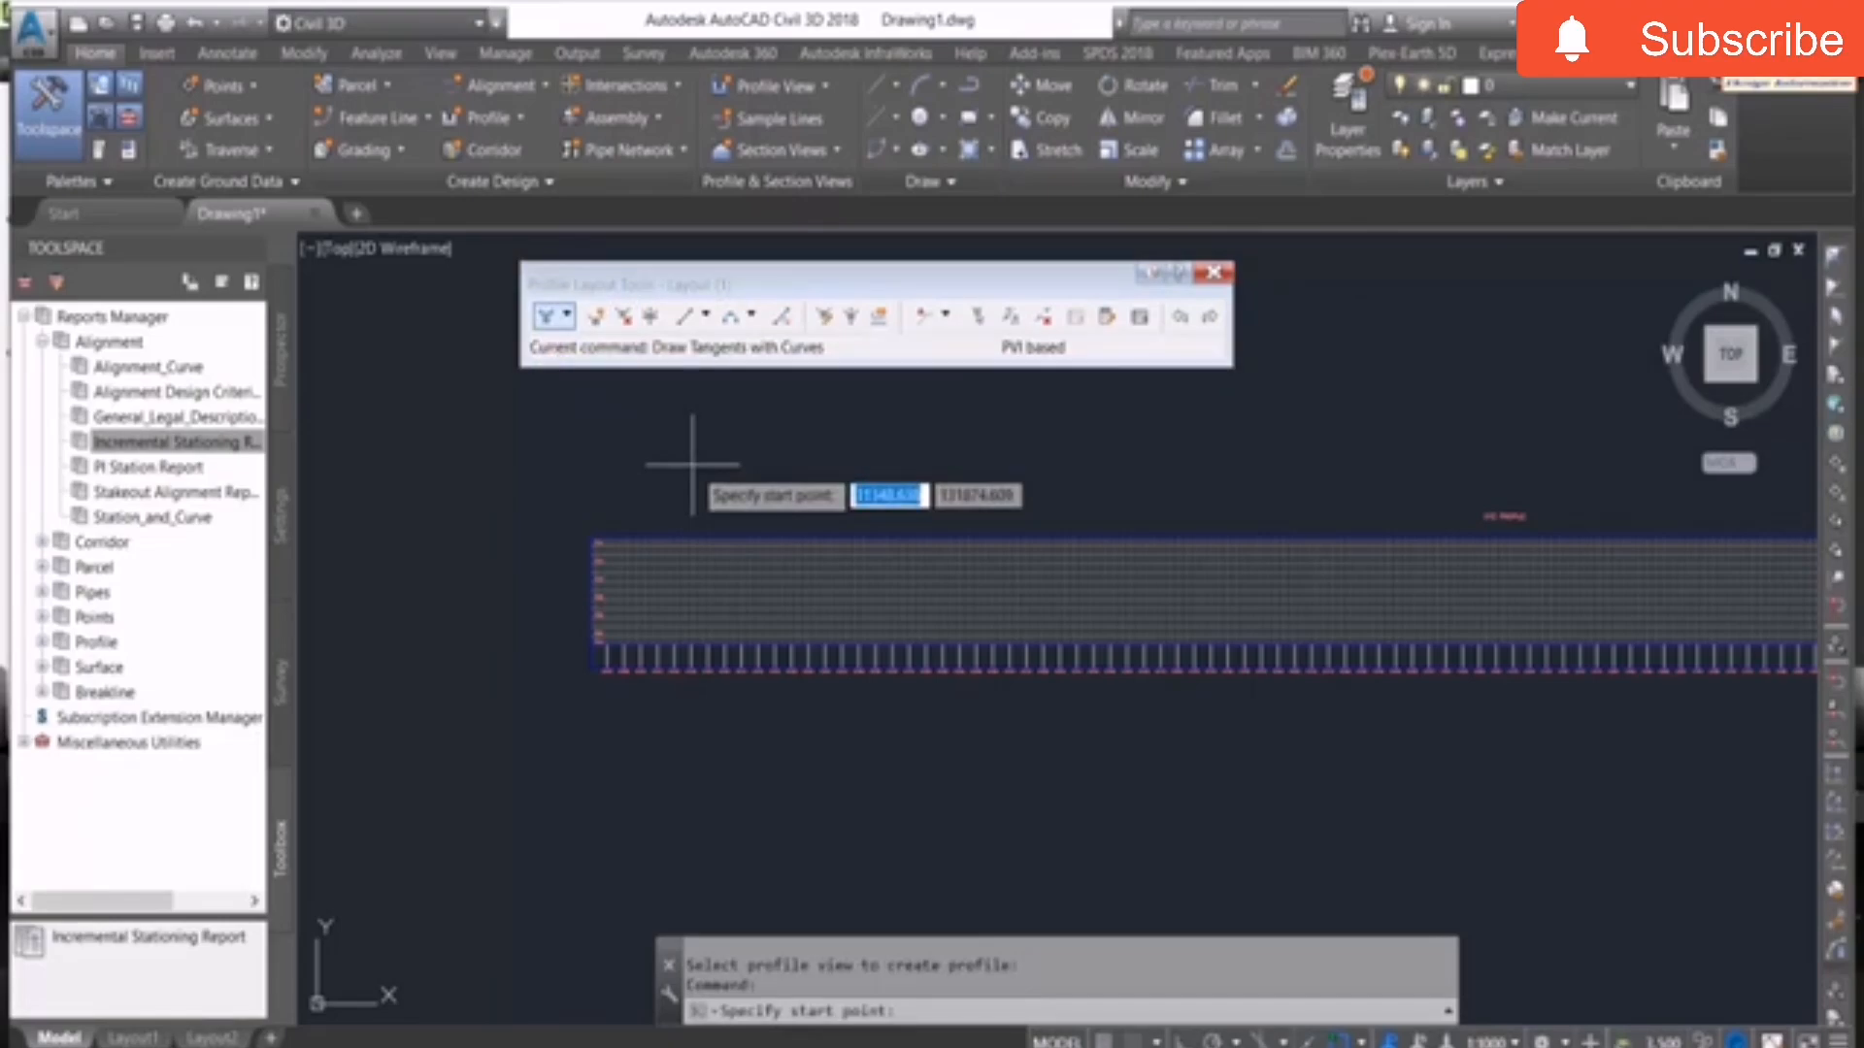
{"action": "key", "text": "BackSpace"}
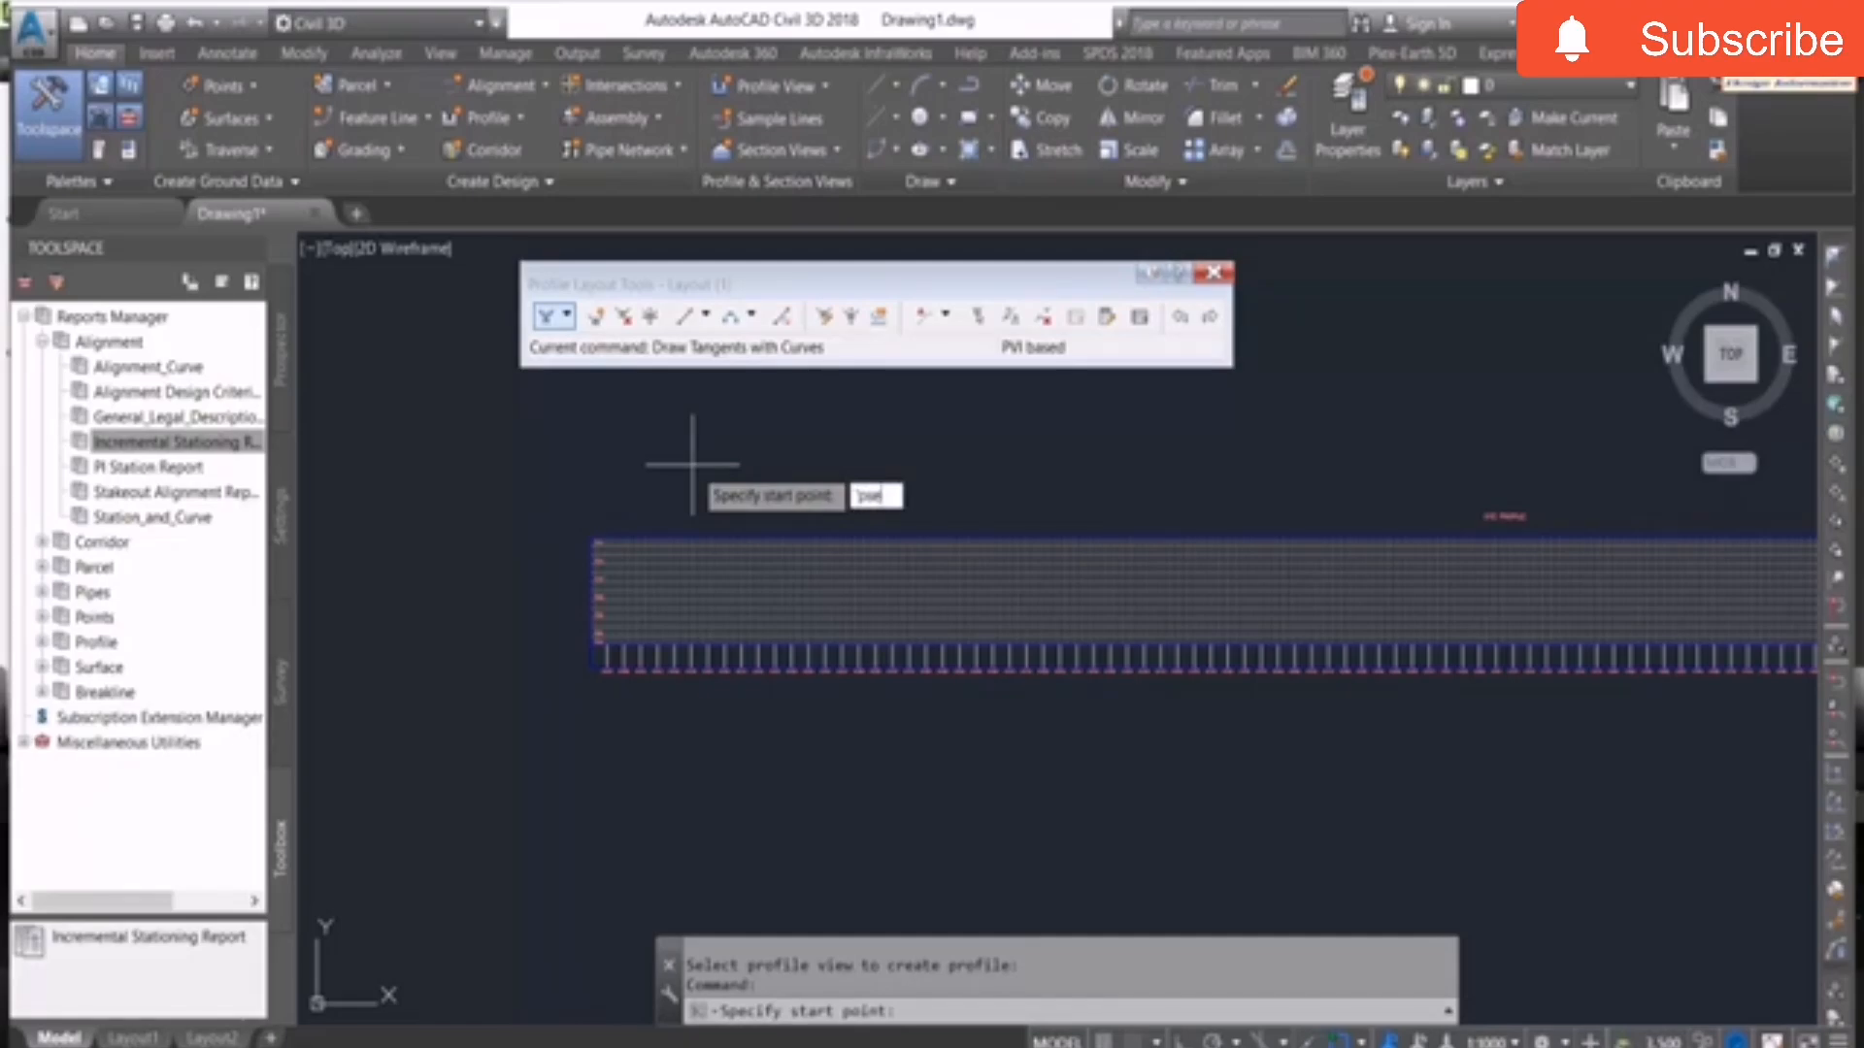
{"action": "key", "text": "Return"}
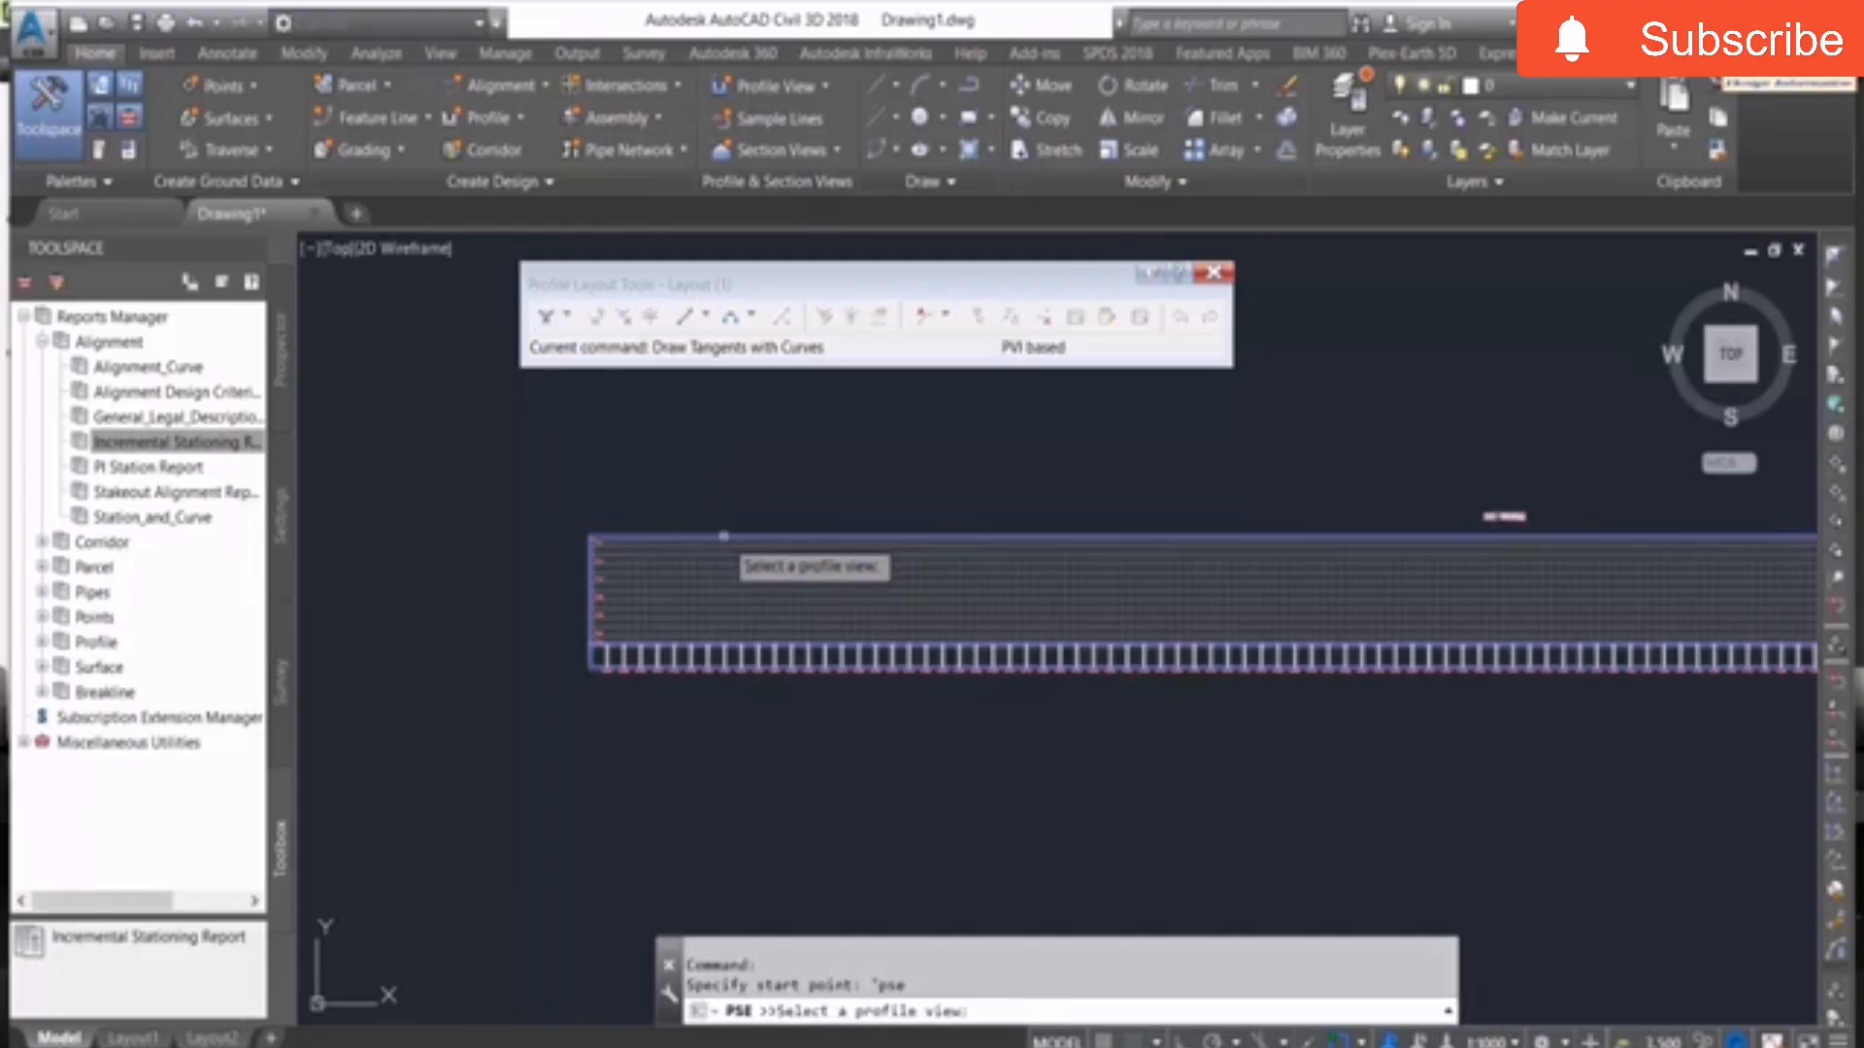
{"action": "left_click", "coordinate": [723, 536]}
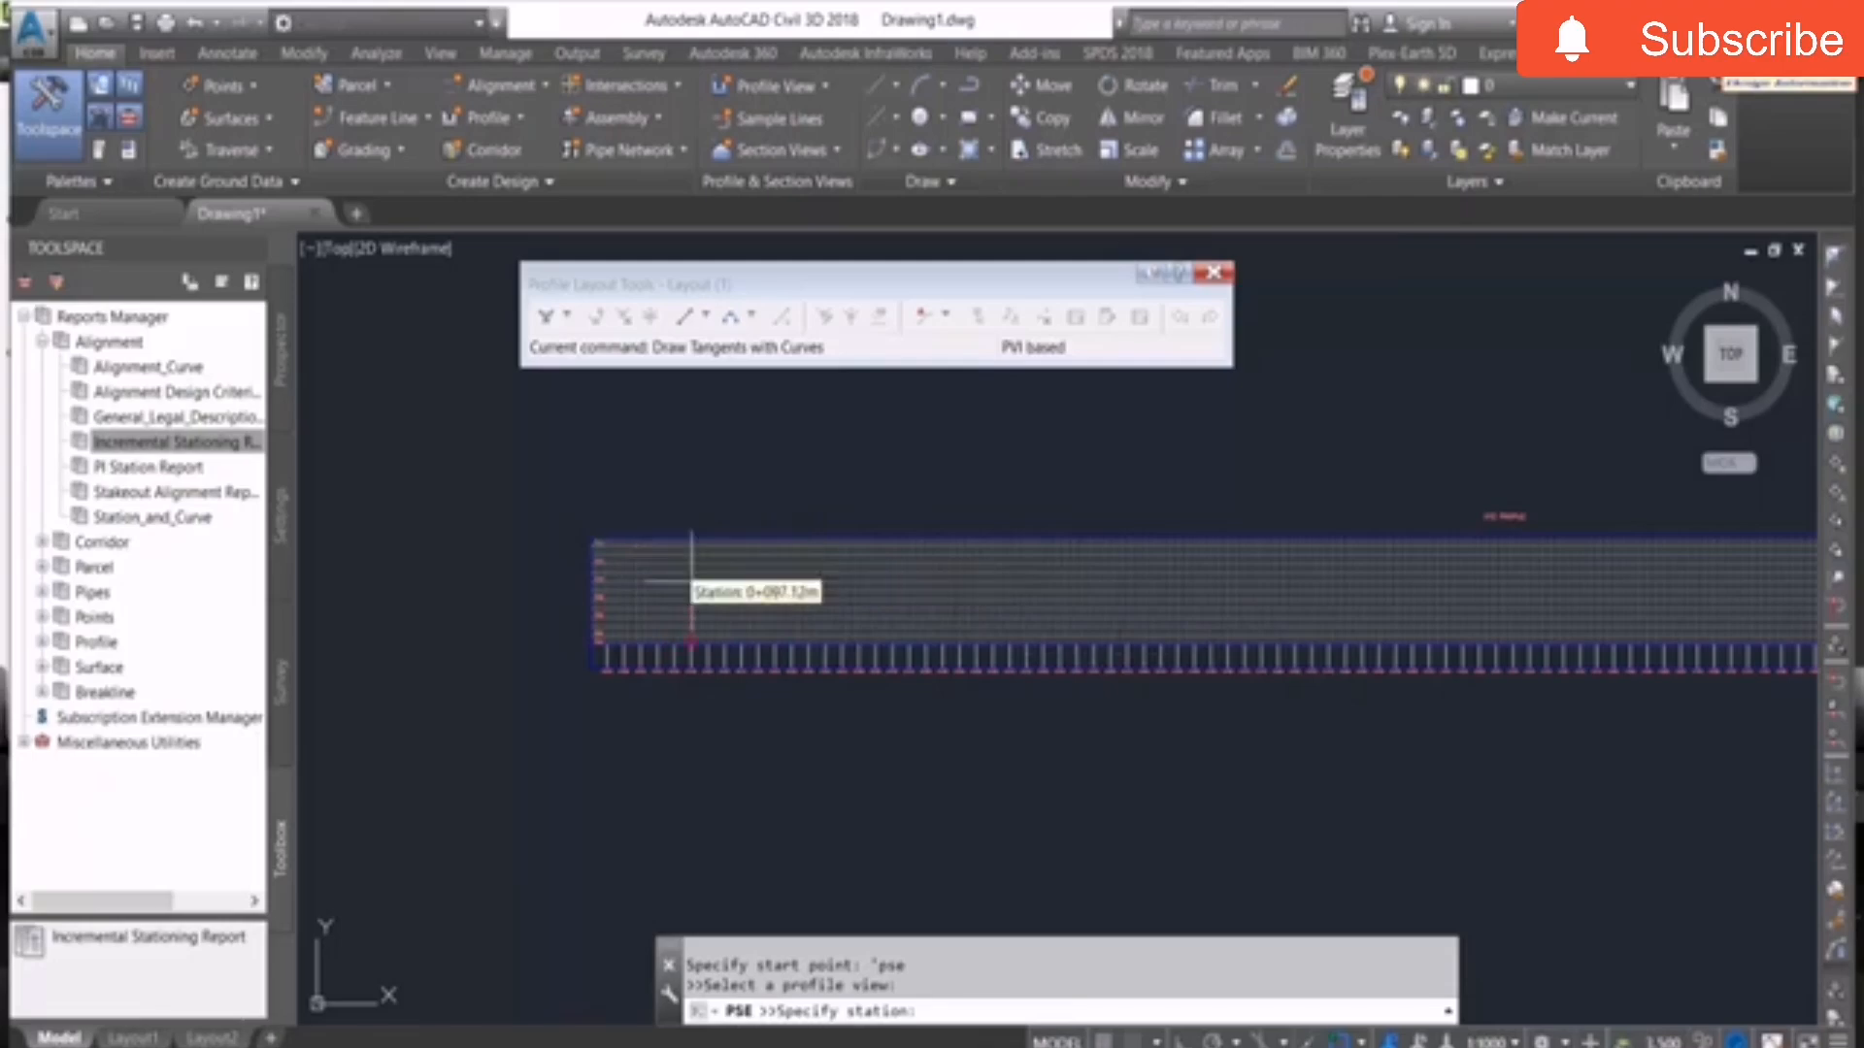
Look up the profile's starting point in the plan profile PDF and Excel sheet, and enter 0 as its station.
{"action": "key", "text": "alt+Tab"}
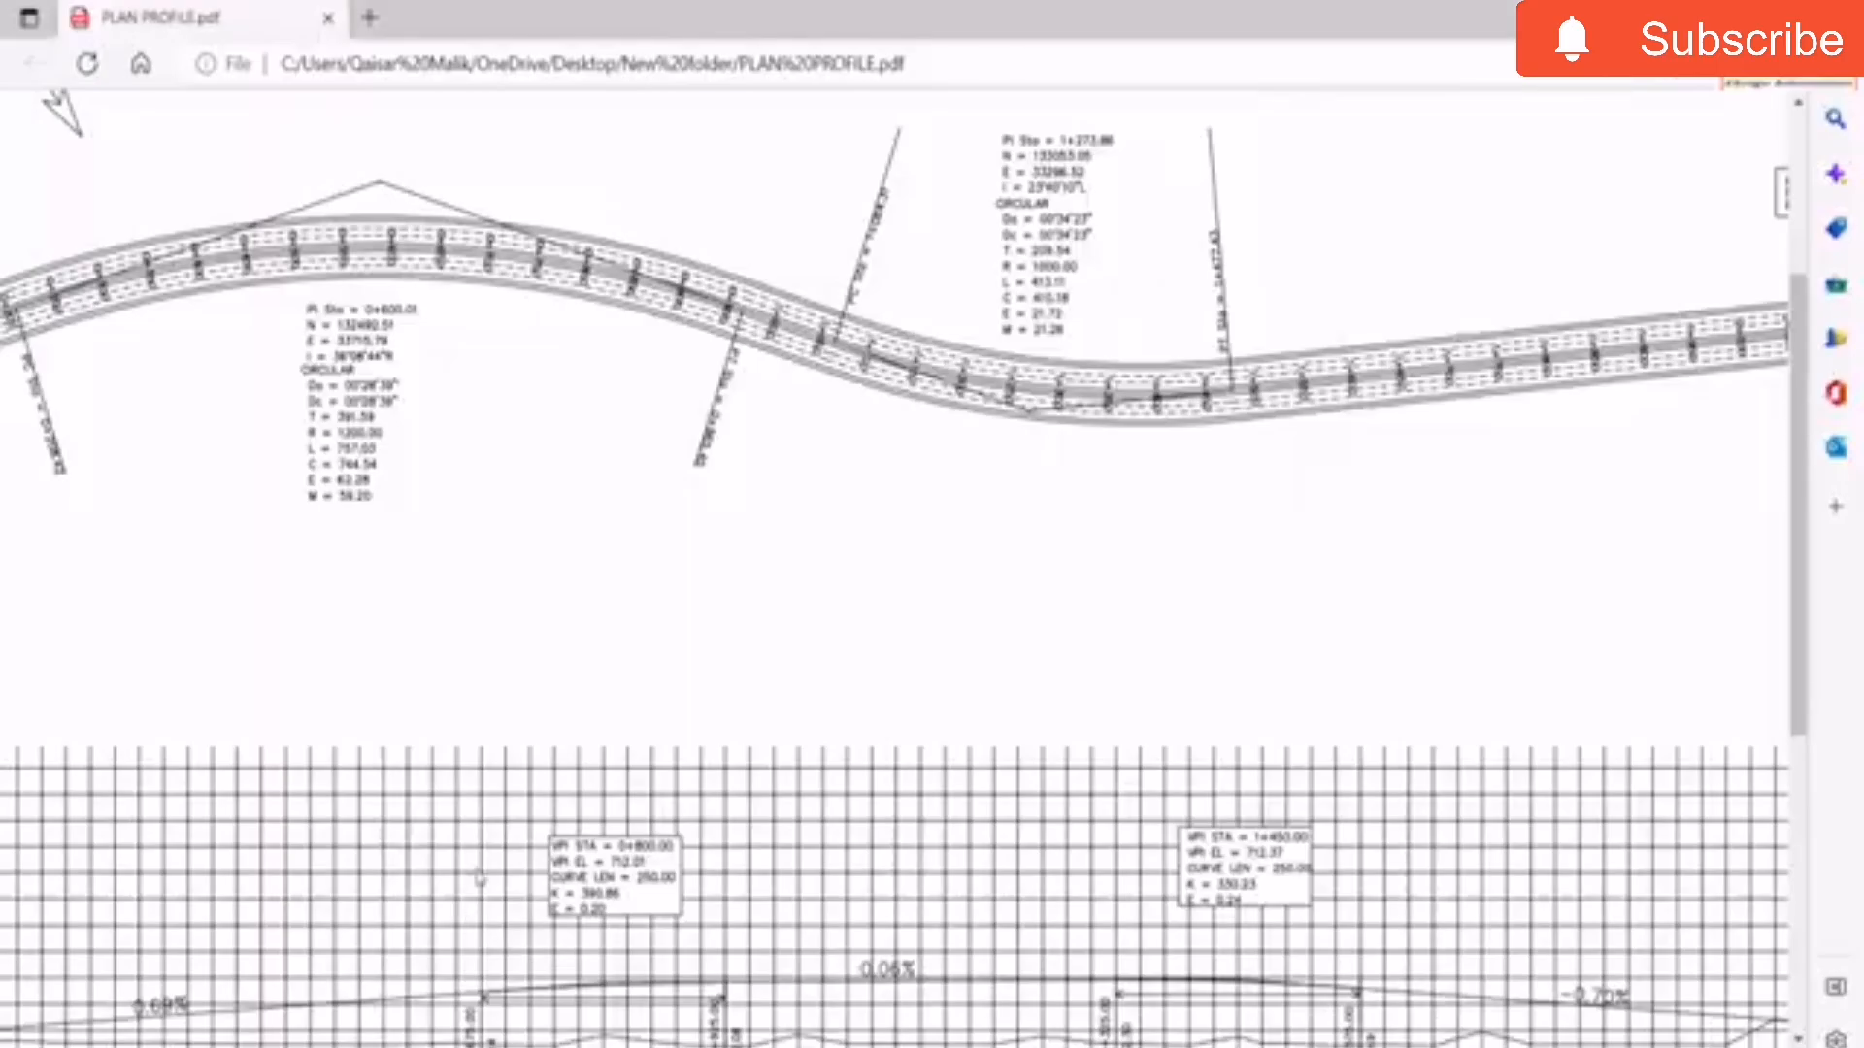
{"action": "scroll", "coordinate": [986, 738], "scroll_direction": "down", "scroll_amount": 1}
{"action": "scroll", "coordinate": [983, 737], "scroll_direction": "down", "scroll_amount": 1}
{"action": "scroll", "coordinate": [983, 738], "scroll_direction": "left", "scroll_amount": 3, "text": "shift"}
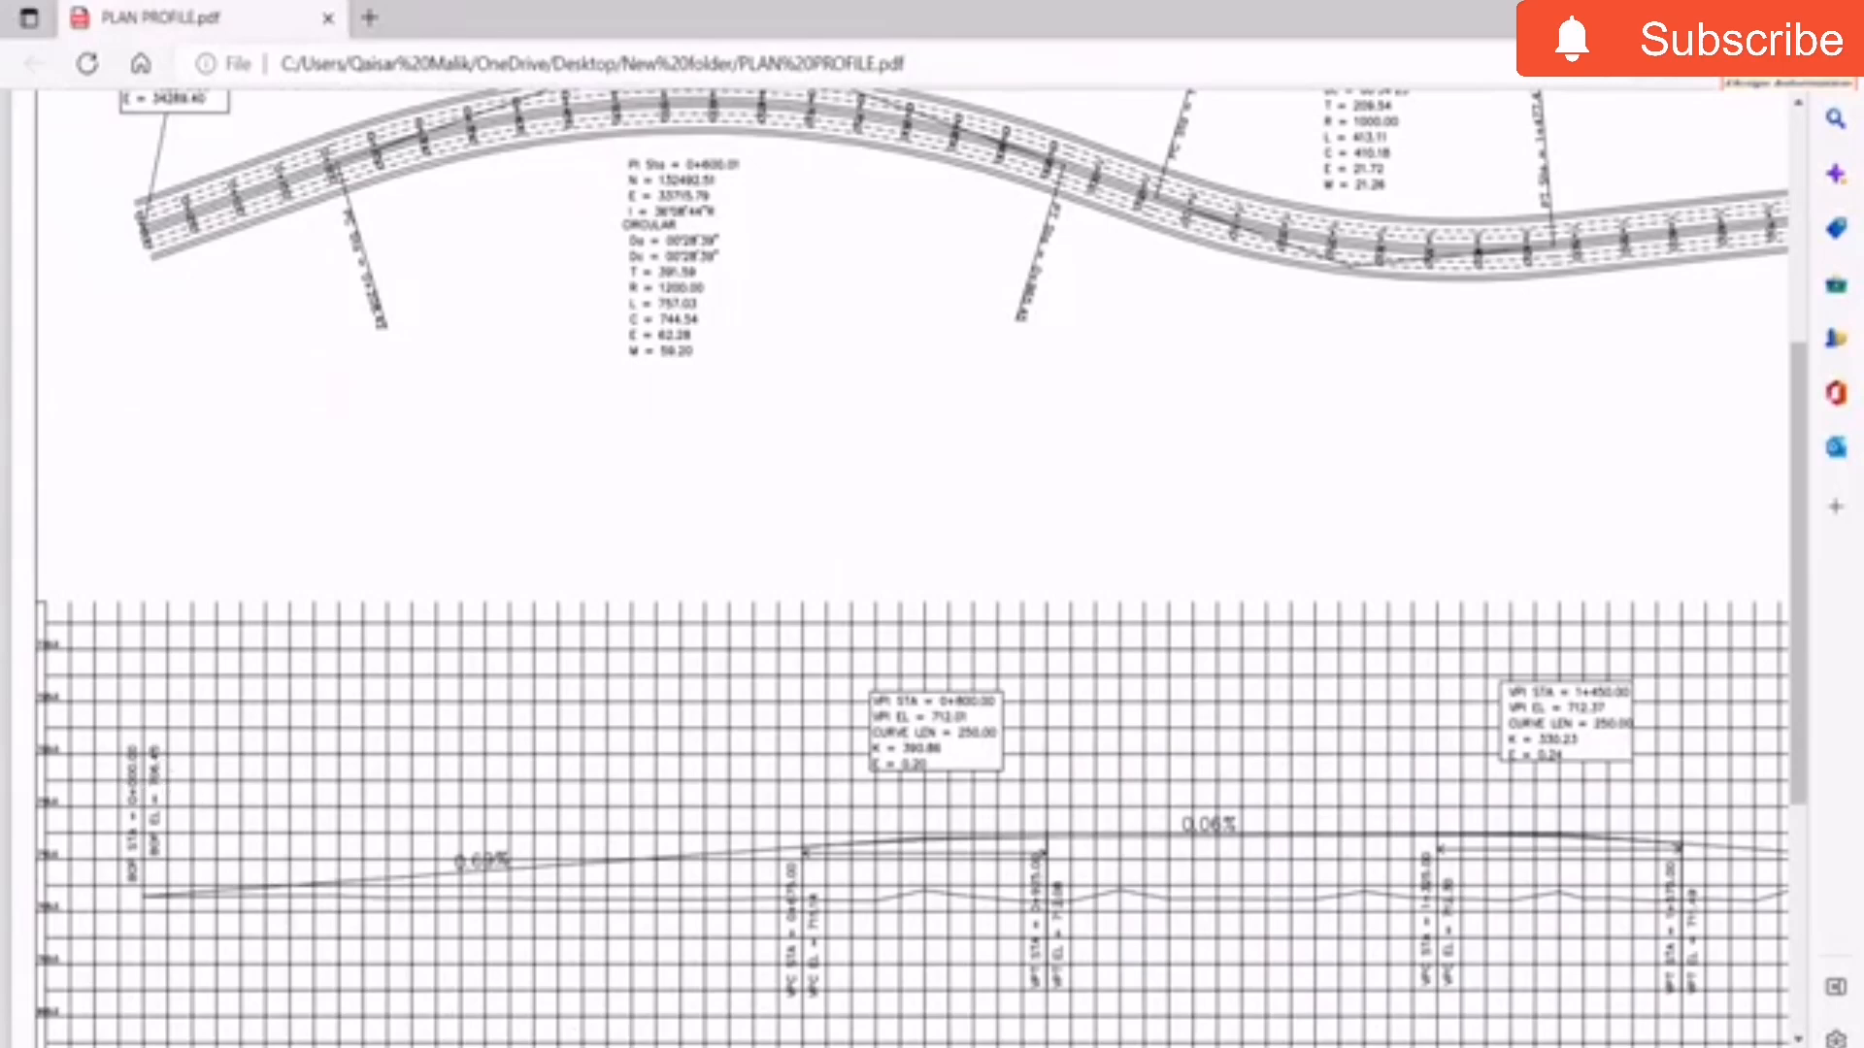
{"action": "key", "text": "alt+Tab"}
{"action": "left_click", "coordinate": [1783, 17]}
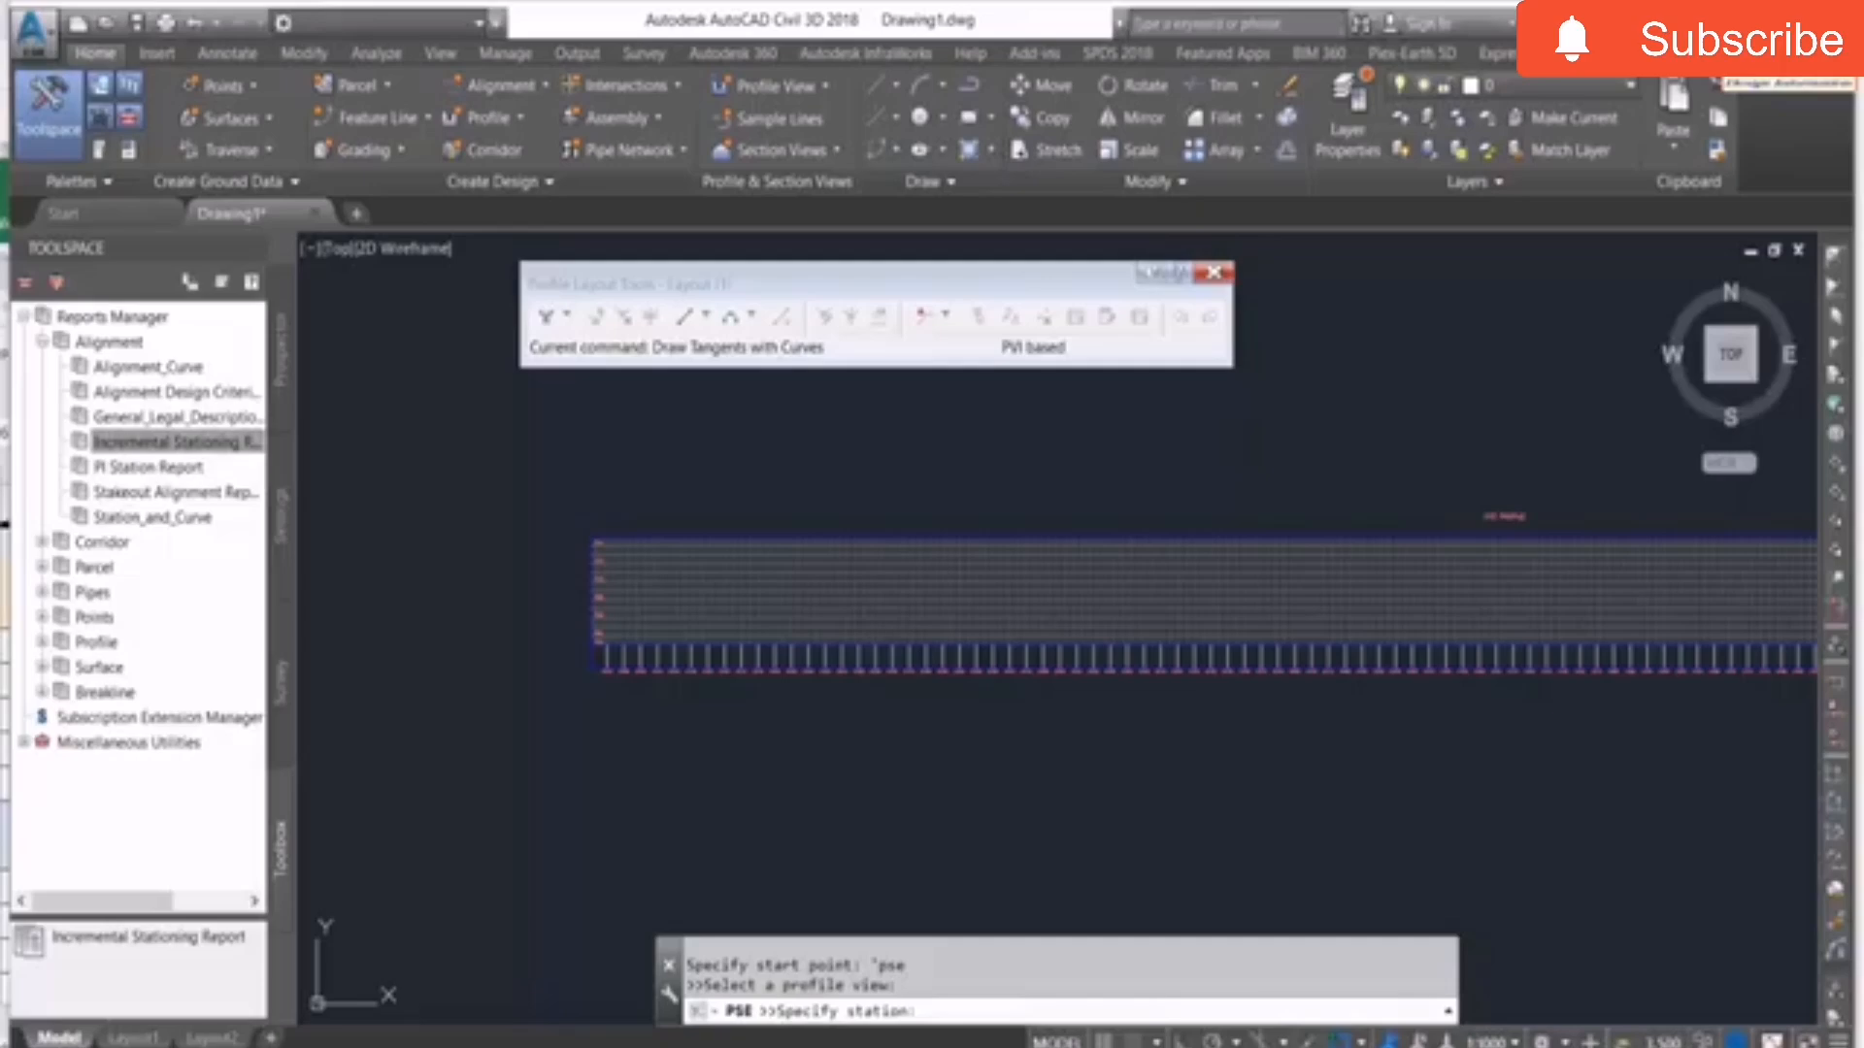
{"action": "key", "text": "alt+Tab"}
{"action": "scroll", "coordinate": [1429, 633], "scroll_direction": "down", "scroll_amount": 3}
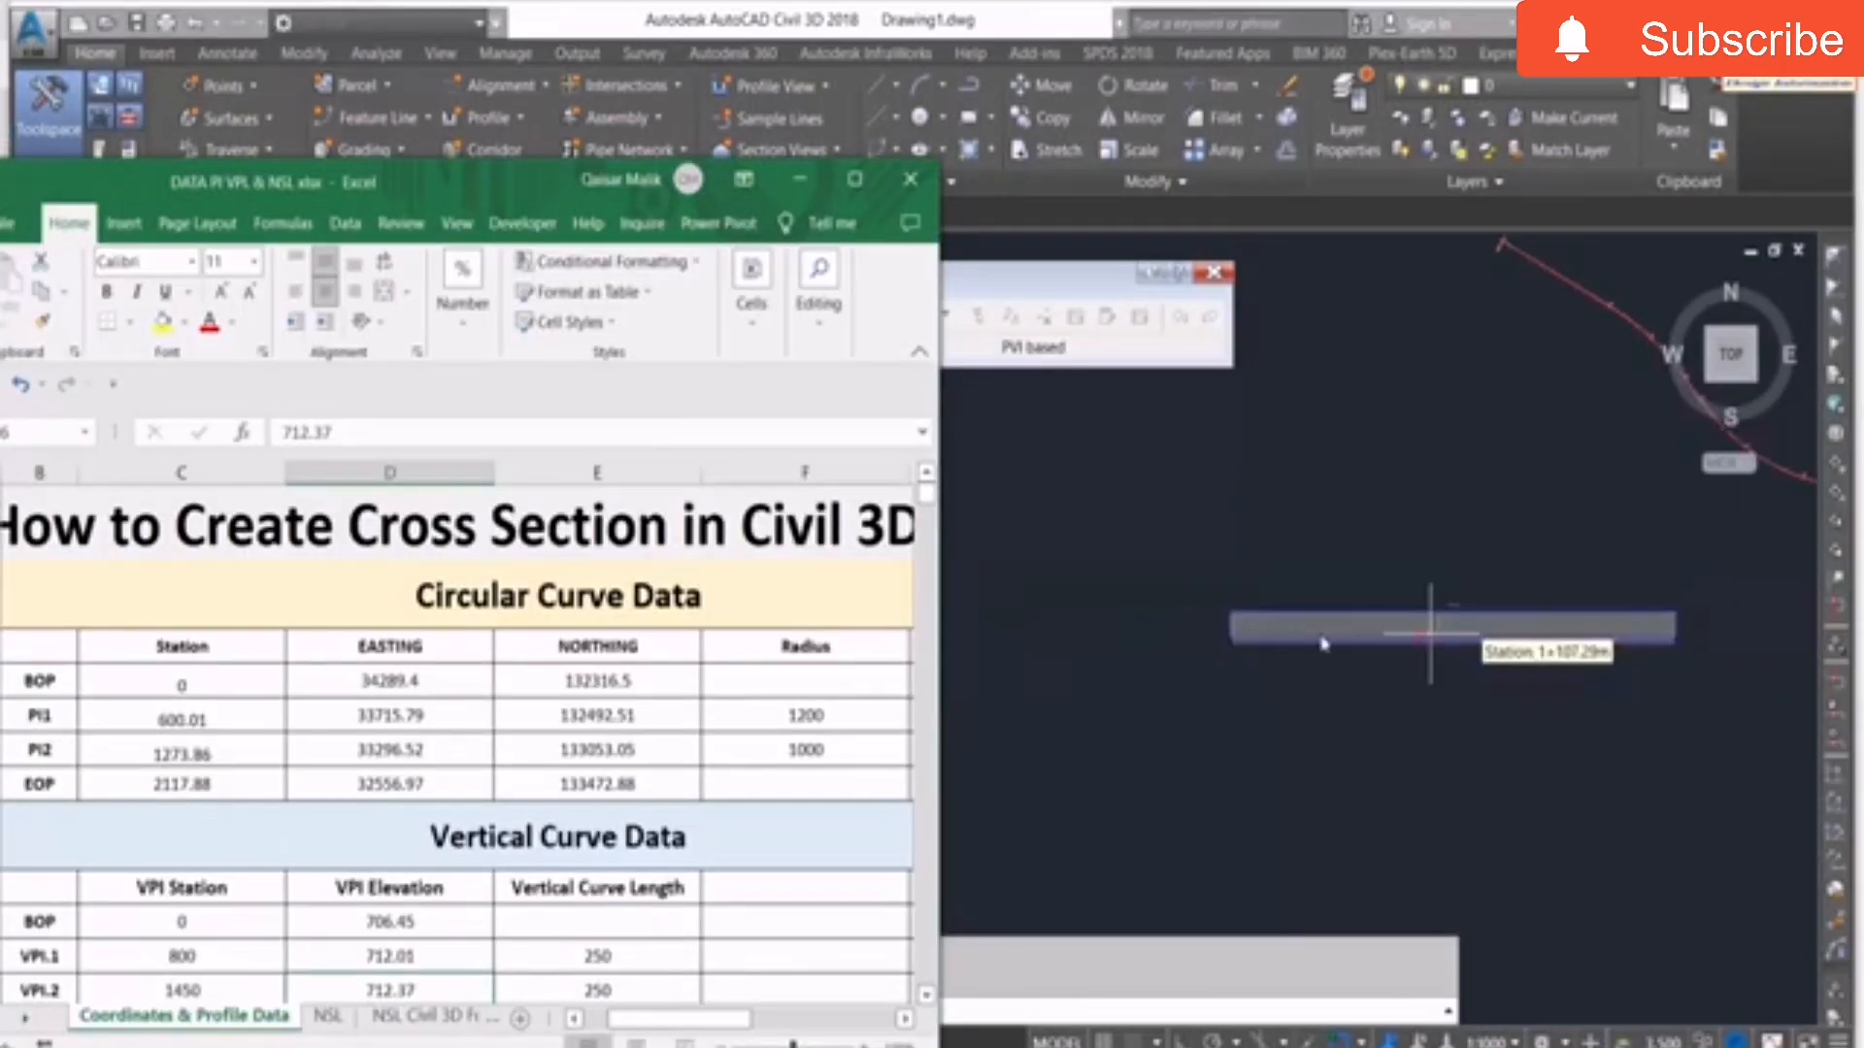
{"action": "scroll", "coordinate": [1229, 618], "scroll_direction": "up", "scroll_amount": 5}
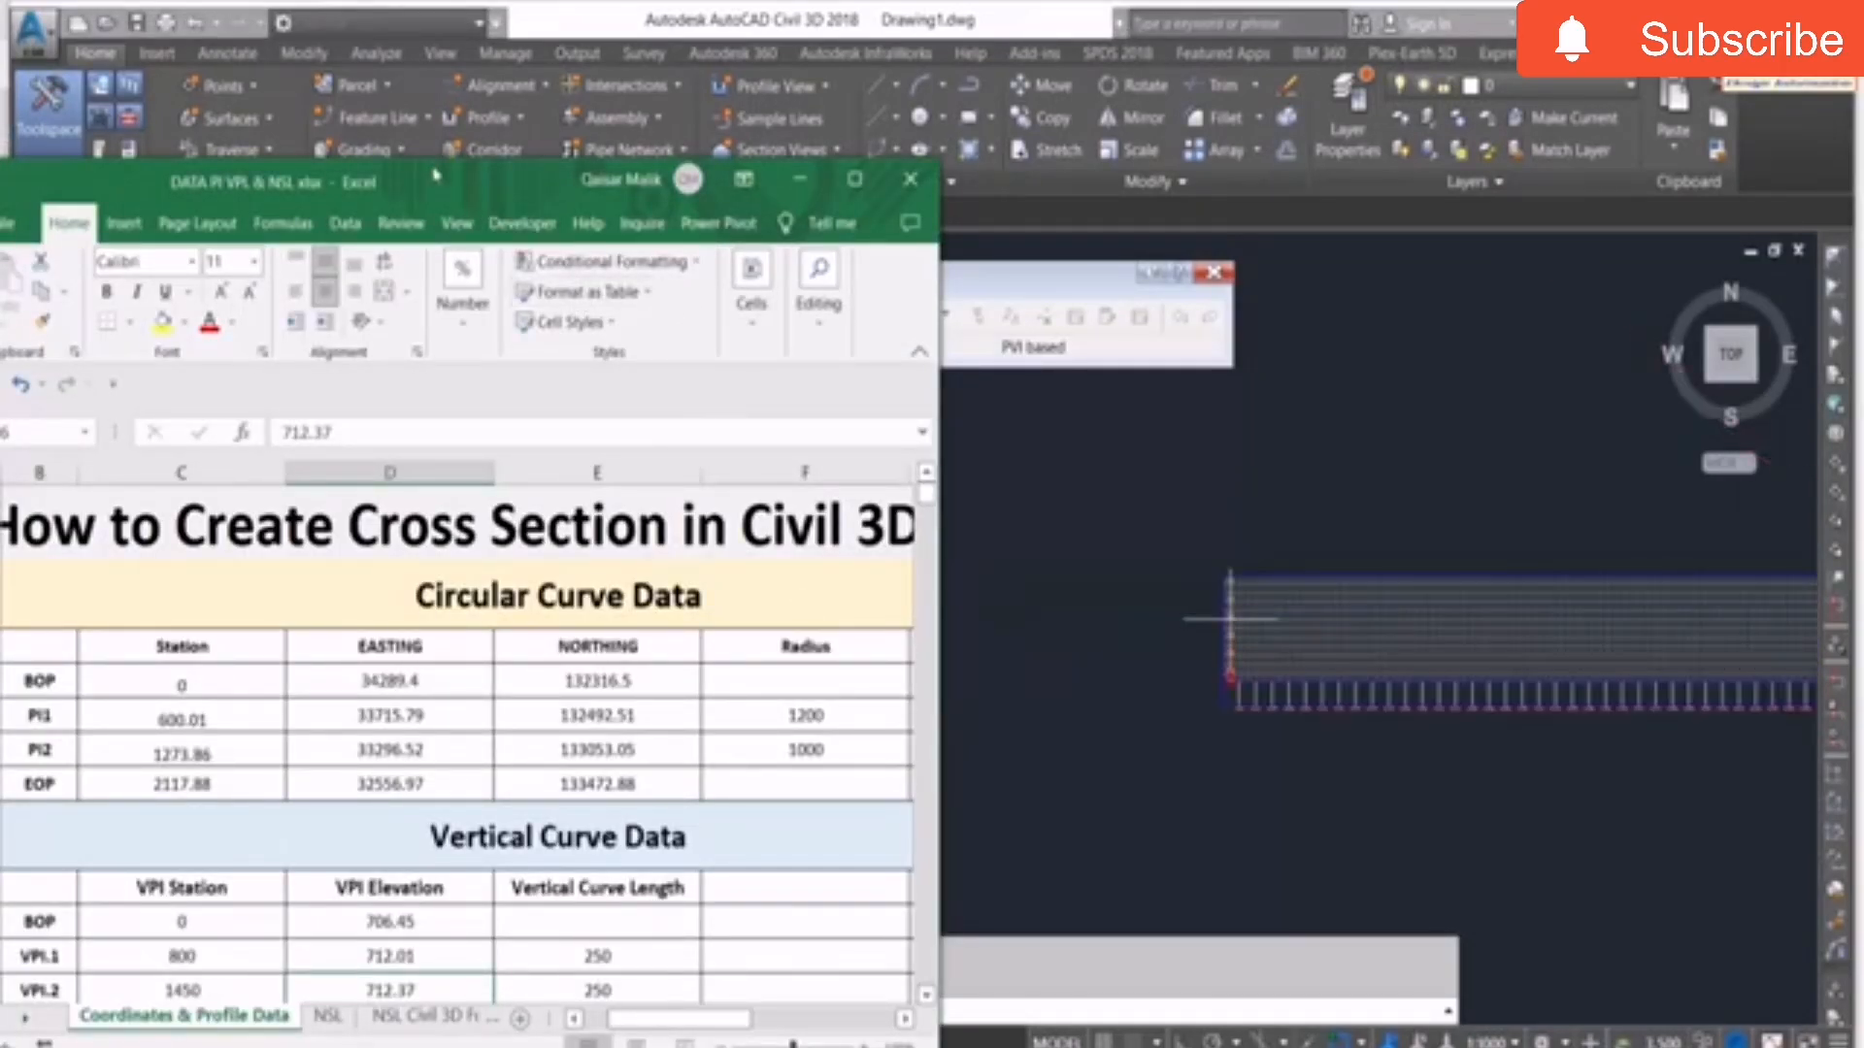
{"action": "left_click_drag", "start_coordinate": [440, 171], "coordinate": [508, 125]}
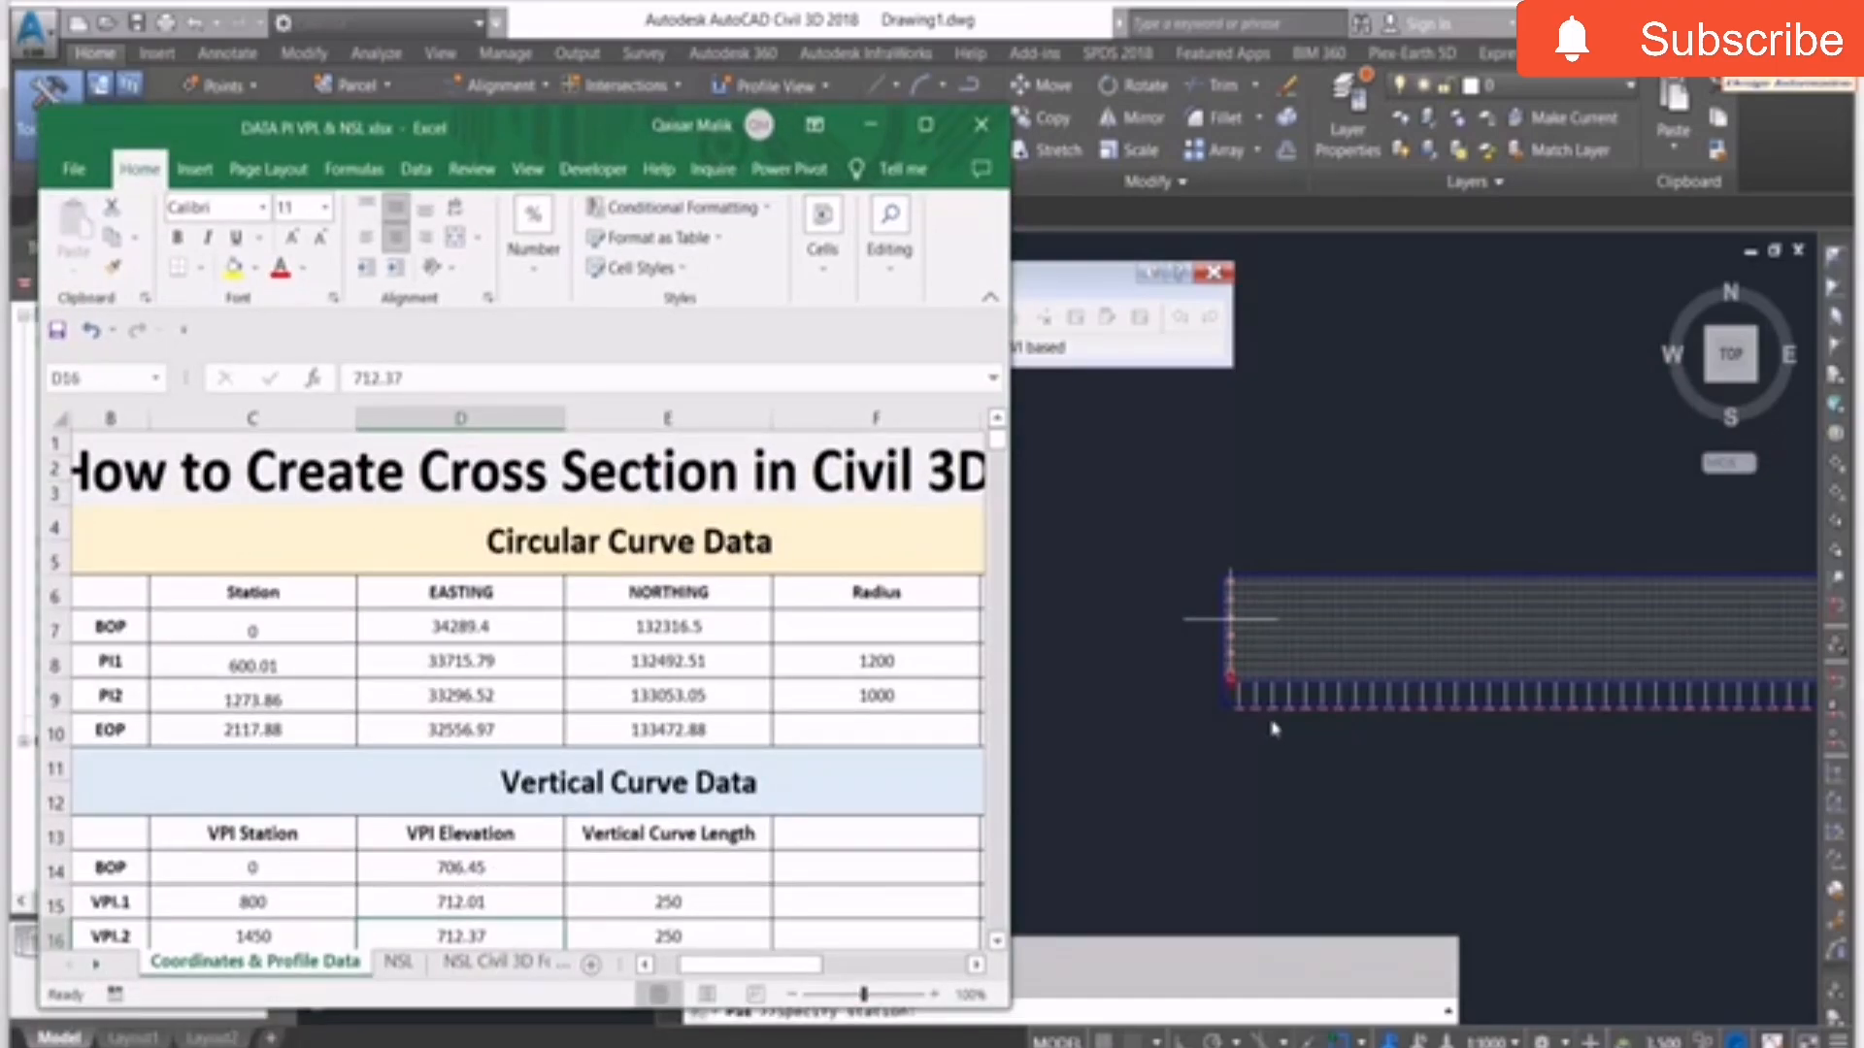
{"action": "key", "text": "alt+Tab"}
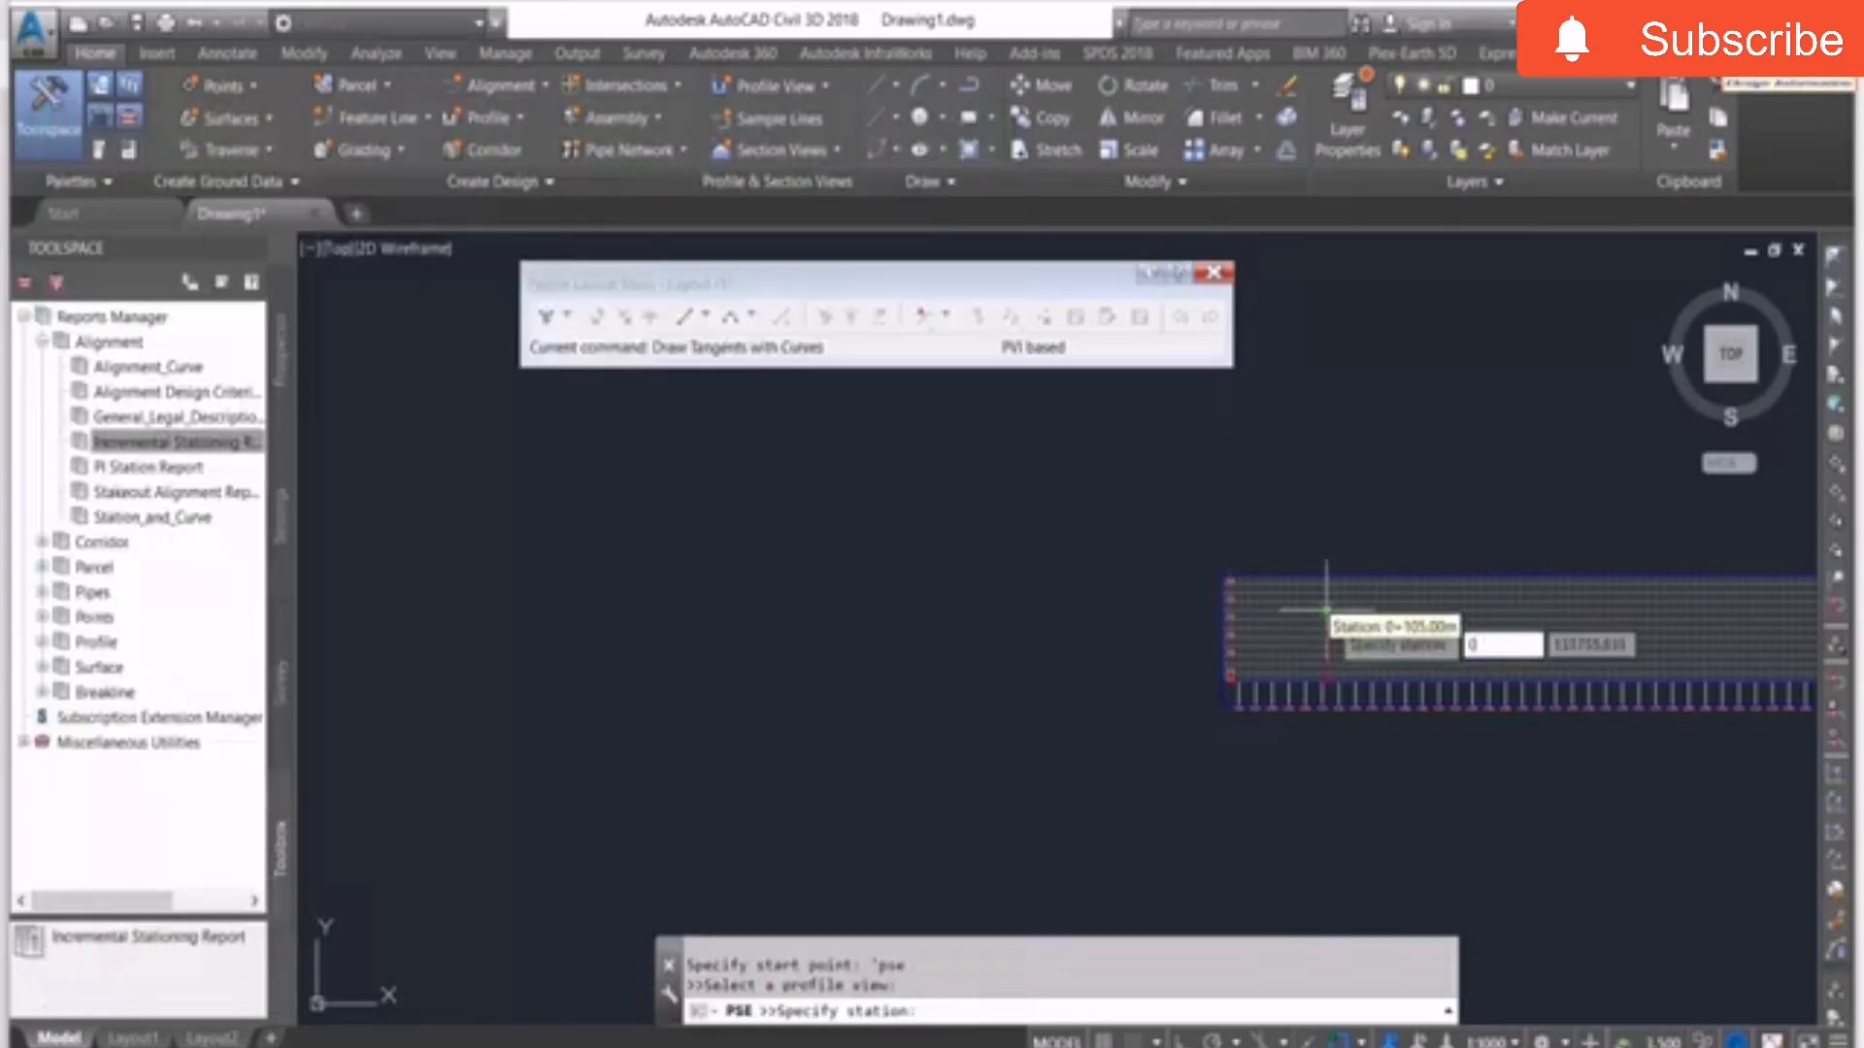
{"action": "key", "text": "Return"}
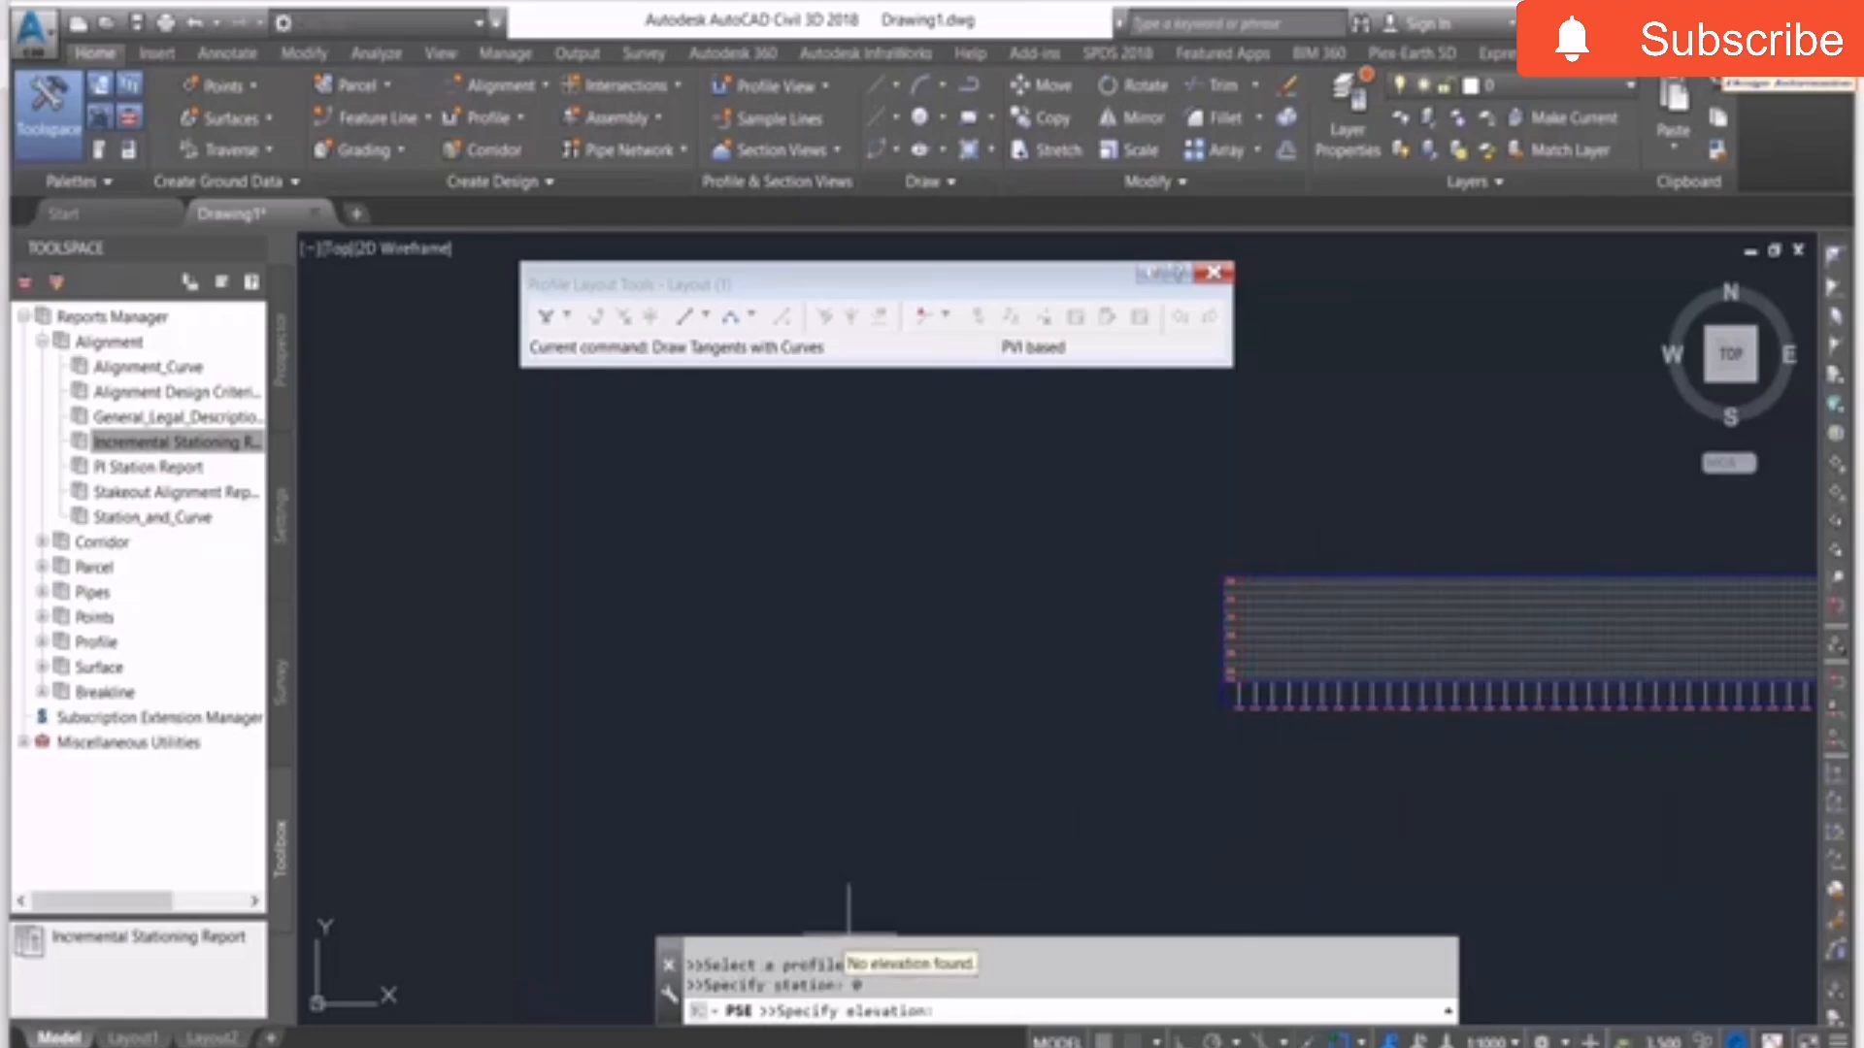
Check the BOP elevation in the Excel sheet and set the starting point's elevation to 706.45.
{"action": "key", "text": "alt+Tab"}
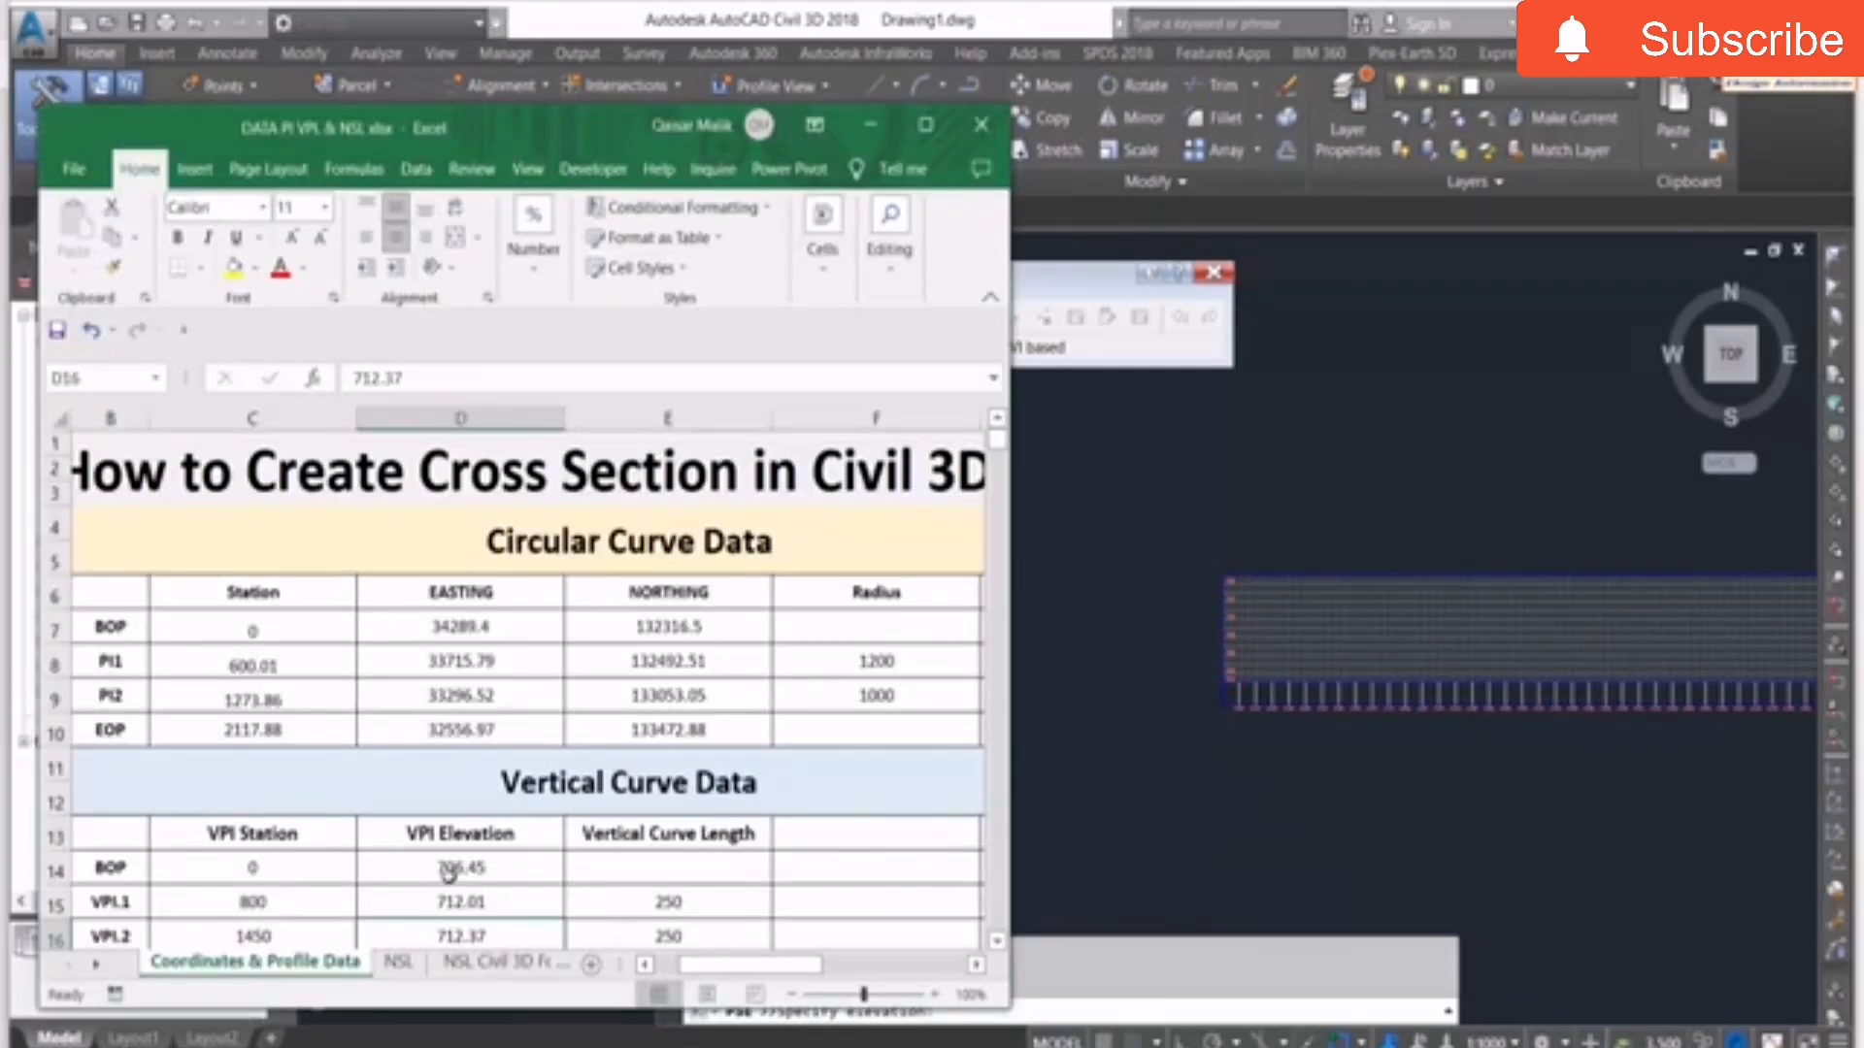
{"action": "type", "text": "706"}
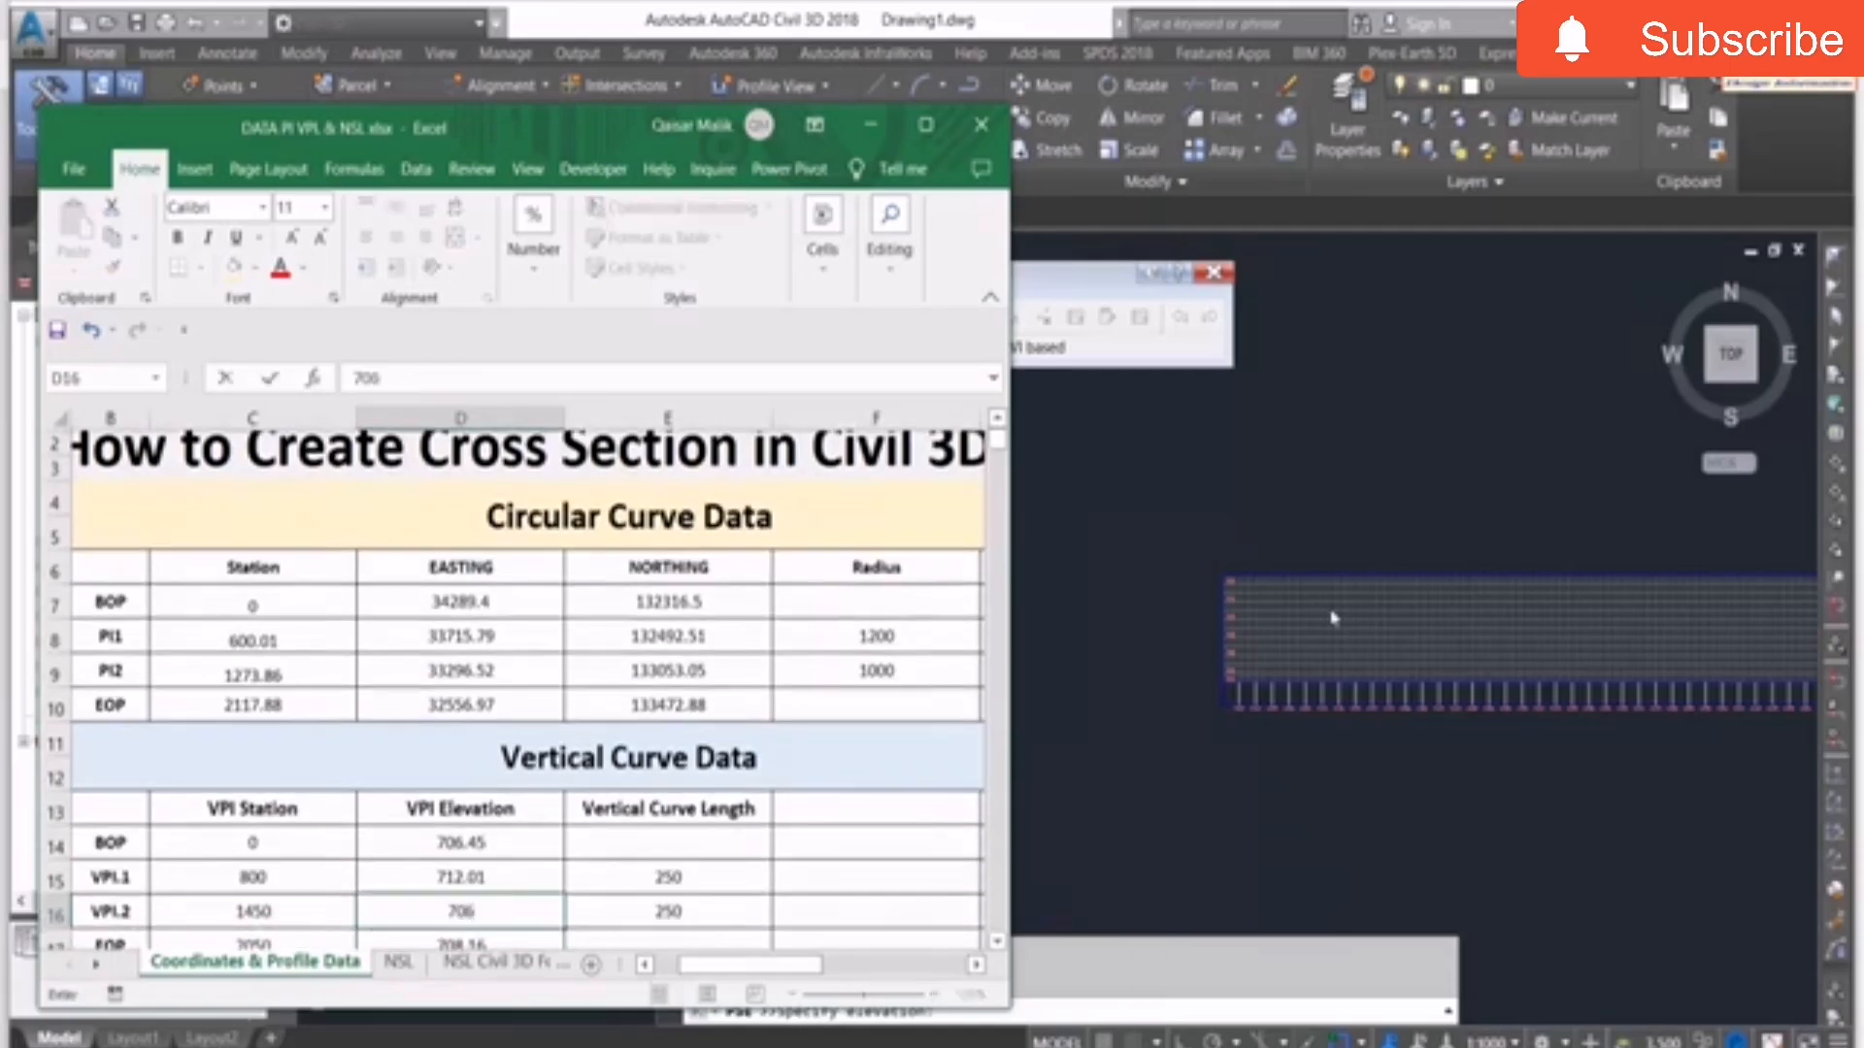
{"action": "left_click", "coordinate": [1362, 517]}
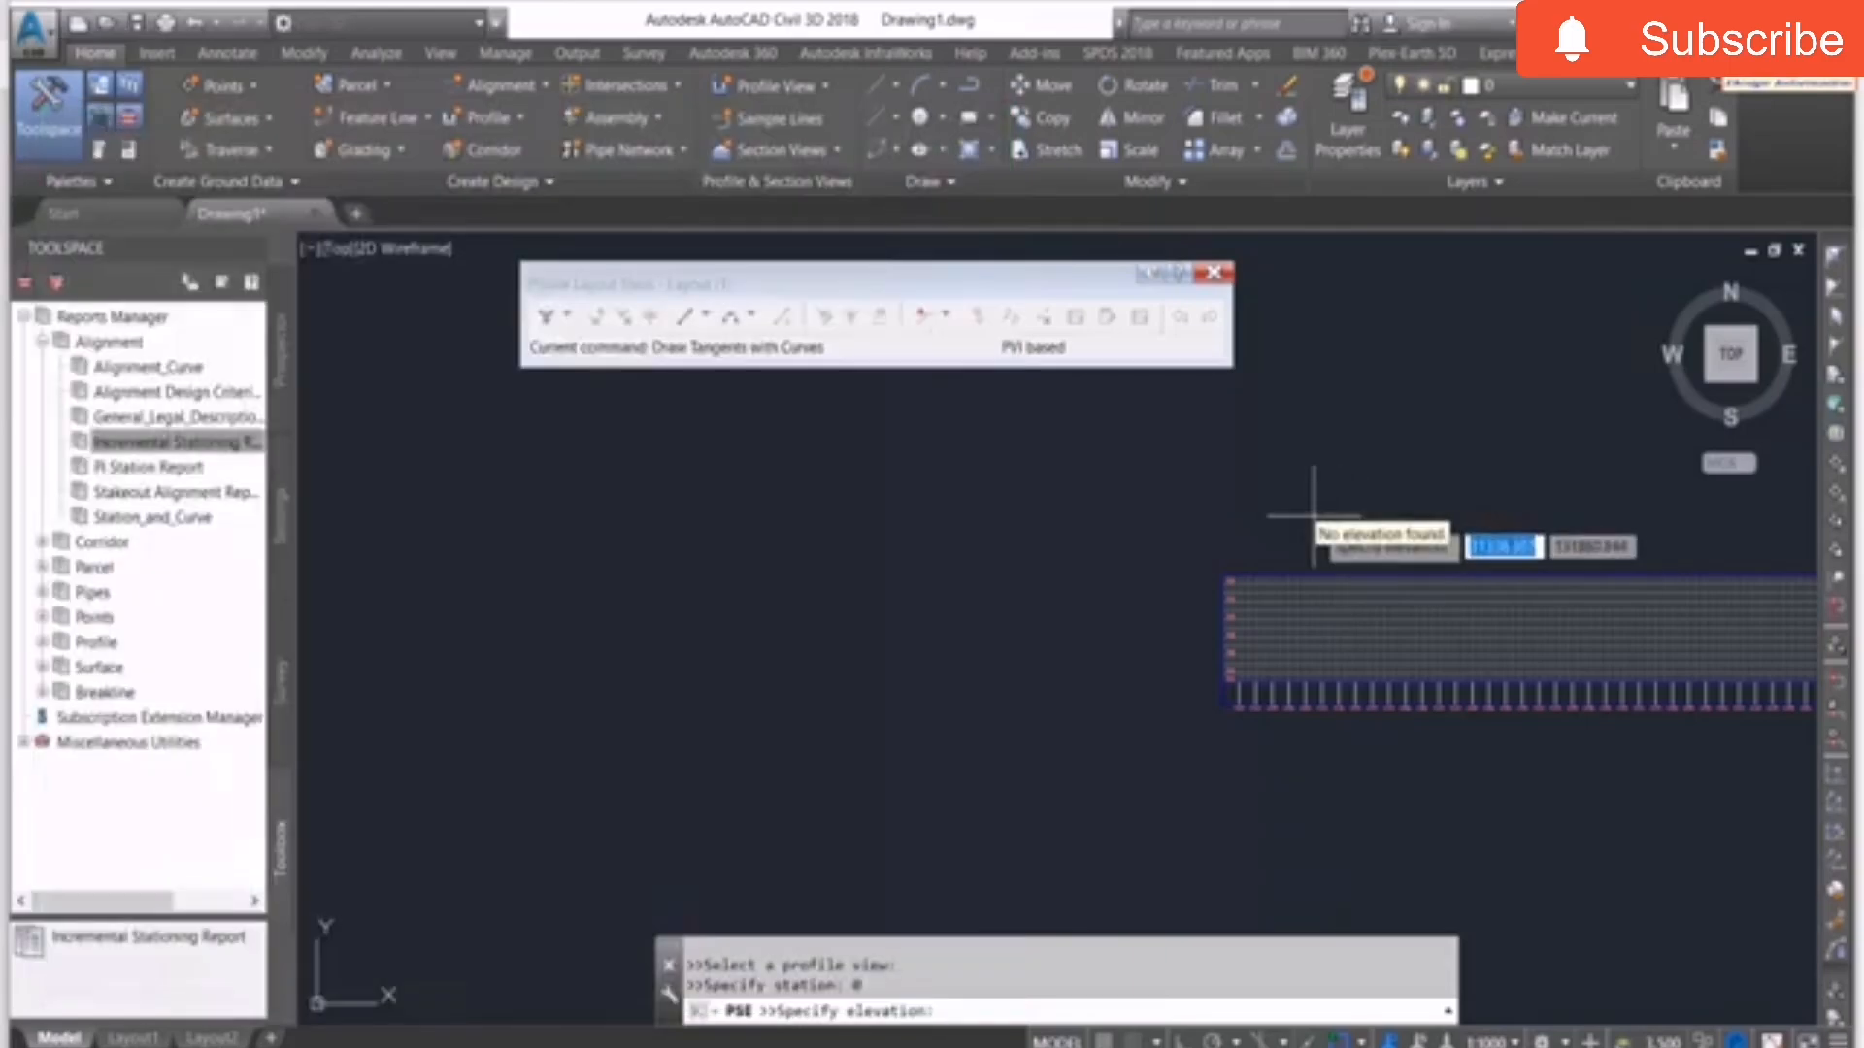
{"action": "type", "text": "706"}
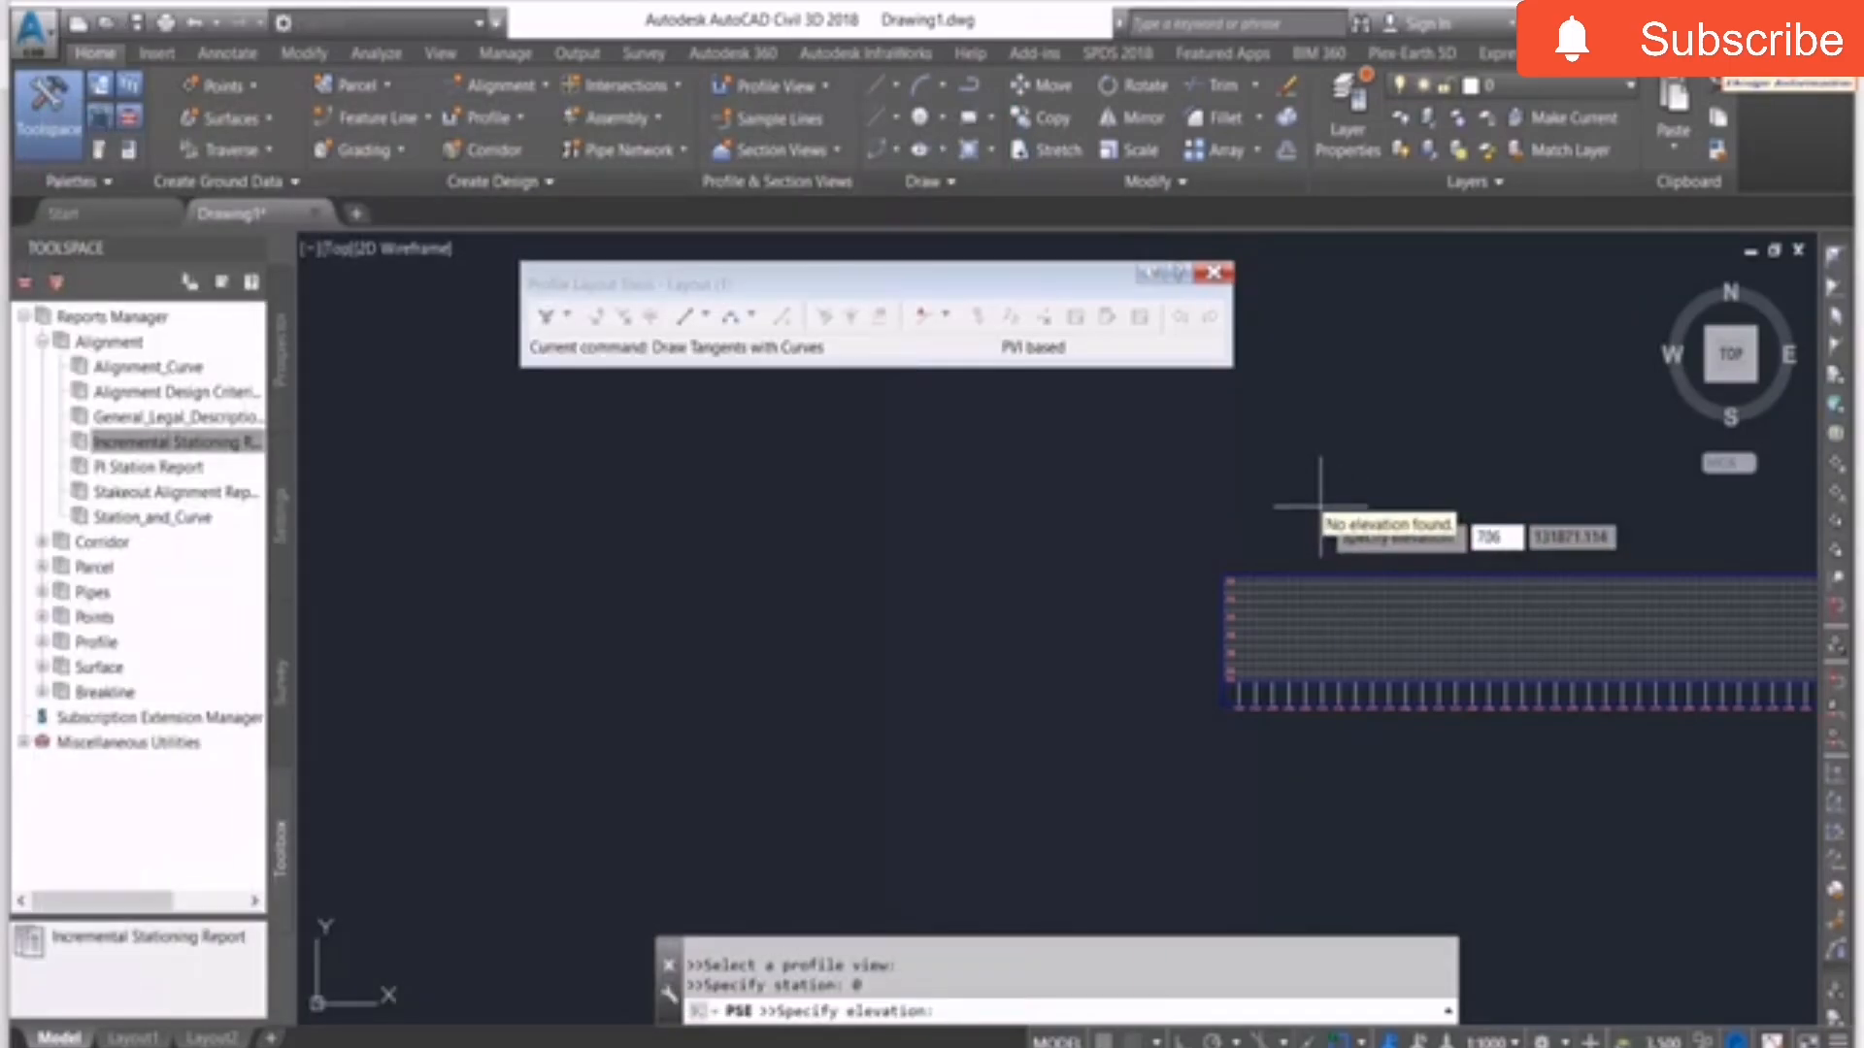
{"action": "type", "text": ".45"}
{"action": "key", "text": "Return"}
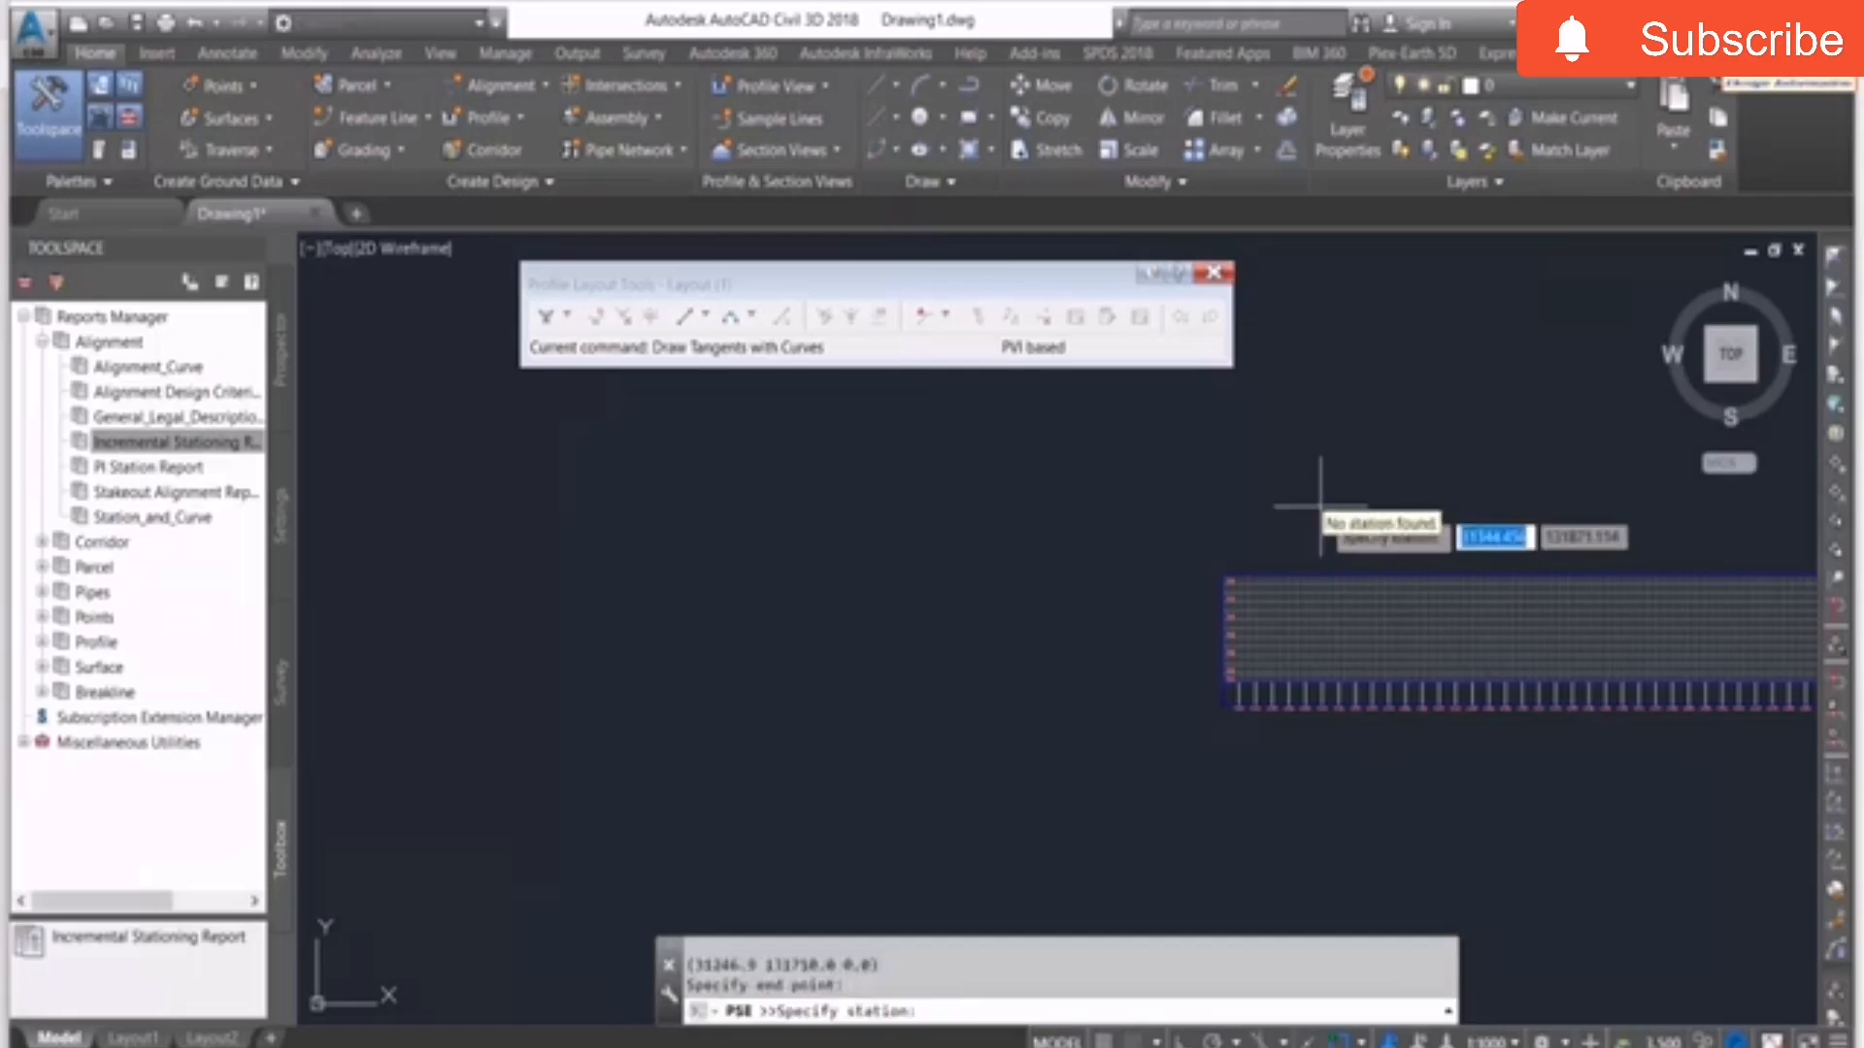
Check the VPI.1 row of the Excel vertical curve data and enter station 800 for the next profile point.
{"action": "scroll", "coordinate": [1131, 520], "scroll_direction": "down", "scroll_amount": 1}
{"action": "key", "text": "alt+Tab"}
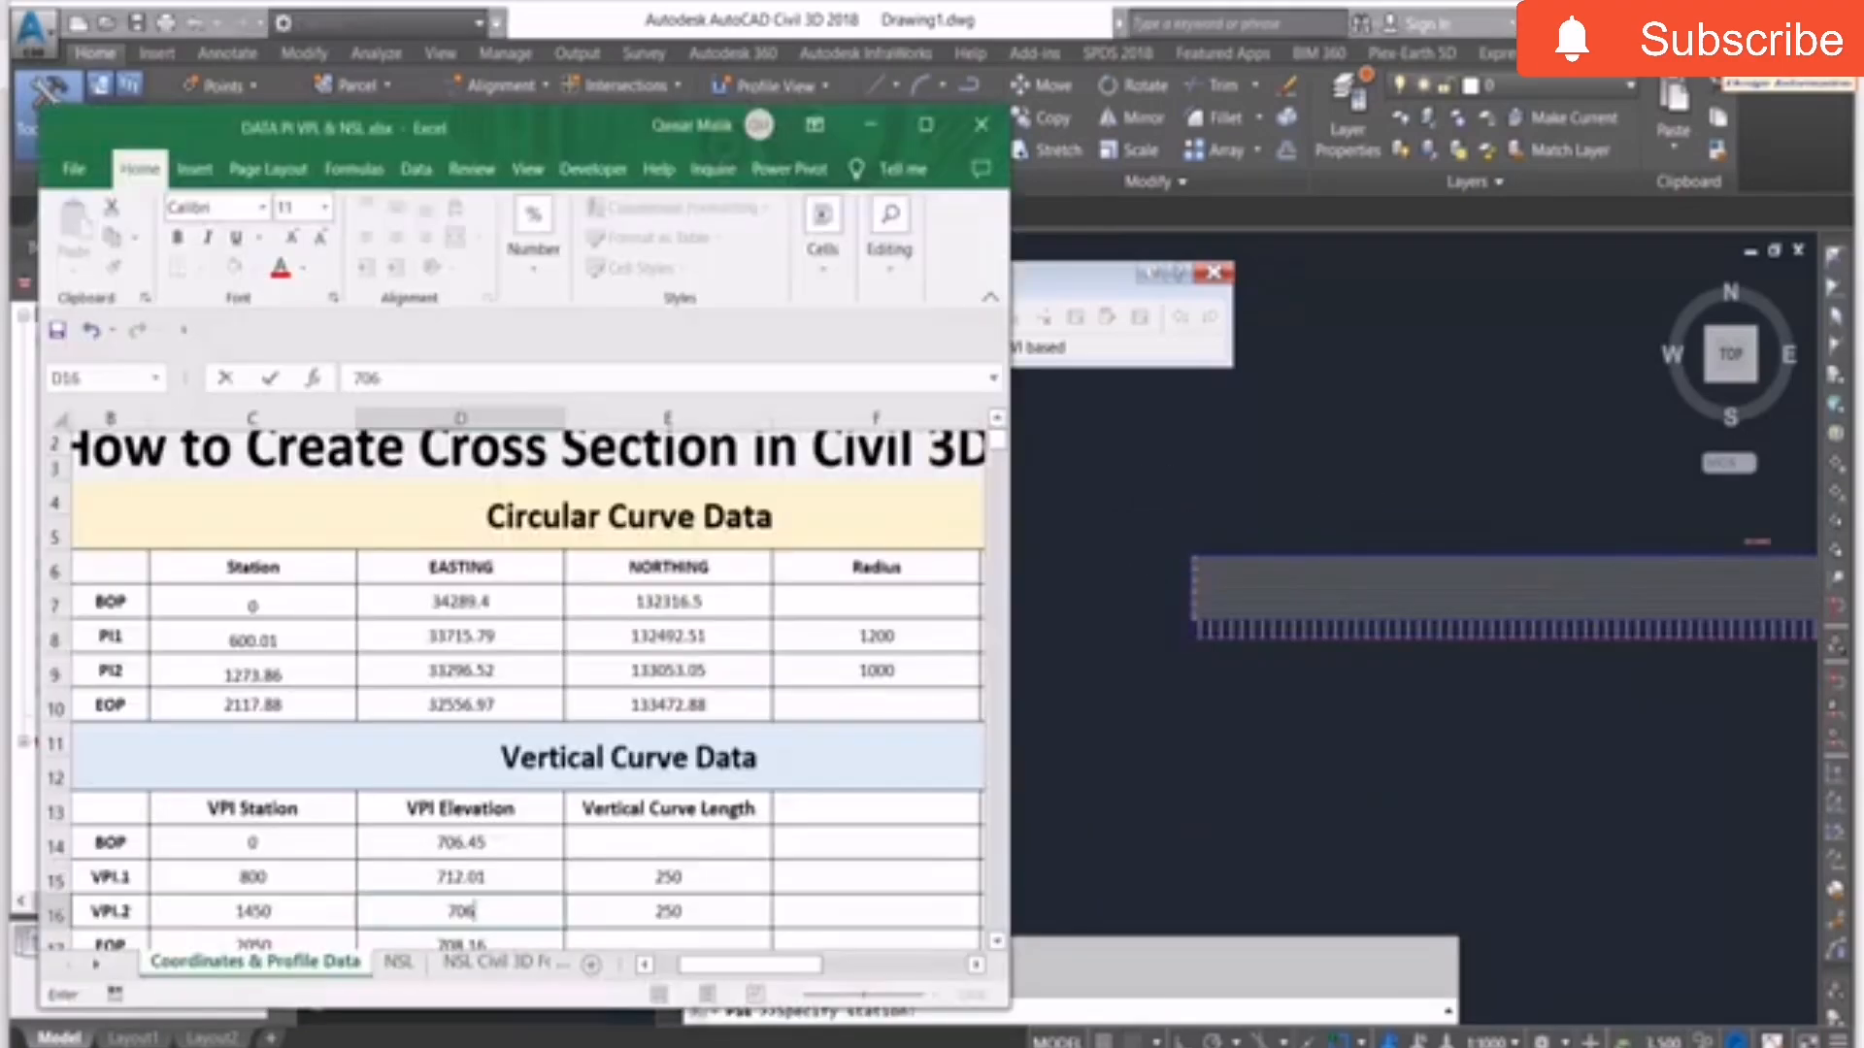
{"action": "scroll", "coordinate": [265, 796], "scroll_direction": "down", "scroll_amount": 1}
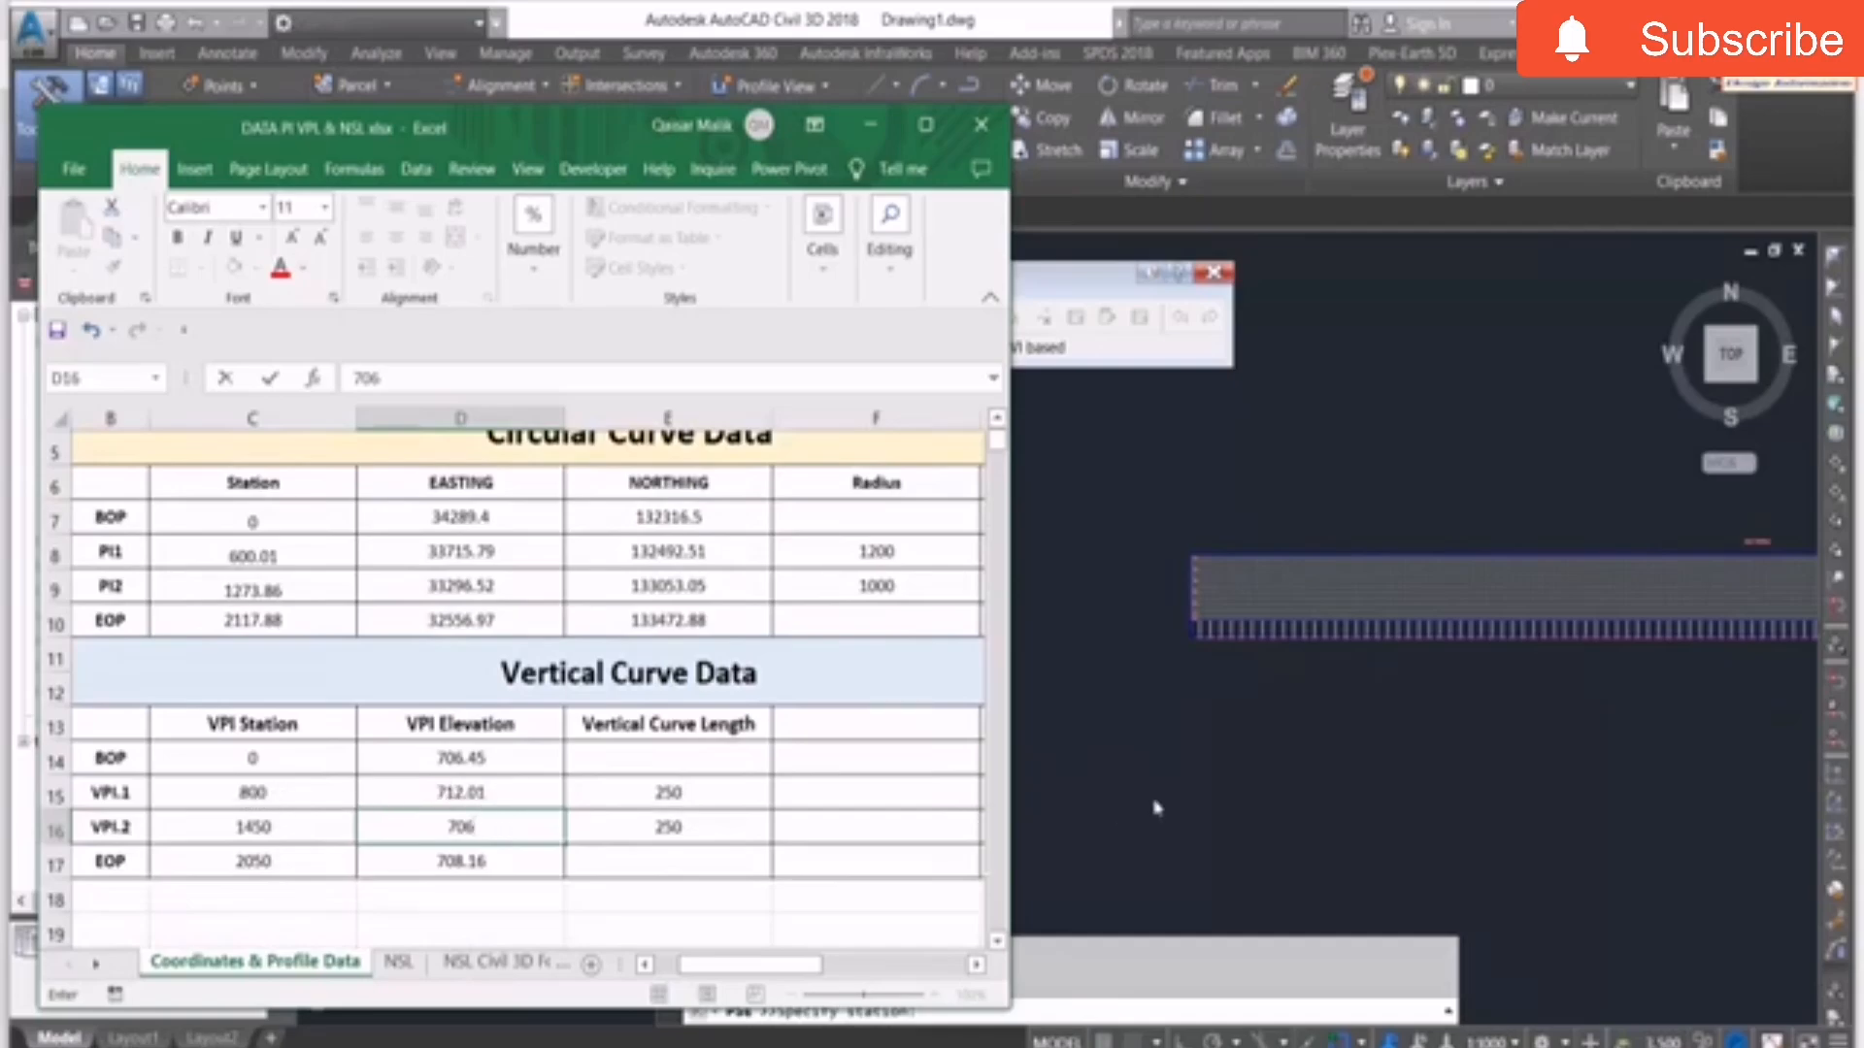
{"action": "left_click", "coordinate": [1490, 600]}
{"action": "mouse_move", "coordinate": [1519, 475]}
{"action": "middle_mouse_down"}
{"action": "mouse_move", "coordinate": [766, 666]}
{"action": "mouse_move", "coordinate": [1027, 624]}
{"action": "middle_mouse_up"}
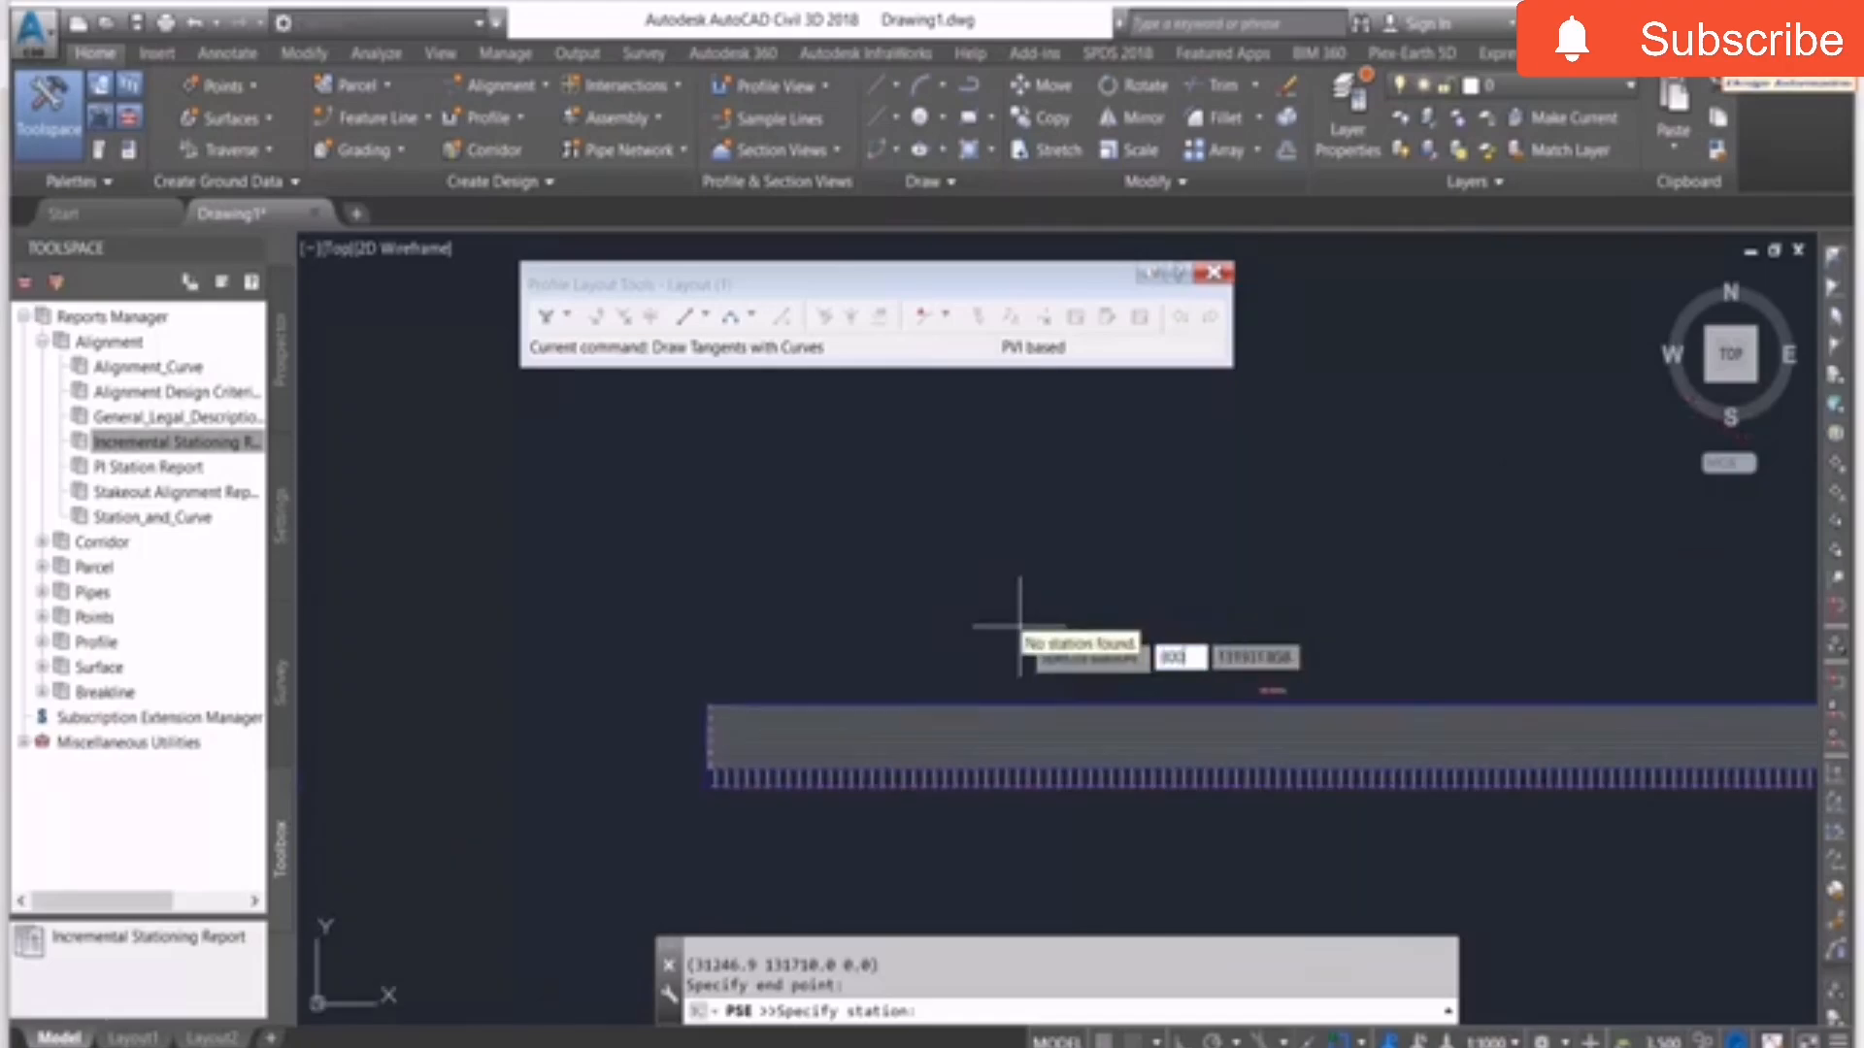
{"action": "type", "text": "800"}
{"action": "key", "text": "Return"}
Set the VPI.1 elevation to 712.01, checking it against Excel, to draw the first tangent.
{"action": "type", "text": "712"}
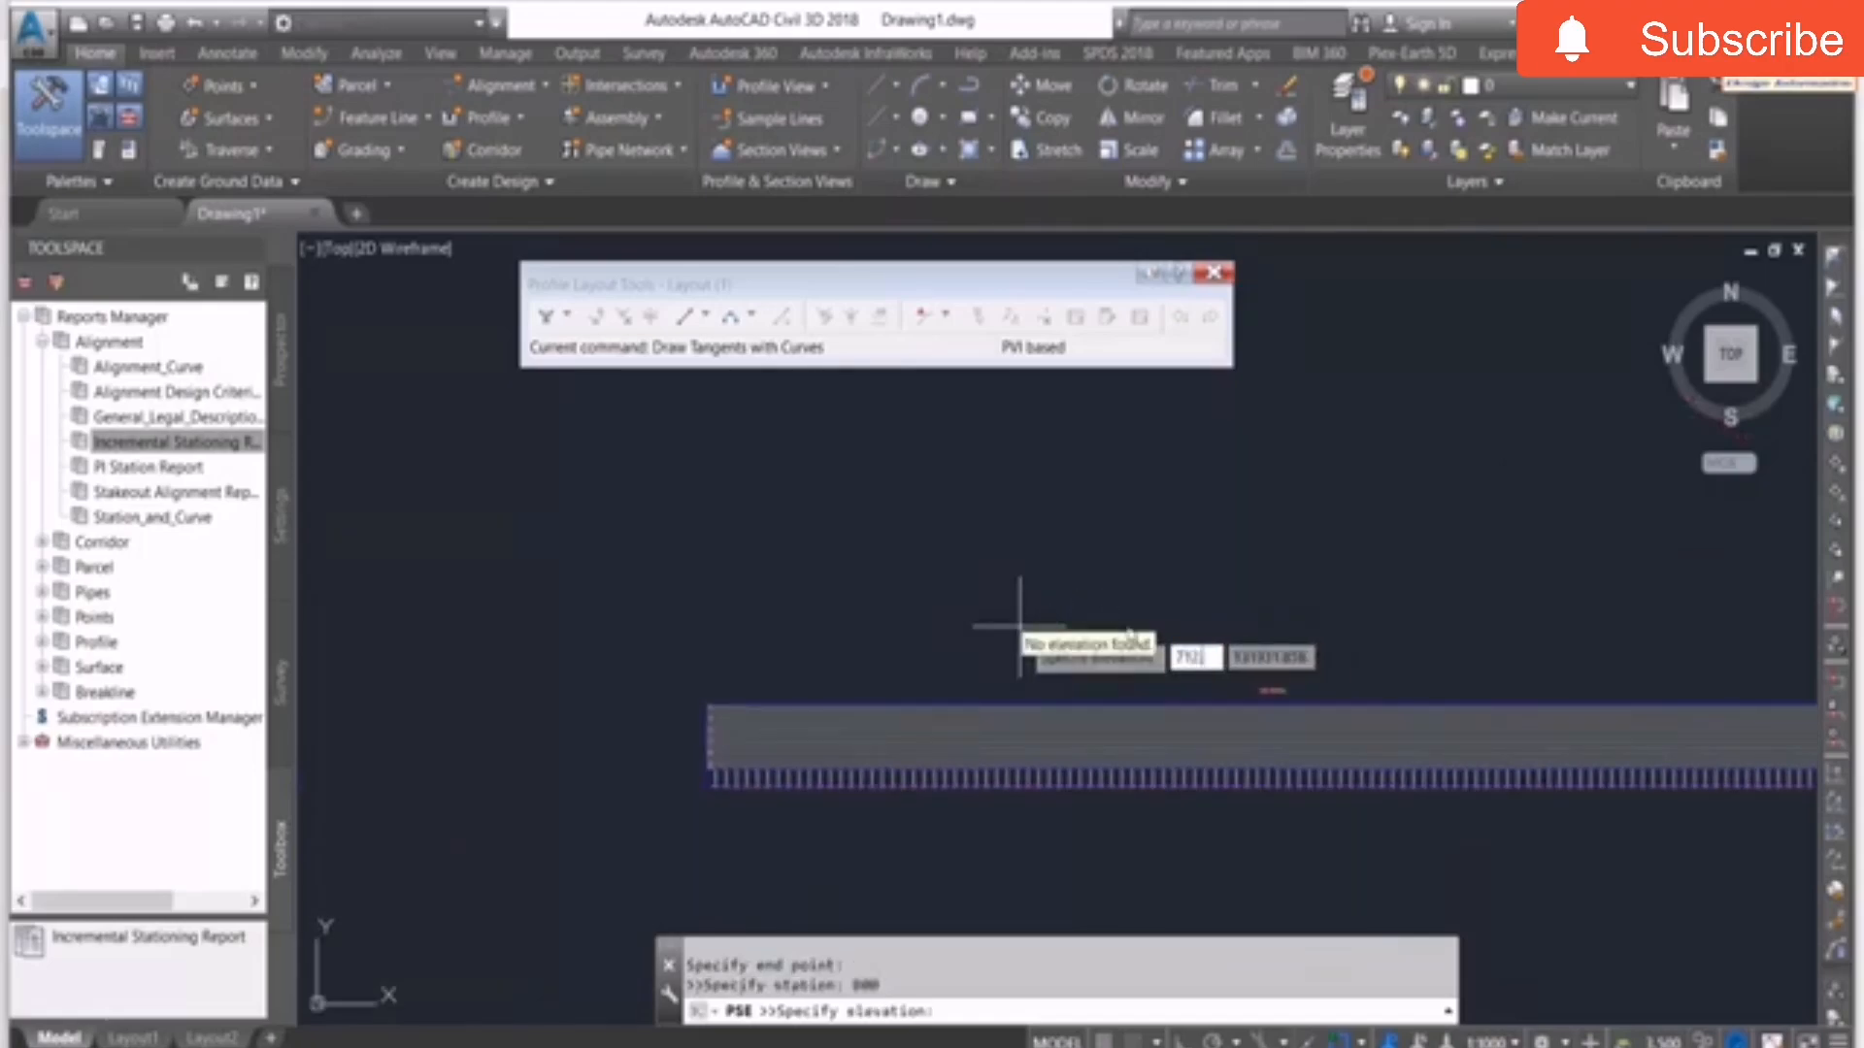
{"action": "type", "text": "."}
{"action": "key", "text": "alt+Tab"}
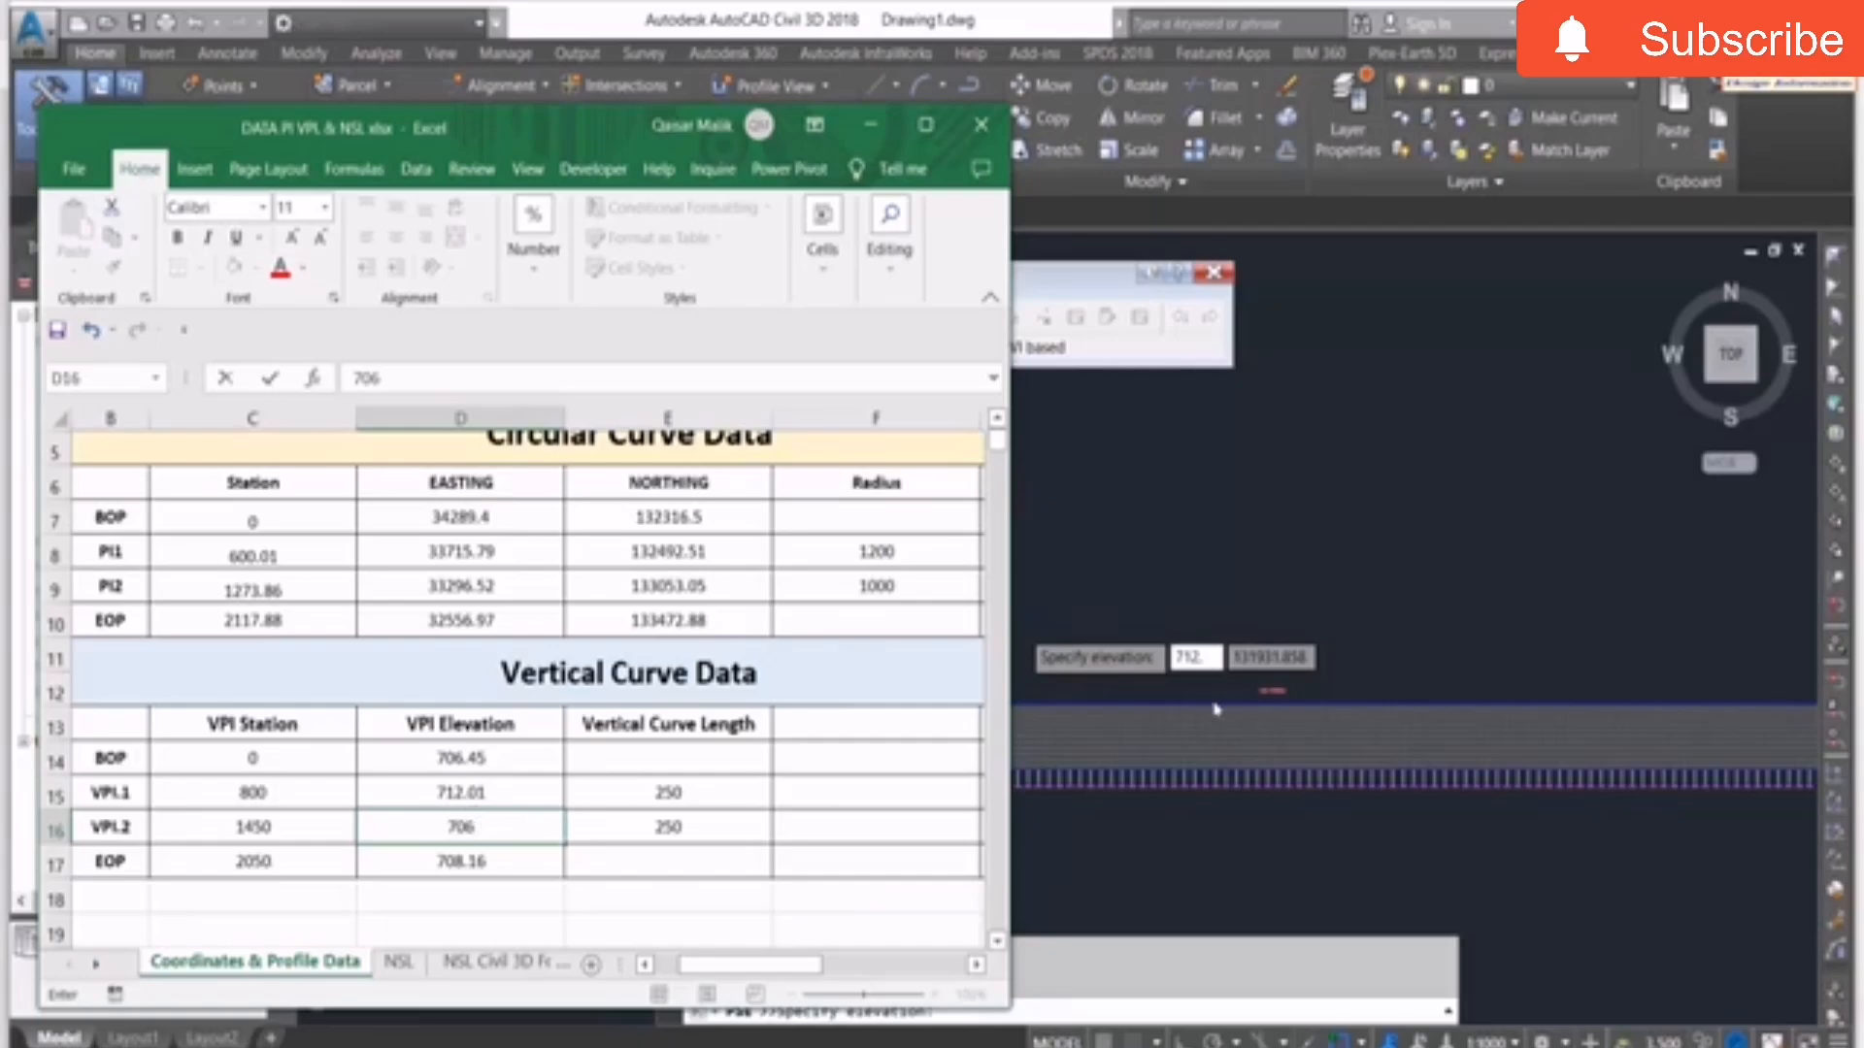
{"action": "key", "text": "alt+Tab"}
{"action": "type", "text": "01"}
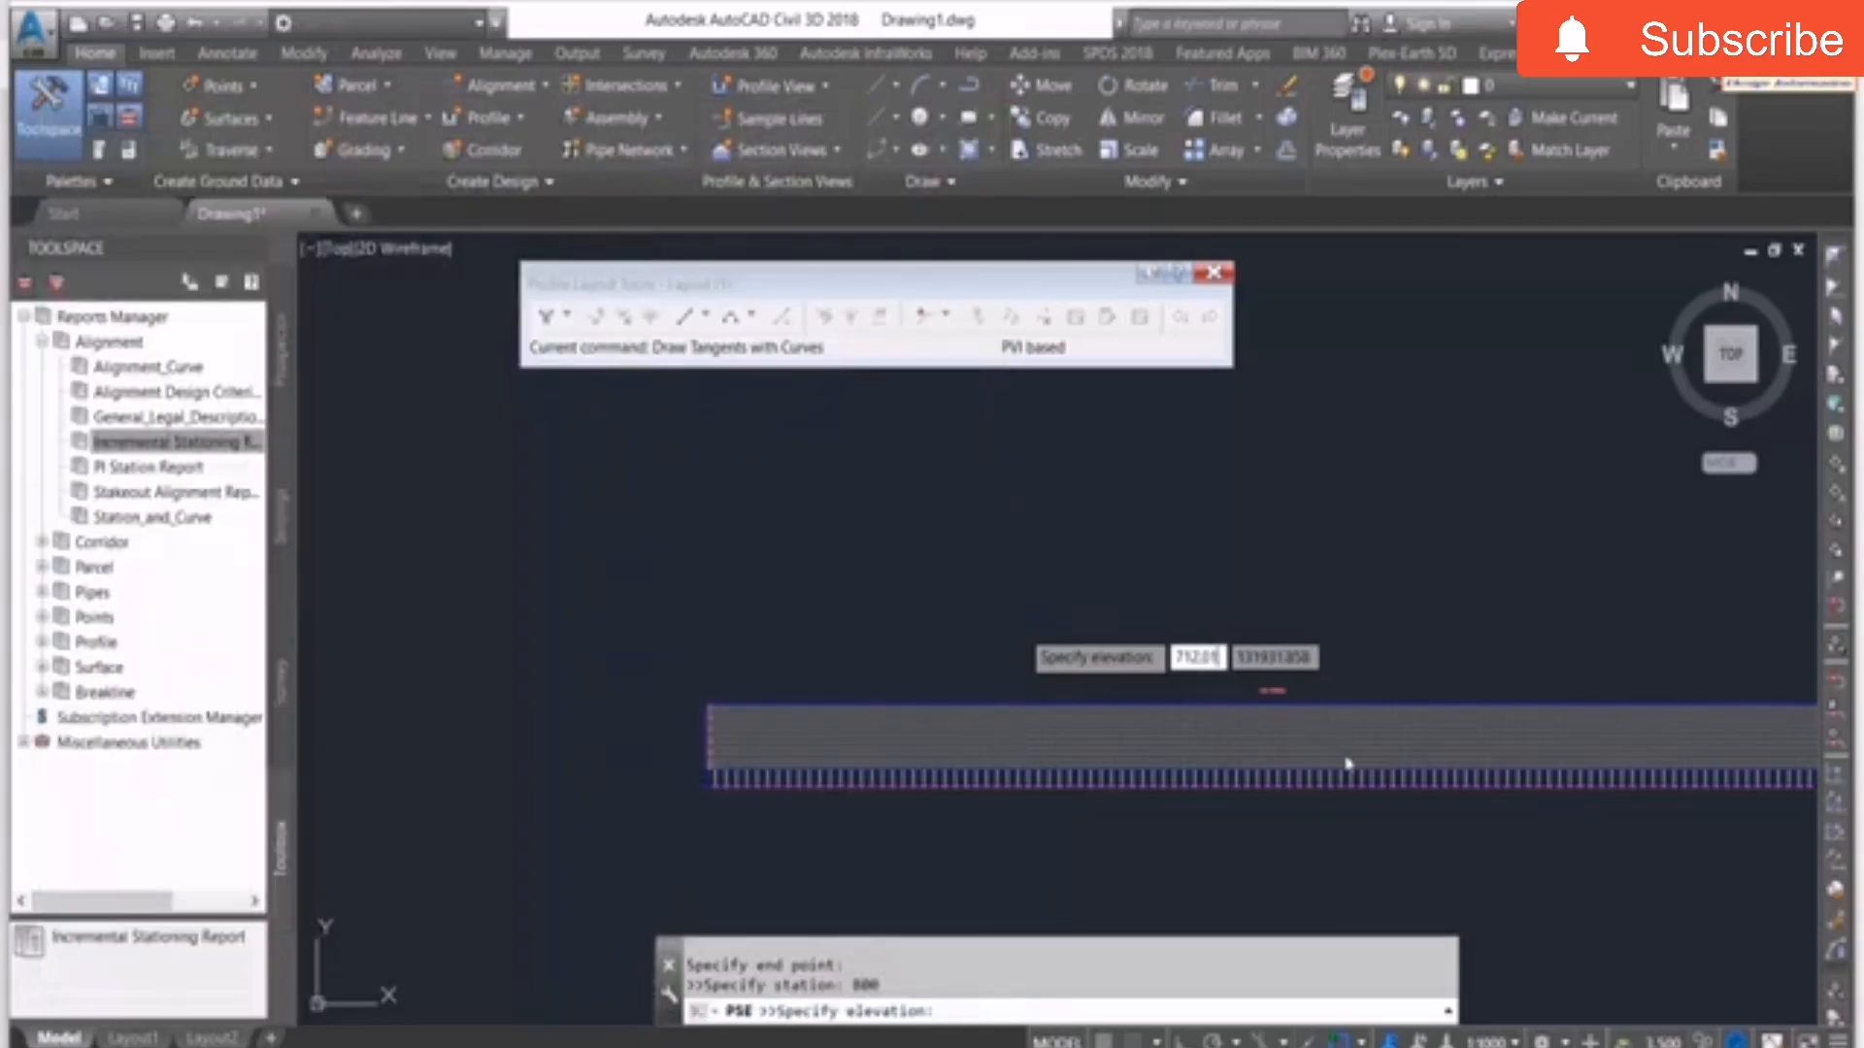
{"action": "key", "text": "Return"}
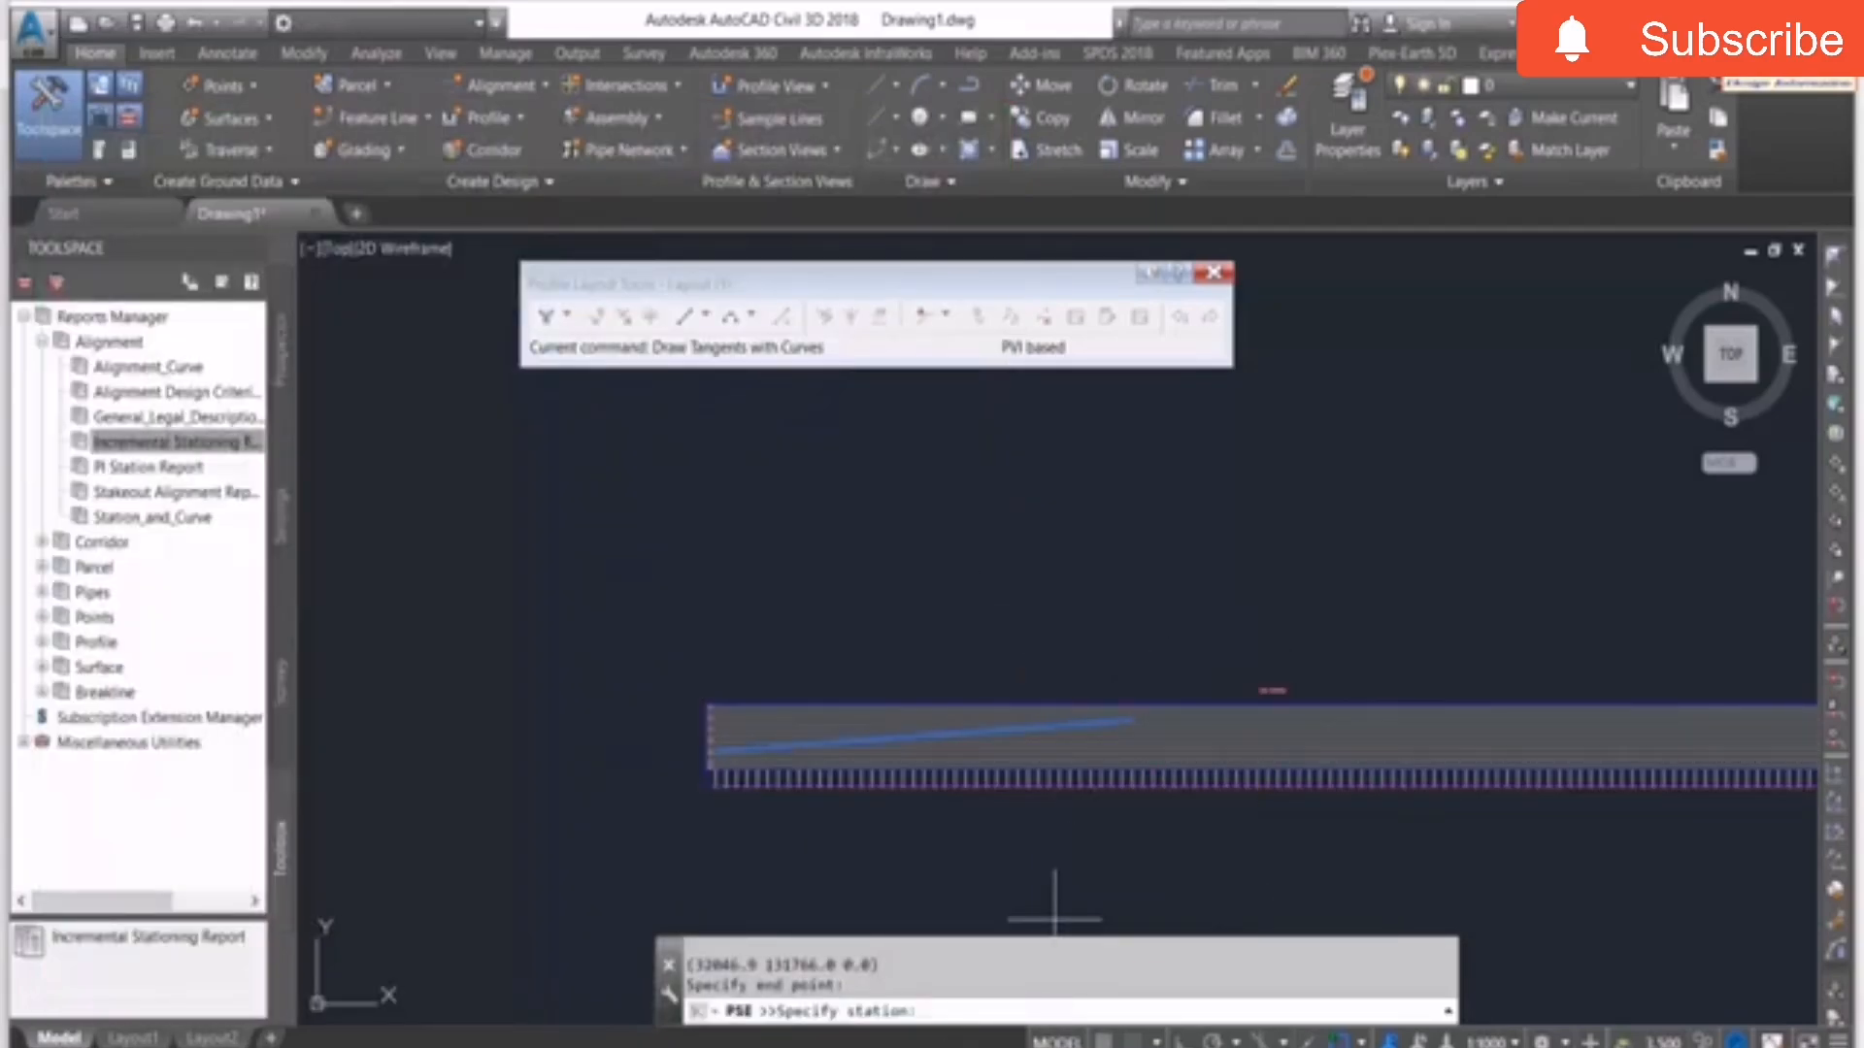
Add VPI.2 to the profile at station 1450 and elevation 712.37, following the Excel data.
{"action": "key", "text": "alt+Tab"}
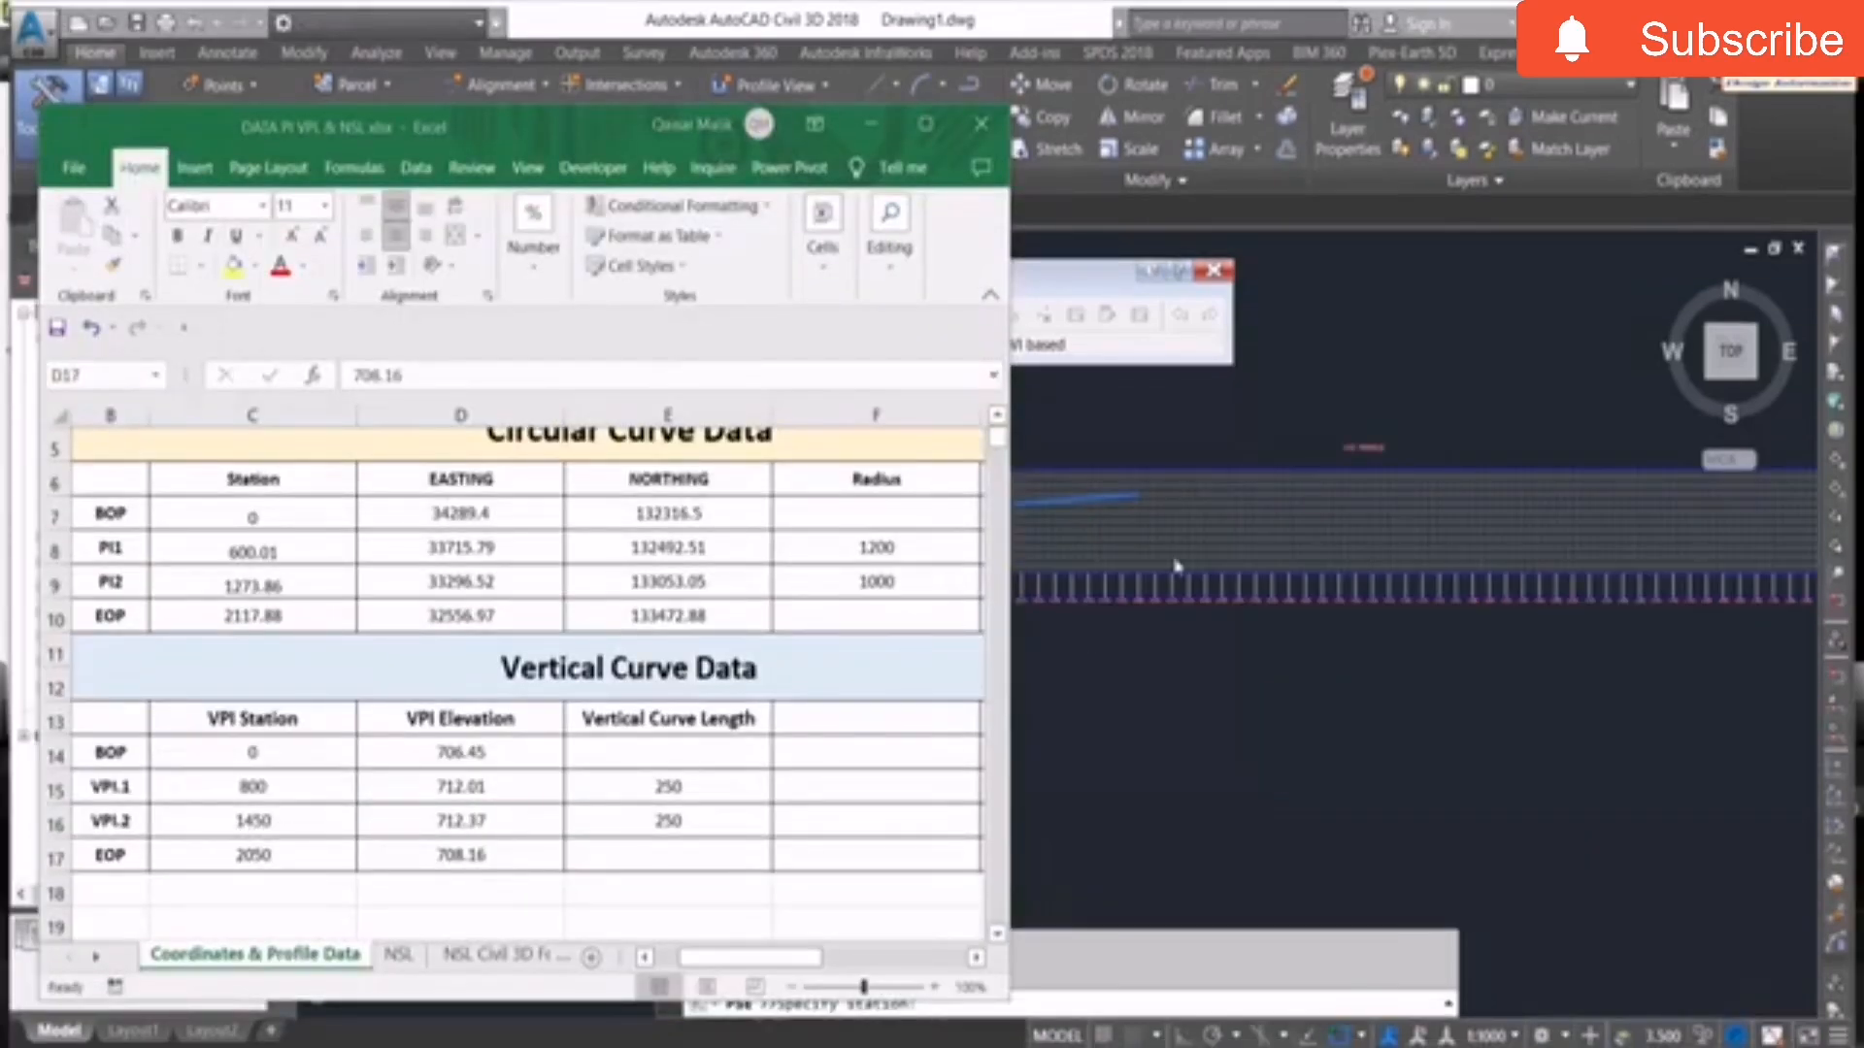
{"action": "key", "text": "alt+Tab"}
{"action": "type", "text": "14"}
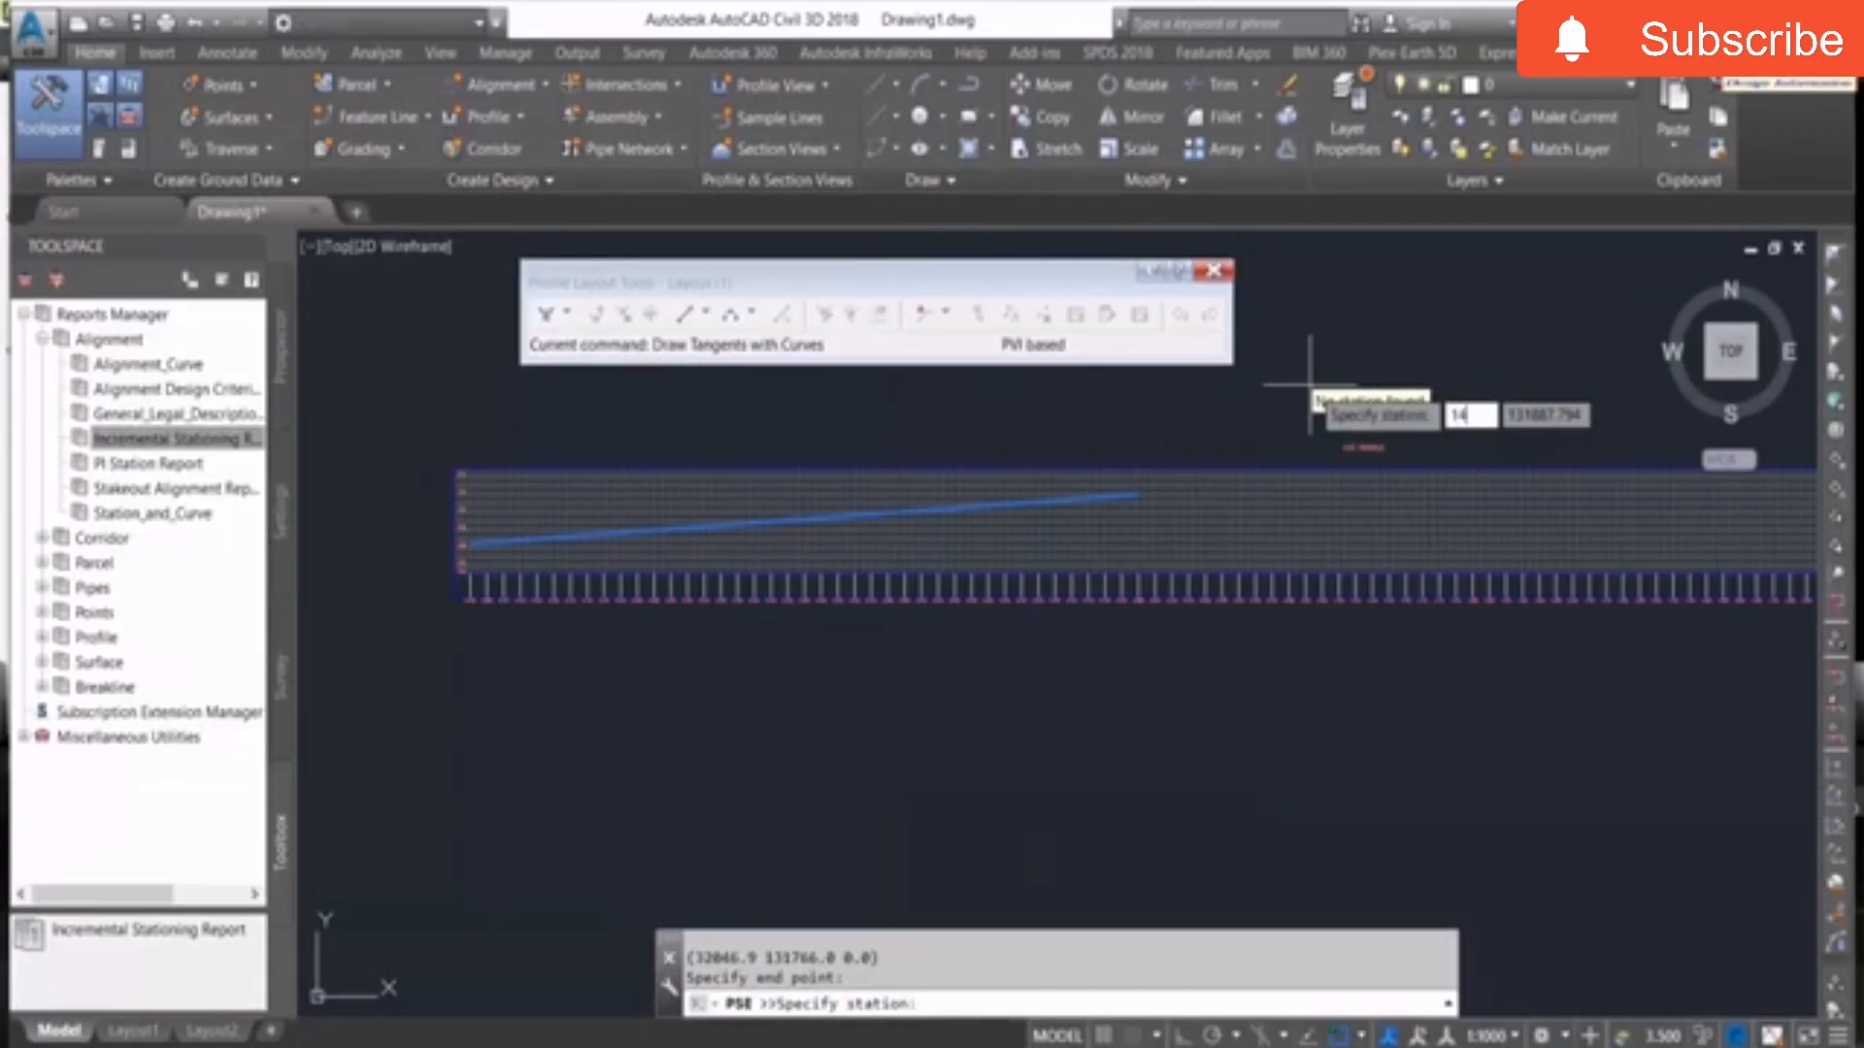
{"action": "type", "text": "50"}
{"action": "key", "text": "Return"}
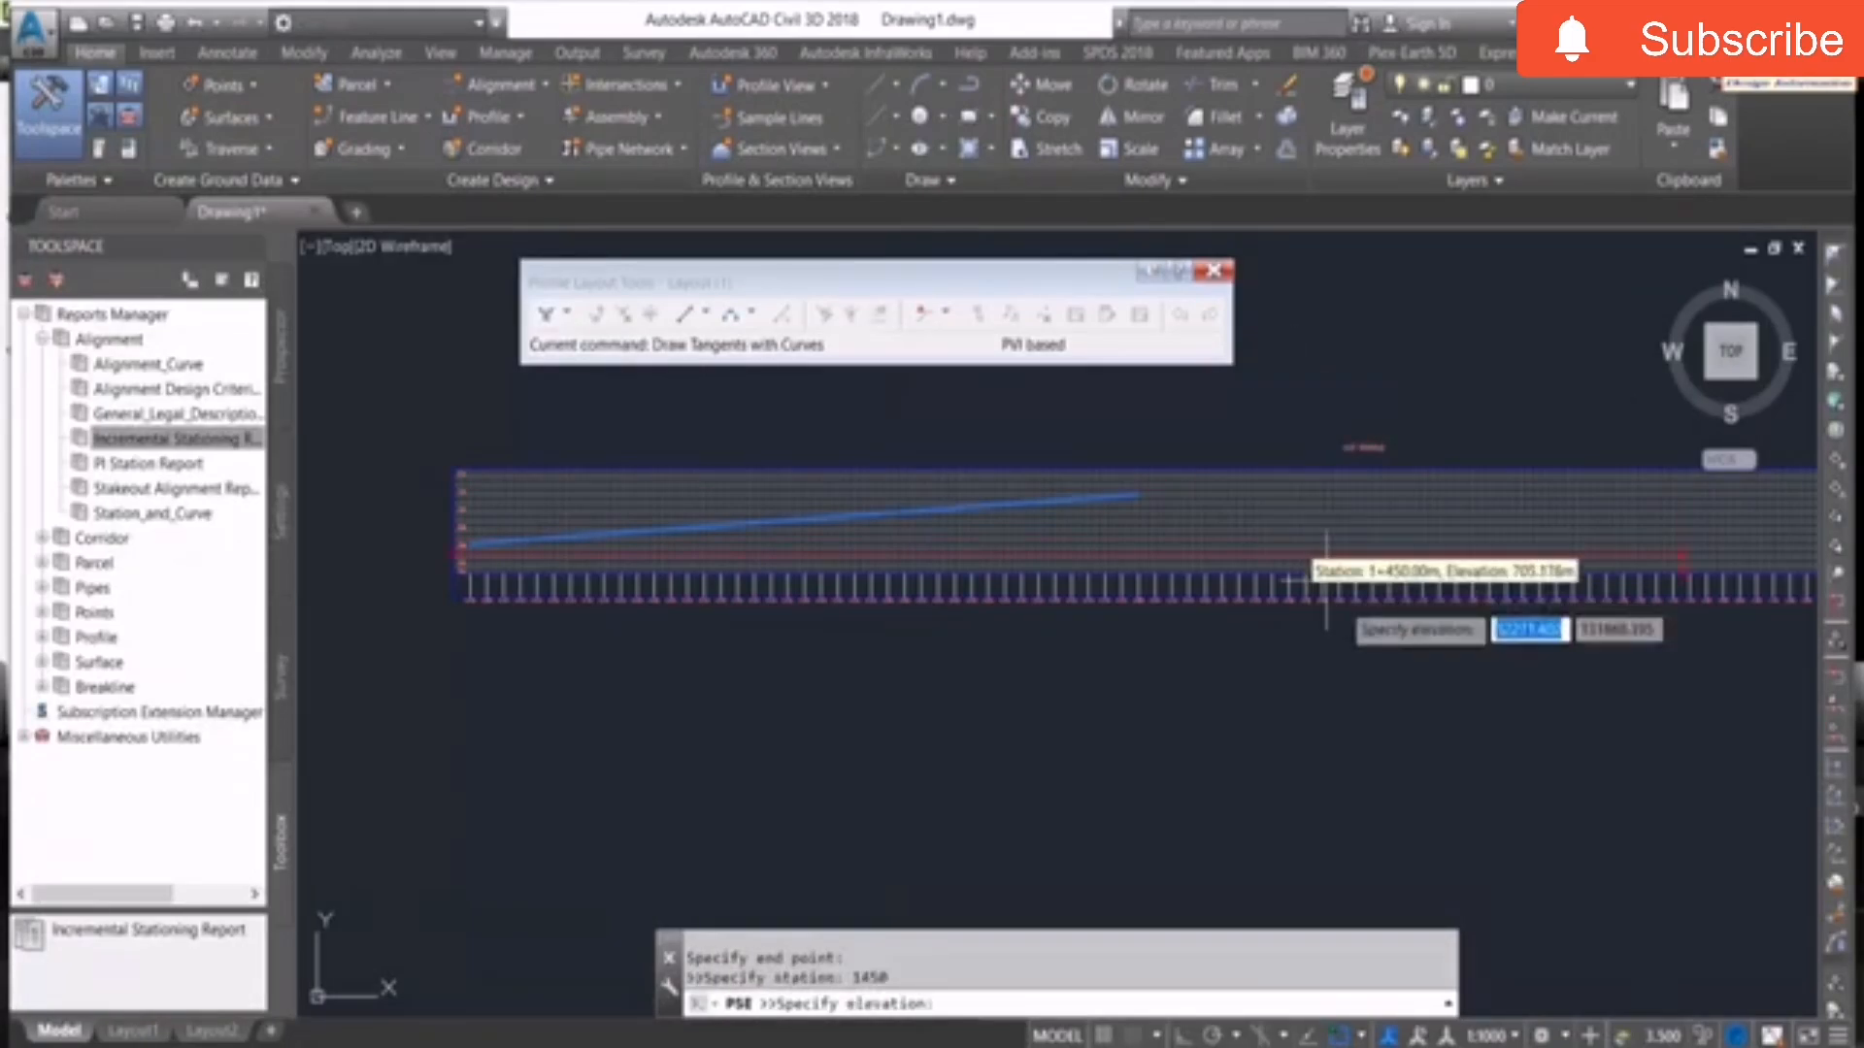
{"action": "key", "text": "alt+Tab"}
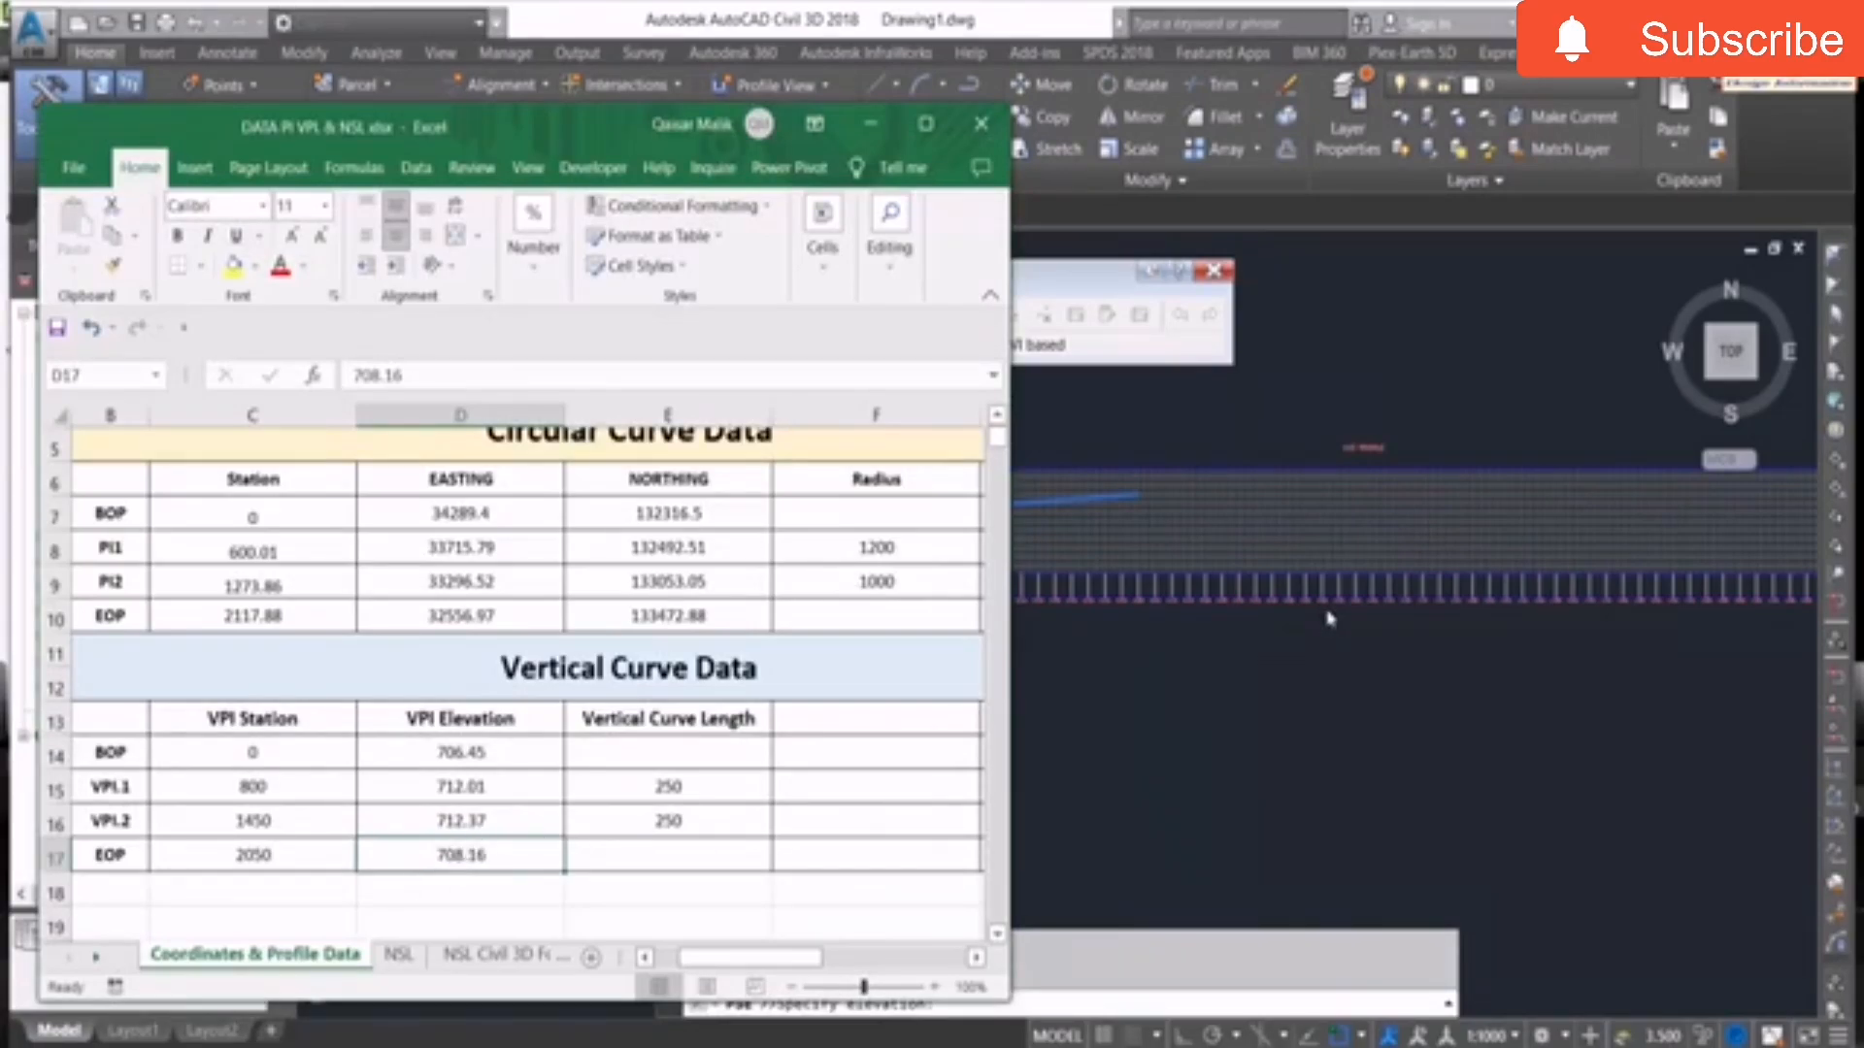
{"action": "key", "text": "alt+Tab"}
{"action": "type", "text": "712"}
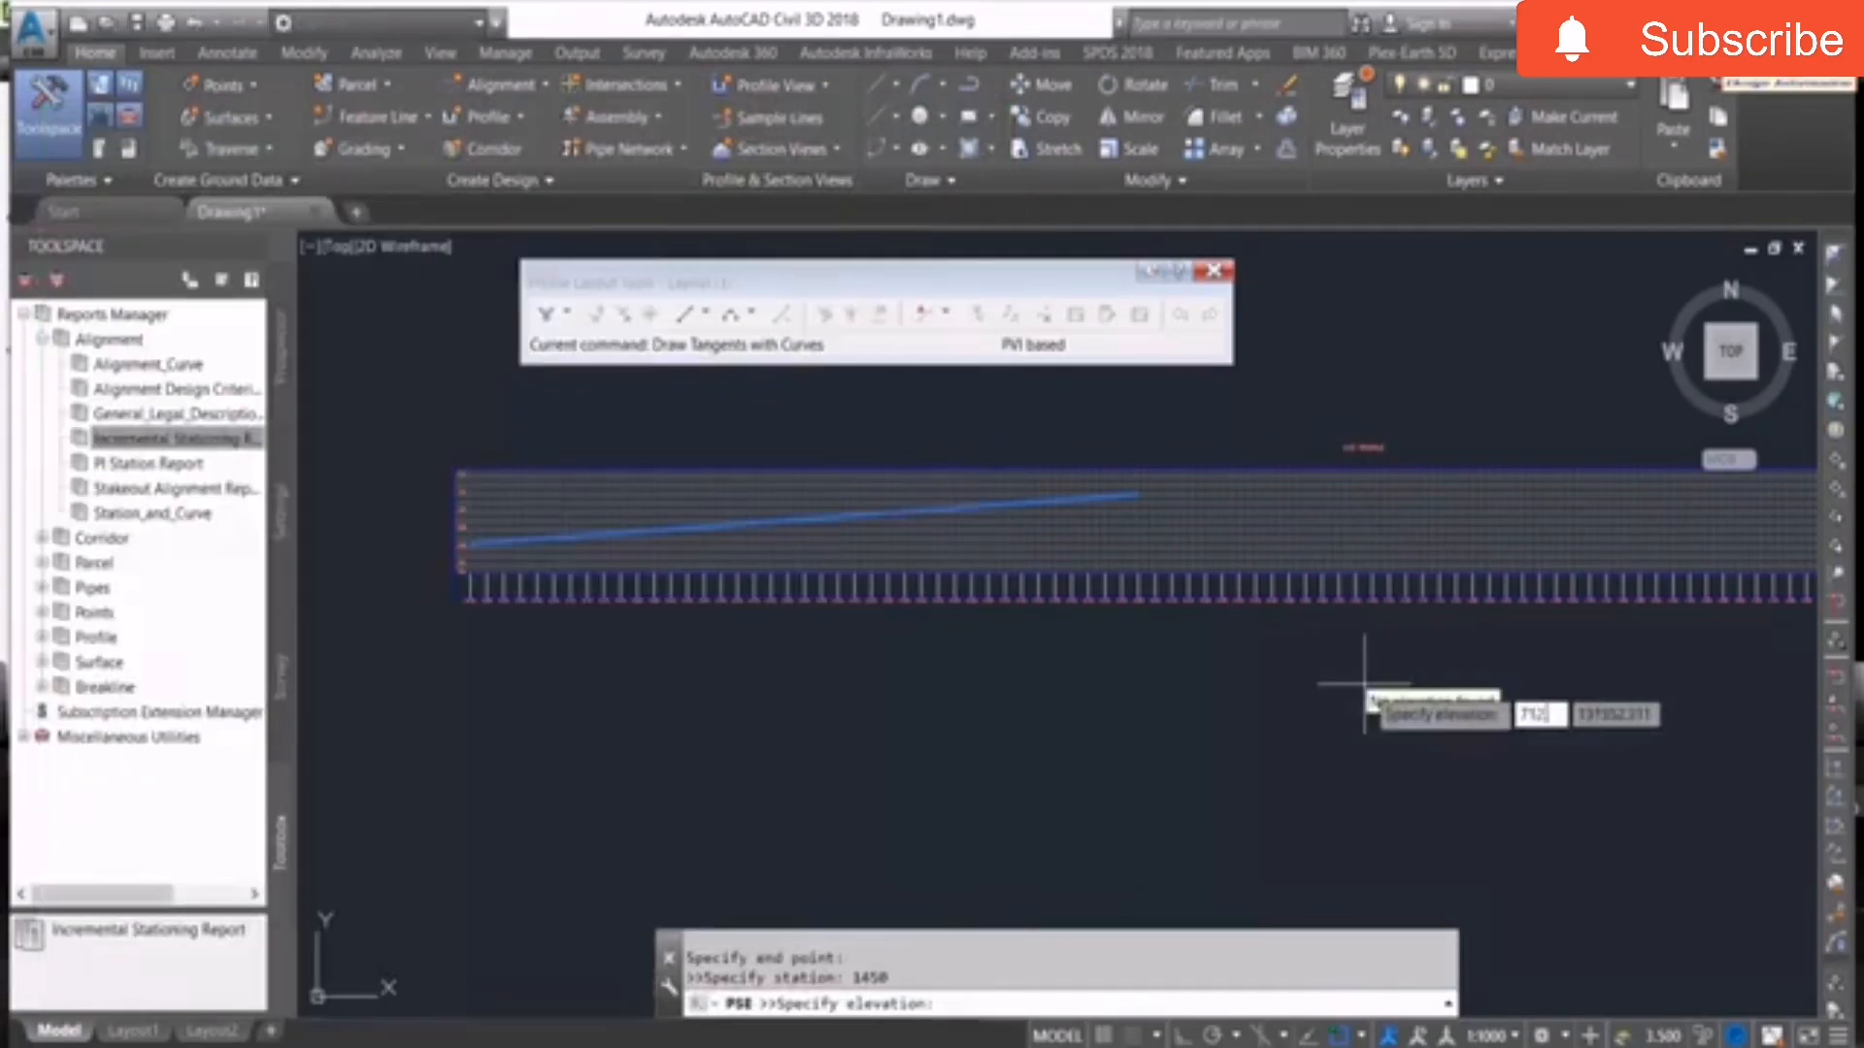
{"action": "key", "text": "Return"}
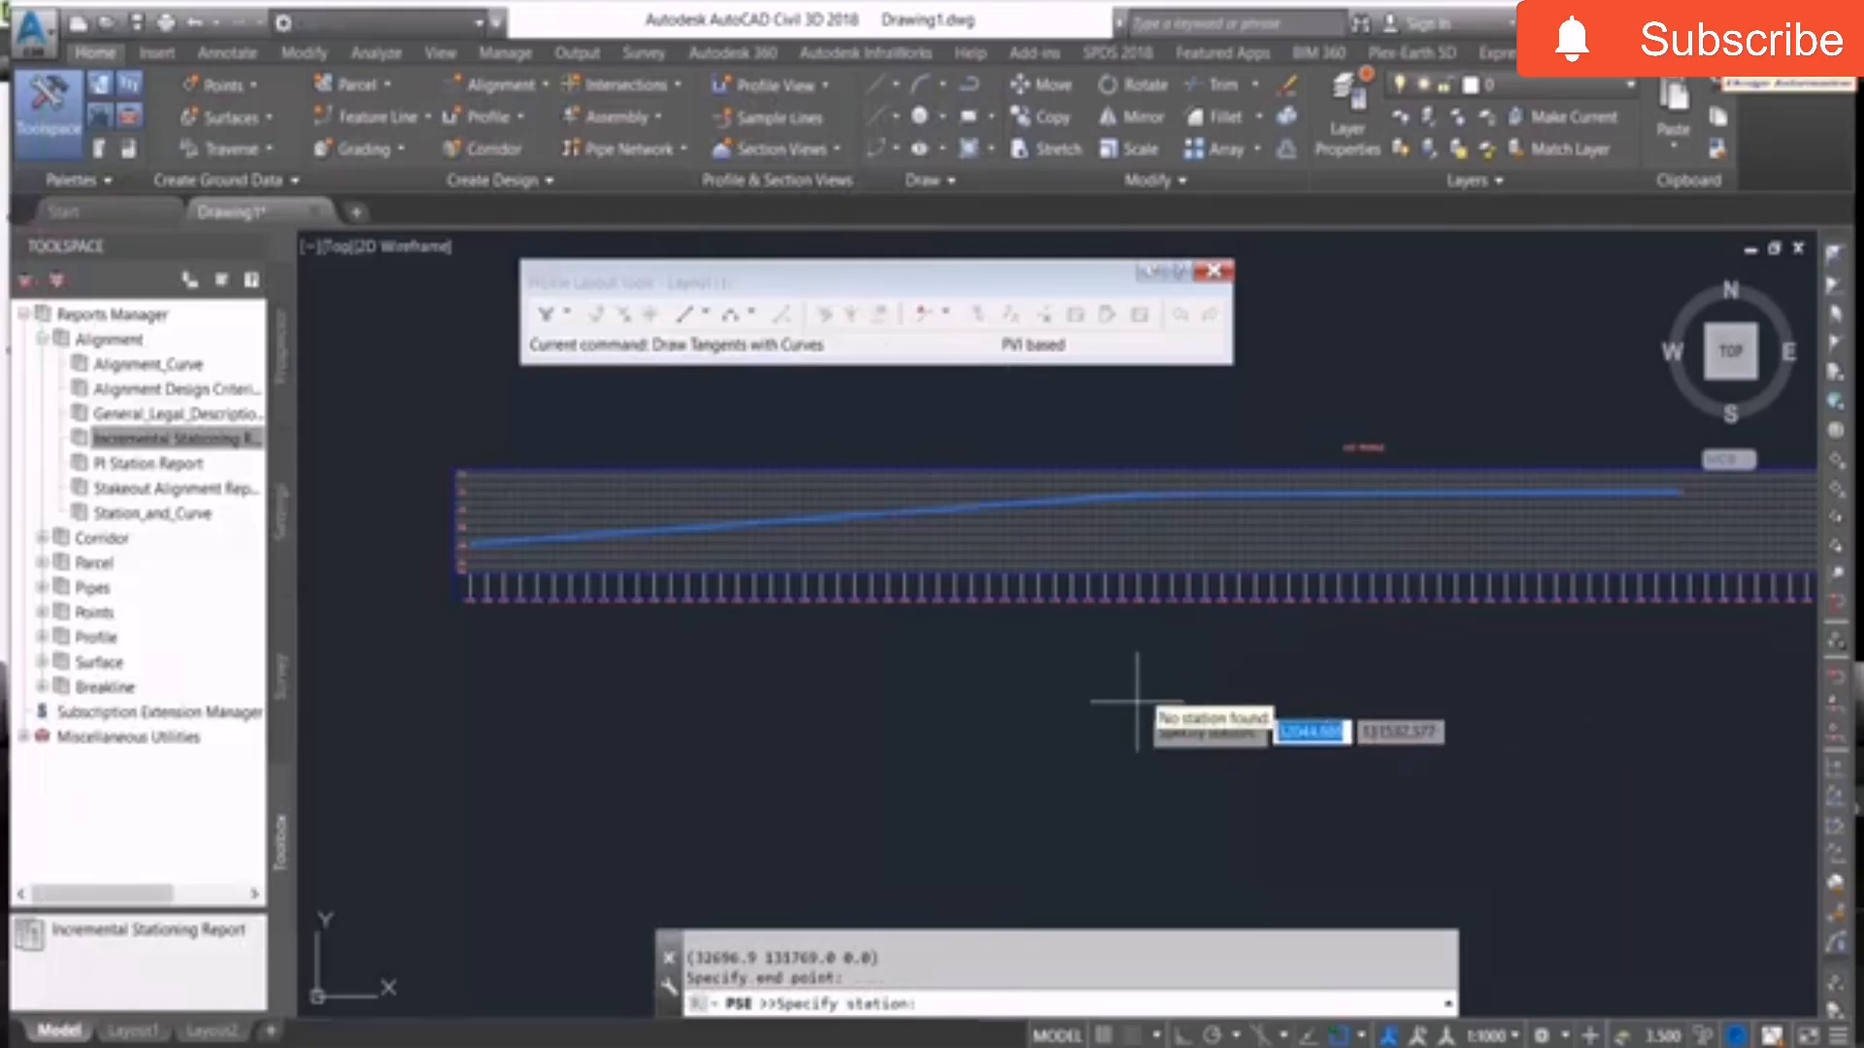
Check the EOP row of the Excel vertical curve data and enter station 2050 for the last profile point.
{"action": "scroll", "coordinate": [1407, 684], "scroll_direction": "down", "scroll_amount": 2}
{"action": "scroll", "coordinate": [1407, 685], "scroll_direction": "up", "scroll_amount": 2}
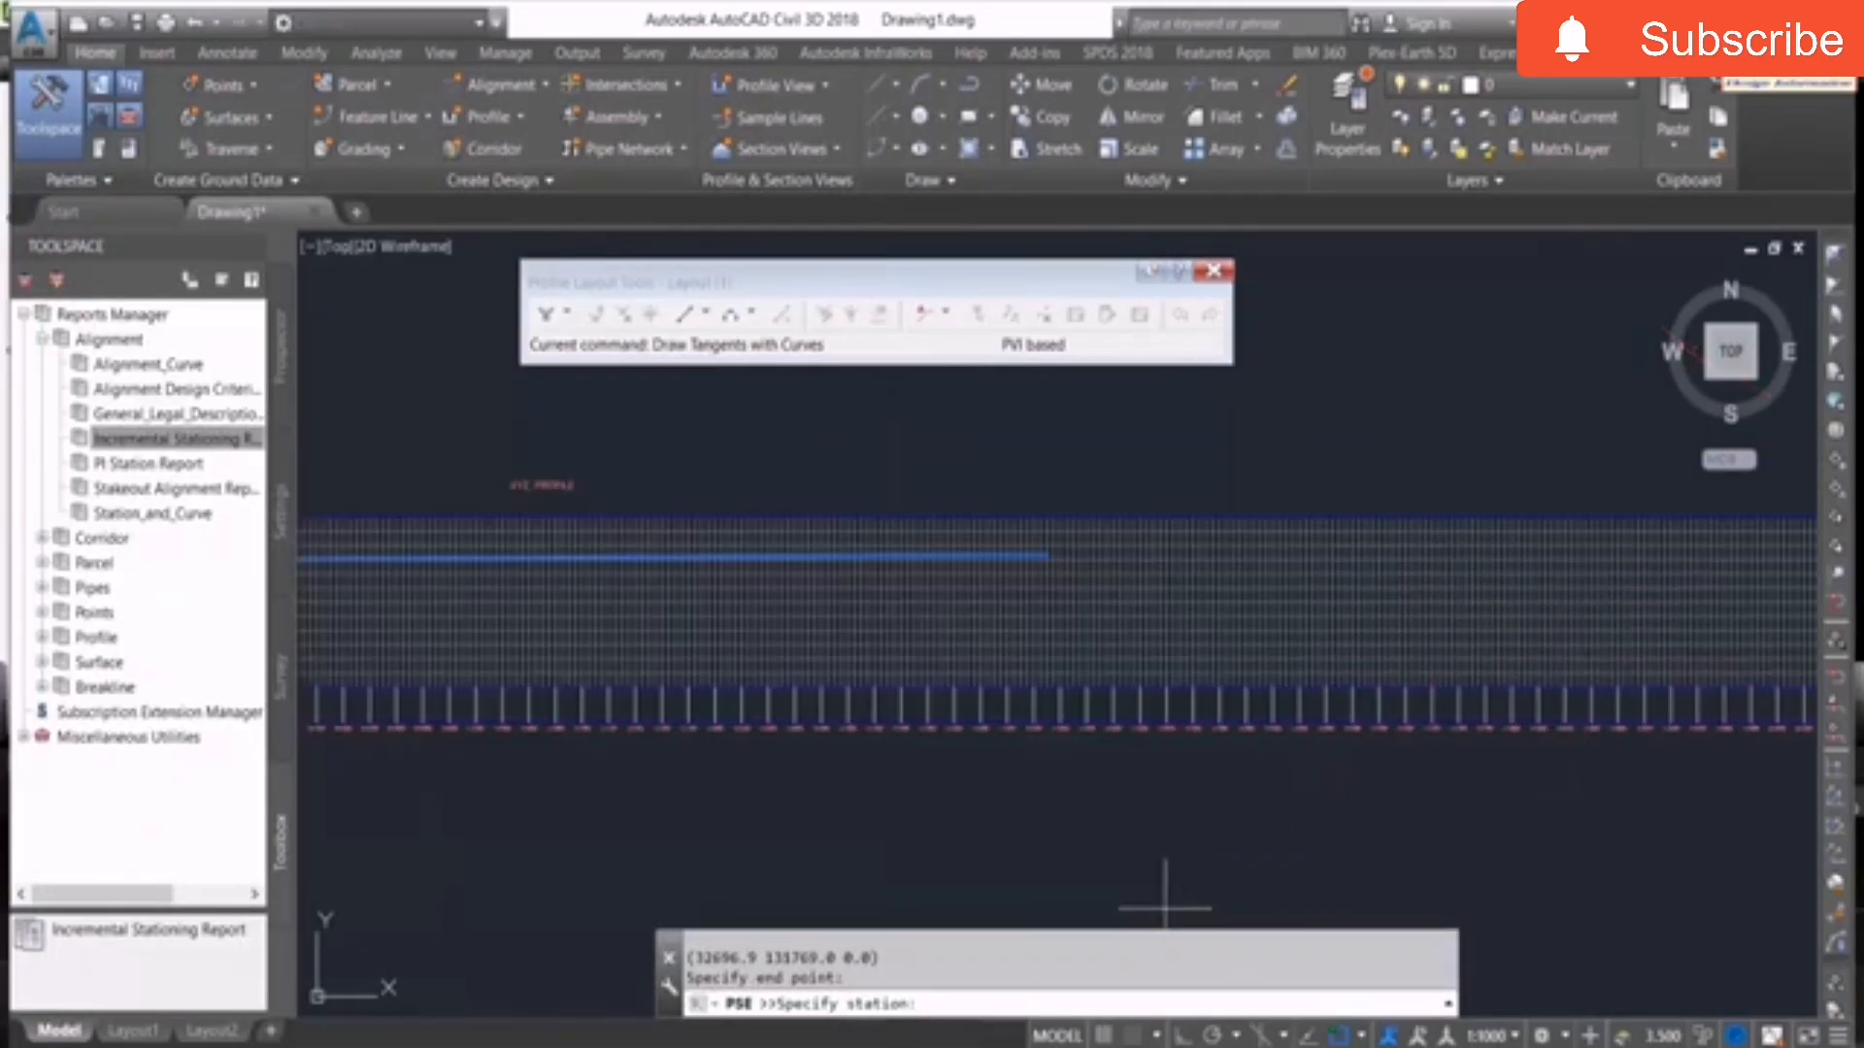
{"action": "key", "text": "alt+Tab"}
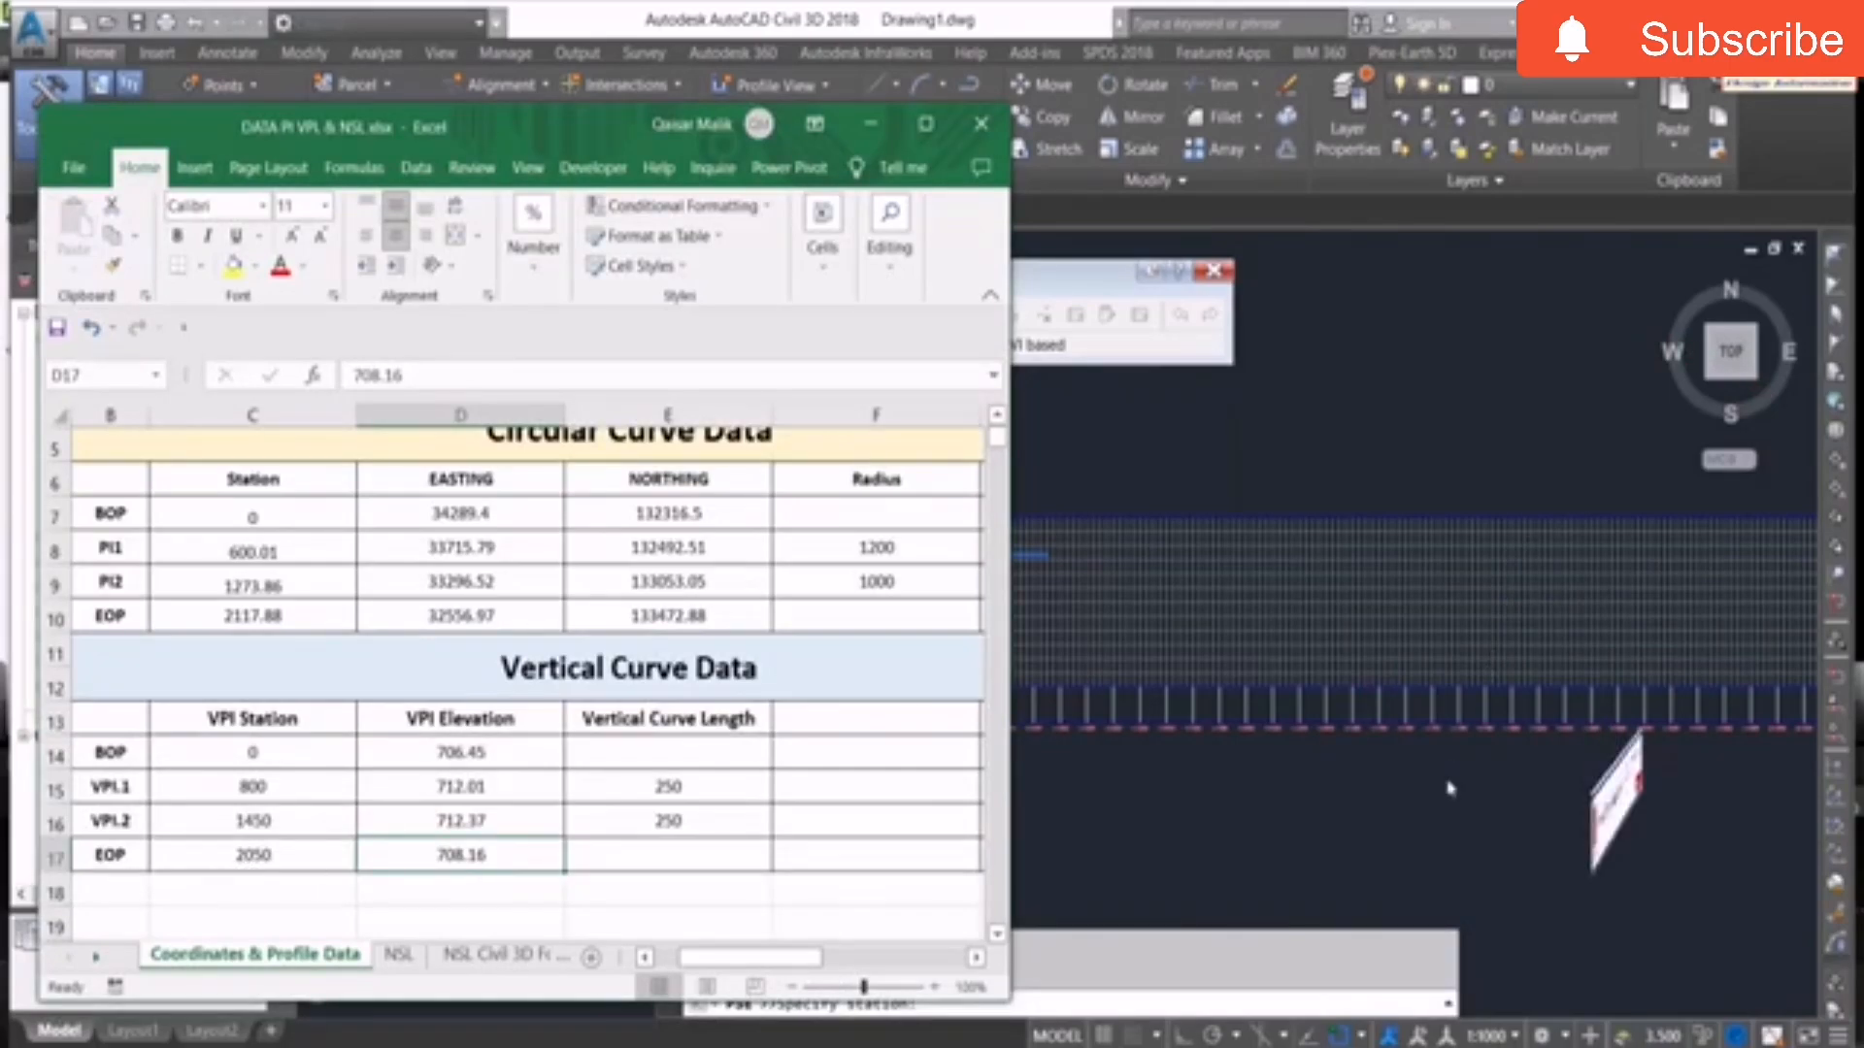
{"action": "key", "text": "alt+Tab"}
{"action": "type", "text": "2050"}
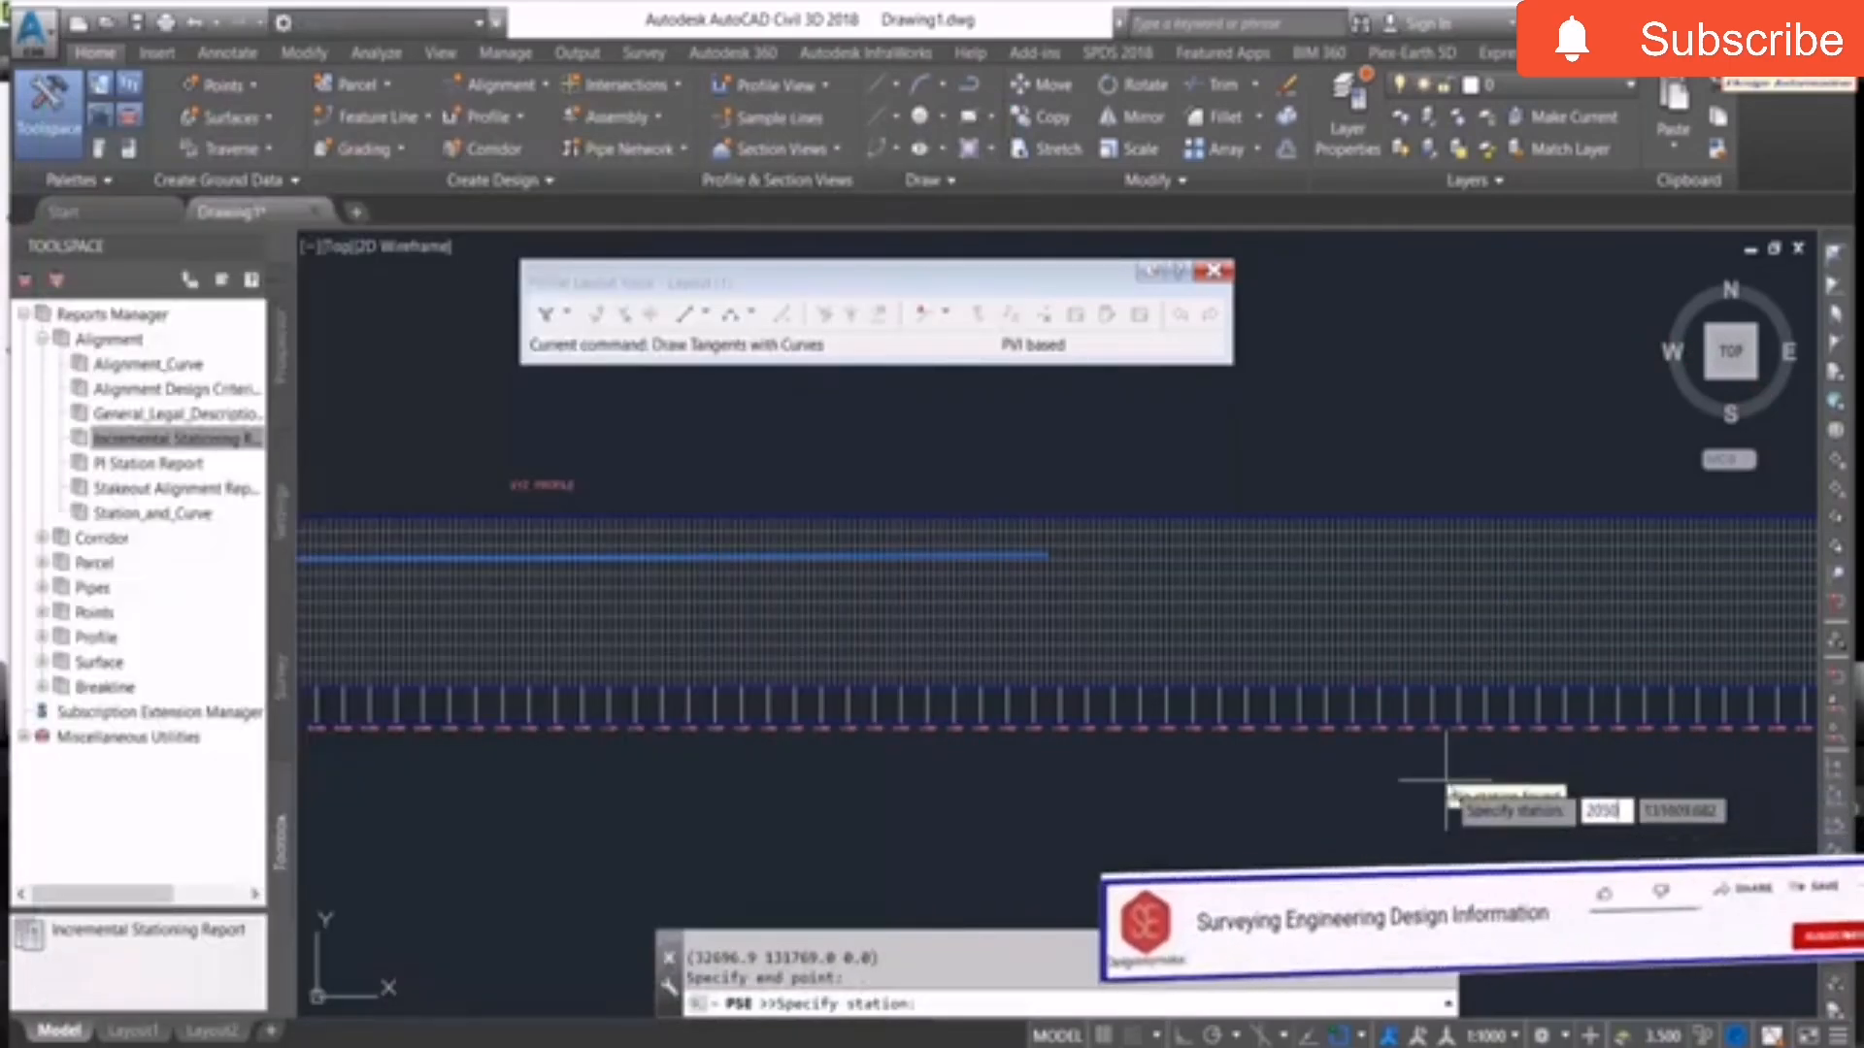
{"action": "key", "text": "Return"}
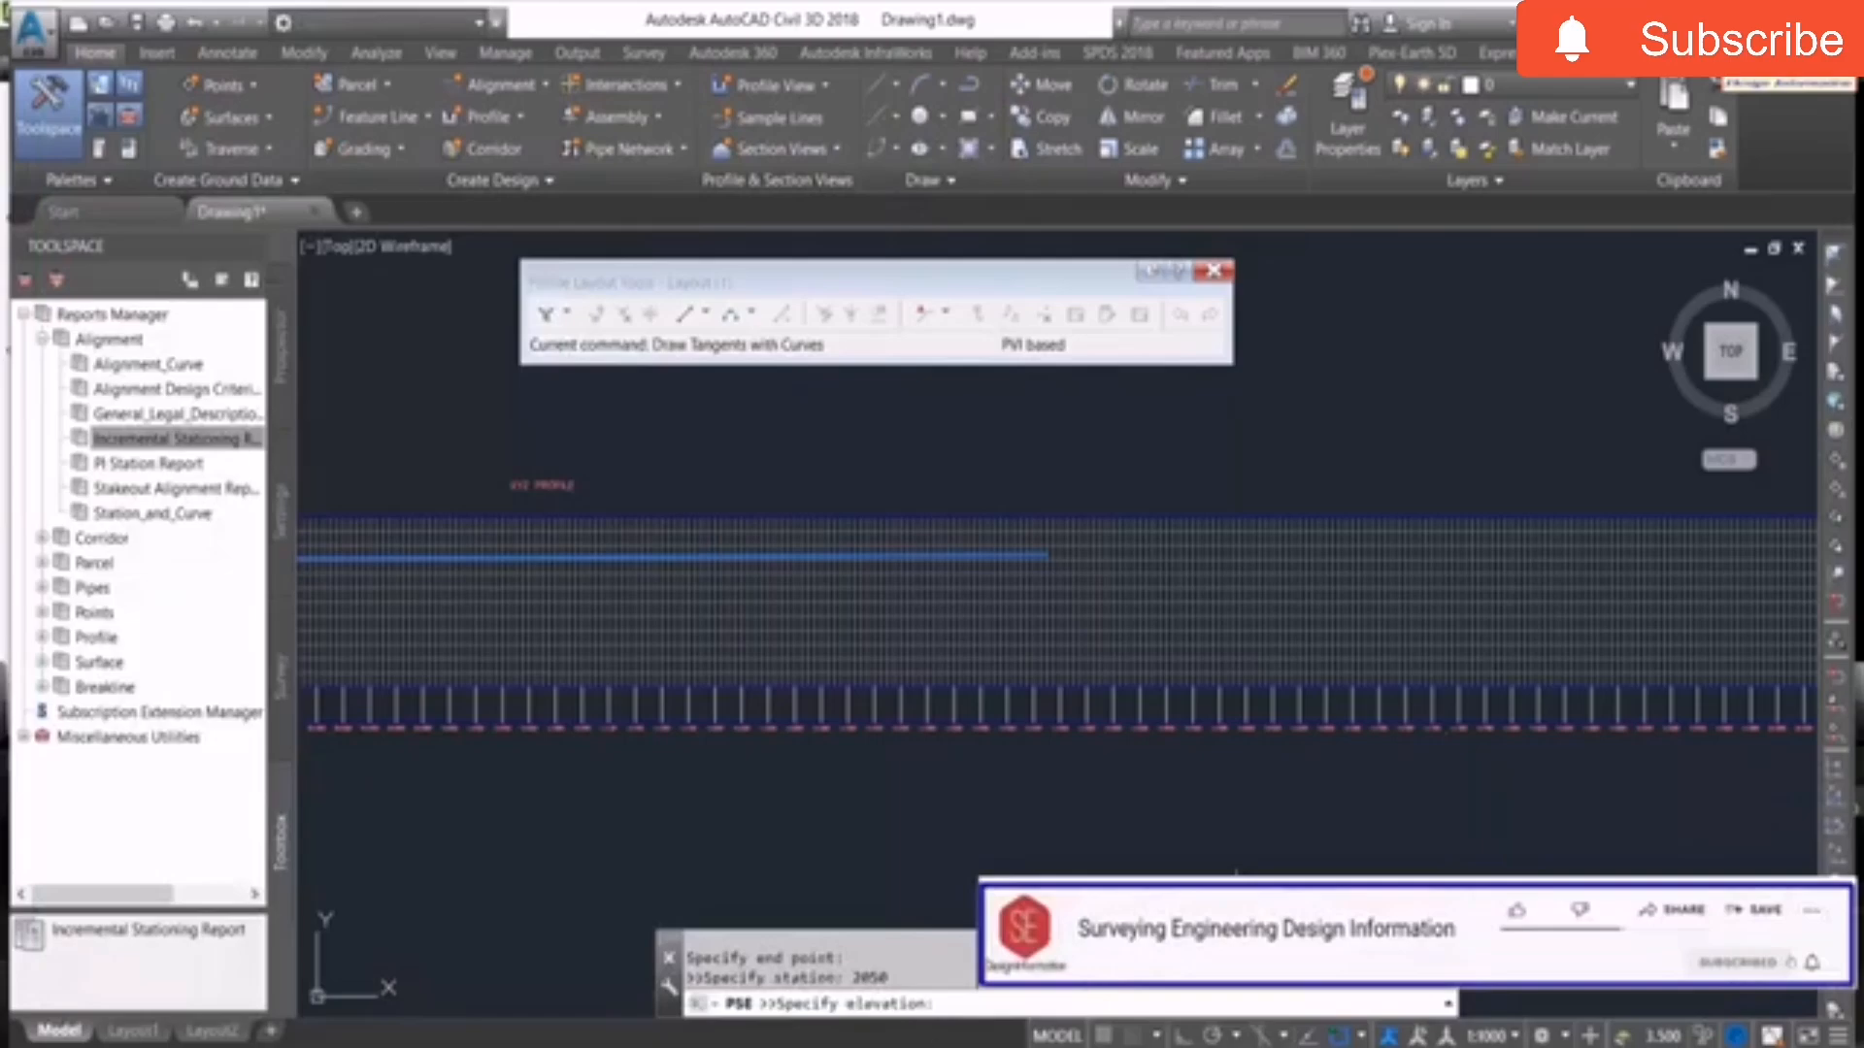
Set the EOP elevation to 708.16, checking it against Excel, and finish drawing the design profile.
{"action": "key", "text": "alt+Tab"}
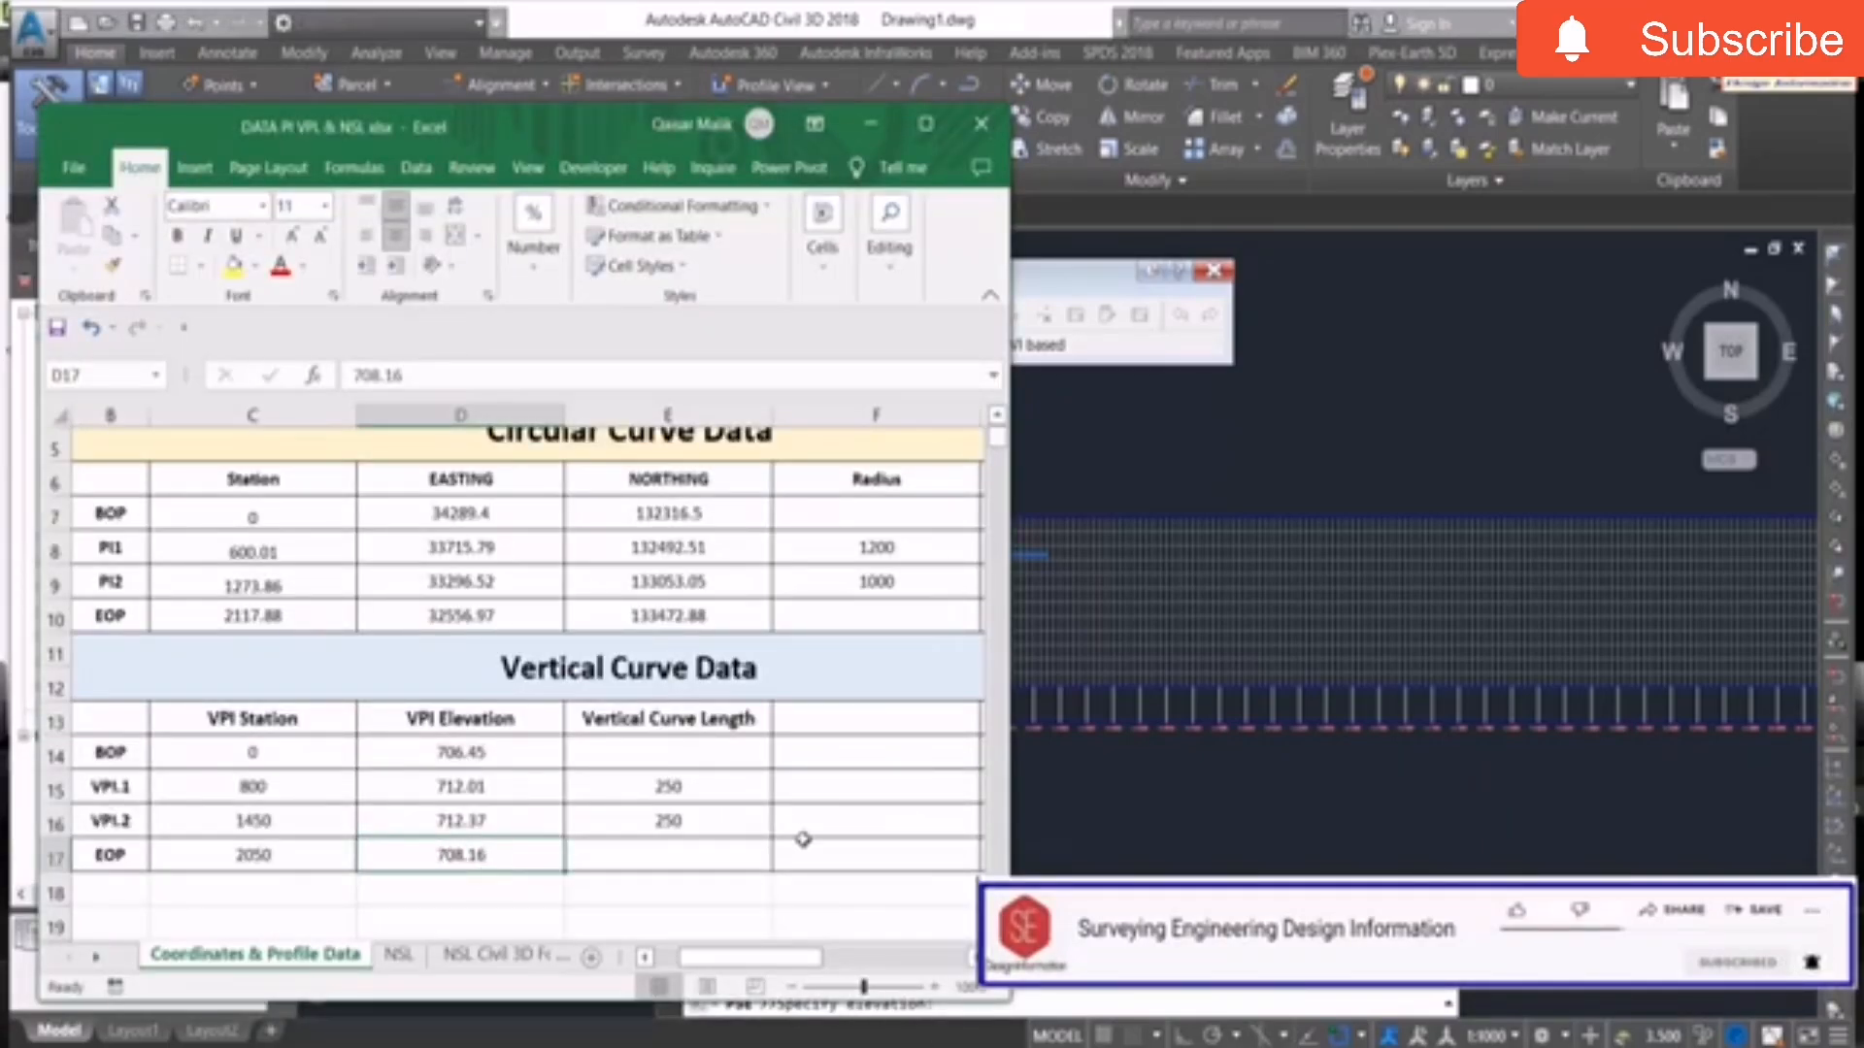
{"action": "key", "text": "alt+Tab"}
{"action": "type", "text": "708"}
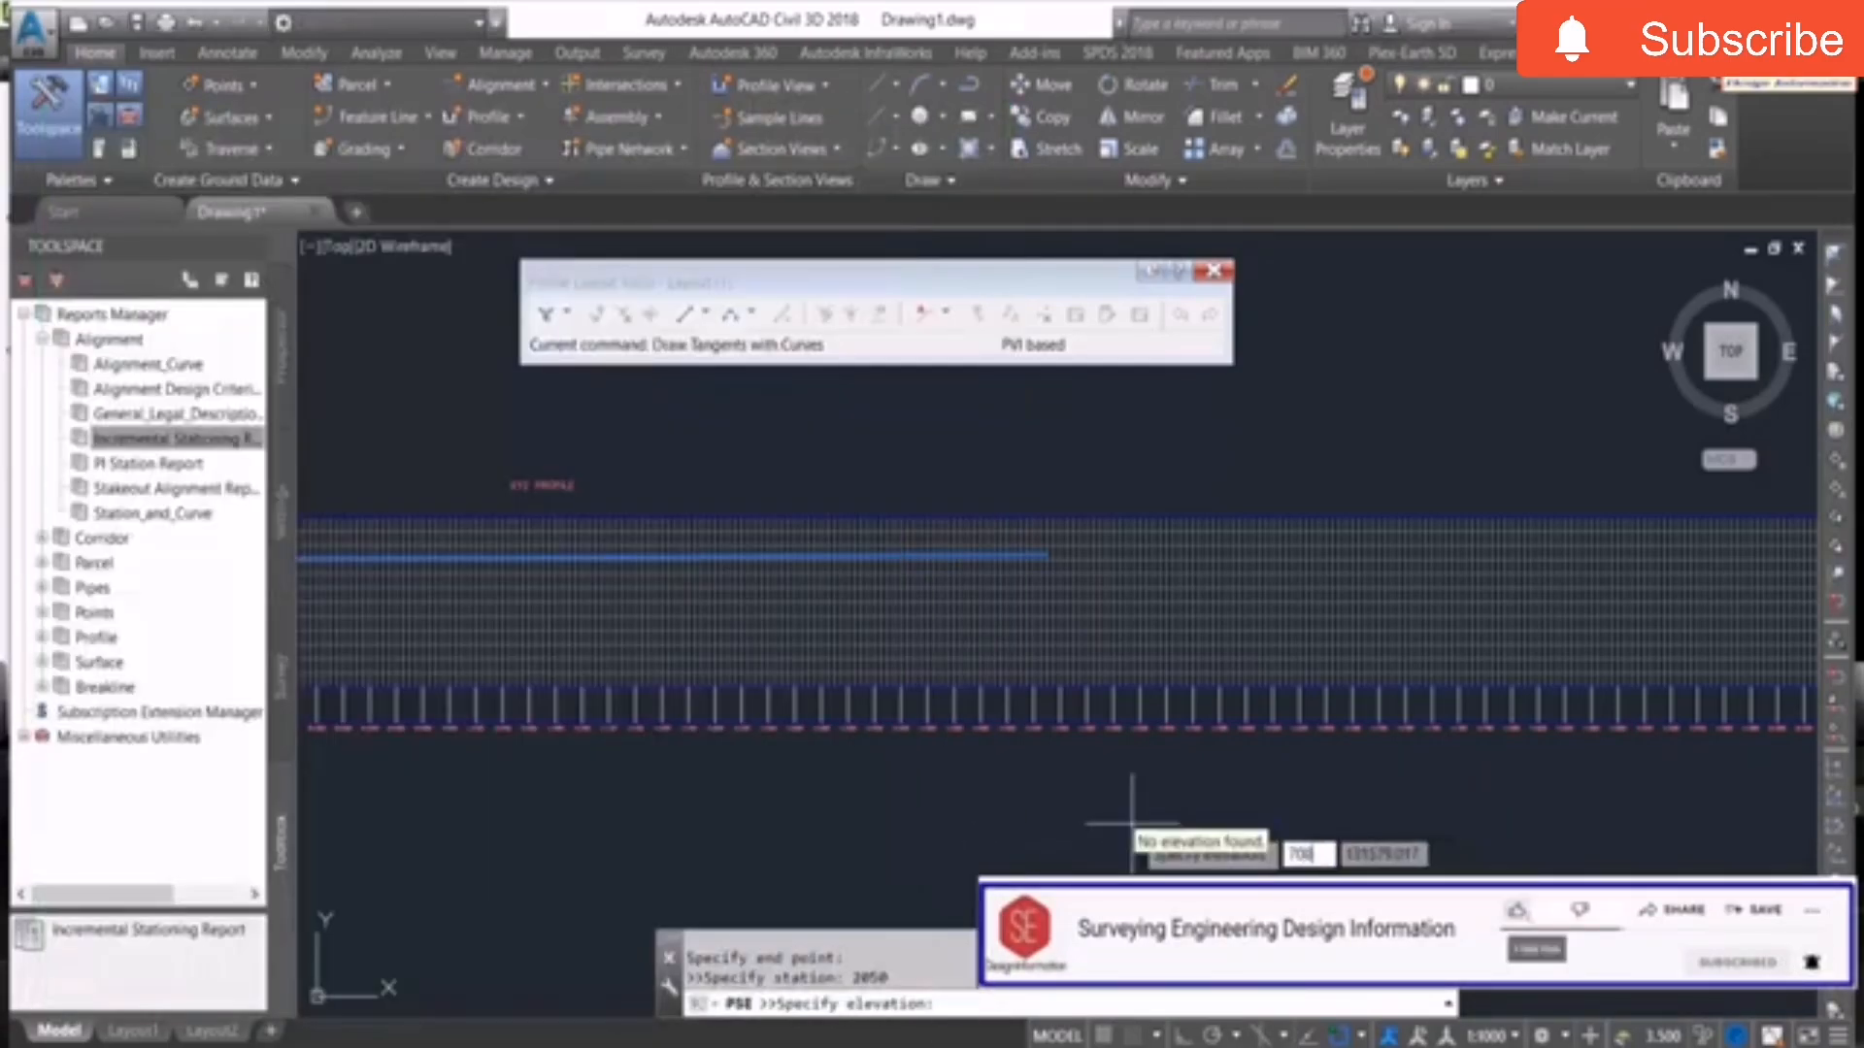
{"action": "type", "text": ".16"}
{"action": "key", "text": "Return"}
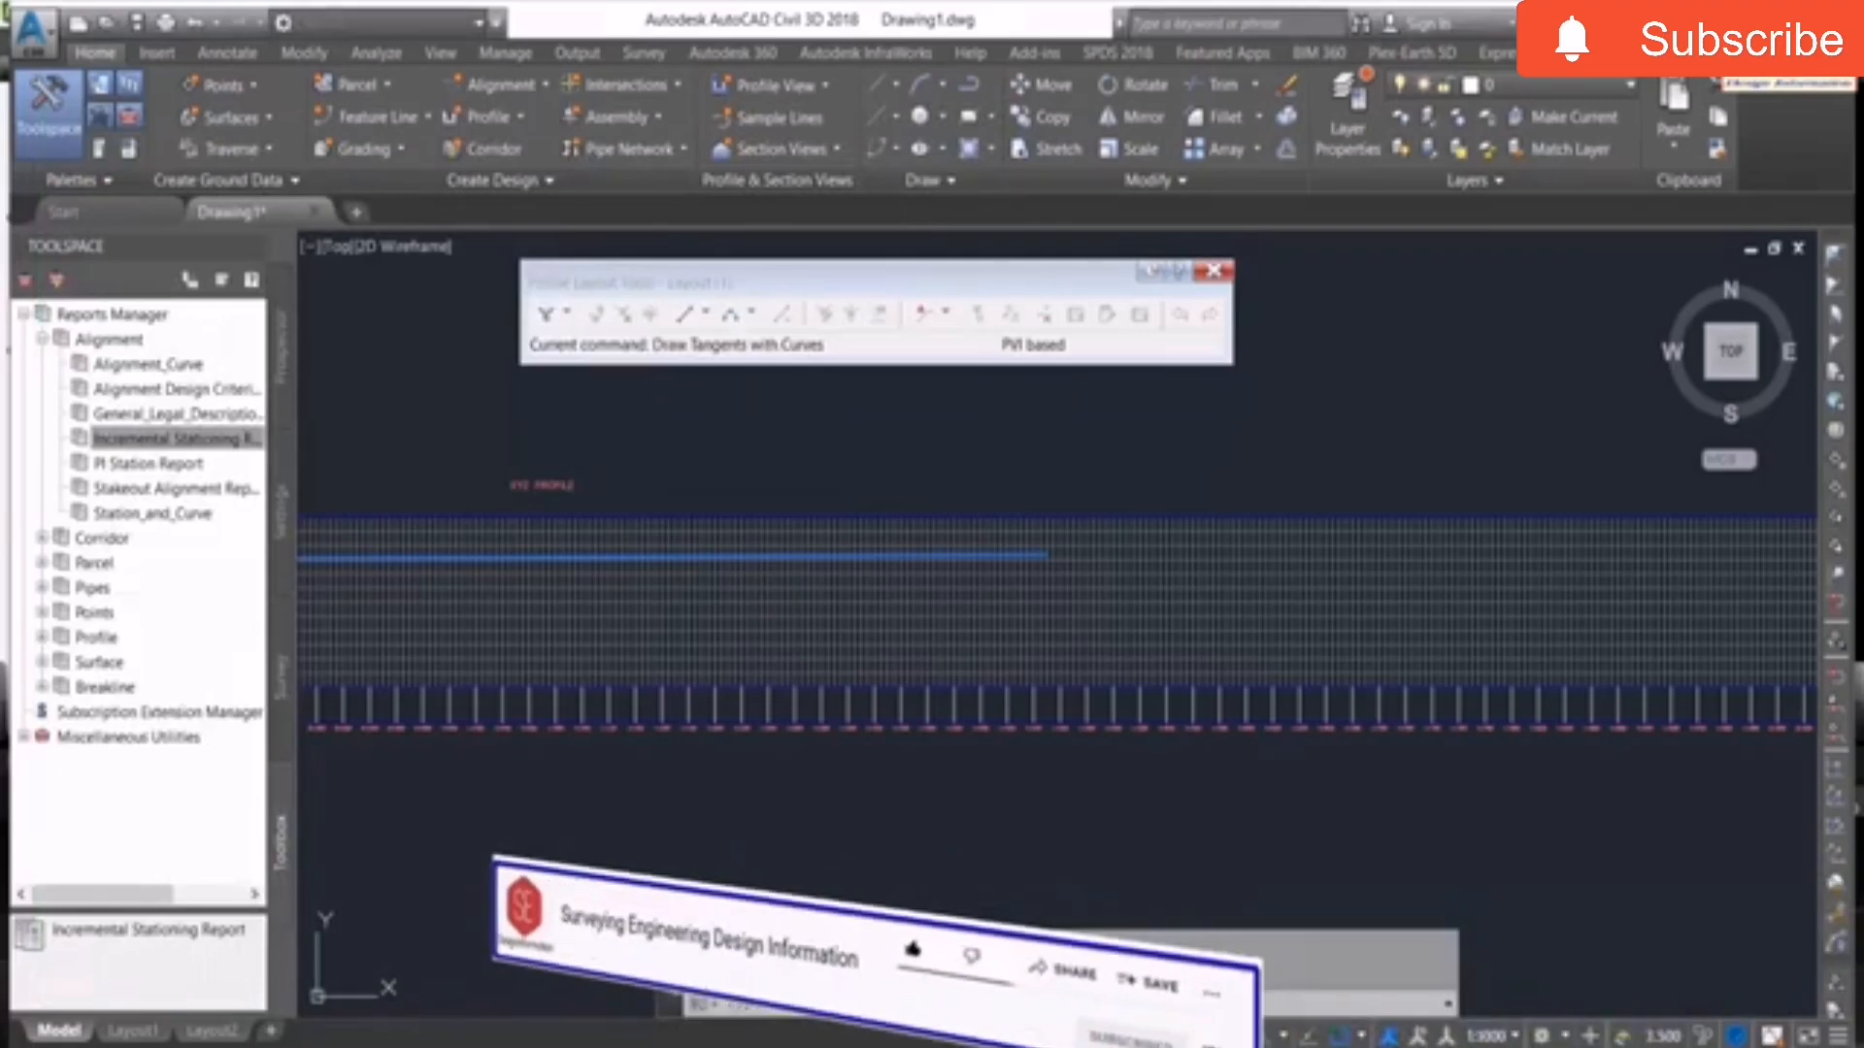
{"action": "key", "text": "Return"}
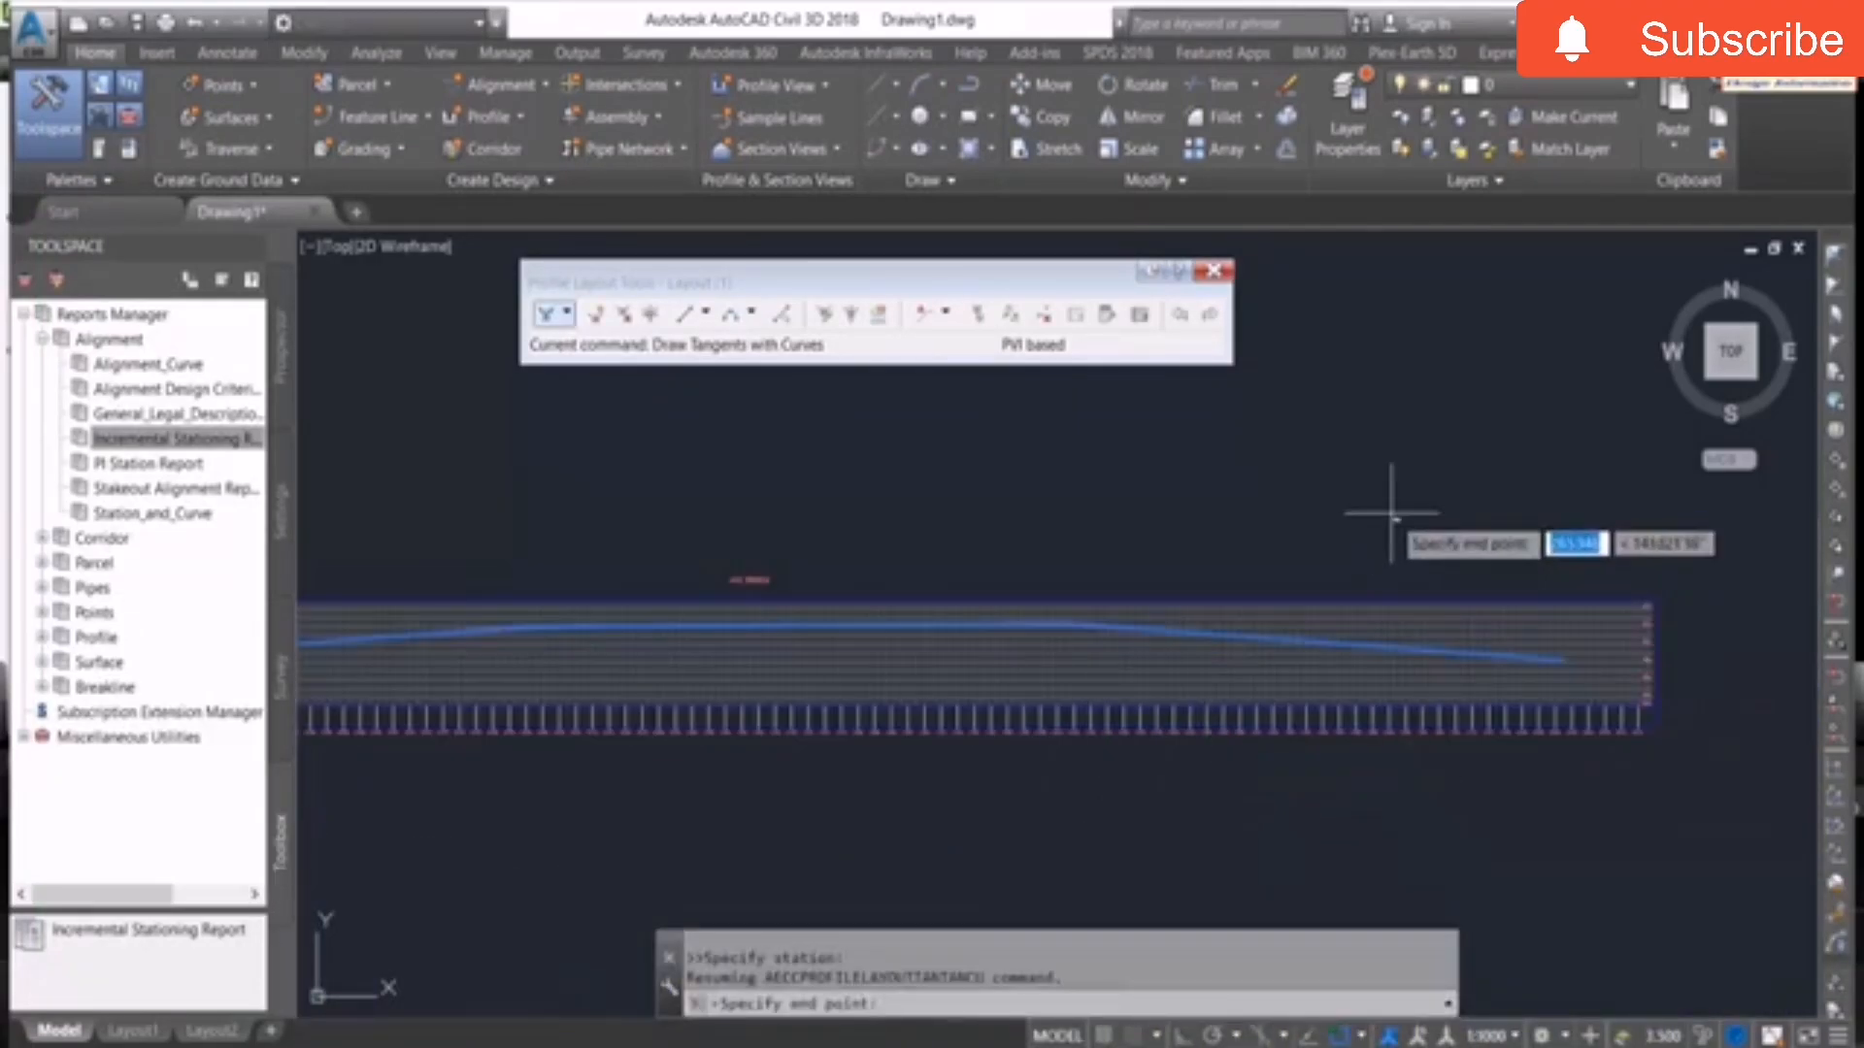
{"action": "middle_click_drag", "start_coordinate": [873, 645], "coordinate": [1387, 647]}
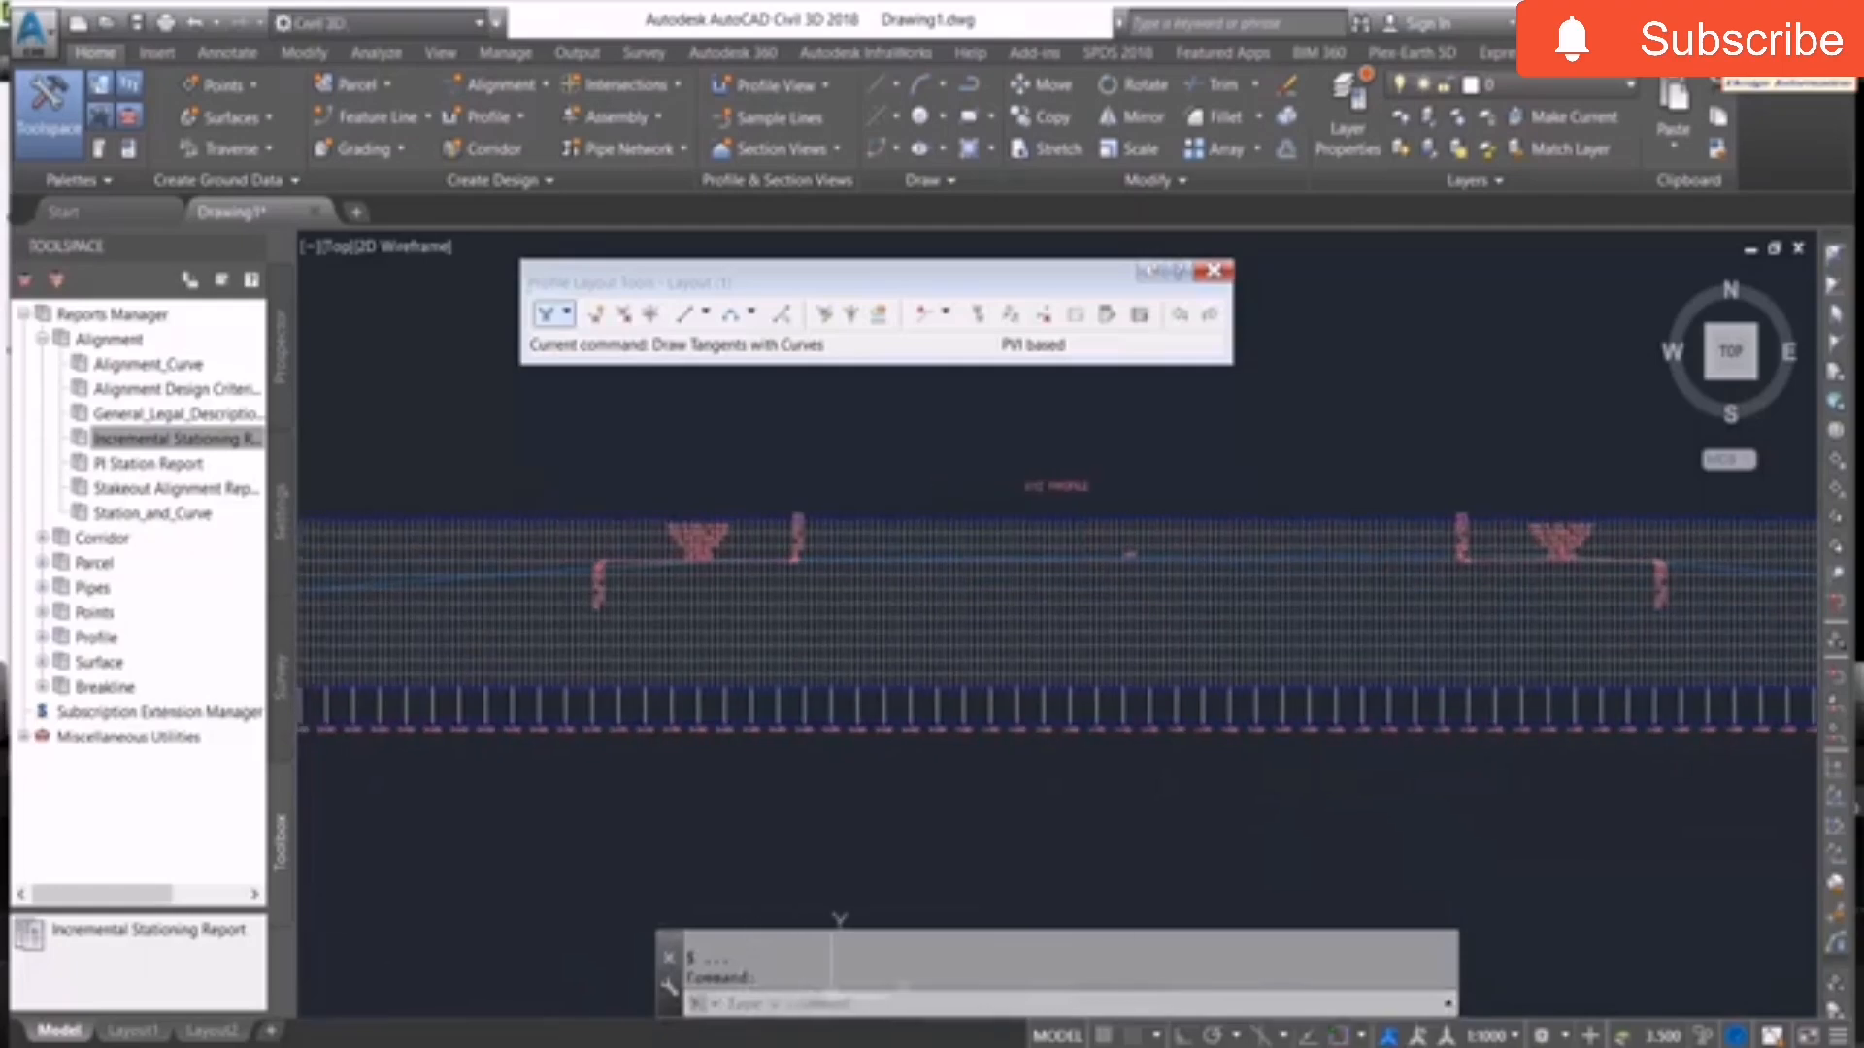
Examine the vertical curve labels at both VPIs in the profile view, including their curve lengths.
{"action": "middle_click_drag", "start_coordinate": [631, 585], "coordinate": [1407, 573]}
{"action": "scroll", "coordinate": [819, 644], "scroll_direction": "up", "scroll_amount": 5}
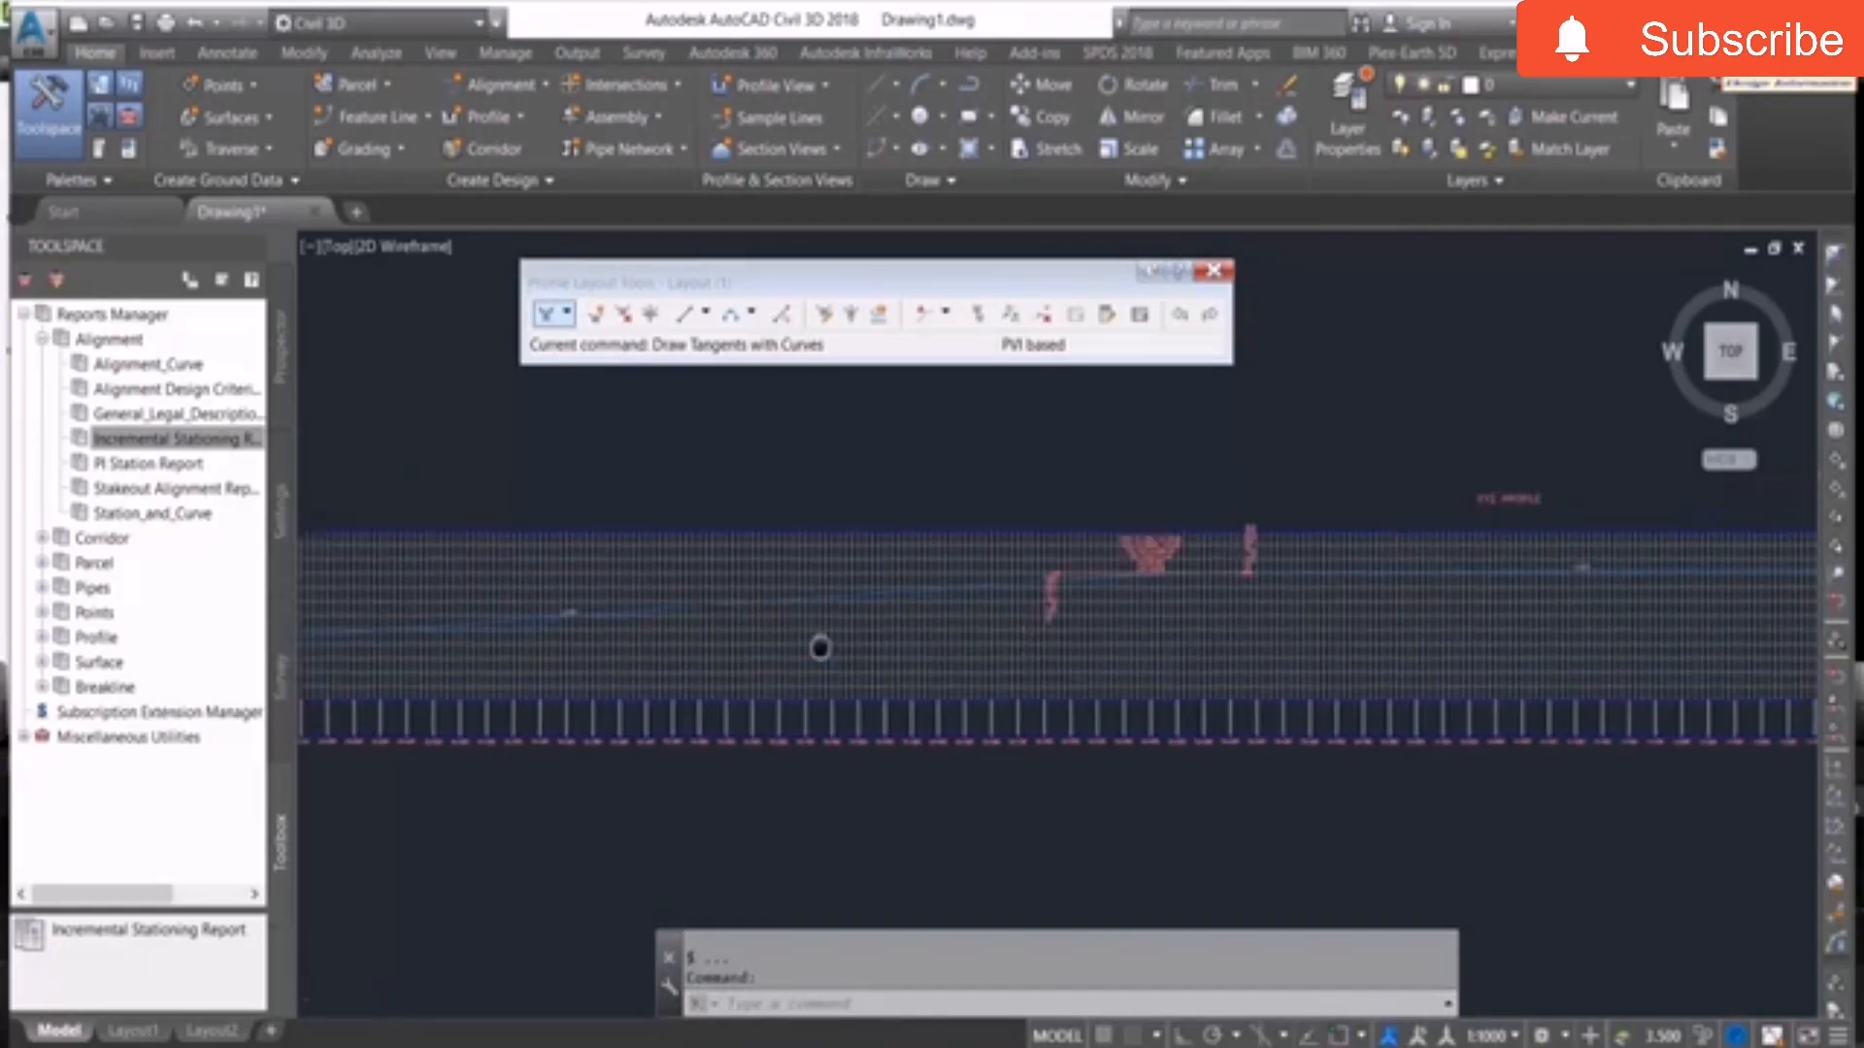
{"action": "scroll", "coordinate": [962, 552], "scroll_direction": "up", "scroll_amount": 4}
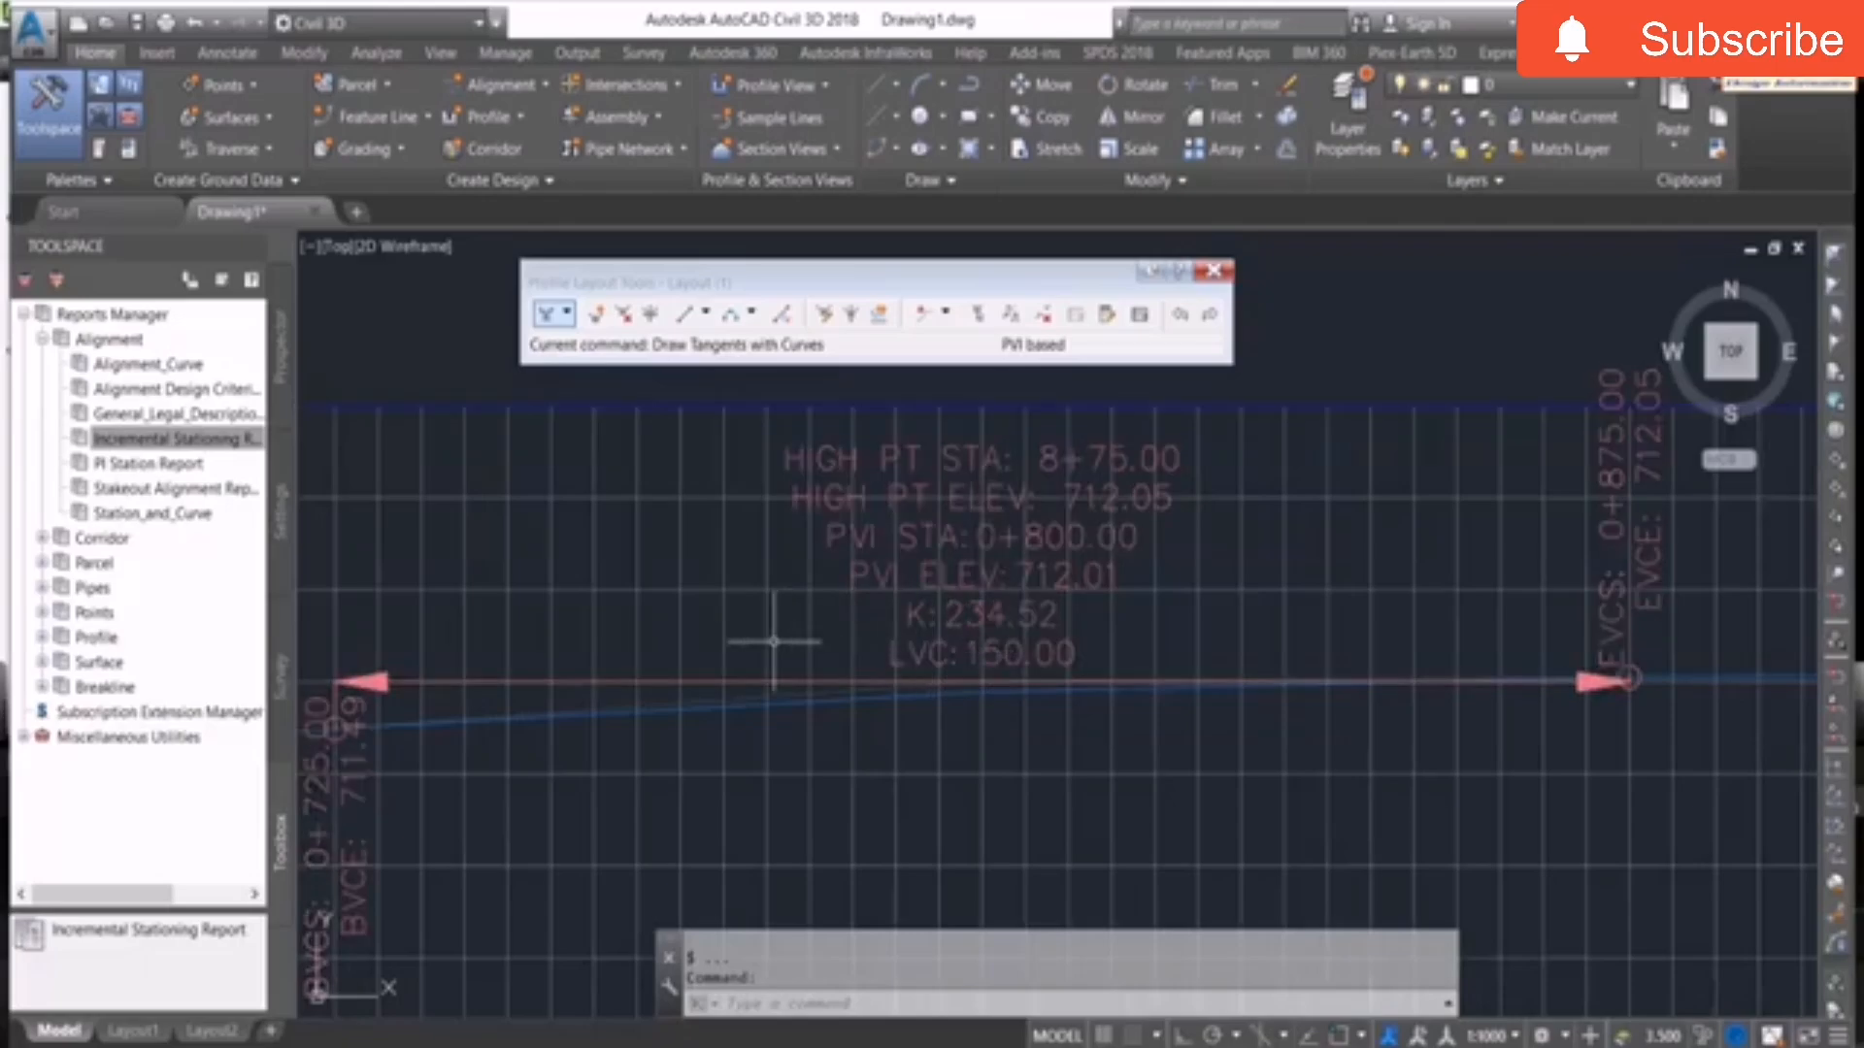
{"action": "scroll", "coordinate": [770, 632], "scroll_direction": "down", "scroll_amount": 6}
{"action": "scroll", "coordinate": [1231, 491], "scroll_direction": "up", "scroll_amount": 3}
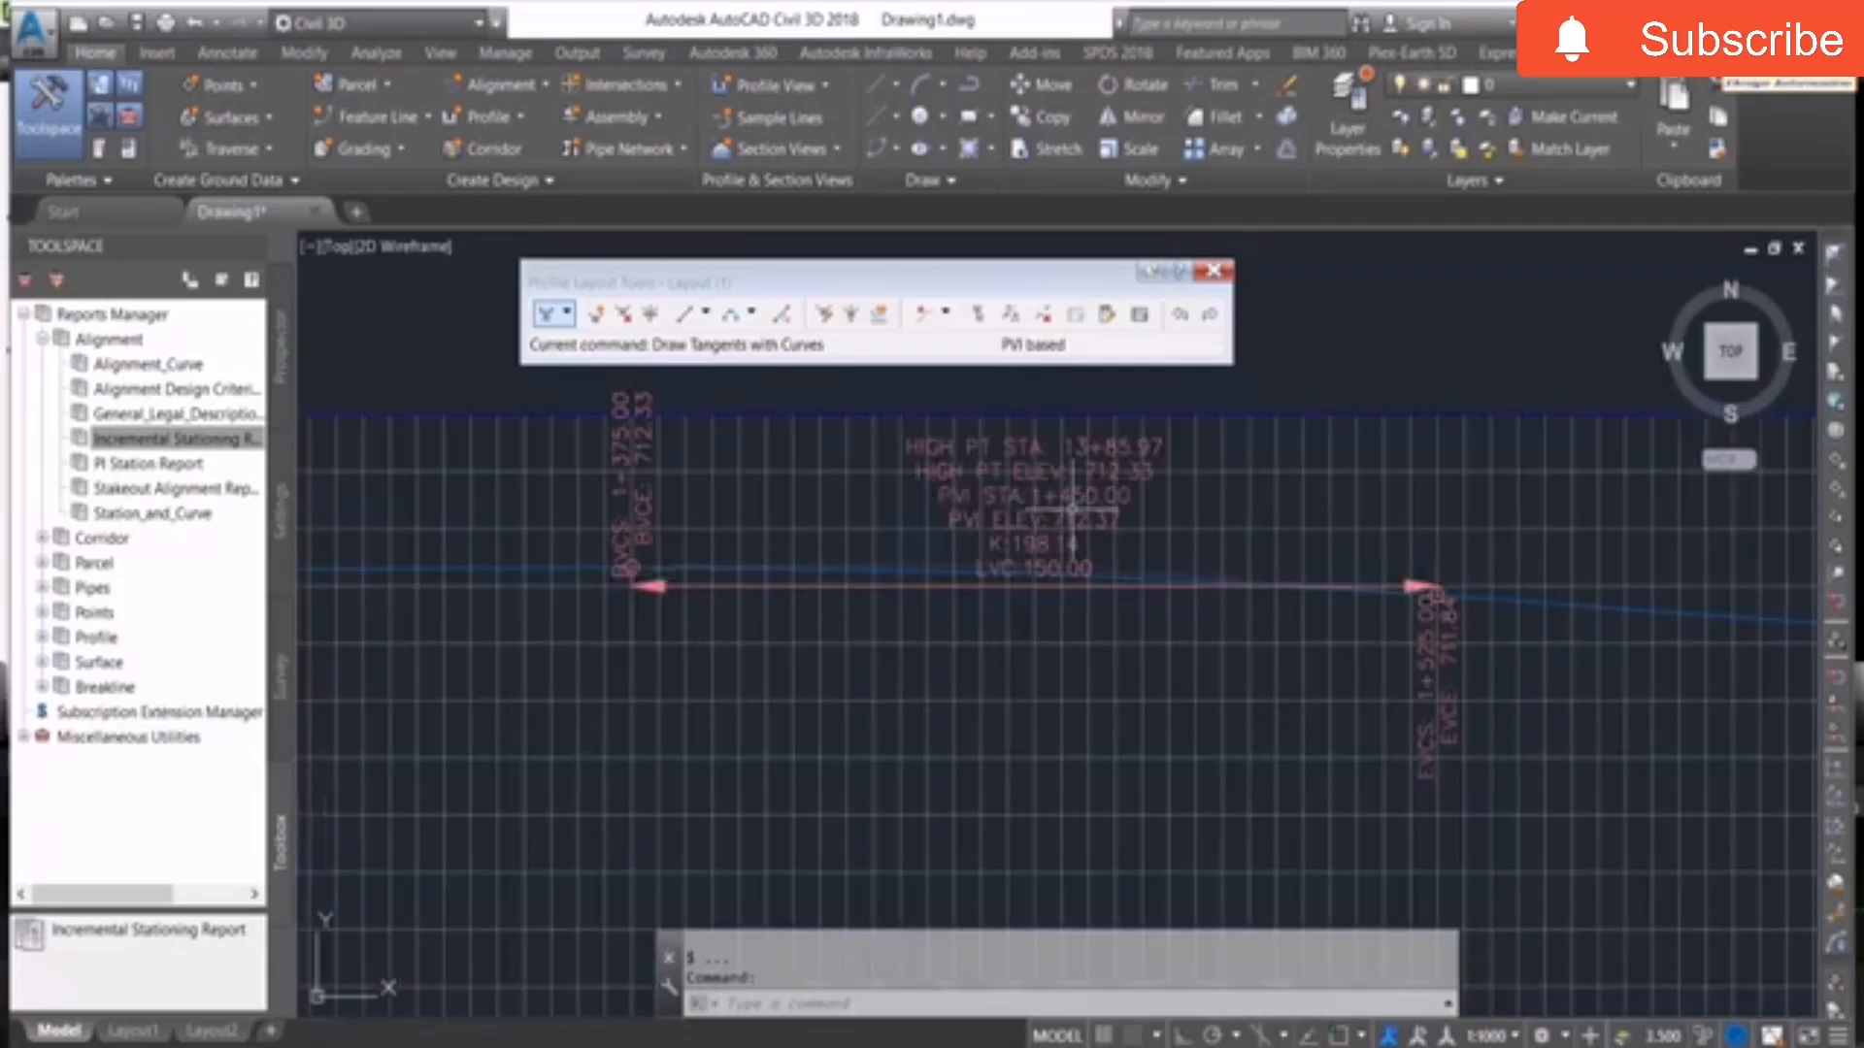
{"action": "scroll", "coordinate": [1197, 524], "scroll_direction": "down", "scroll_amount": 5}
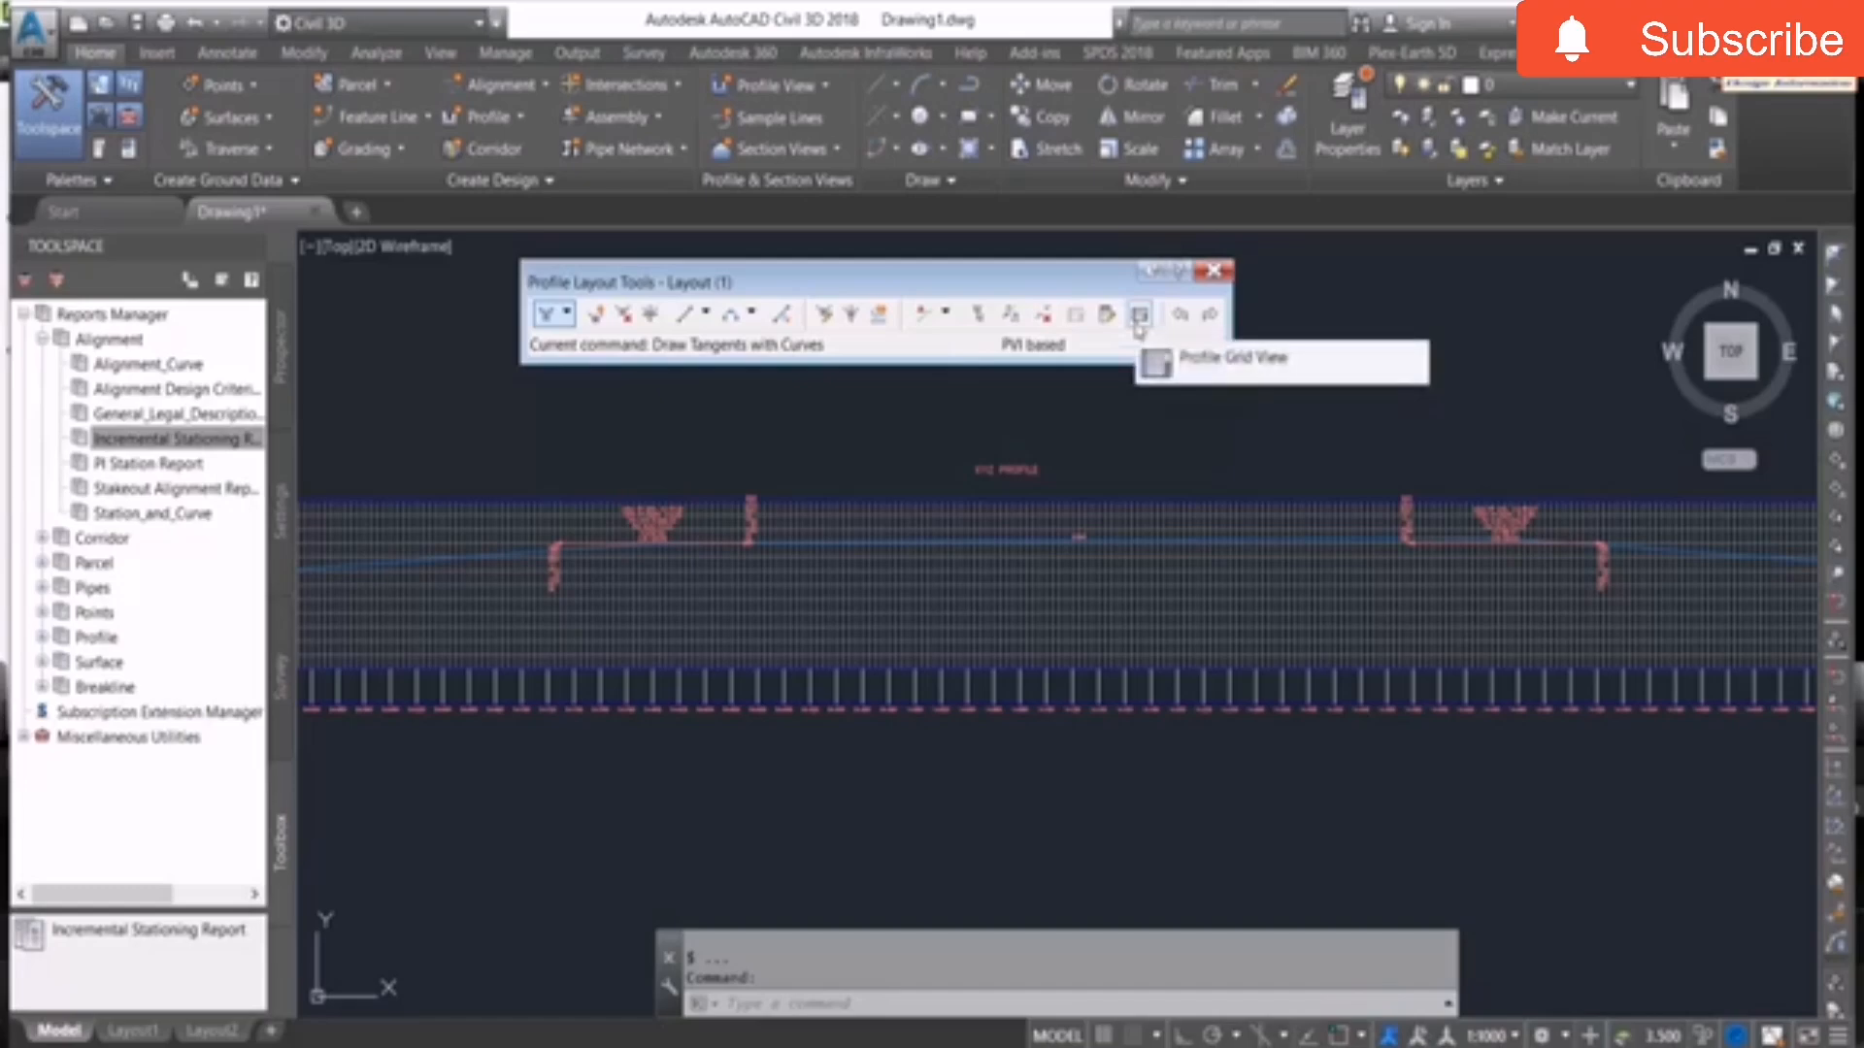
Open the Profile Grid View at the curve length column and check the required VPI curve lengths in PLAN PROFILE.pdf.
{"action": "left_click", "coordinate": [1140, 316]}
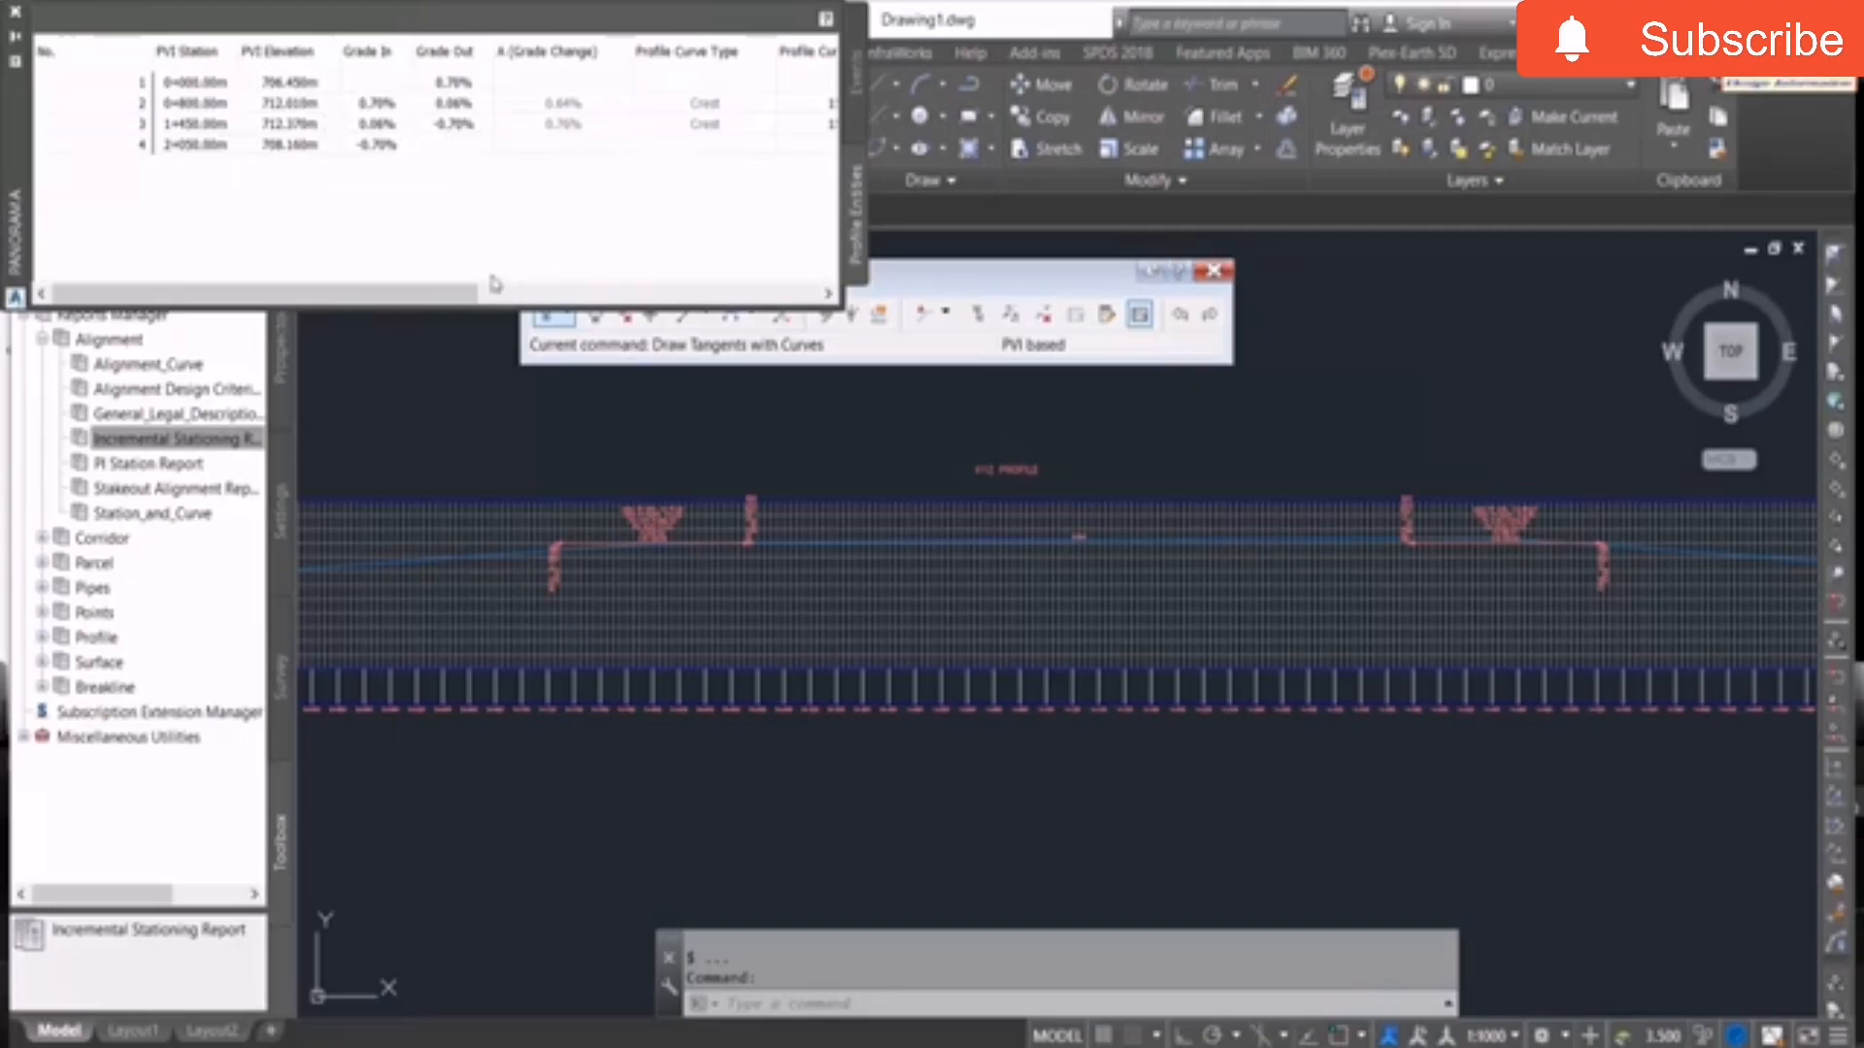
{"action": "left_click_drag", "start_coordinate": [494, 286], "coordinate": [585, 304]}
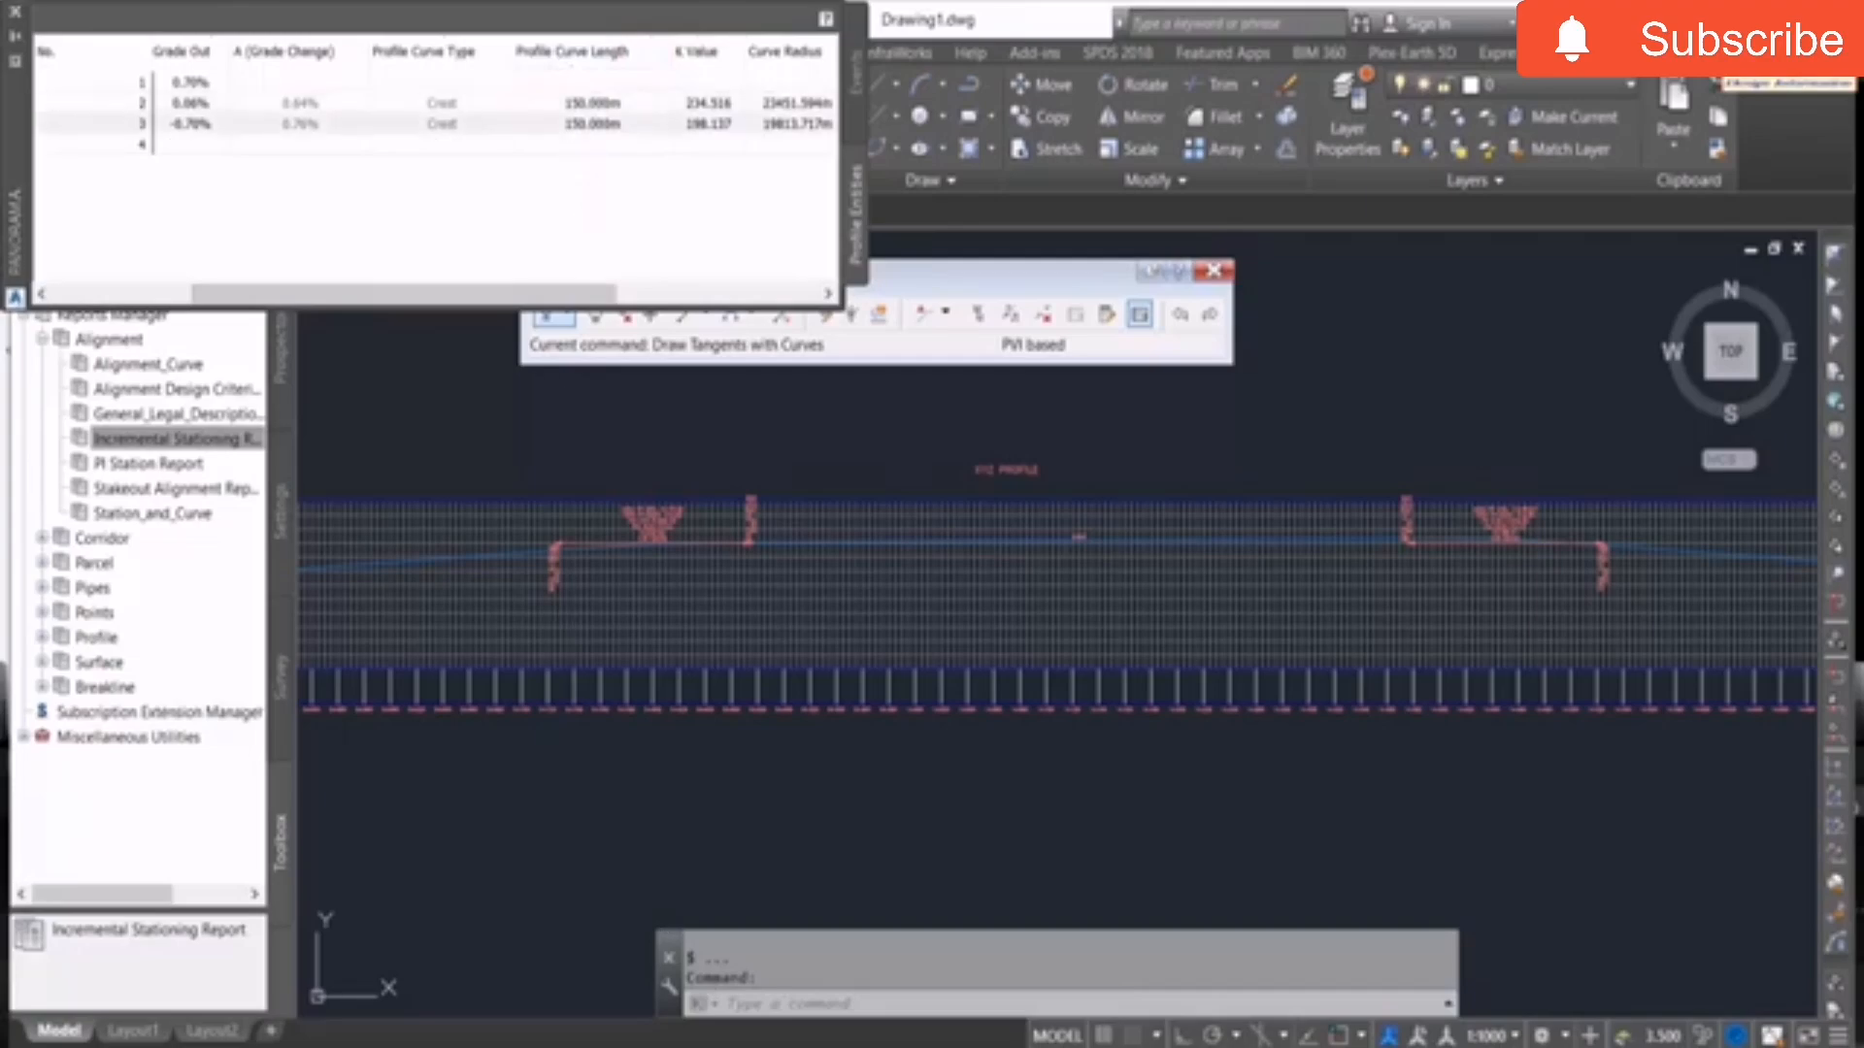
{"action": "key", "text": "alt+Tab"}
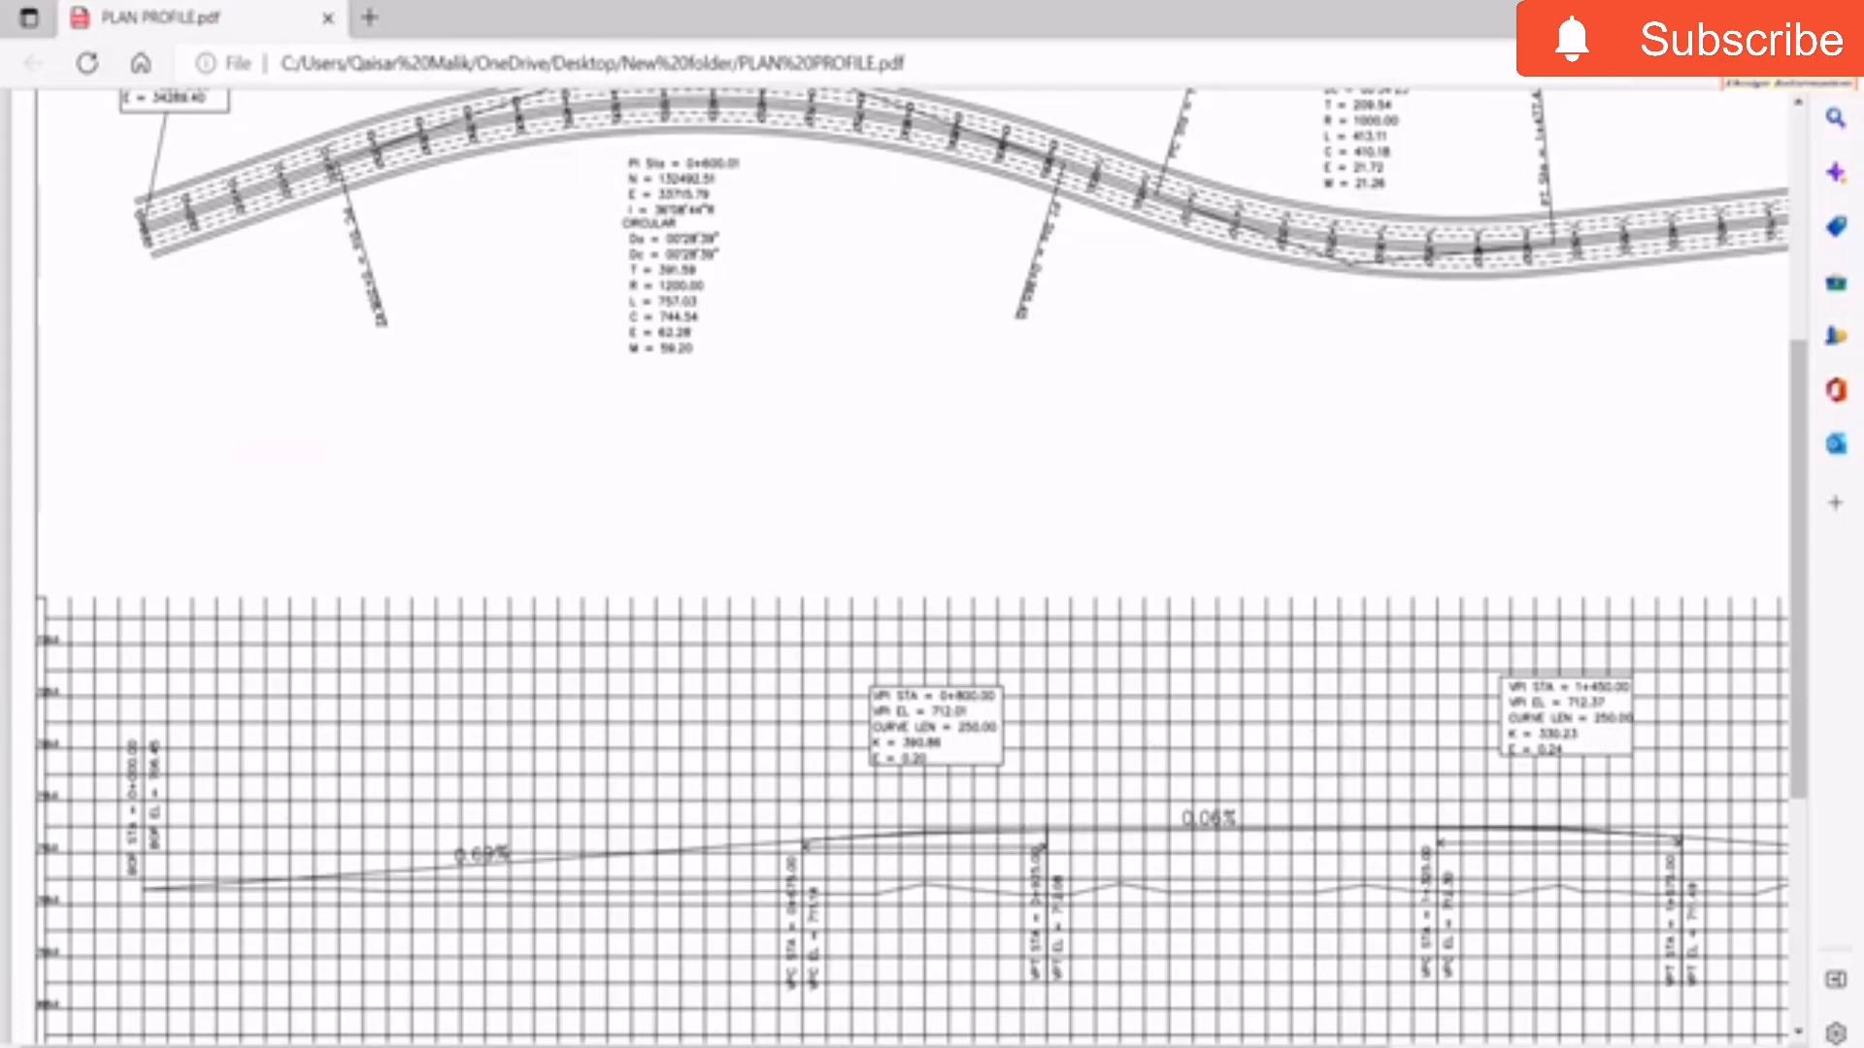
{"action": "key", "text": "alt+Tab"}
{"action": "mouse_move", "coordinate": [670, 784]}
{"action": "left_mouse_down"}
{"action": "mouse_move", "coordinate": [676, 813]}
{"action": "mouse_move", "coordinate": [673, 784]}
{"action": "left_mouse_up"}
{"action": "left_click", "coordinate": [1245, 512]}
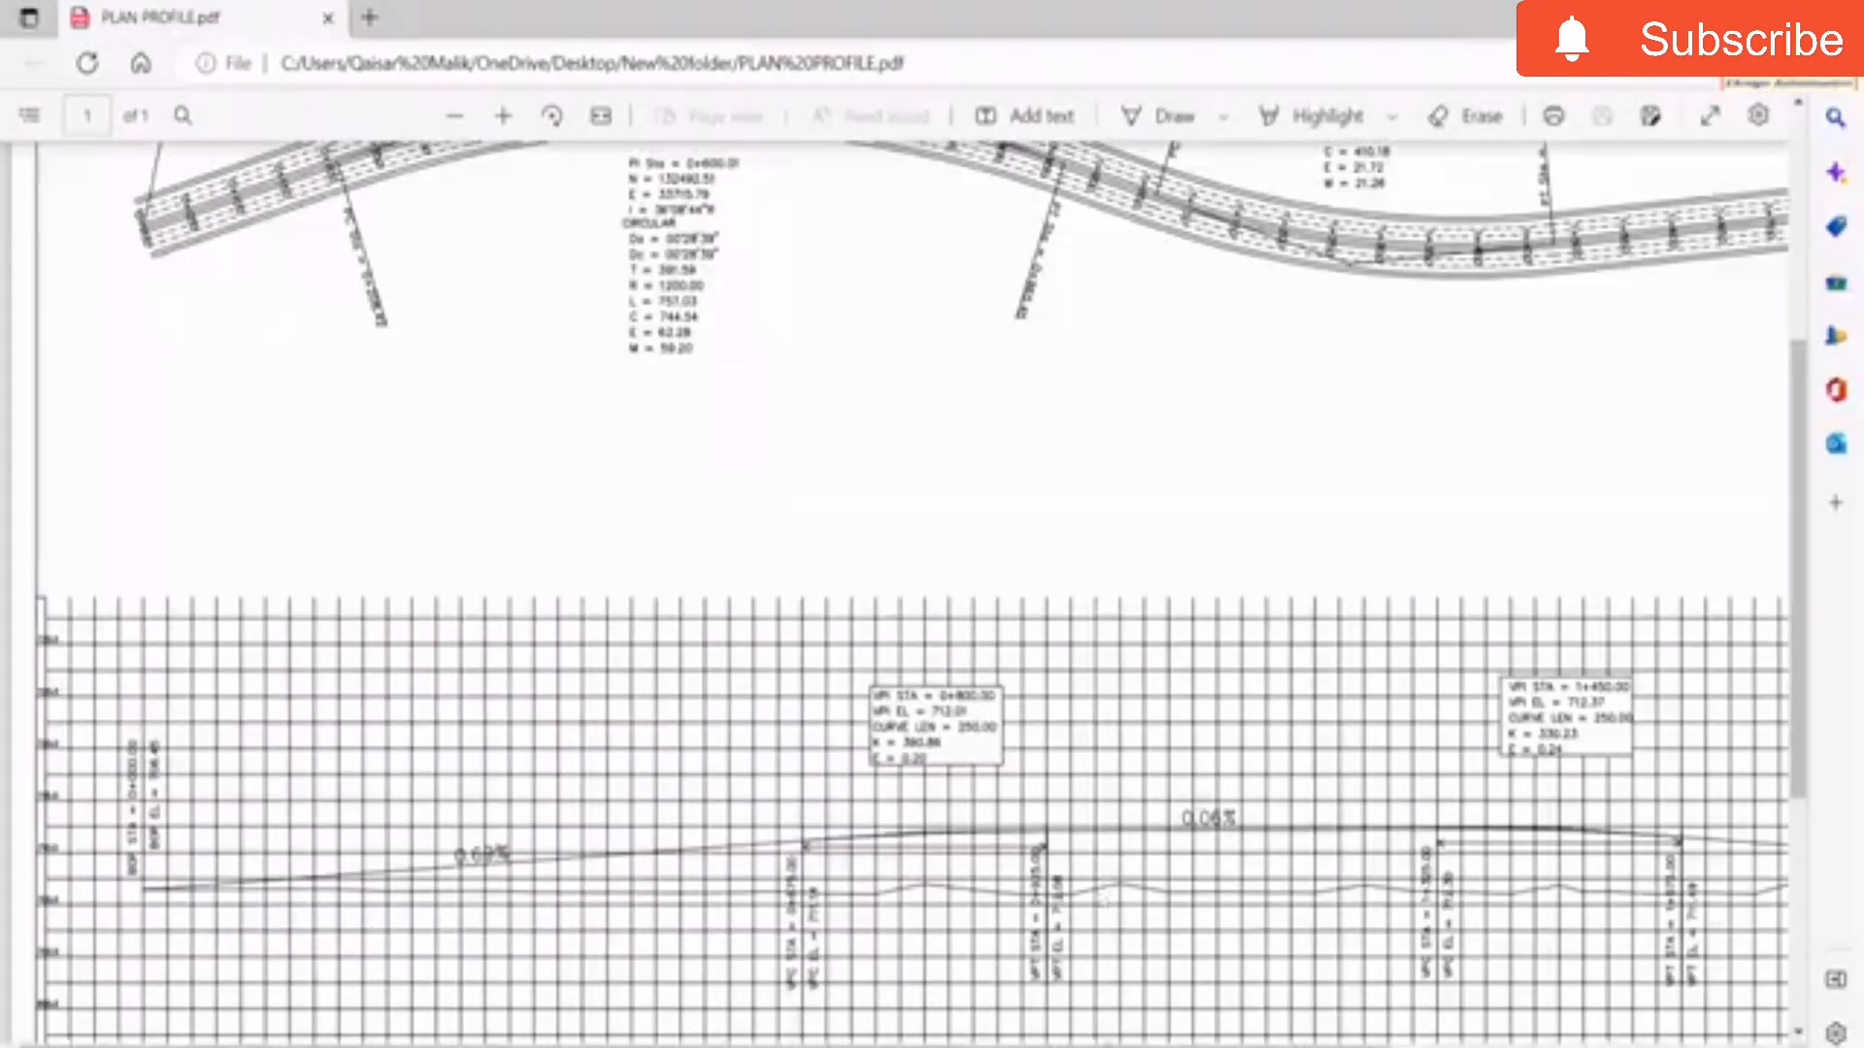
{"action": "key", "text": "alt+Tab"}
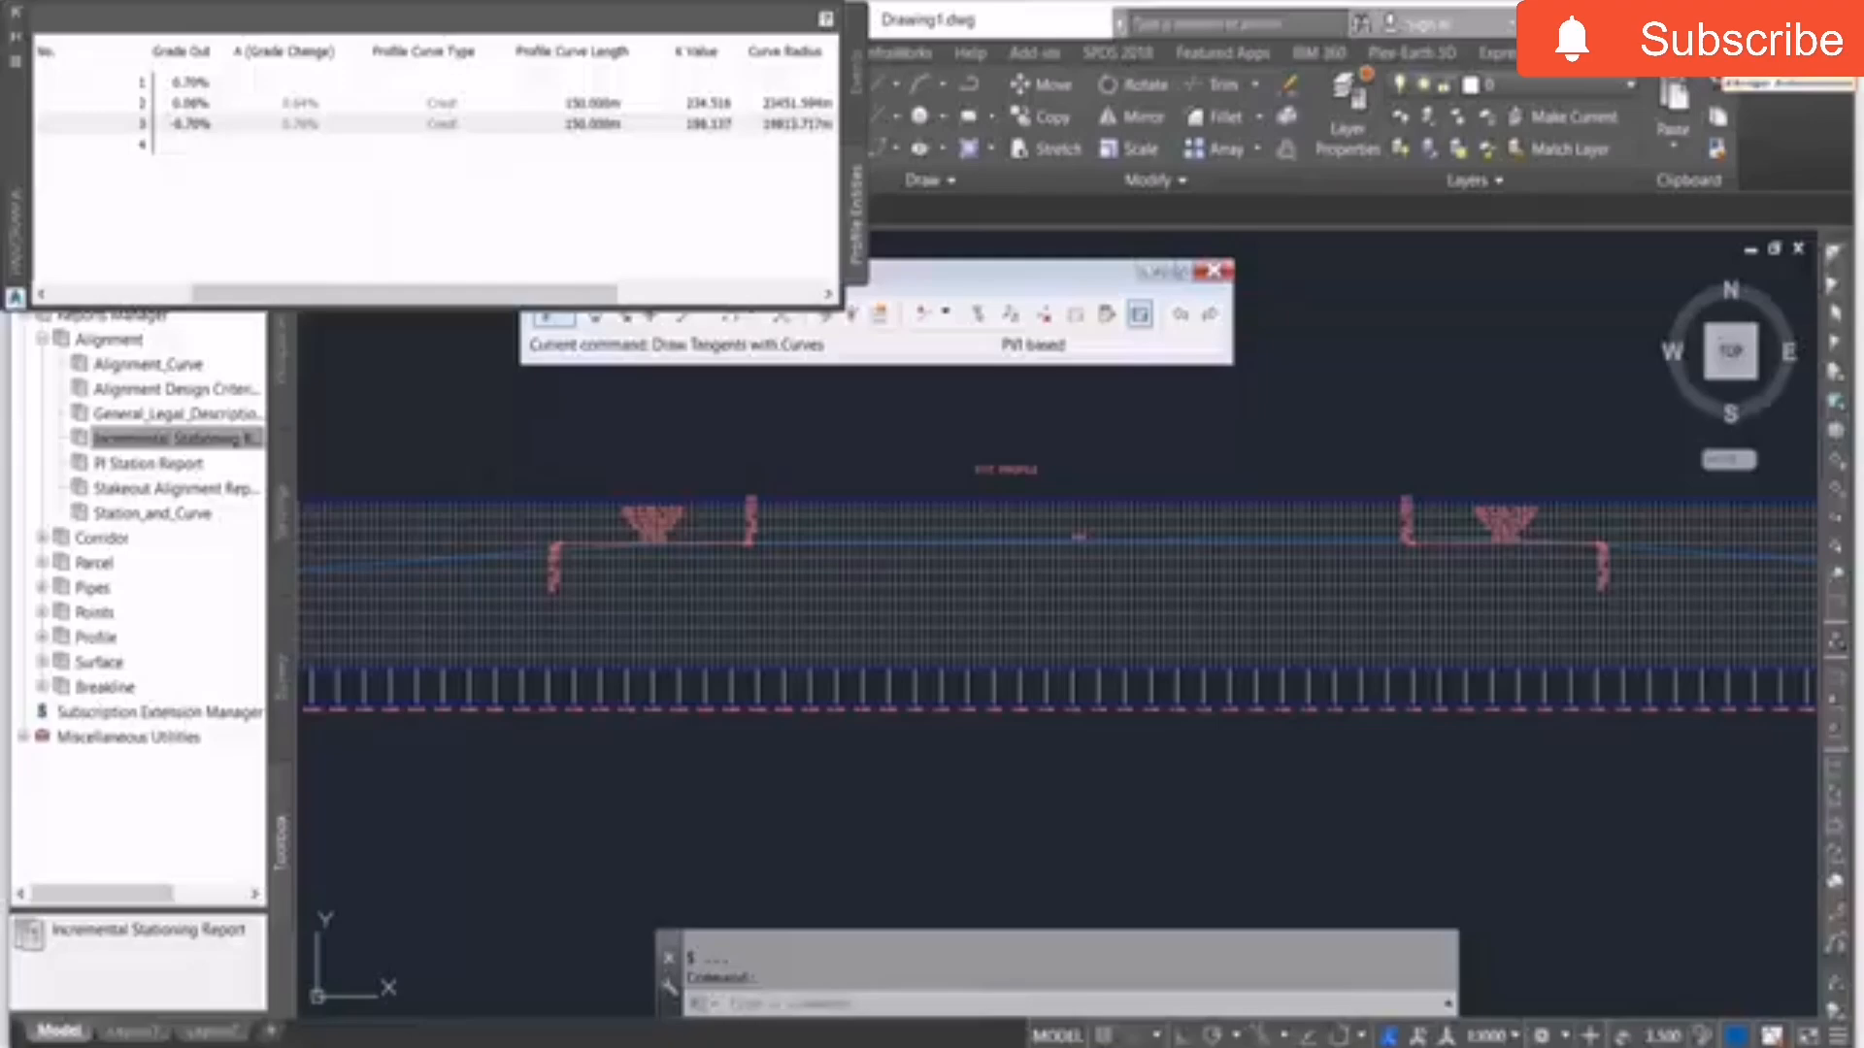
Set the profile curve length of both VPI 2 and VPI 3 in the grid to 250 m.
{"action": "double_click", "coordinate": [611, 104]}
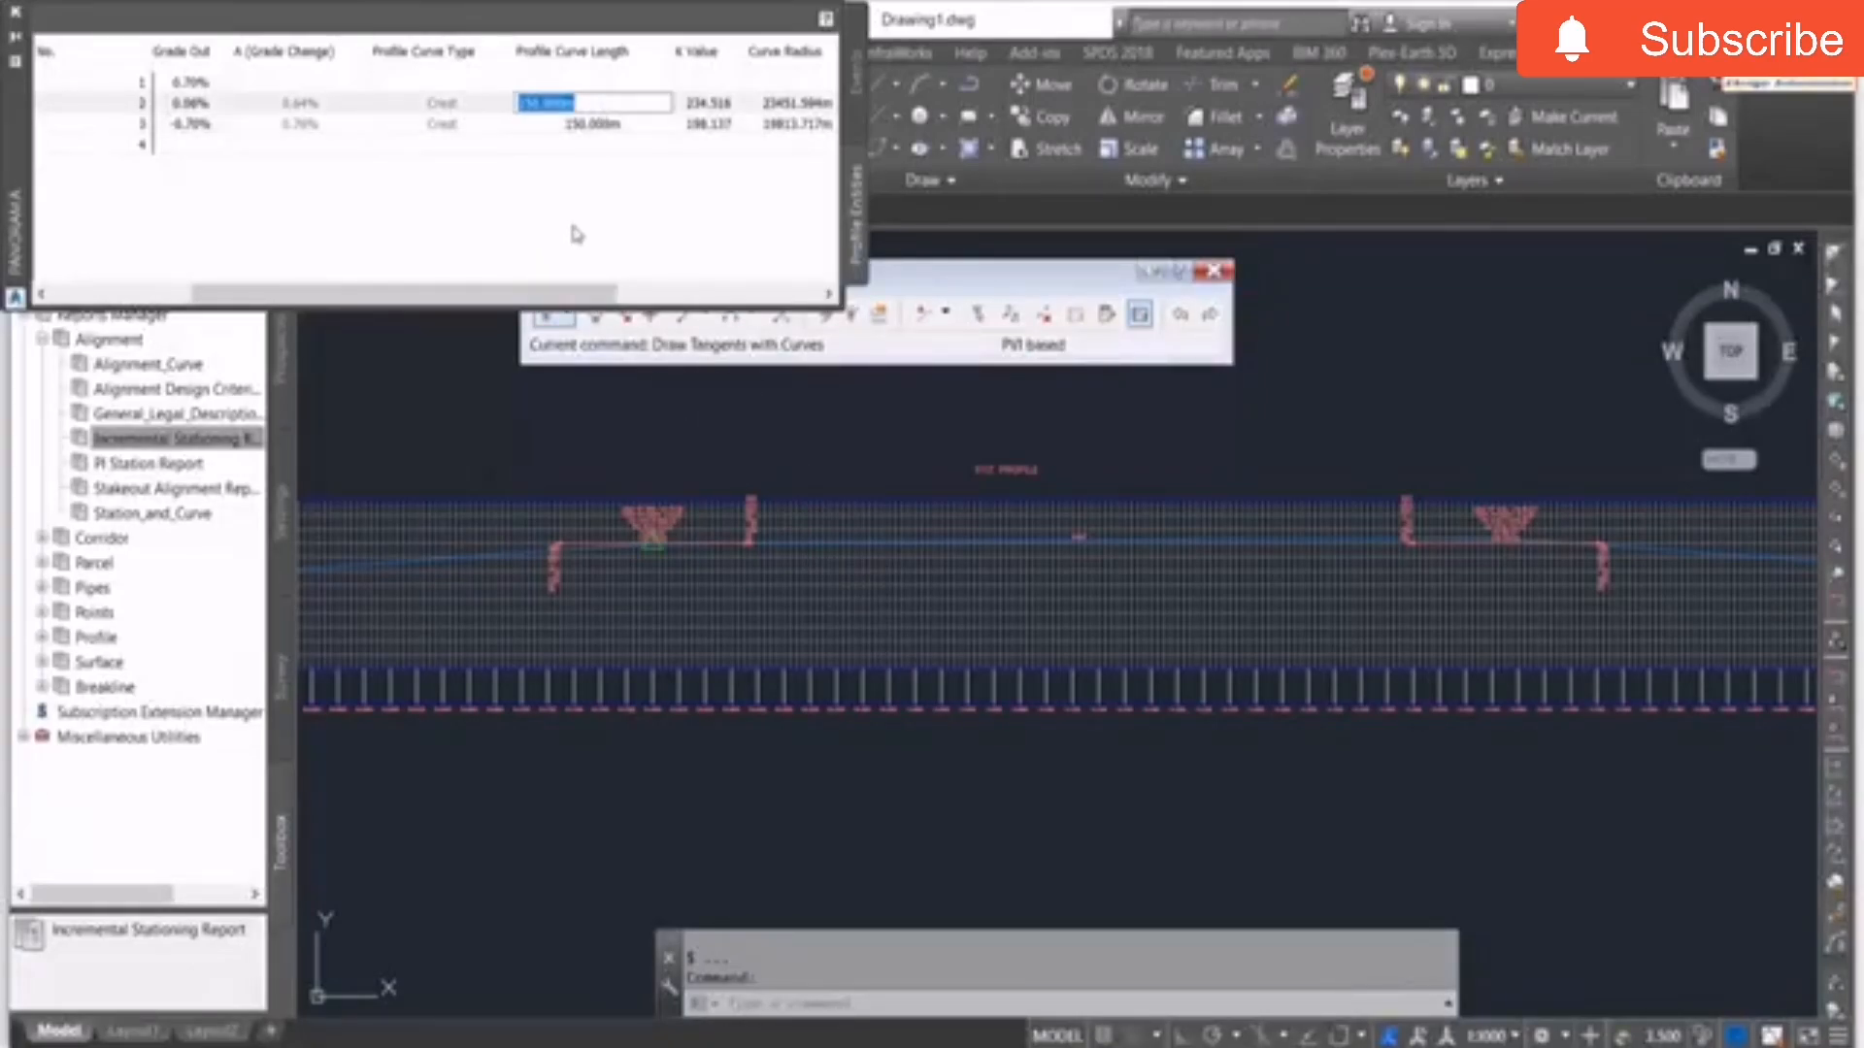
{"action": "type", "text": "250"}
{"action": "key", "text": "Return"}
{"action": "left_click", "coordinate": [629, 124]}
{"action": "left_click", "coordinate": [631, 124]}
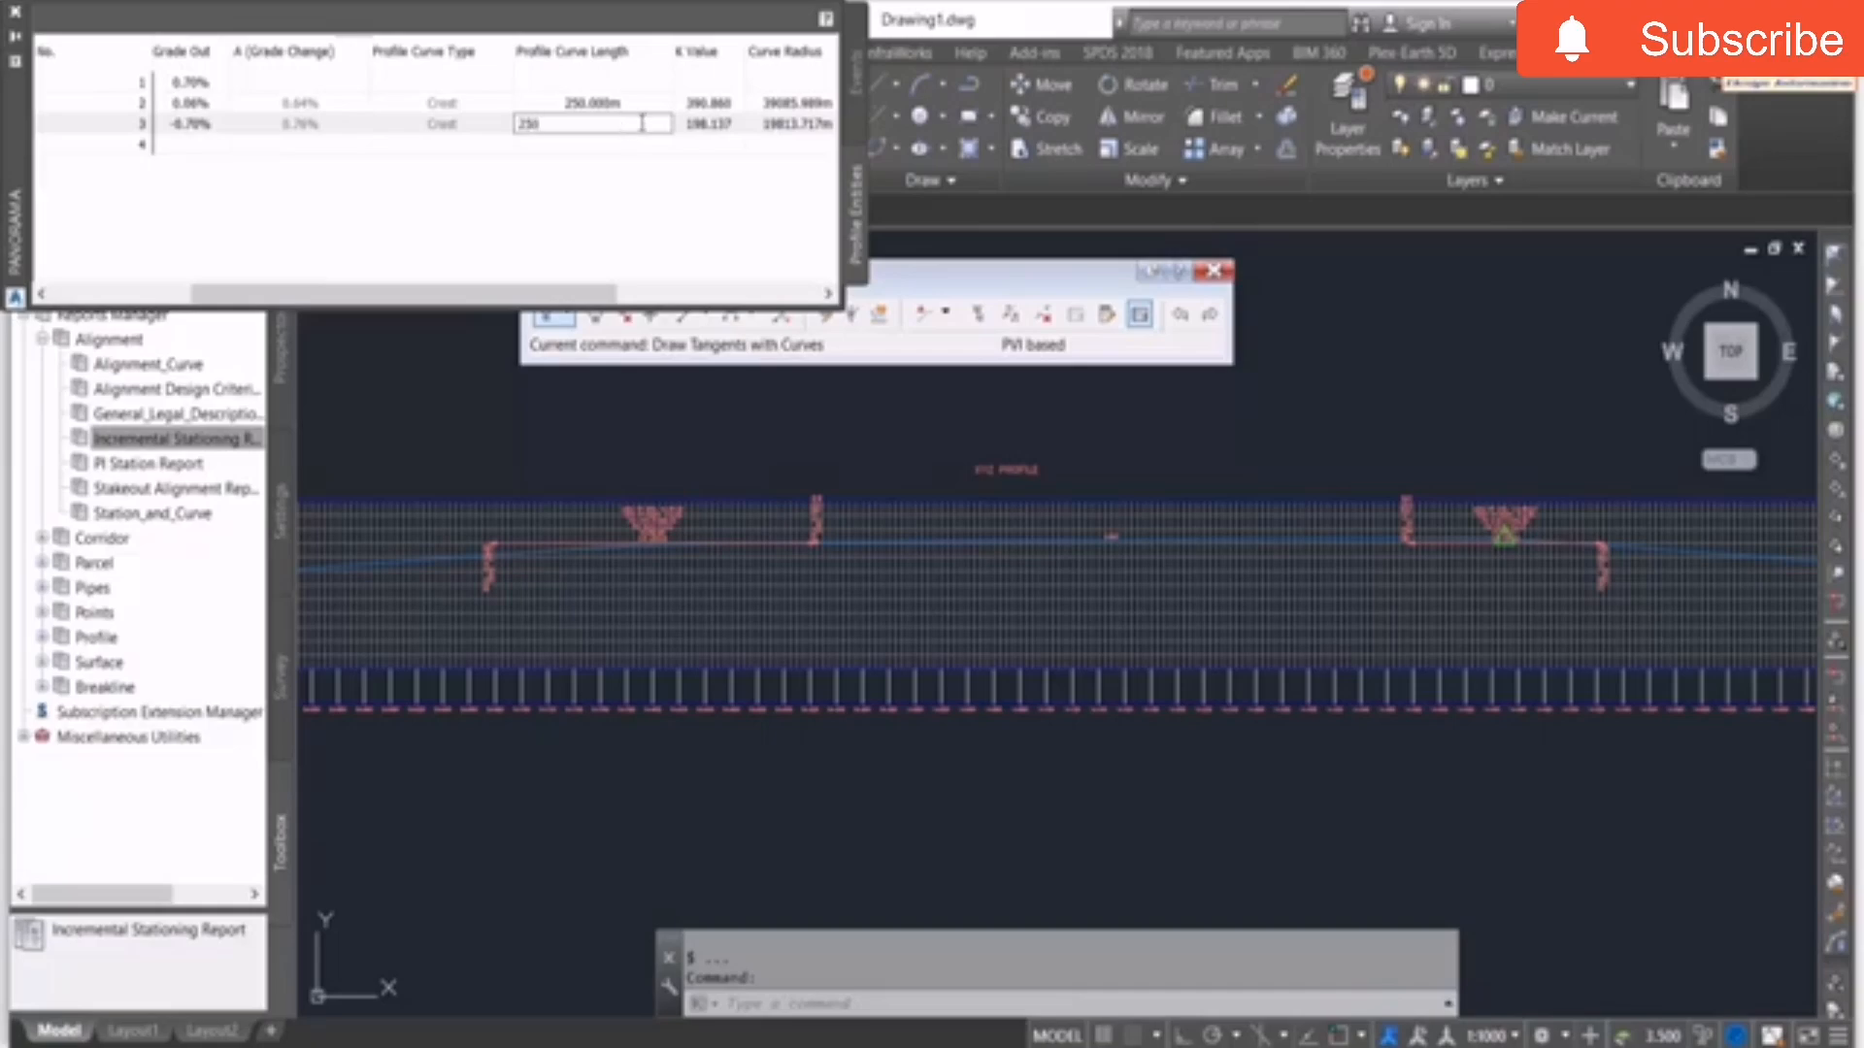
{"action": "key", "text": "Return"}
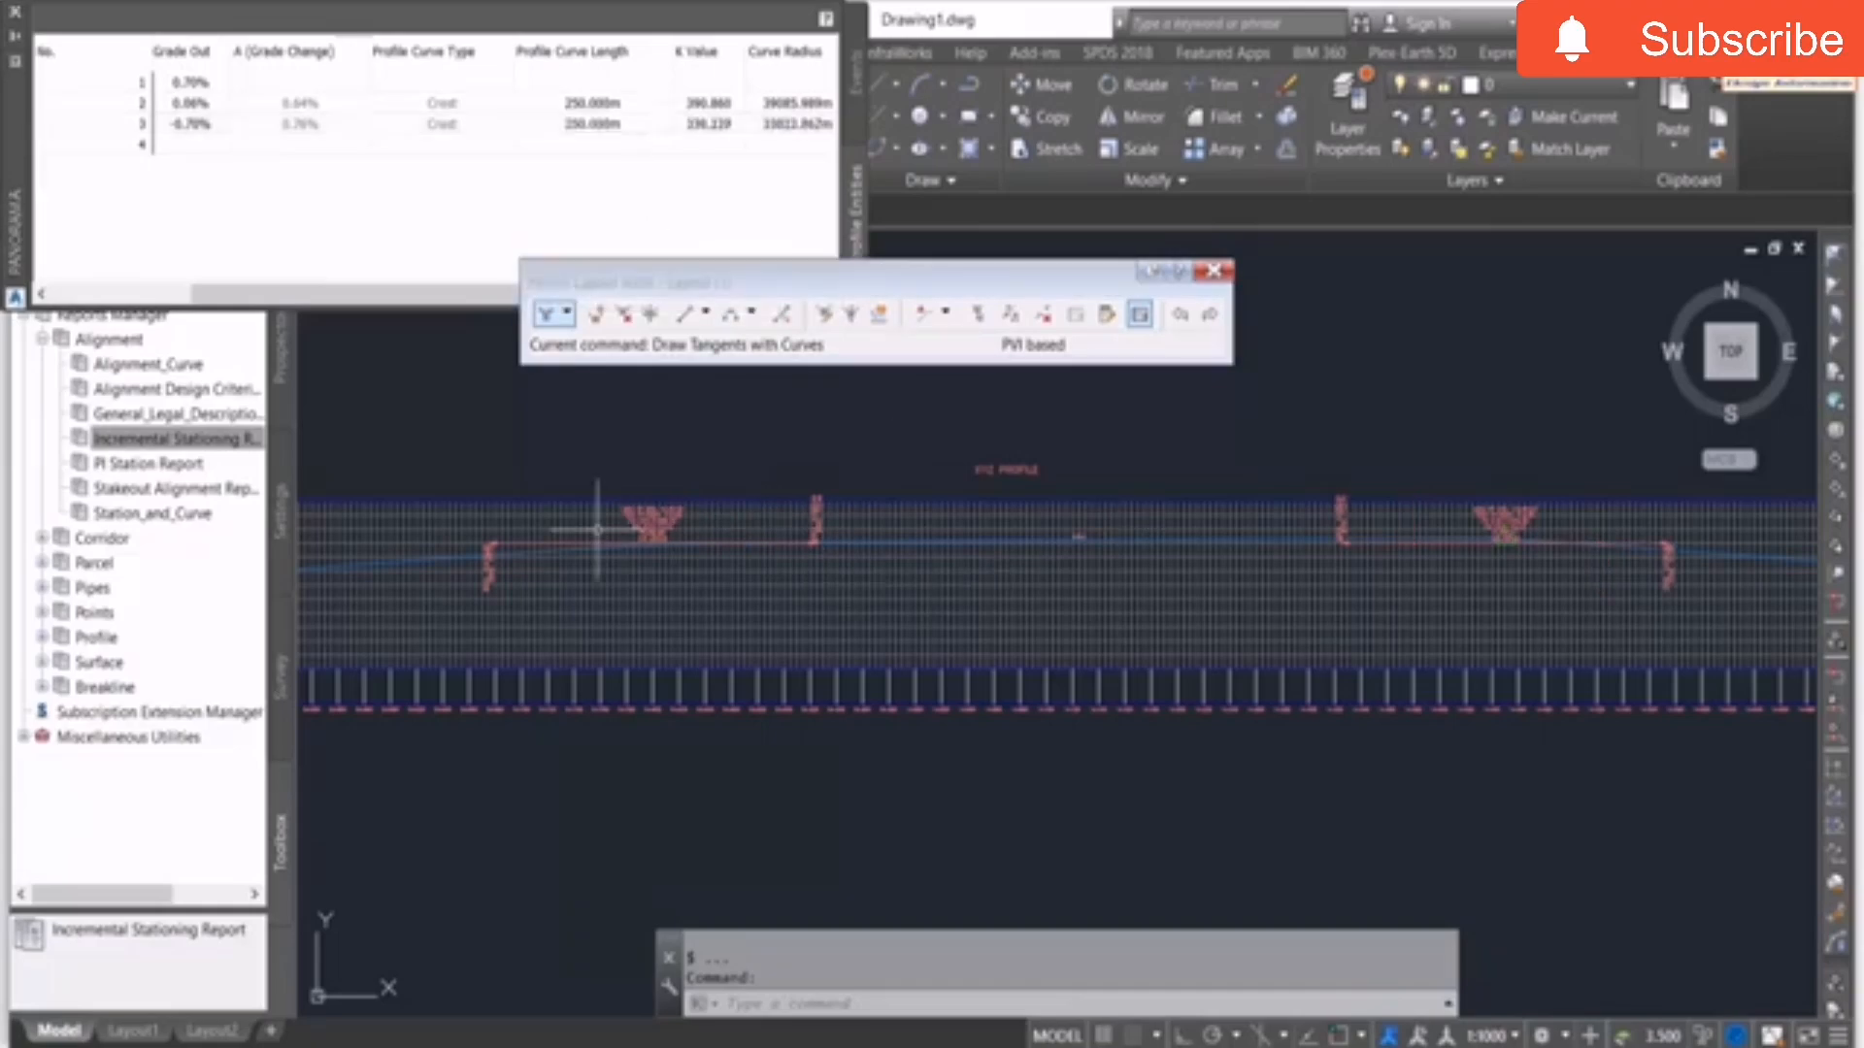
Inspect the updated vertical curve label at PVI station 0+800 in the profile view.
{"action": "scroll", "coordinate": [616, 515], "scroll_direction": "up", "scroll_amount": 5}
{"action": "scroll", "coordinate": [854, 553], "scroll_direction": "up", "scroll_amount": 3}
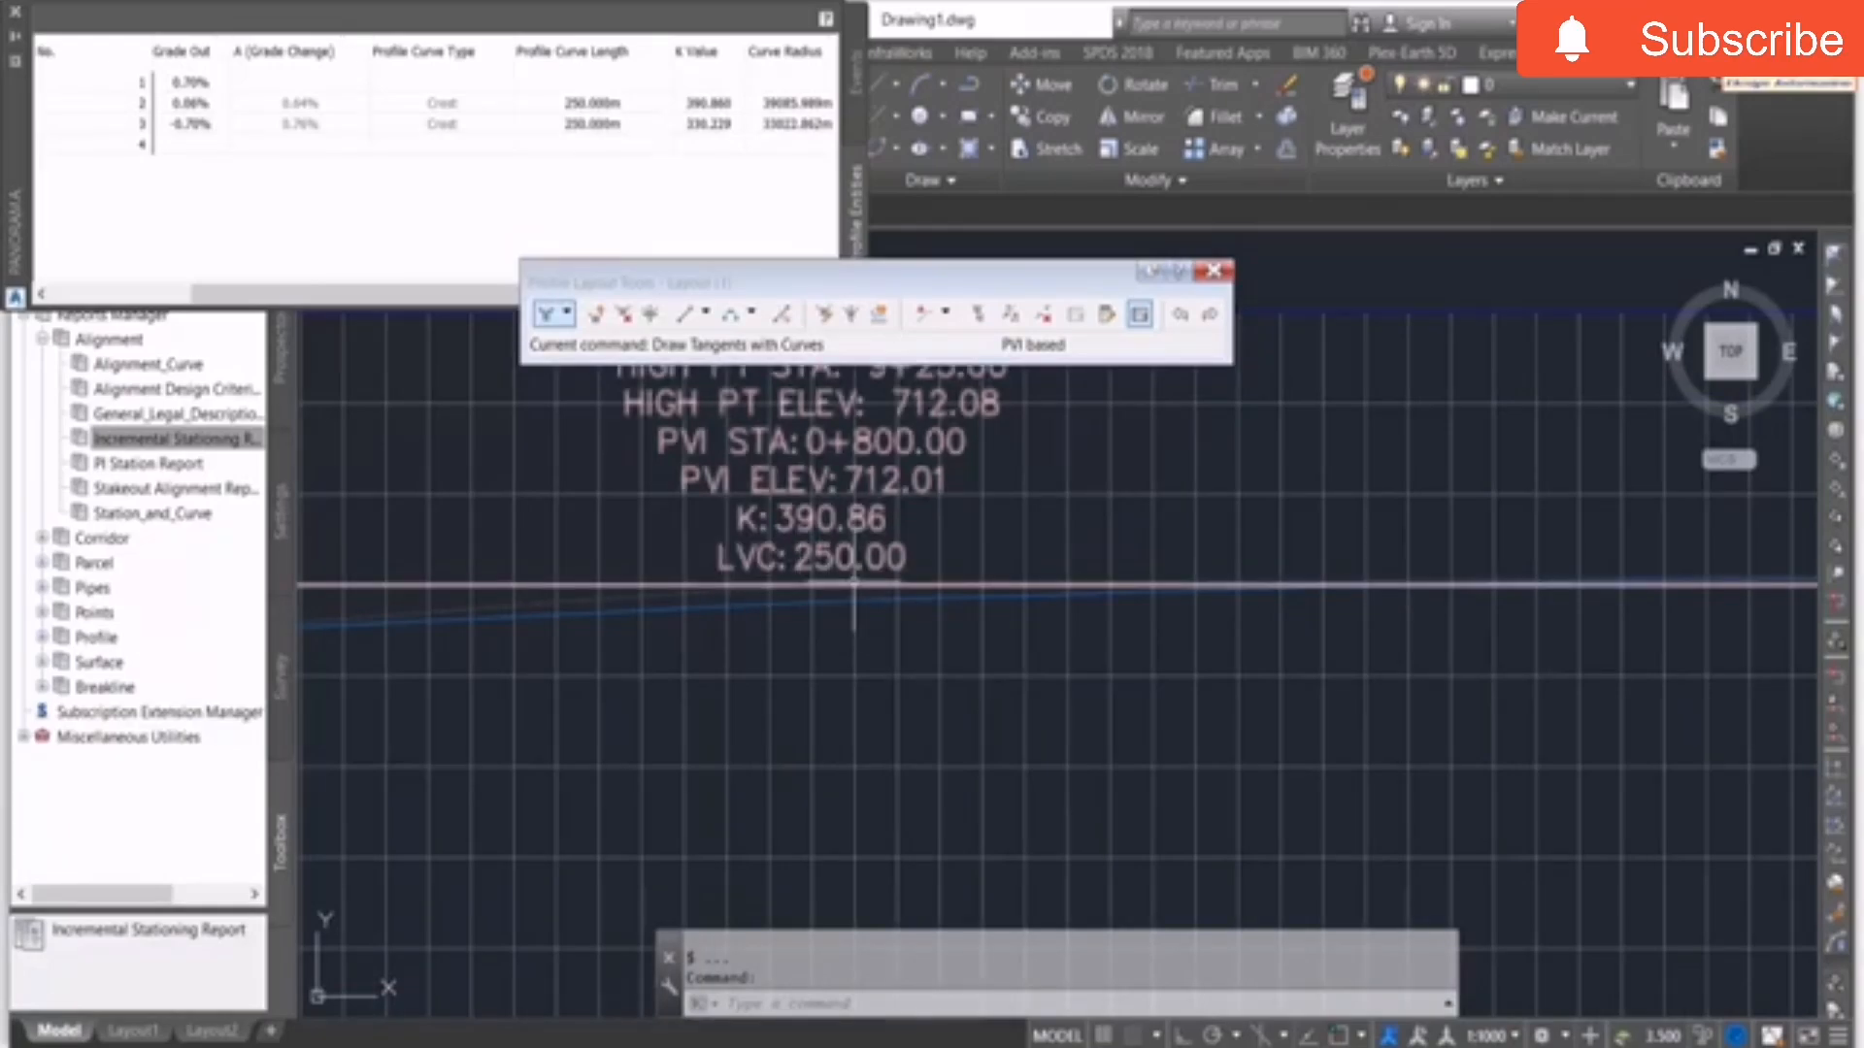
{"action": "scroll", "coordinate": [942, 629], "scroll_direction": "down", "scroll_amount": 3}
{"action": "scroll", "coordinate": [1083, 623], "scroll_direction": "down", "scroll_amount": 4}
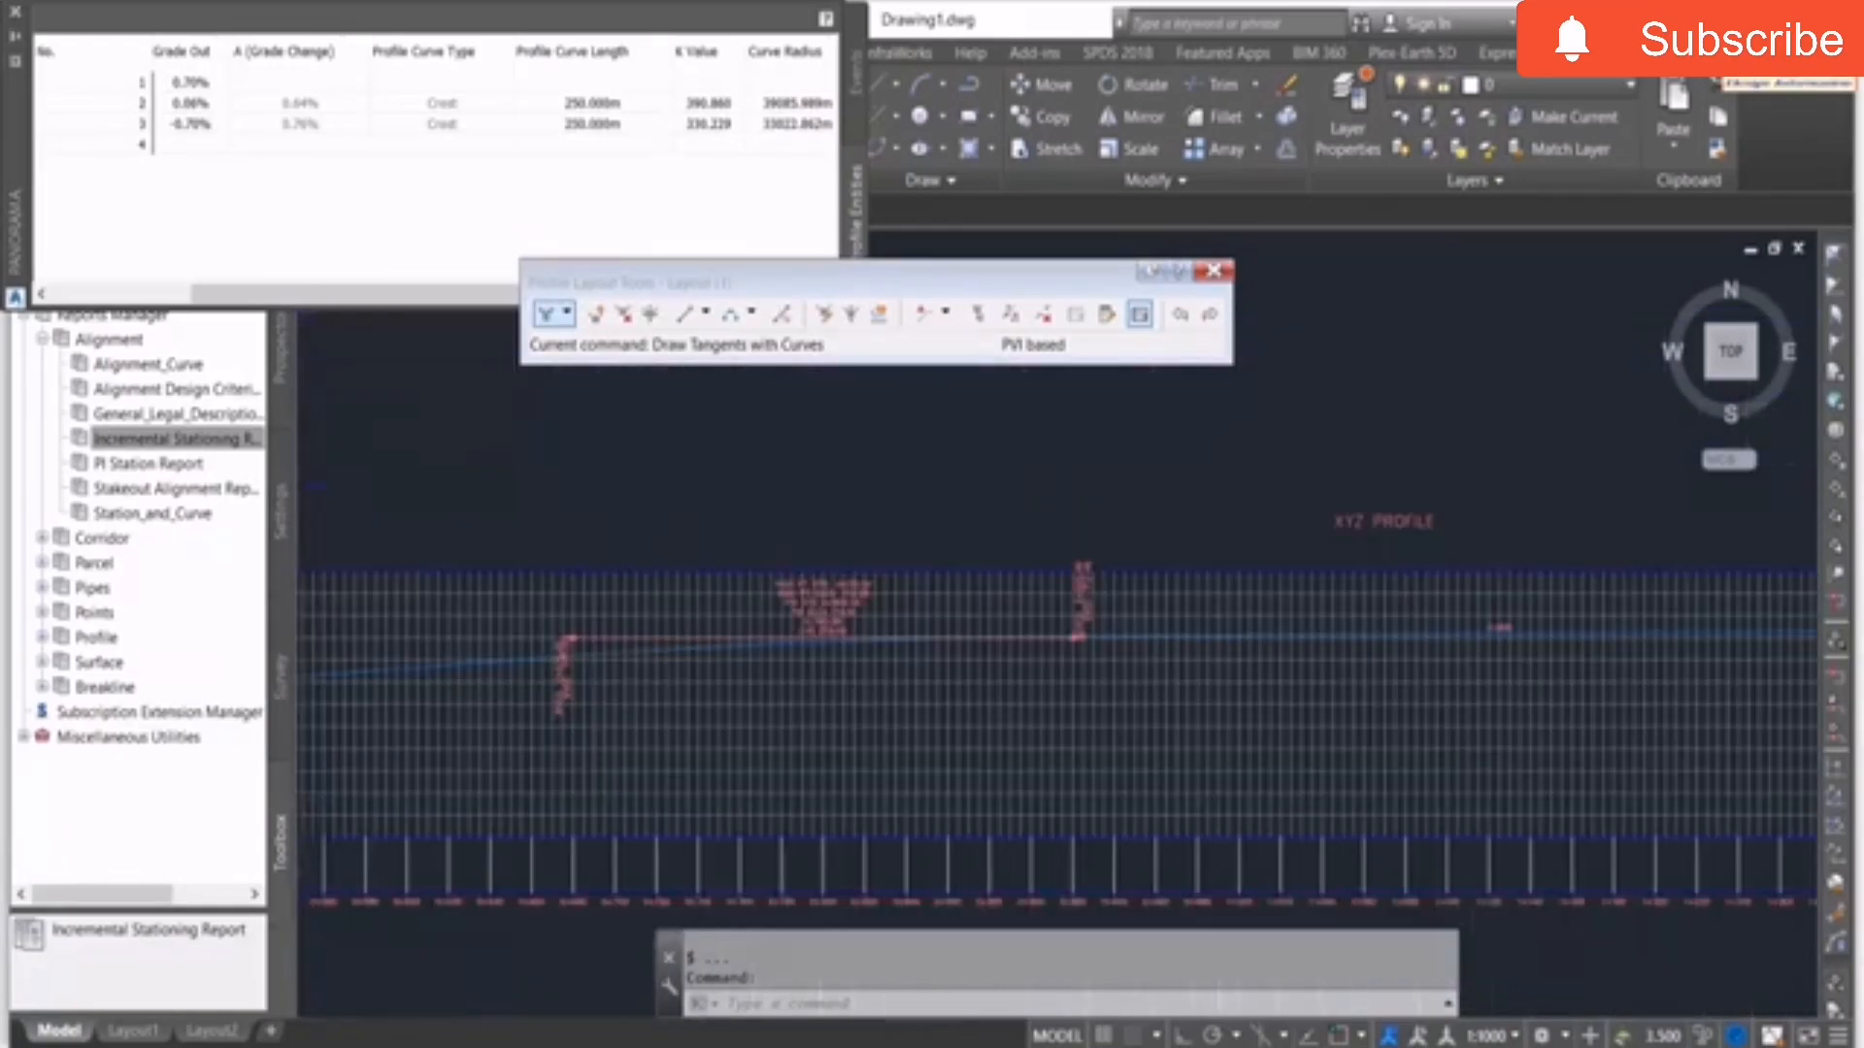
{"action": "scroll", "coordinate": [1083, 623], "scroll_direction": "down", "scroll_amount": 3}
{"action": "scroll", "coordinate": [1211, 644], "scroll_direction": "up", "scroll_amount": 3}
Compare the VPI stations, elevations, curve lengths and K values with the profile in PLAN PROFILE.pdf.
{"action": "left_click", "coordinate": [792, 1041]}
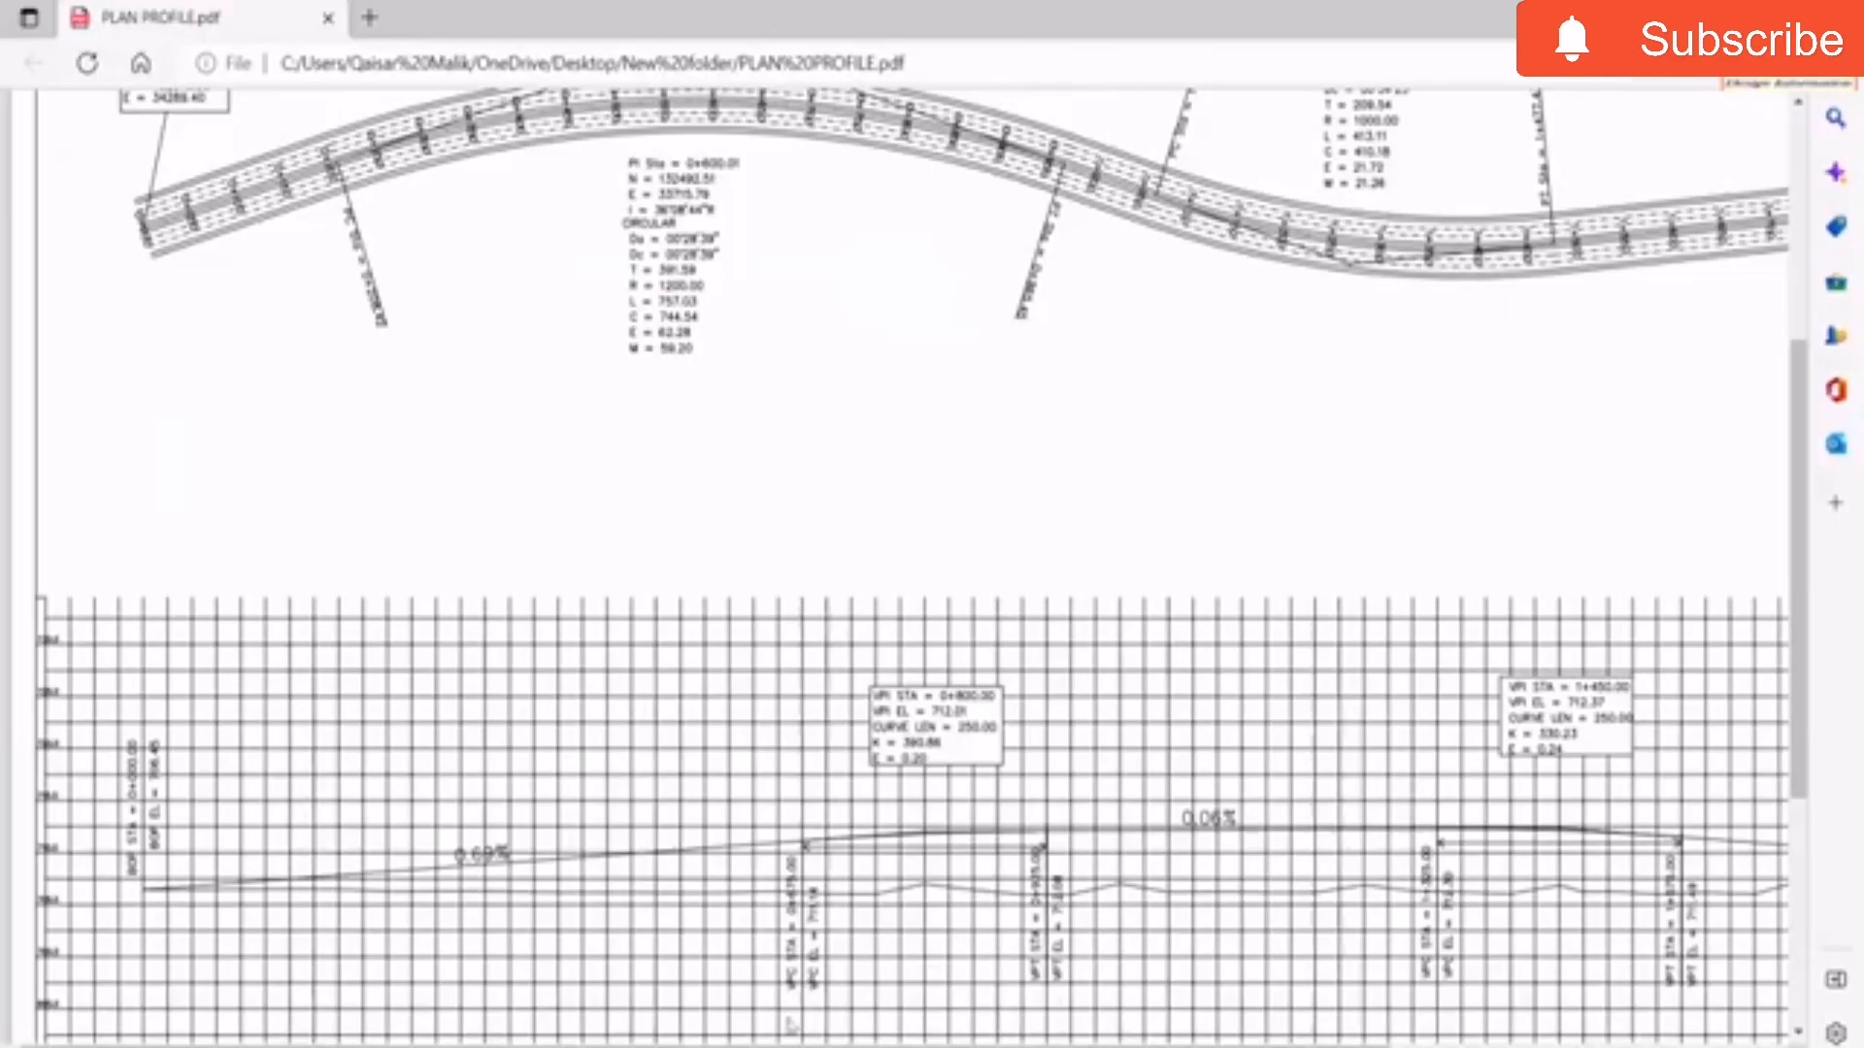
{"action": "scroll", "coordinate": [1252, 728], "scroll_direction": "down", "scroll_amount": 3}
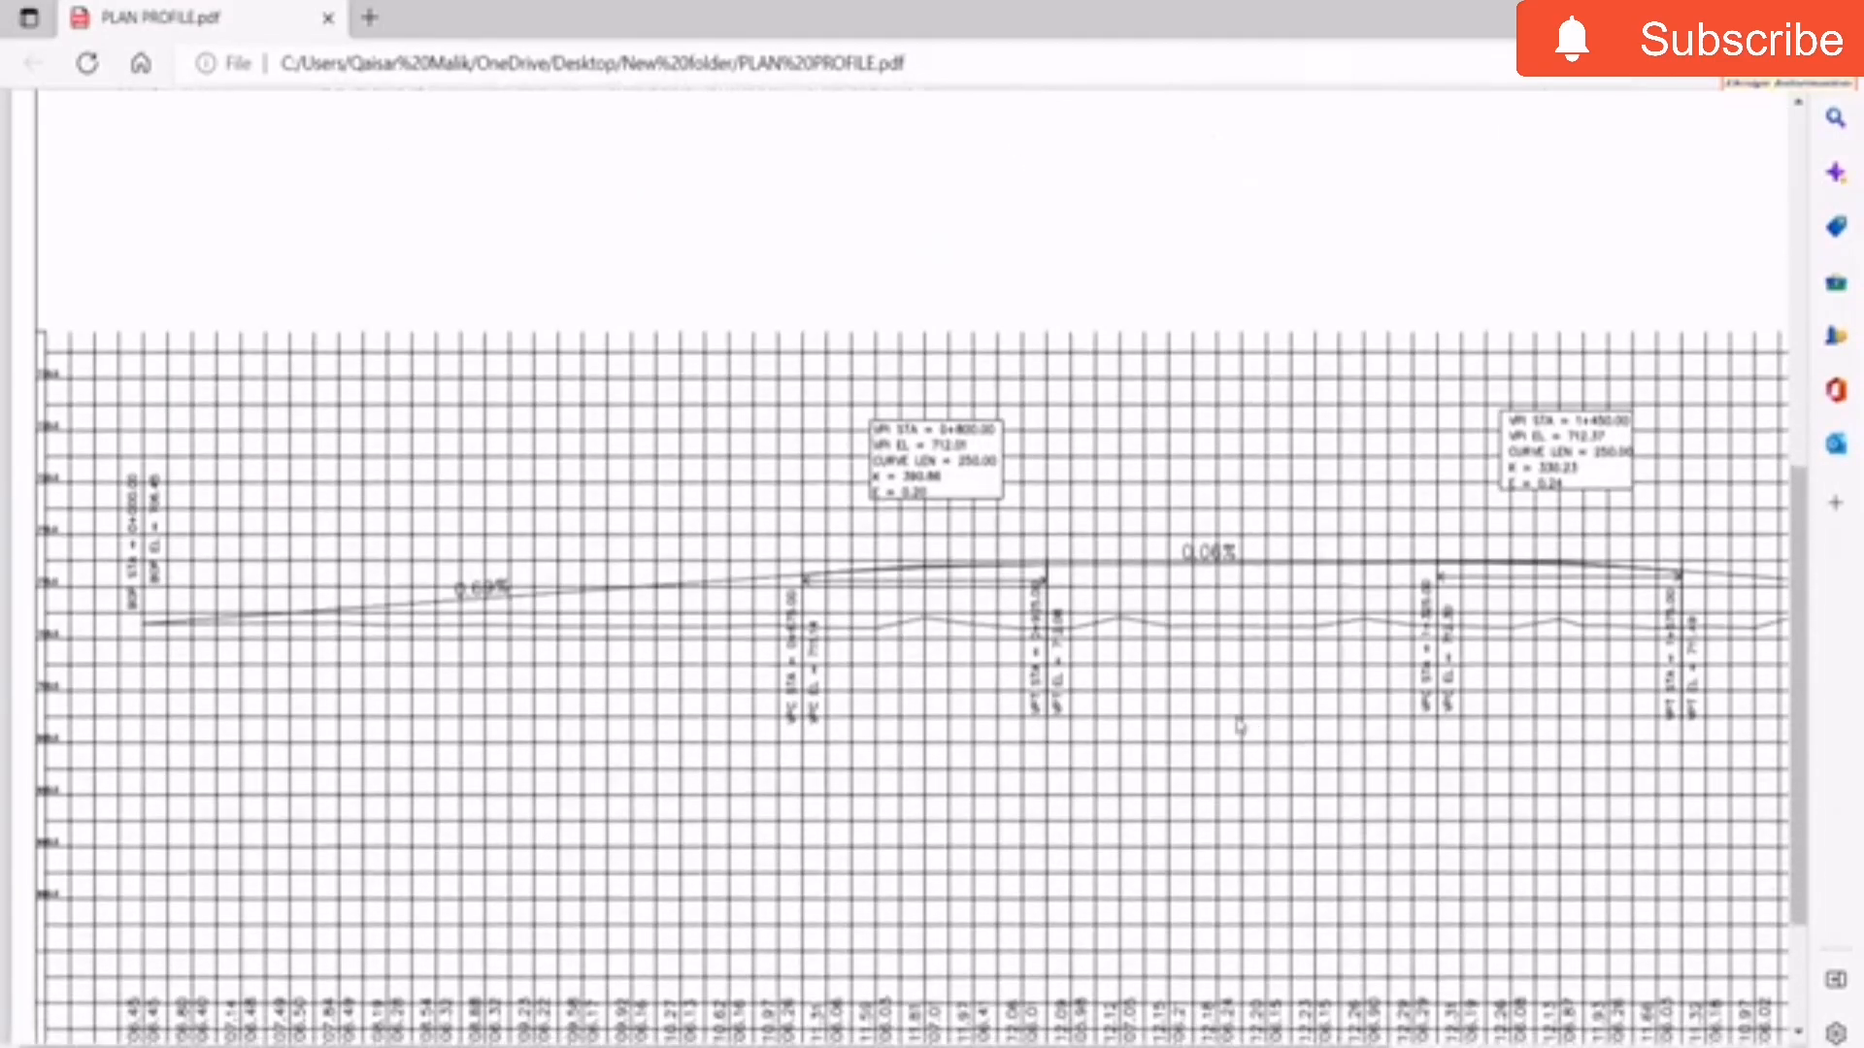
{"action": "scroll", "coordinate": [1126, 770], "scroll_direction": "up", "scroll_amount": 3}
{"action": "scroll", "coordinate": [470, 533], "scroll_direction": "up", "scroll_amount": 3}
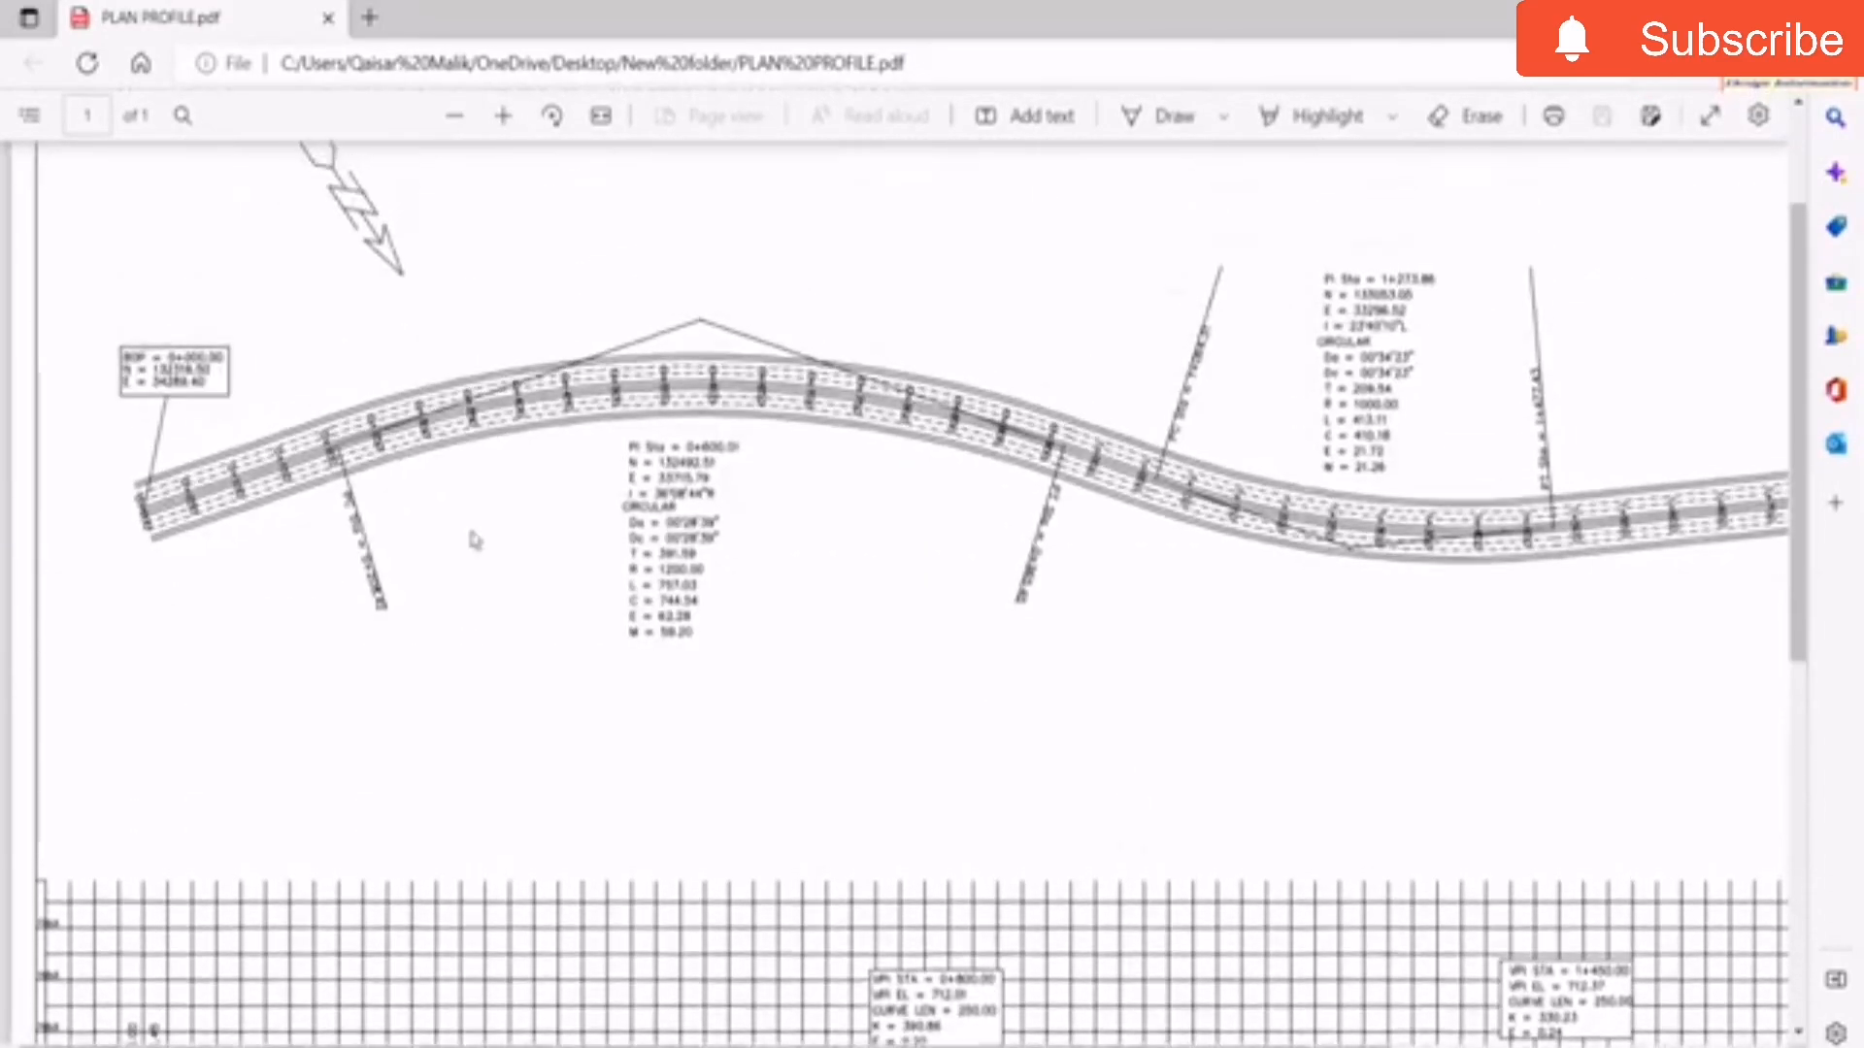
{"action": "scroll", "coordinate": [956, 747], "scroll_direction": "down", "scroll_amount": 4}
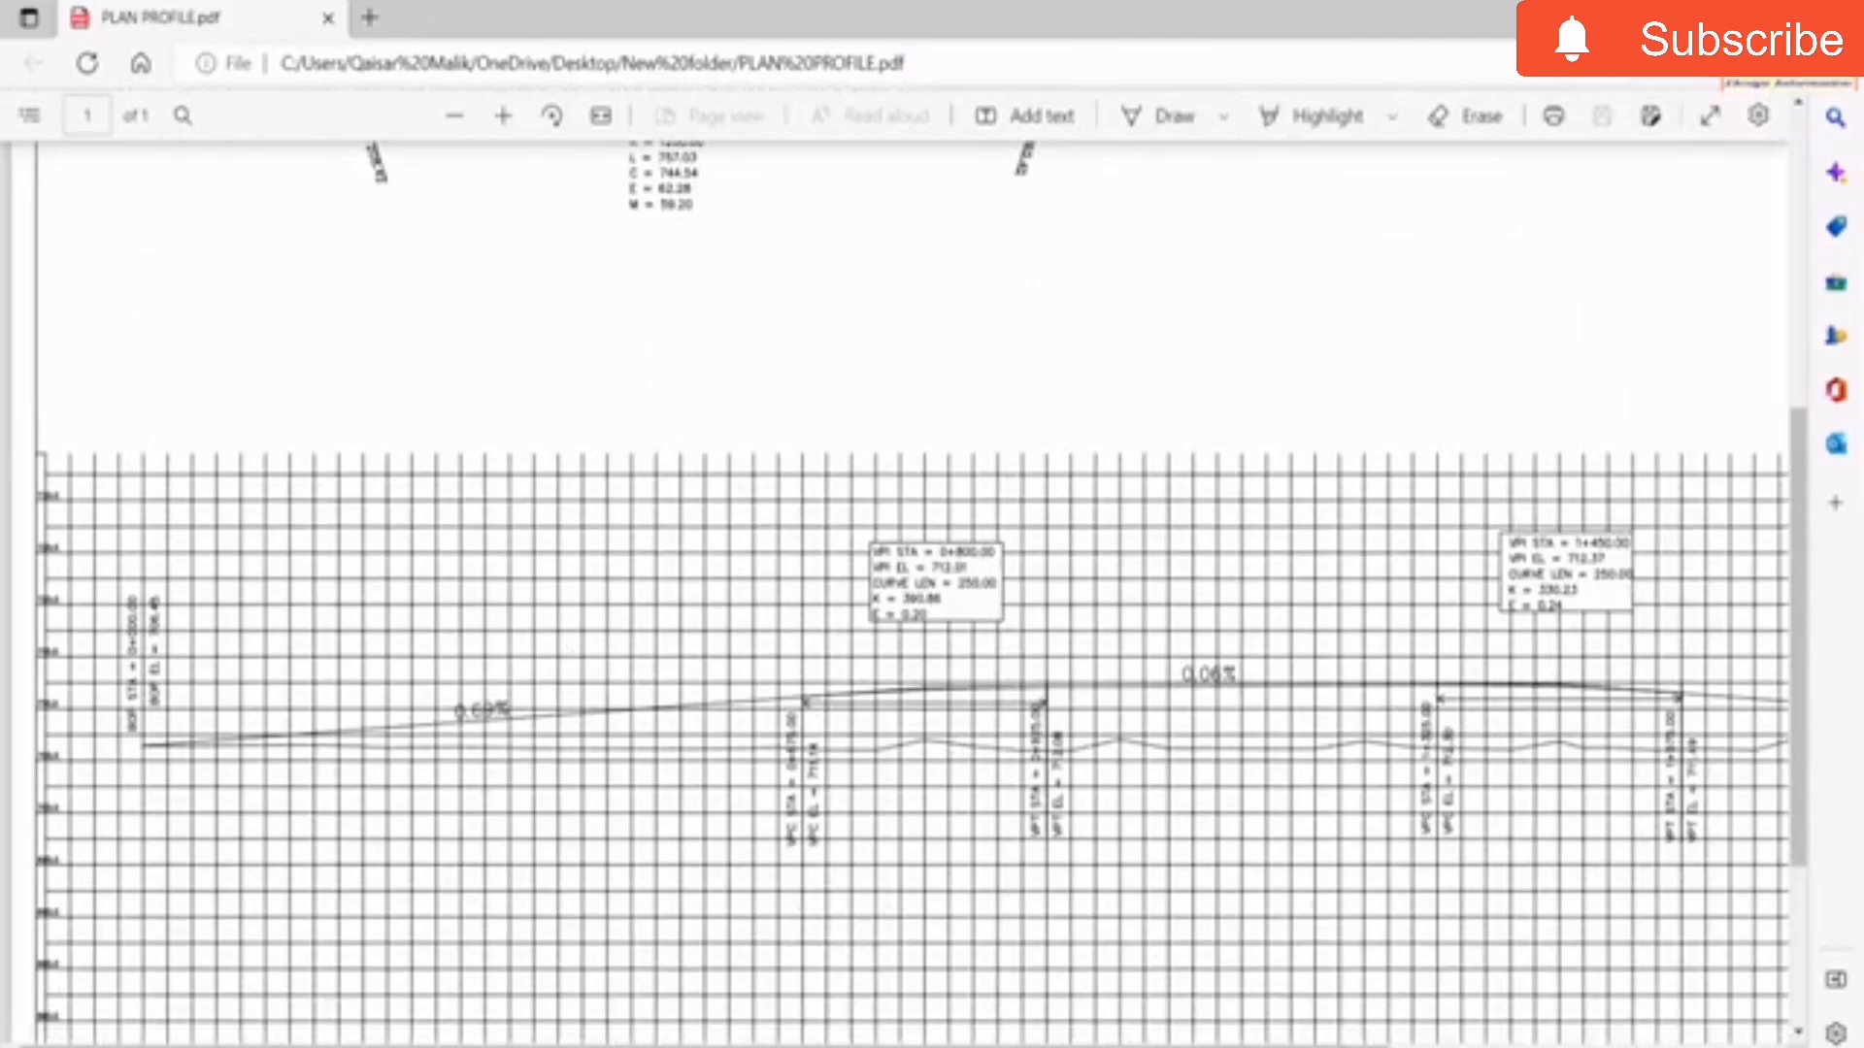
Return to Civil 3D and close the profile grid view and the Profile Layout Tools.
{"action": "left_click", "coordinate": [854, 1044]}
{"action": "scroll", "coordinate": [1058, 696], "scroll_direction": "down", "scroll_amount": 5}
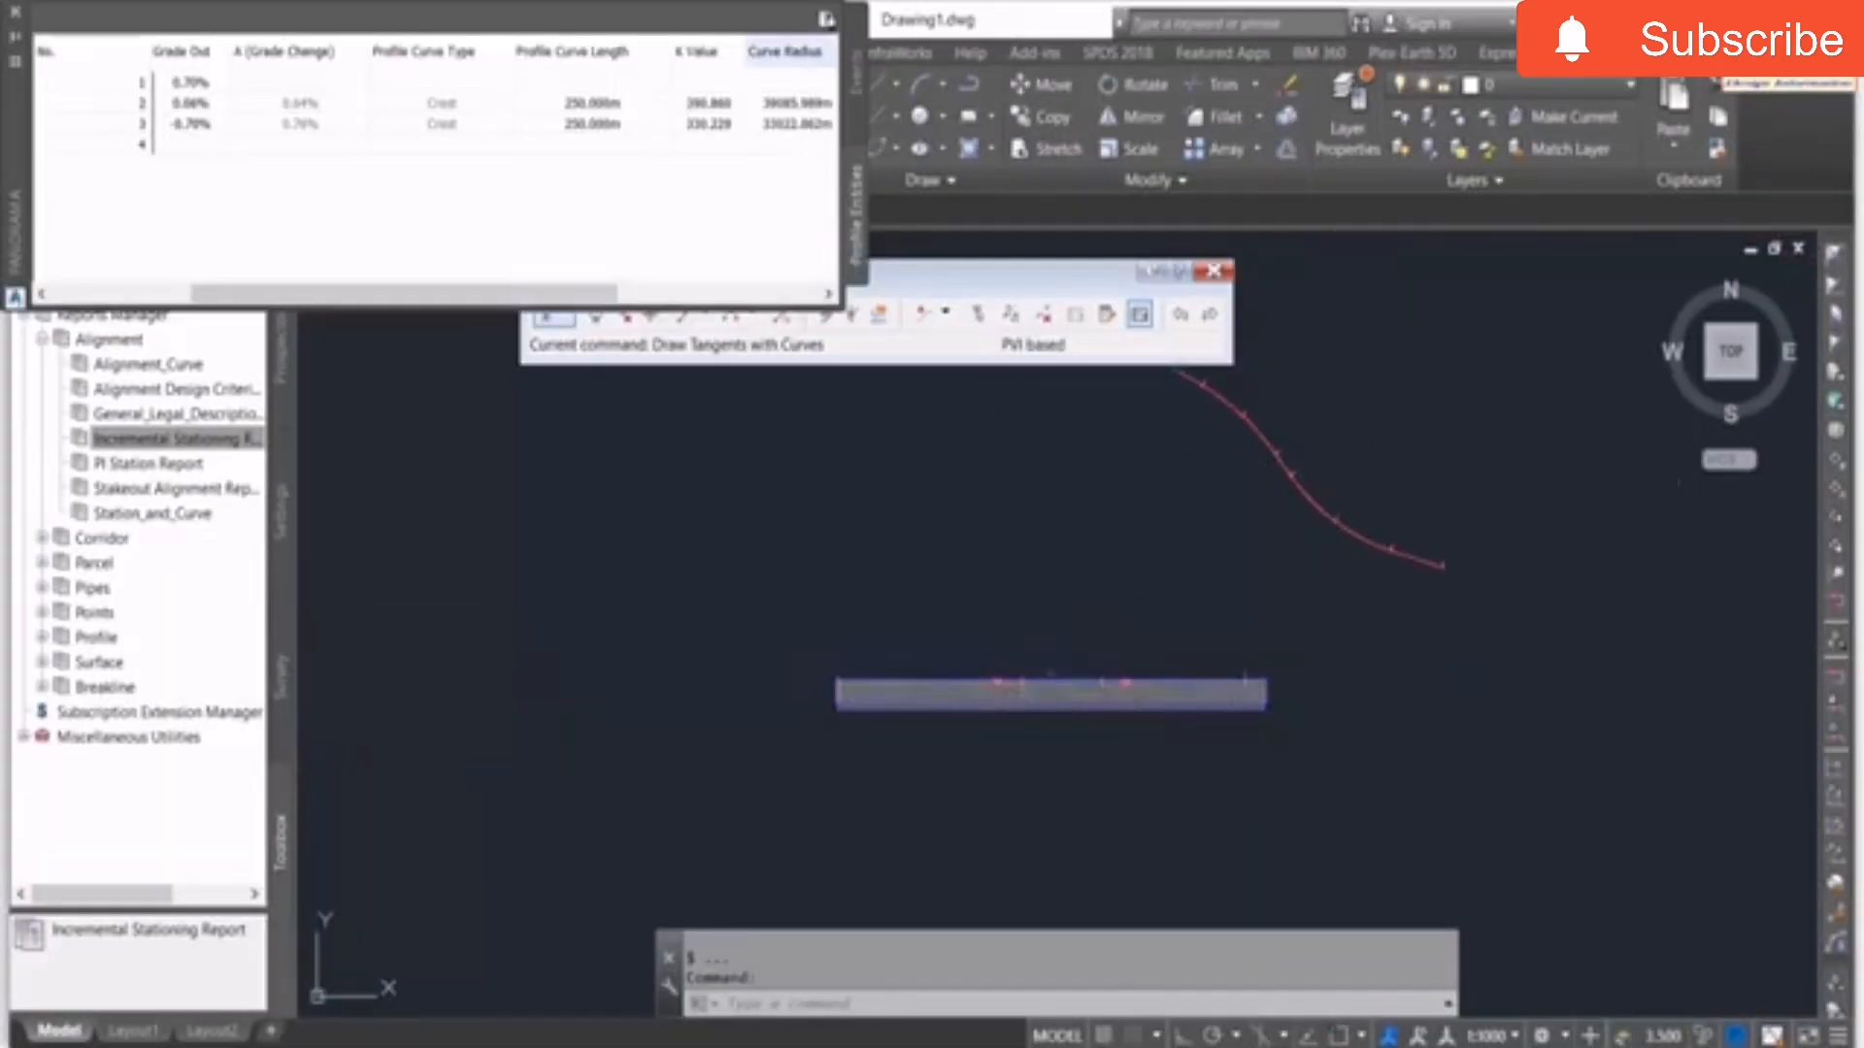
{"action": "left_click", "coordinate": [14, 13]}
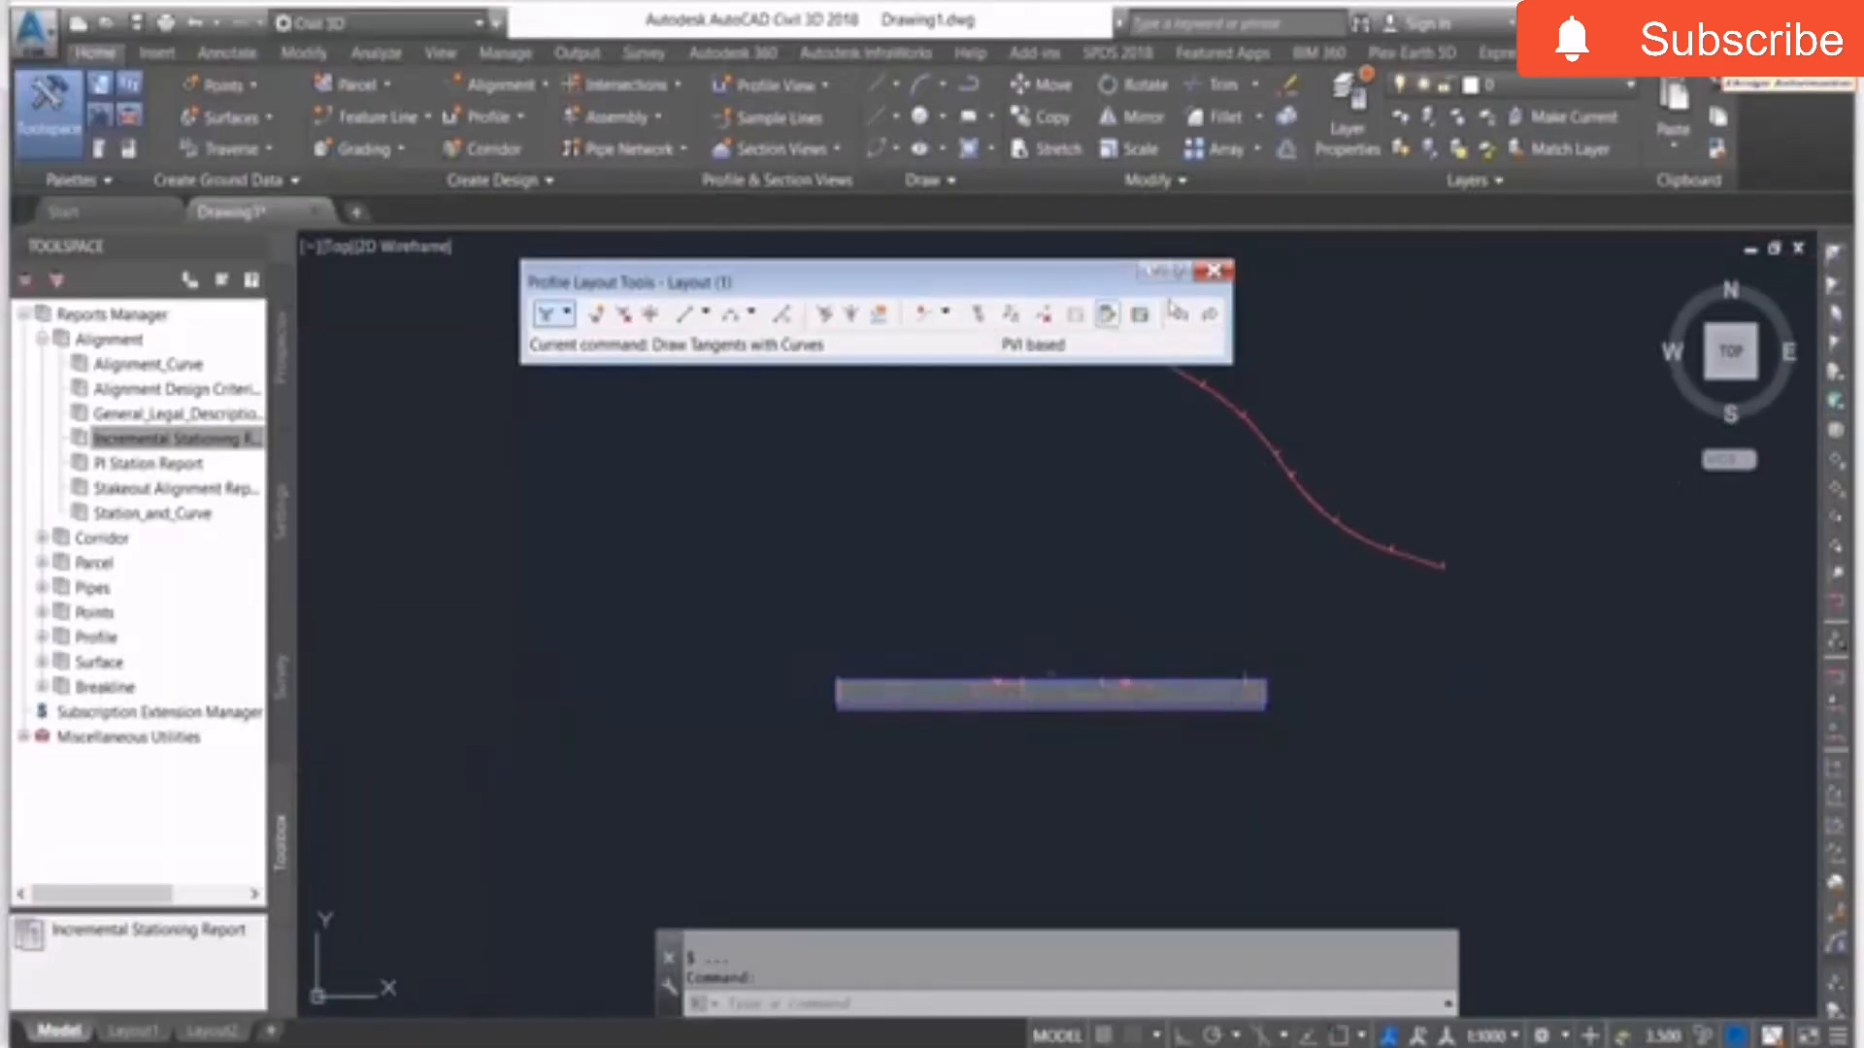
{"action": "left_click", "coordinate": [1214, 272]}
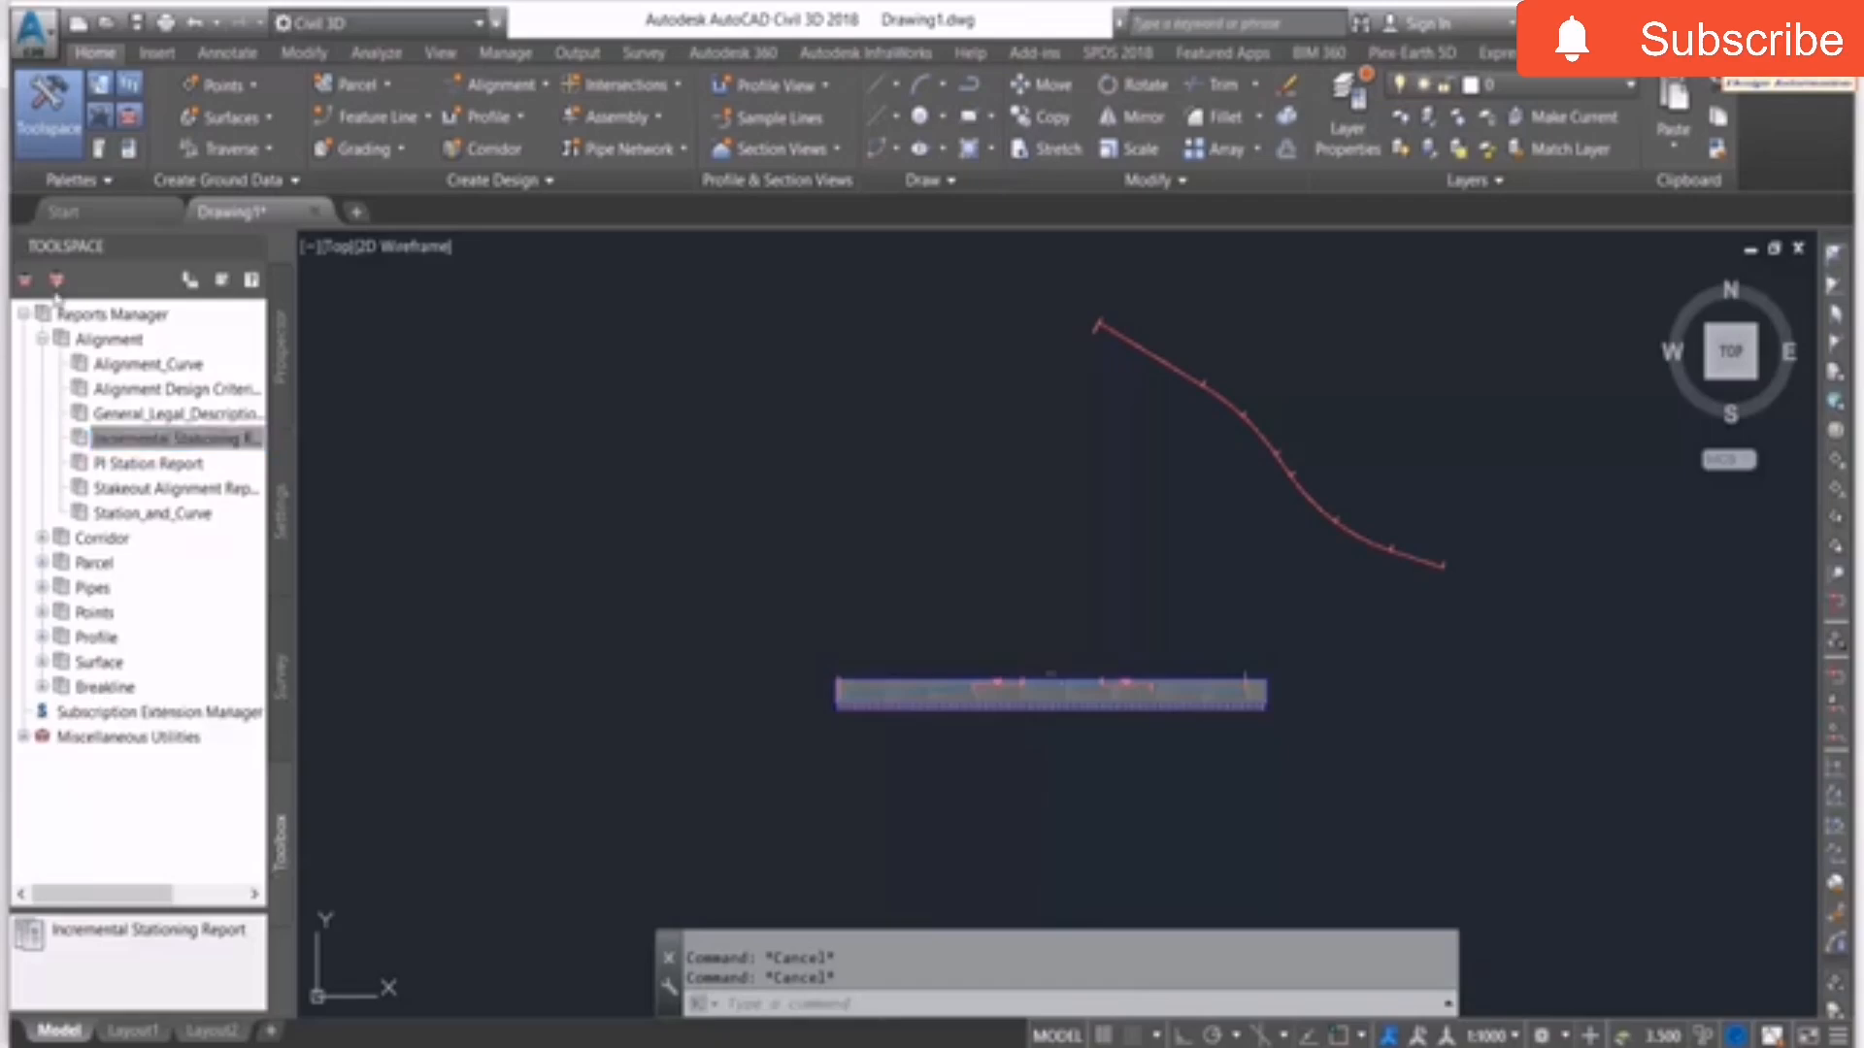
Expand the Profile reports in place of the Alignment reports and widen the Toolspace until the full report names fit.
{"action": "left_click", "coordinate": [40, 340]}
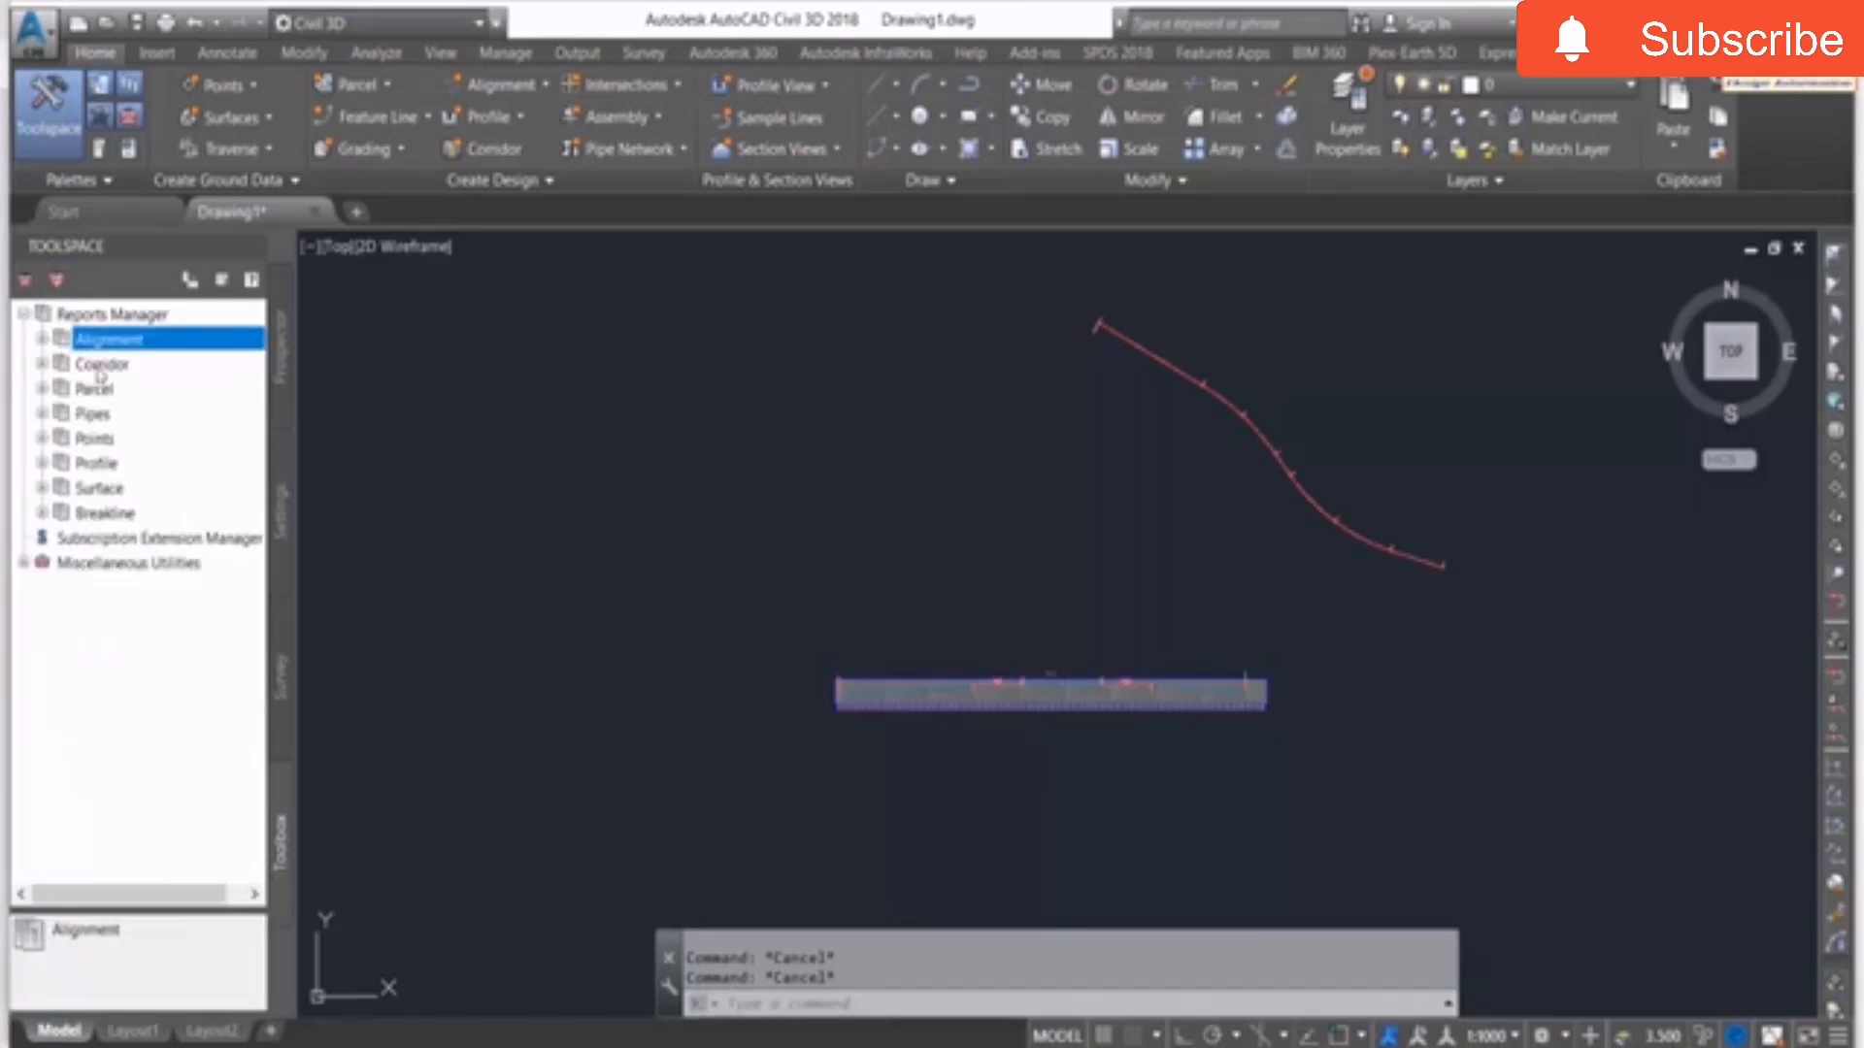
{"action": "key", "text": "Down"}
{"action": "key", "text": "Down"}
{"action": "key", "text": "Down"}
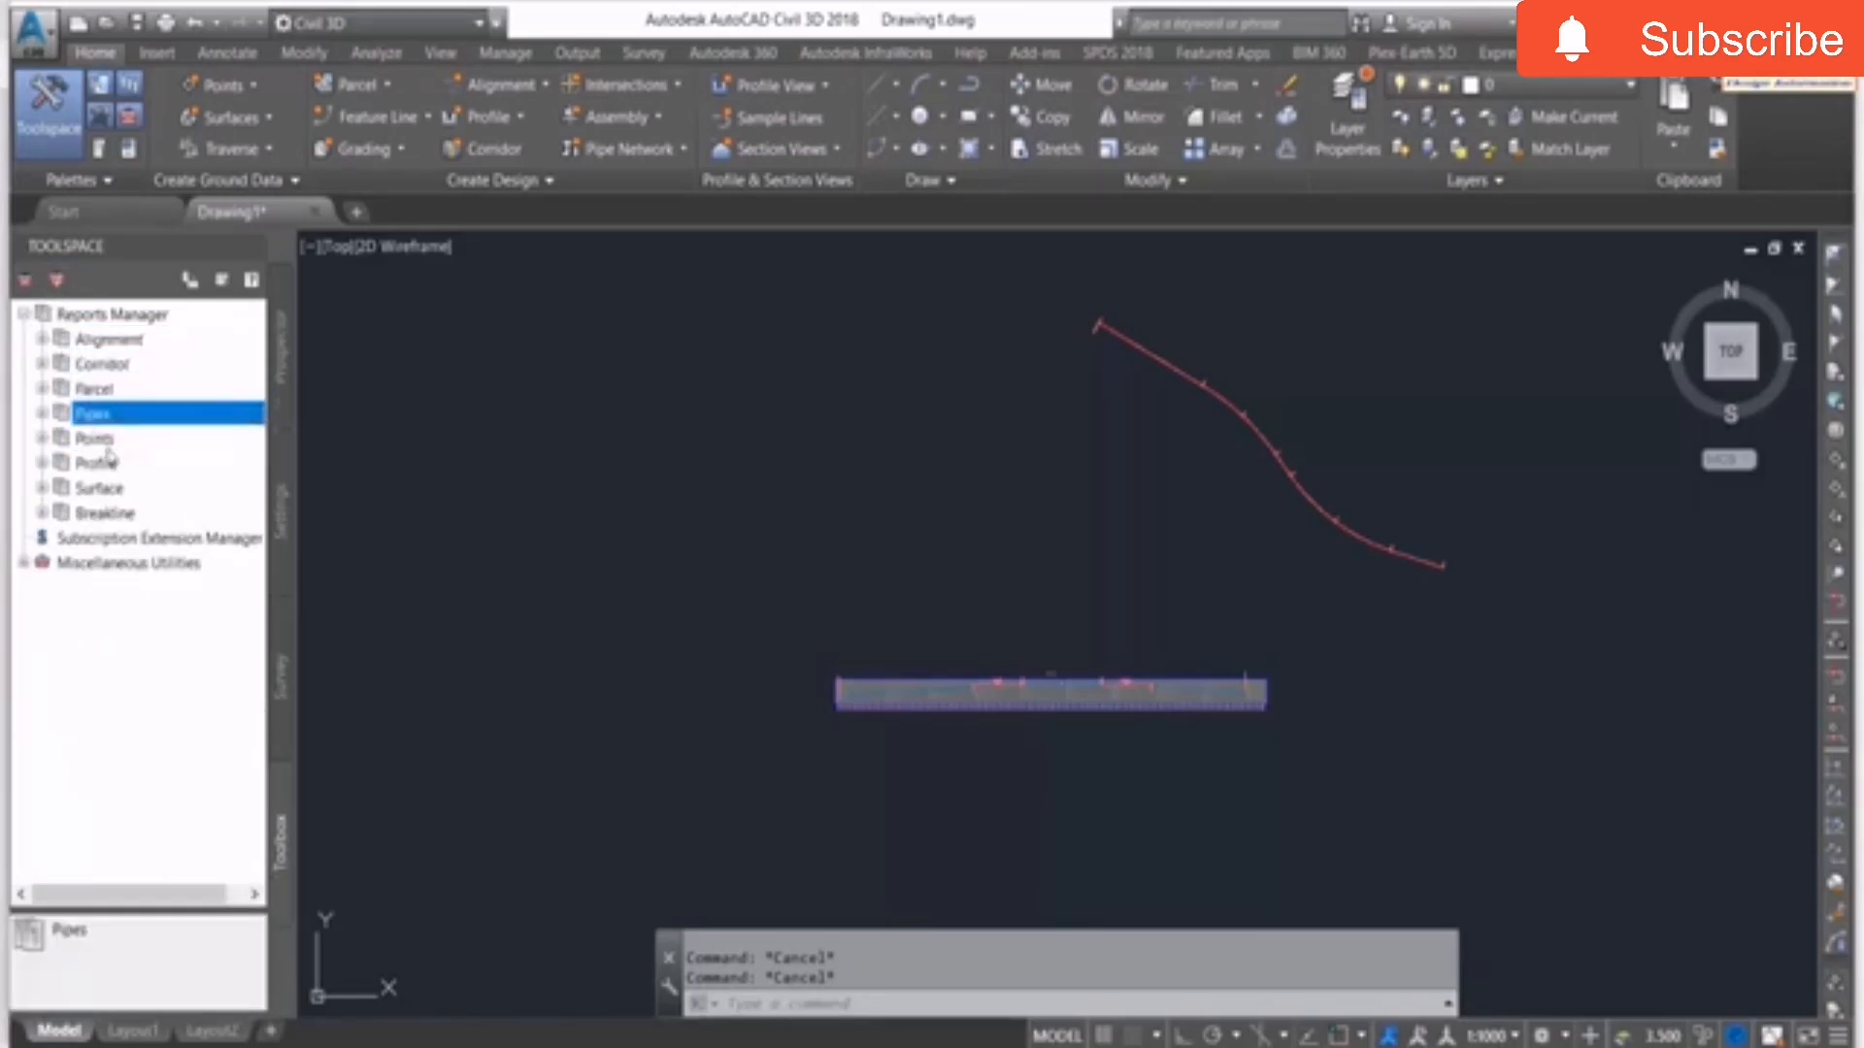
{"action": "key", "text": "Down"}
{"action": "key", "text": "Down"}
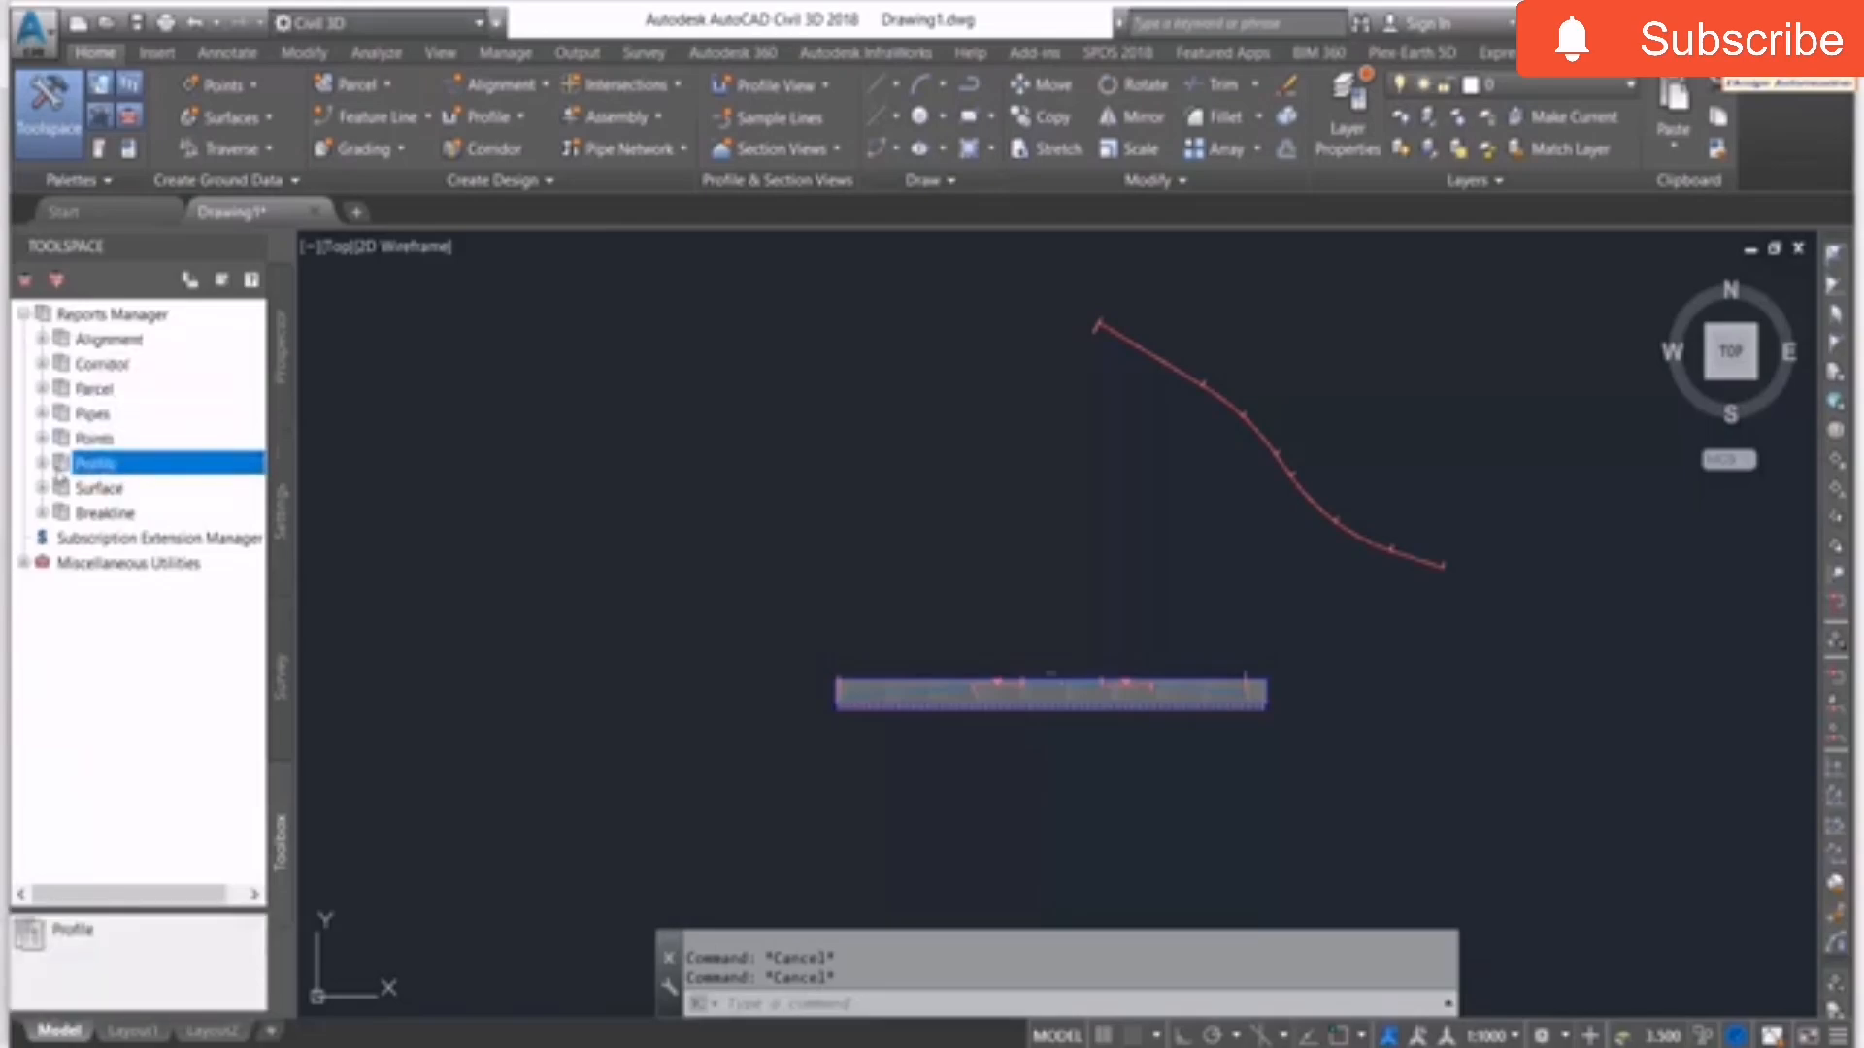
{"action": "left_click", "coordinate": [42, 465]}
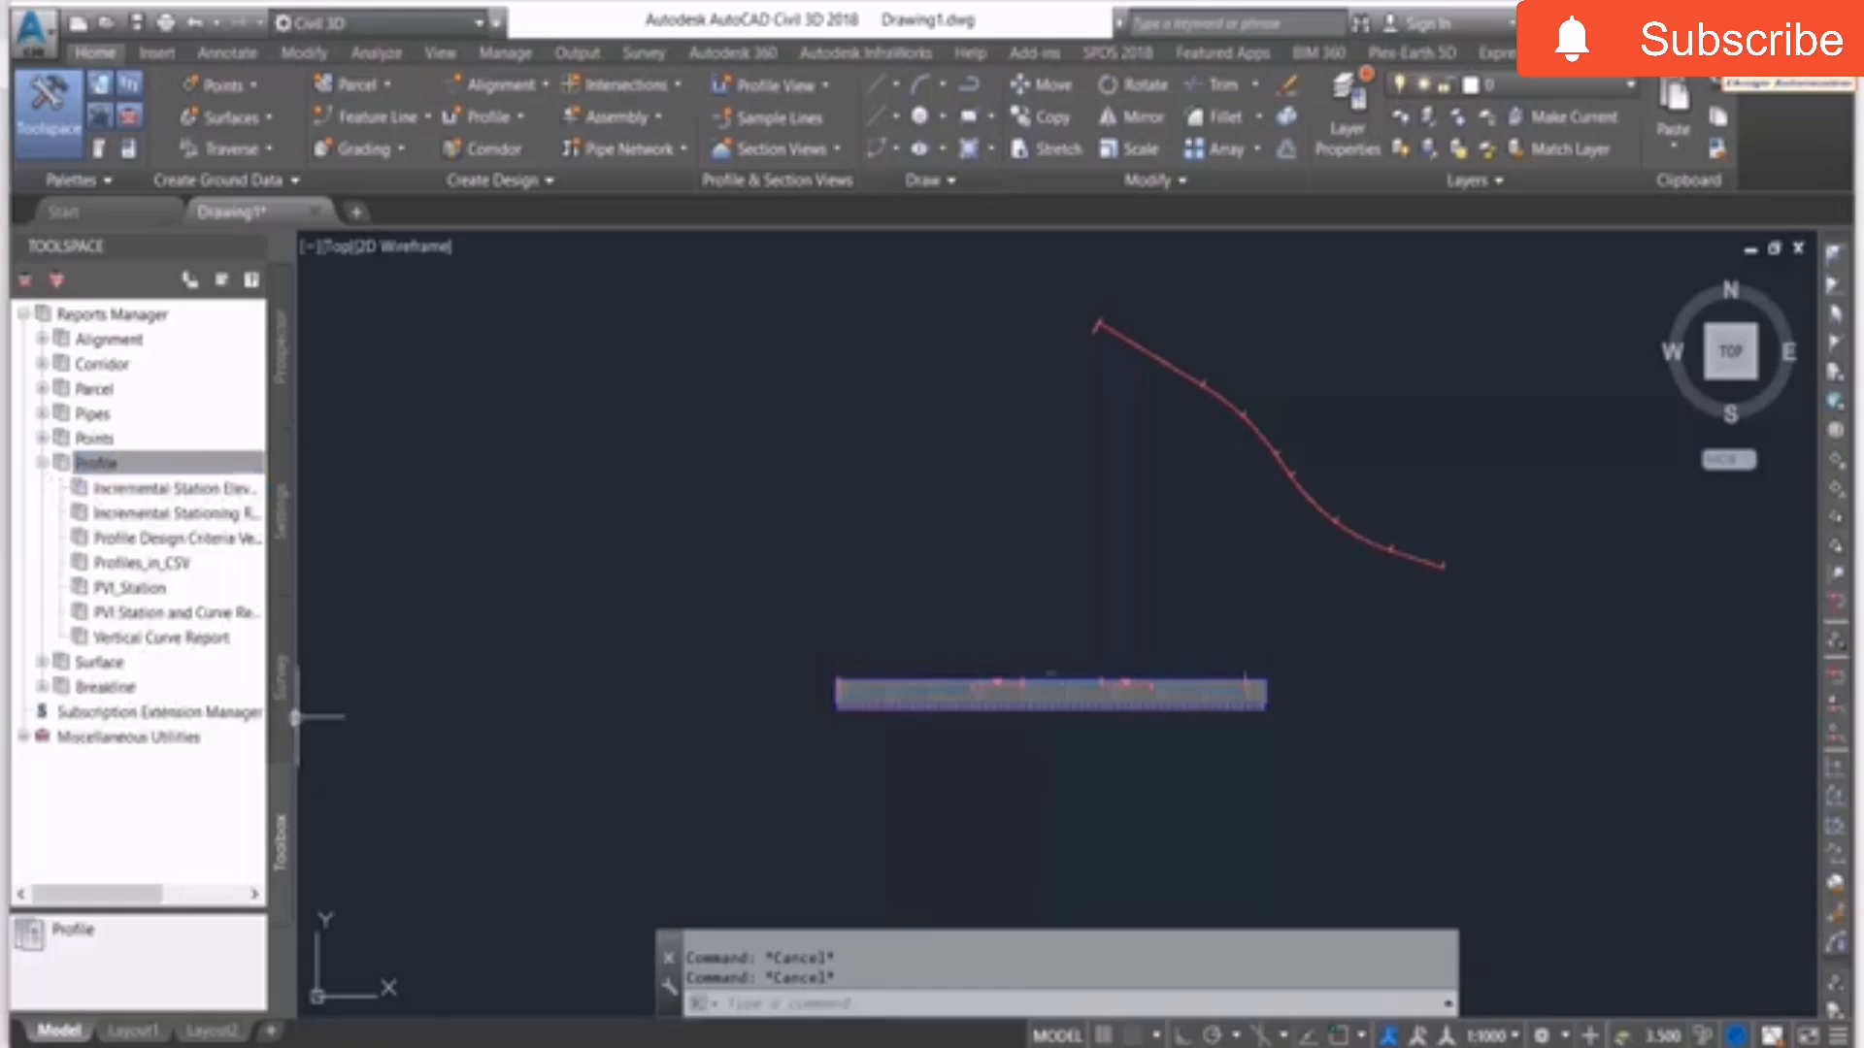
{"action": "mouse_move", "coordinate": [295, 719]}
{"action": "left_mouse_down"}
{"action": "mouse_move", "coordinate": [636, 728]}
{"action": "mouse_move", "coordinate": [552, 726]}
{"action": "left_mouse_up"}
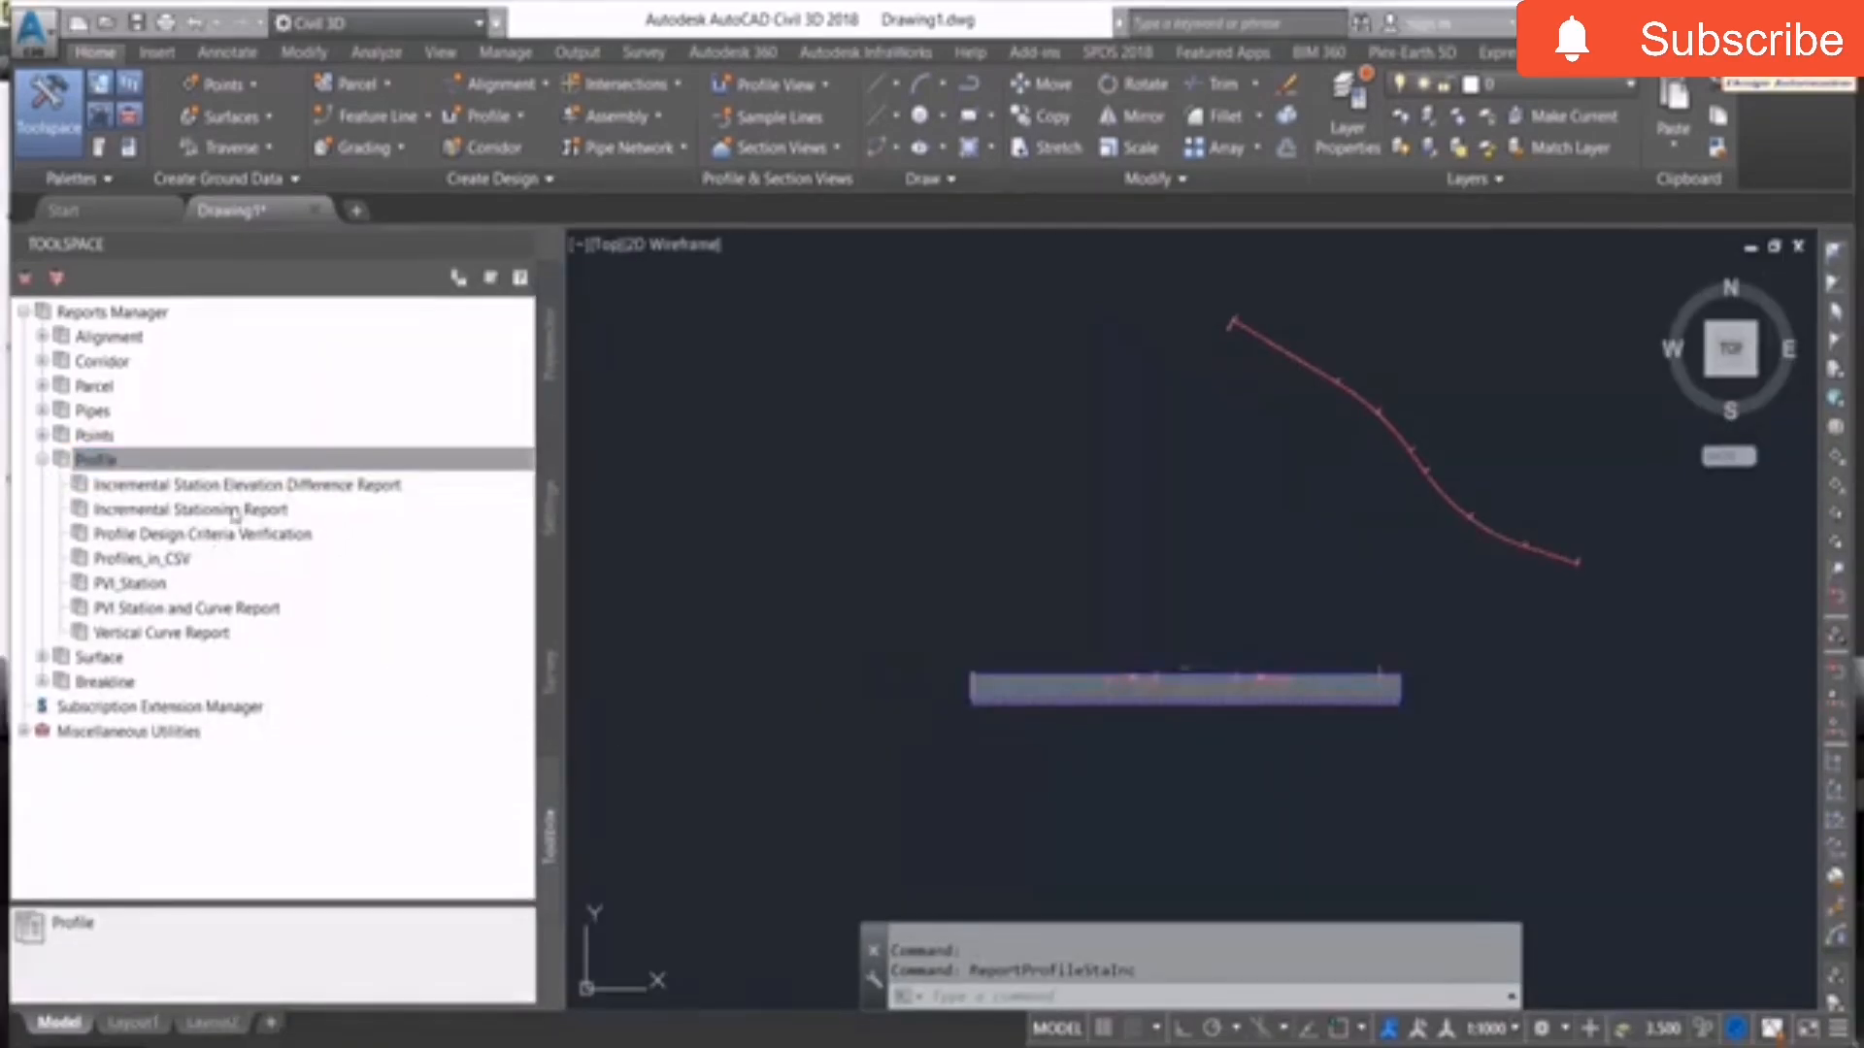
Create the Incremental Stationing Report for the des and Layout (1) profiles at a station increment of 1.
{"action": "left_click", "coordinate": [162, 511]}
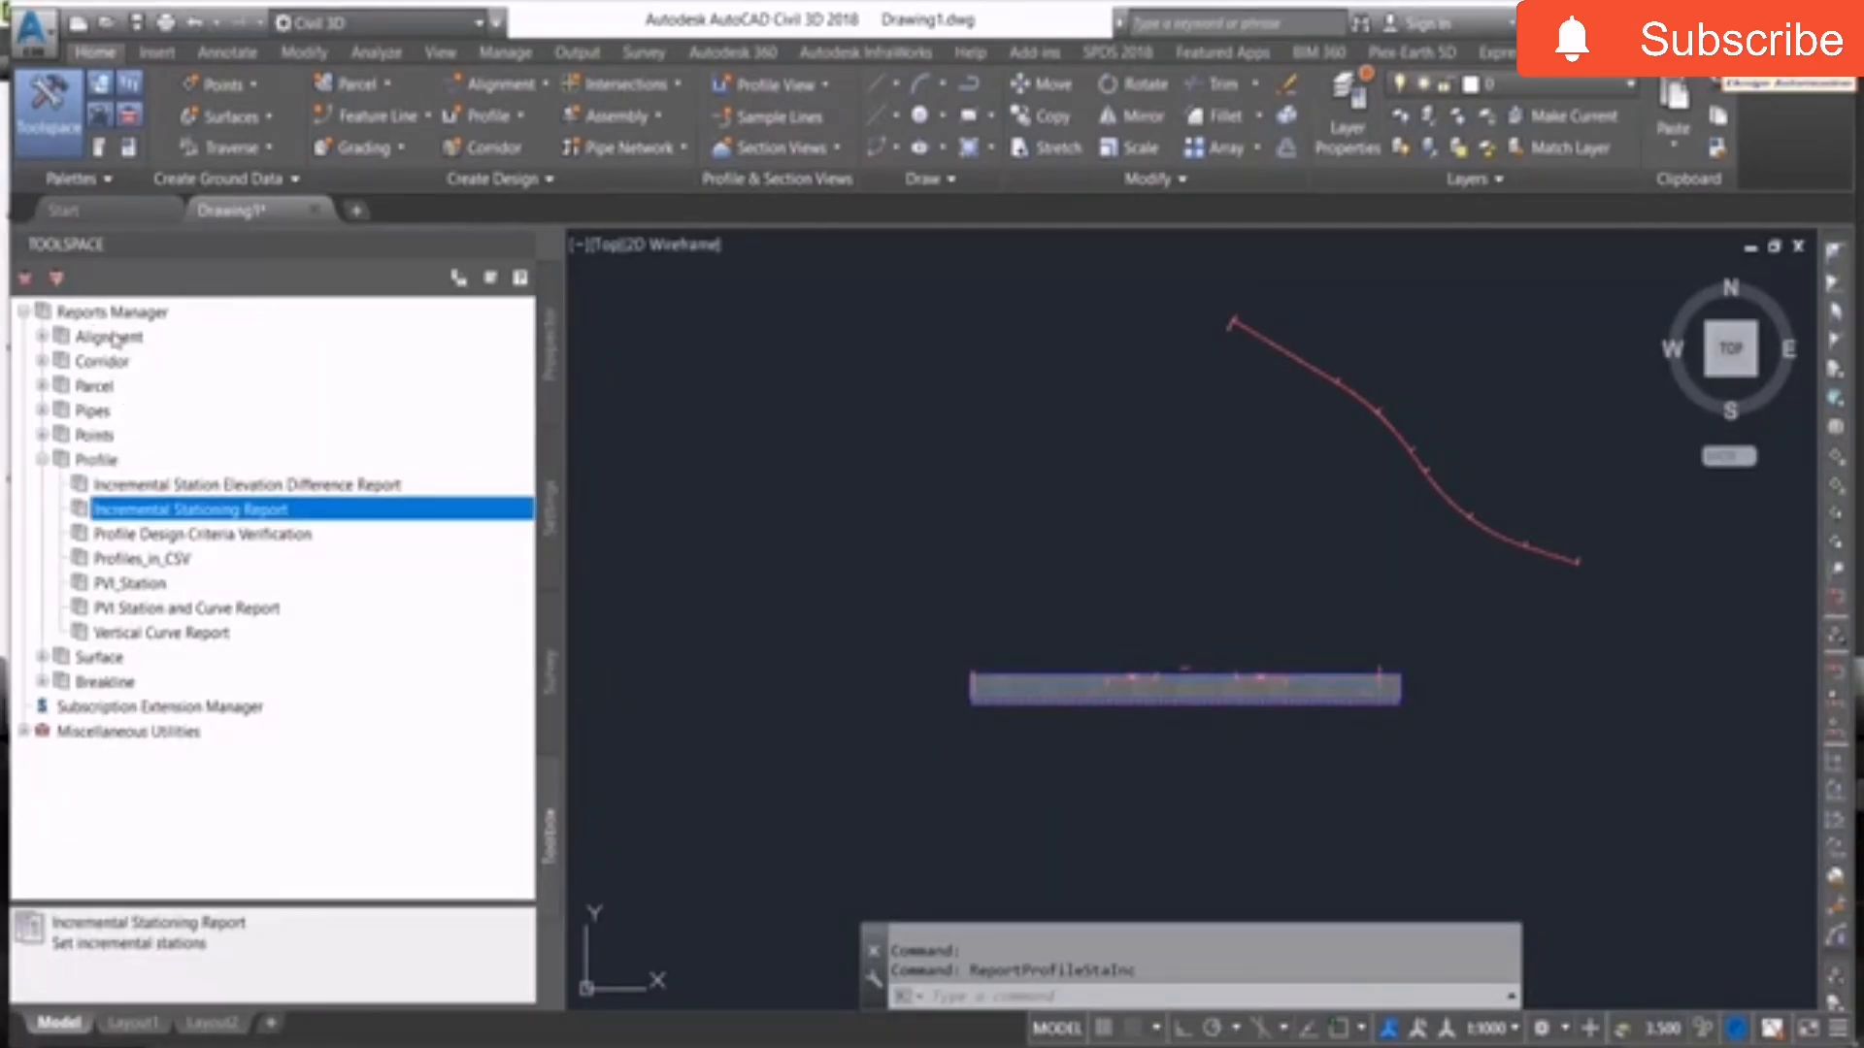
{"action": "right_click", "coordinate": [203, 515]}
{"action": "left_click", "coordinate": [281, 518]}
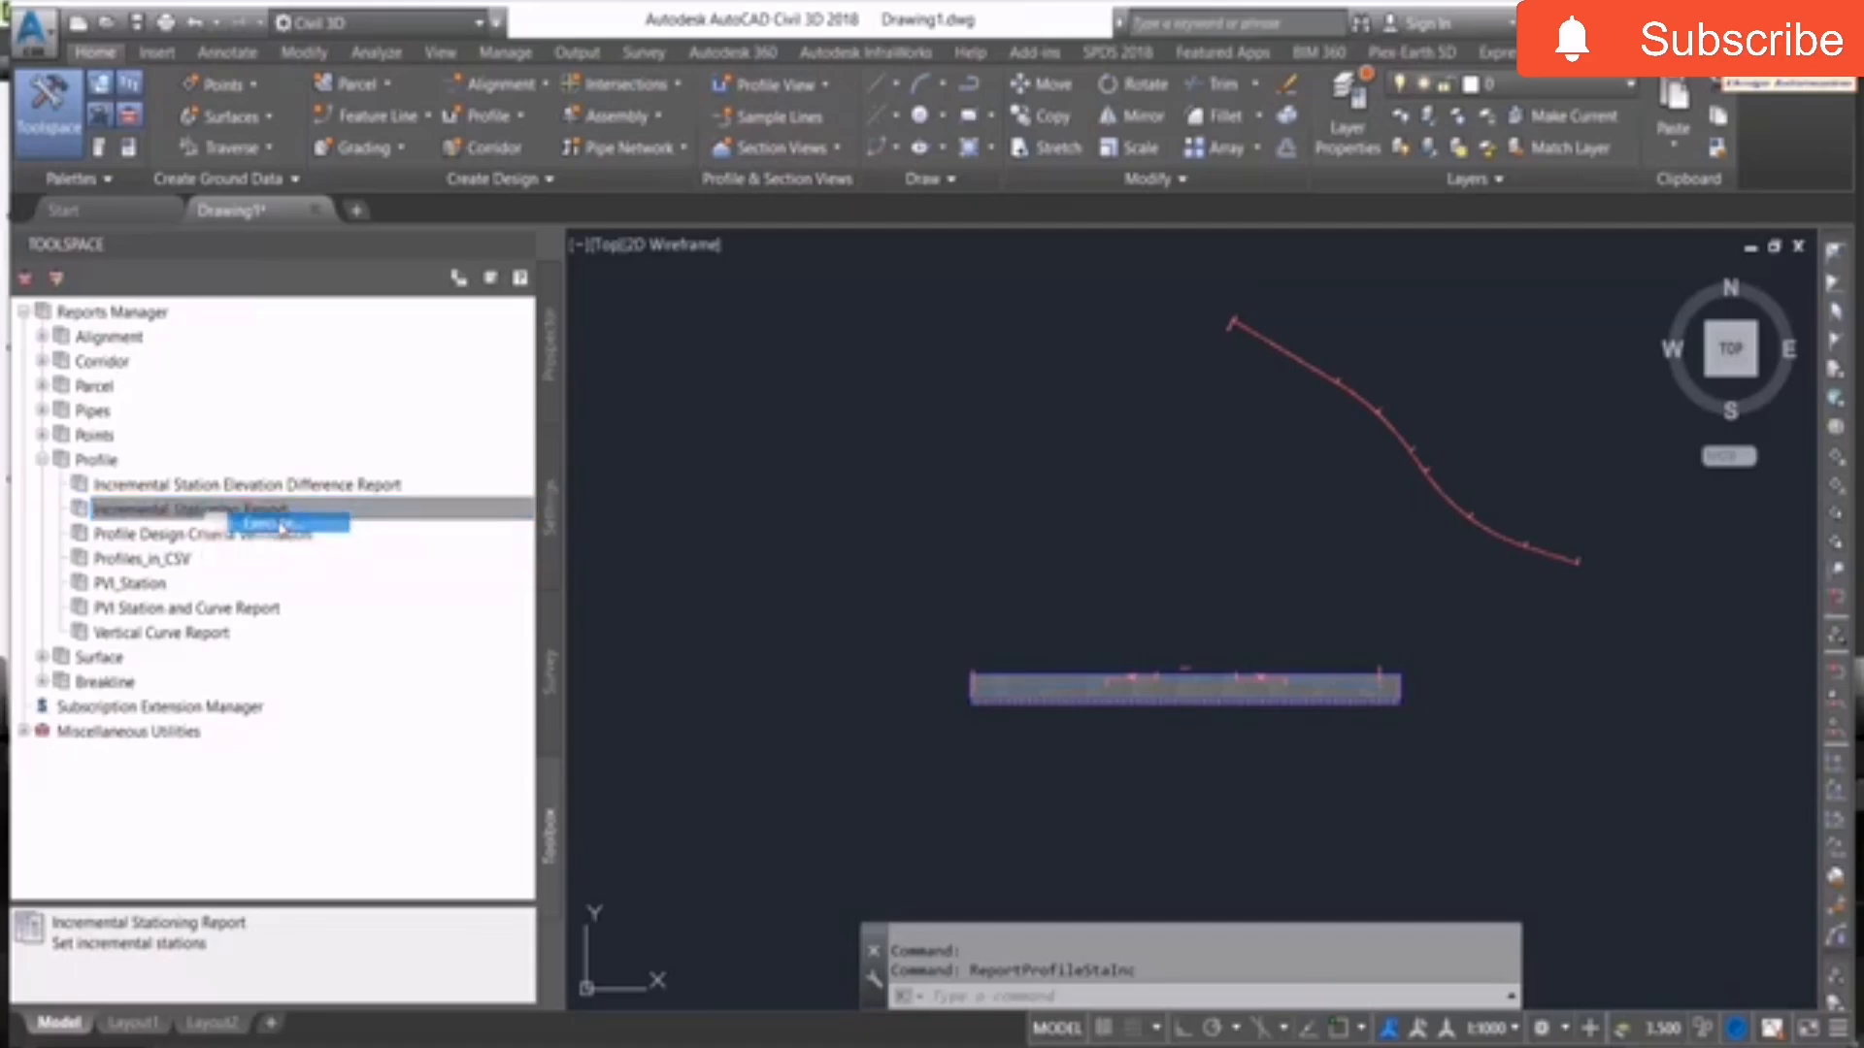
{"action": "left_click_drag", "start_coordinate": [541, 215], "coordinate": [858, 176]}
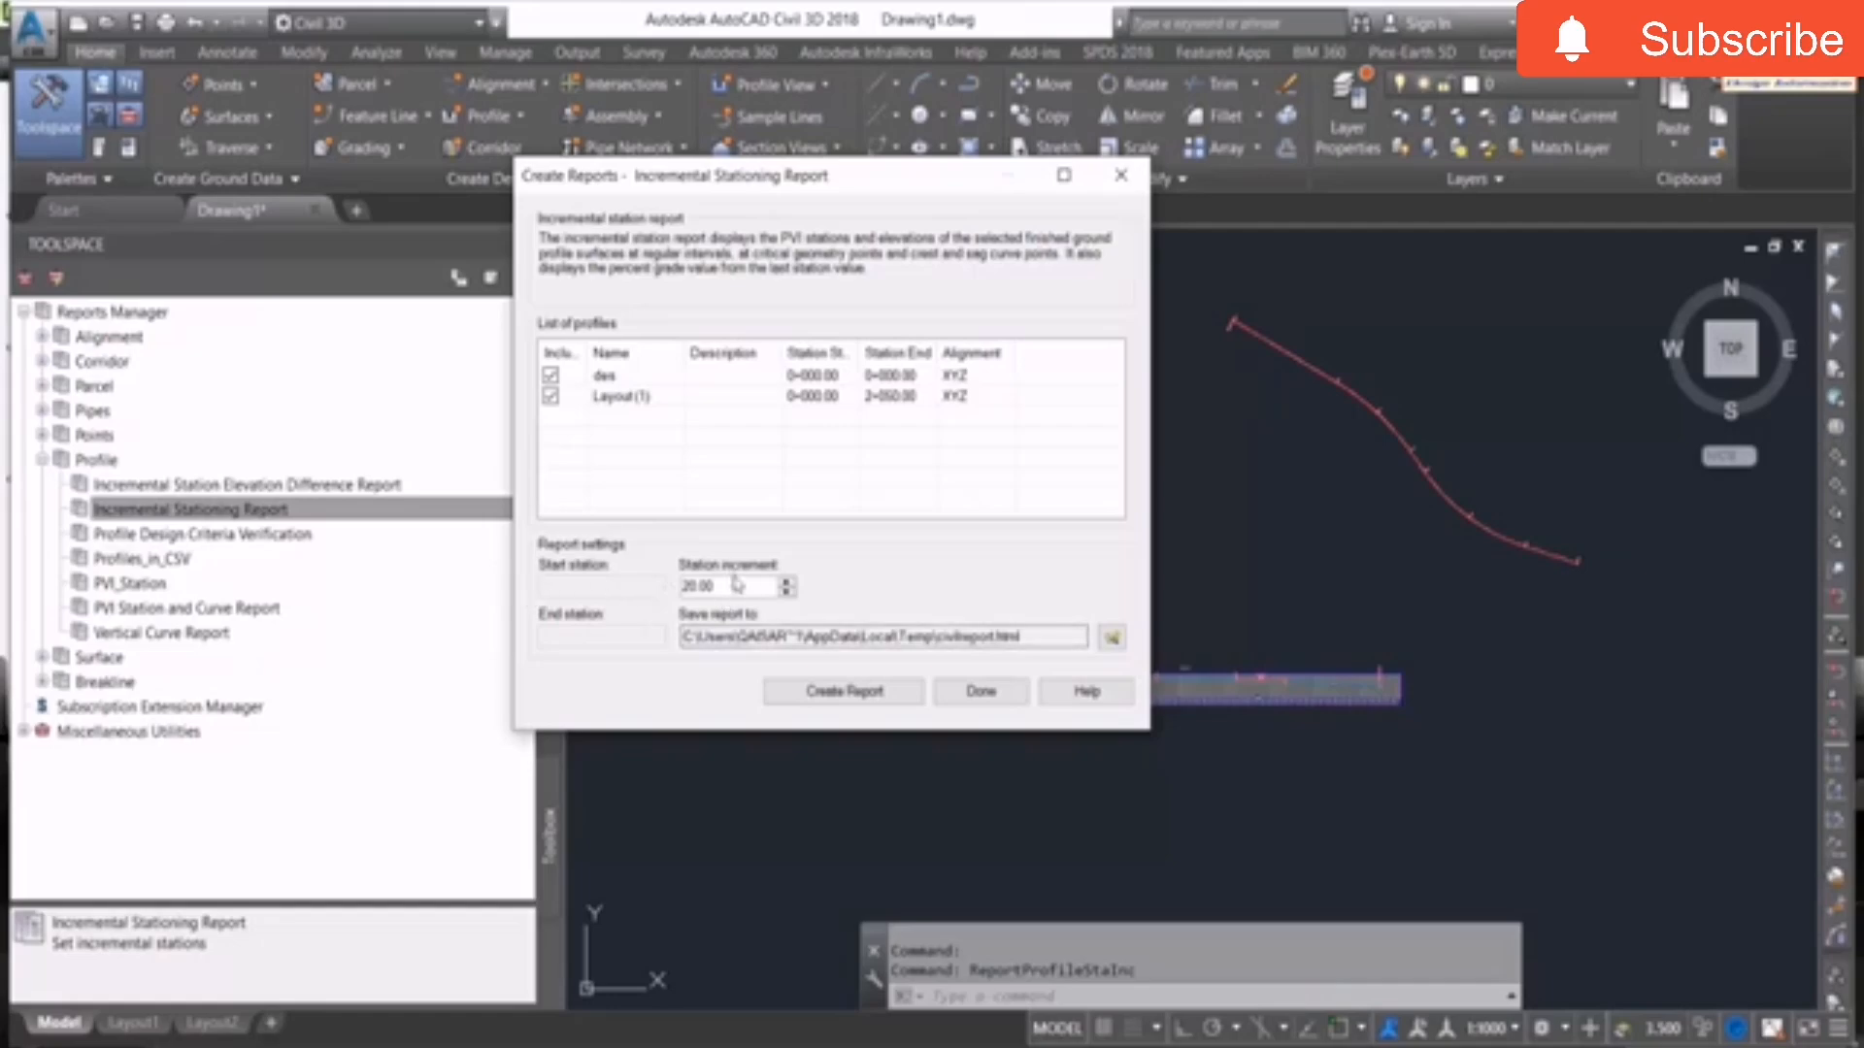
{"action": "left_click_drag", "start_coordinate": [736, 585], "coordinate": [648, 586]}
{"action": "type", "text": "1"}
{"action": "left_click", "coordinate": [794, 702]}
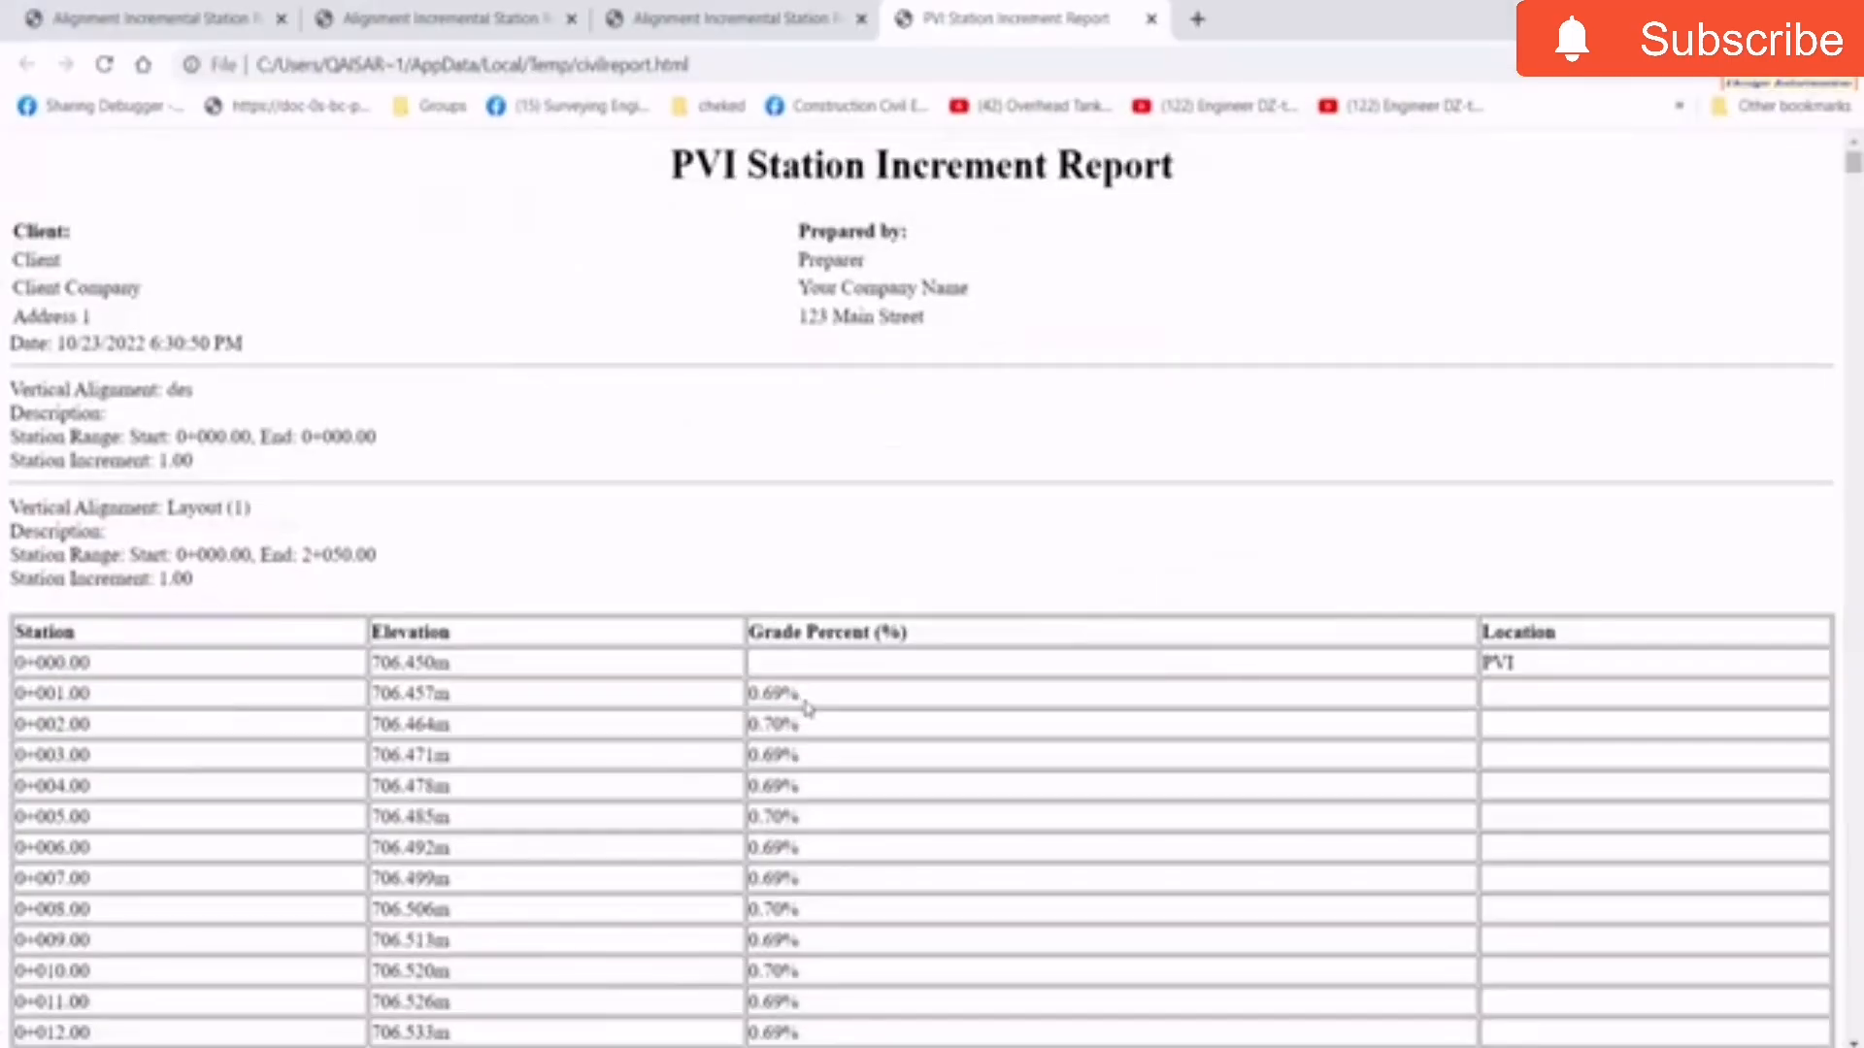
Review the 1 m PVI station report through its final stations and check it against the alignment incremental station report.
{"action": "scroll", "coordinate": [934, 525], "scroll_direction": "down", "scroll_amount": 3}
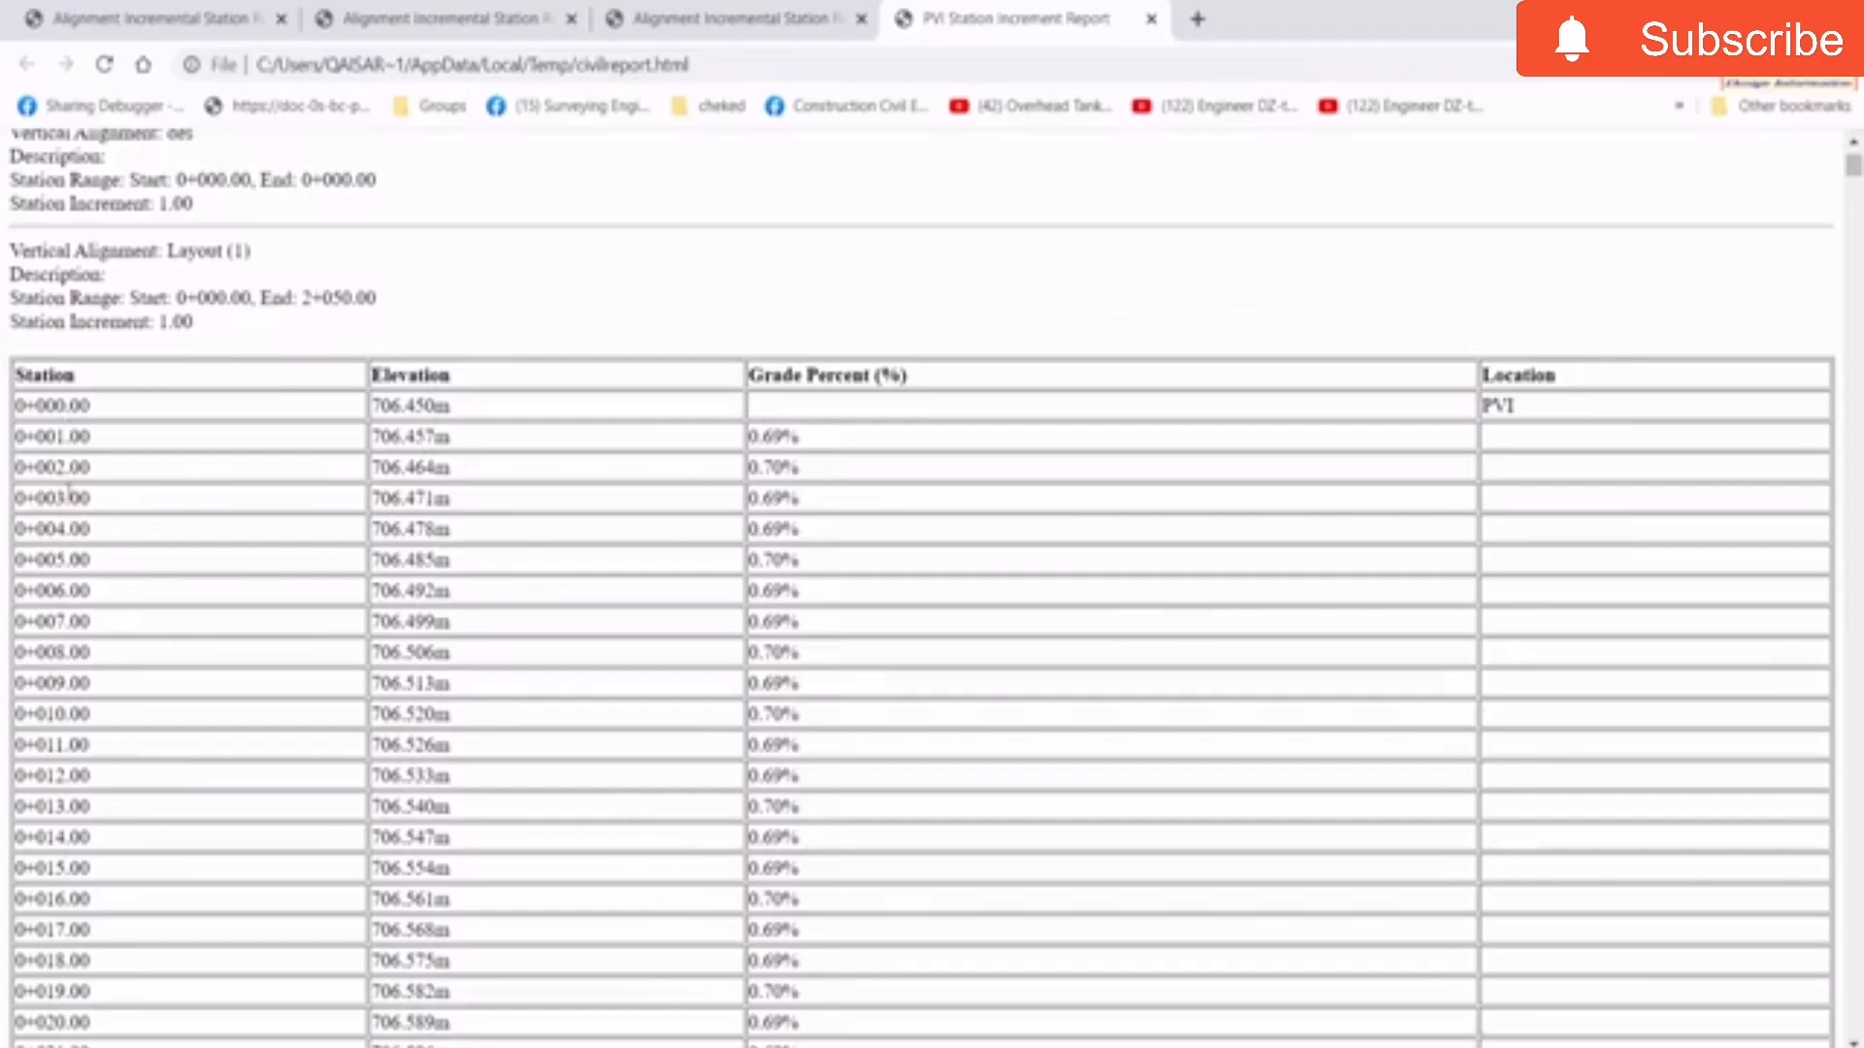
{"action": "scroll", "coordinate": [418, 508], "scroll_direction": "down", "scroll_amount": 20}
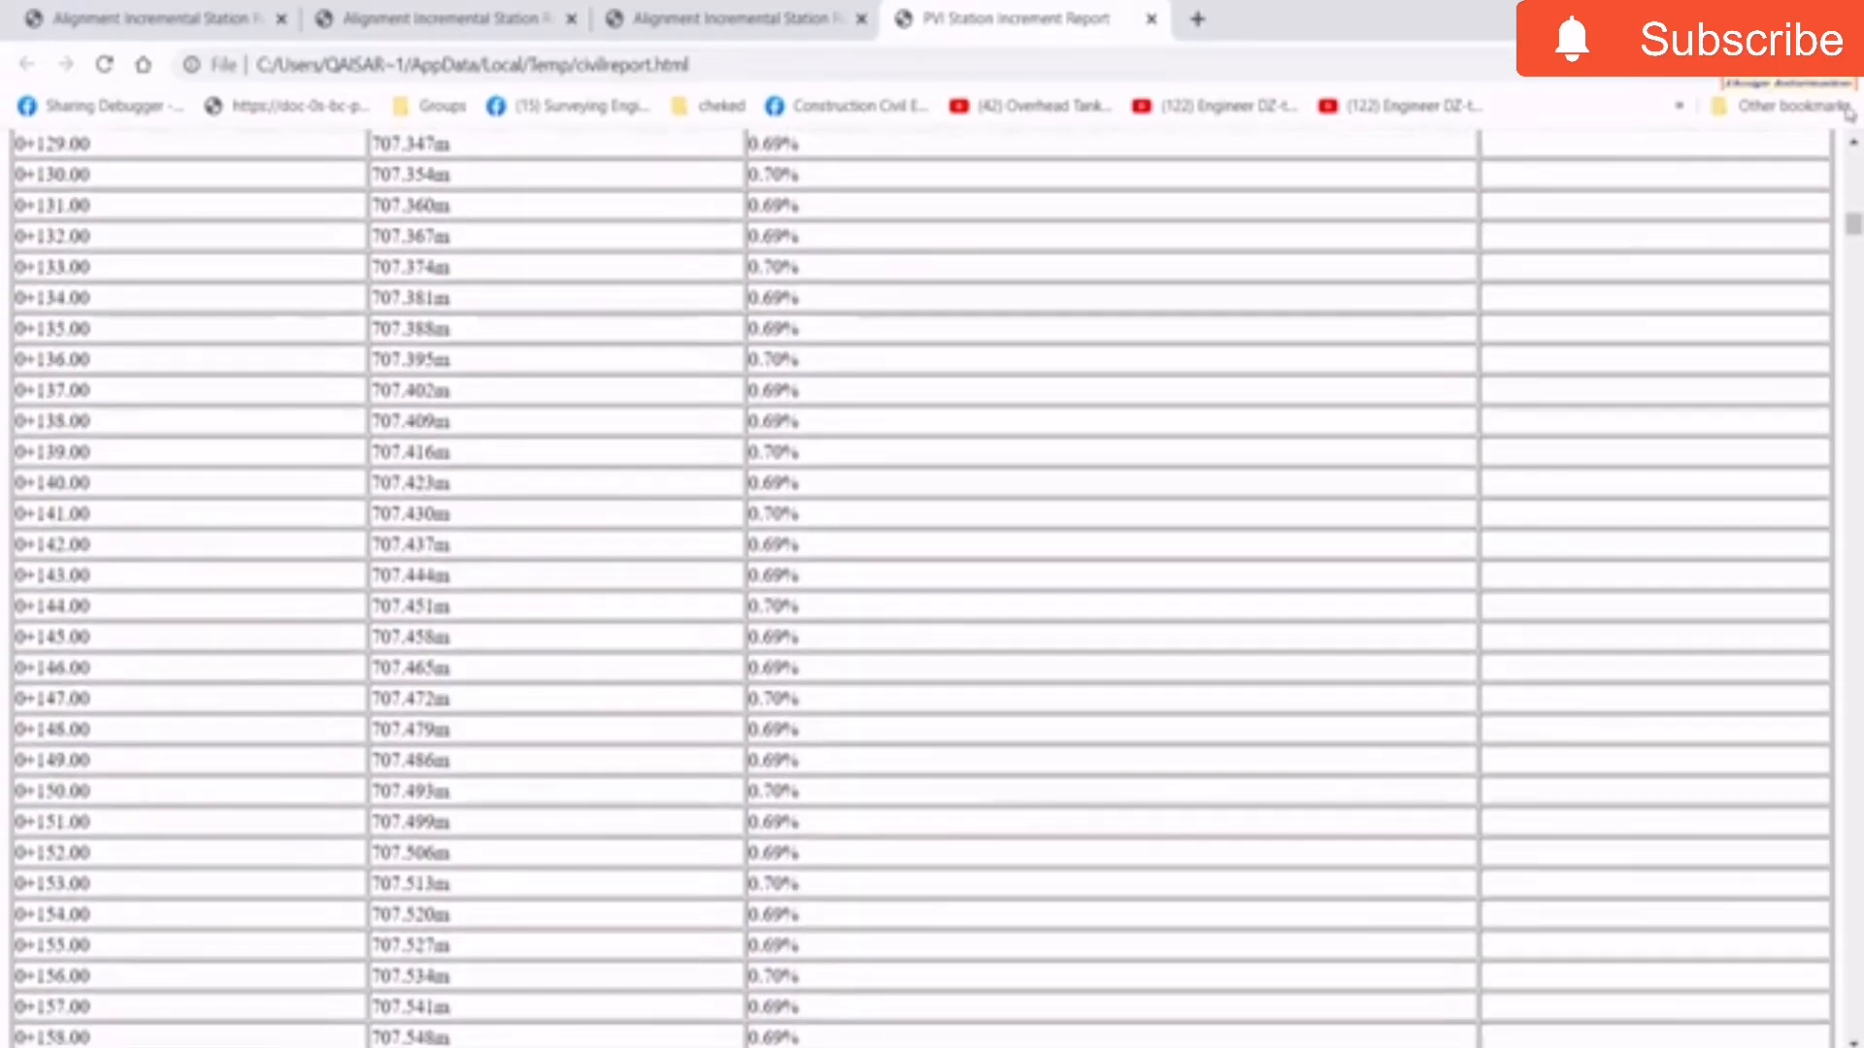
{"action": "left_click_drag", "start_coordinate": [1853, 226], "coordinate": [1853, 1024]}
{"action": "scroll", "coordinate": [529, 544], "scroll_direction": "up", "scroll_amount": 8}
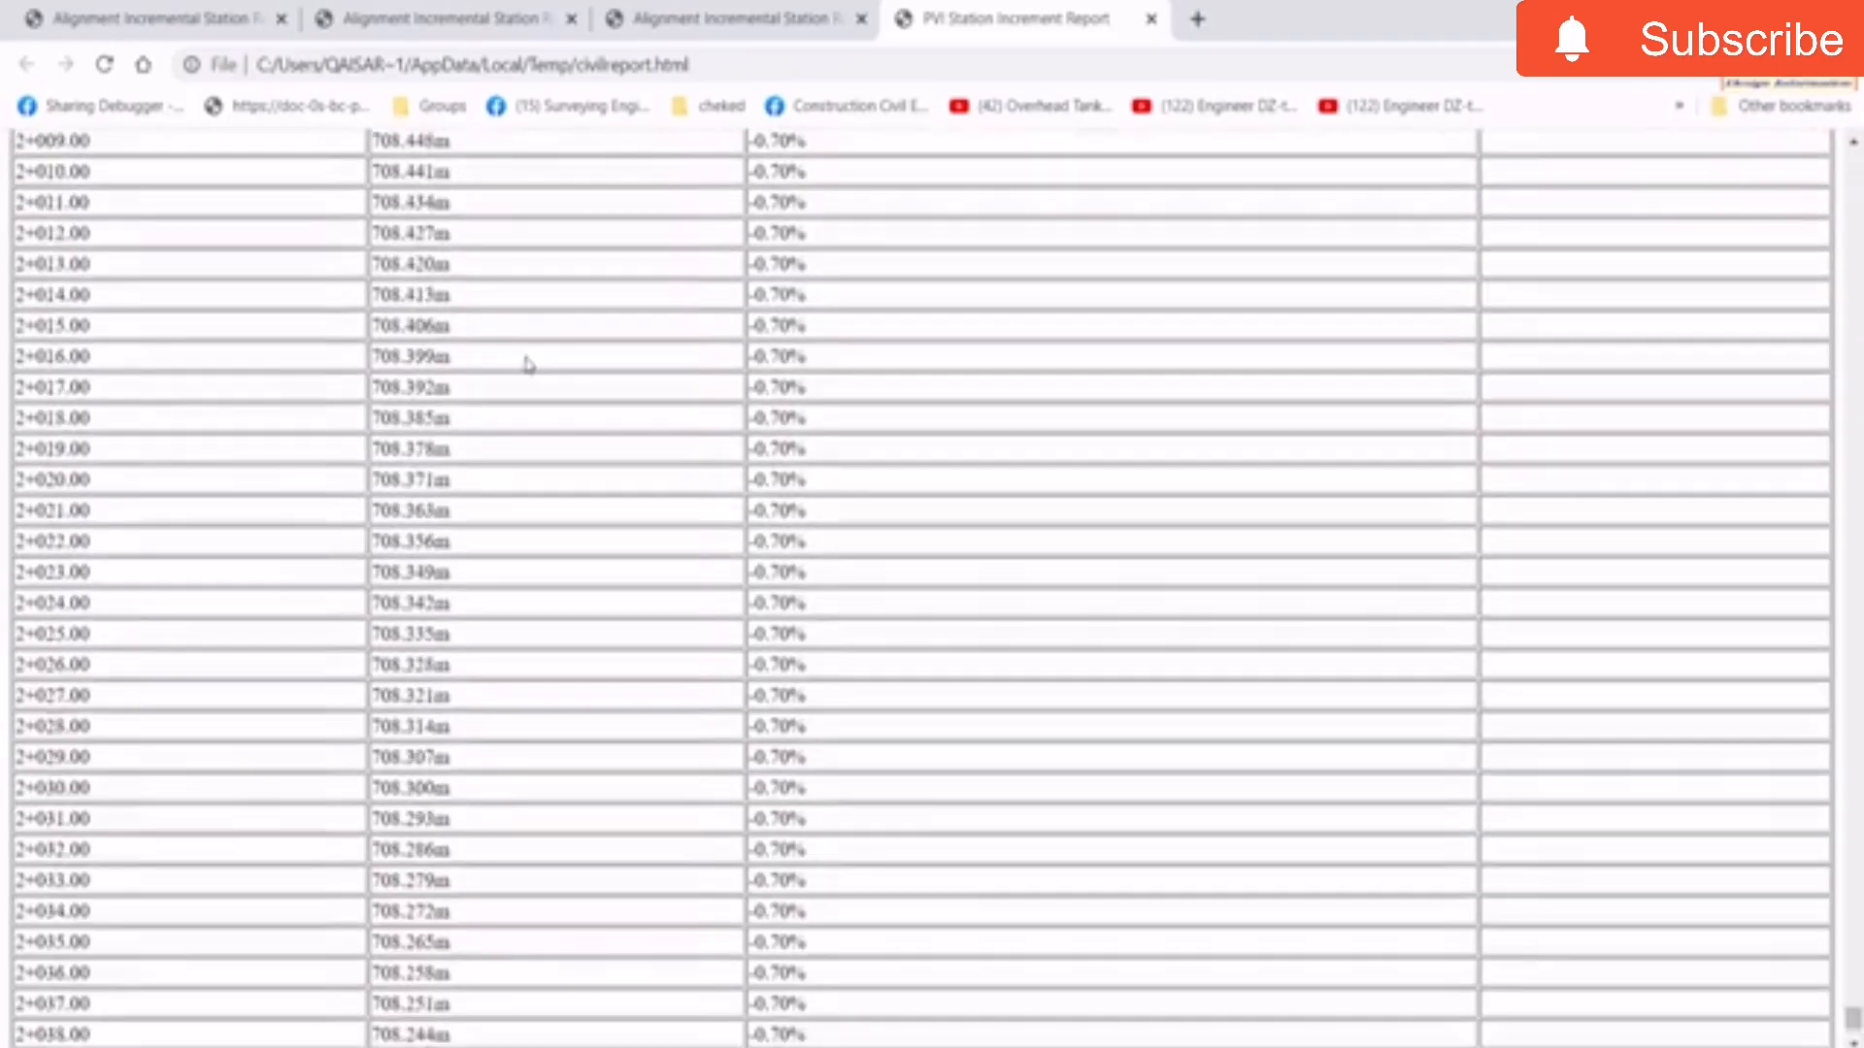
{"action": "left_click", "coordinate": [122, 17]}
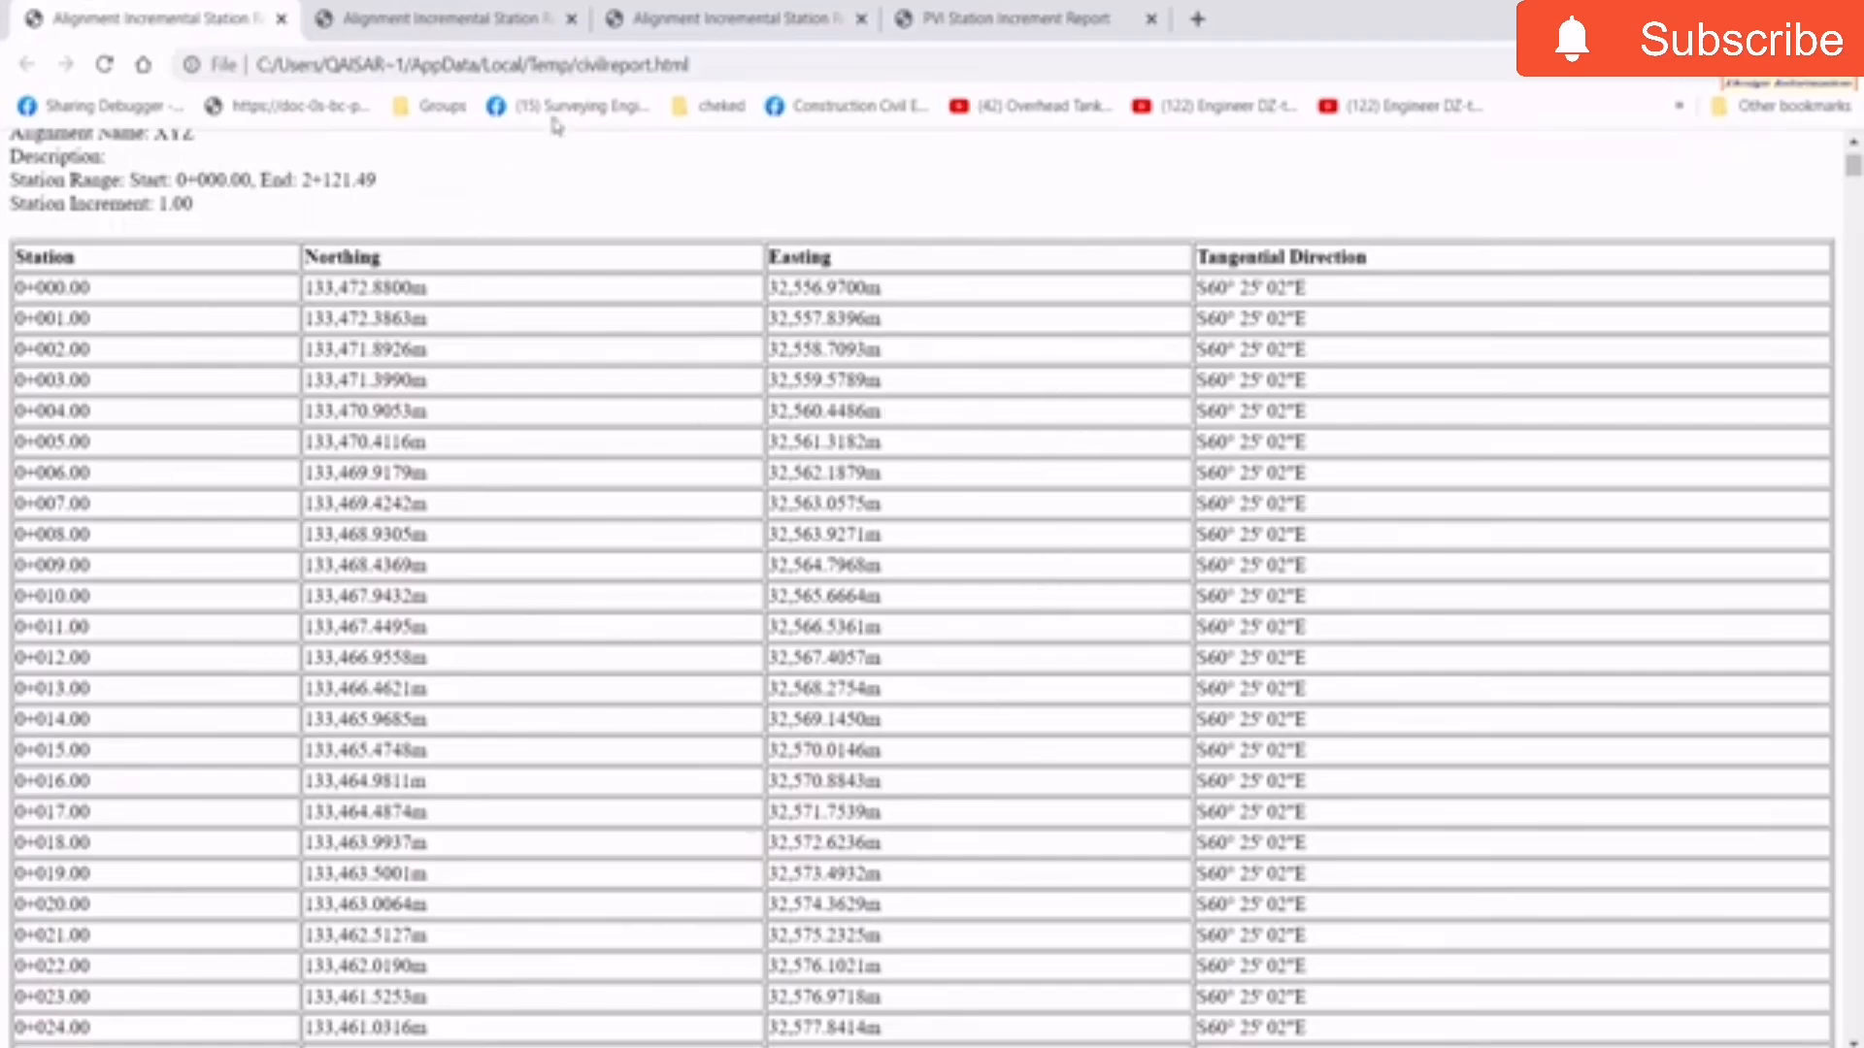
{"action": "left_click", "coordinate": [965, 17]}
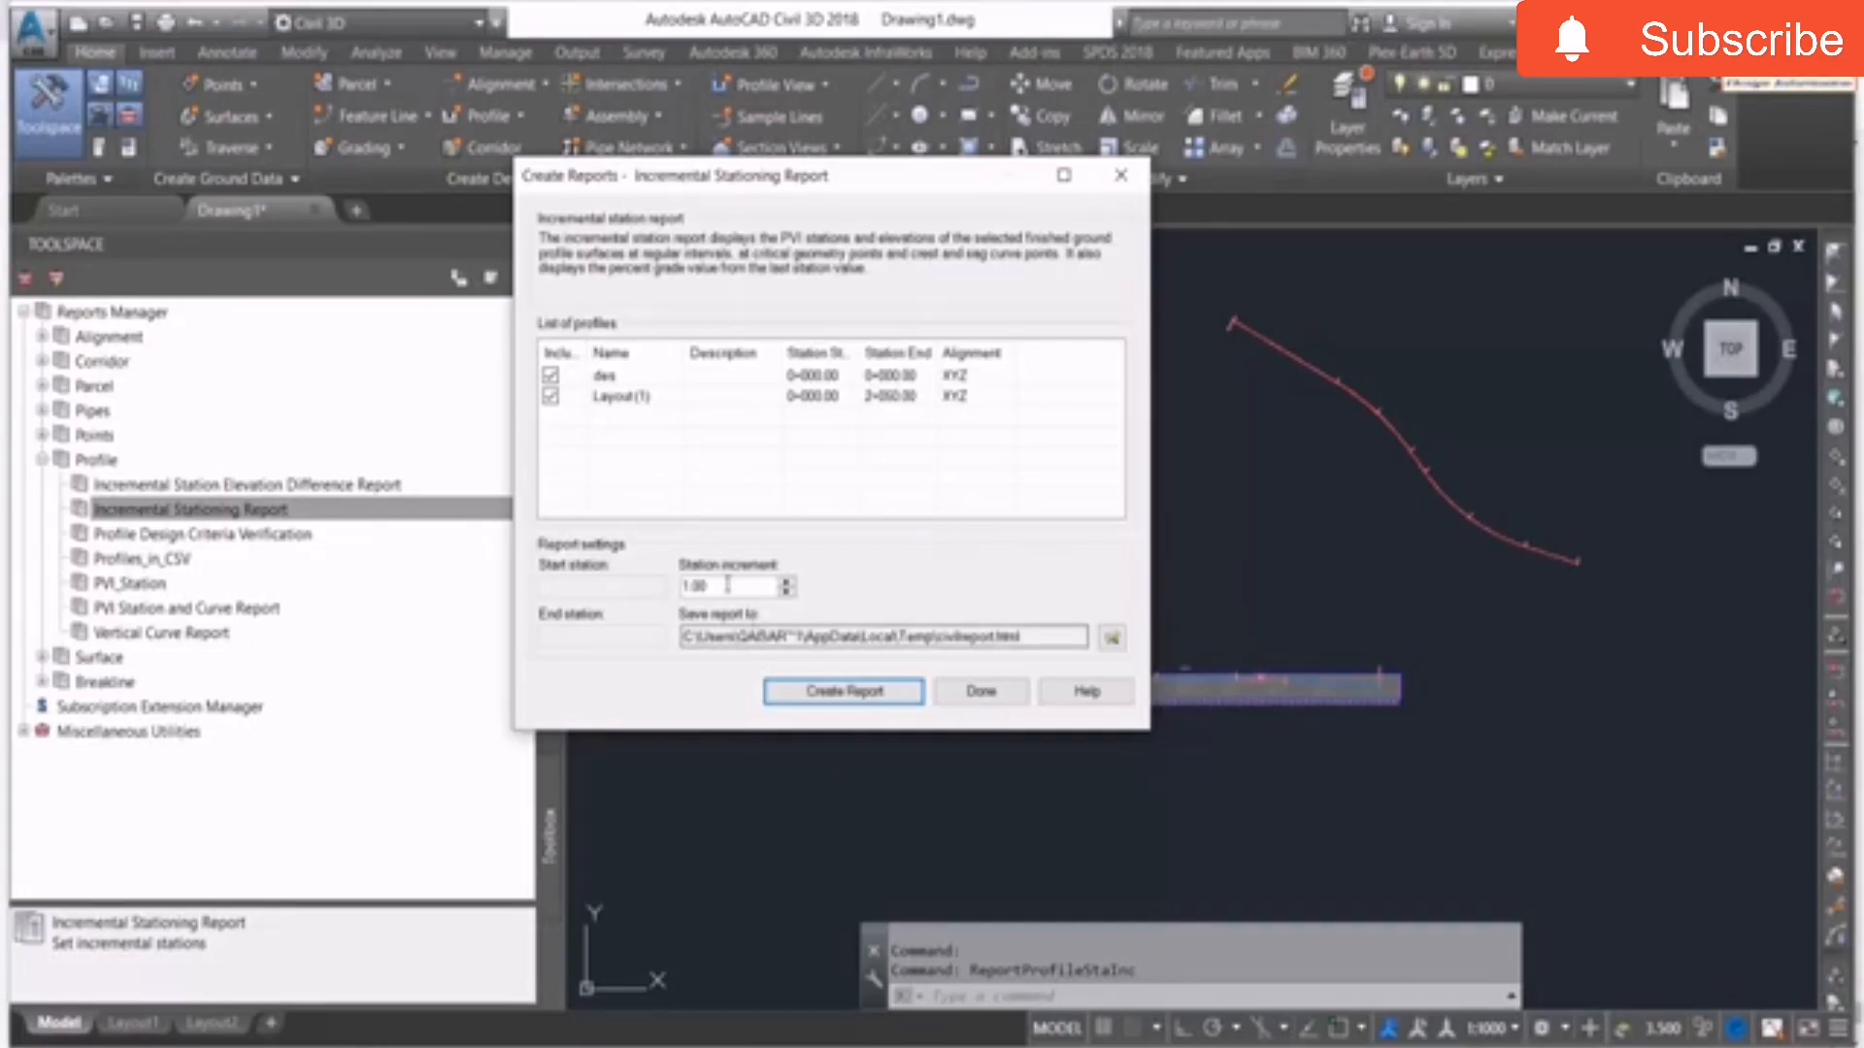
Return to Civil 3D and create the Incremental Stationing Report again with a station increment of 20.
{"action": "type", "text": "20"}
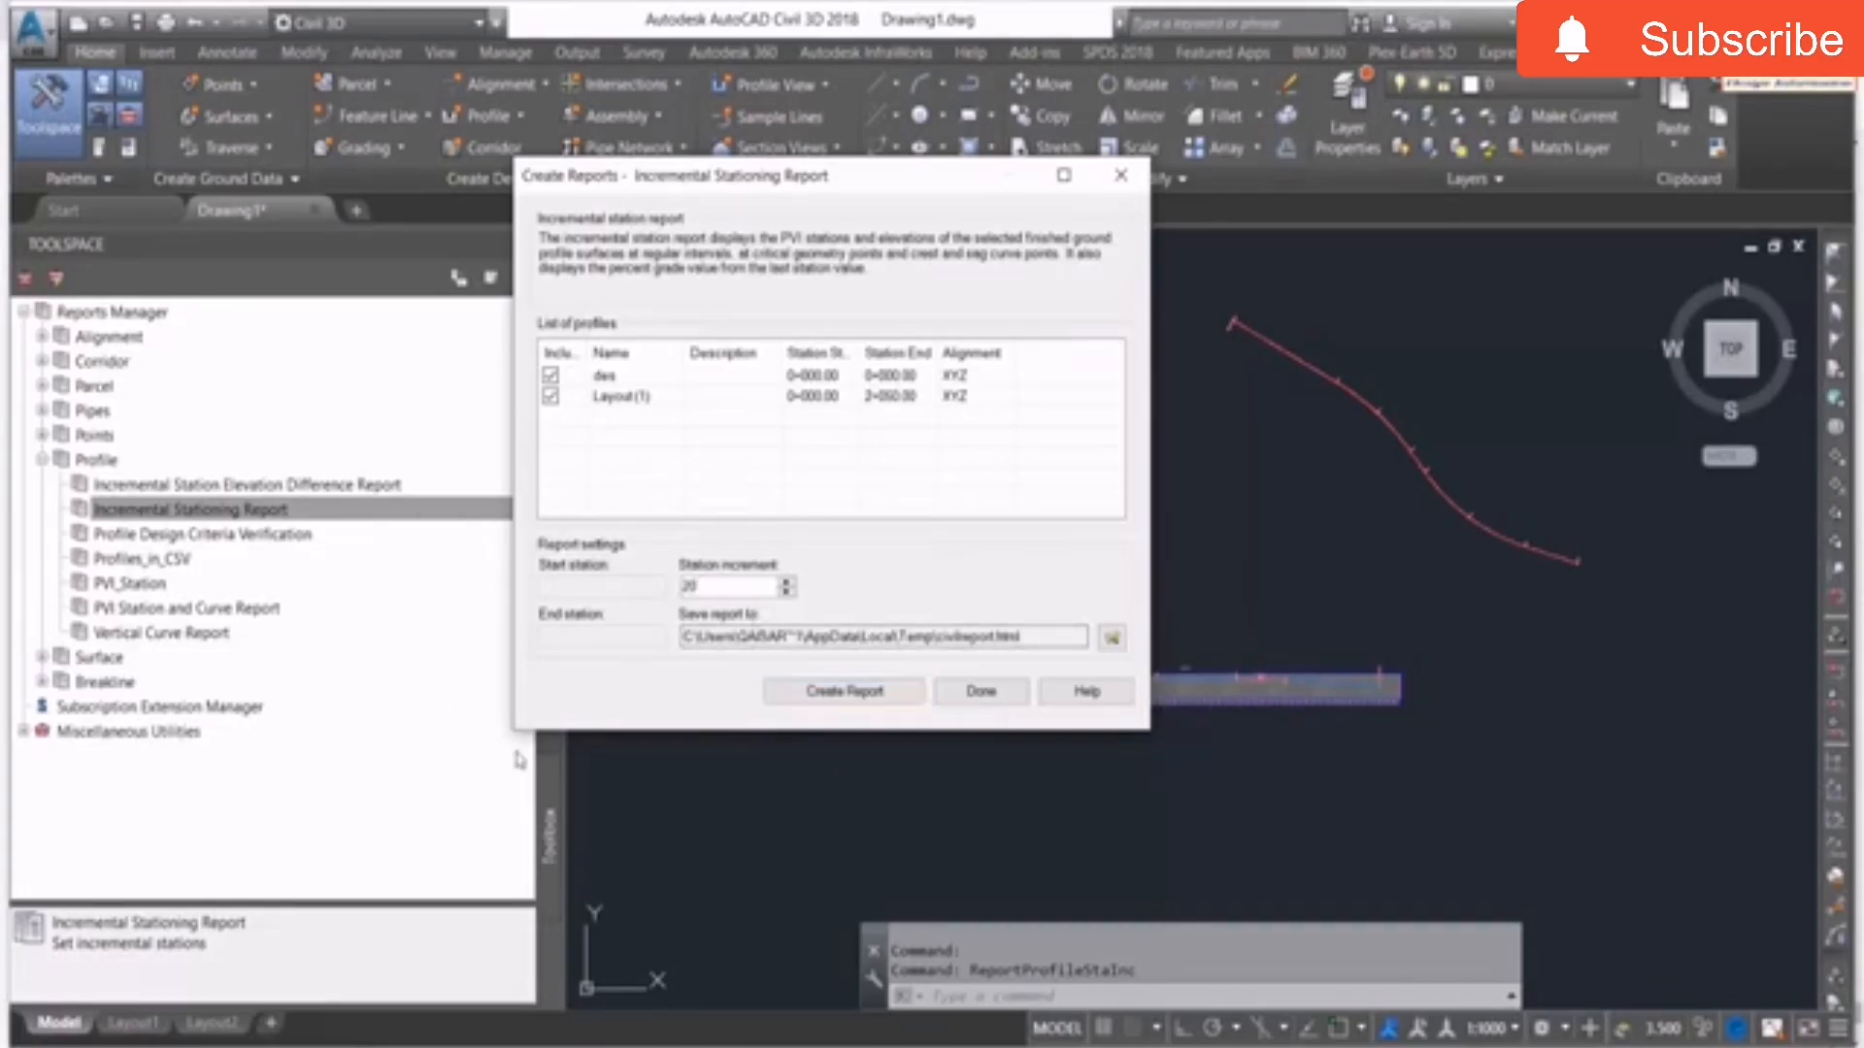
{"action": "left_click", "coordinate": [889, 692]}
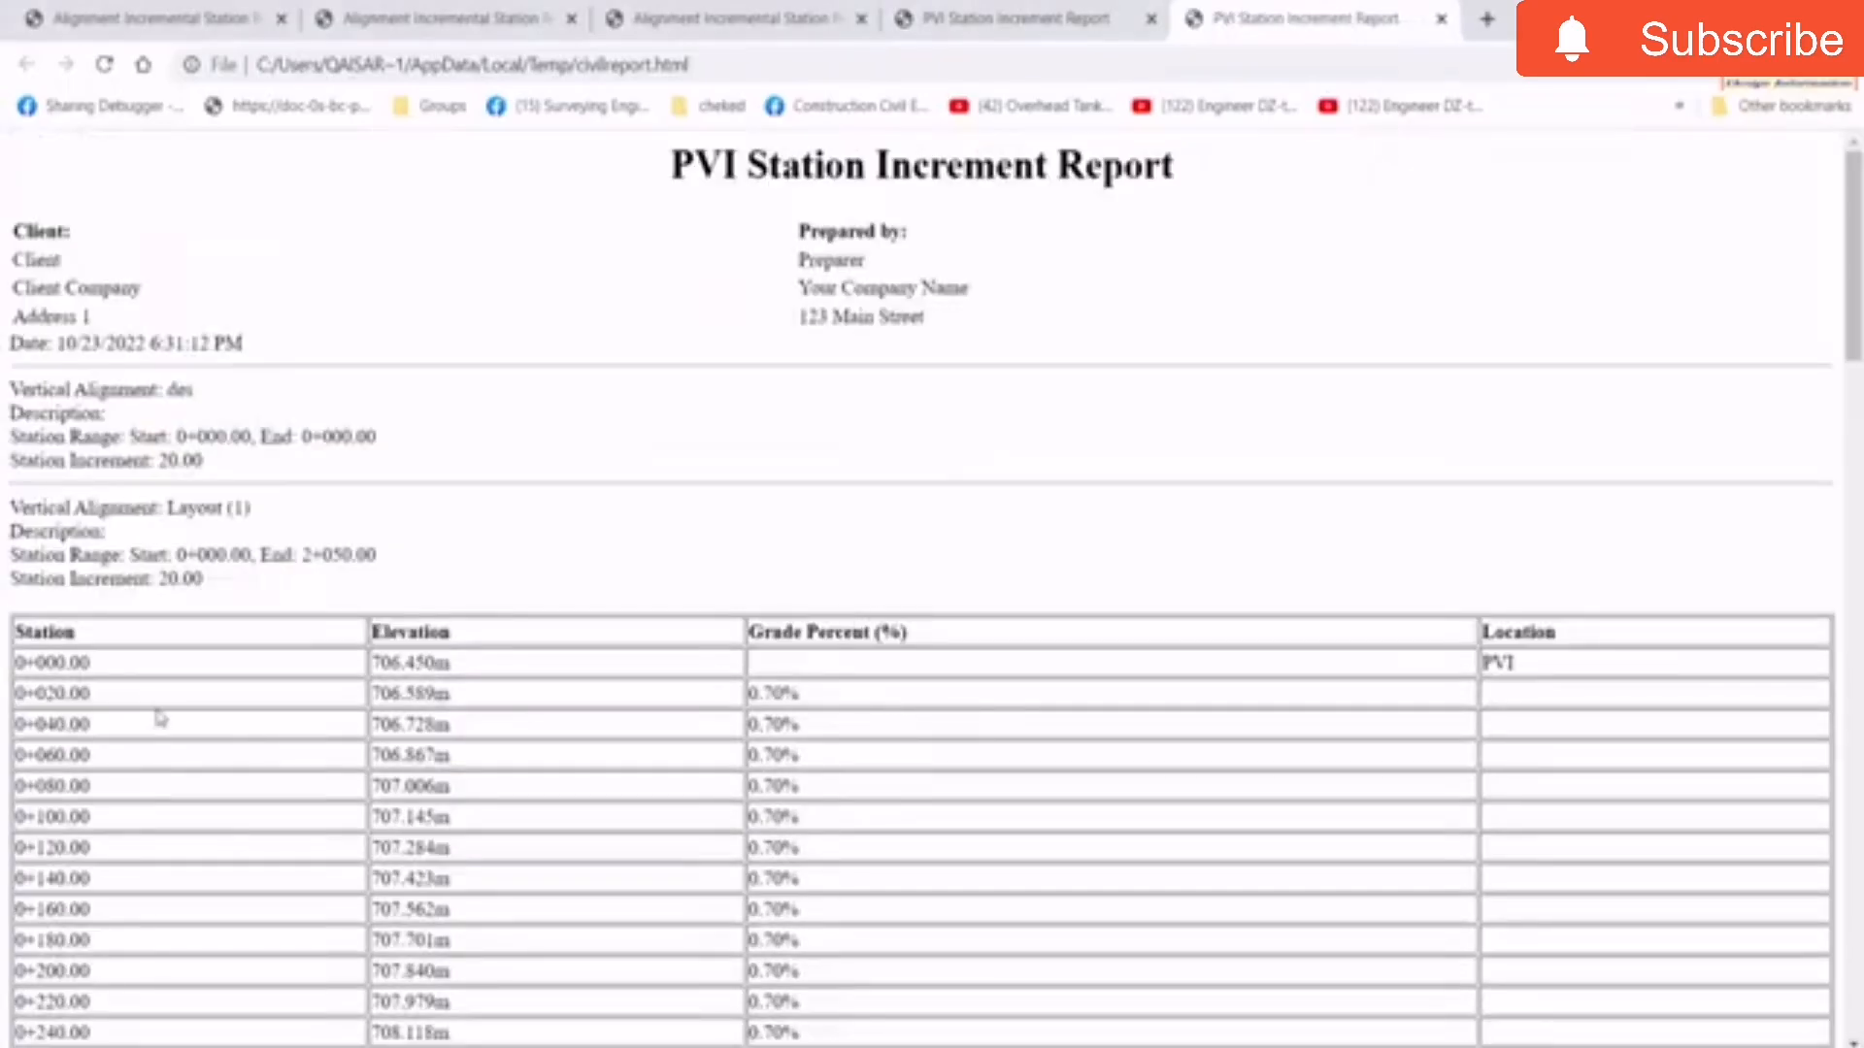
{"action": "scroll", "coordinate": [224, 670], "scroll_direction": "down", "scroll_amount": 1}
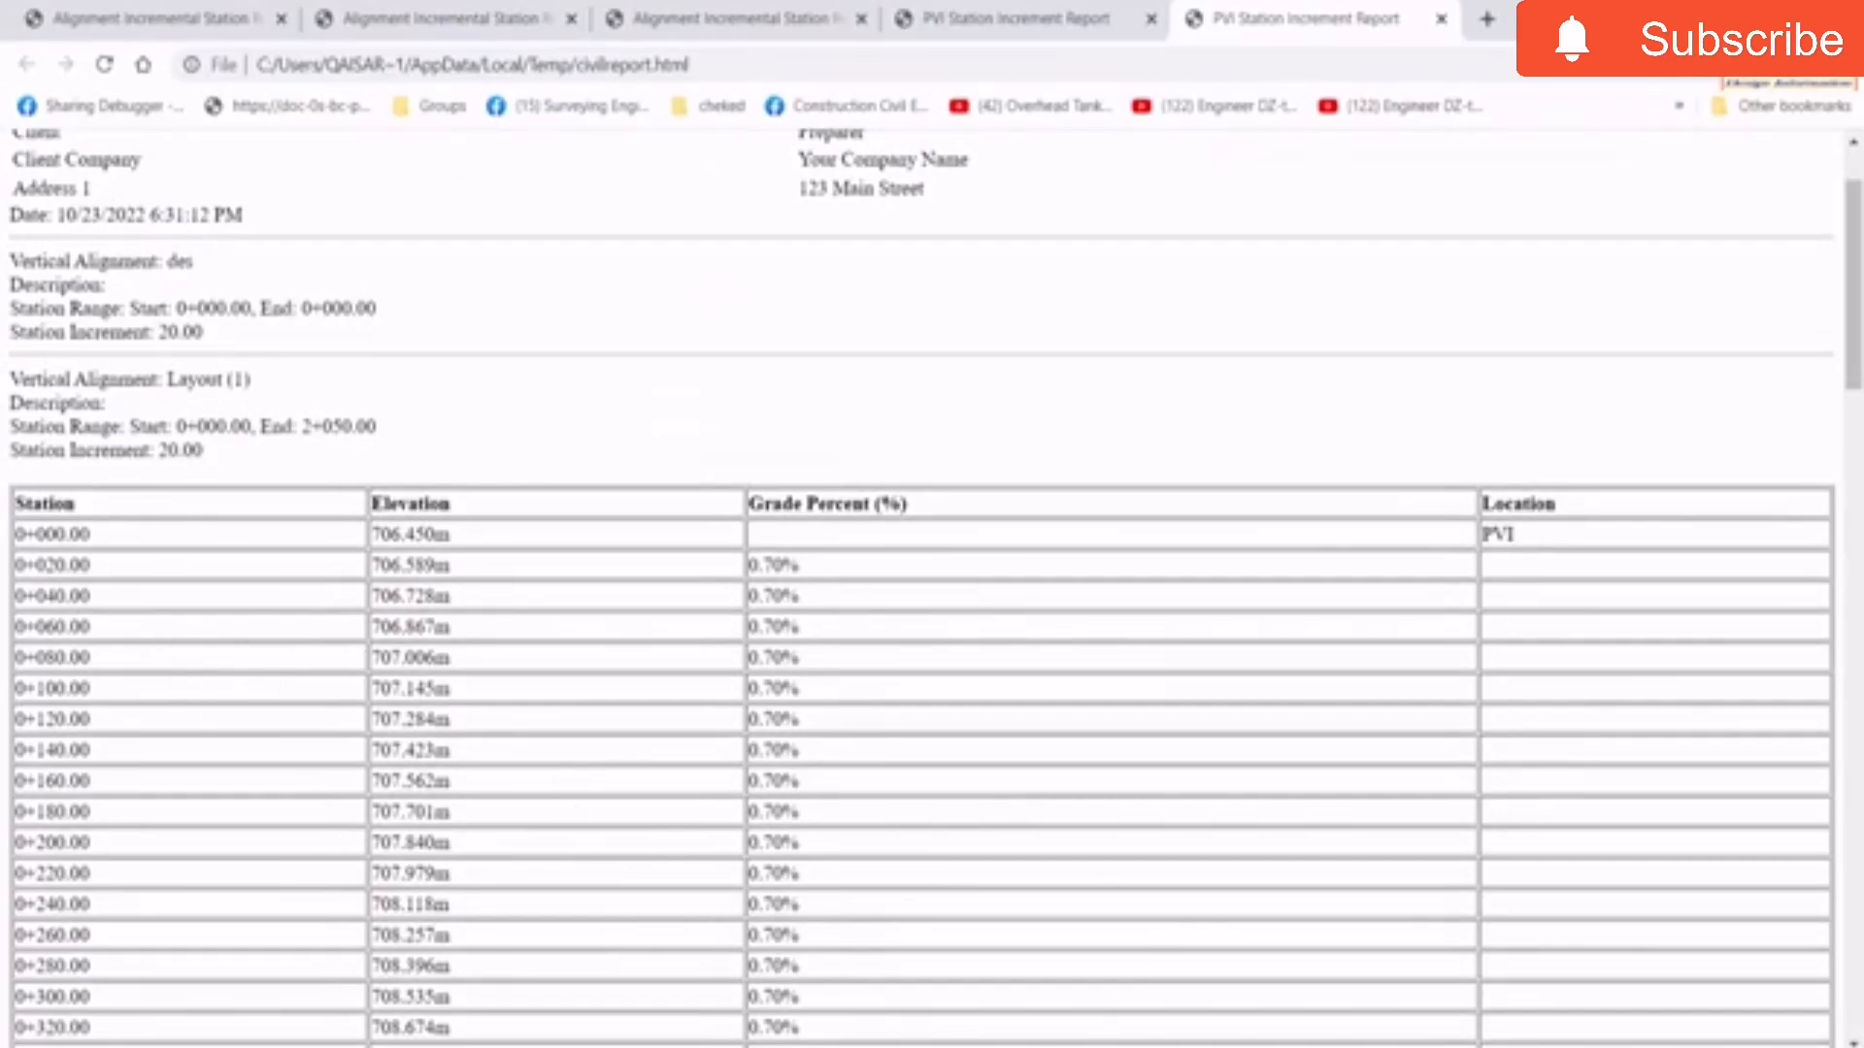
Switch back to Civil 3D and create another Incremental Stationing Report with a station increment of 50.
{"action": "key", "text": "alt+Tab"}
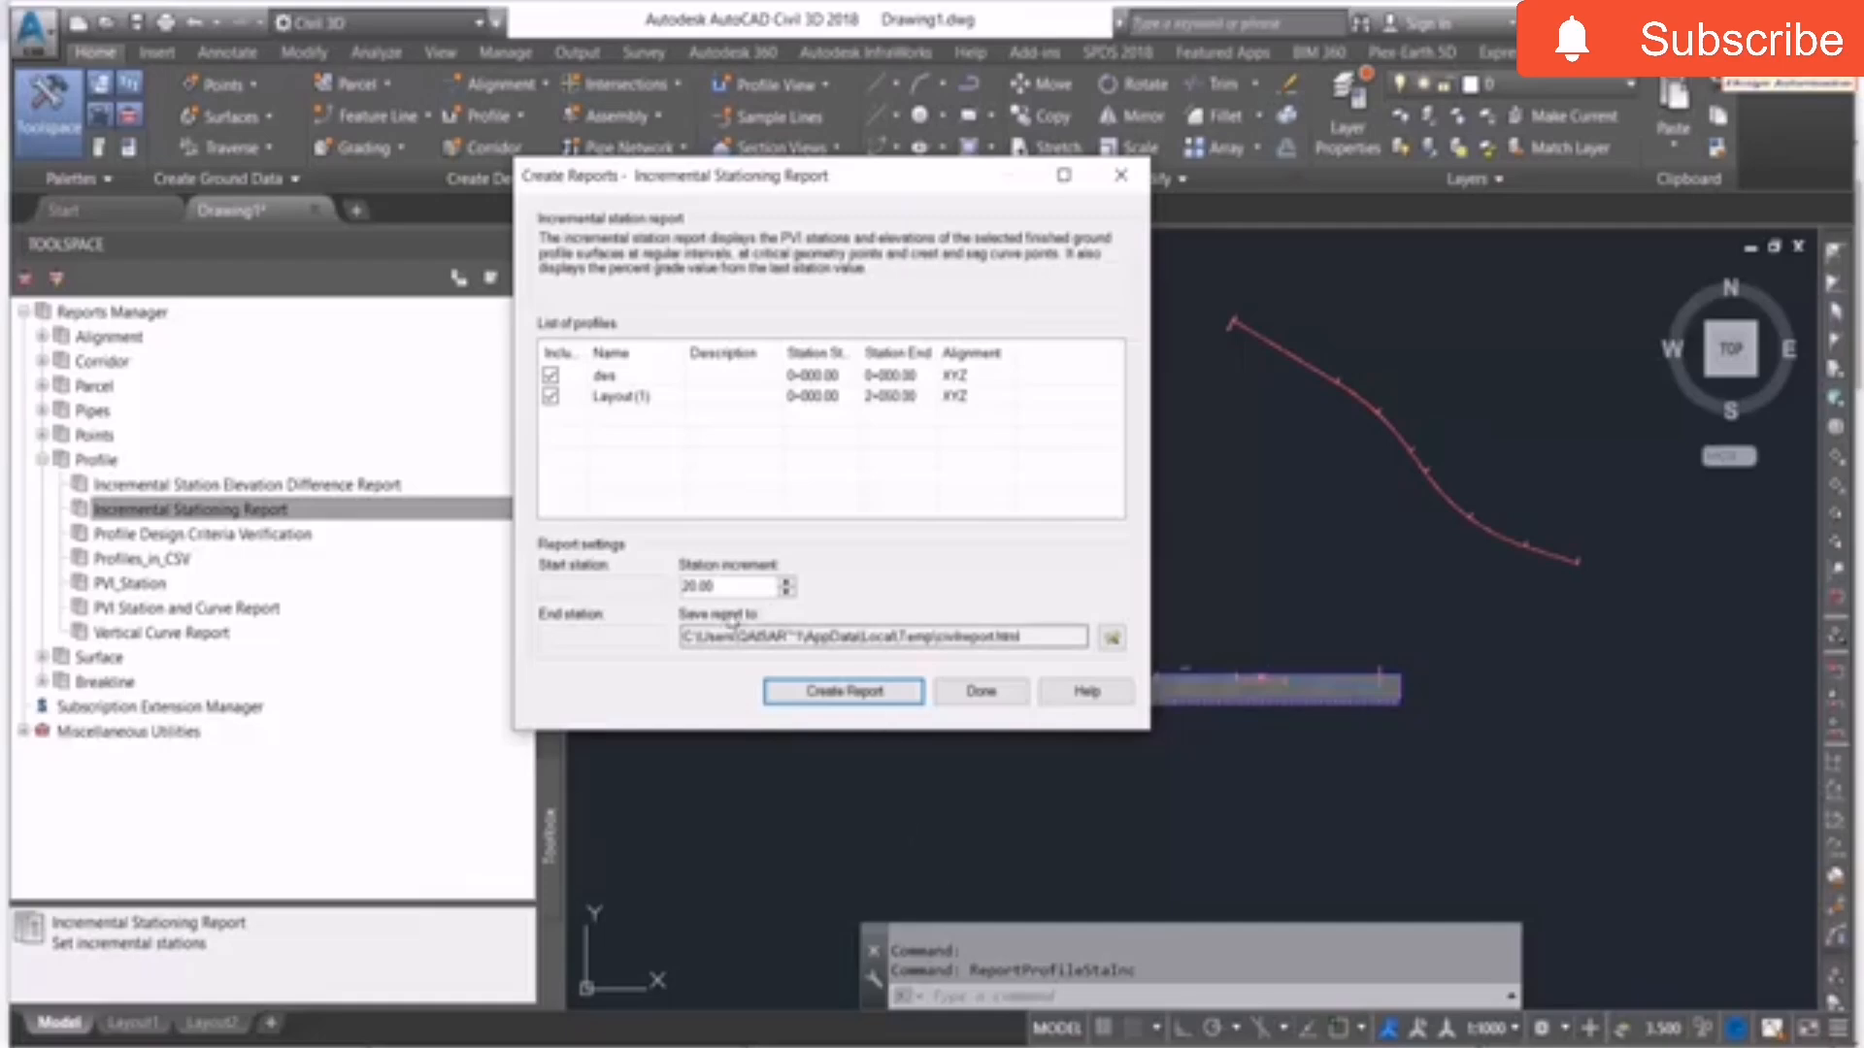
{"action": "left_click_drag", "start_coordinate": [733, 586], "coordinate": [579, 587]}
{"action": "type", "text": "50"}
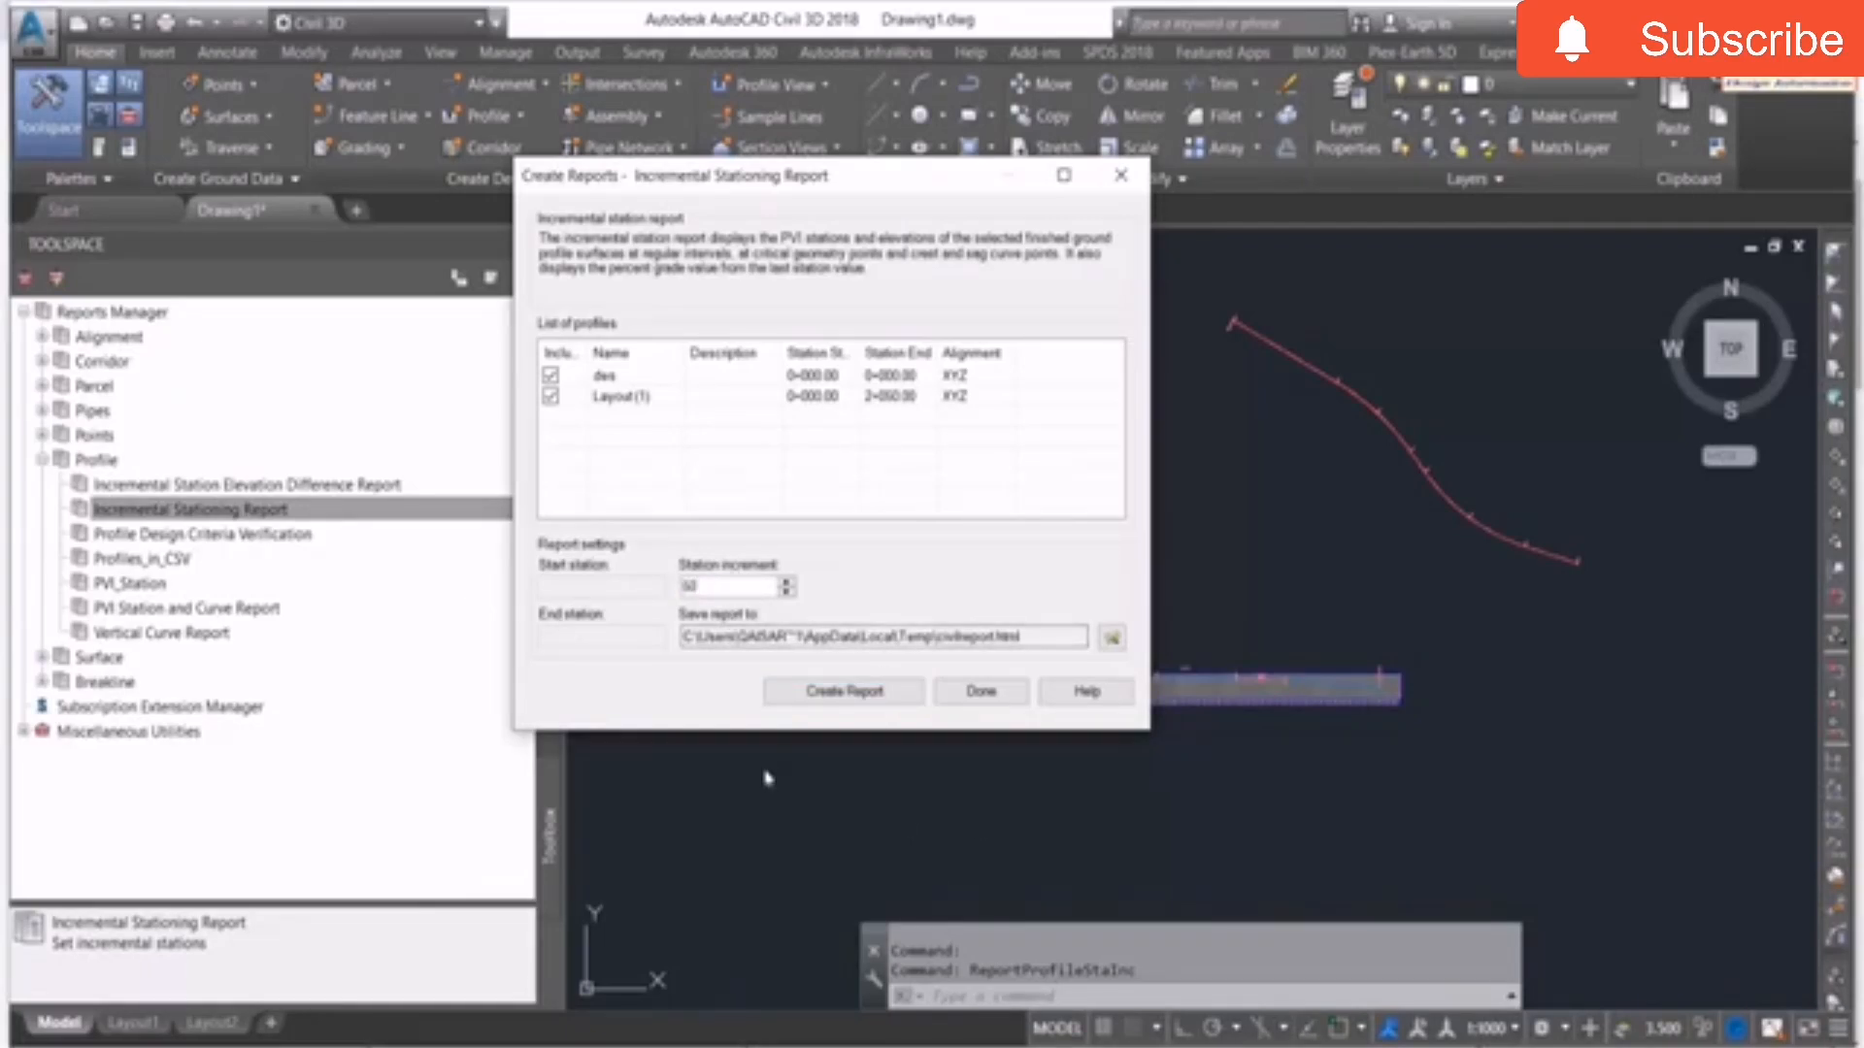
{"action": "left_click", "coordinate": [835, 691]}
{"action": "scroll", "coordinate": [595, 695], "scroll_direction": "down", "scroll_amount": 5}
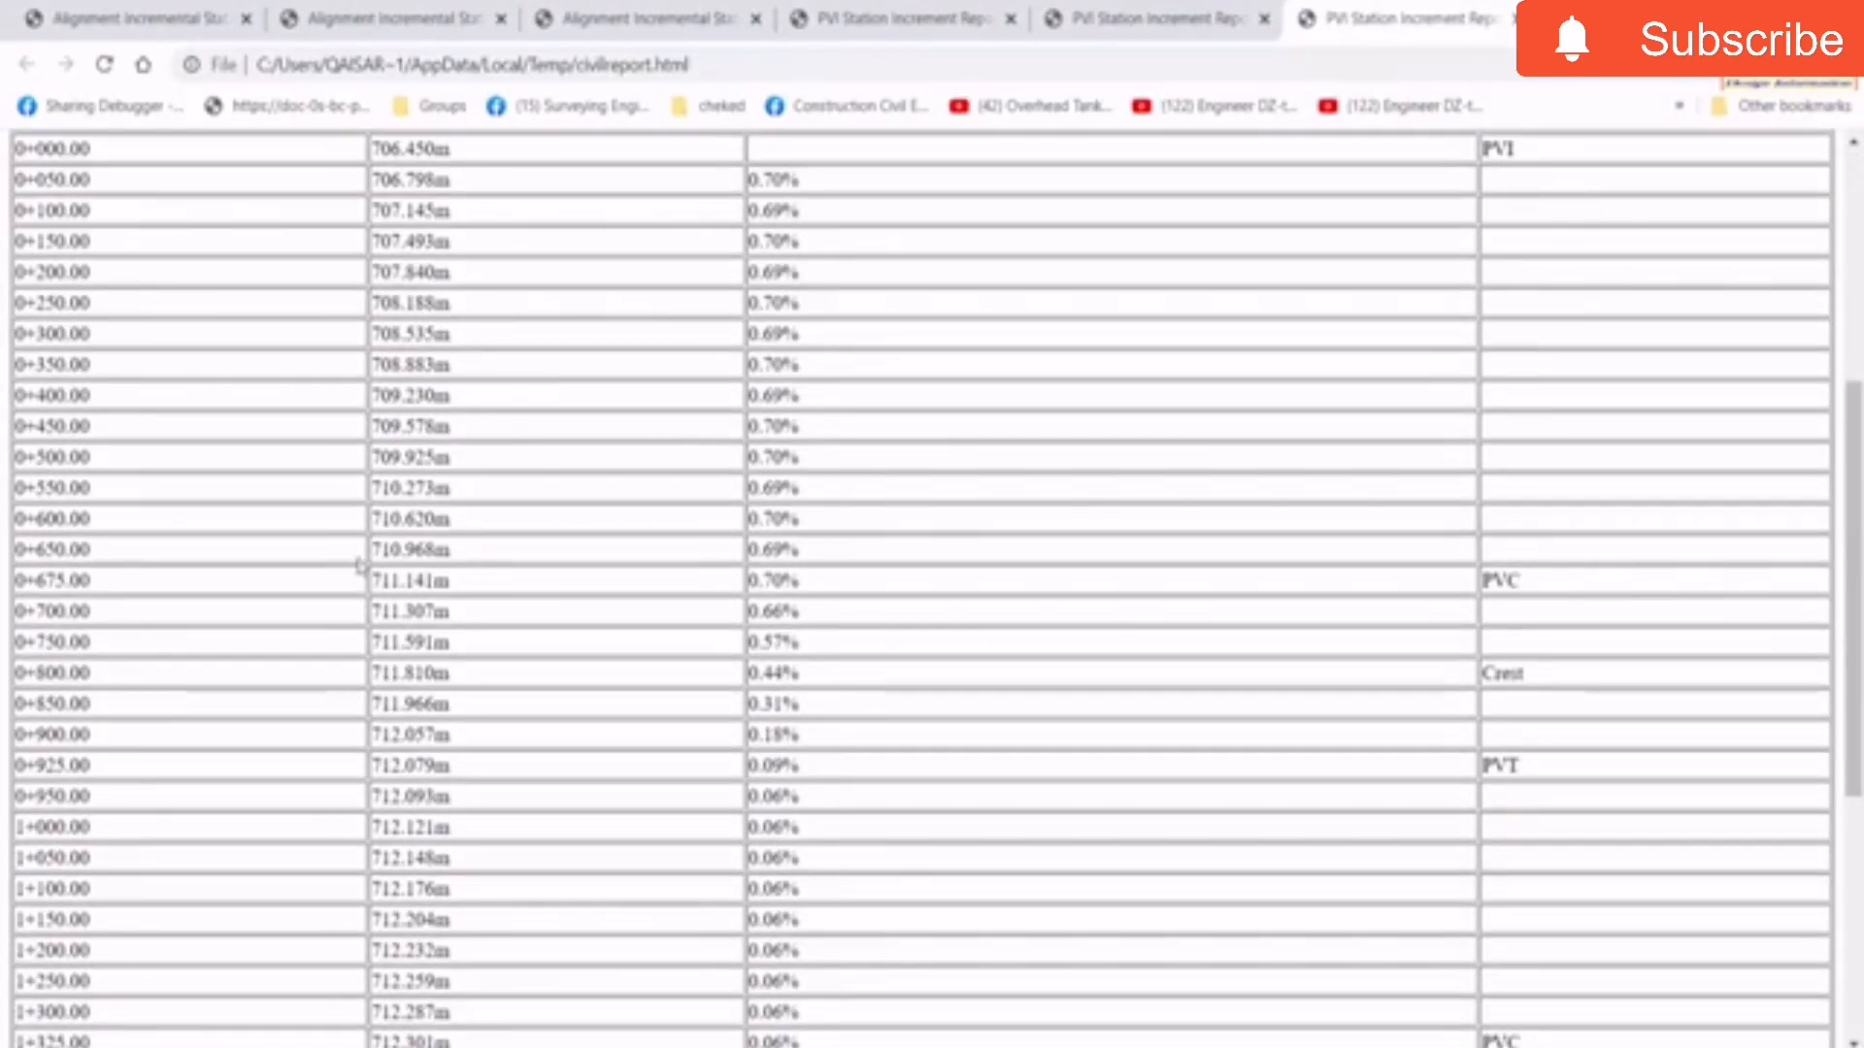
Compare the 1 m alignment station coordinates with the profile elevations in the 1 m and 20 m PVI station reports.
{"action": "left_click", "coordinate": [144, 15]}
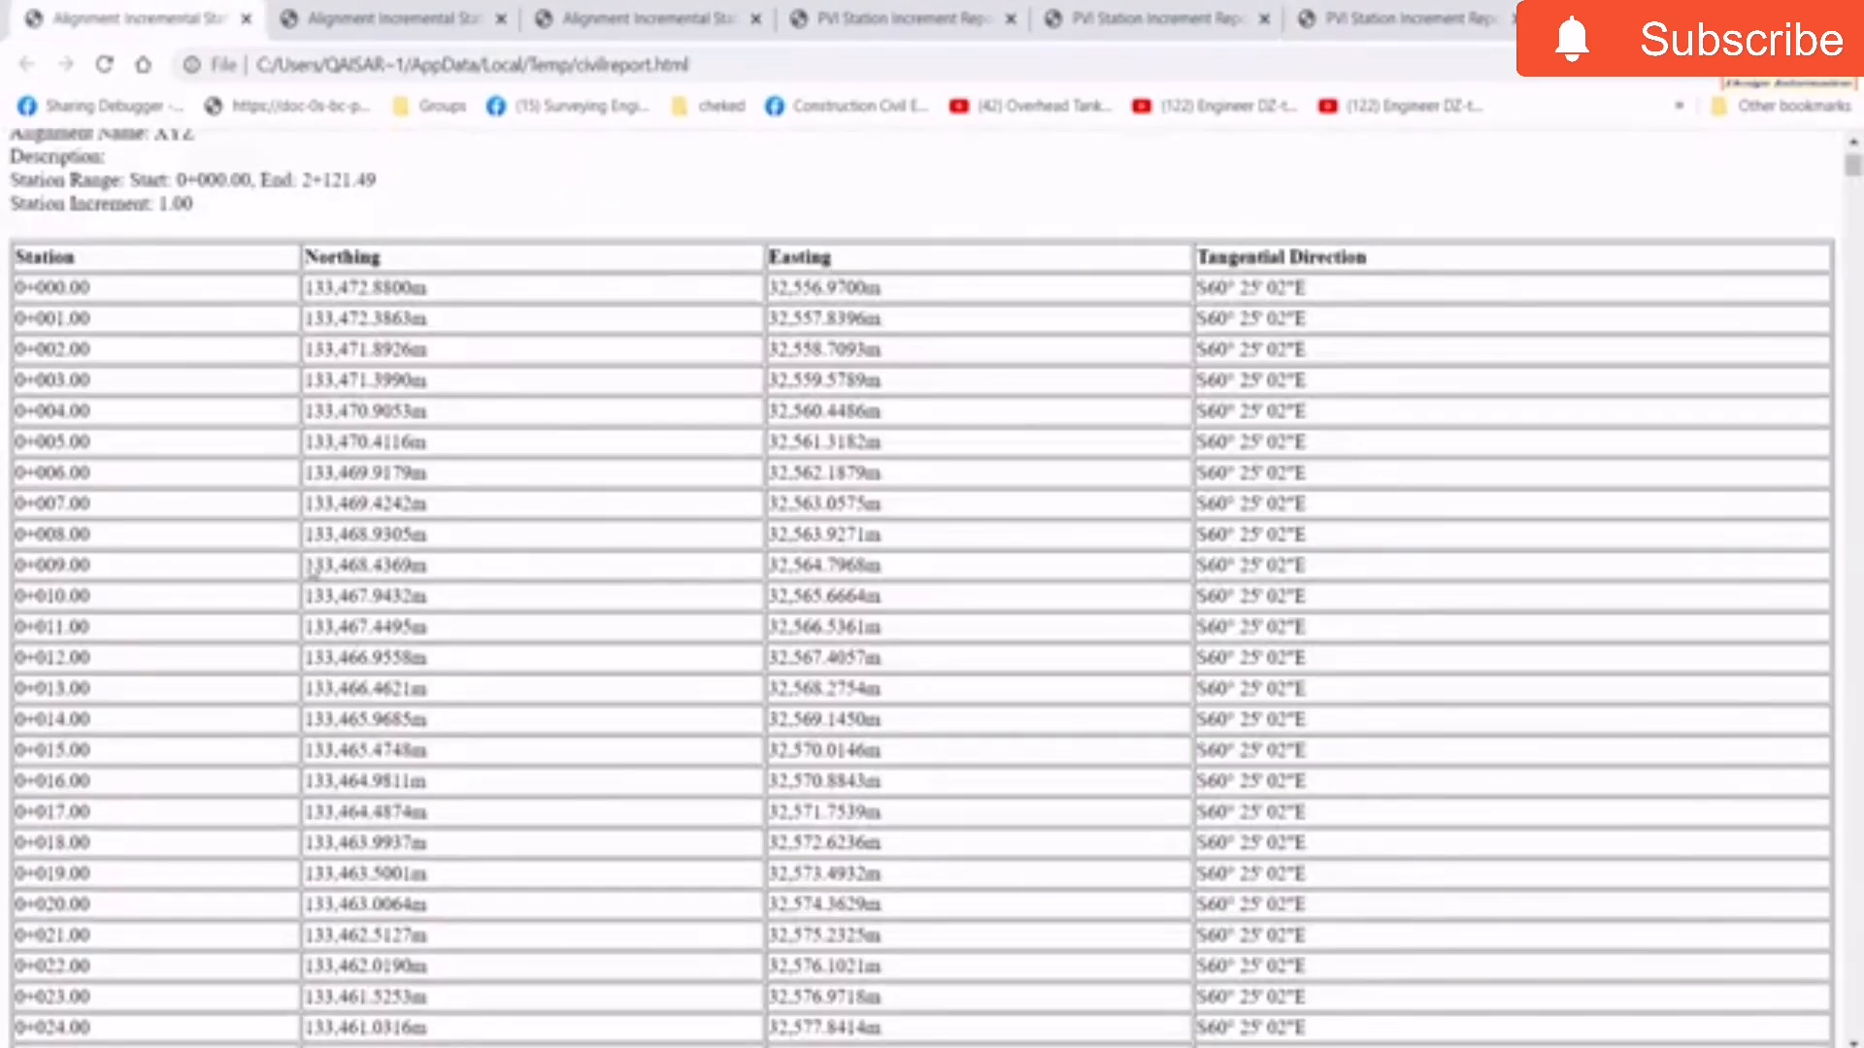
{"action": "left_click", "coordinate": [902, 19]}
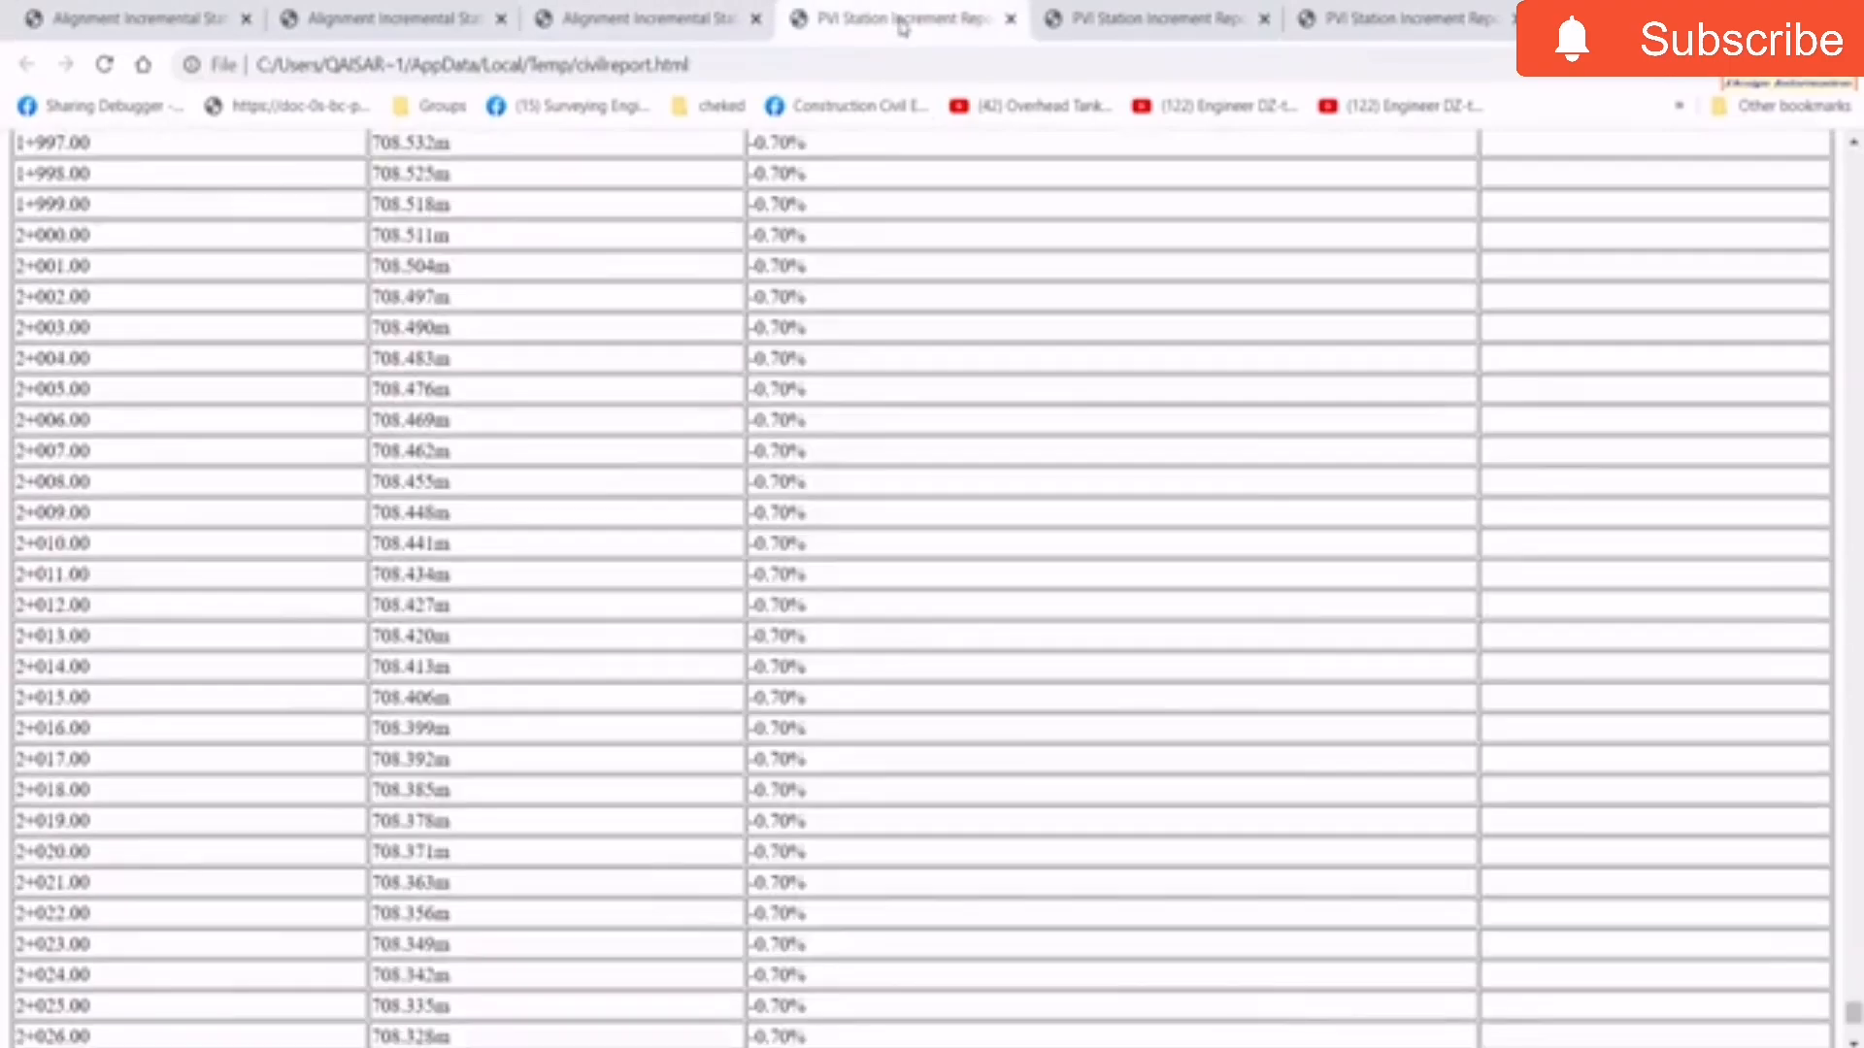
{"action": "scroll", "coordinate": [917, 524], "scroll_direction": "up", "scroll_amount": 3}
{"action": "left_click", "coordinate": [1155, 21]}
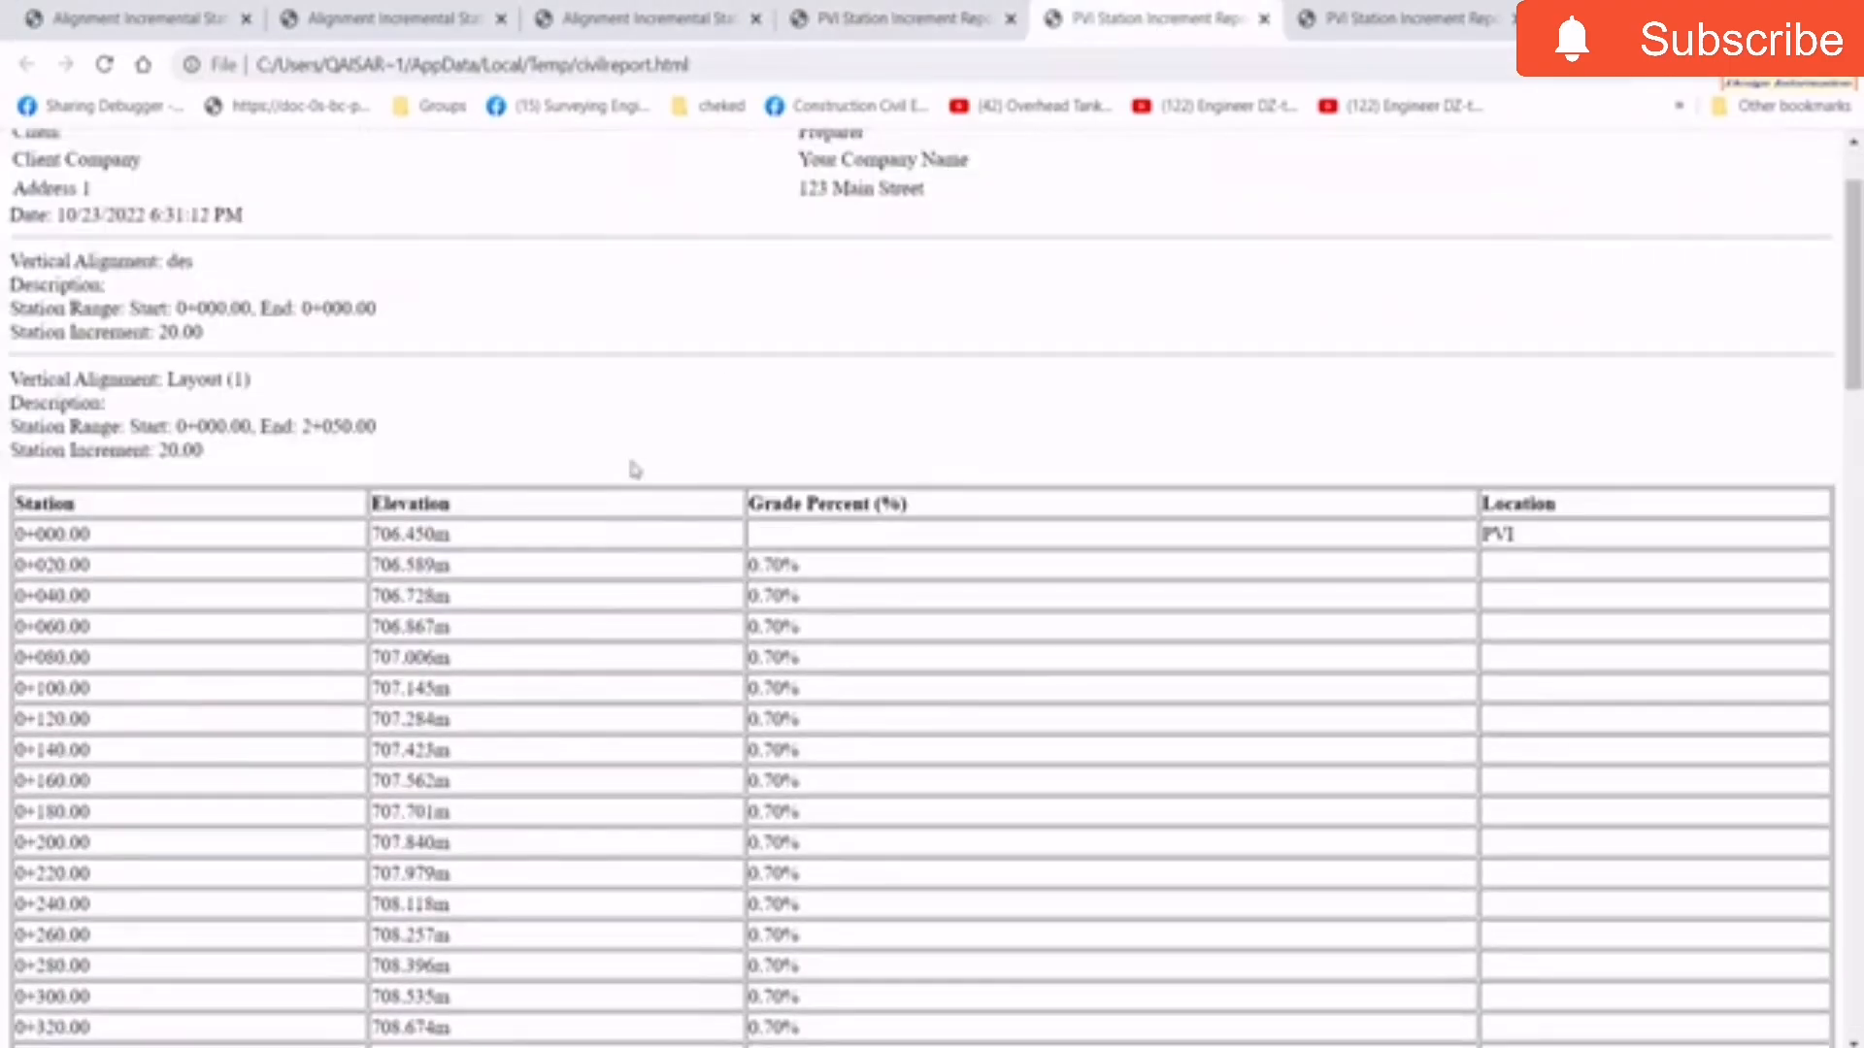